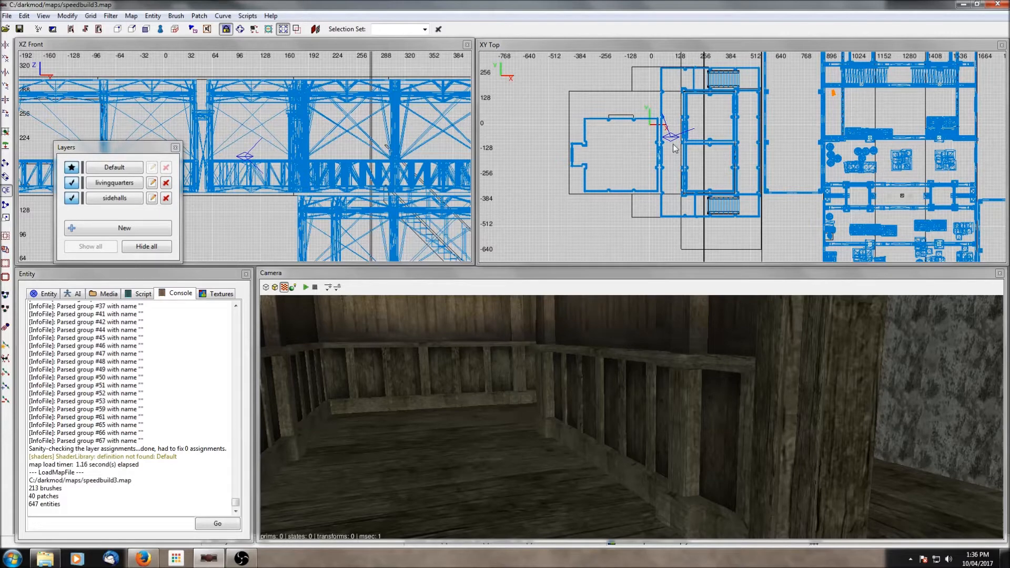
- Navigate the top view and camera to the side-hall doorway next to the living quarters
scroll(719, 162, down, 1)
right_click(629, 330)
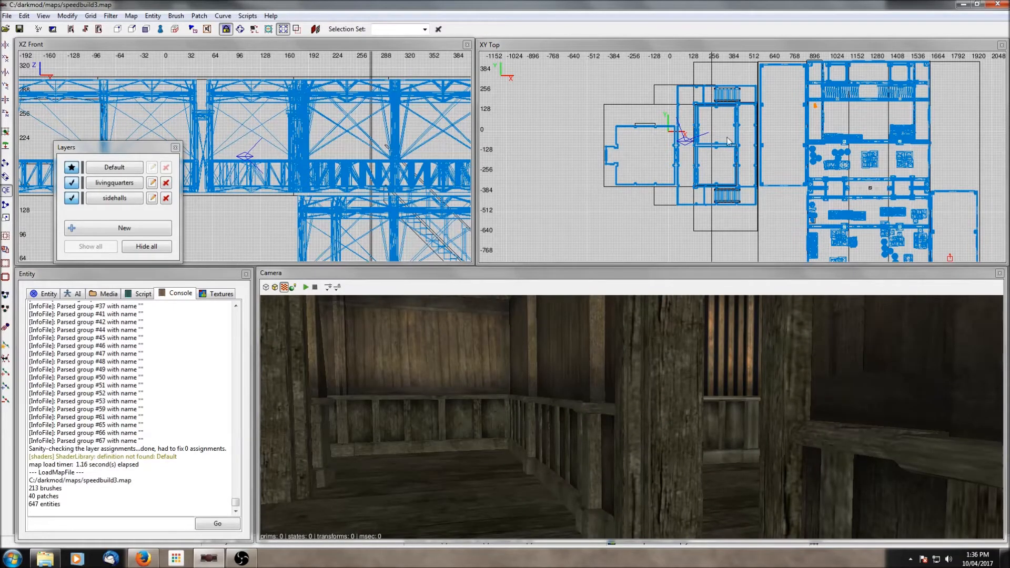
right_click(670, 316)
right_click(671, 316)
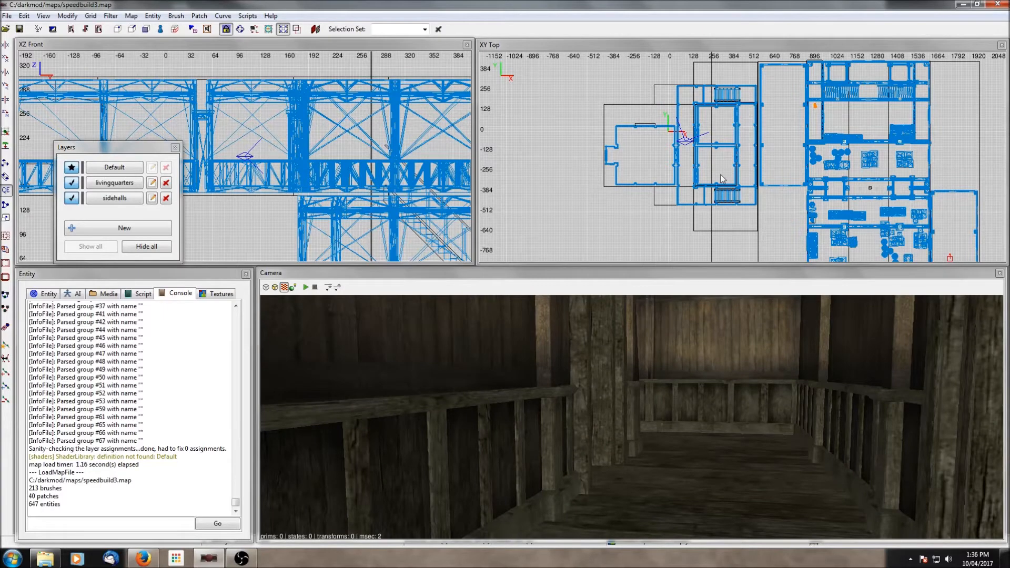
scroll(722, 179, up, 2)
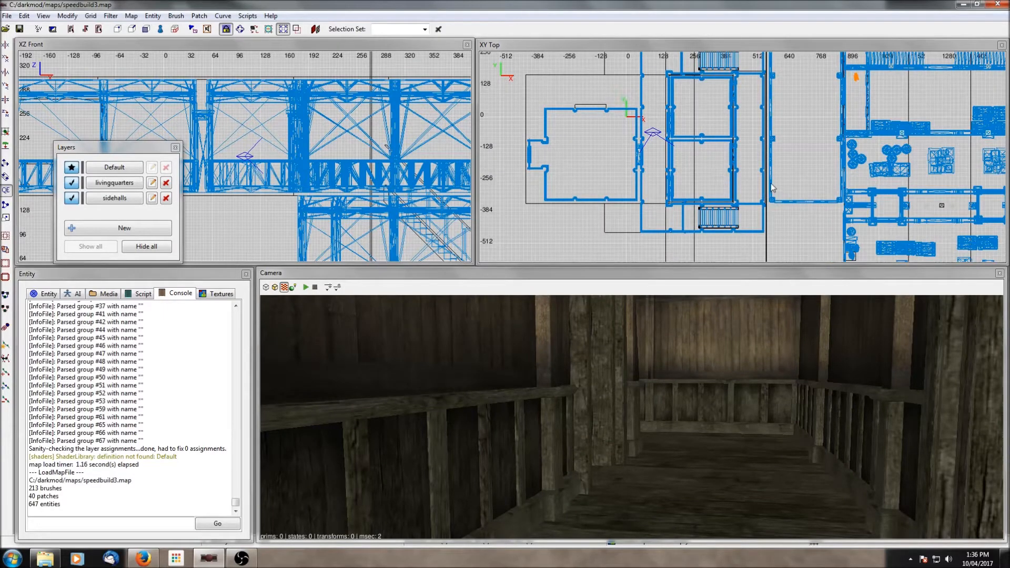
scroll(765, 198, up, 3)
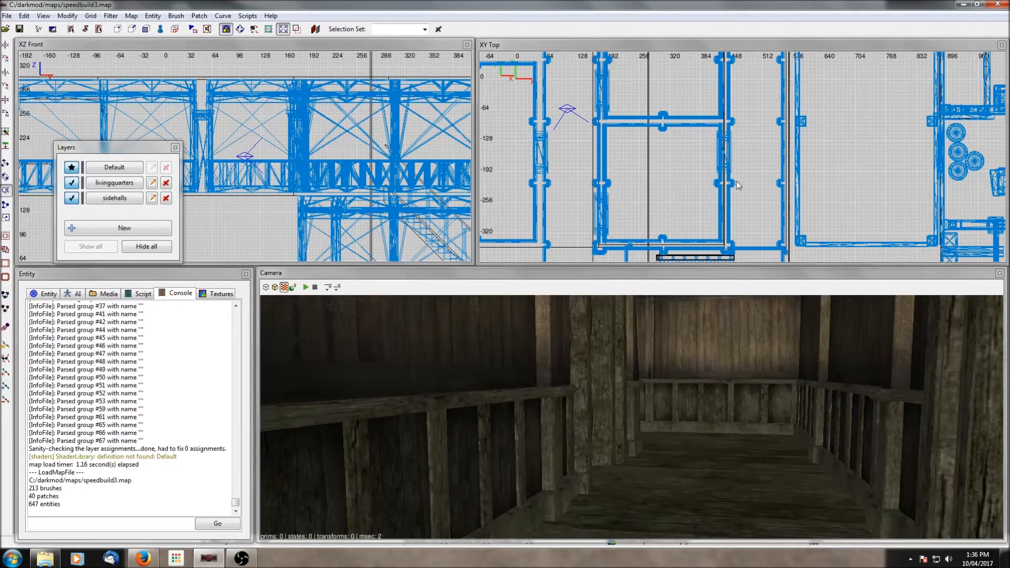
middle_click(819, 151)
right_click(740, 329)
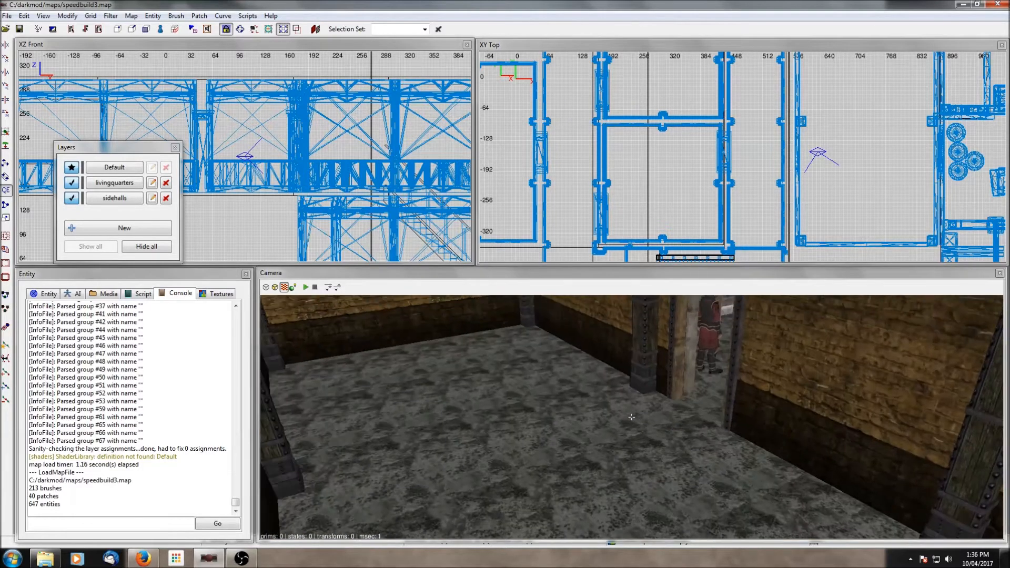
right_click(737, 329)
scroll(737, 329, up, 4)
right_click(737, 329)
right_click(738, 328)
scroll(737, 328, down, 4)
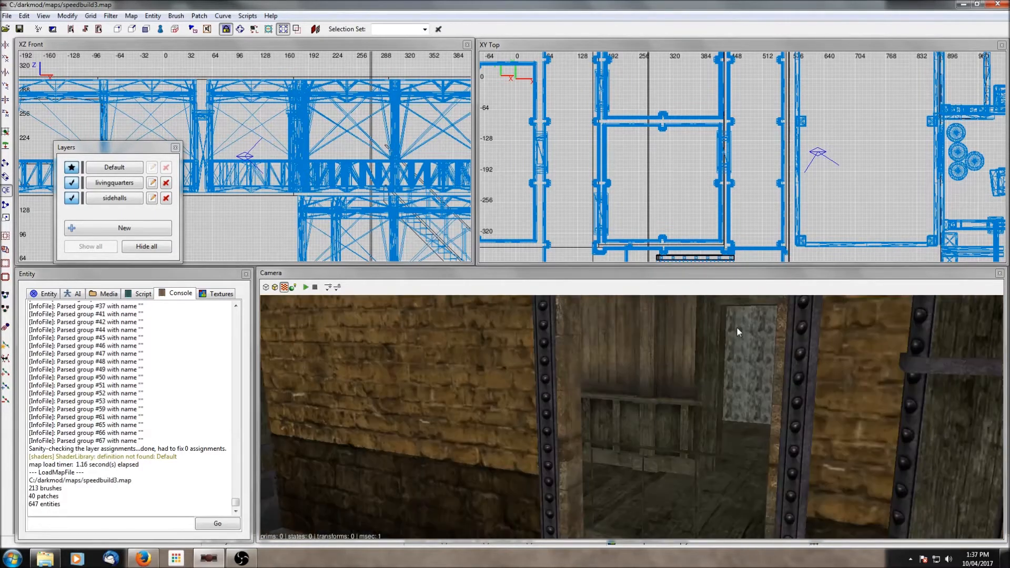
right_click(737, 328)
right_click(738, 328)
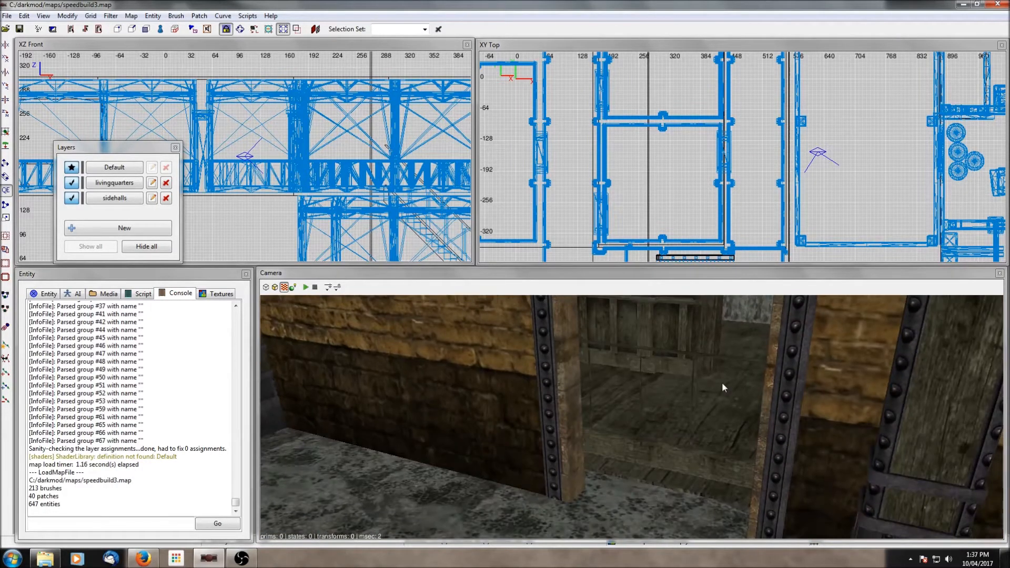
- Replace the blocked doorway module's model with interior_set01_door_empty.lwo taken from the neighbouring module
shift+click(694, 461)
scroll(793, 191, up, 1)
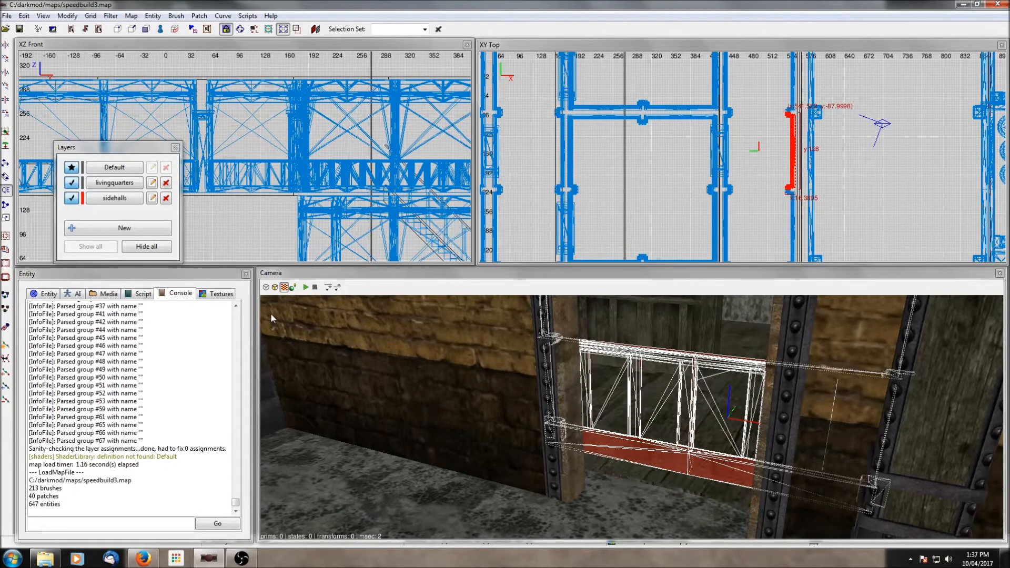
click(48, 295)
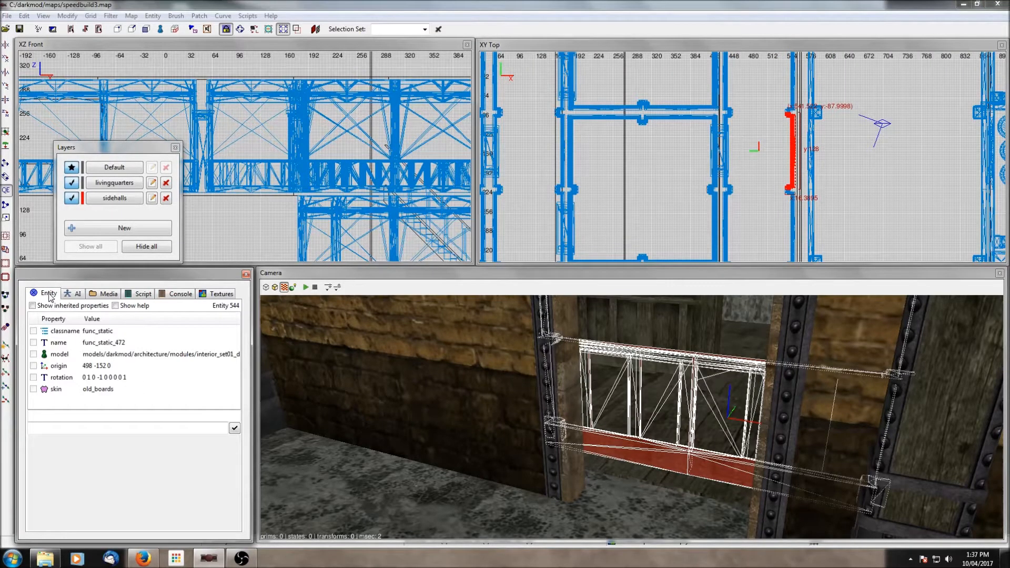
click(61, 358)
key(Escape)
right_click(626, 431)
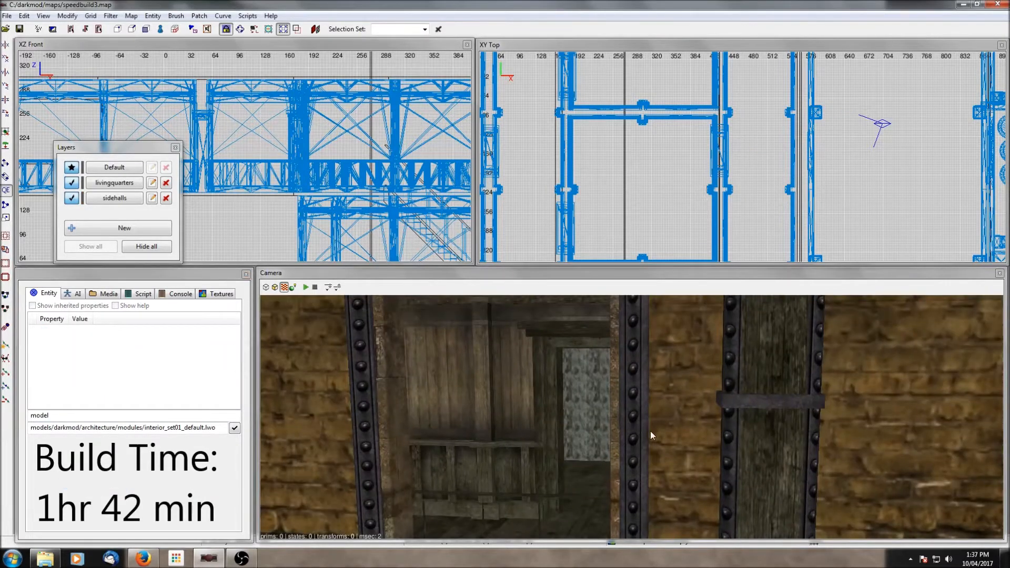
shift+click(523, 378)
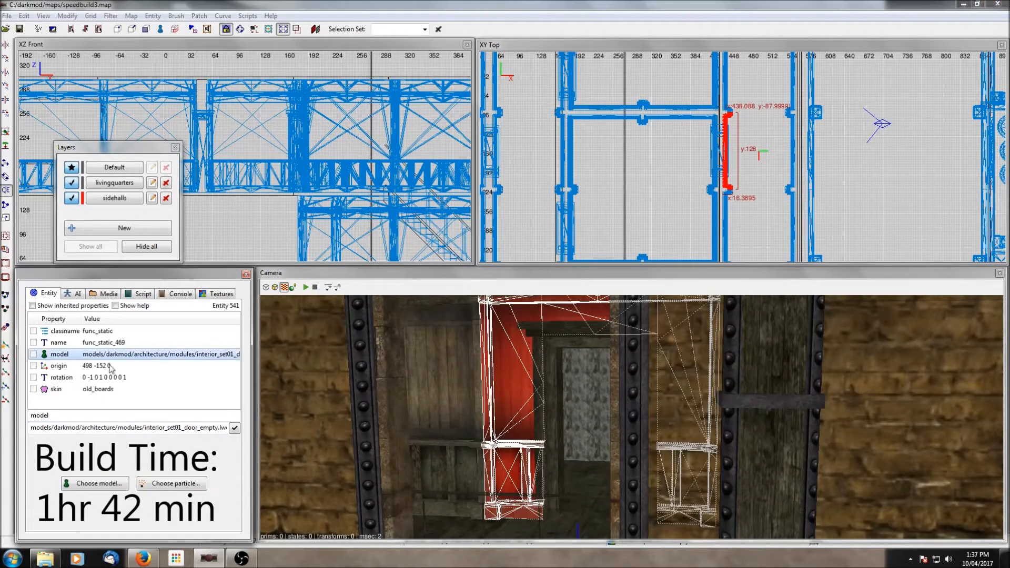
key(Escape)
right_click(611, 431)
right_click(609, 431)
shift+click(557, 490)
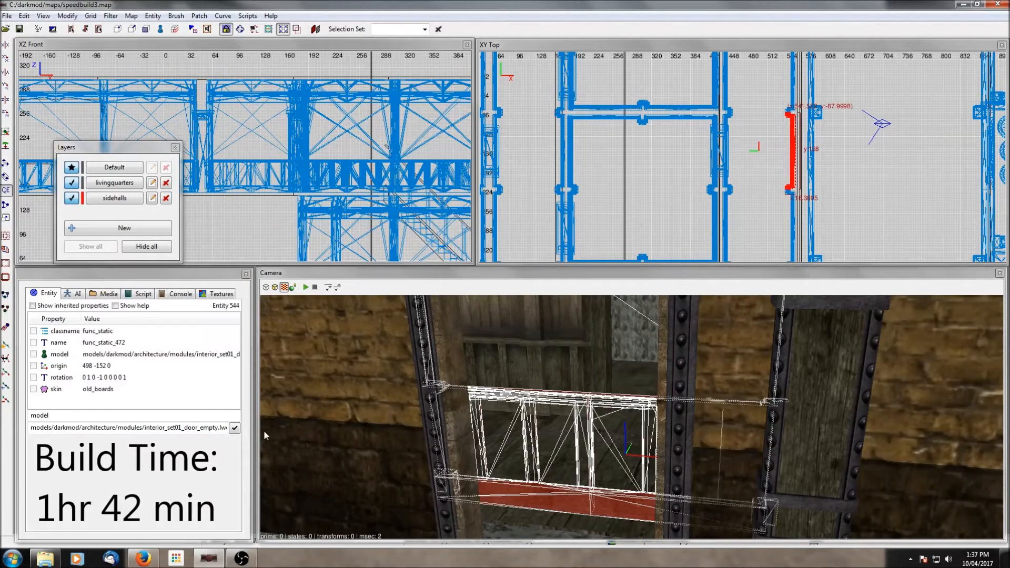
click(234, 429)
key(Escape)
- Create a model entity using door_frame96x48_01.lwo from architecture/doorframes beside the doorway in the top view
right_click(656, 455)
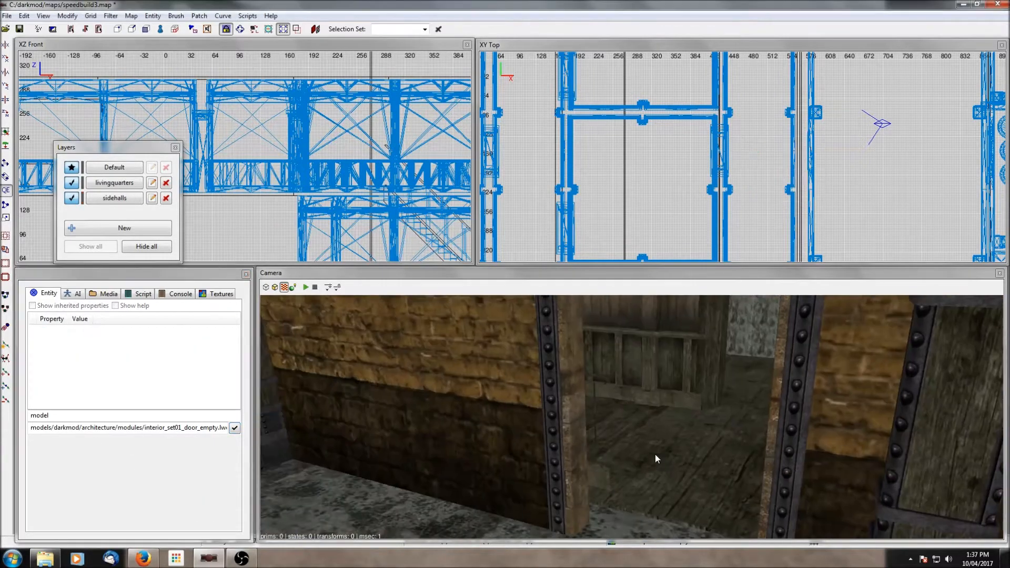
right_click(627, 480)
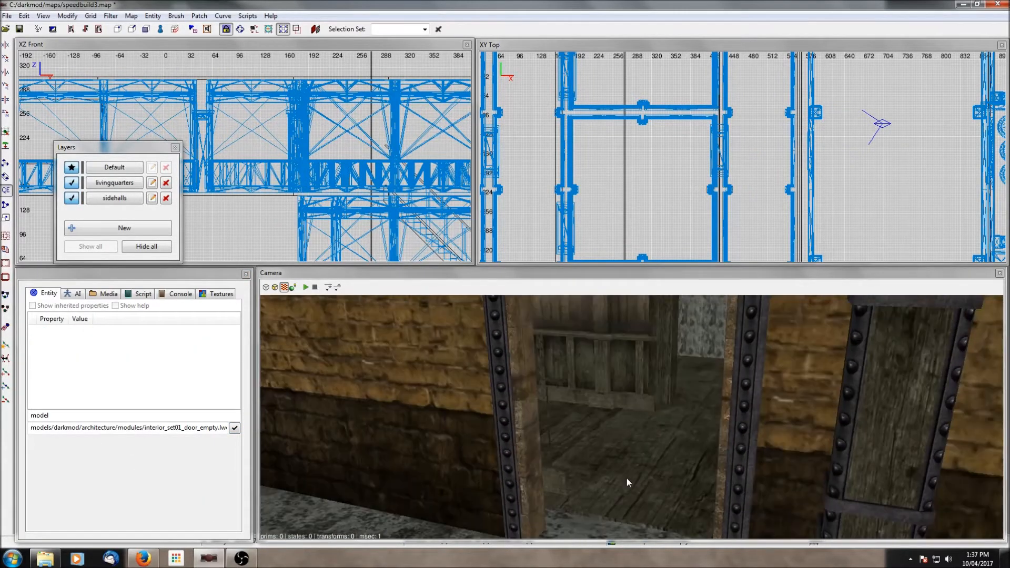
right_click(577, 362)
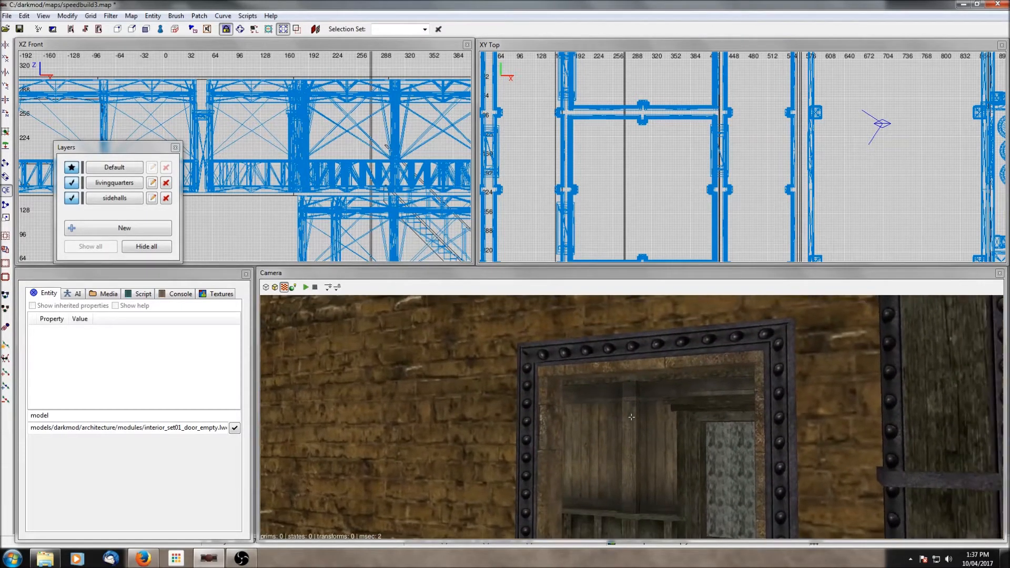
scroll(794, 228, down, 3)
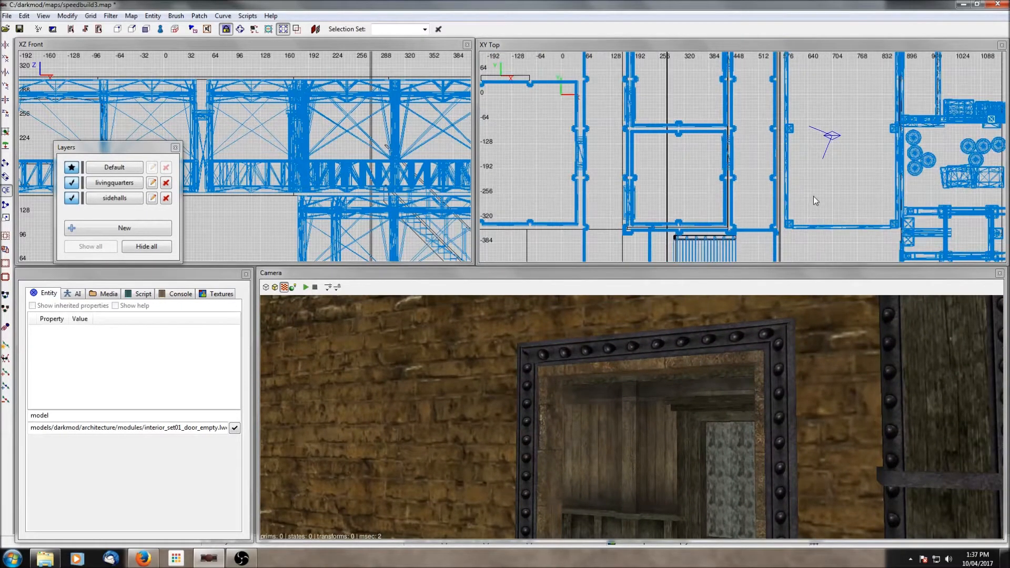
scroll(814, 197, up, 4)
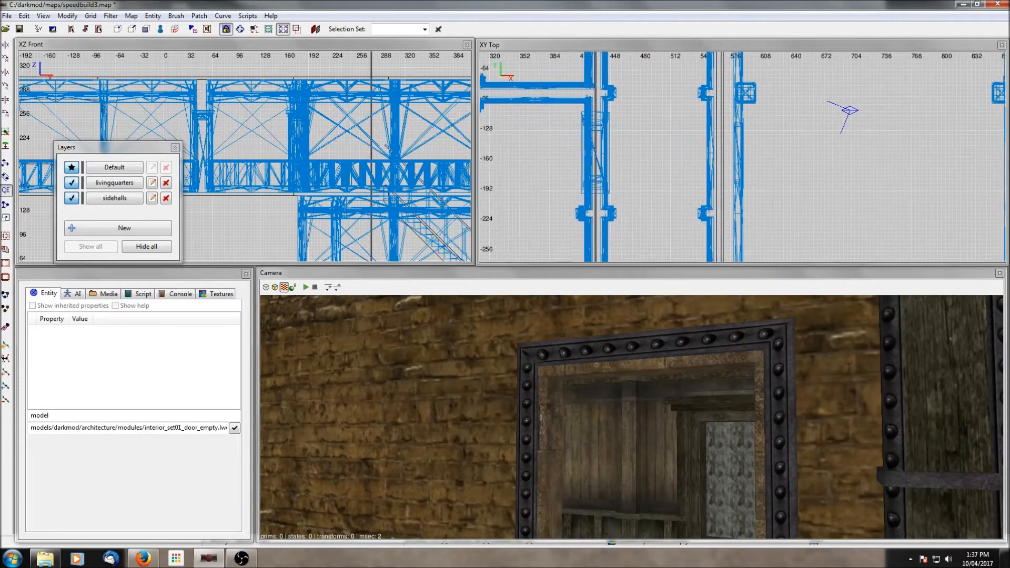
right_click(723, 168)
click(753, 185)
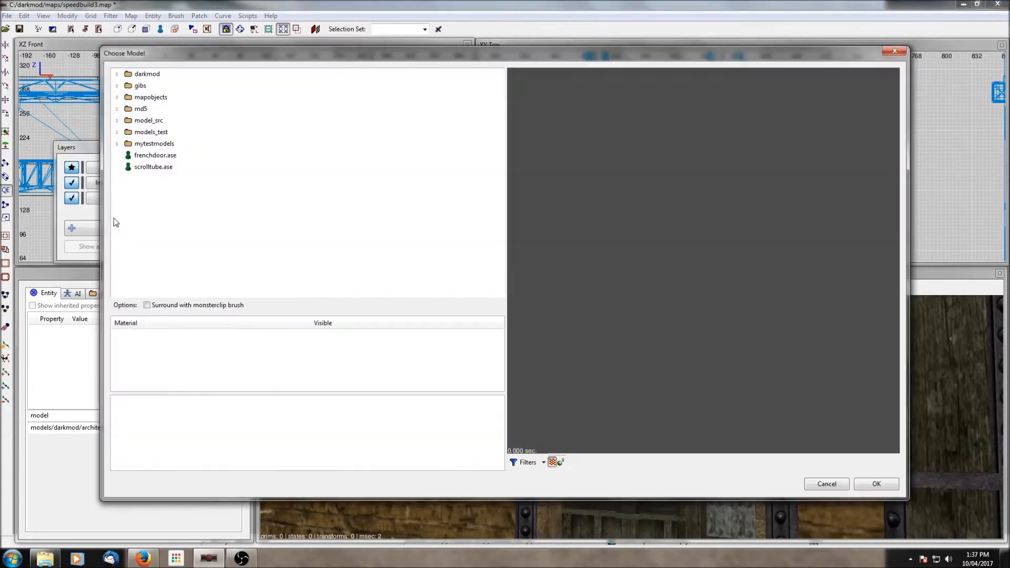
click(117, 74)
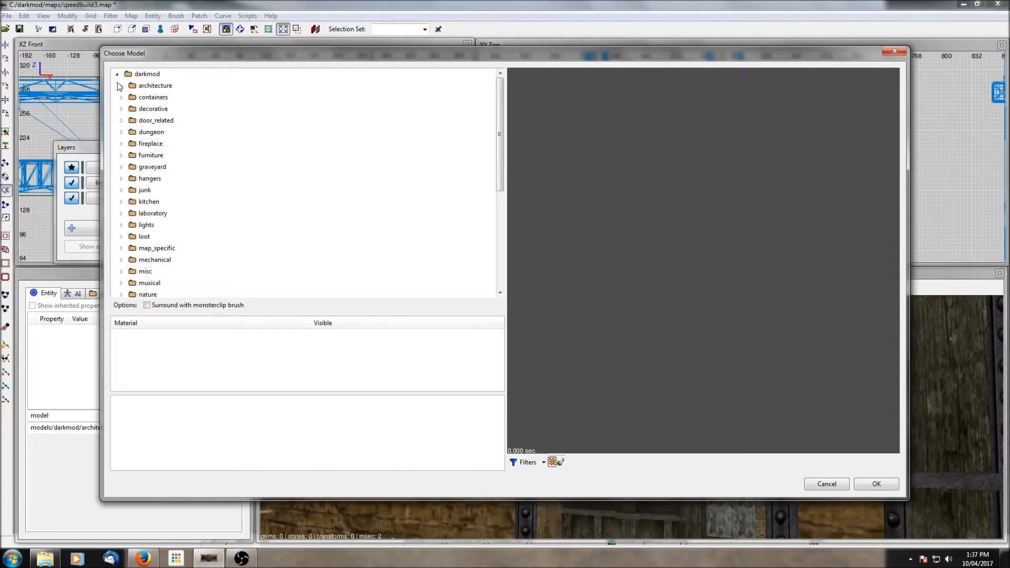
click(122, 121)
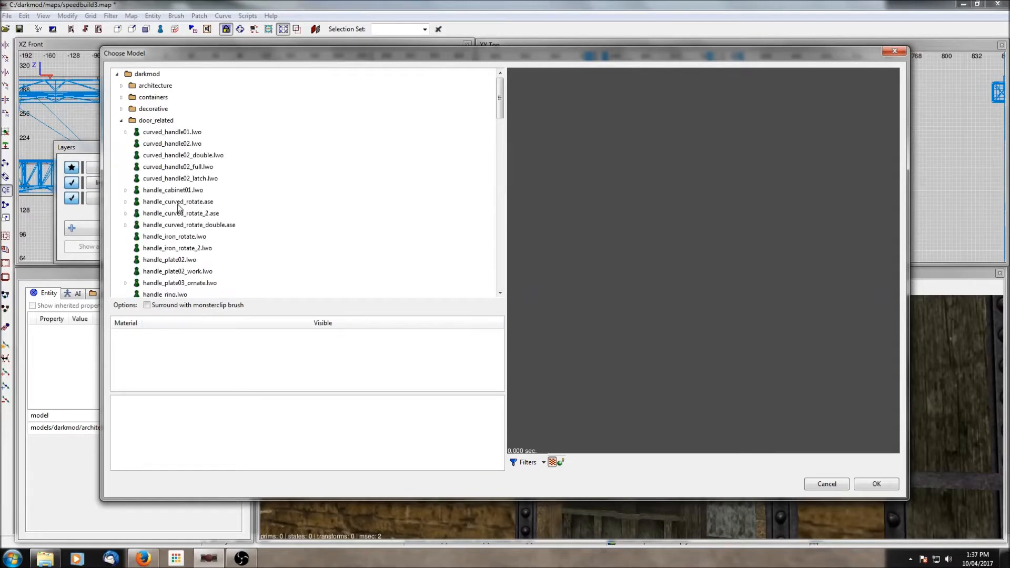
click(122, 121)
click(121, 86)
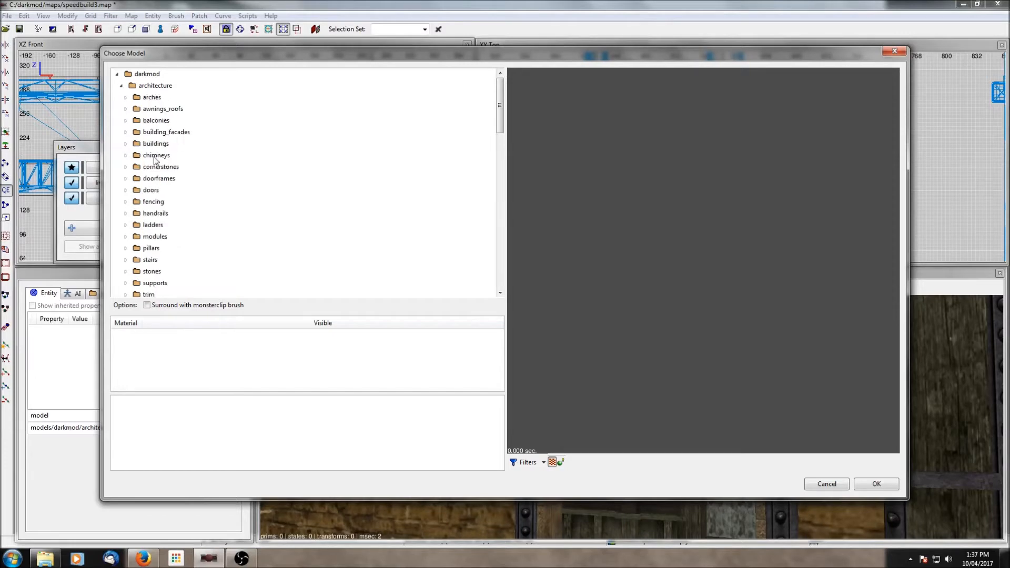
click(126, 179)
scroll(127, 181, down, 2)
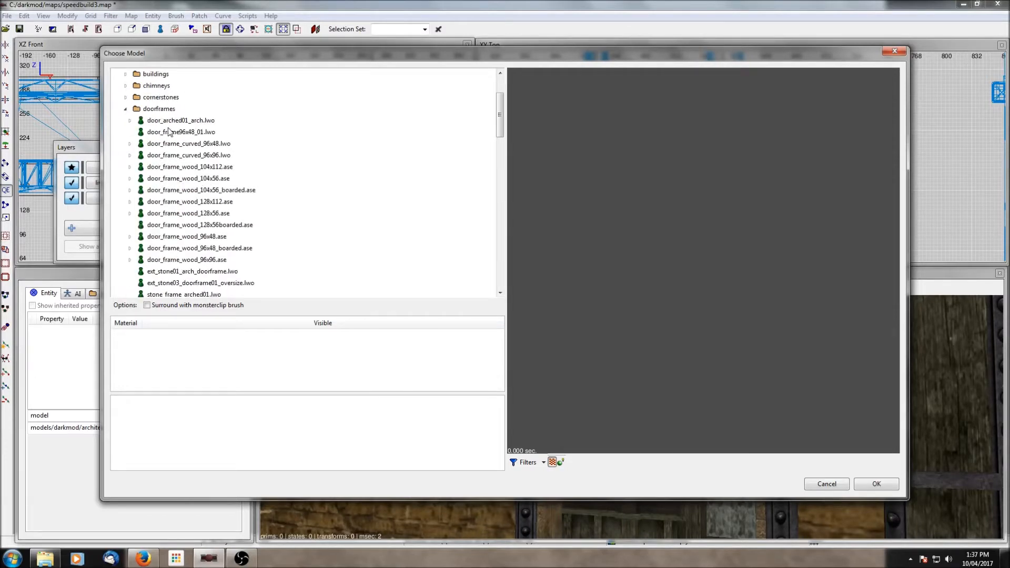
click(184, 133)
drag(604, 245, 608, 225)
drag(679, 199, 672, 205)
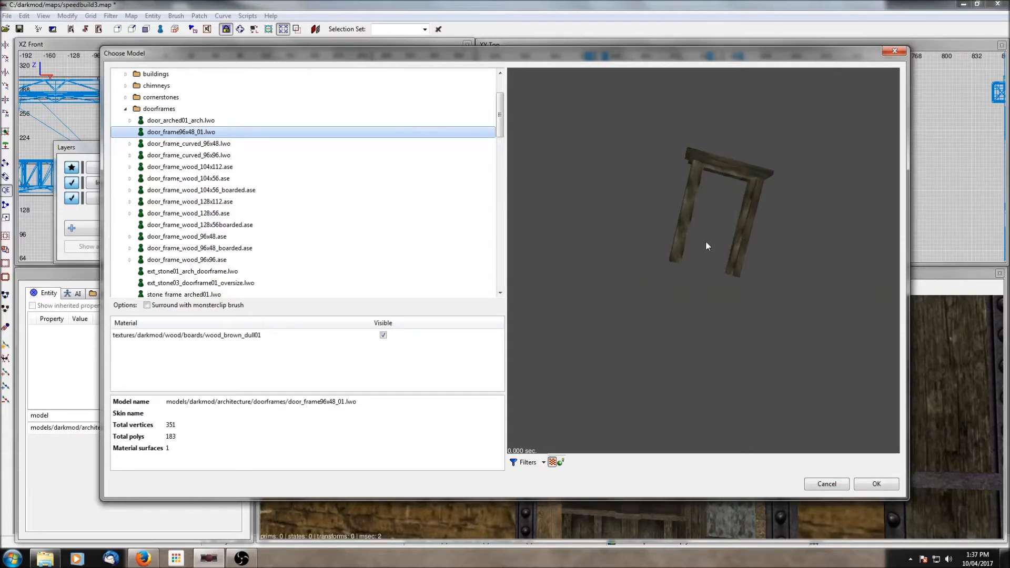
click(876, 484)
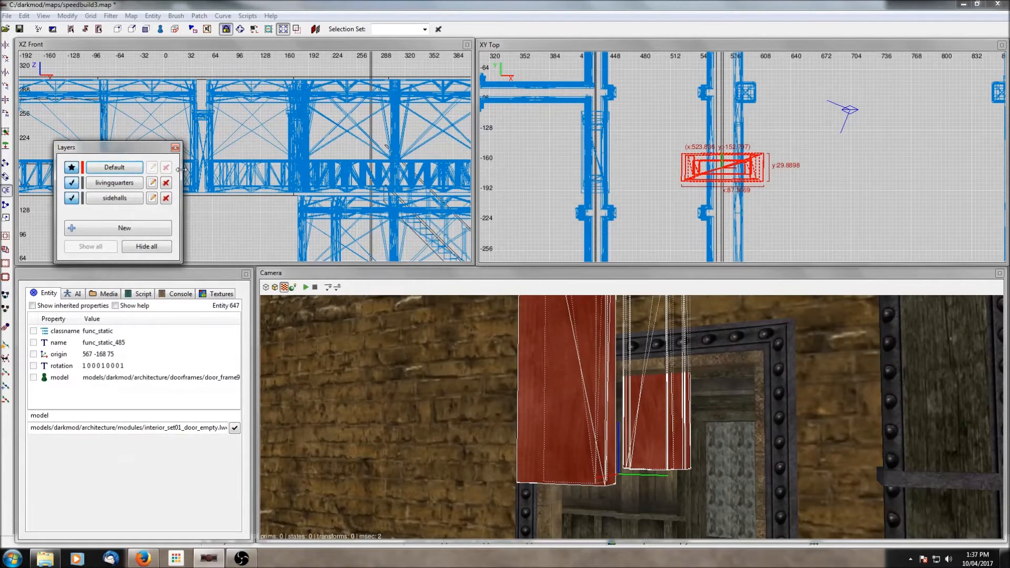
- Rotate the new door frame 90 degrees about the vertical axis
click(6, 113)
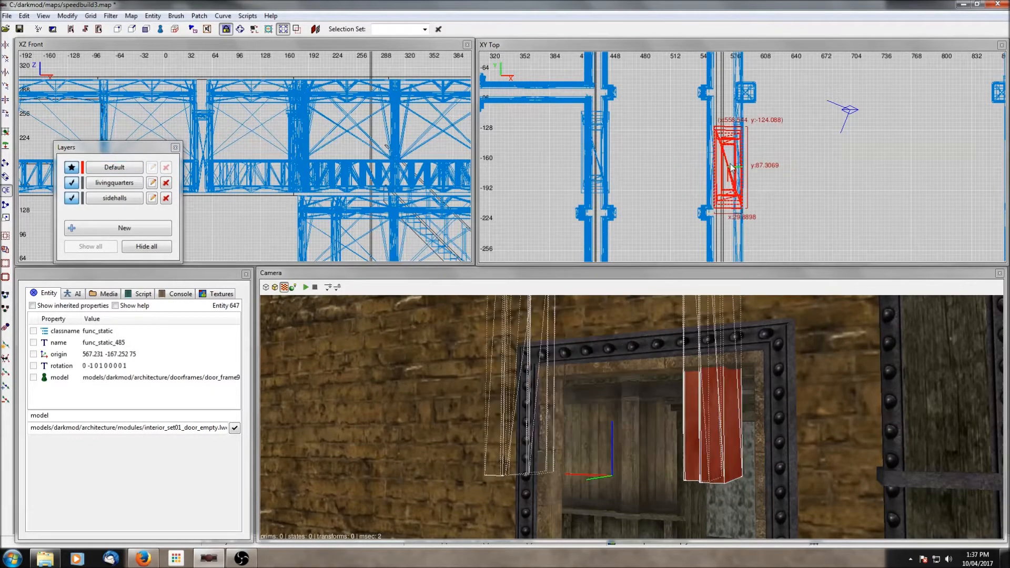
drag(732, 167, 731, 168)
scroll(362, 169, down, 4)
key(l)
- Move the door frame down to floor level inside the doorway in the front view
mouse_move(380, 178)
right_down()
mouse_move(310, 157)
mouse_move(379, 158)
right_up()
scroll(381, 177, up, 3)
drag(323, 112, 317, 151)
scroll(372, 200, up, 3)
right_drag(373, 200, 346, 173)
scroll(372, 200, up, 1)
scroll(373, 200, up, 2)
drag(354, 148, 353, 153)
scroll(683, 185, up, 1)
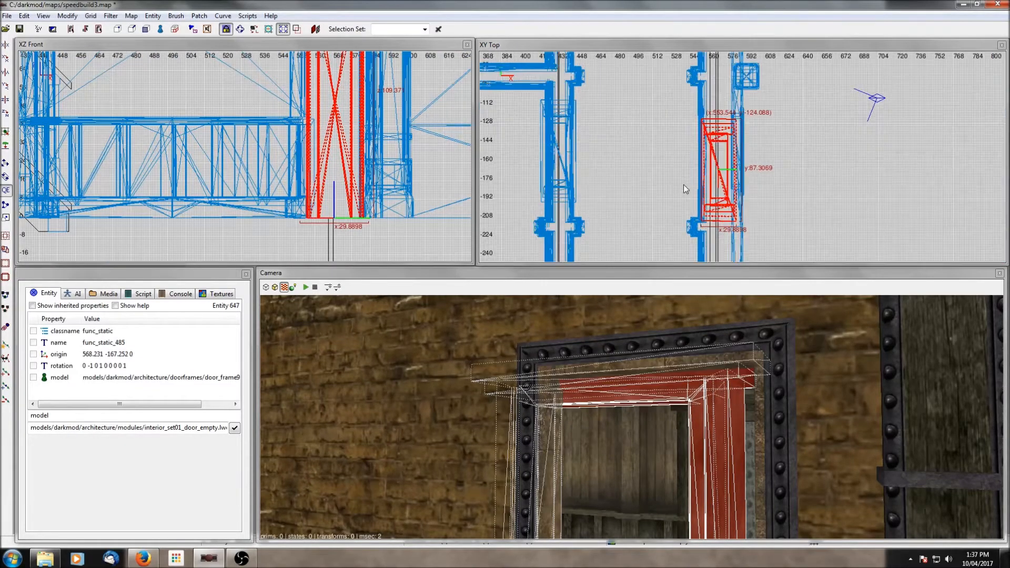
- Inspect the placed door frame from inside the hall in the camera view
right_click(775, 412)
scroll(775, 411, up, 2)
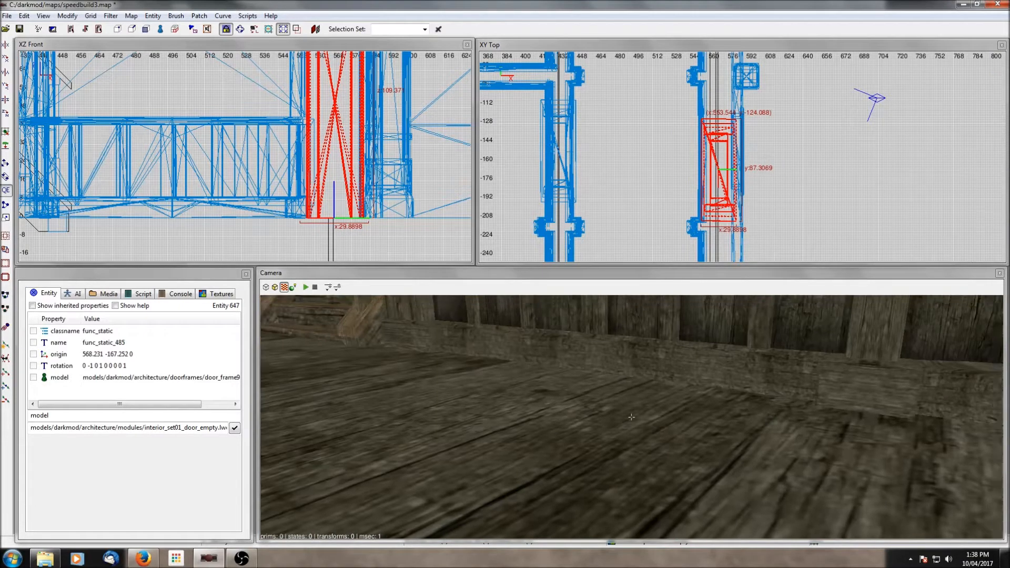
scroll(791, 411, down, 2)
right_click(791, 411)
right_click(791, 411)
scroll(791, 410, down, 2)
right_click(791, 410)
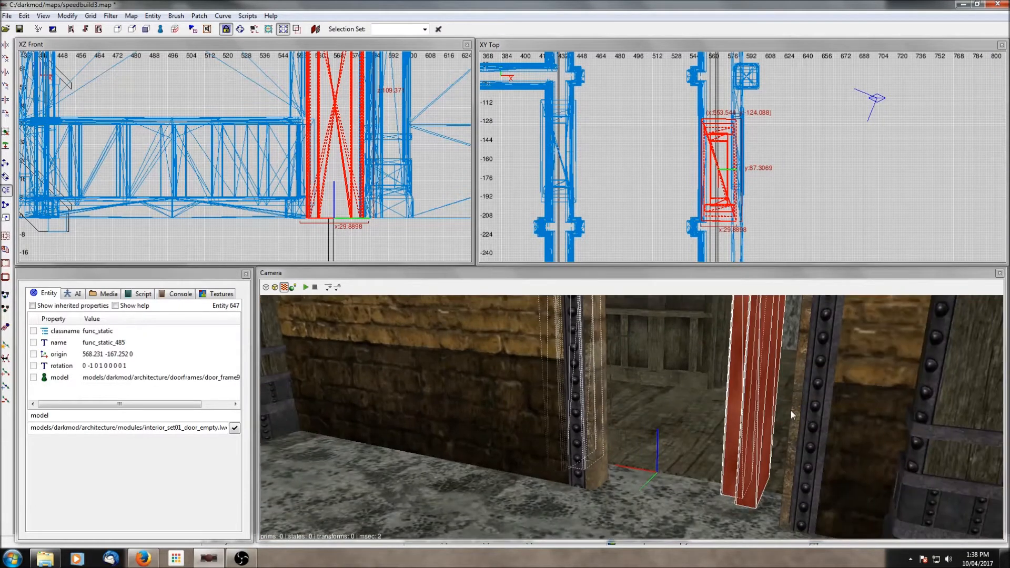
shift+click(802, 437)
- Select the door frame and the surrounding doorway modules, then hide everything not selected
right_click(734, 420)
scroll(734, 420, up, 2)
right_click(734, 421)
scroll(734, 420, up, 2)
right_click(734, 420)
right_click(734, 420)
shift+click(659, 454)
shift+click(659, 453)
shift+click(556, 439)
key(ctrl+h)
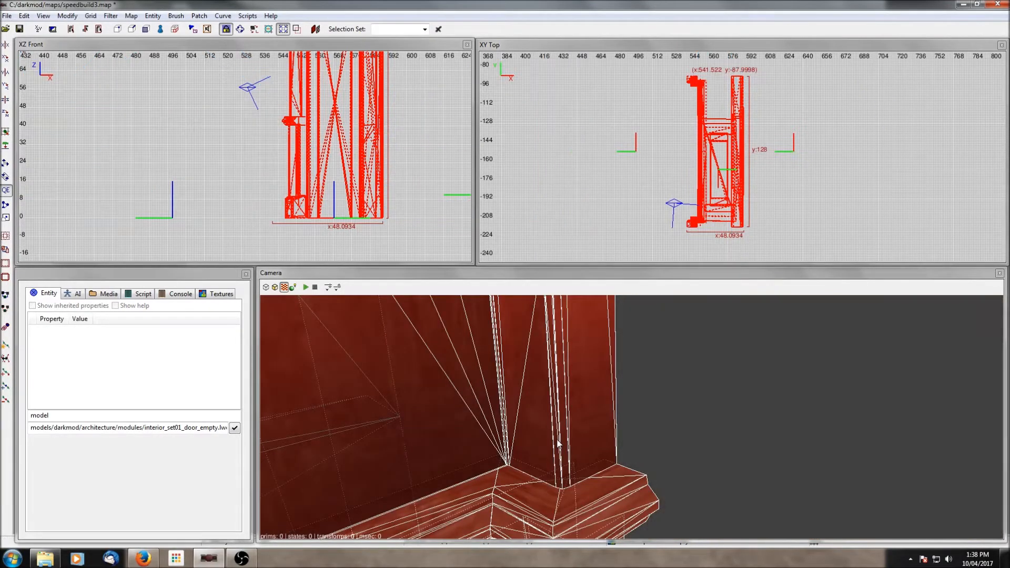
- Examine how the door frame fits against the doorway walls in the camera view
key(Escape)
scroll(557, 439, down, 4)
right_click(567, 446)
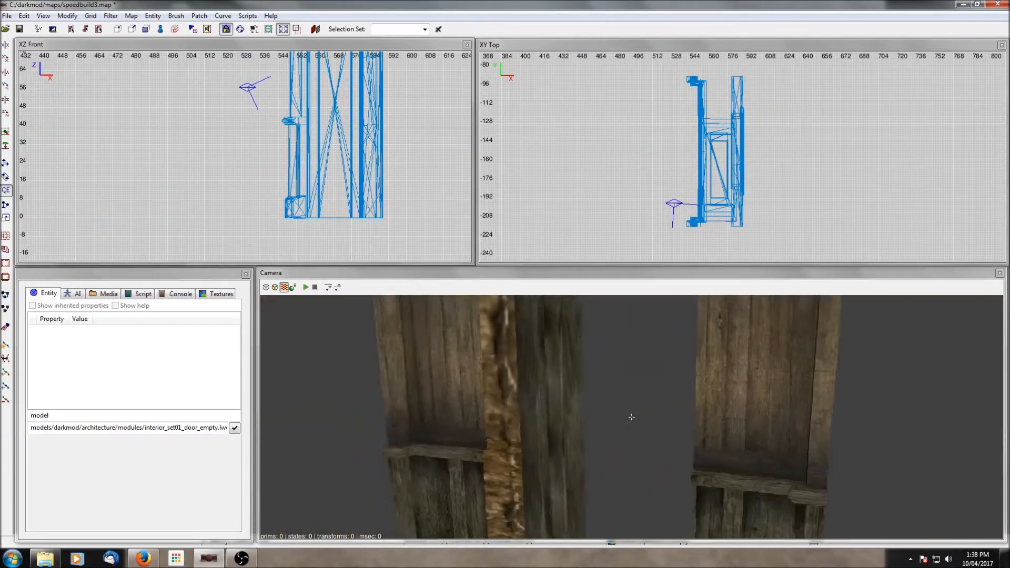
right_click(570, 441)
shift+click(571, 442)
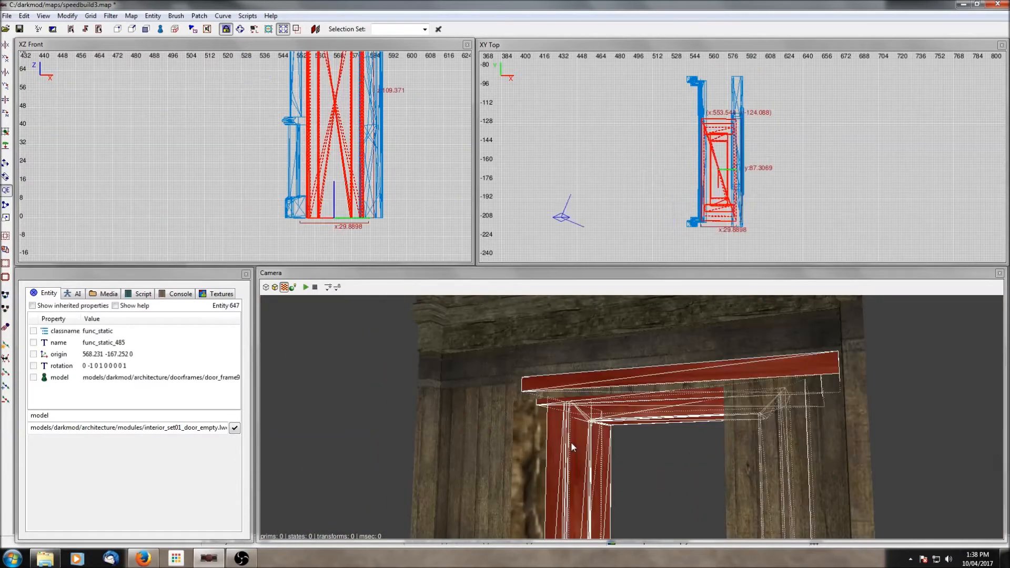
right_click(666, 352)
right_click(636, 425)
key(Escape)
shift+click(636, 425)
shift+click(636, 426)
shift+click(630, 443)
shift+click(630, 443)
right_click(632, 459)
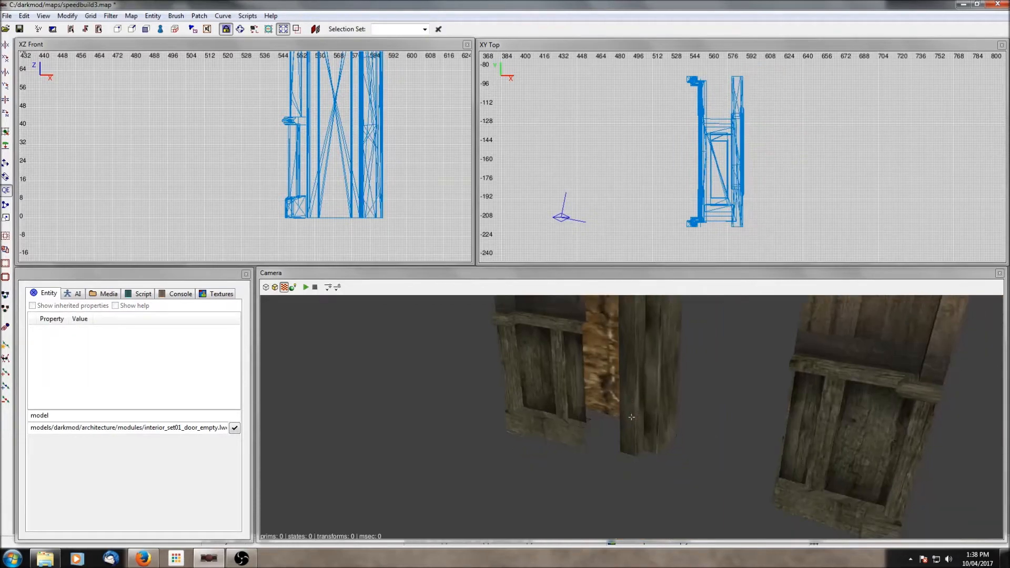
right_click(633, 460)
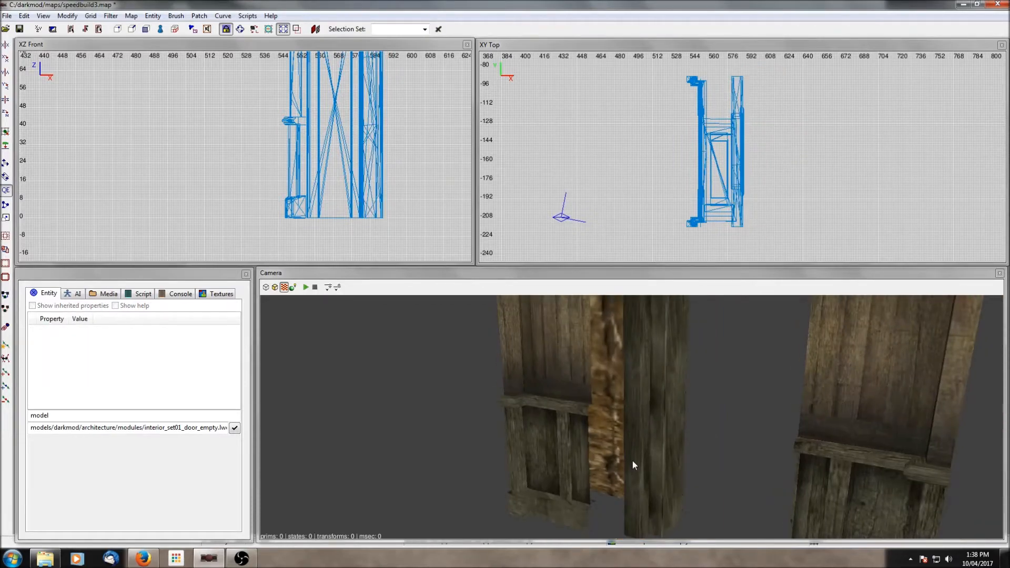
- Select the door frame and shift it in the top view to centre it in the doorway
shift+click(658, 475)
scroll(748, 222, up, 1)
drag(711, 199, 715, 169)
scroll(360, 158, down, 2)
- Switch the second 2D view to the YZ side orientation
click(354, 44)
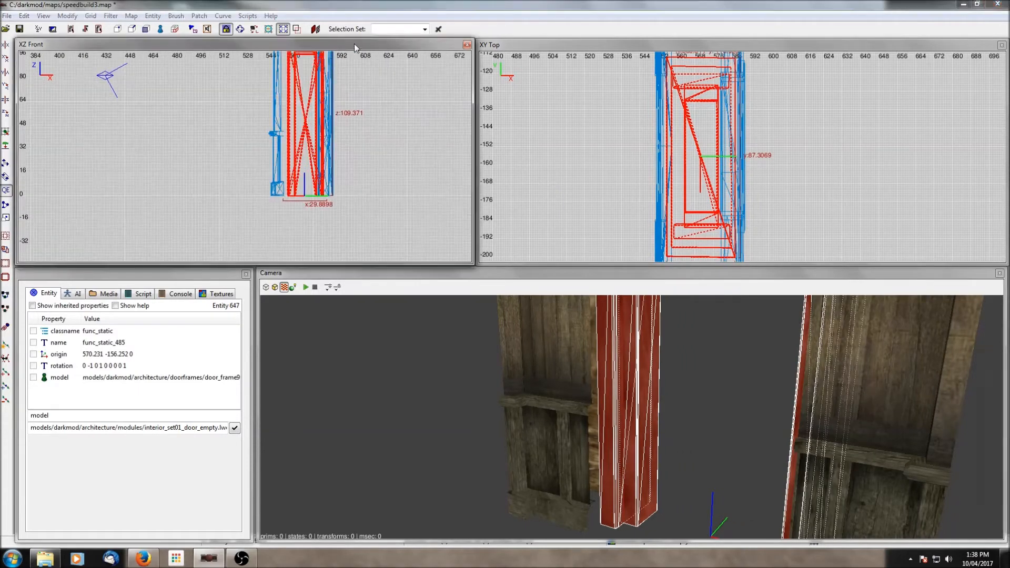
key(ctrl+Tab)
key(ctrl+Tab)
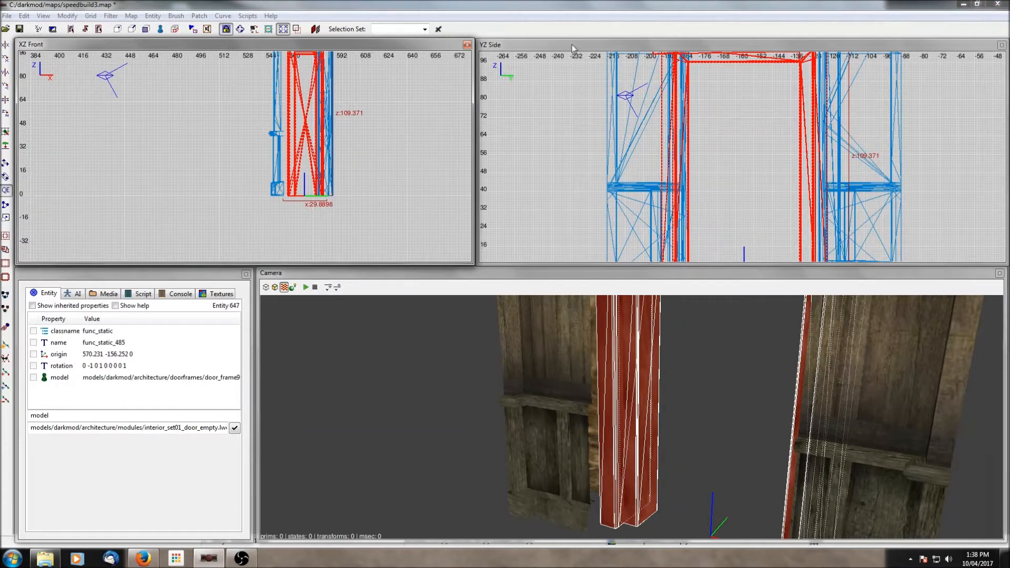
- Switch the two 2D views to the YZ side and XY top orientations
key(ctrl+Tab)
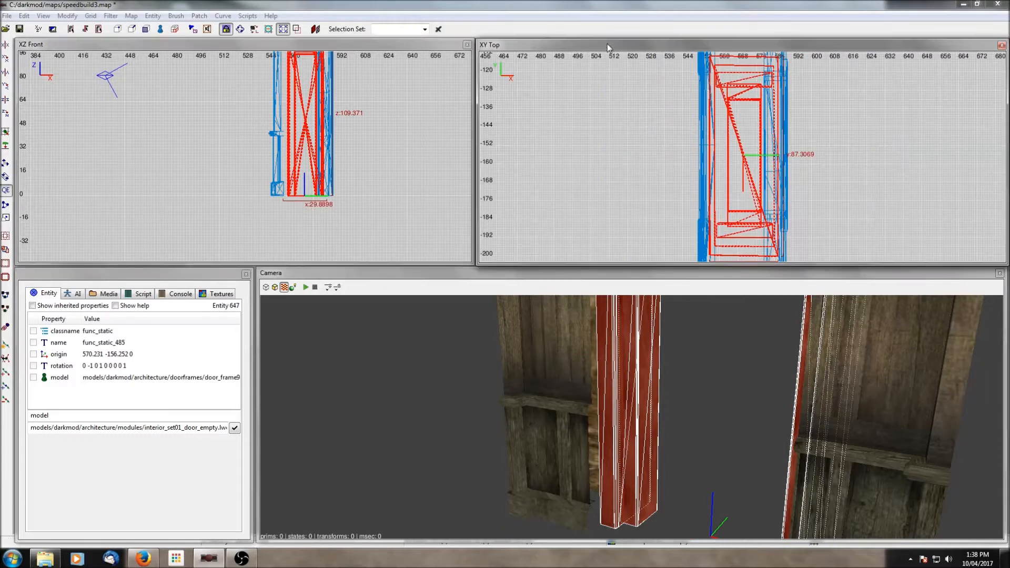
scroll(671, 125, down, 3)
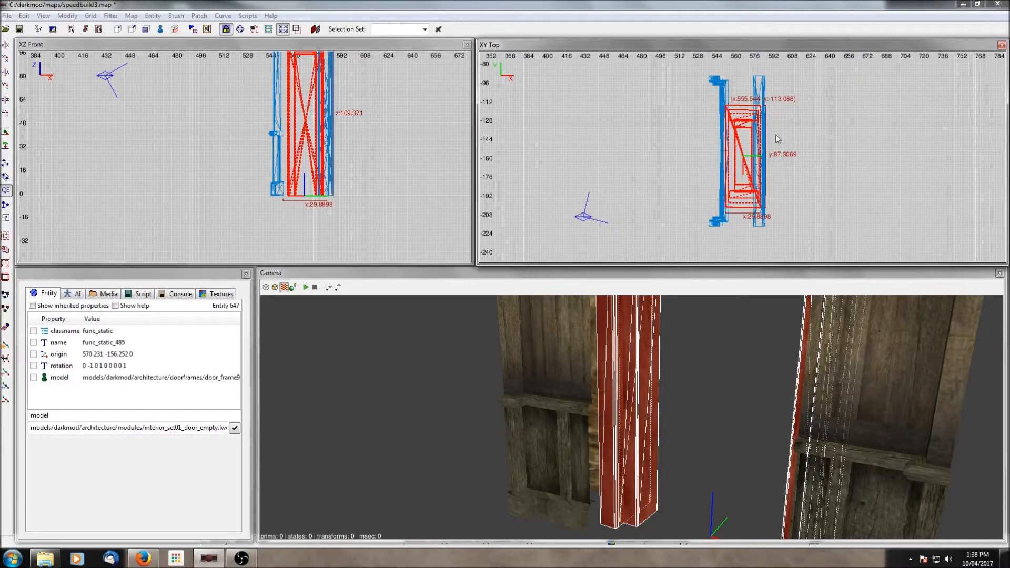
key(ctrl+Tab)
key(ctrl+Tab)
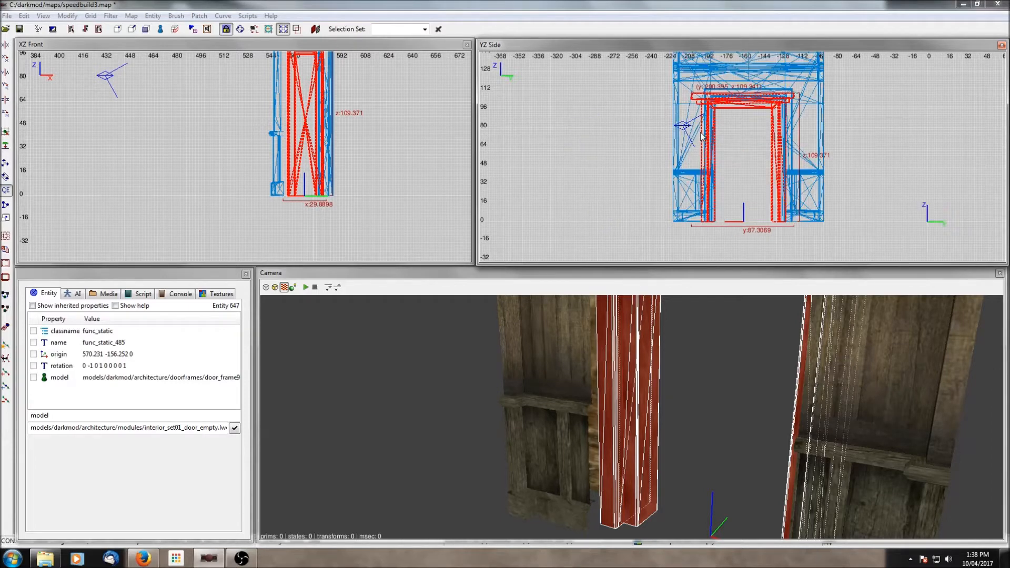
click(413, 50)
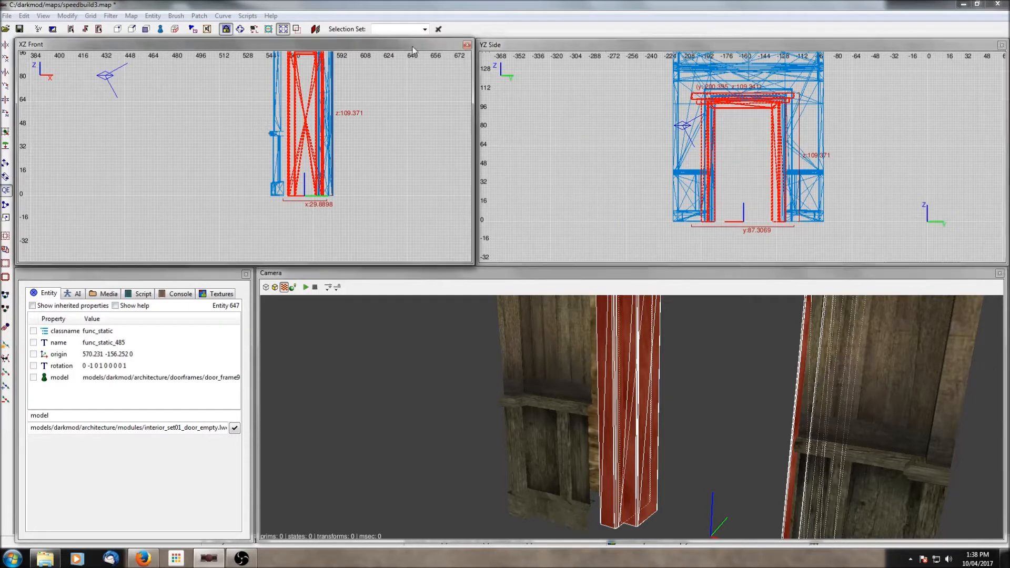
key(ctrl+Tab)
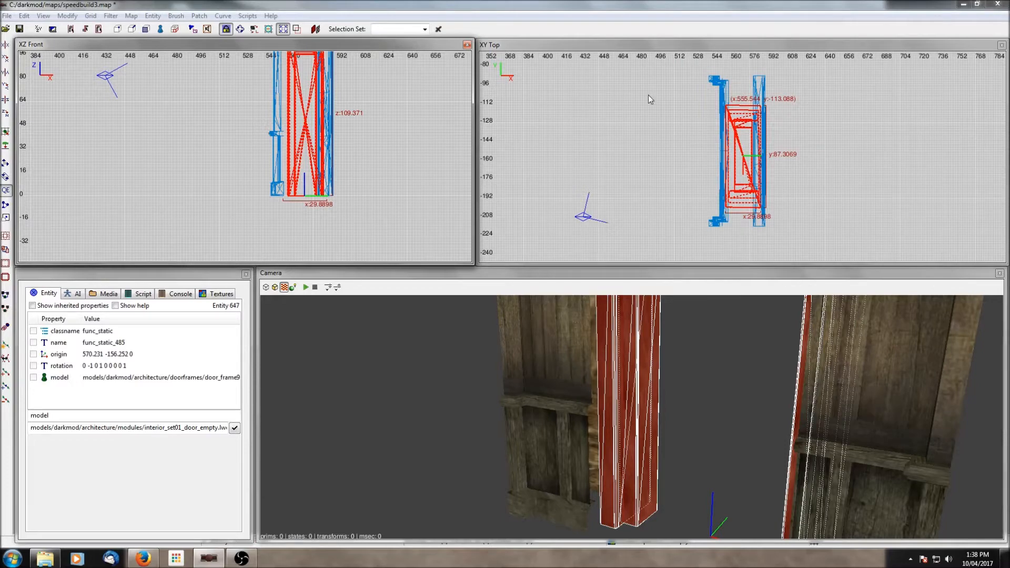
right_click(369, 132)
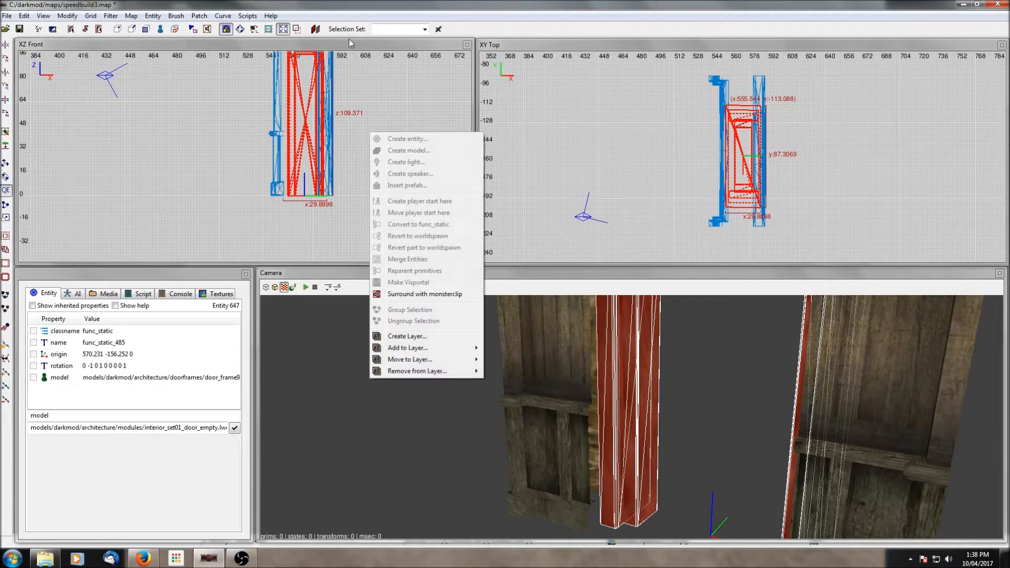
key(Escape)
key(ctrl+Tab)
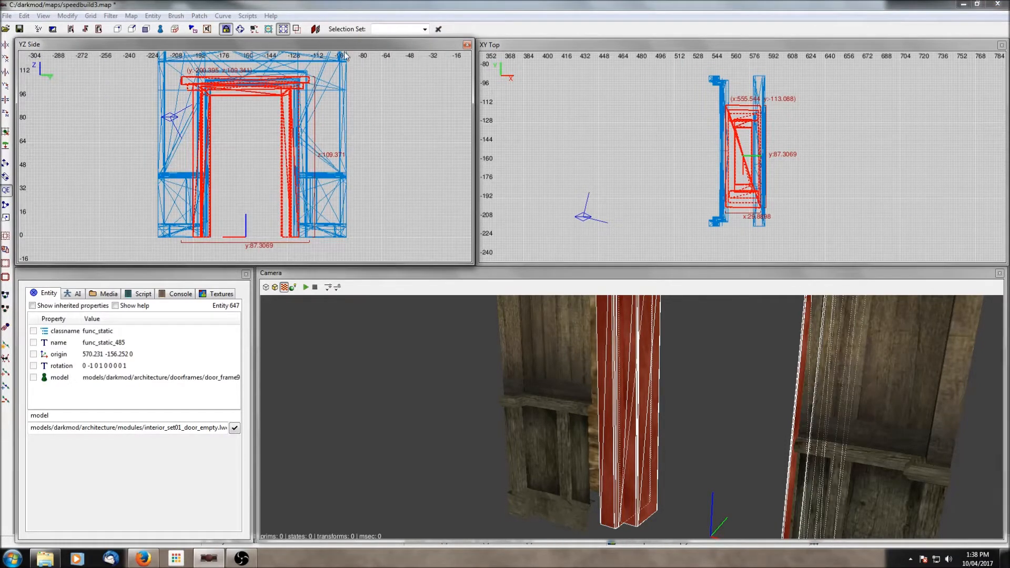
- Move the door frame along the Y axis in the side view to centre it between the doorway walls
scroll(297, 152, up, 1)
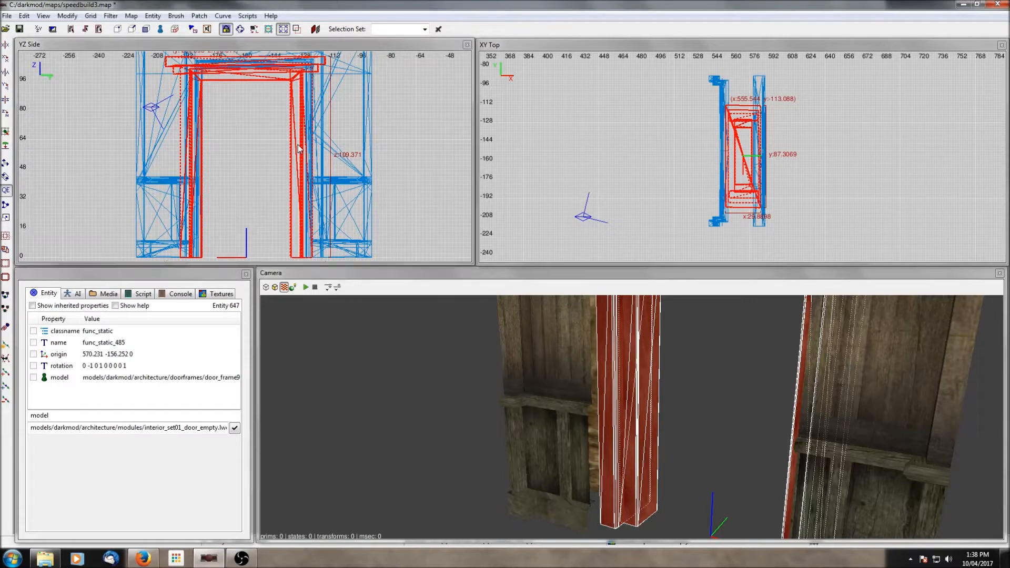
drag(298, 149, 309, 148)
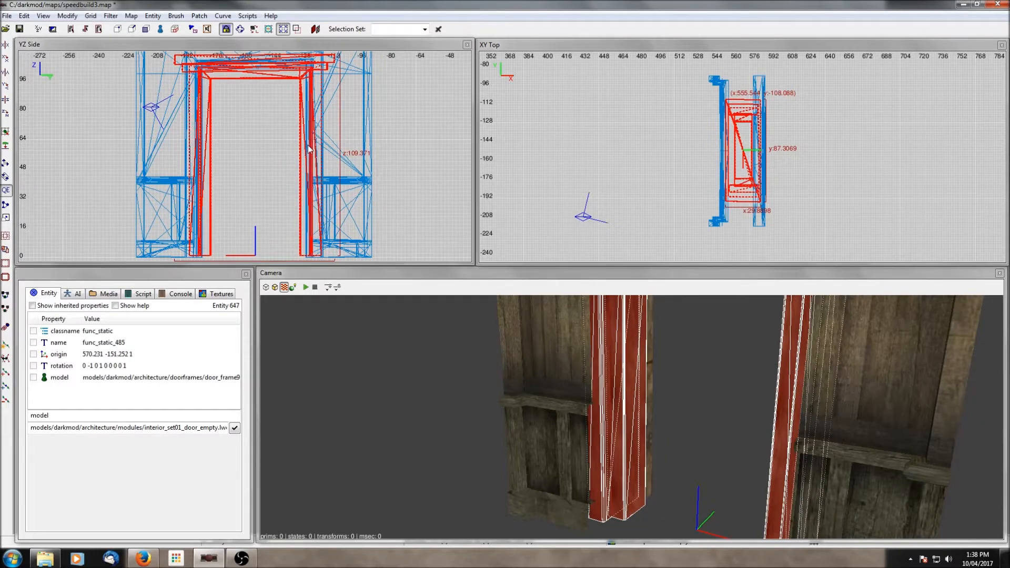
right_drag(339, 157, 336, 142)
drag(326, 136, 326, 138)
scroll(325, 136, down, 2)
right_drag(358, 100, 360, 148)
scroll(358, 100, up, 1)
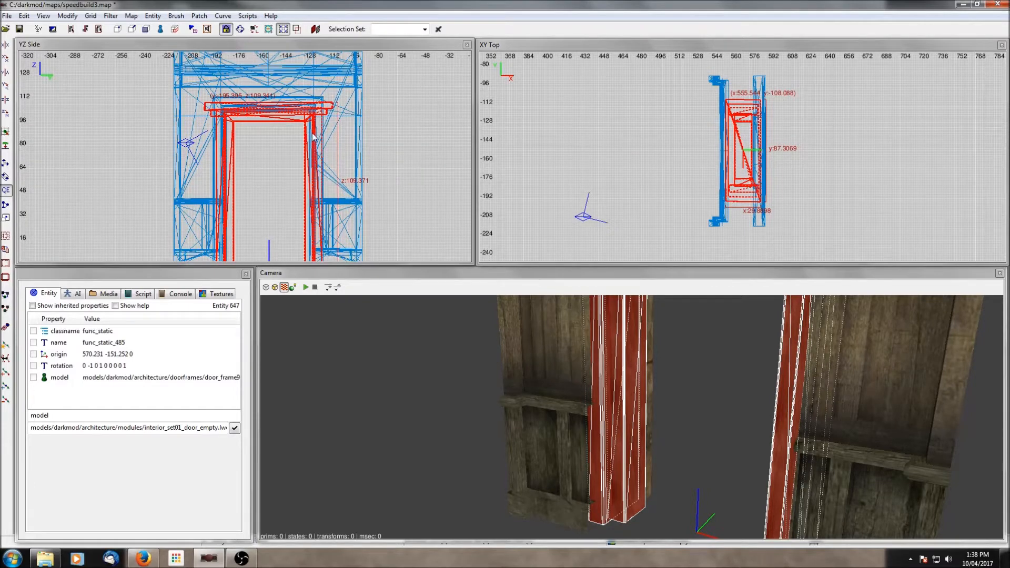
drag(314, 135, 311, 133)
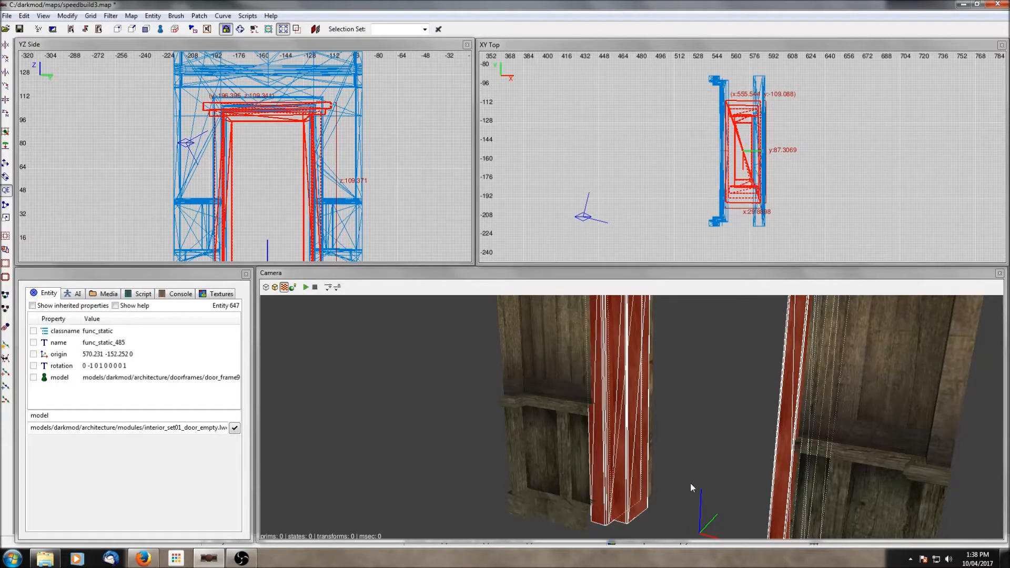
- Select the door frame and shift it about 8 units along X in the top view, then deselect it
right_drag(338, 252, 340, 189)
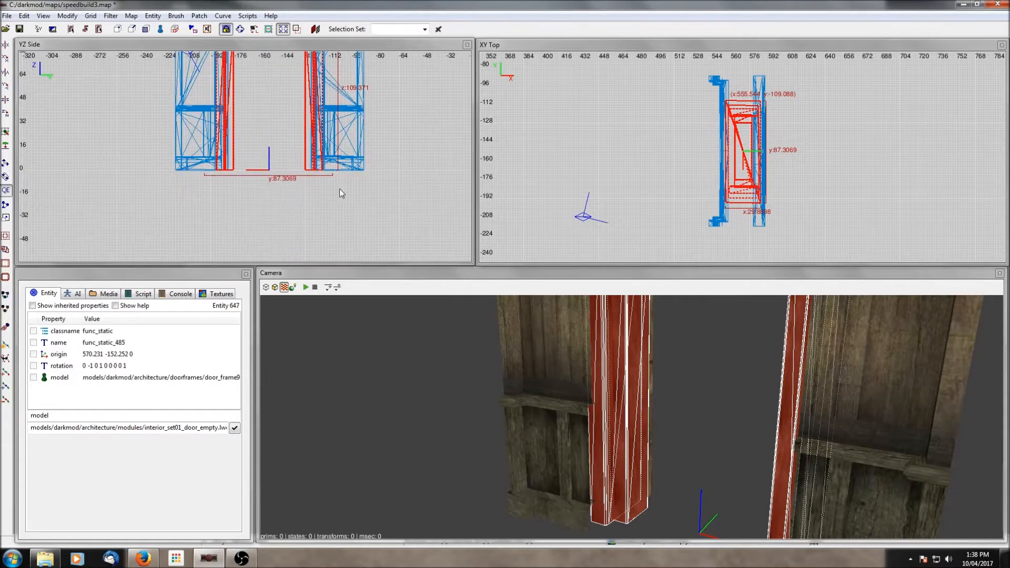
right_click(730, 422)
right_click(632, 418)
key(Escape)
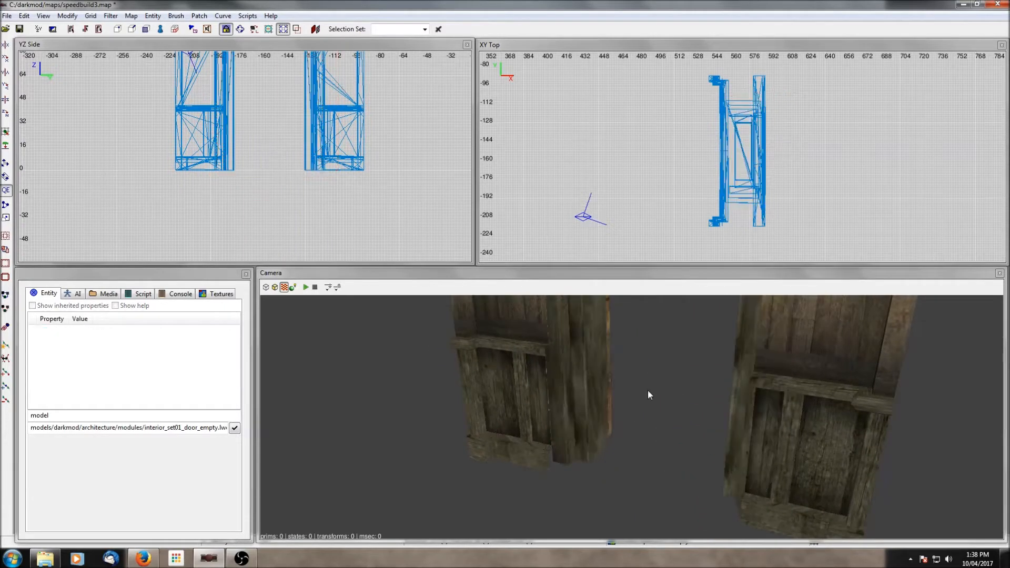
shift+click(576, 382)
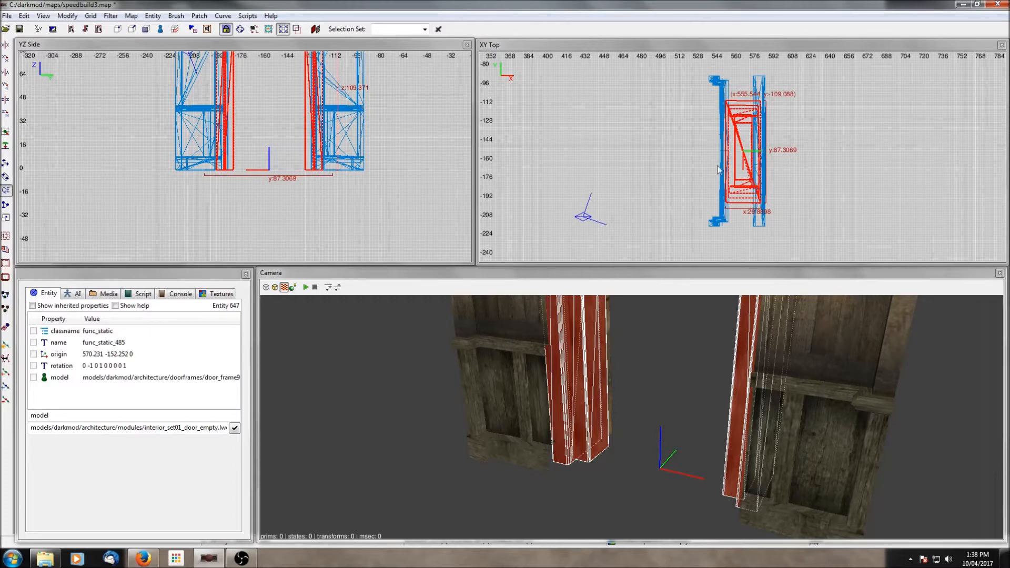
drag(758, 139, 749, 139)
key(Escape)
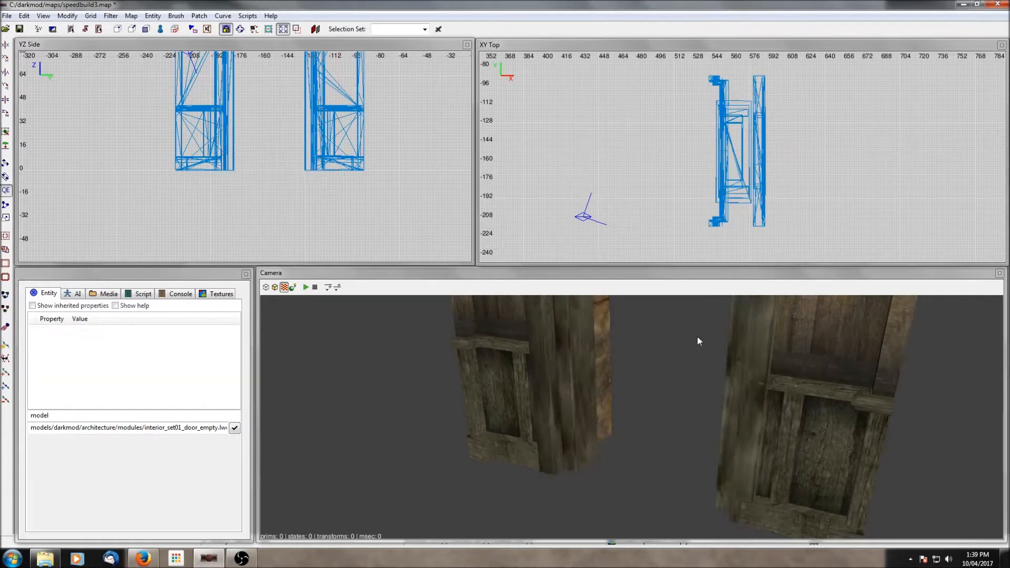
- Inspect the door frame against the doorway walls from several angles in the camera view
right_click(697, 333)
right_click(697, 335)
scroll(697, 337, up, 5)
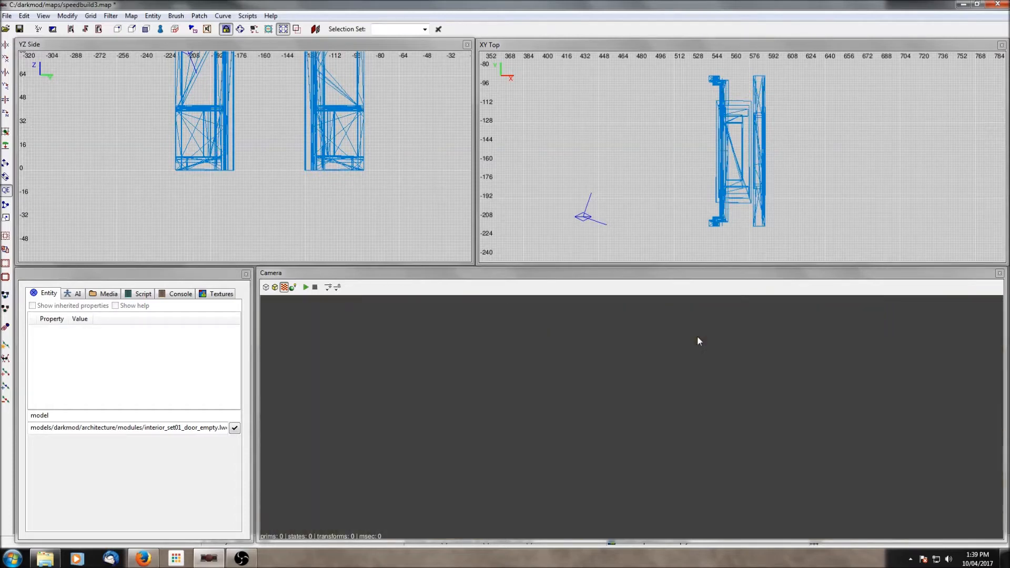
right_click(697, 337)
scroll(698, 337, down, 2)
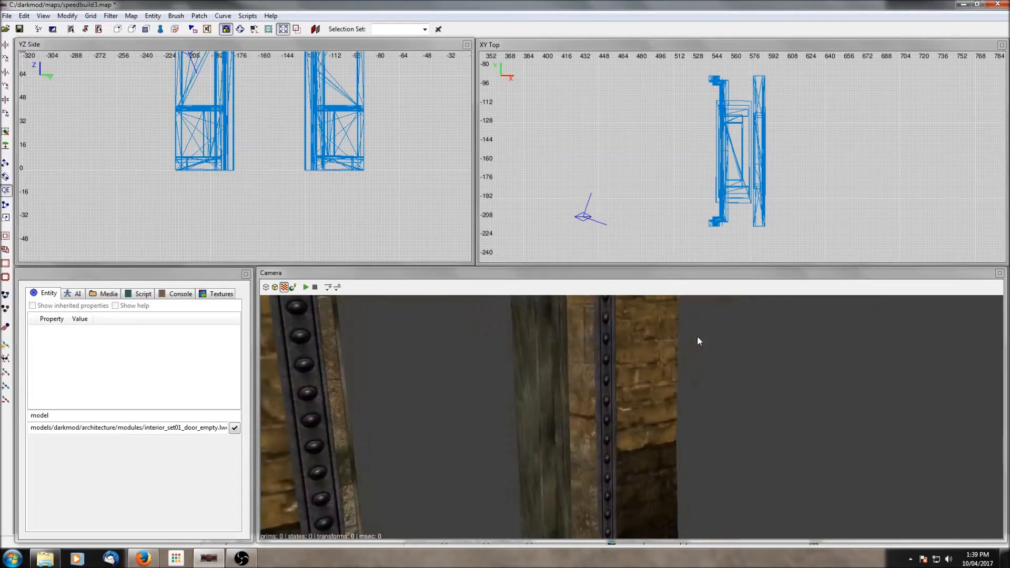
scroll(698, 338, down, 2)
scroll(697, 336, up, 5)
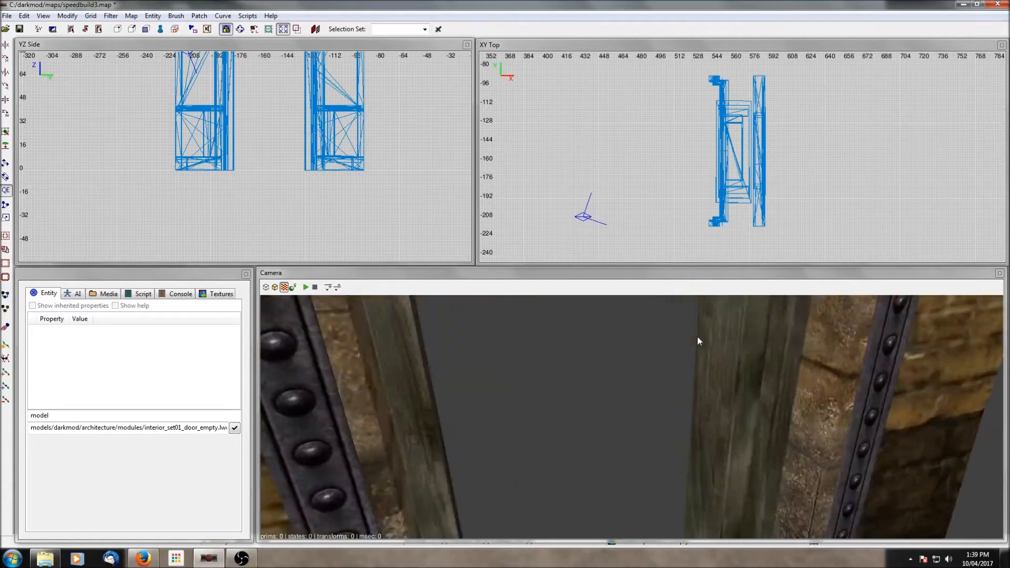
scroll(697, 335, down, 2)
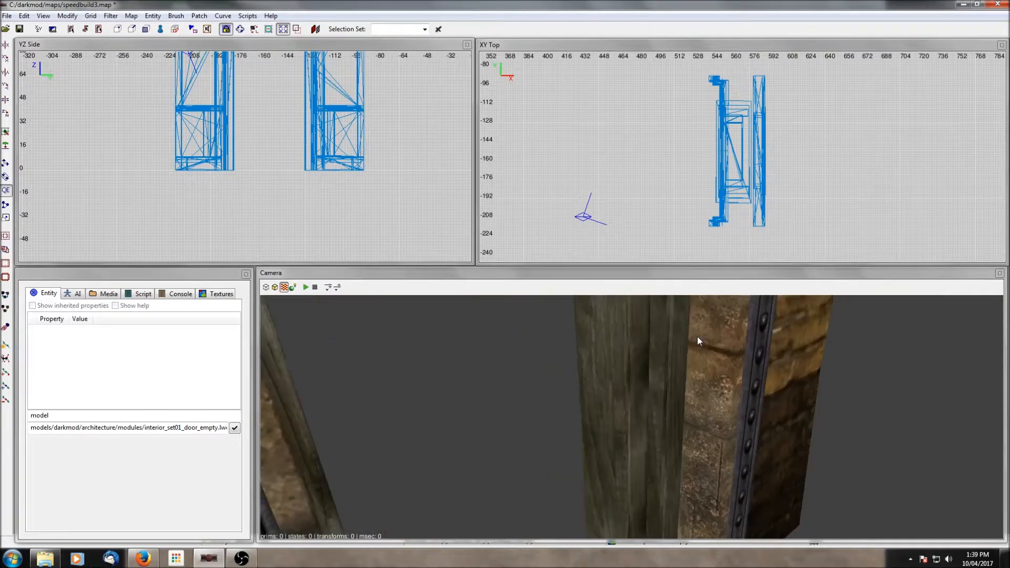
shift+click(693, 404)
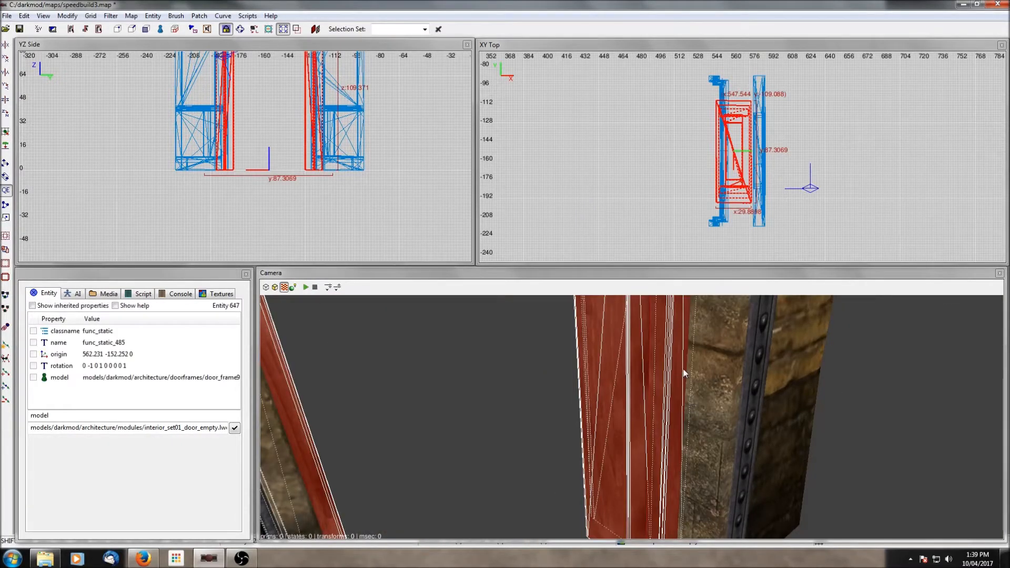
right_click(691, 402)
right_click(690, 390)
scroll(690, 390, down, 3)
scroll(690, 388, down, 2)
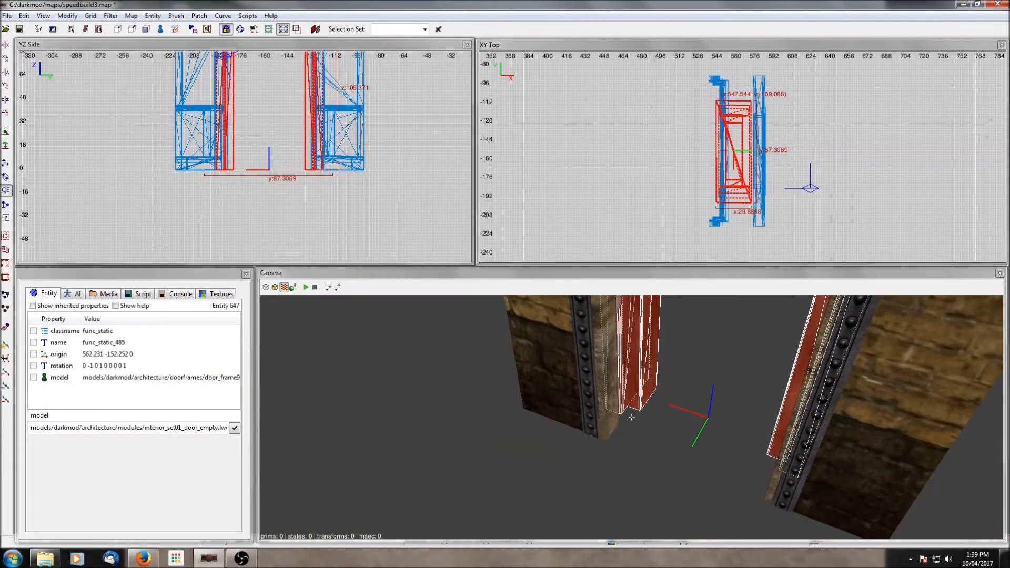
scroll(643, 400, down, 2)
scroll(643, 400, up, 3)
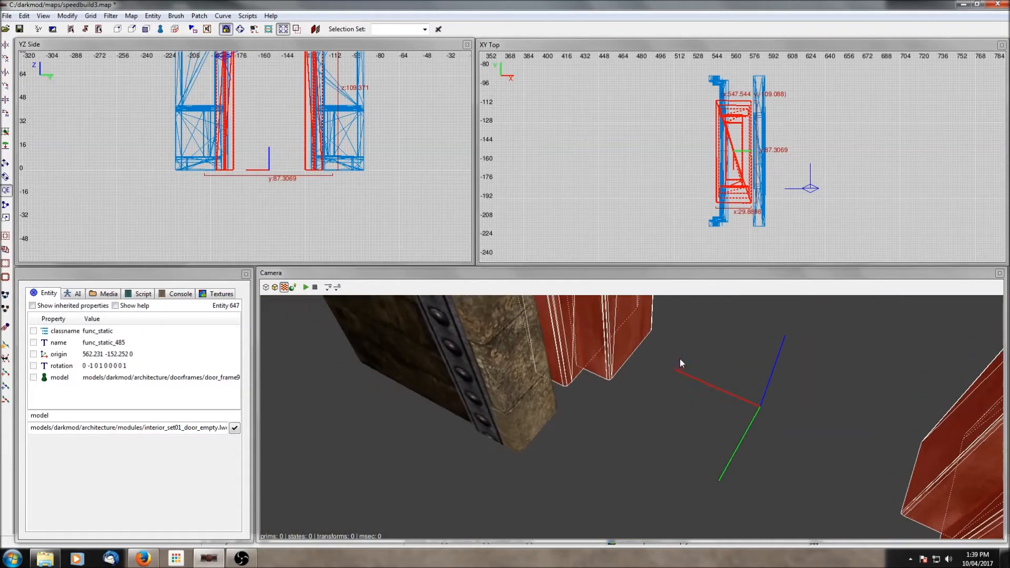
right_click(680, 359)
scroll(680, 359, up, 3)
scroll(680, 359, down, 3)
key(Escape)
right_click(681, 360)
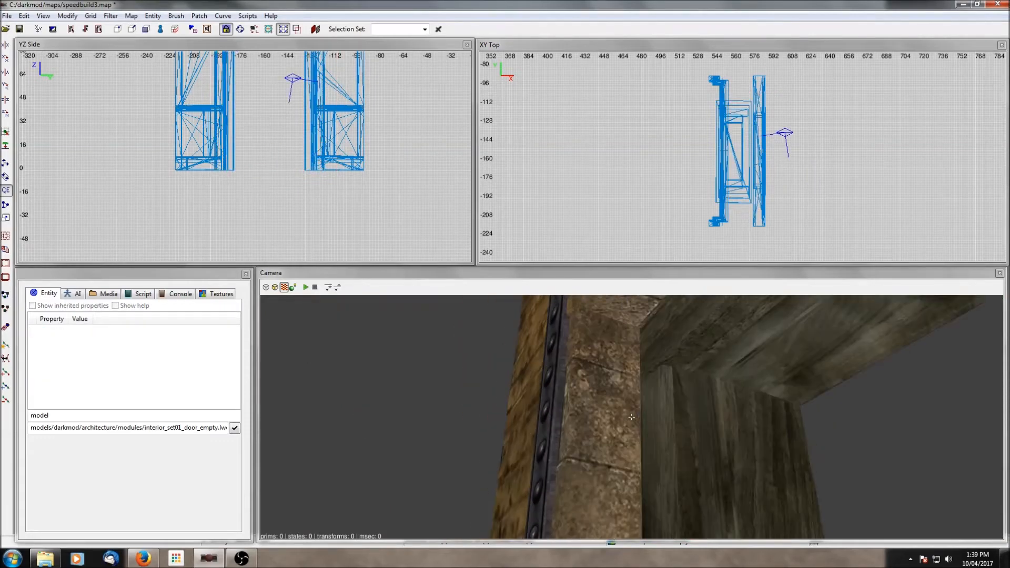
- Examine the gap between the frame's sides and the wall modules close up in the camera view
right_click(670, 403)
shift+click(667, 405)
key(Escape)
right_click(666, 405)
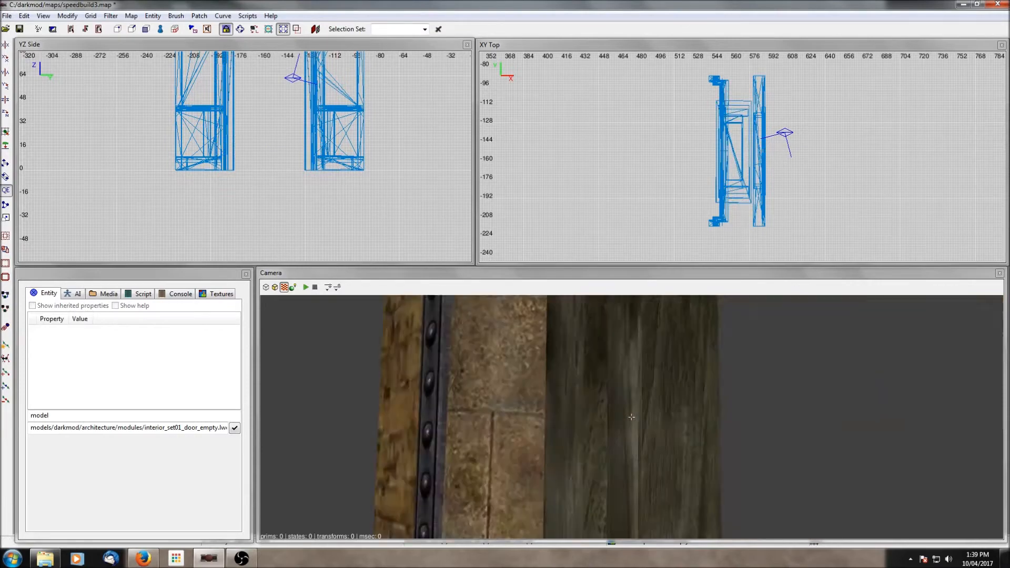
right_click(666, 406)
right_click(666, 406)
right_click(666, 406)
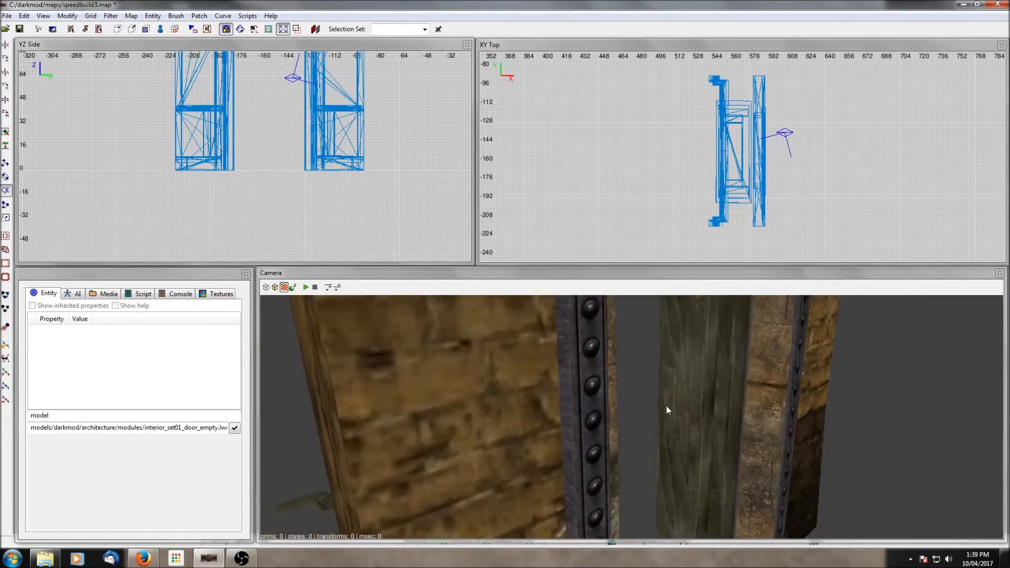
shift+click(709, 406)
scroll(747, 187, up, 1)
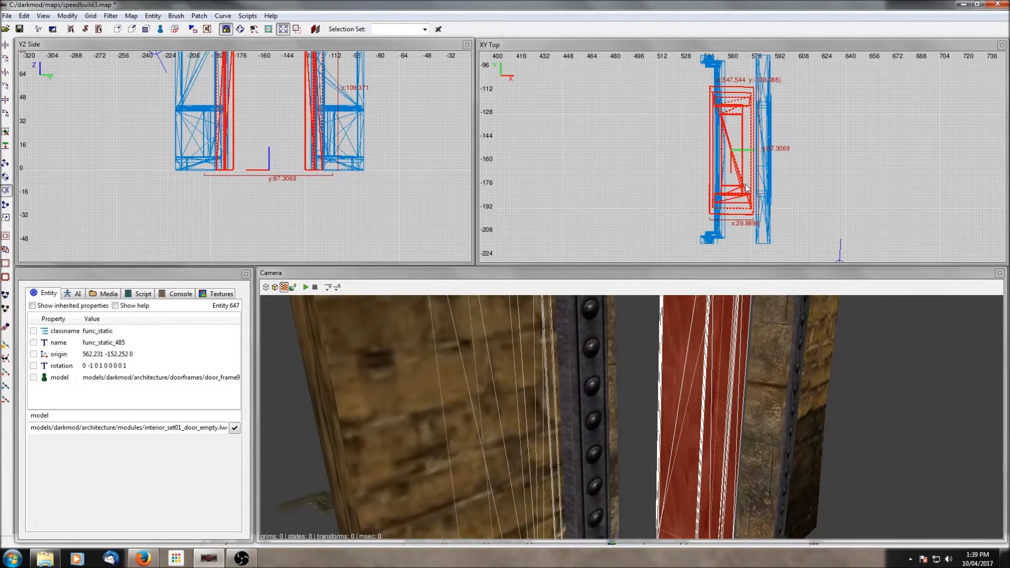
scroll(631, 417, down, 5)
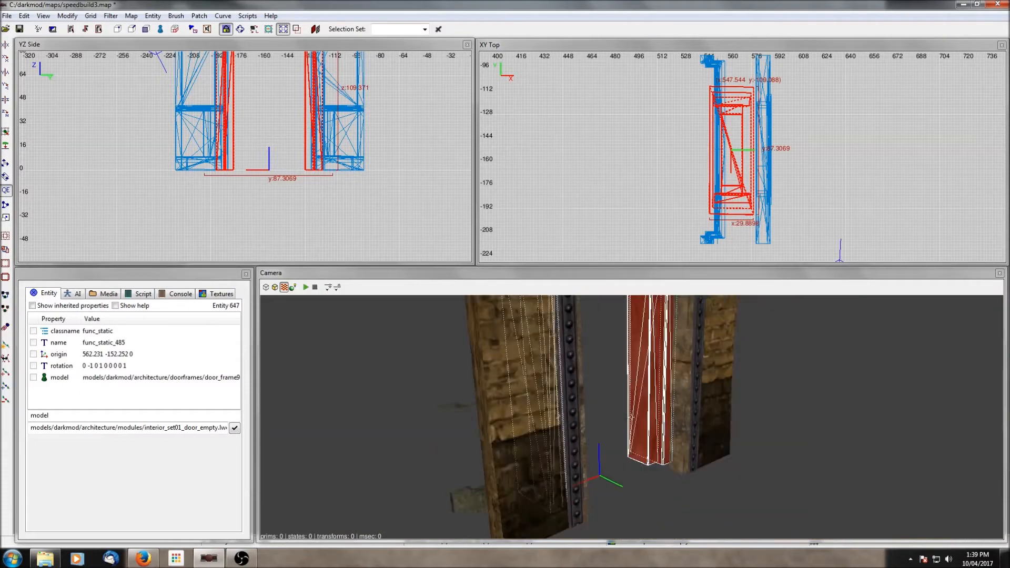
key(Escape)
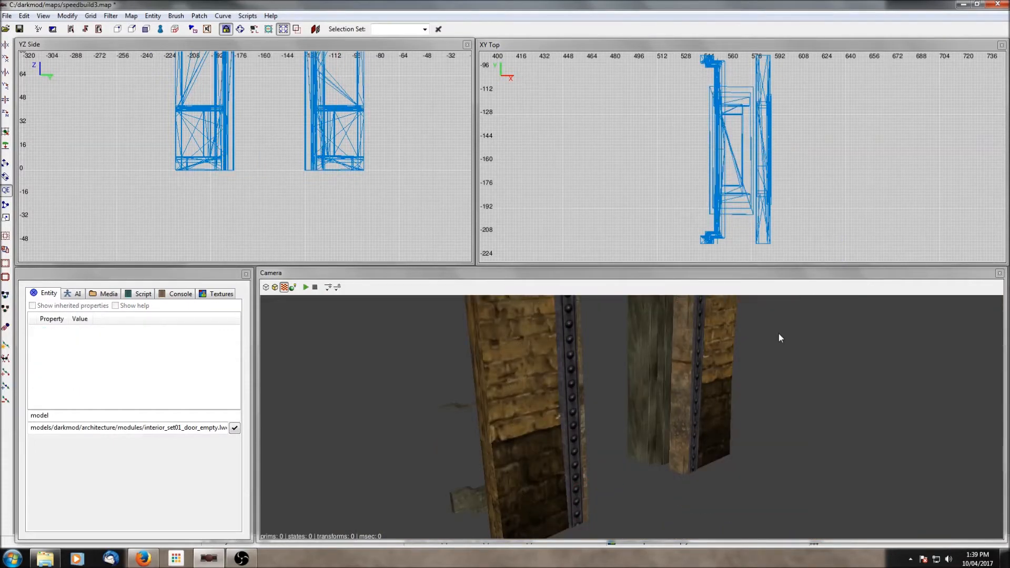
- Unhide all hidden objects and open the Layers dialog
key(shift+h)
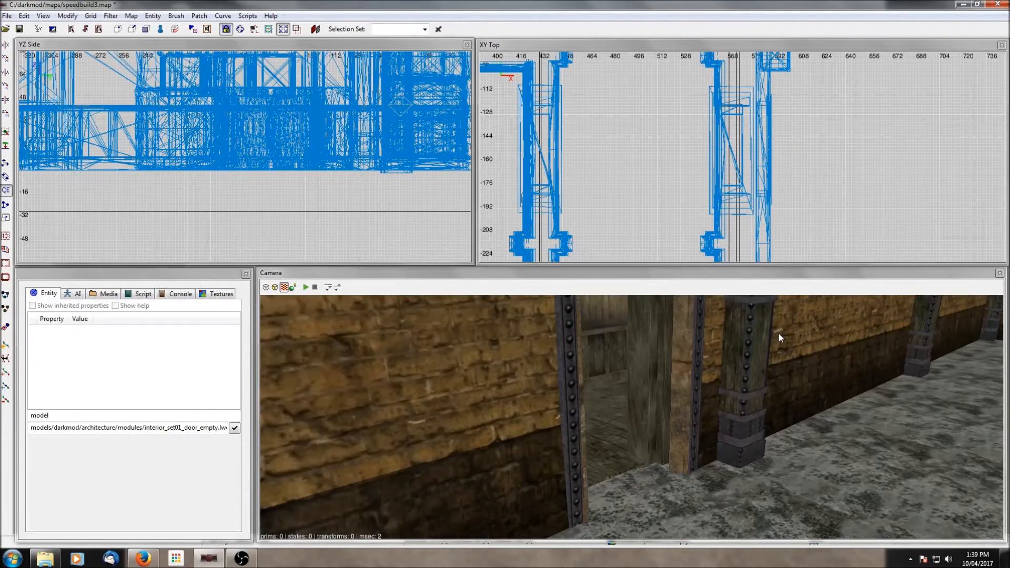
key(l)
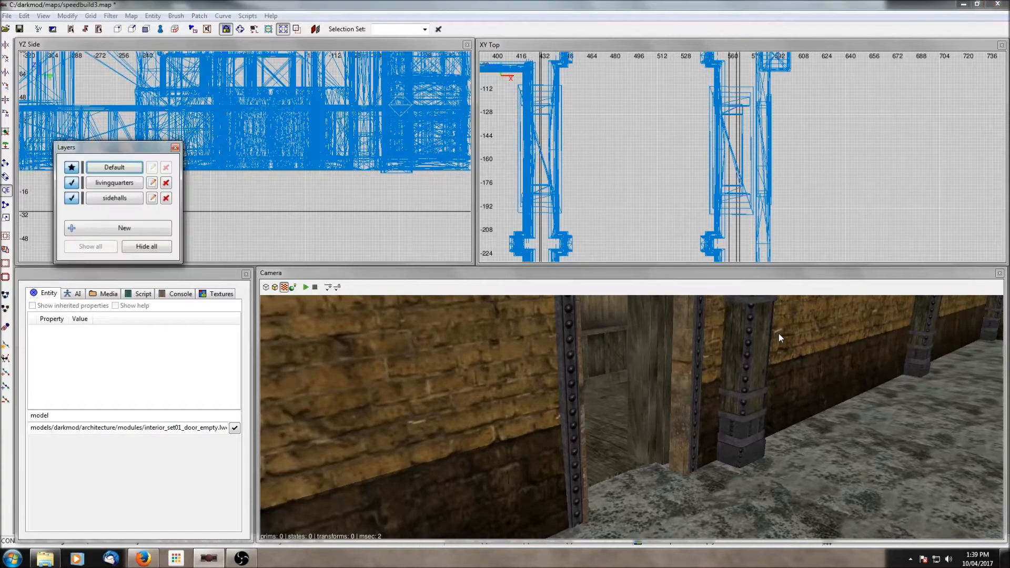
- Select all objects in the sidehalls layer
scroll(673, 152, down, 4)
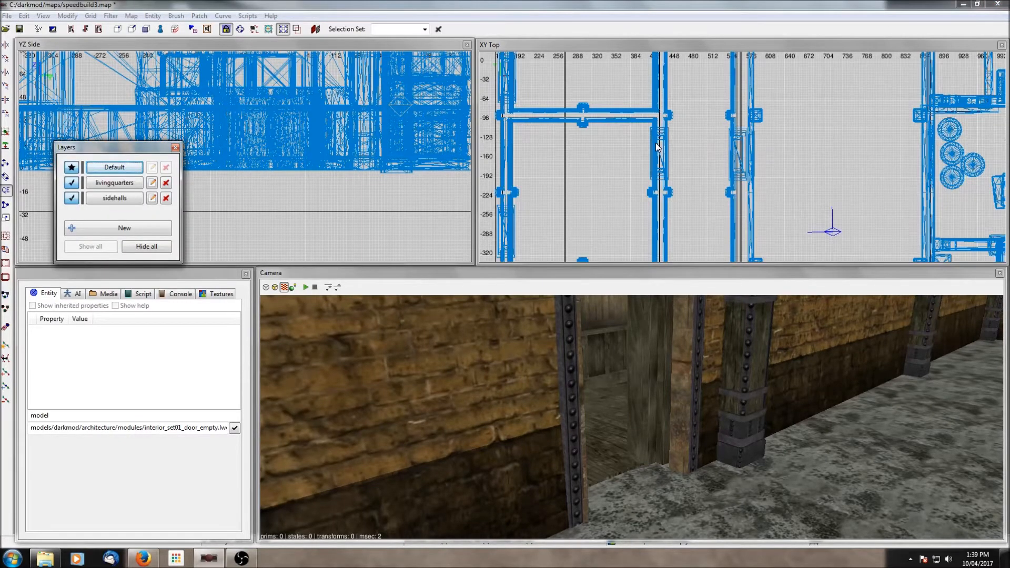
click(137, 199)
scroll(685, 187, down, 5)
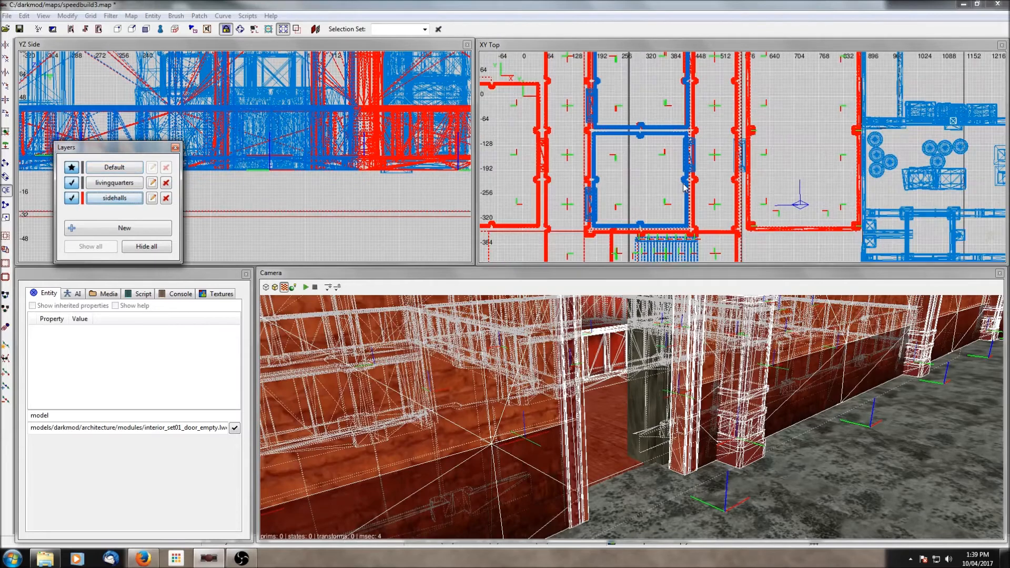
scroll(684, 187, down, 4)
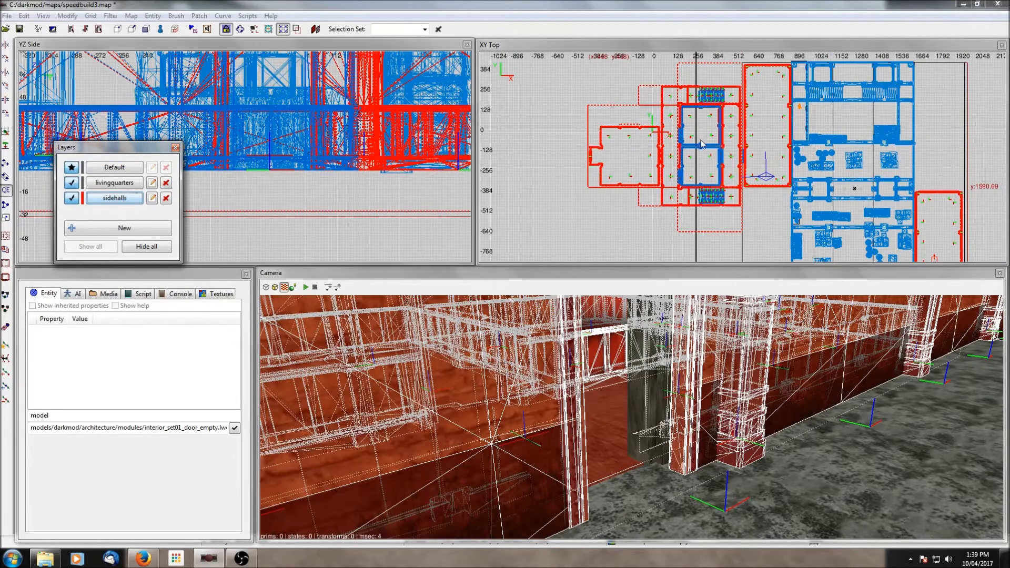
scroll(702, 142, up, 3)
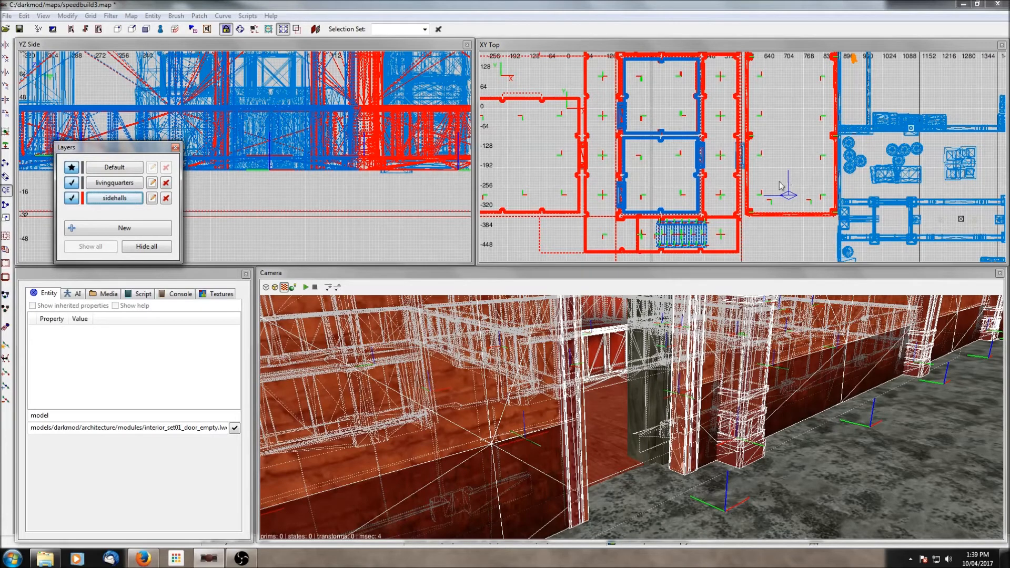
scroll(780, 186, down, 6)
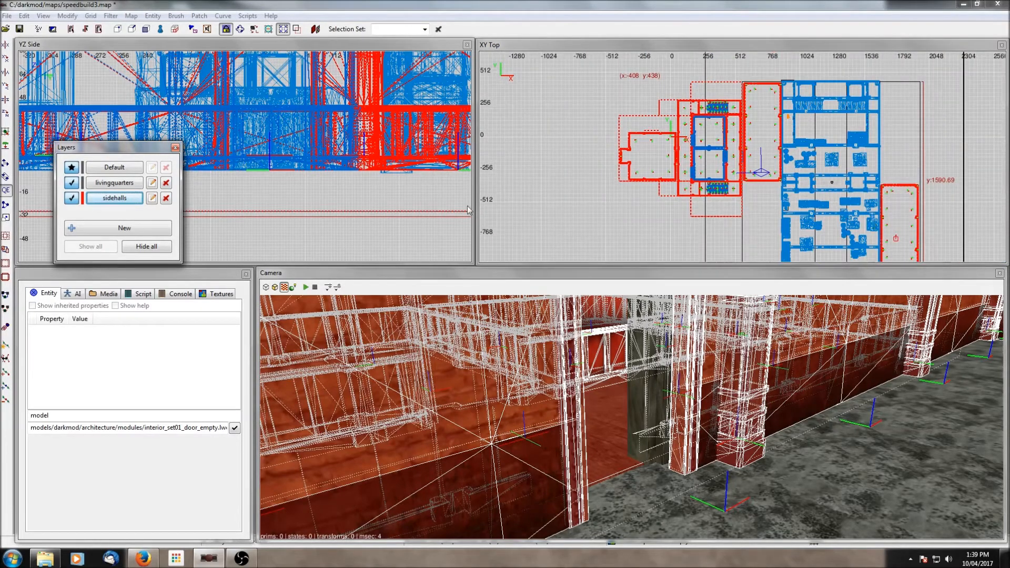
- Select the livingquarters layer's objects and hide the sidehalls layer to inspect the living quarters alone
click(895, 190)
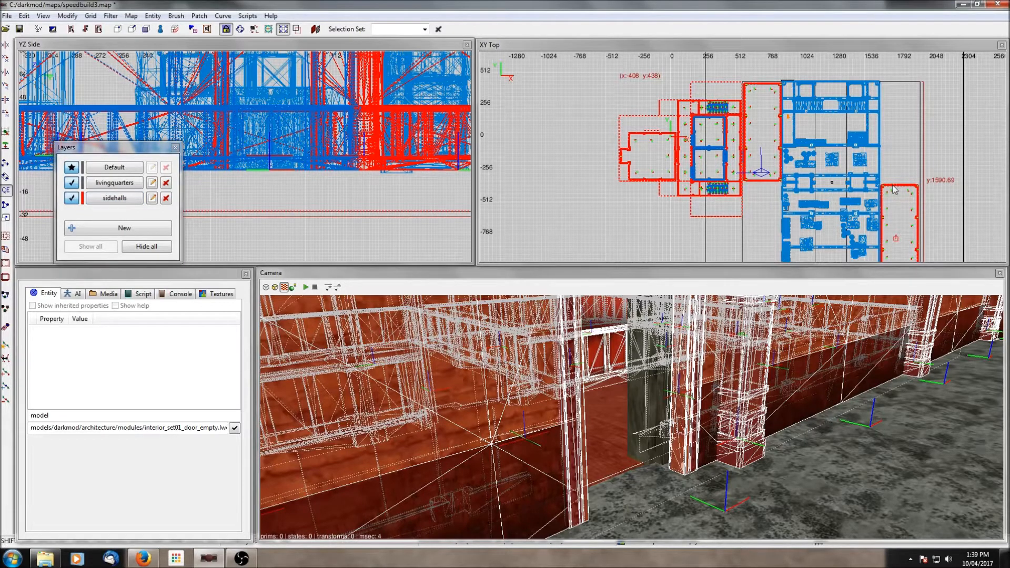
key(Escape)
click(124, 202)
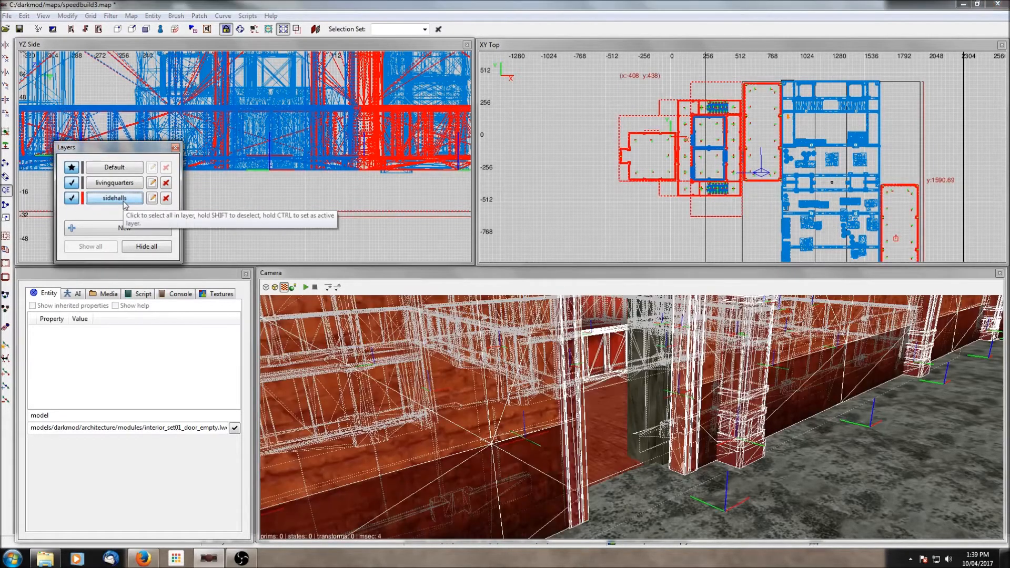
right_click(448, 389)
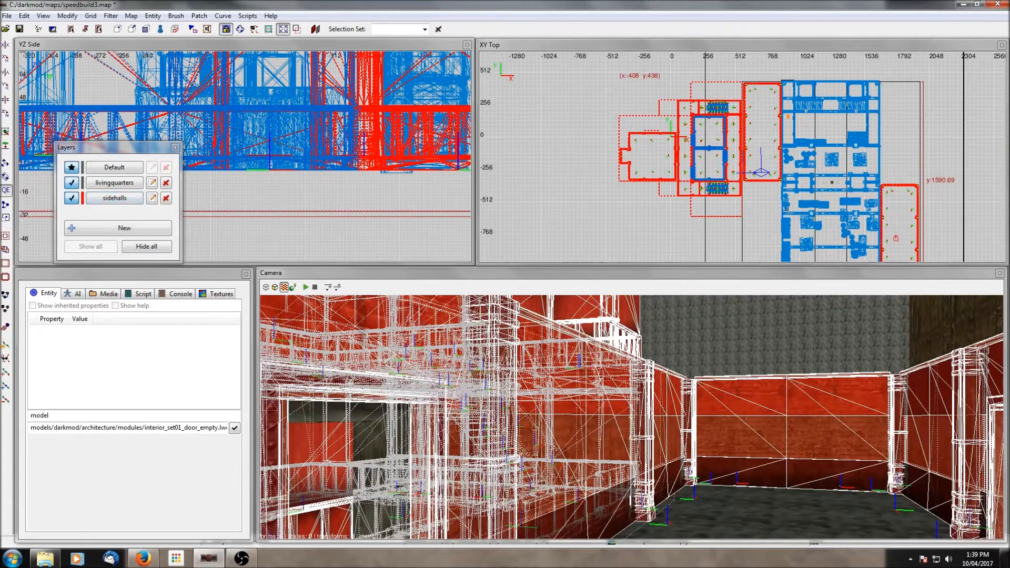
right_click(851, 467)
right_click(851, 467)
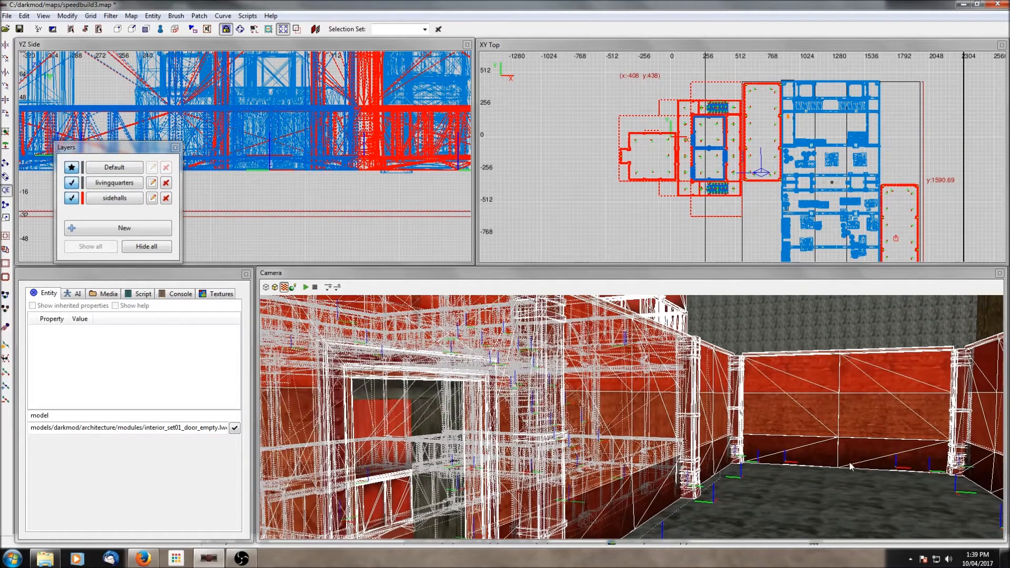
click(113, 184)
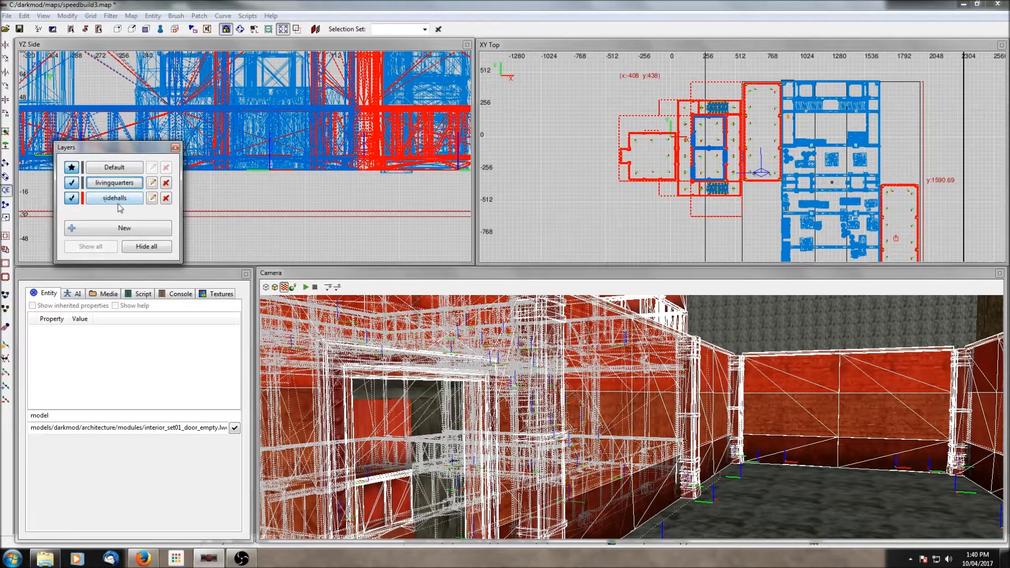
click(71, 199)
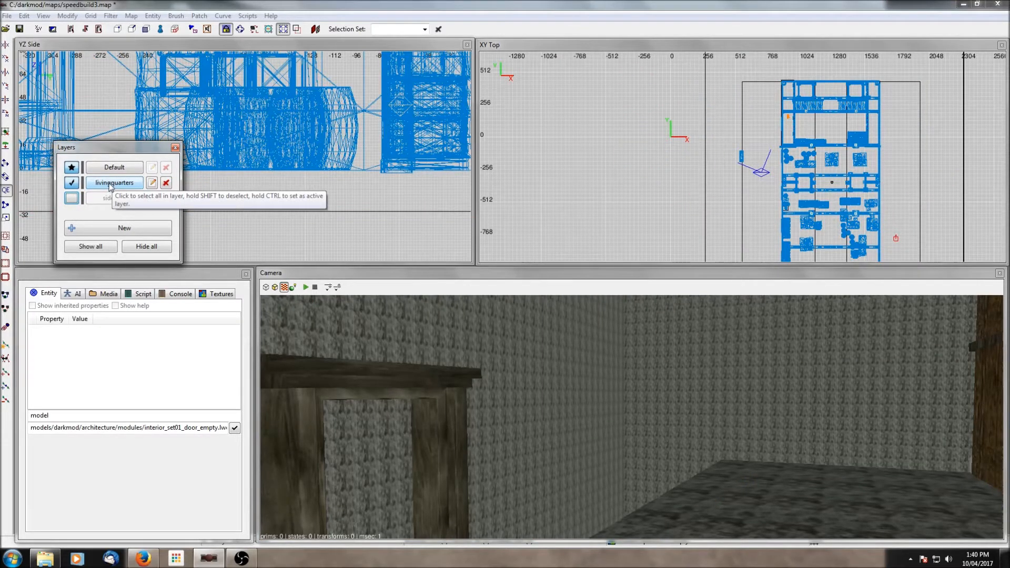
click(98, 185)
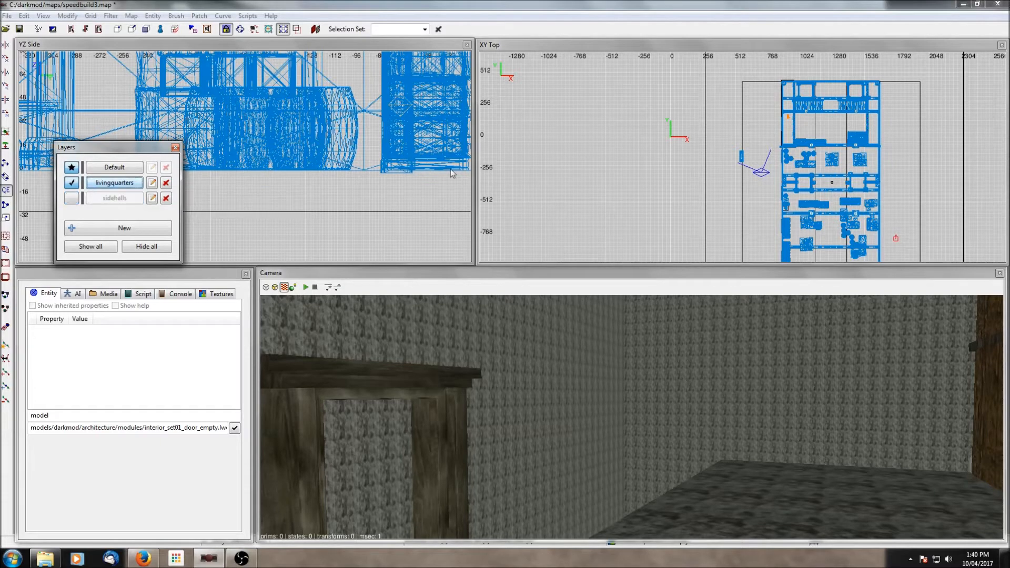
scroll(425, 178, down, 5)
scroll(583, 182, down, 2)
scroll(584, 185, up, 2)
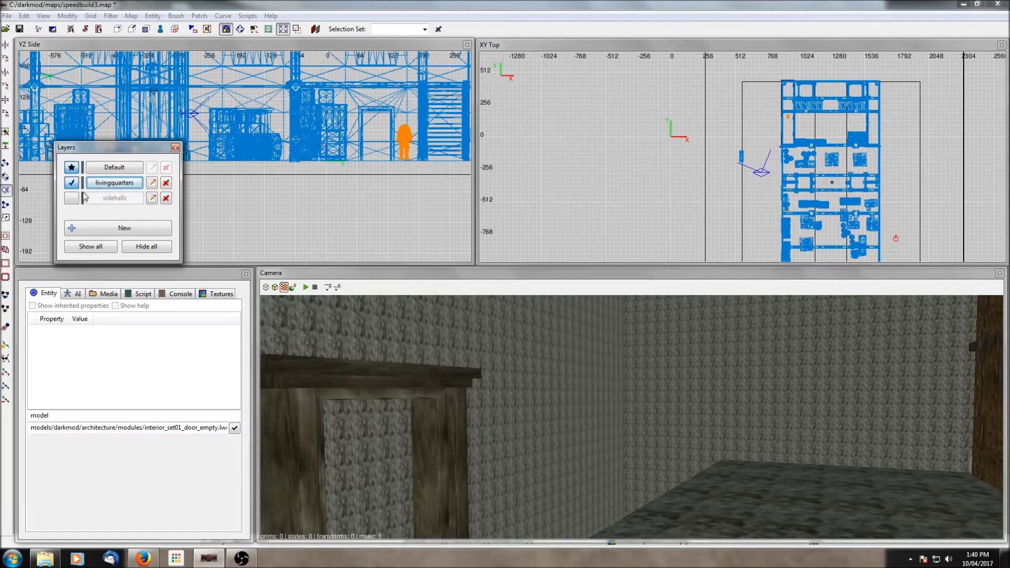
- Show the sidehalls layer again and select all of its objects
click(67, 201)
click(114, 198)
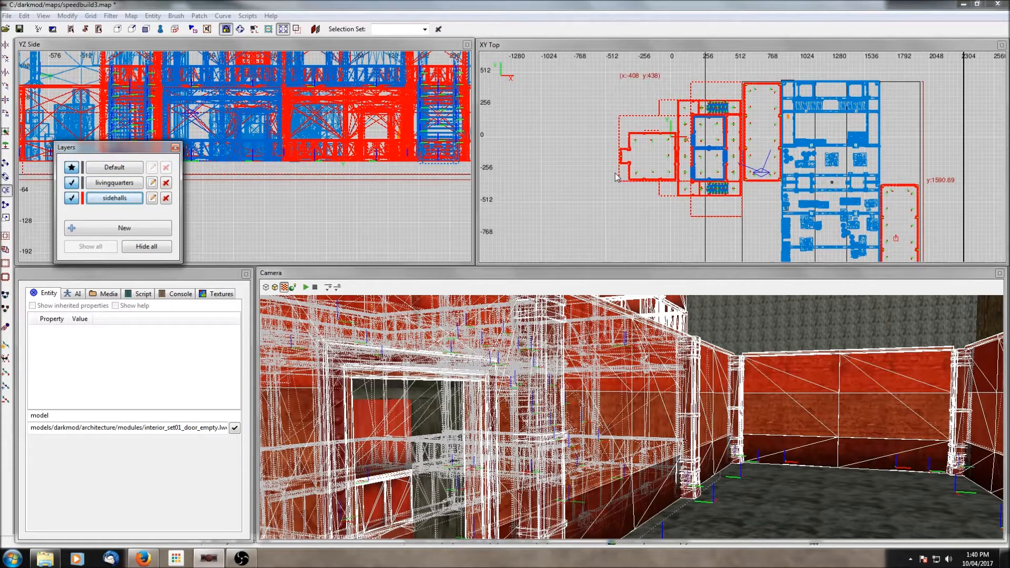
scroll(748, 153, up, 2)
- Remove the side hall's wall modules around the doorway from the selection in the camera view
shift+click(790, 399)
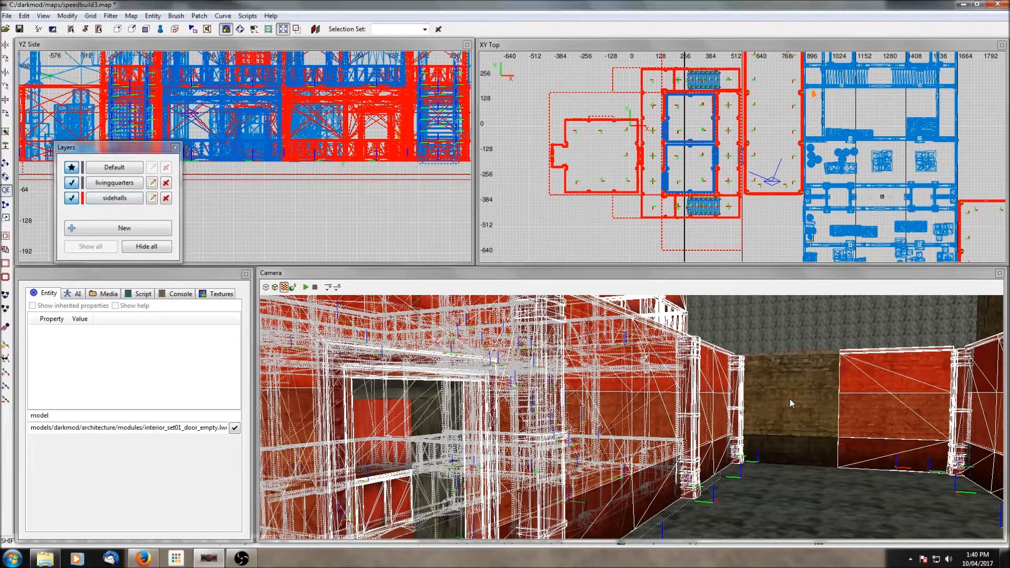
shift+click(742, 405)
shift+click(720, 406)
shift+click(873, 400)
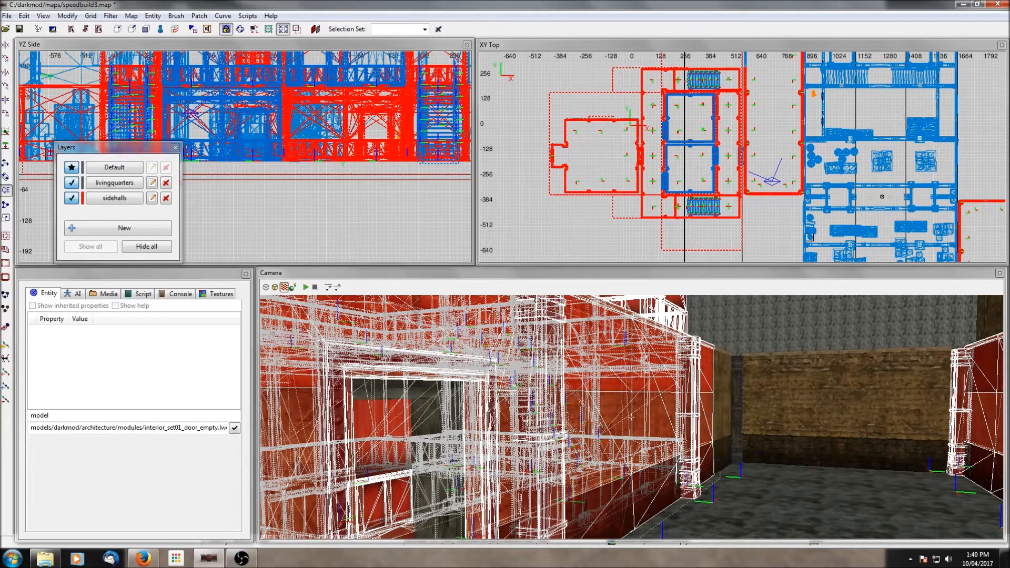
right_click(873, 400)
shift+click(794, 410)
shift+click(838, 411)
right_click(839, 412)
right_click(839, 411)
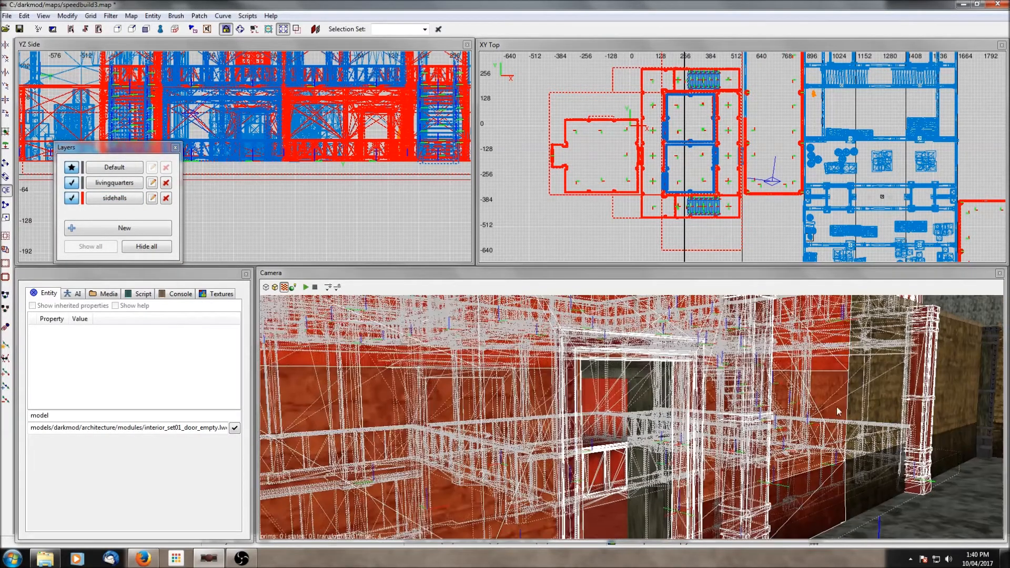
shift+click(920, 406)
shift+click(815, 403)
right_click(816, 403)
right_click(816, 403)
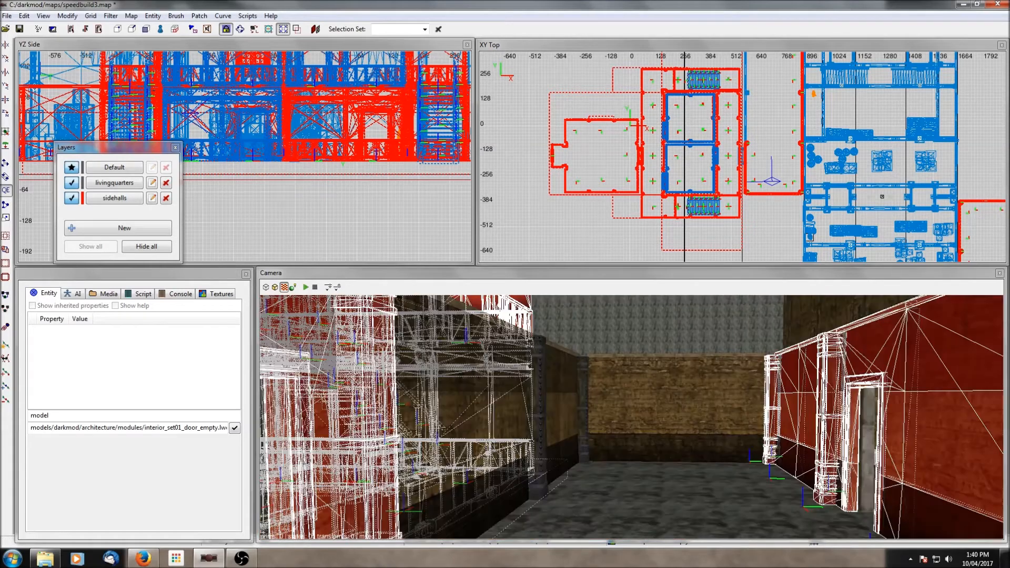
shift+click(773, 395)
shift+click(793, 397)
shift+click(826, 375)
shift+click(859, 357)
shift+click(810, 370)
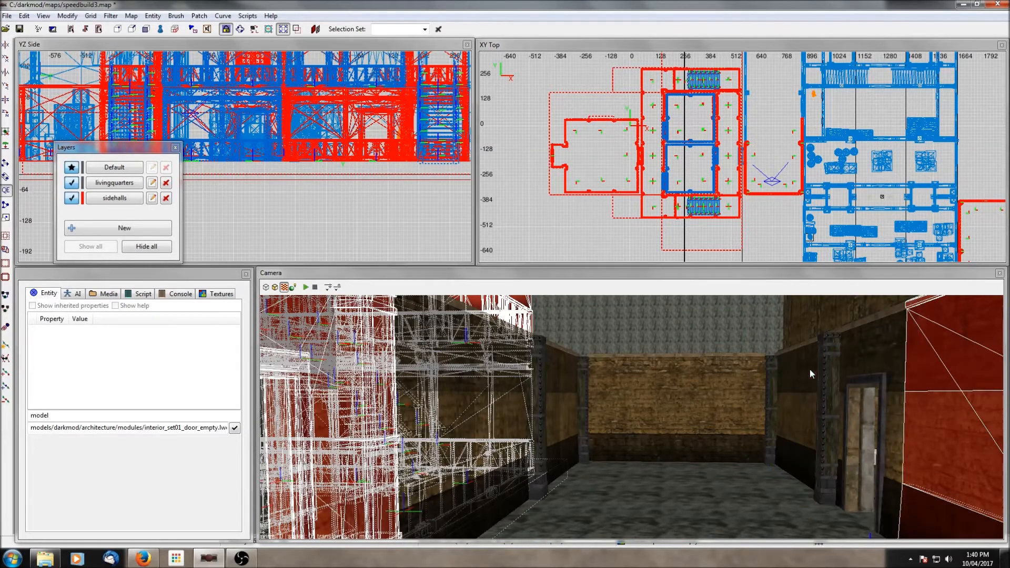
right_click(810, 370)
right_click(810, 371)
shift+click(810, 370)
shift+click(859, 373)
right_click(859, 374)
right_click(859, 373)
shift+click(785, 373)
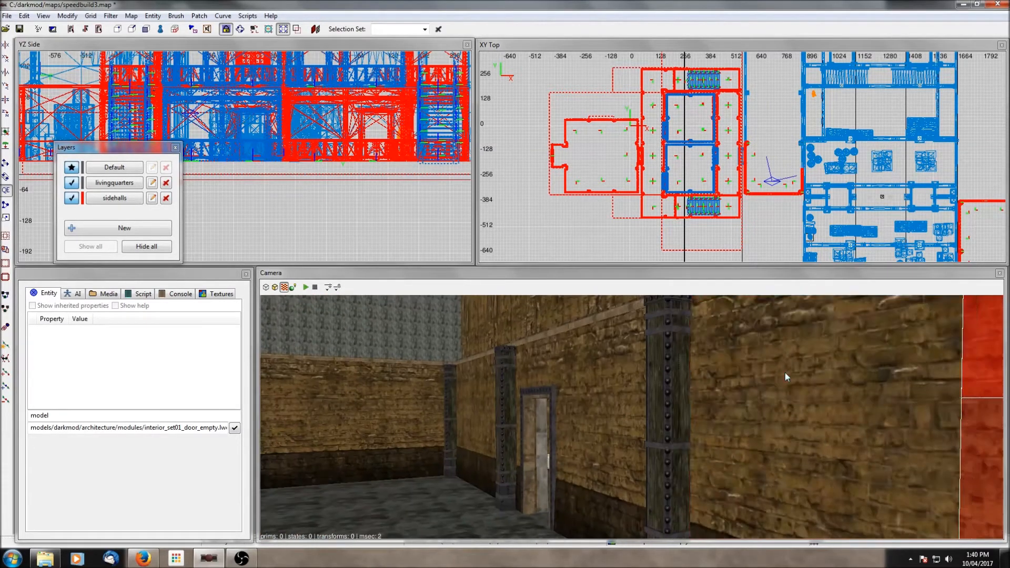
right_click(786, 373)
right_click(785, 373)
shift+click(785, 373)
right_click(772, 391)
right_click(771, 391)
shift+click(744, 390)
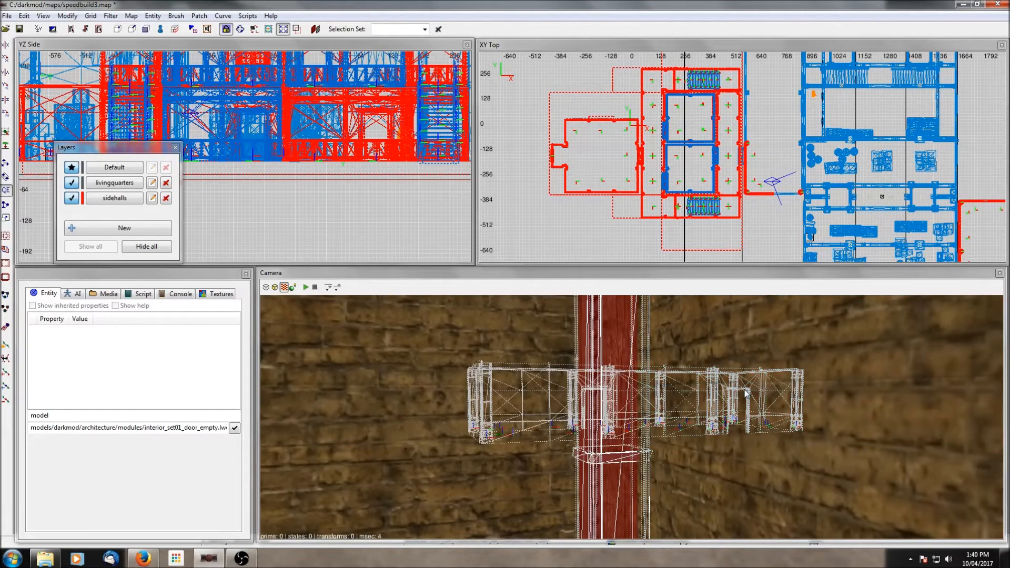
- Remove the eastern room's wall pieces from the selection in the top view
shift+click(799, 195)
shift+click(747, 174)
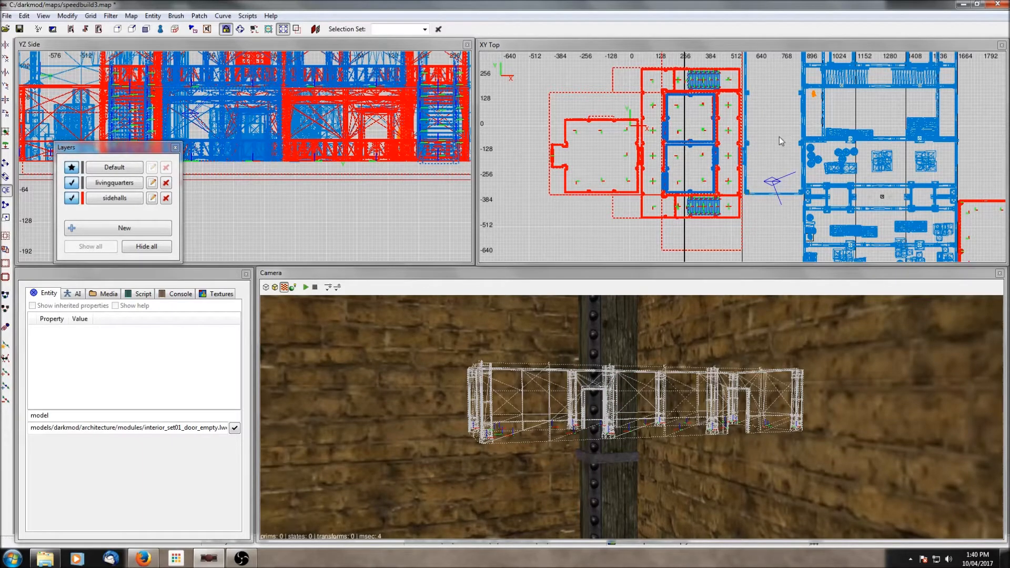
scroll(834, 174, down, 3)
scroll(834, 175, up, 3)
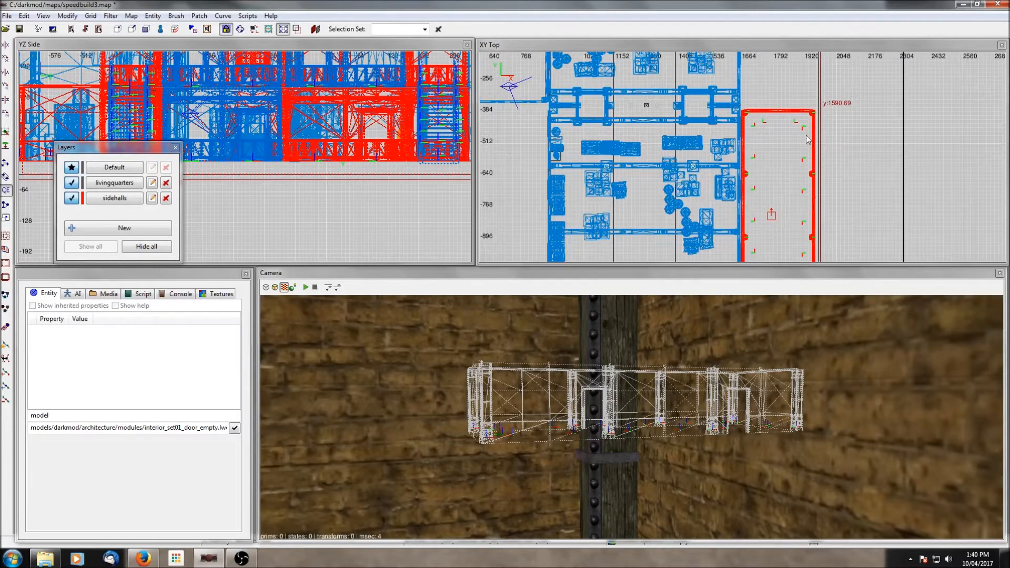
shift+click(790, 112)
shift+click(747, 116)
shift+click(814, 113)
shift+click(815, 129)
shift+click(815, 164)
shift+click(814, 183)
shift+click(745, 158)
shift+click(744, 192)
shift+click(744, 213)
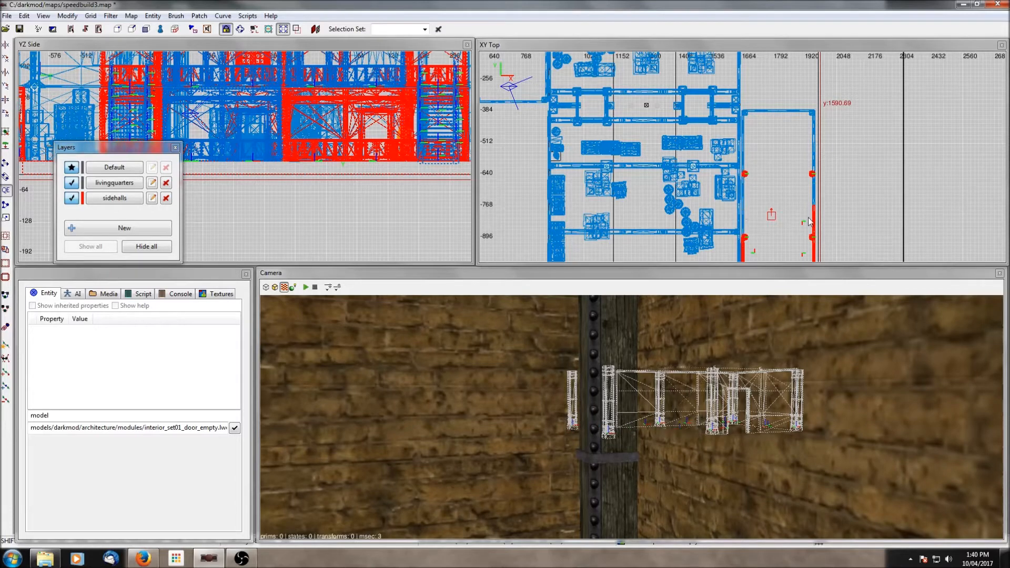
shift+click(815, 221)
shift+click(814, 175)
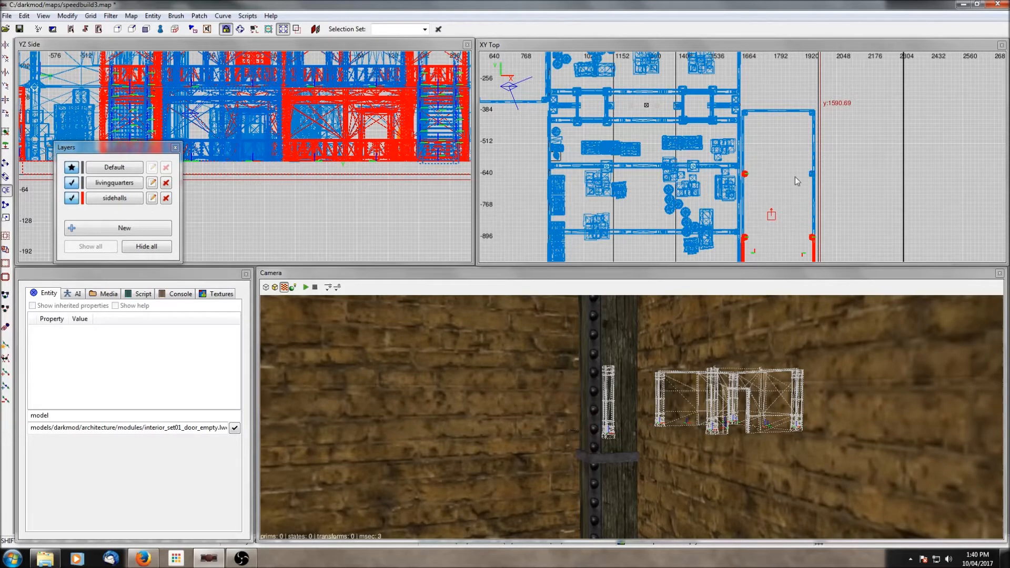
shift+click(745, 174)
scroll(747, 176, down, 2)
shift+click(746, 160)
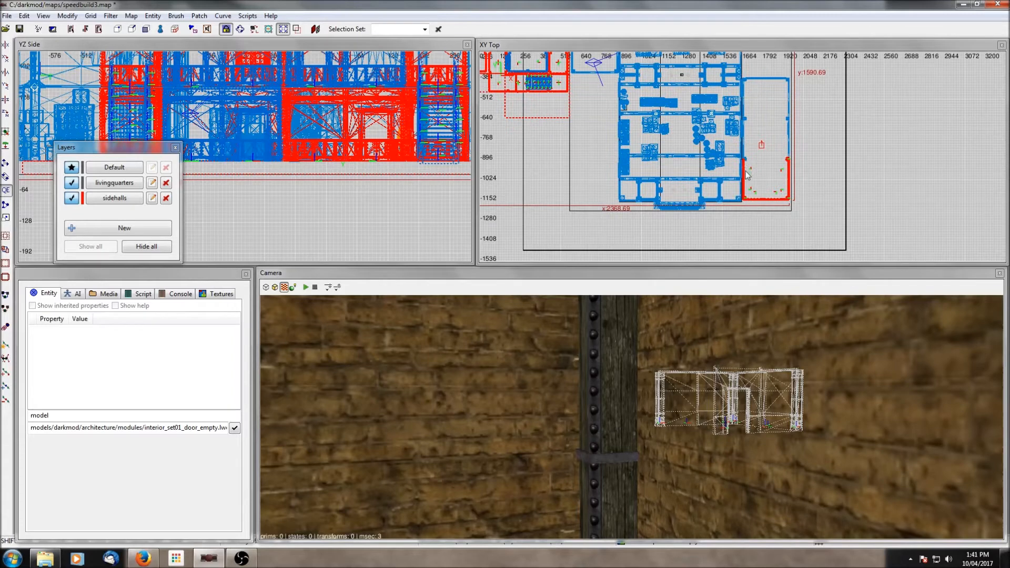
shift+click(746, 175)
shift+click(746, 189)
shift+click(757, 199)
shift+click(778, 199)
shift+click(788, 192)
shift+click(789, 174)
shift+click(789, 160)
shift+click(788, 199)
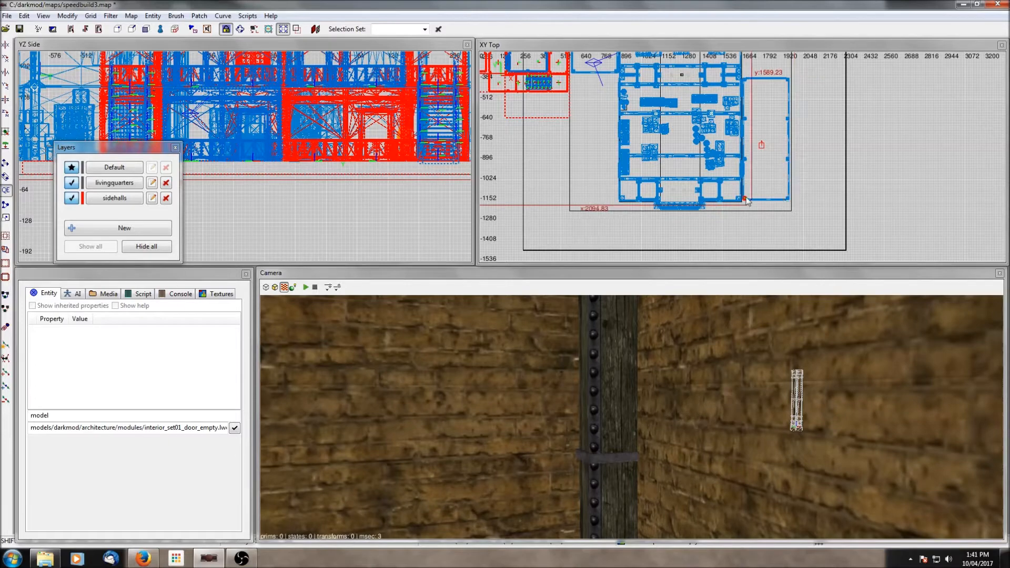
shift+click(745, 199)
- Move the remaining selected objects to the livingquarters layer
scroll(744, 199, down, 7)
scroll(676, 93, up, 6)
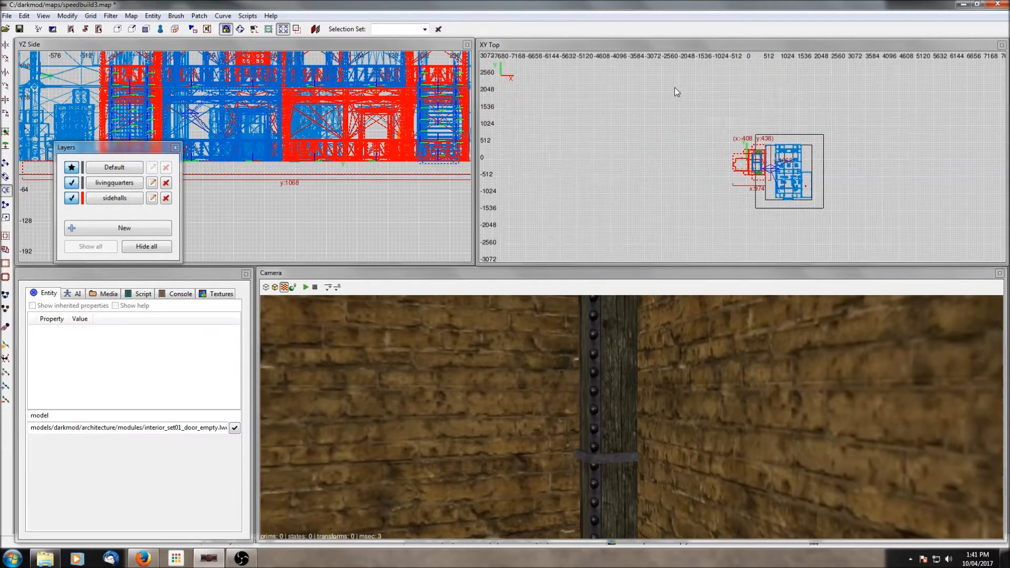
right_click(549, 154)
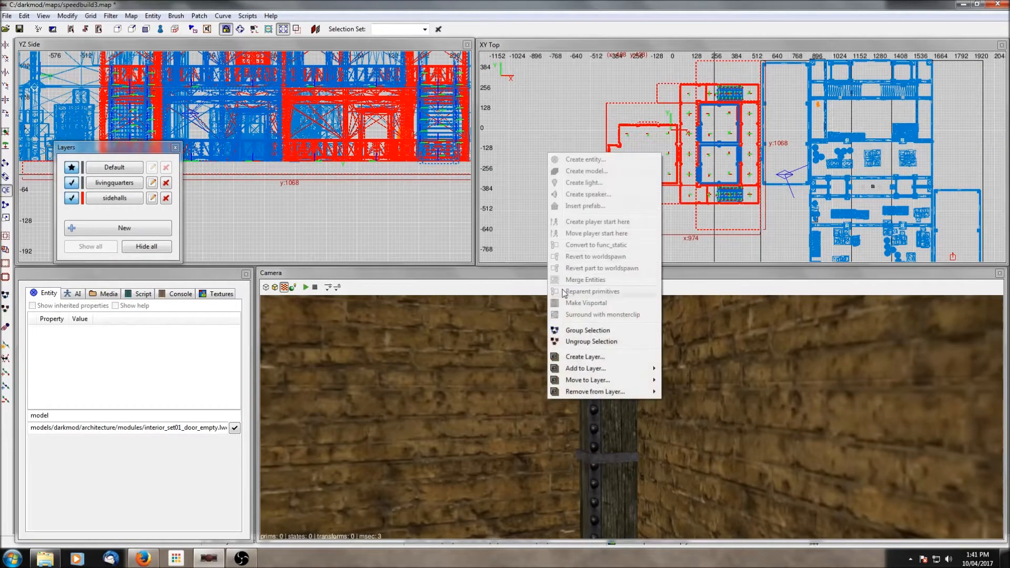
mouse_move(587, 385)
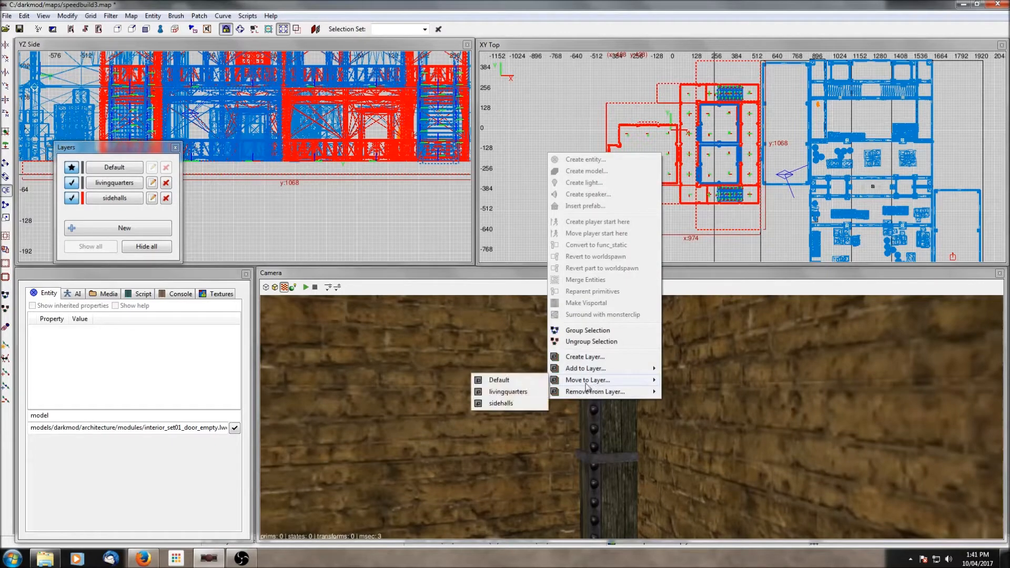
click(498, 392)
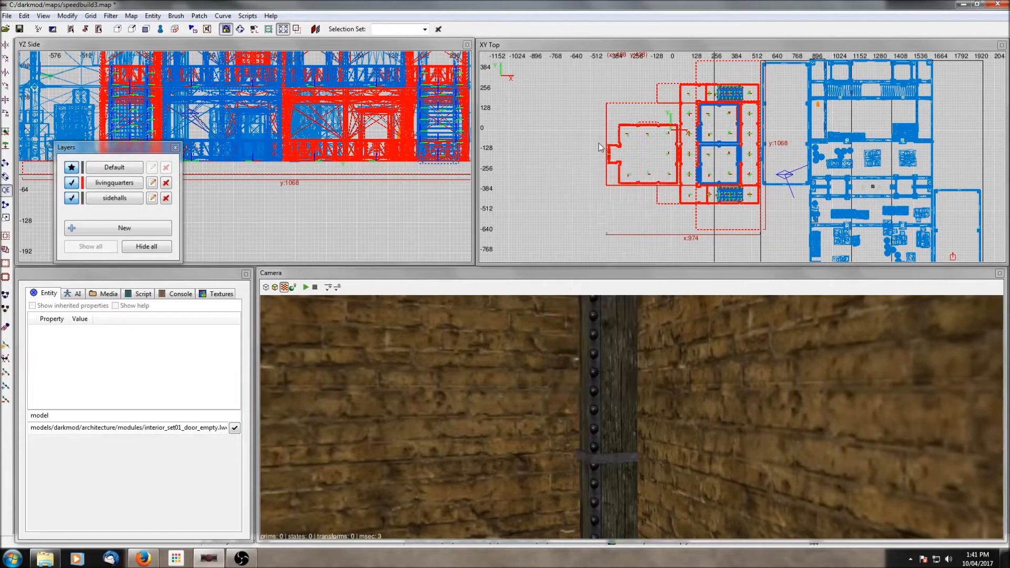
- Toggle the livingquarters layer's visibility and select it to check which objects it now holds
click(71, 184)
click(69, 186)
click(69, 186)
scroll(561, 116, down, 4)
click(72, 184)
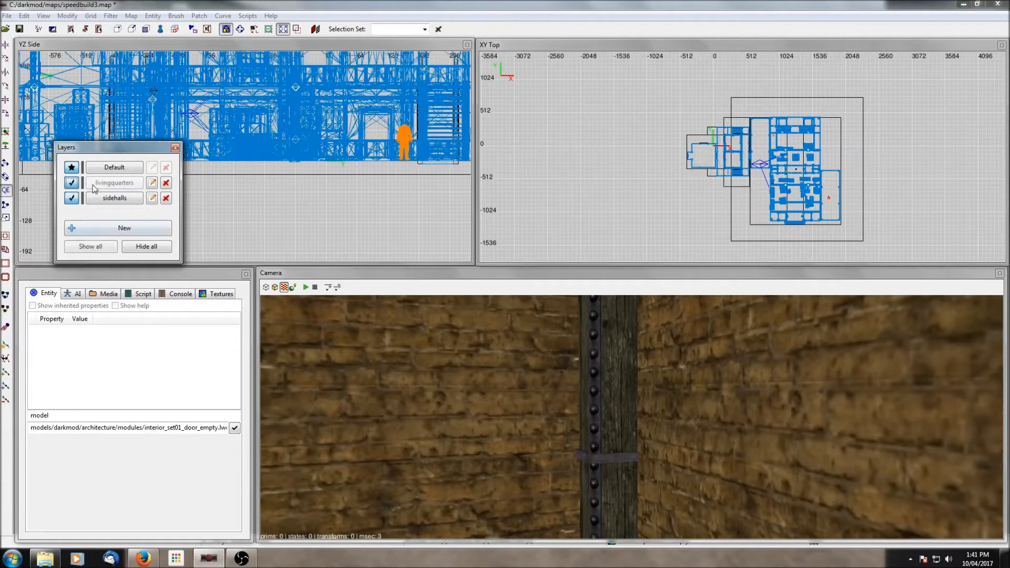
click(88, 188)
scroll(786, 165, up, 10)
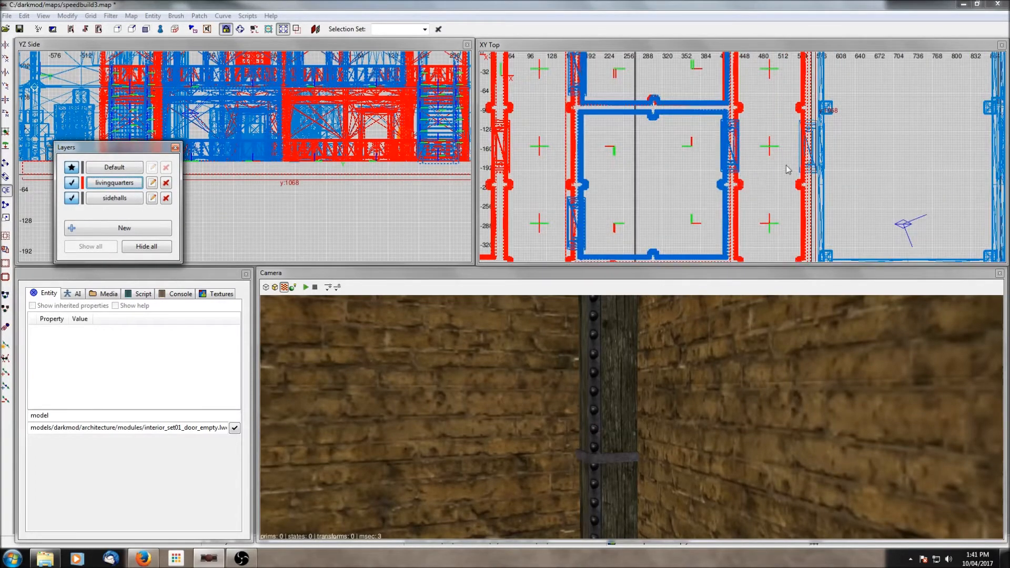
scroll(787, 169, up, 3)
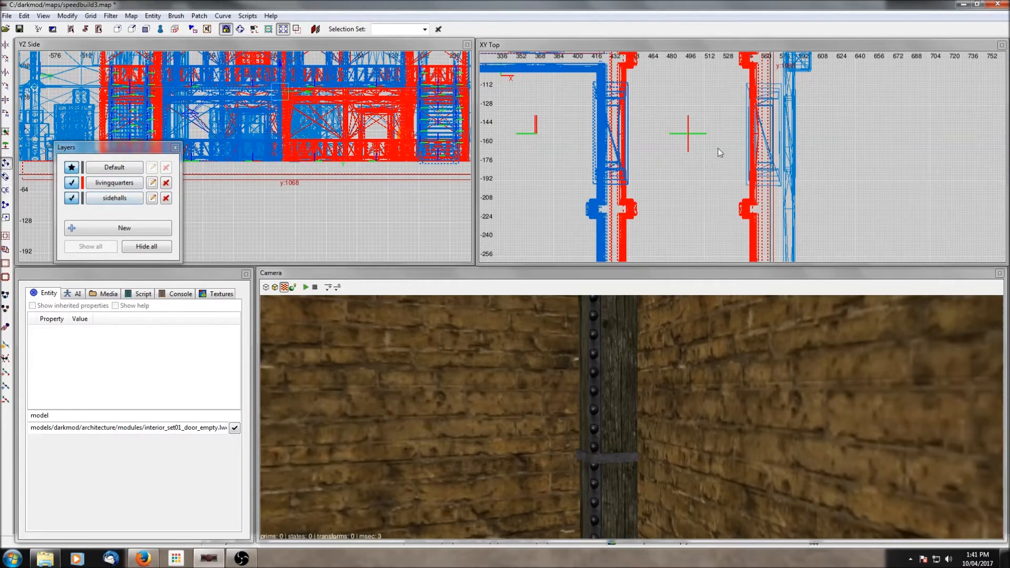
scroll(729, 156, down, 5)
scroll(705, 140, up, 1)
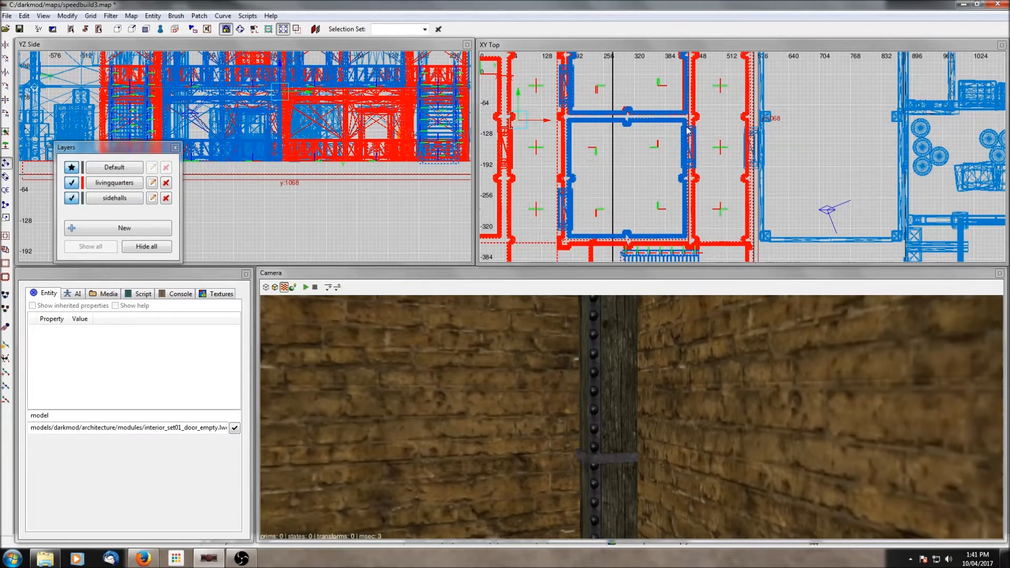
- Select the door frame model and shift it slightly east within the doorway in the top view
drag(685, 124, 688, 124)
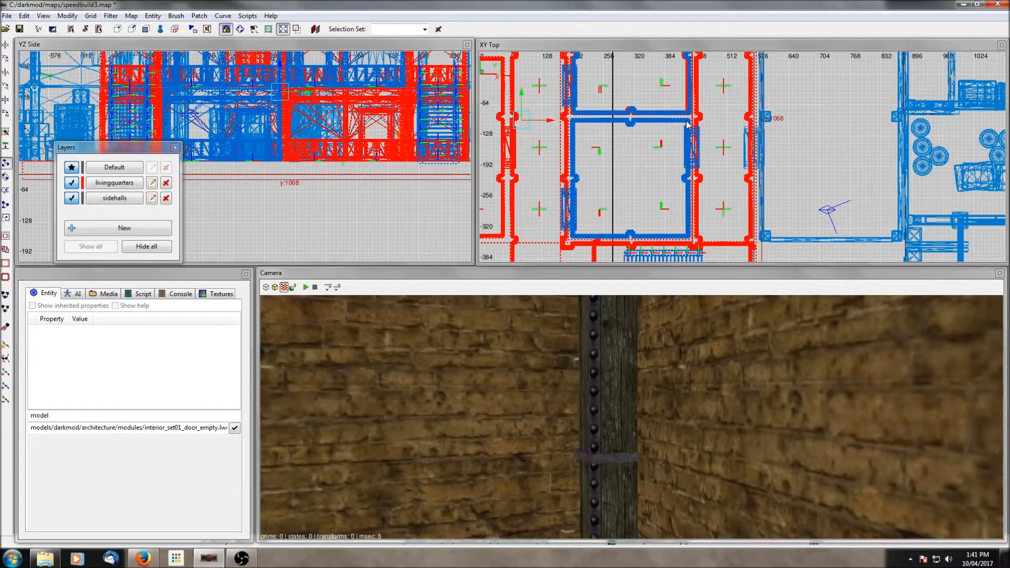
key(Escape)
shift+click(747, 149)
scroll(747, 150, up, 4)
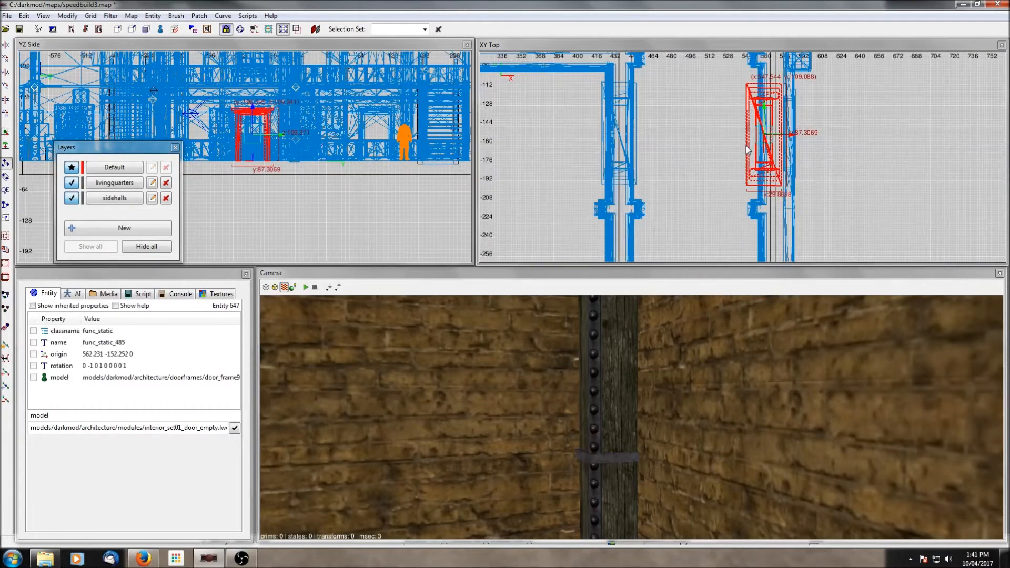
drag(792, 133, 800, 133)
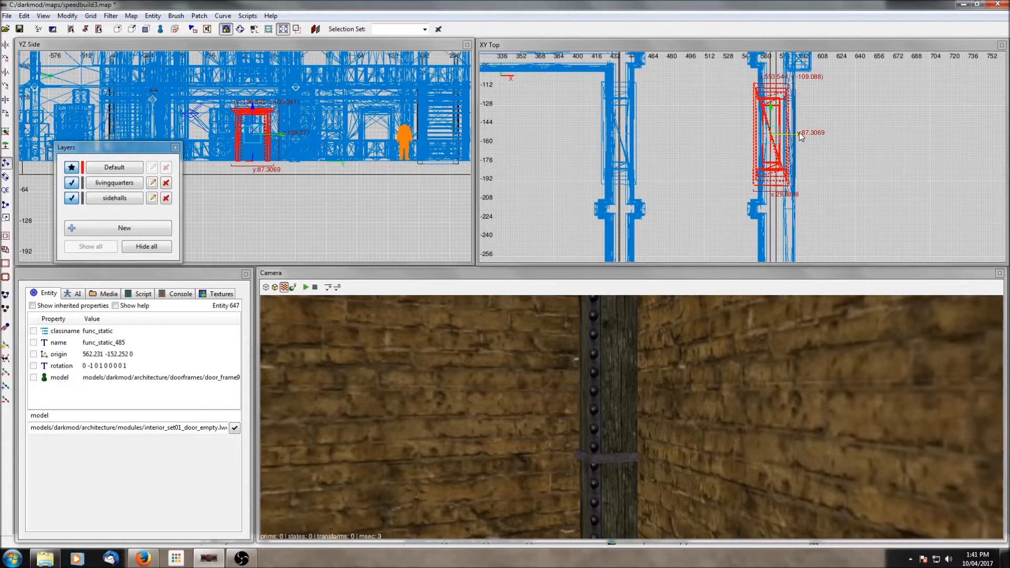
key(Escape)
- Move the camera to view the doorway from inside the side hall
ctrl+middle_click(809, 136)
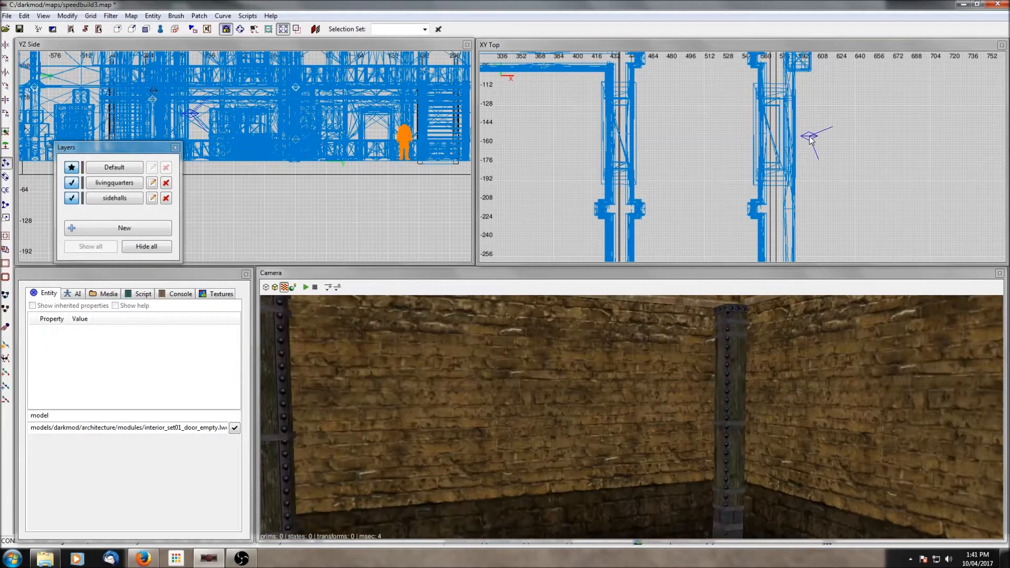
right_click(784, 337)
key(Up)
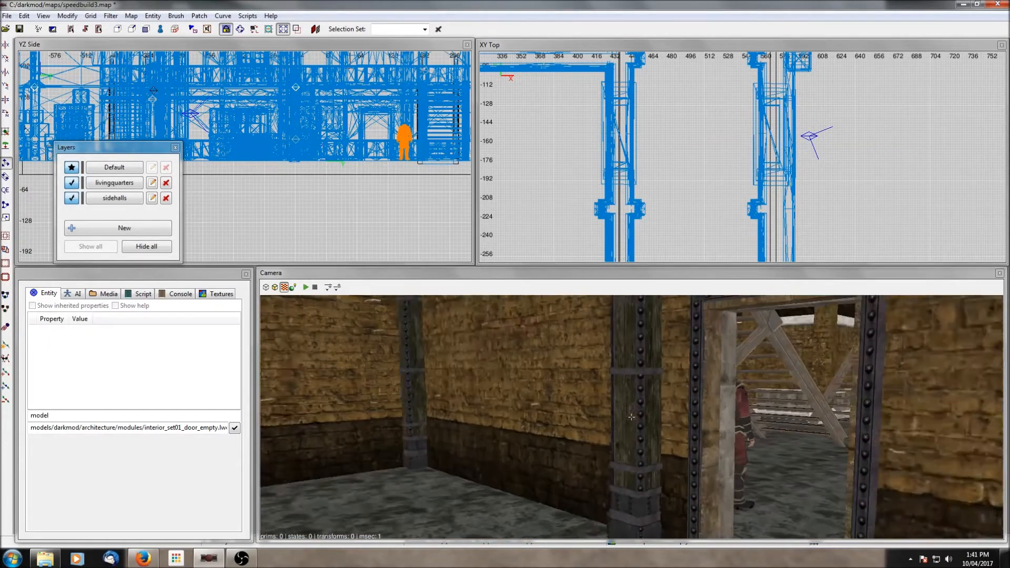
- Move the camera through the doorway and briefly select the door frame to inspect it up close
key(Up)
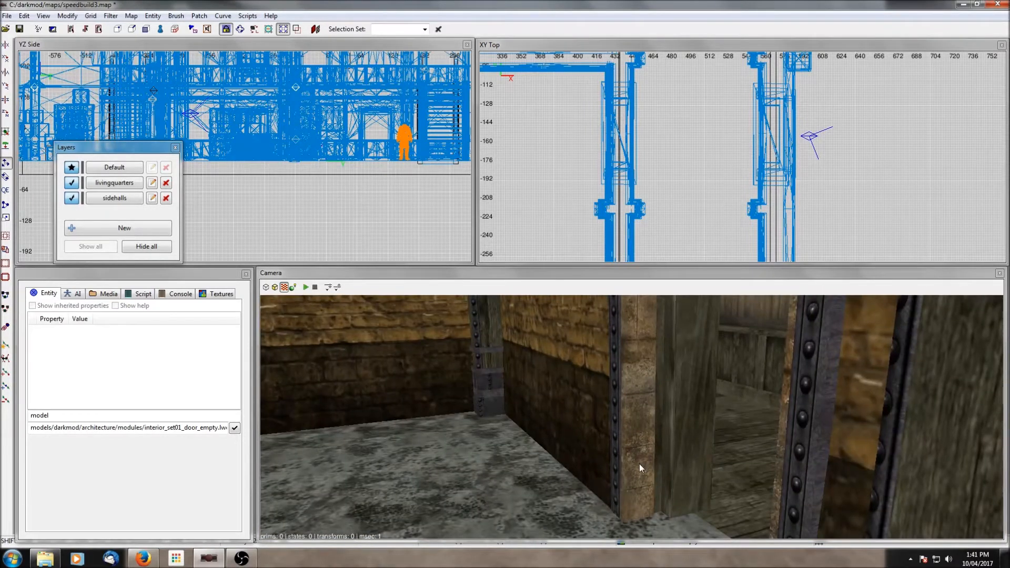
key(Up)
key(Up)
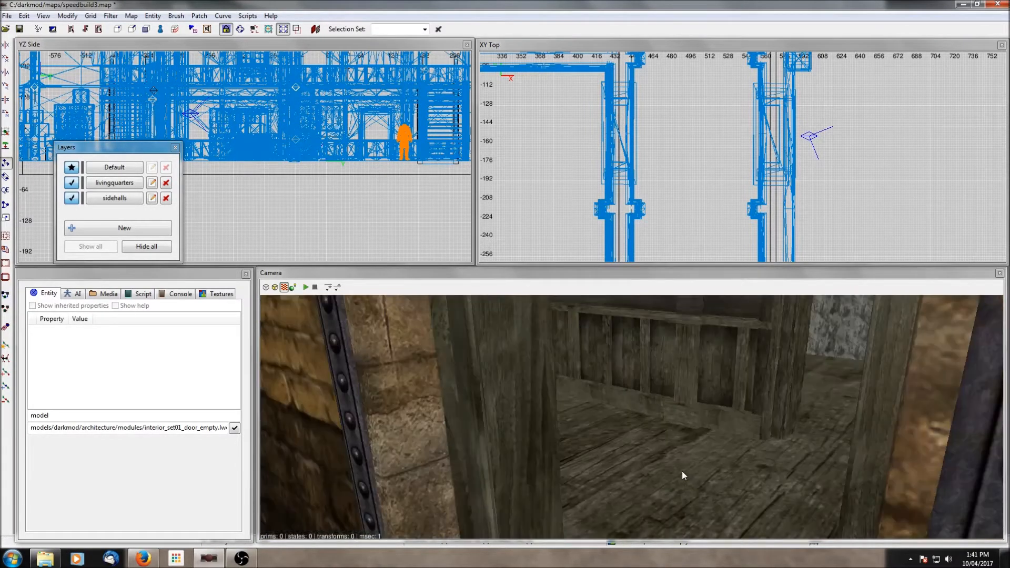
key(Right)
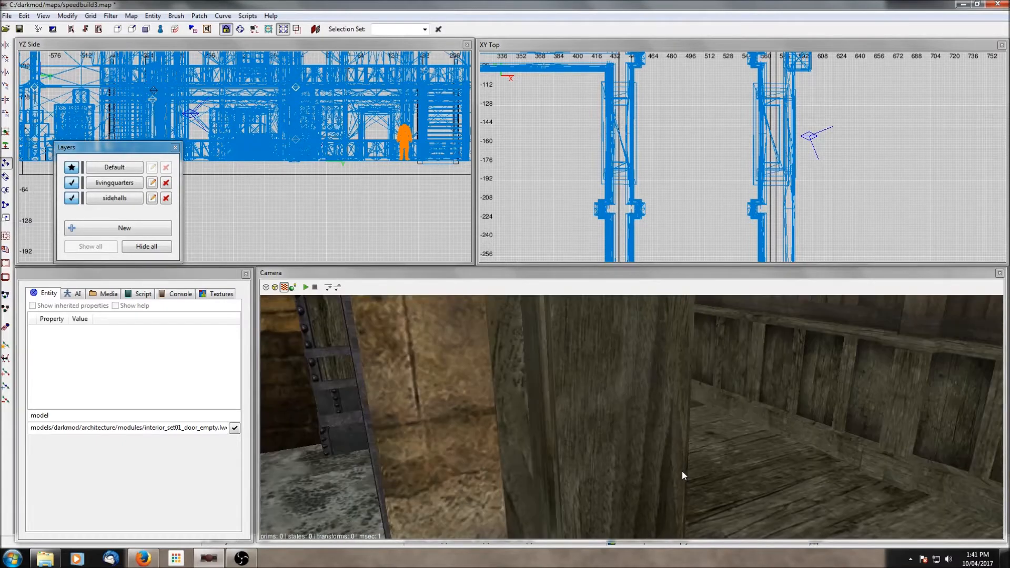
key(Left)
shift+click(690, 472)
shift+click(689, 472)
shift+click(656, 459)
shift+click(656, 459)
shift+click(699, 459)
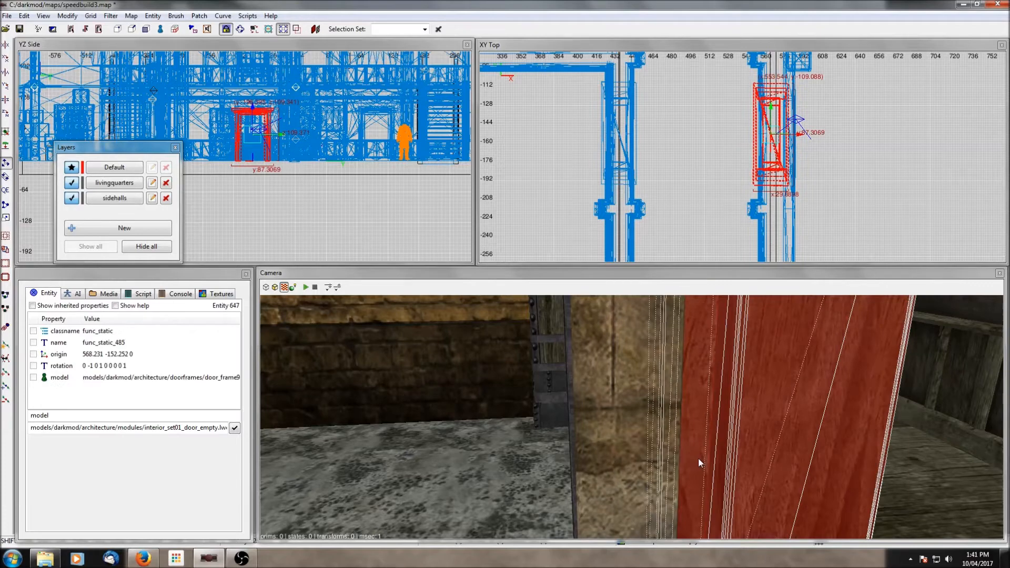
right_click(699, 458)
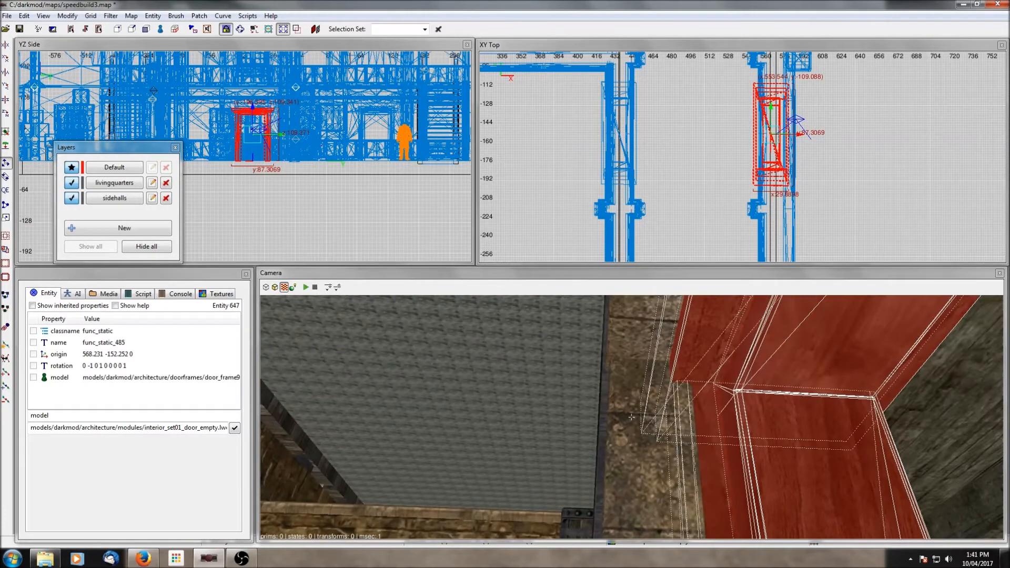
right_click(699, 458)
shift+click(699, 458)
right_click(699, 458)
right_click(700, 465)
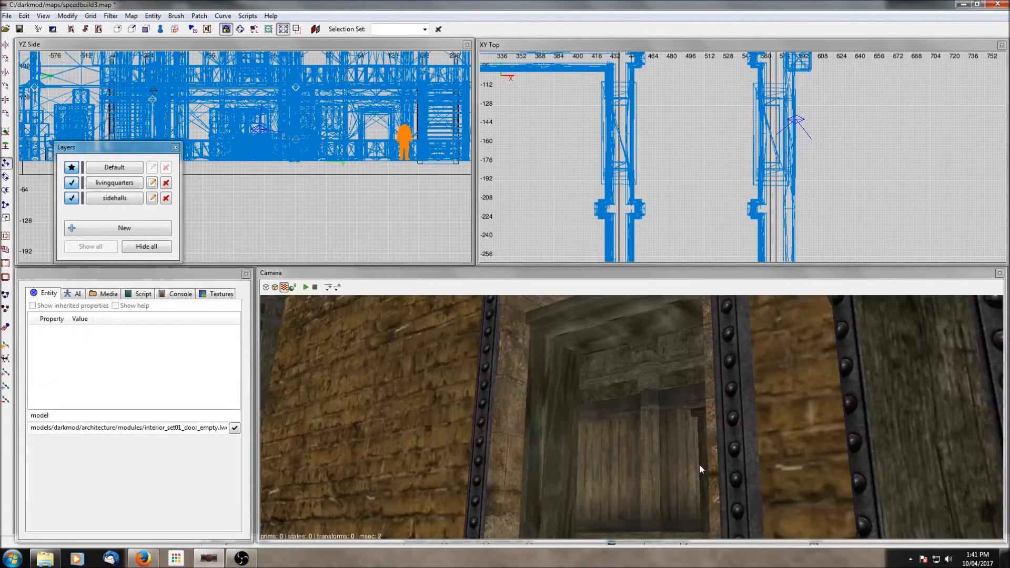
- Reposition the camera to view the doorway opening from the hall side
right_click(699, 464)
right_click(701, 468)
right_click(701, 469)
right_click(699, 474)
scroll(699, 474, up, 1)
right_click(699, 474)
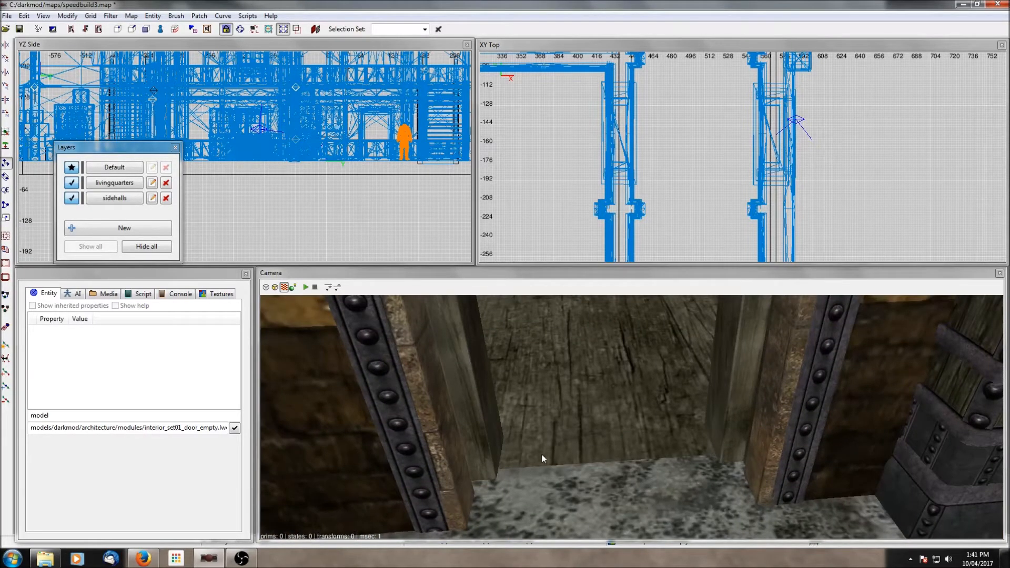
scroll(732, 150, down, 3)
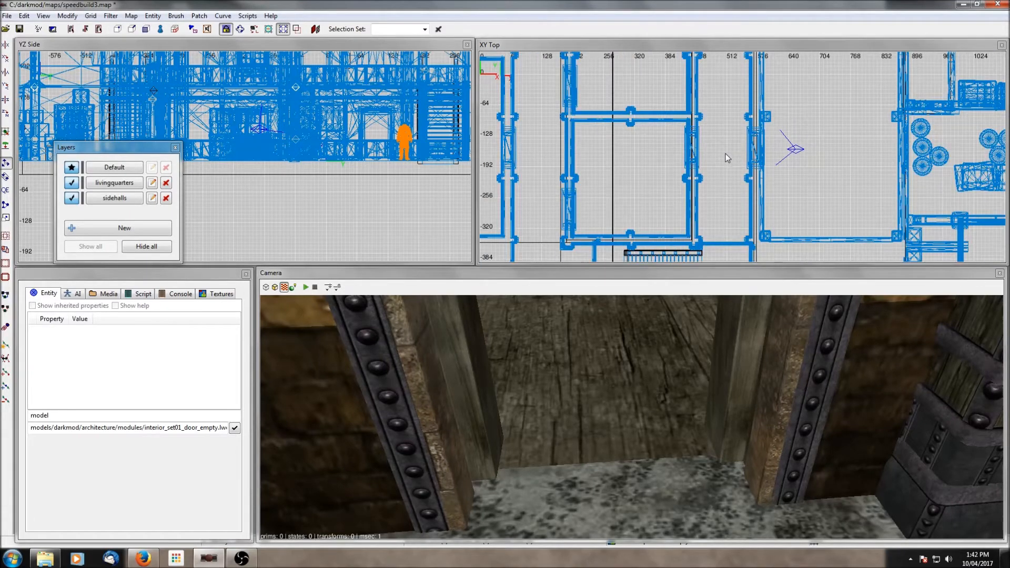
- Open the prefab chooser beside the doorway and preview several prefabs in the doors category
right_click(762, 153)
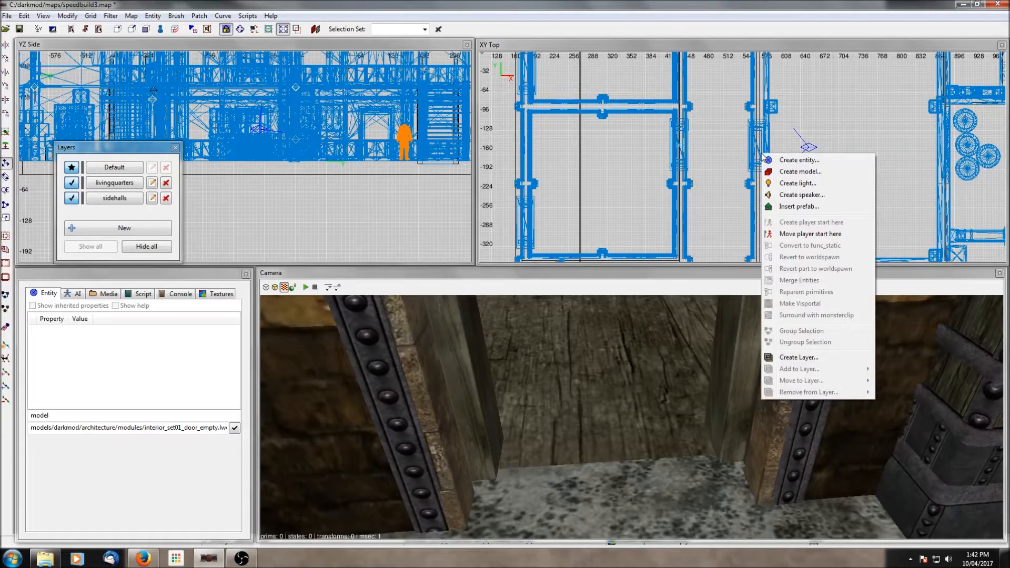
click(798, 206)
click(118, 104)
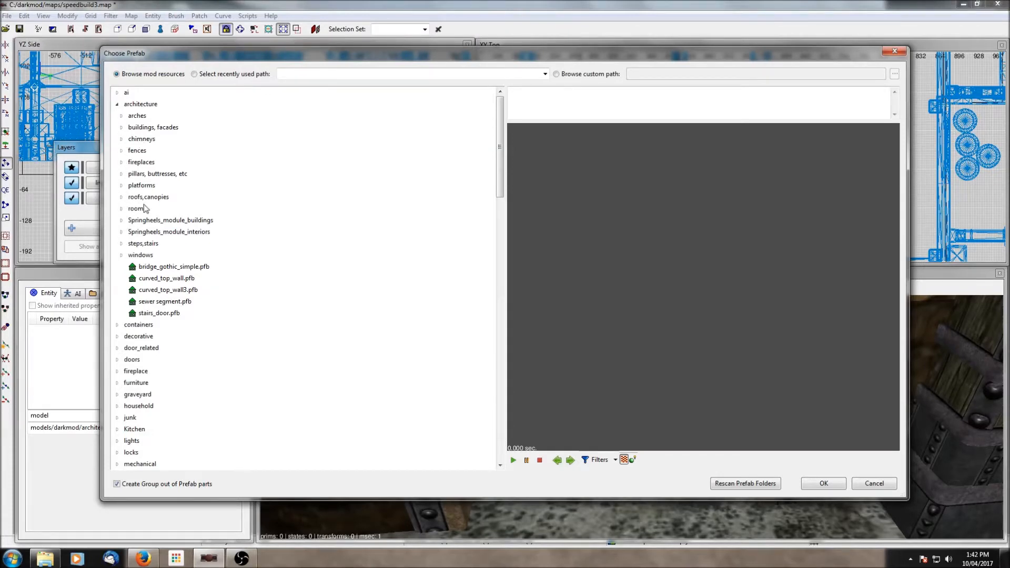
click(118, 359)
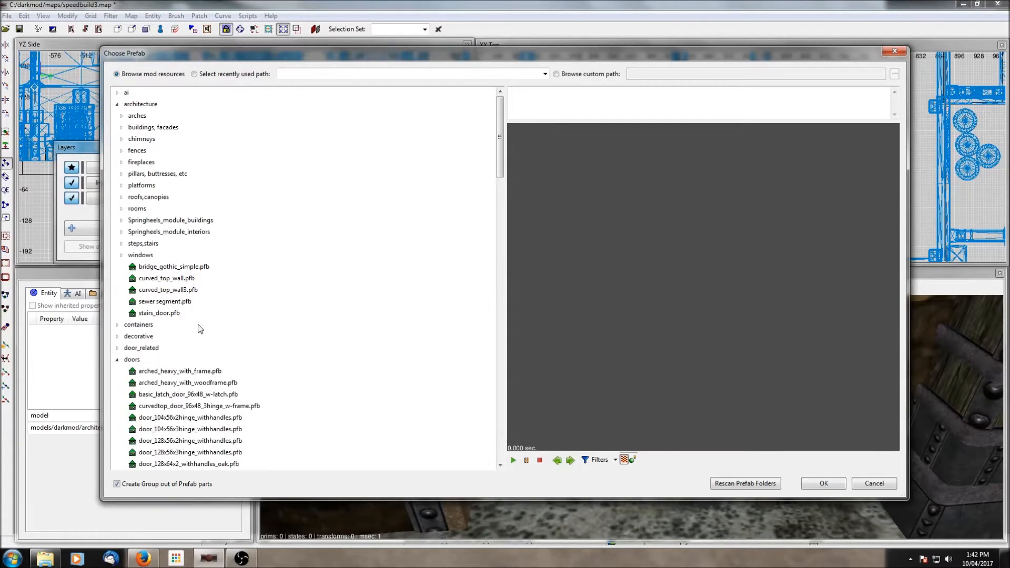
scroll(199, 330, down, 6)
click(184, 198)
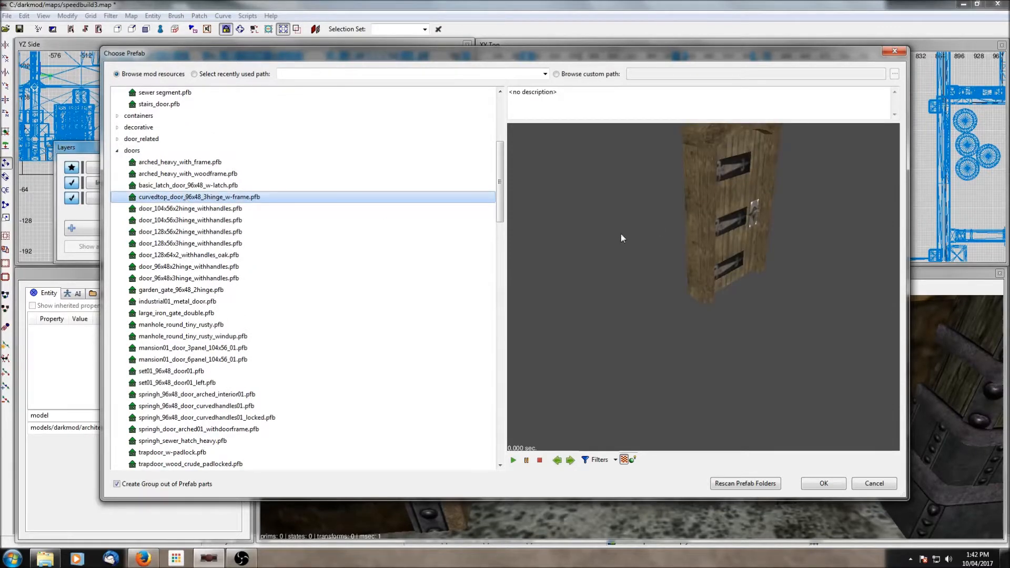
click(214, 188)
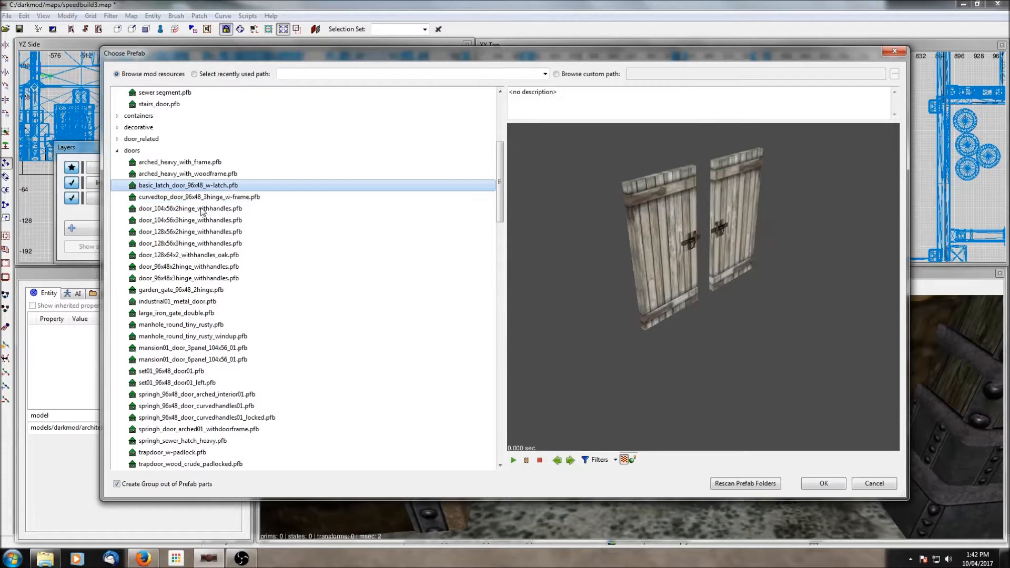
scroll(178, 181, down, 2)
click(181, 221)
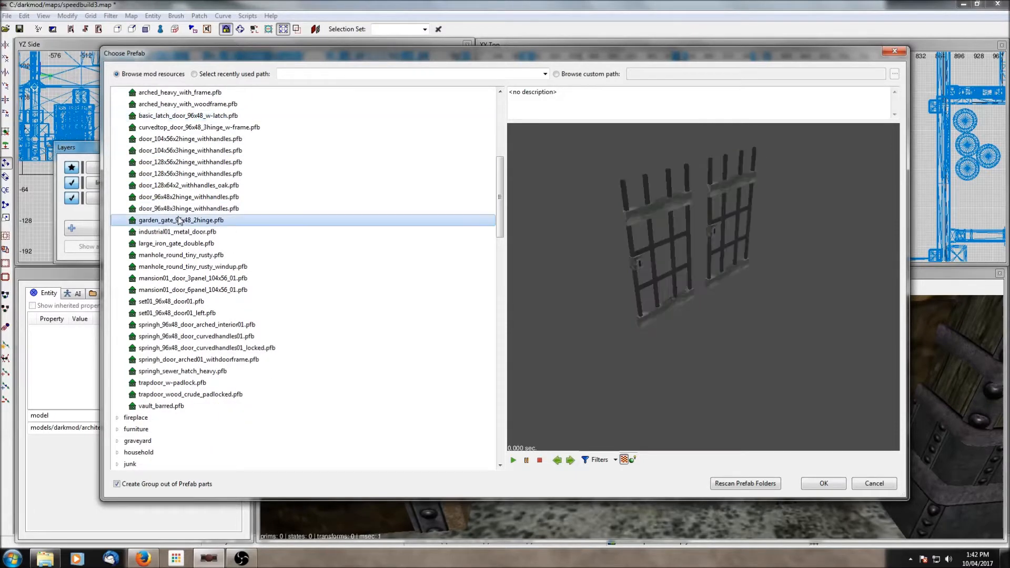
click(175, 303)
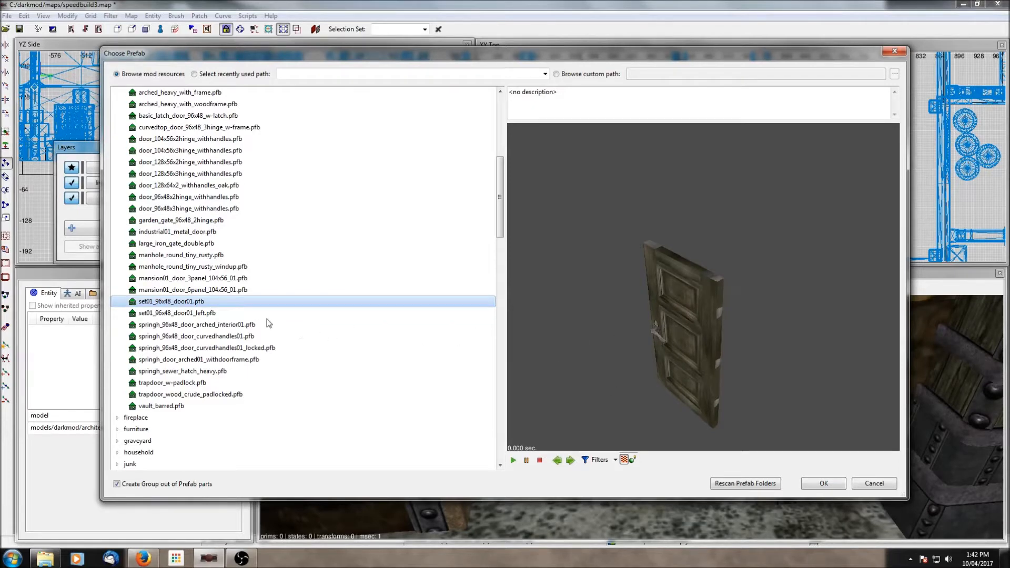
- Insert the springh_96x48_door_curvedhandles01_locked.pfb door prefab next to the doorway
scroll(262, 279, down, 2)
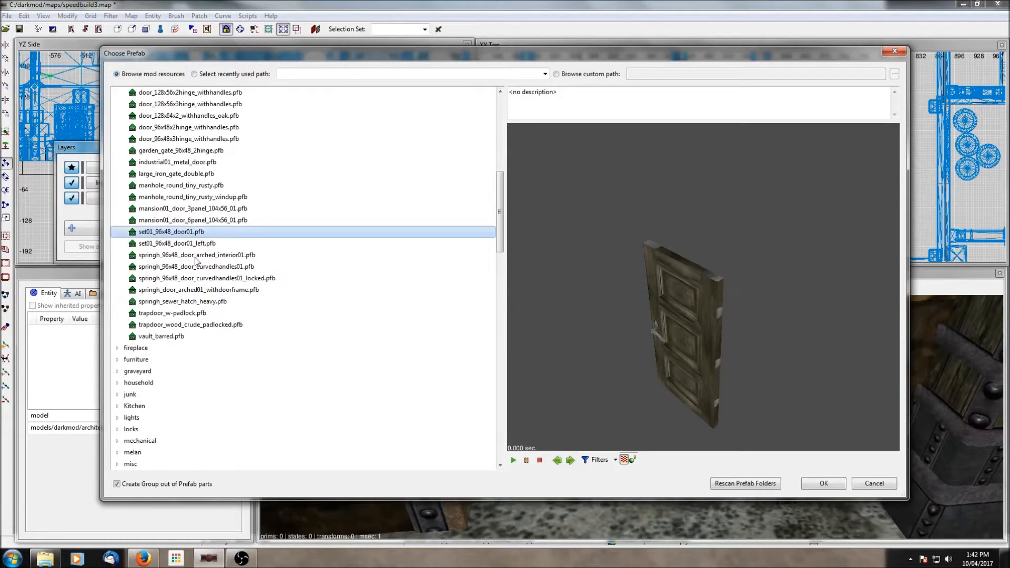
click(179, 244)
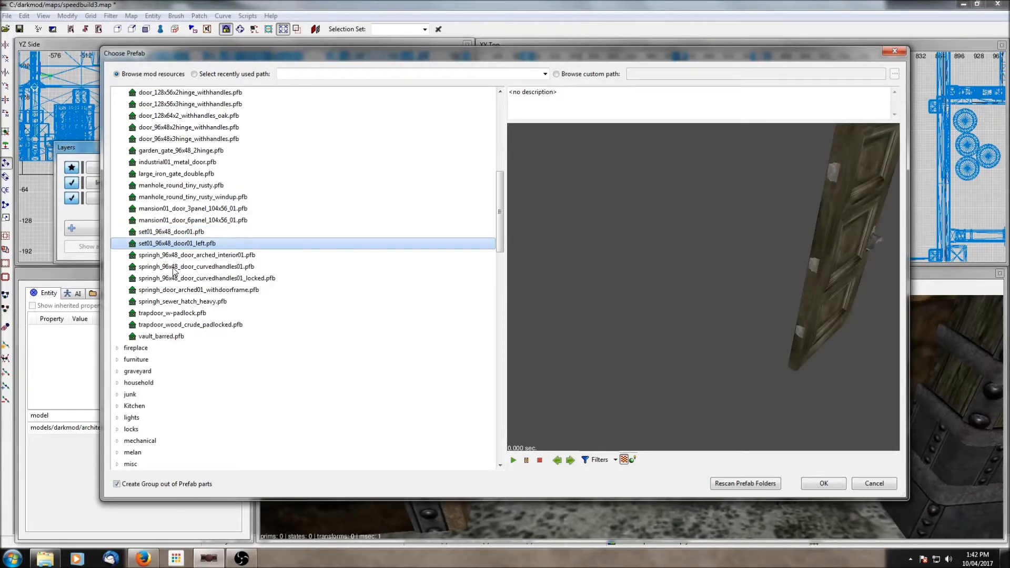
click(174, 267)
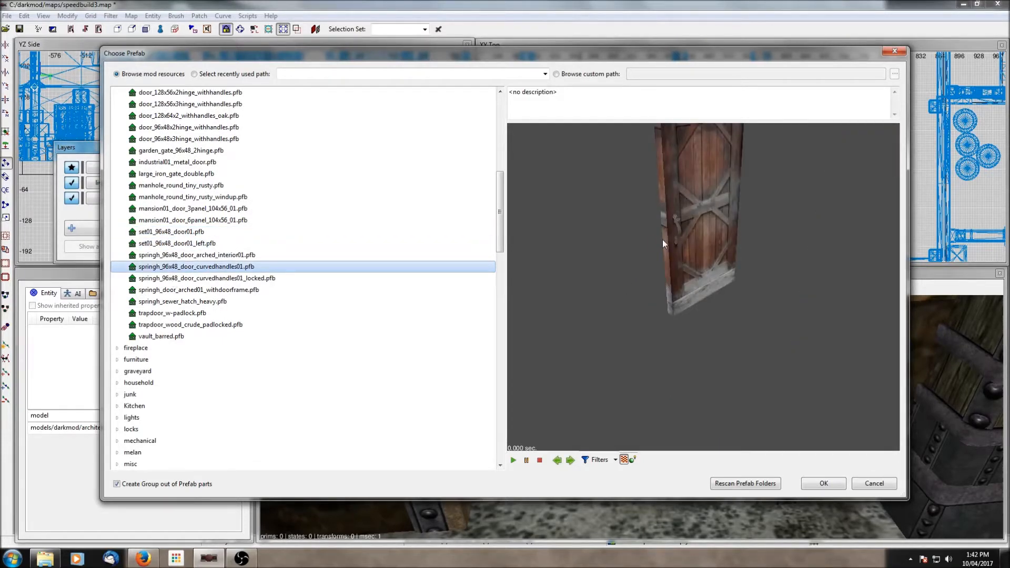
click(164, 279)
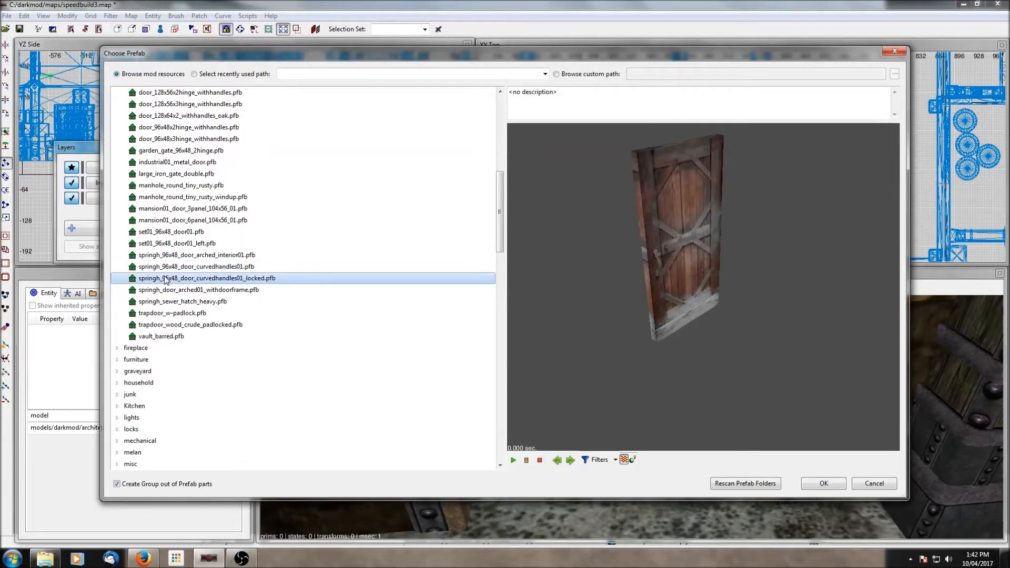
click(171, 268)
click(170, 279)
click(845, 485)
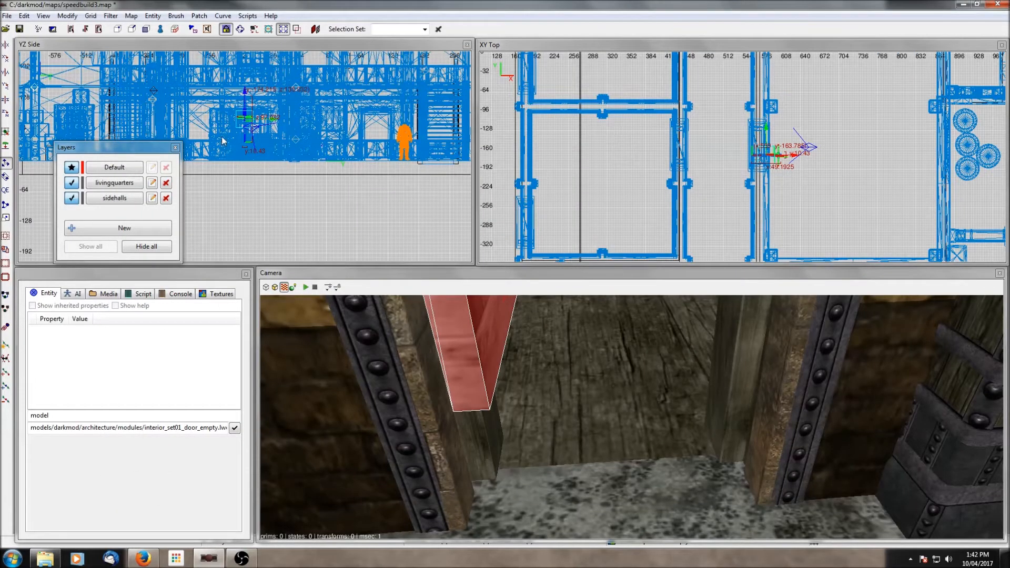
- Hide and show the Default and sidehalls layers to check which layer holds the inserted door
scroll(222, 141, up, 3)
drag(246, 69, 250, 102)
scroll(249, 103, up, 8)
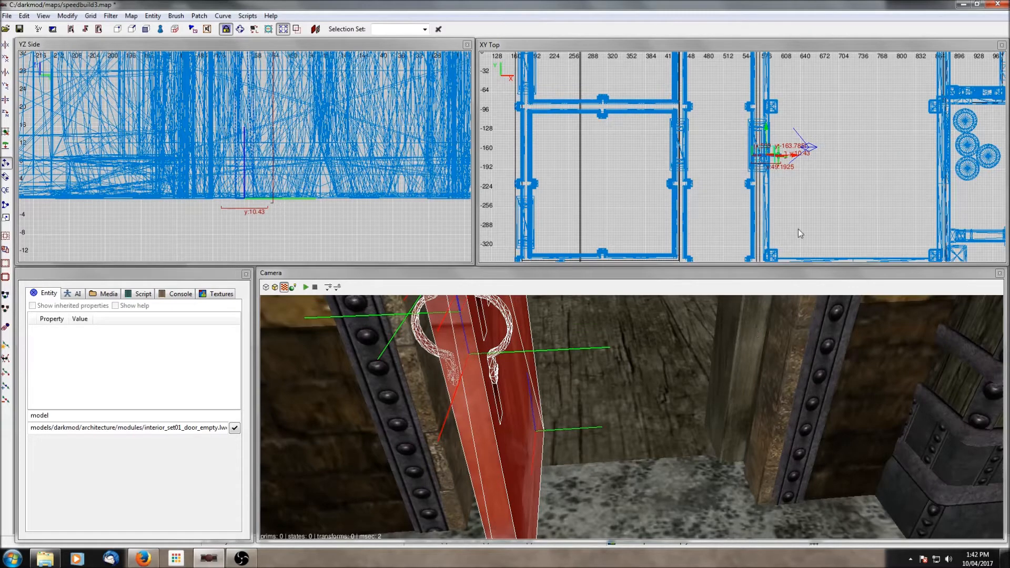
scroll(786, 144, up, 4)
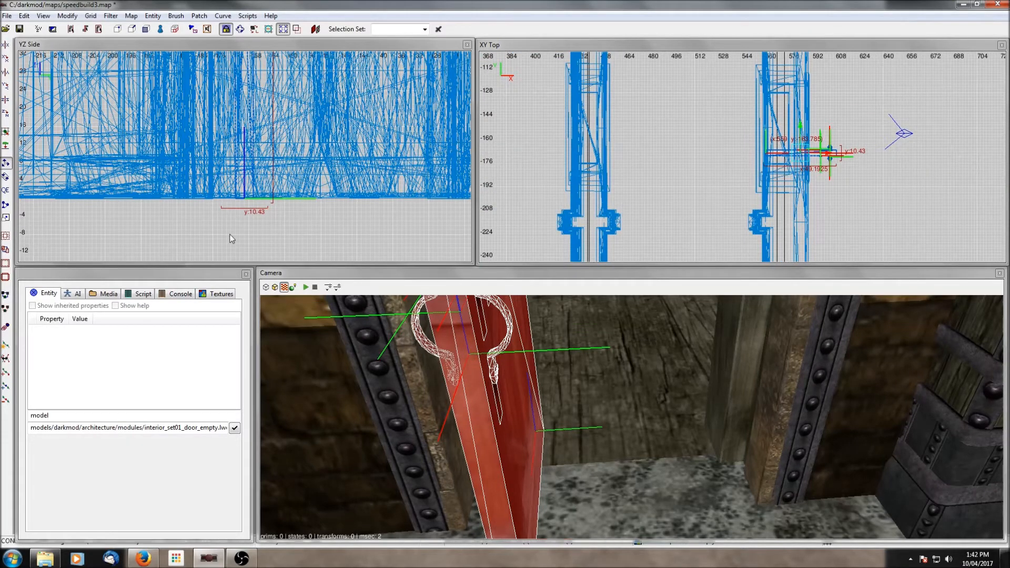
key(ctrl+l)
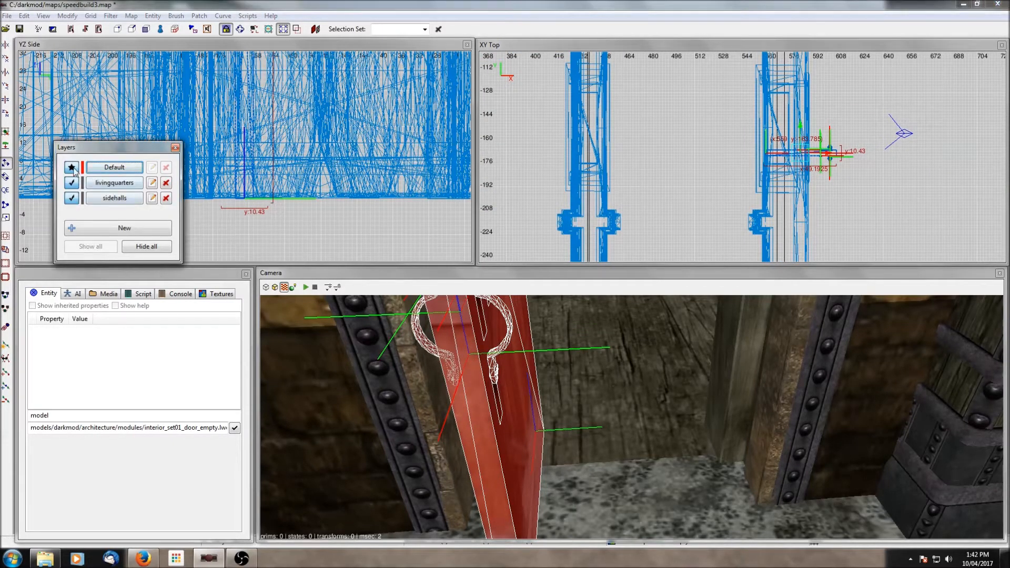
right_click(663, 139)
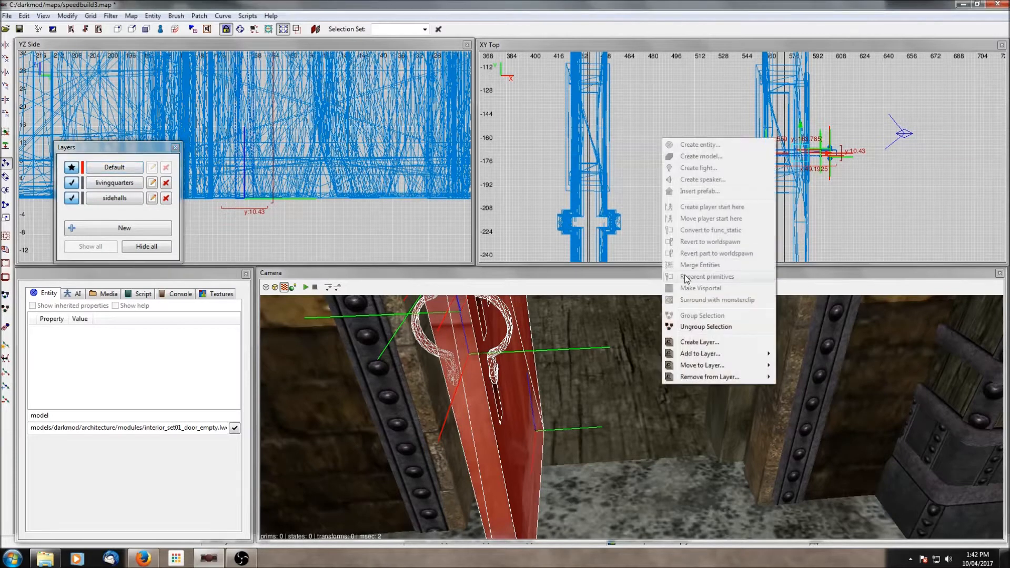
mouse_move(704, 367)
click(622, 378)
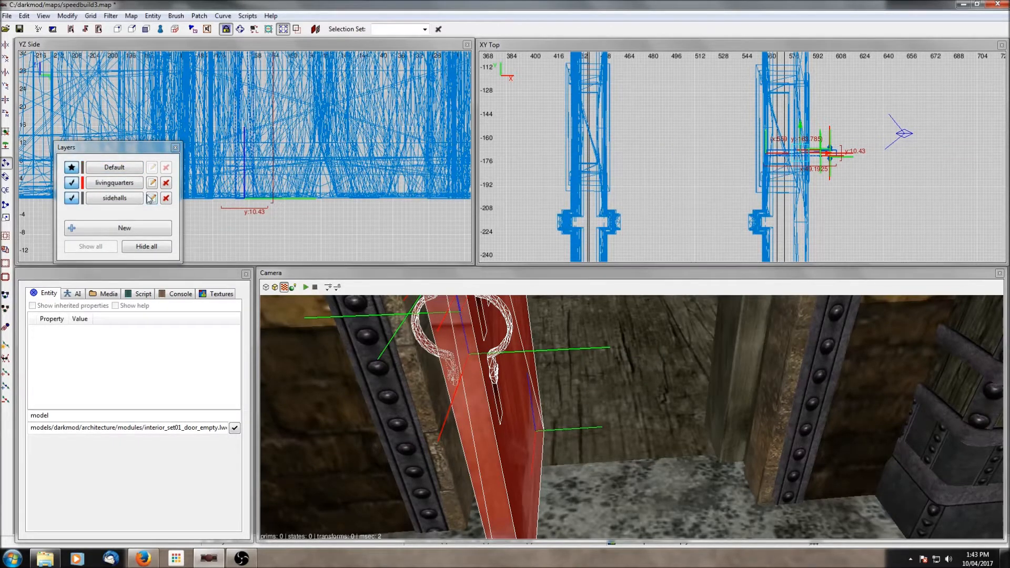
click(72, 167)
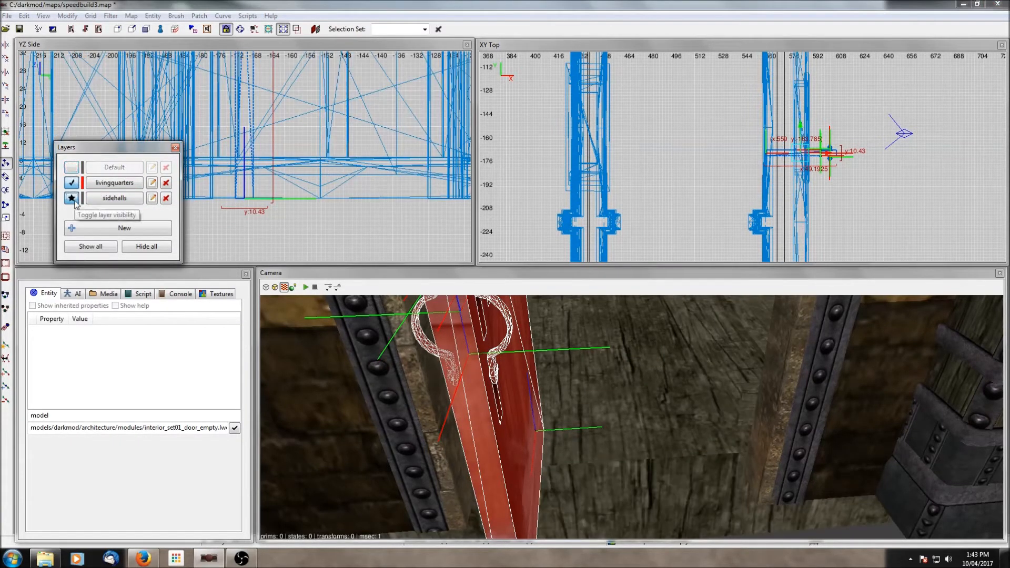
click(71, 198)
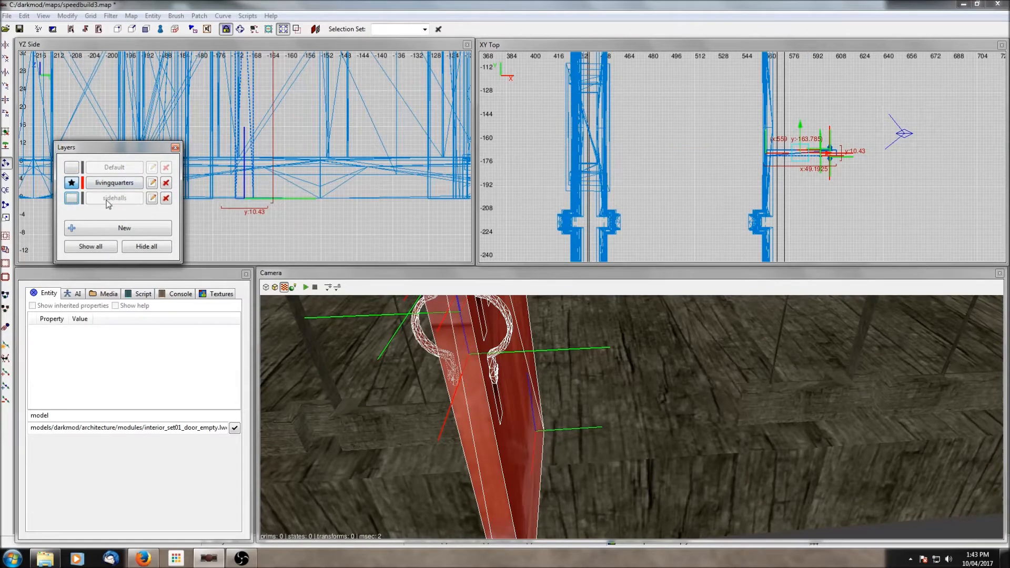
click(72, 197)
click(72, 167)
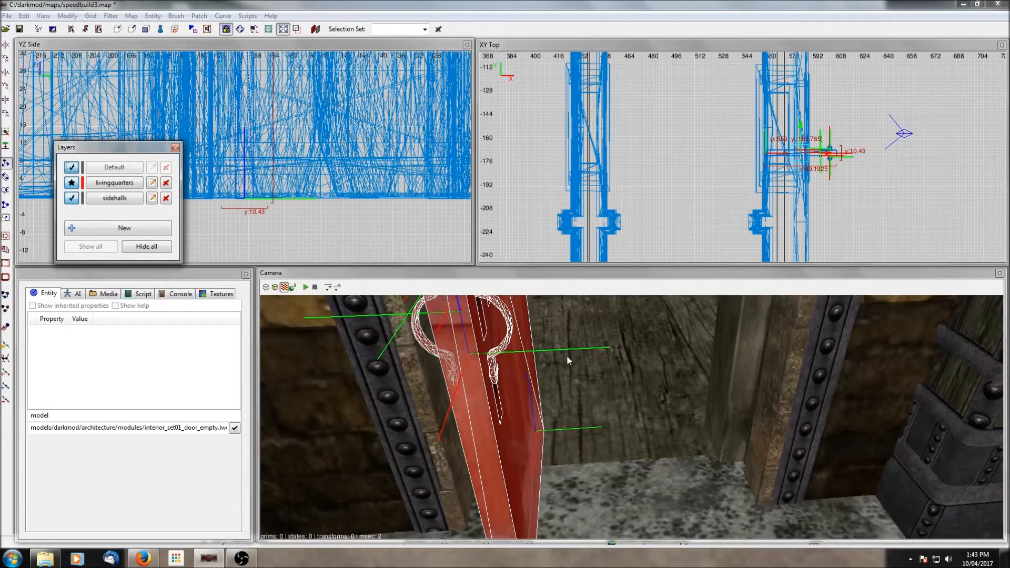
- Select the inserted door and move and rotate it into the doorway frame in the top view
click(6, 112)
scroll(845, 154, up, 1)
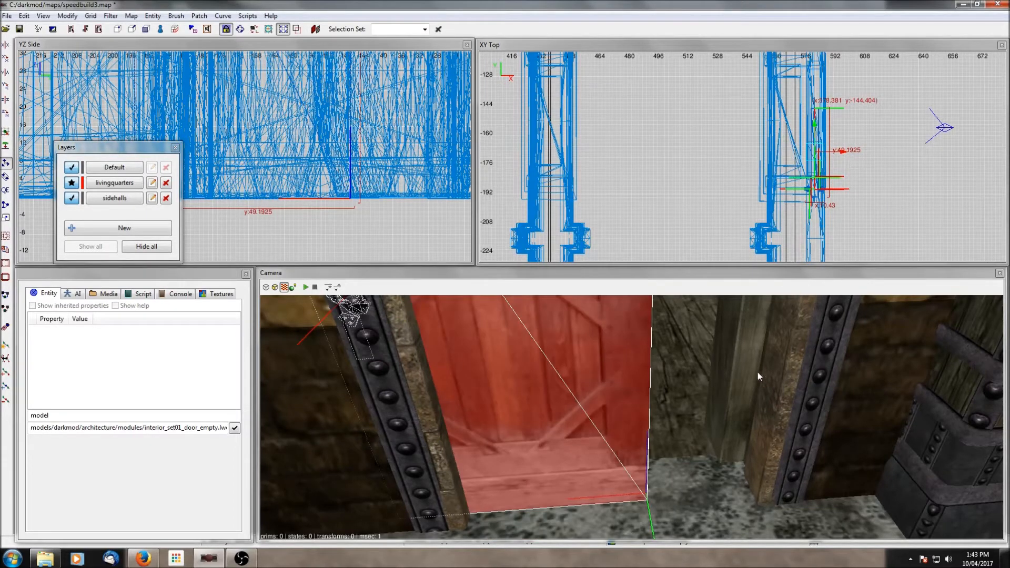
shift+click(731, 397)
key(ctrl+shift+h)
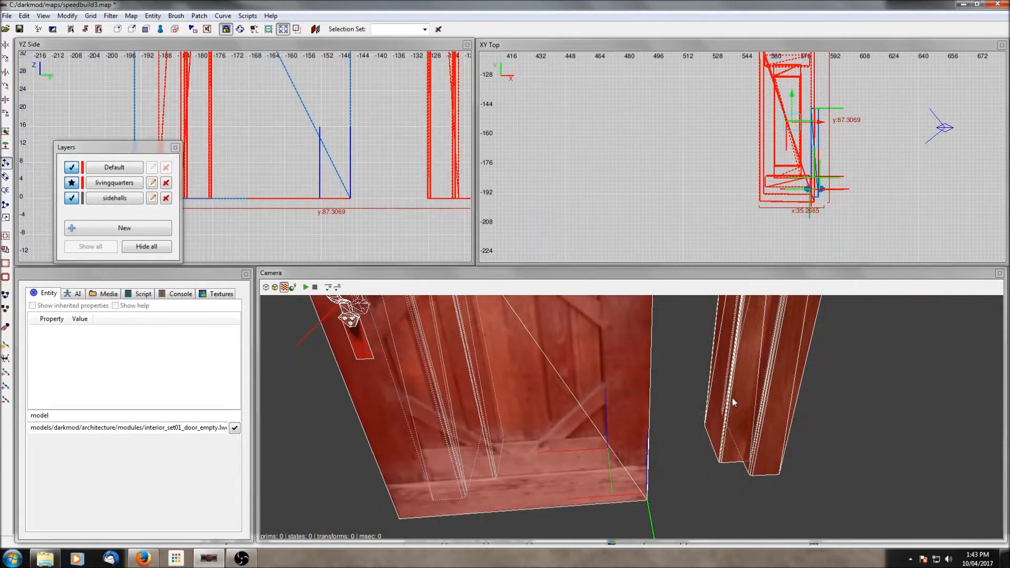
shift+click(731, 397)
drag(814, 180, 818, 121)
click(6, 190)
mouse_move(799, 92)
mouse_down()
mouse_move(807, 100)
mouse_move(791, 108)
mouse_up()
scroll(367, 134, down, 4)
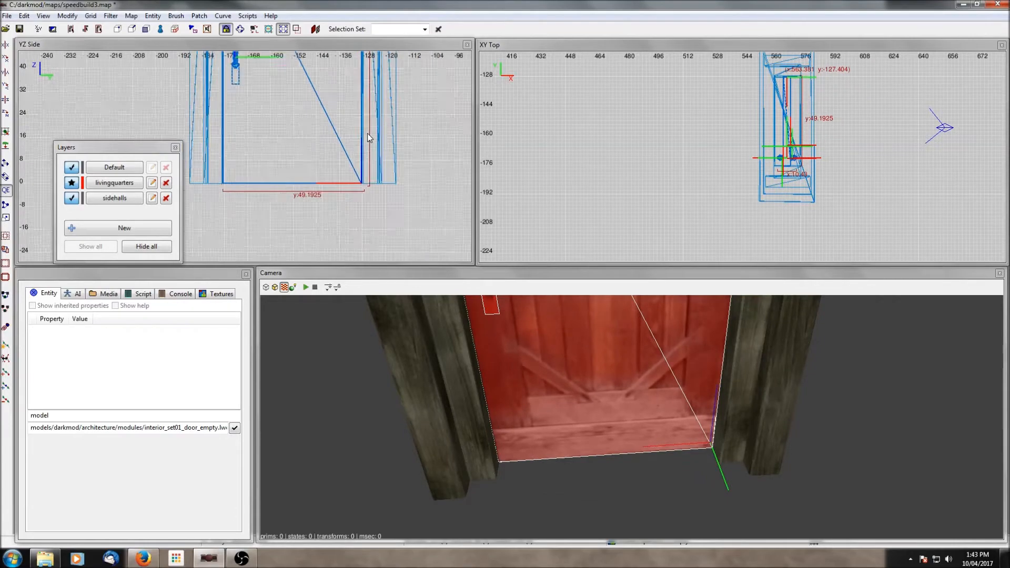
- Nudge the door into alignment inside the frame in the top view
scroll(368, 113, up, 3)
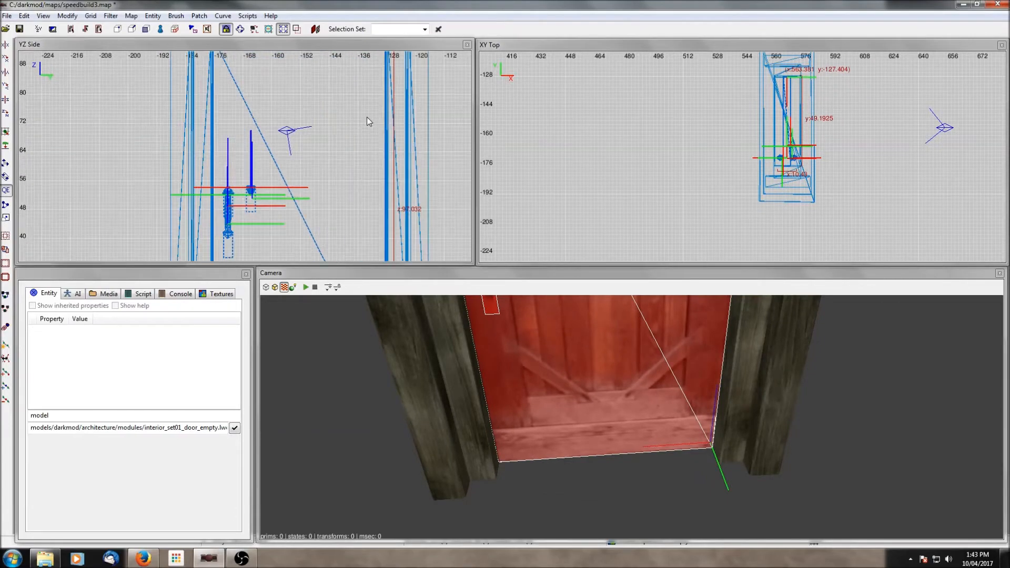
scroll(735, 138, up, 3)
right_drag(734, 134, 695, 134)
scroll(843, 141, up, 3)
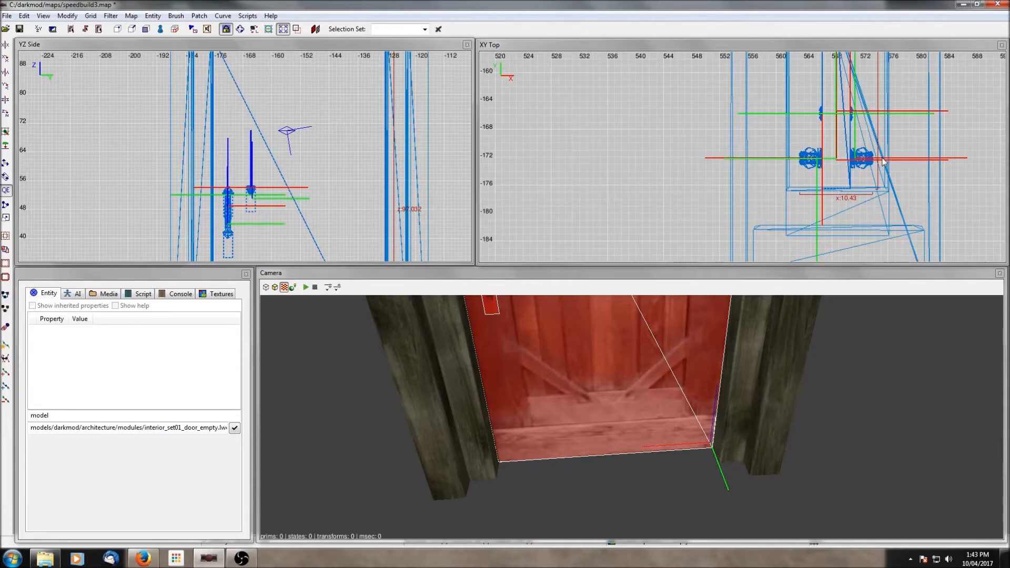
right_drag(881, 158, 850, 157)
scroll(875, 141, down, 4)
right_drag(869, 124, 853, 161)
scroll(839, 105, down, 2)
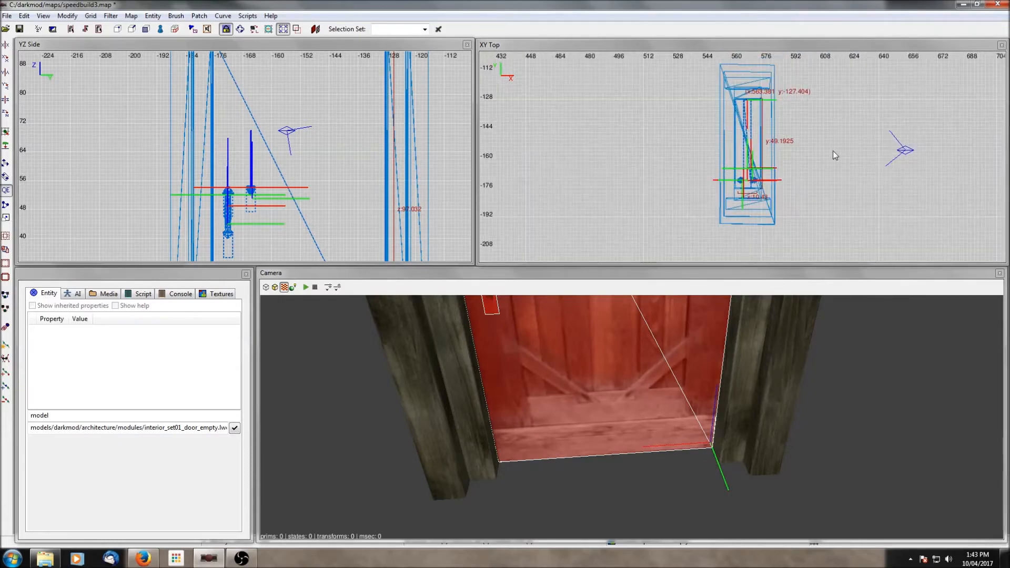
right_click(724, 426)
scroll(724, 429, down, 3)
right_click(724, 429)
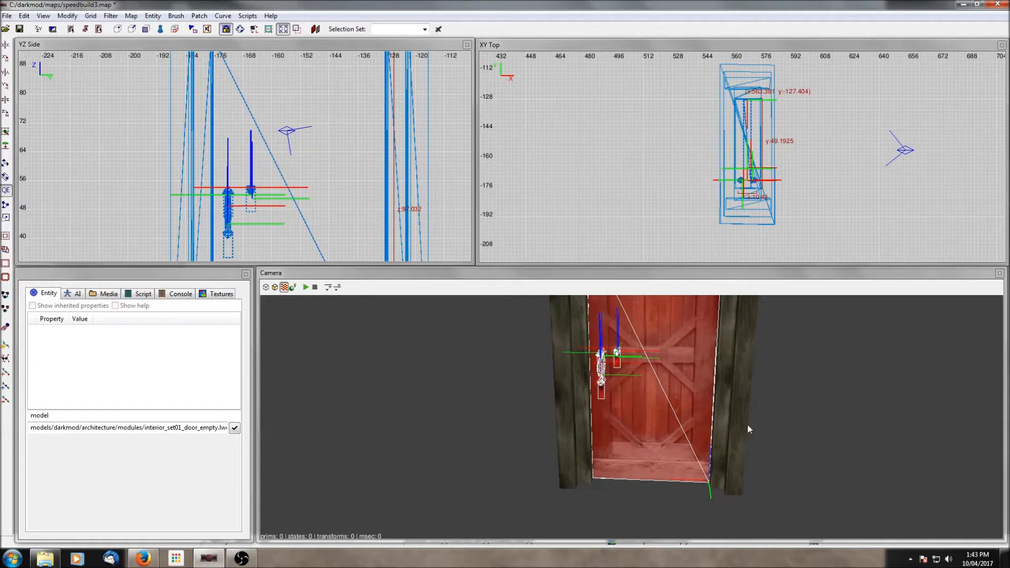
- Ungroup the inserted door prefab and clear the selection
right_click(748, 424)
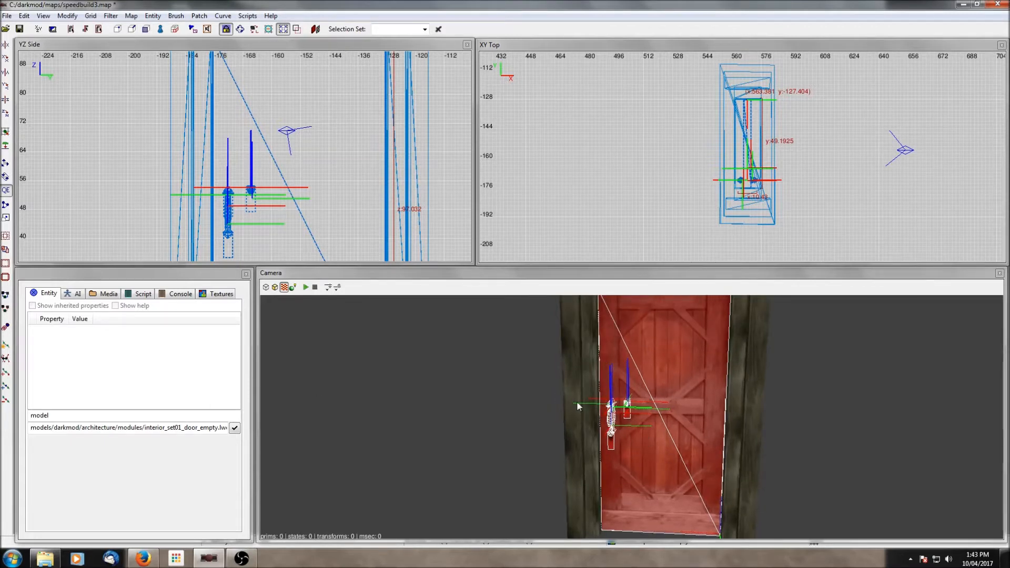
key(Escape)
shift+click(659, 424)
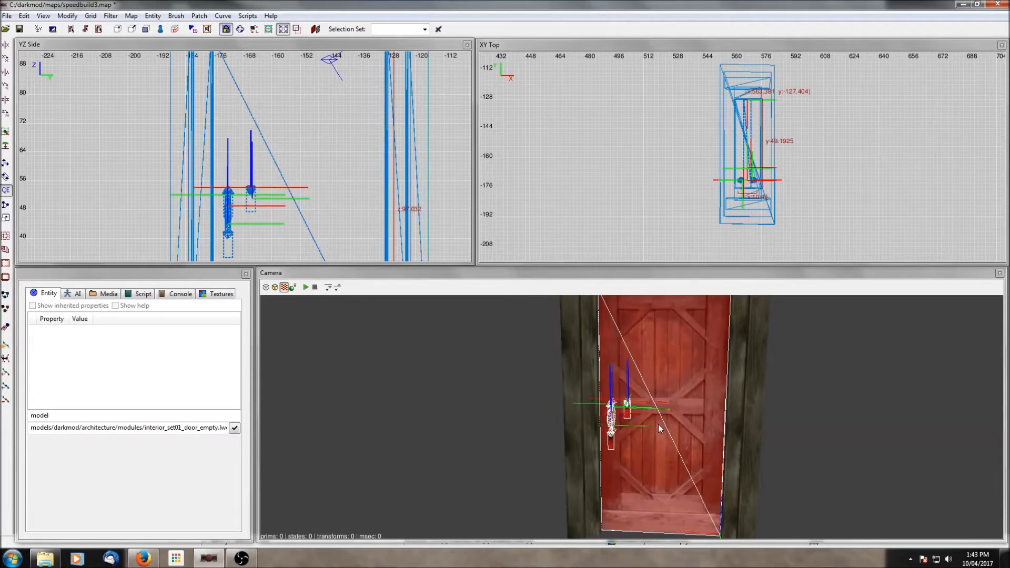
right_click(634, 159)
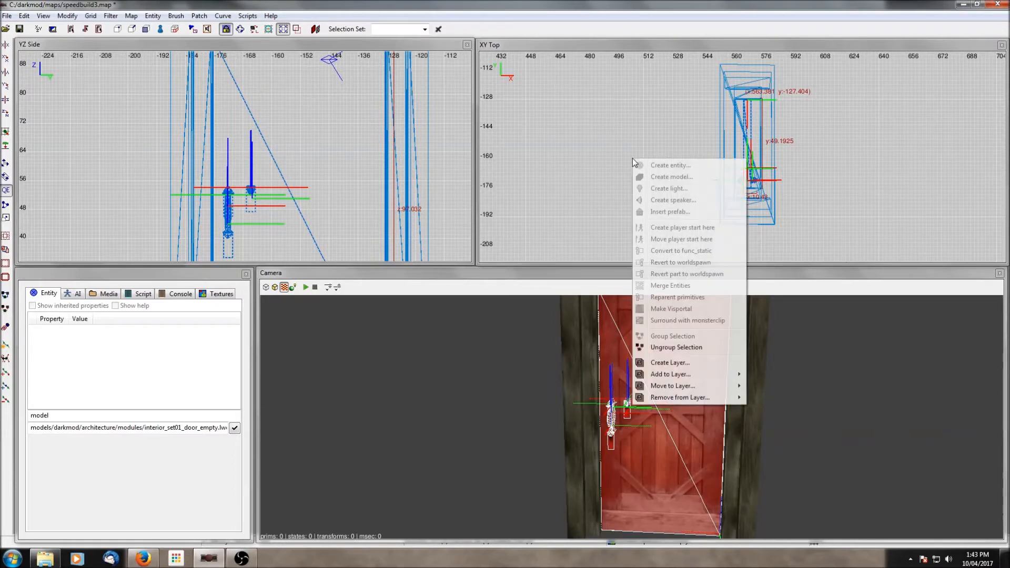
click(678, 350)
key(Escape)
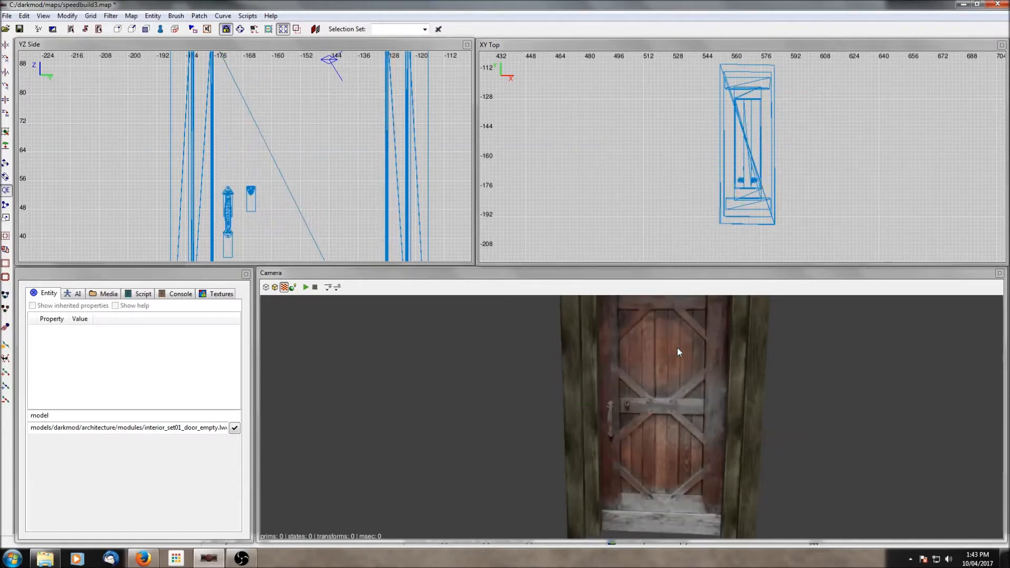
- Select the door to inspect its entity properties, then show all hidden objects
shift+click(677, 347)
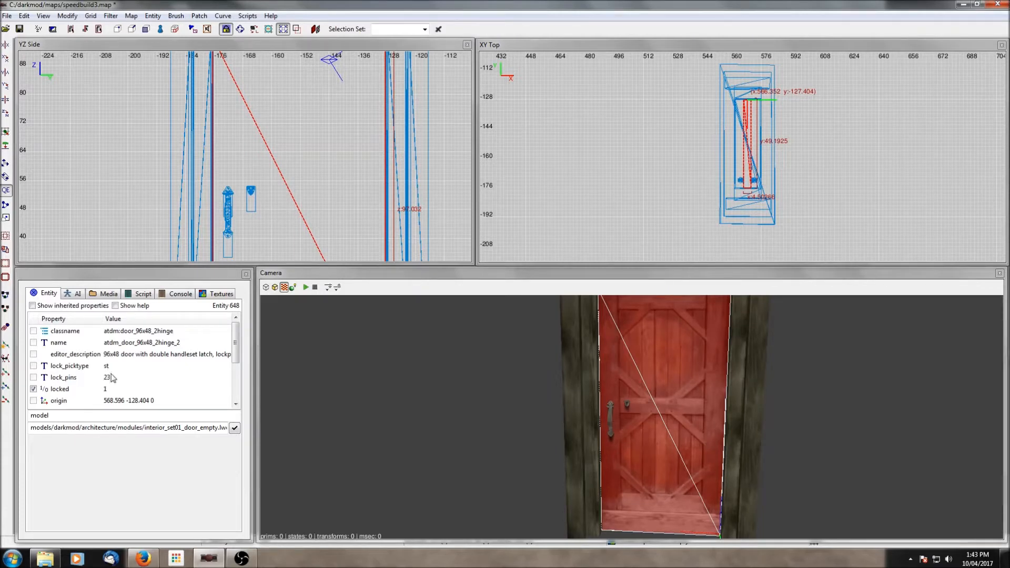
scroll(122, 374, down, 1)
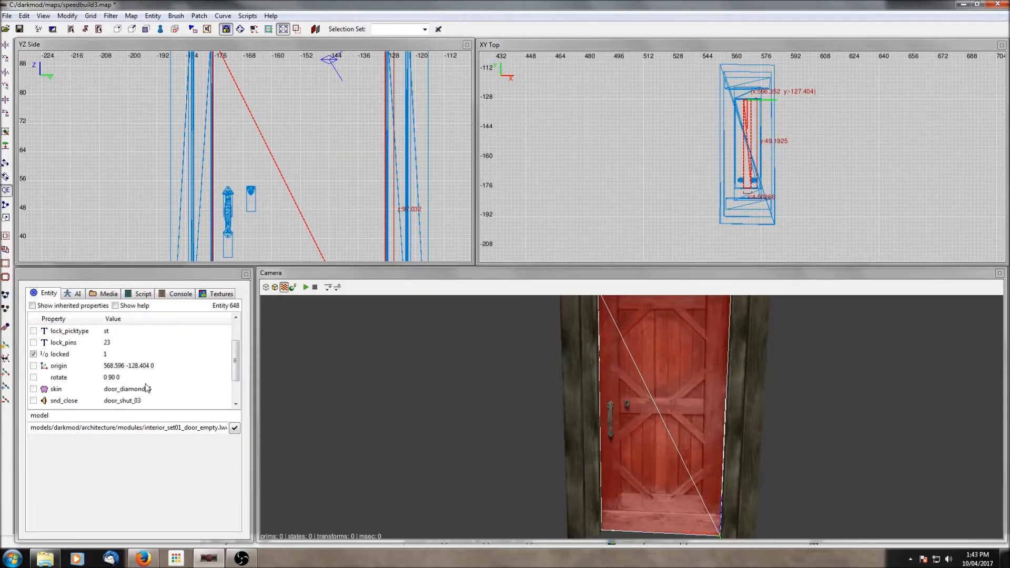
key(Escape)
key(shift+h)
- Navigate the camera and top view to examine the other doorway location
right_click(677, 398)
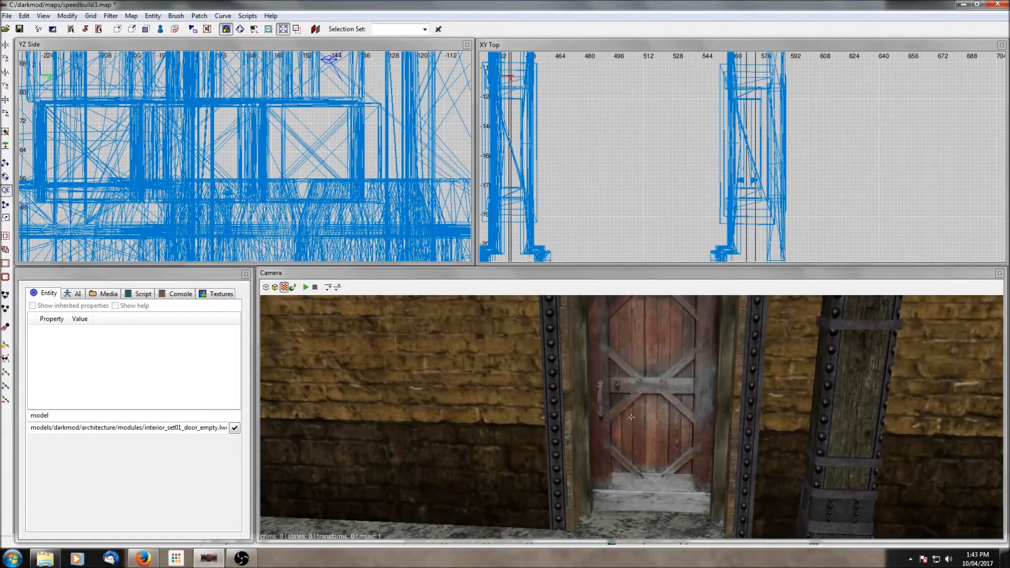
right_click(681, 394)
right_click(681, 394)
scroll(681, 393, up, 2)
scroll(681, 394, down, 3)
right_click(681, 394)
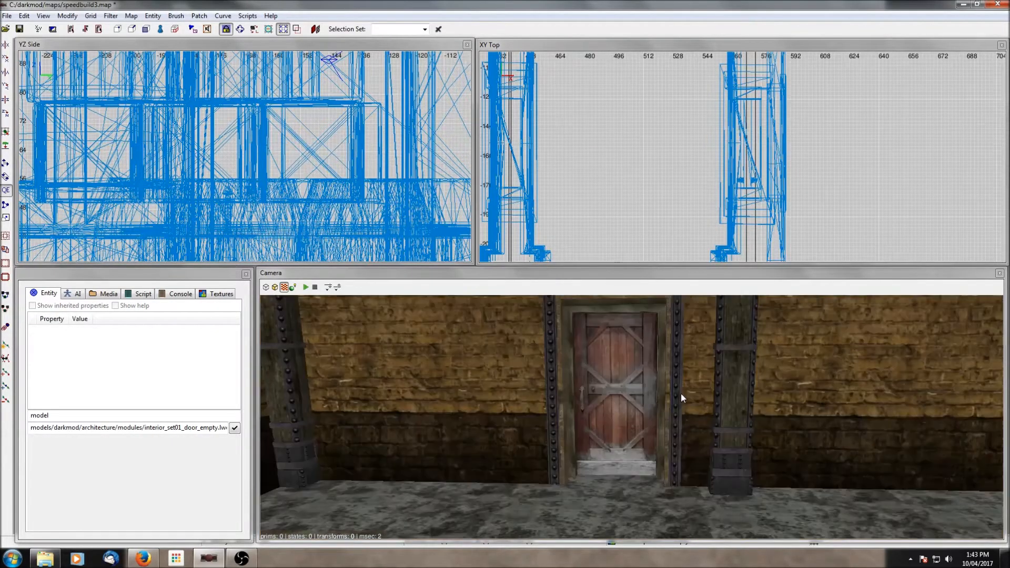
scroll(681, 394, up, 1)
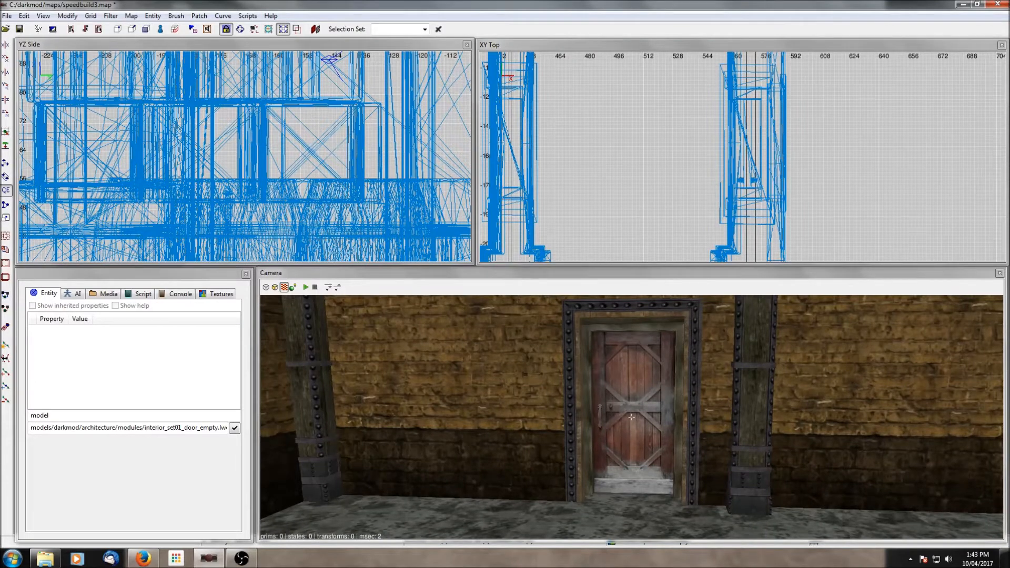
scroll(681, 394, up, 4)
right_click(681, 394)
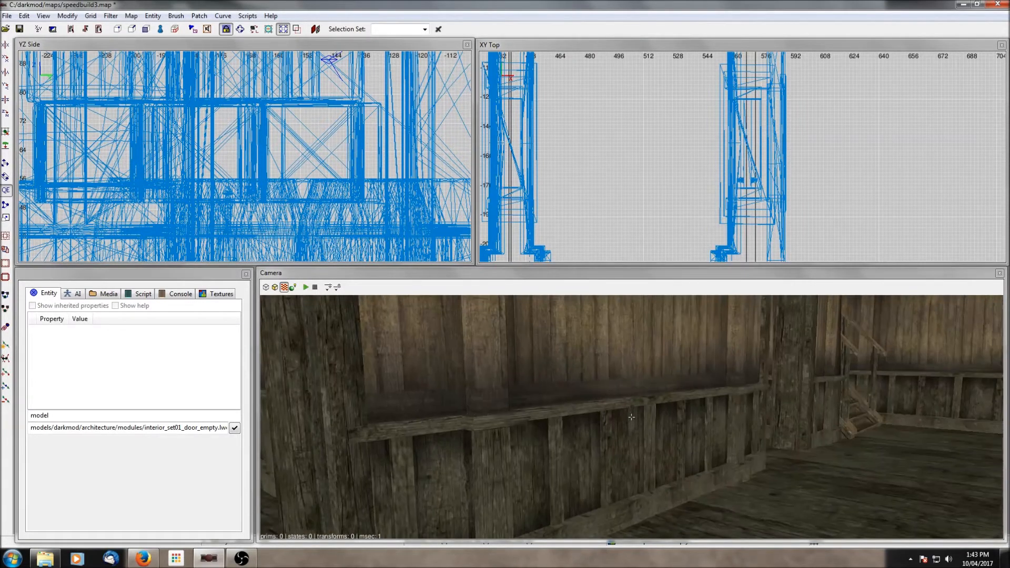
right_click(626, 394)
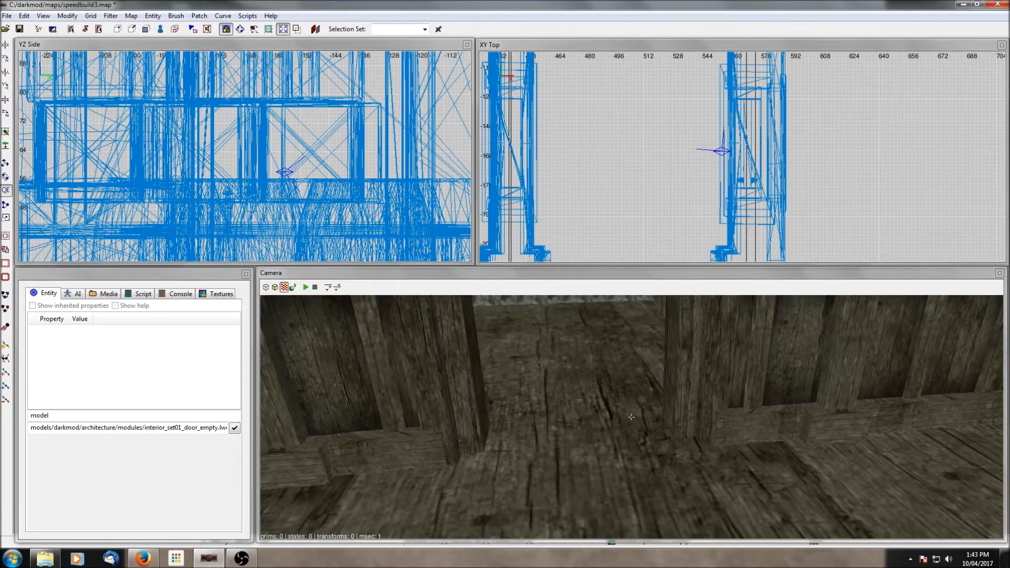
scroll(661, 208, down, 4)
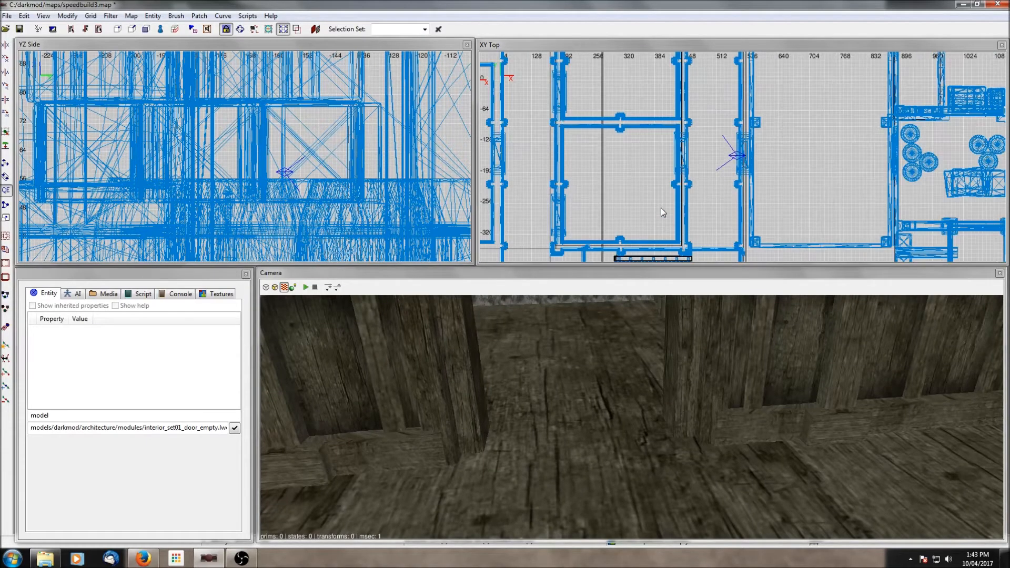
scroll(798, 131, down, 2)
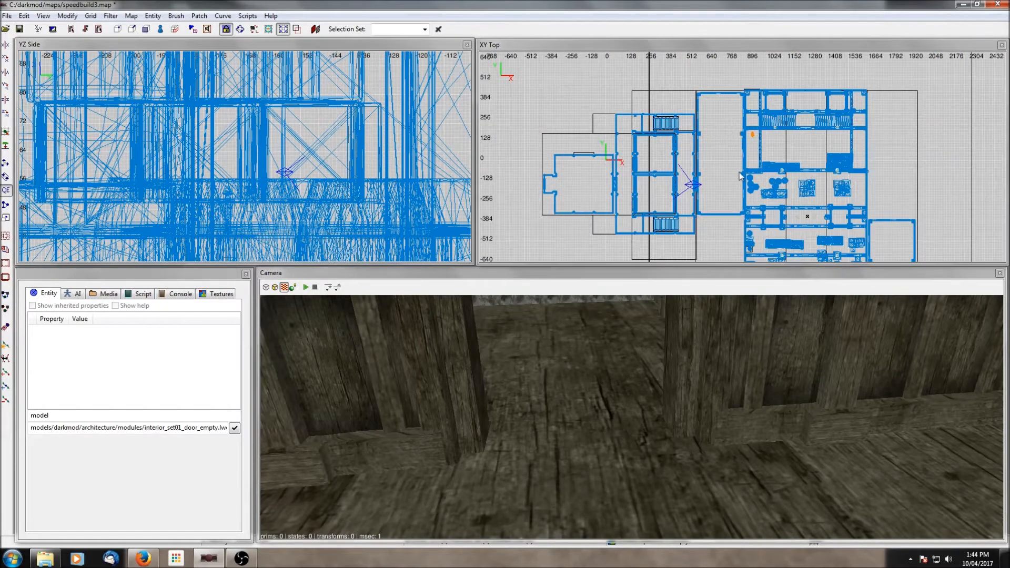
scroll(740, 172, up, 2)
right_drag(708, 229, 719, 260)
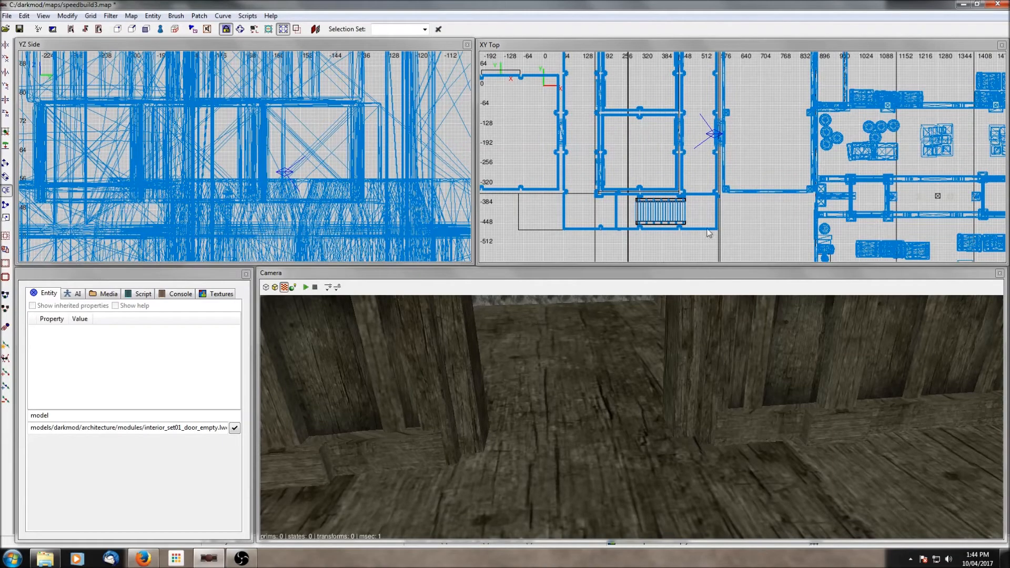
- Insert the set01_96x48_door01.pfb prefab after previewing several door prefabs, then delete it
right_click(682, 142)
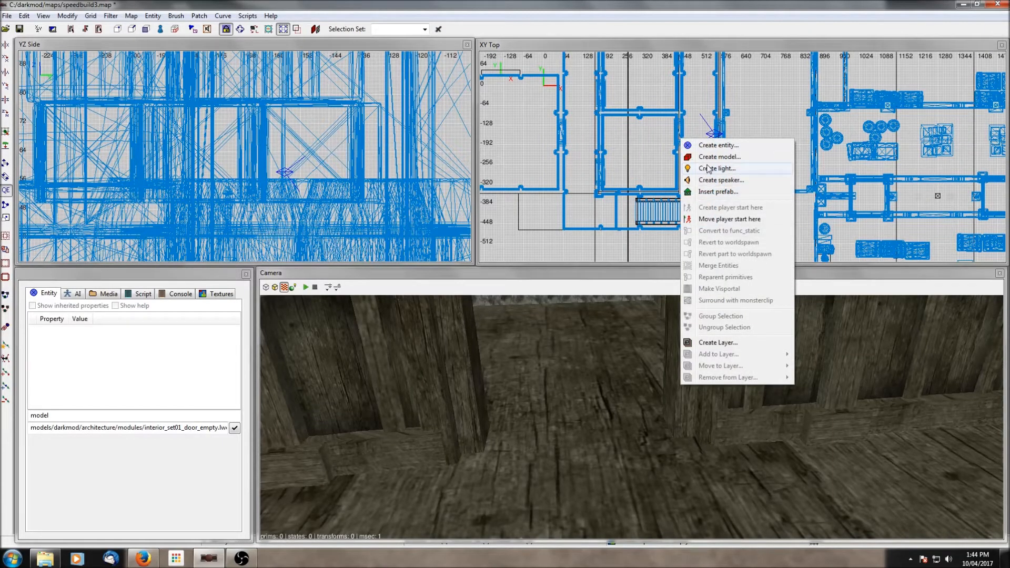
click(710, 192)
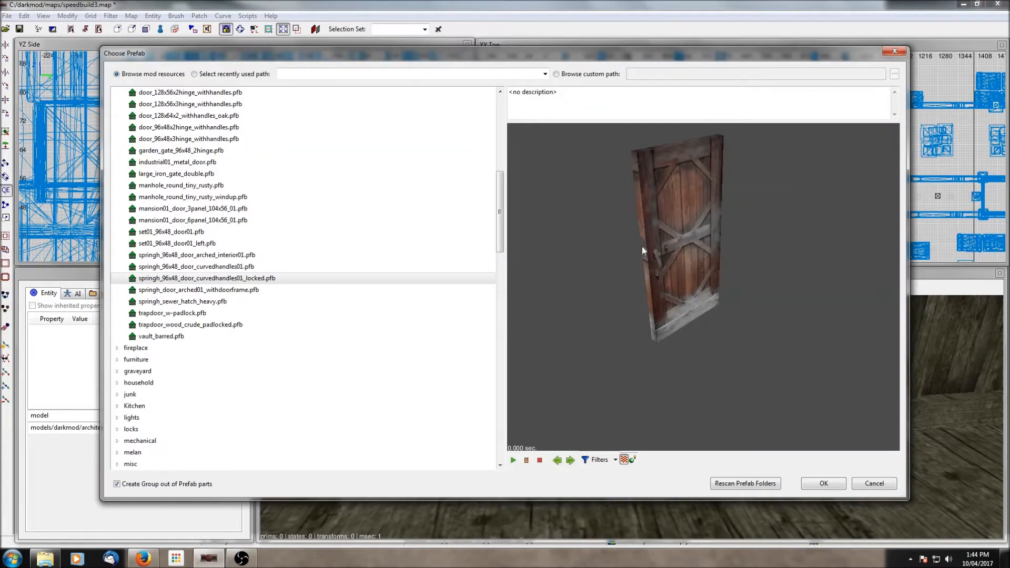
scroll(218, 269, up, 4)
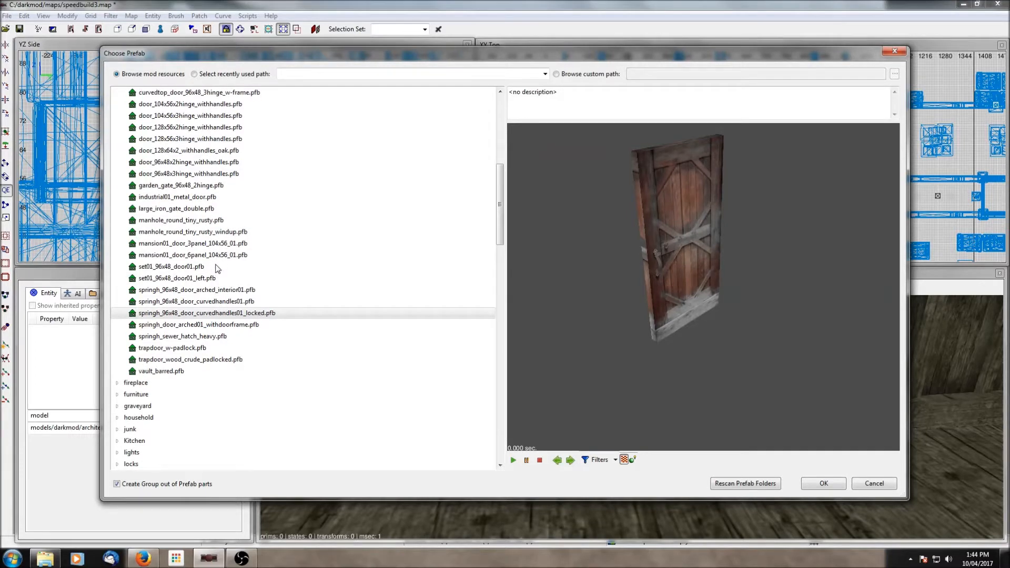
scroll(208, 220, down, 3)
click(195, 245)
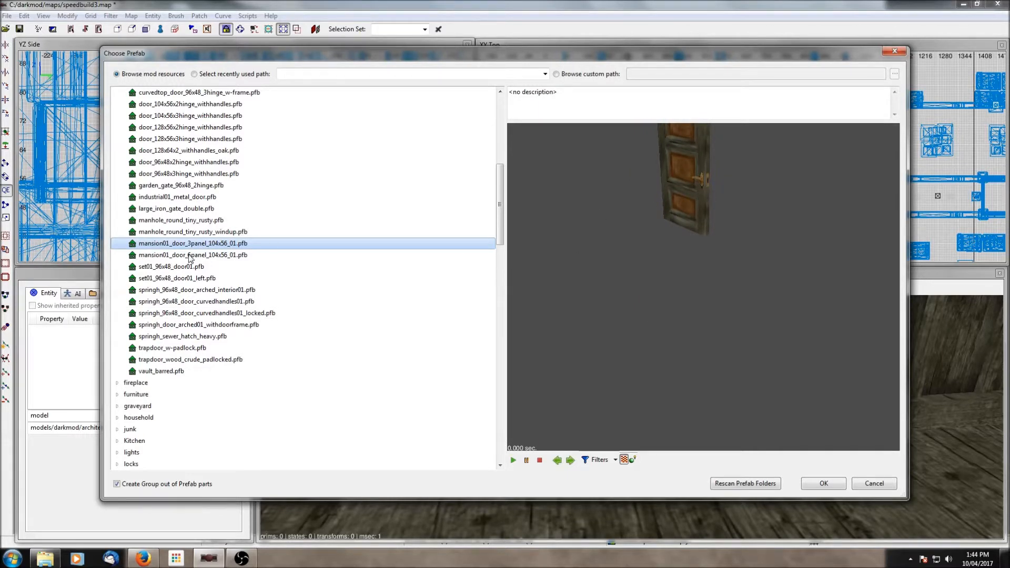
click(177, 291)
click(183, 301)
click(180, 268)
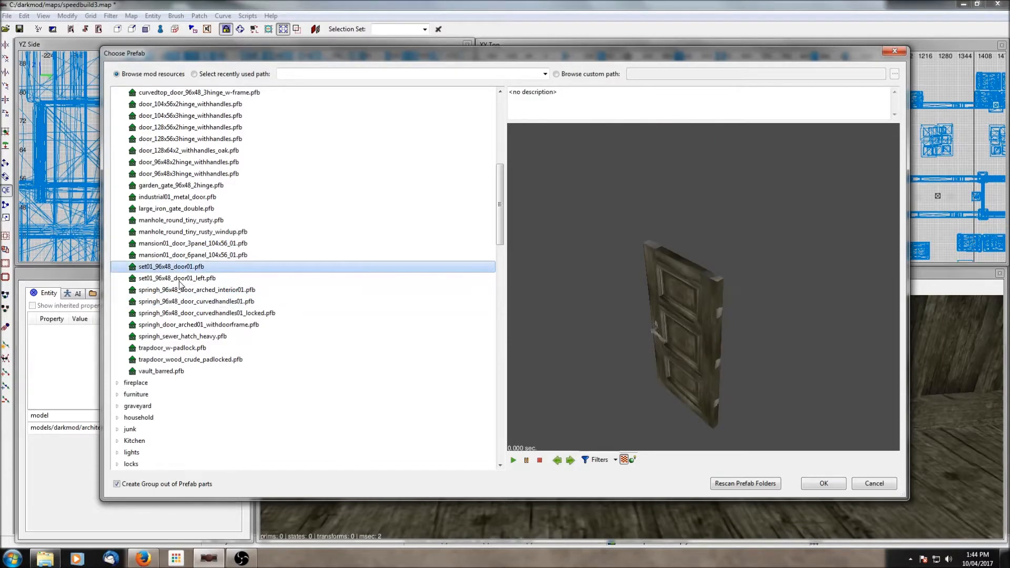
click(179, 279)
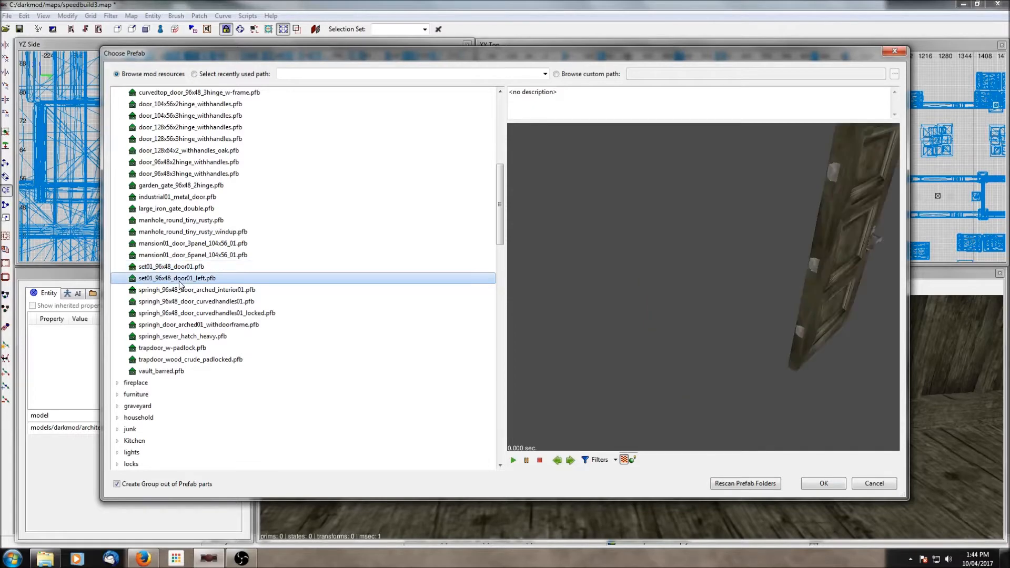
click(183, 268)
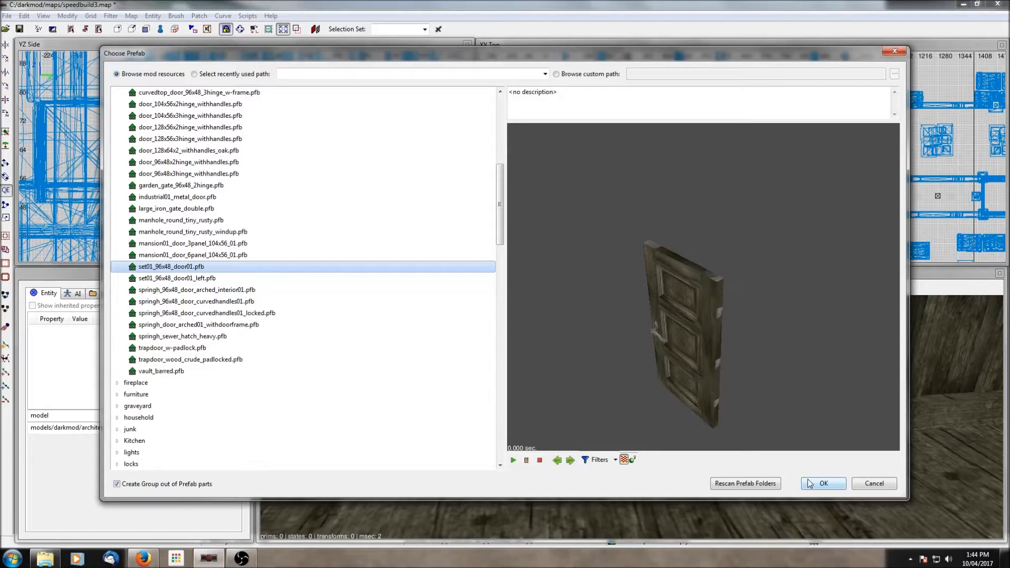
click(824, 483)
scroll(699, 166, up, 2)
scroll(700, 136, up, 3)
scroll(616, 159, up, 4)
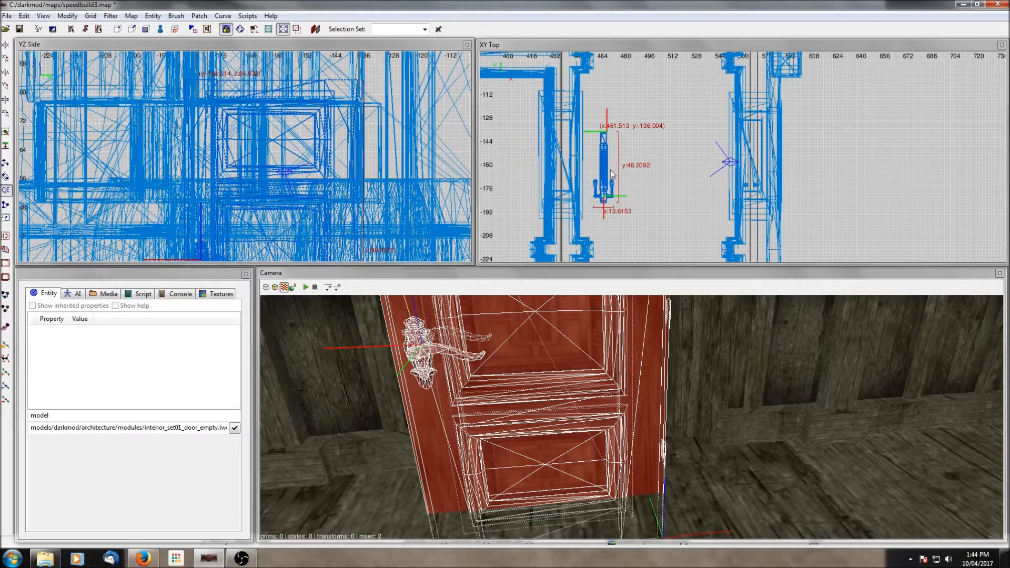
key(Delete)
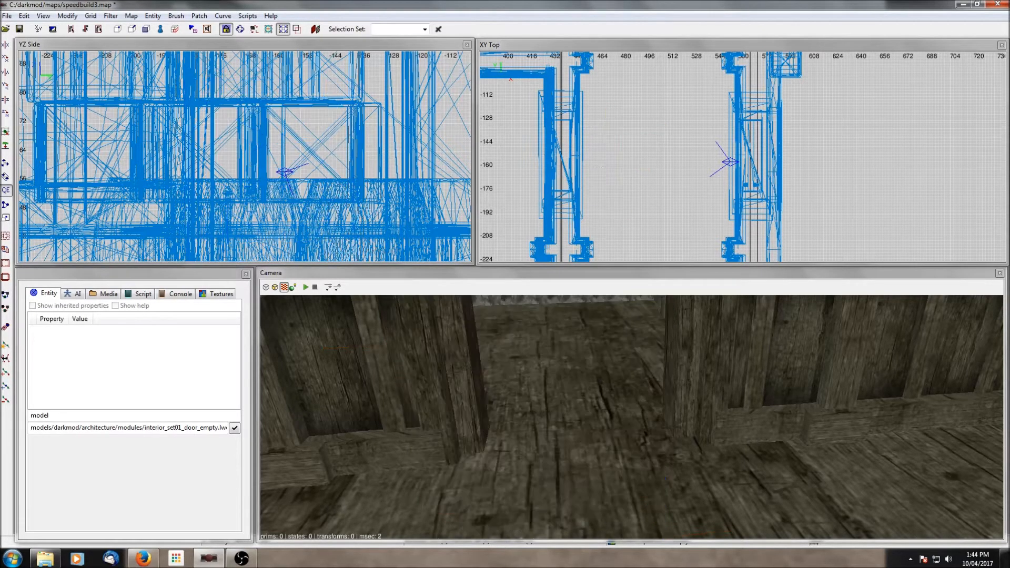
- Insert the set01_96x48_door01_left.pfb door prefab near the doorway in the top view
right_click(602, 169)
click(630, 221)
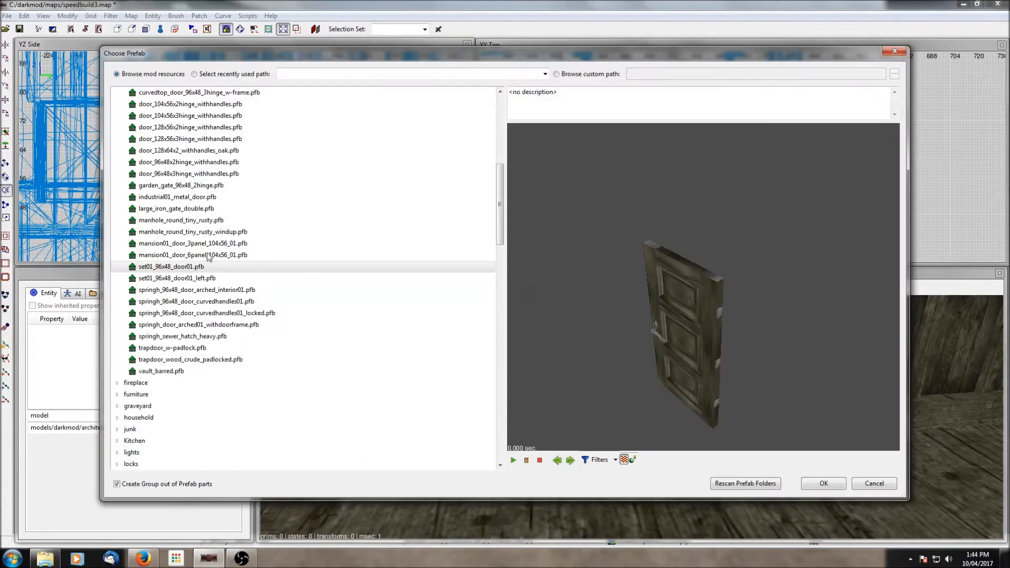
click(191, 278)
click(824, 483)
- Move and rotate the new door into the doorway in the top view
drag(594, 85, 599, 148)
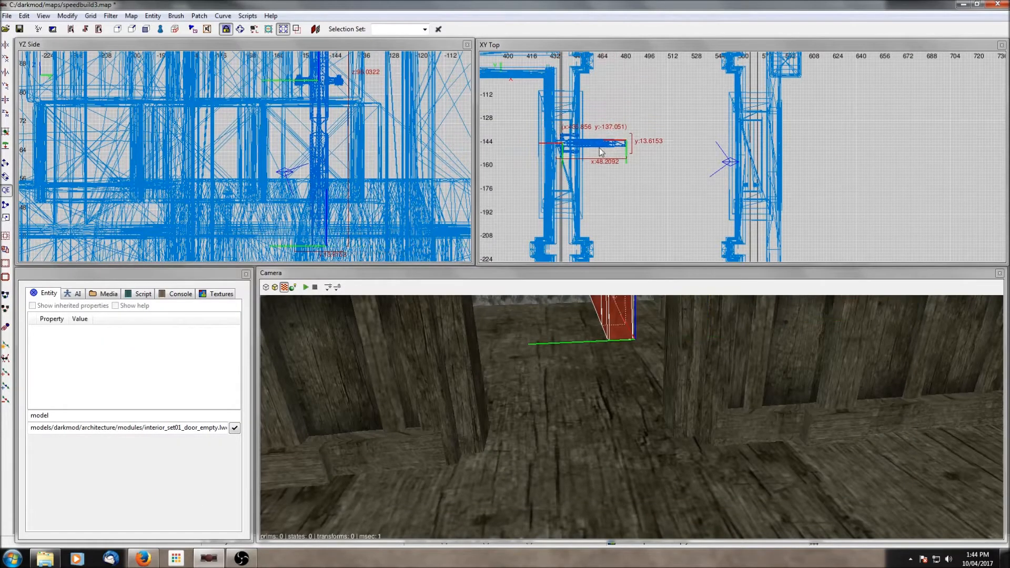
click(5, 113)
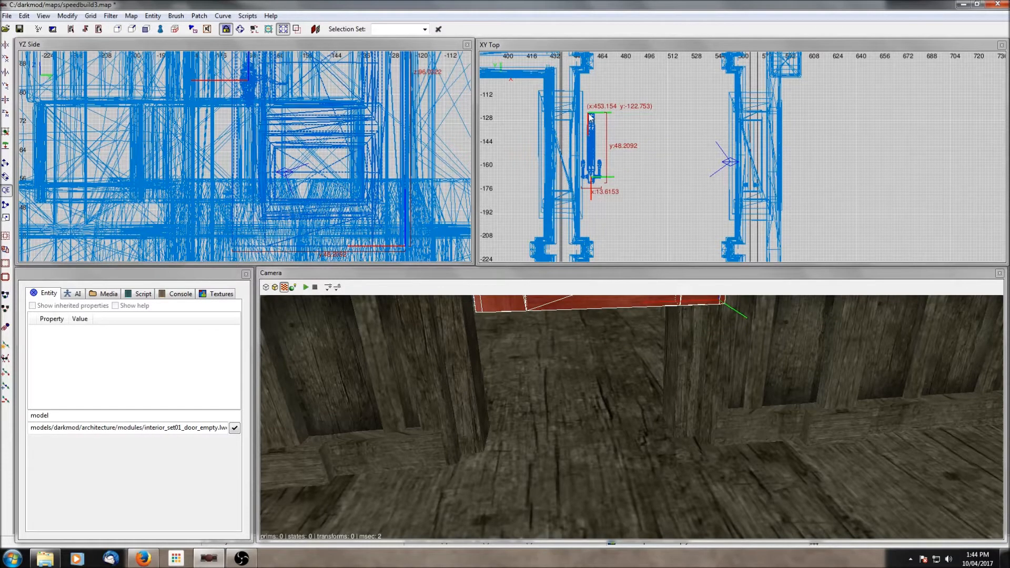
drag(594, 127, 567, 135)
right_drag(695, 423, 690, 379)
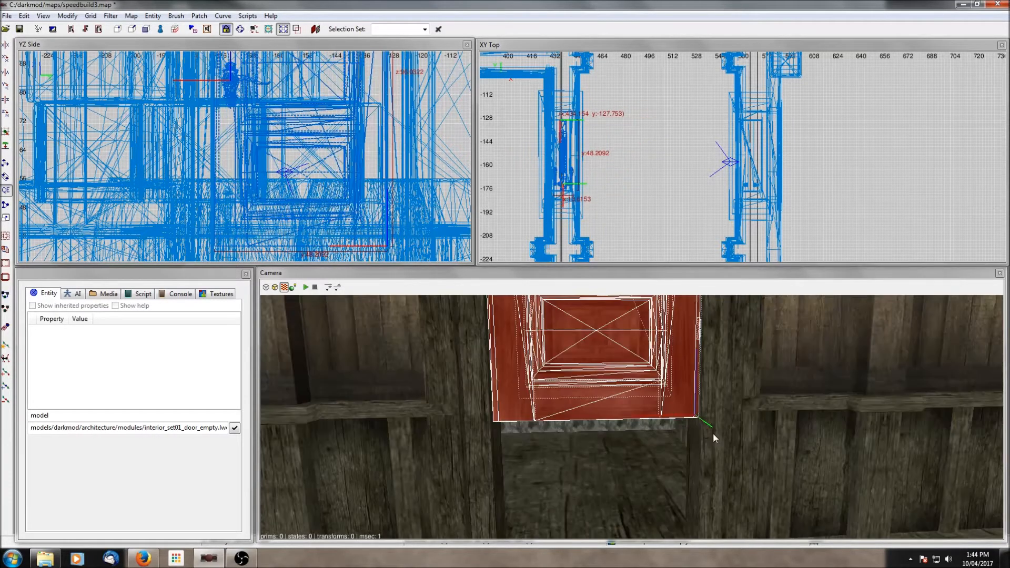
shift+click(712, 458)
- Nudge and drag the door to align it inside the frame in the side view
key(ctrl+shift+h)
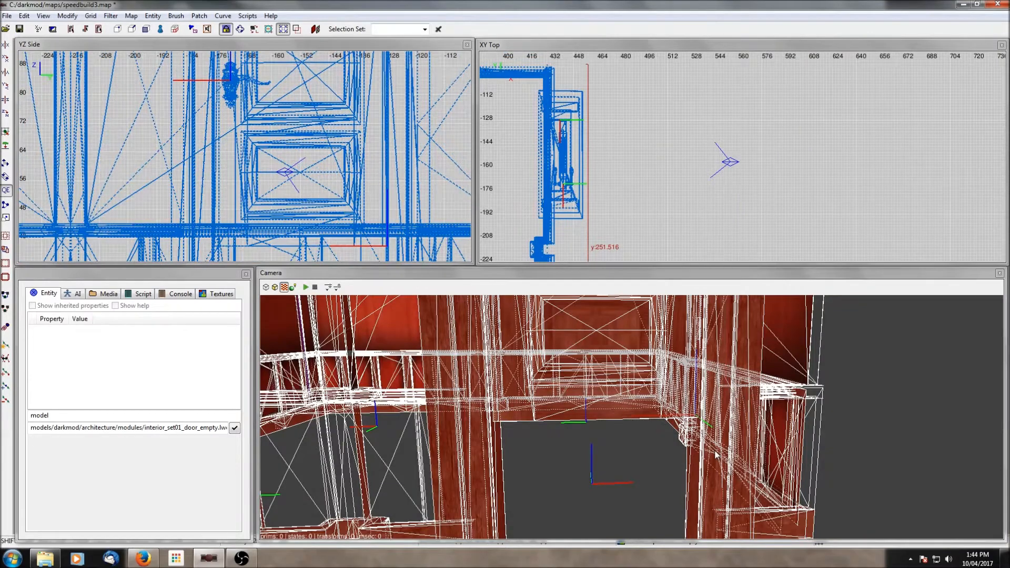
shift+click(716, 454)
scroll(300, 169, down, 5)
drag(277, 117, 278, 164)
scroll(306, 195, up, 4)
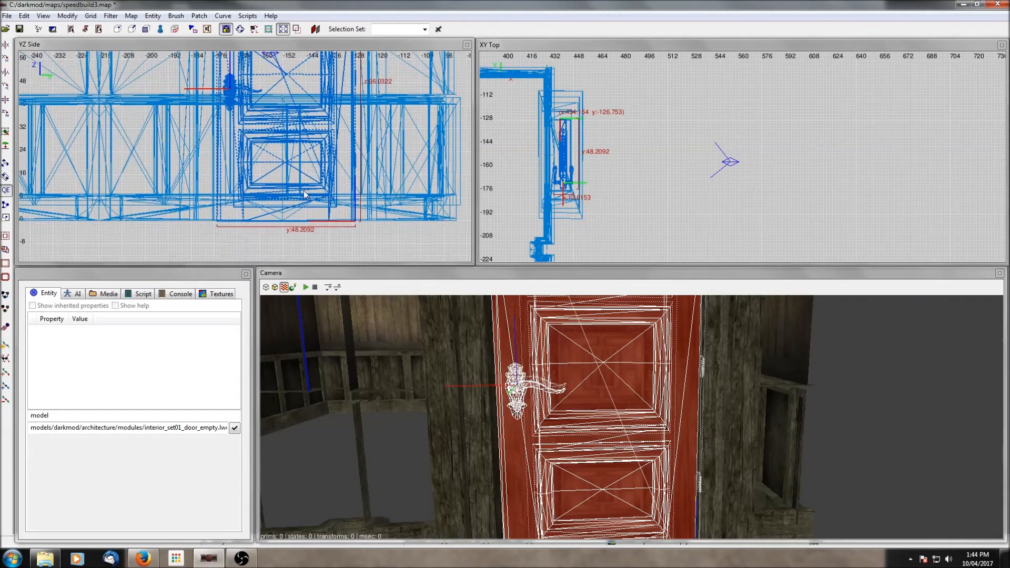
key(alt+Left)
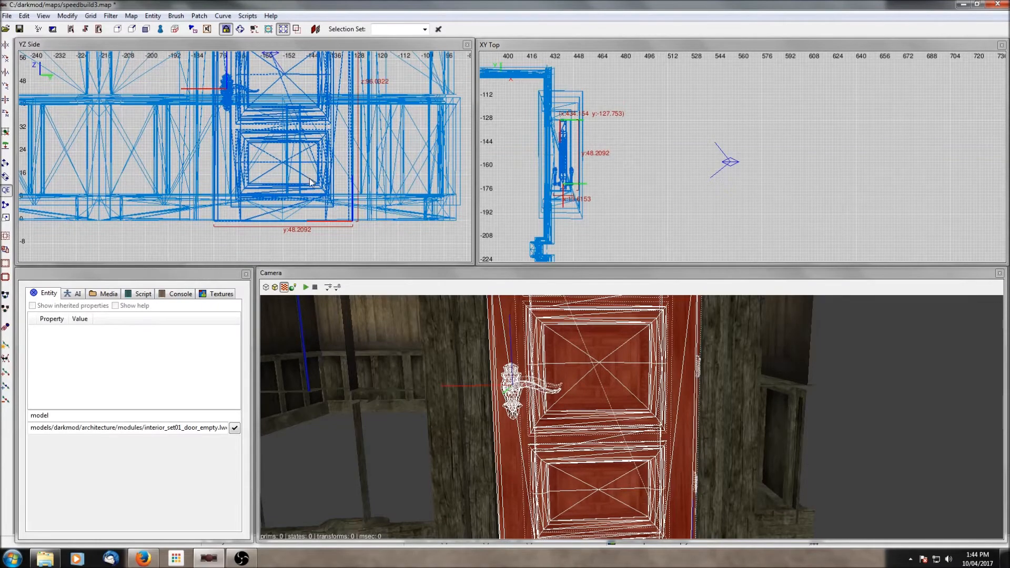
scroll(305, 184, up, 4)
drag(263, 173, 264, 168)
scroll(284, 138, down, 3)
right_drag(289, 129, 289, 169)
scroll(289, 129, up, 1)
right_drag(290, 96, 291, 117)
scroll(290, 116, up, 3)
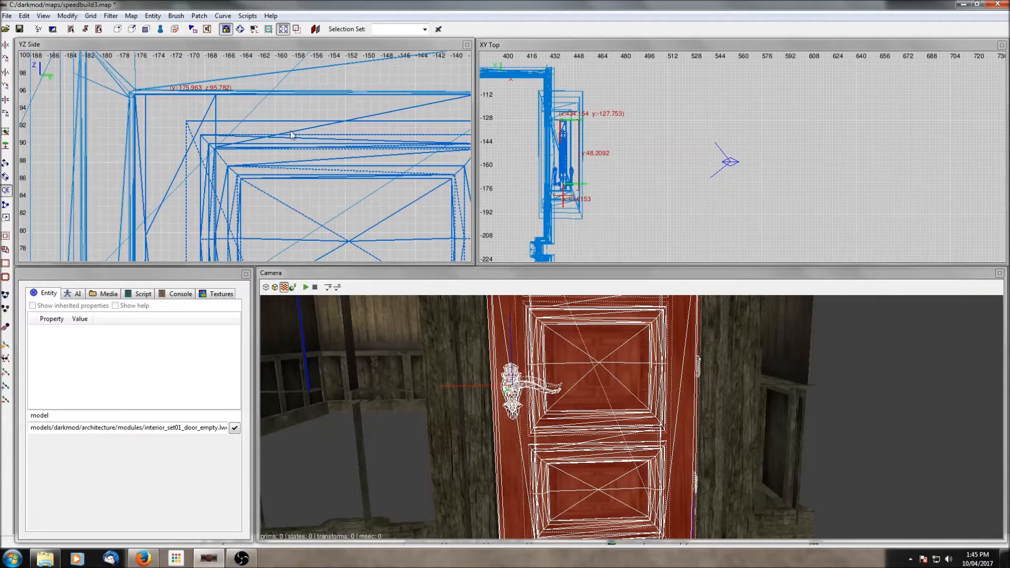
drag(292, 131, 320, 141)
- Set the grid size to 1 and snap the selected door to the grid
click(91, 15)
click(26, 67)
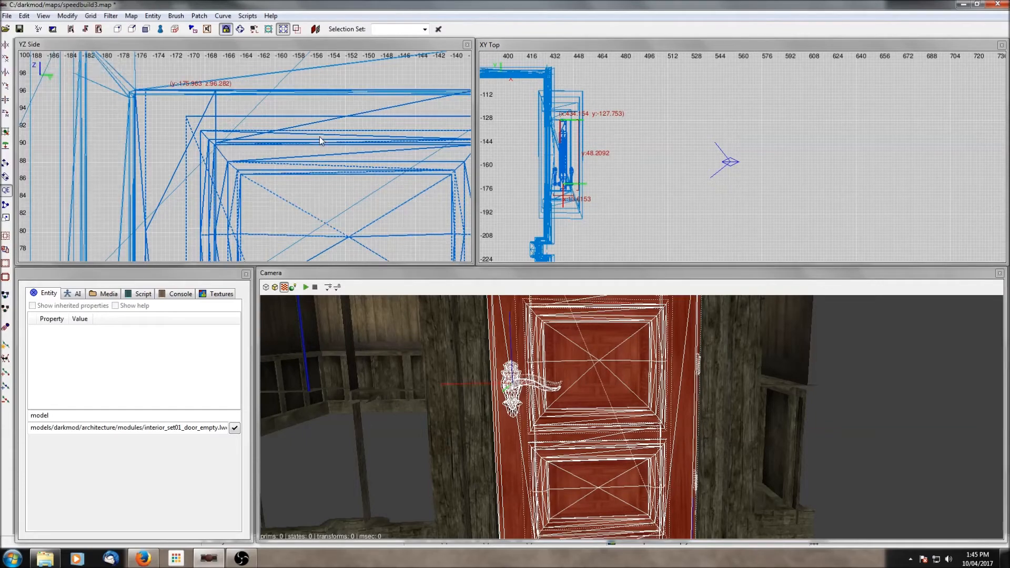
click(90, 16)
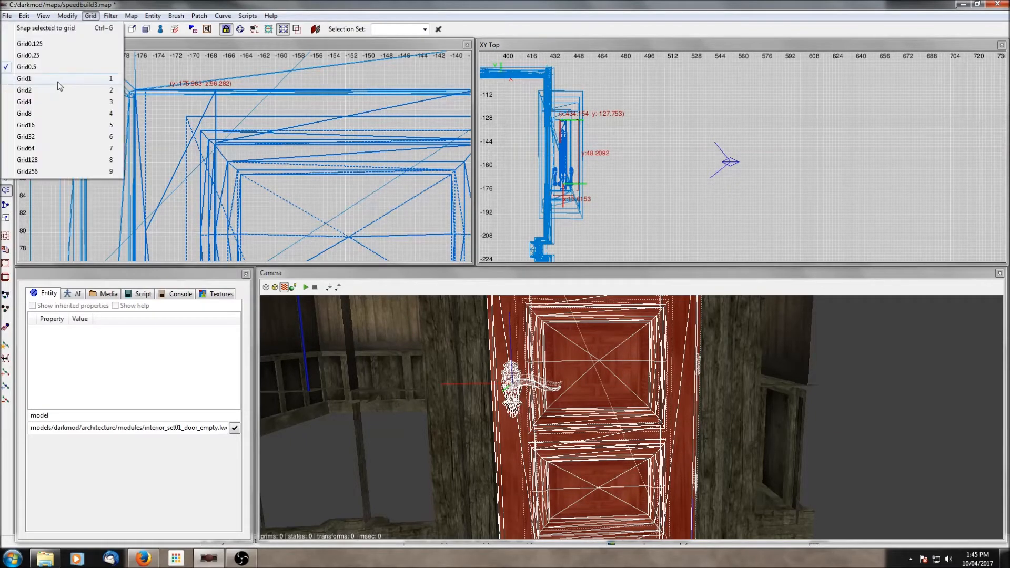
click(61, 82)
key(ctrl+g)
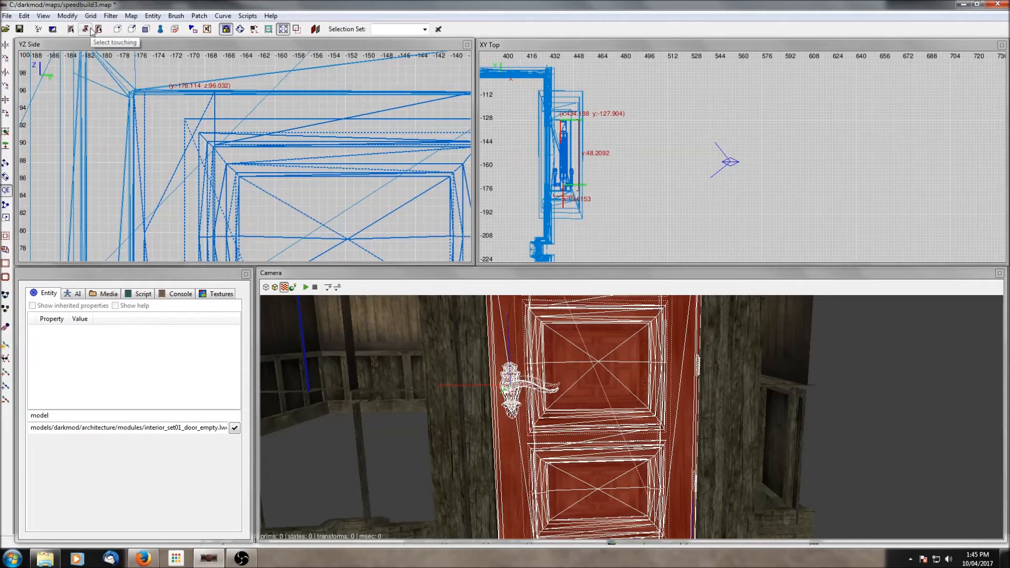
scroll(239, 150, down, 4)
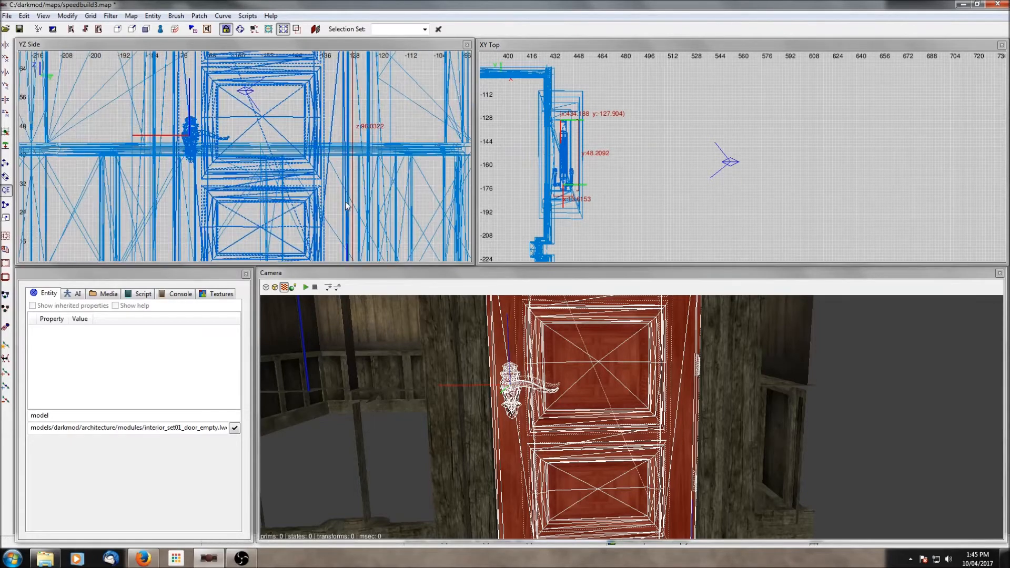
- Nudge the door slightly sideways to seat it inside the frame in the top view
scroll(582, 163, up, 4)
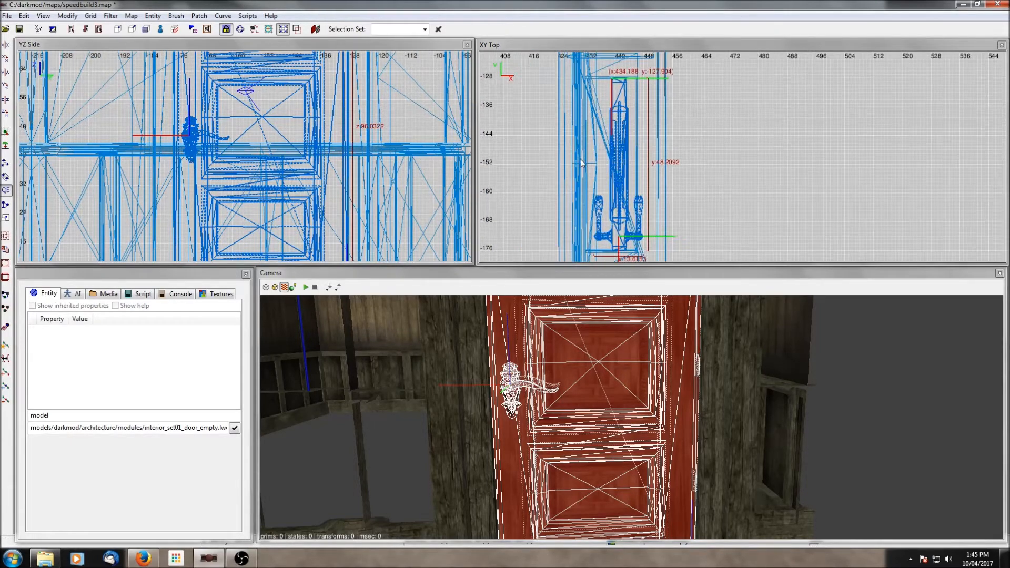
drag(616, 134, 609, 134)
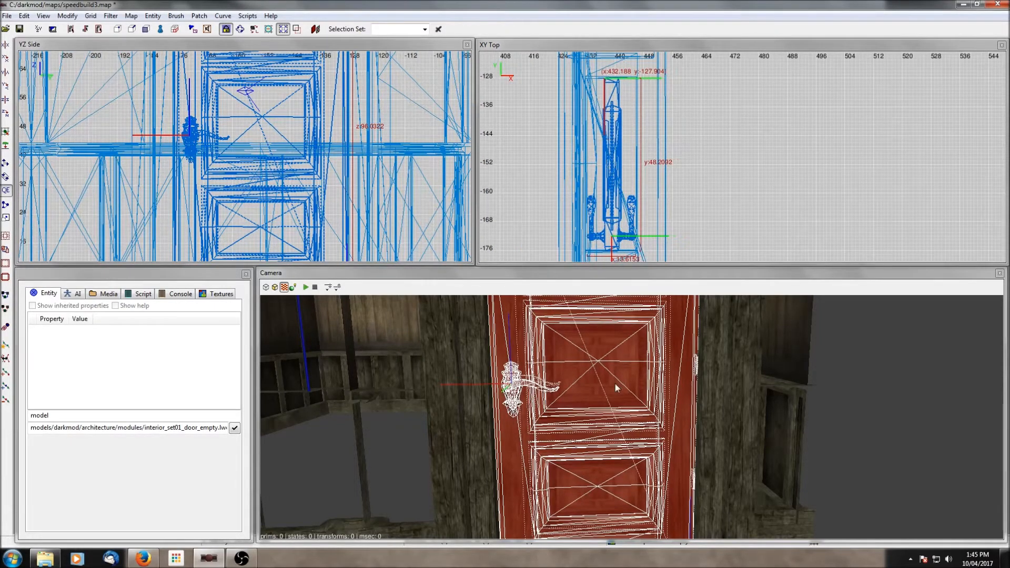
scroll(636, 390, down, 2)
scroll(630, 396, down, 3)
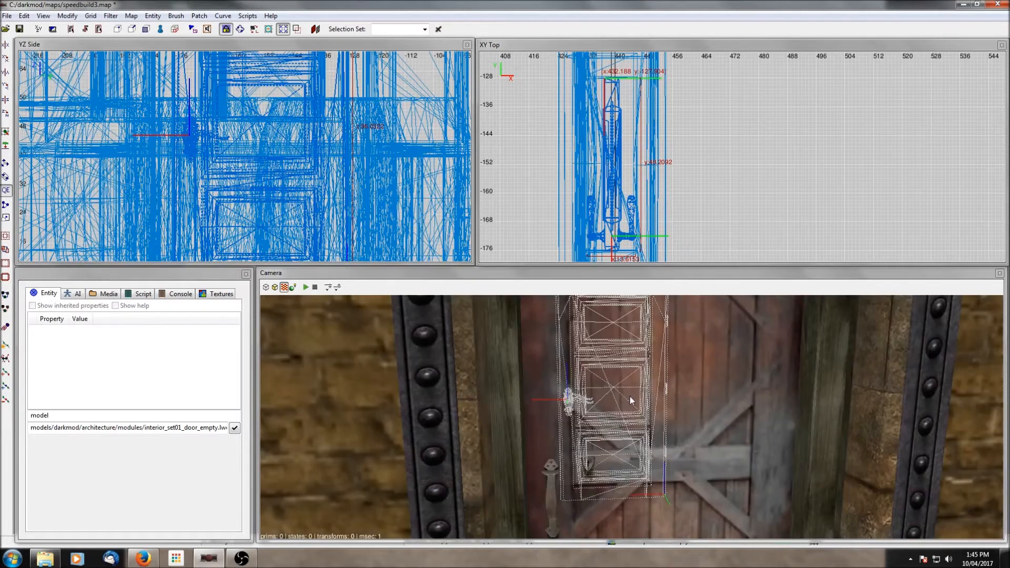
scroll(630, 396, down, 3)
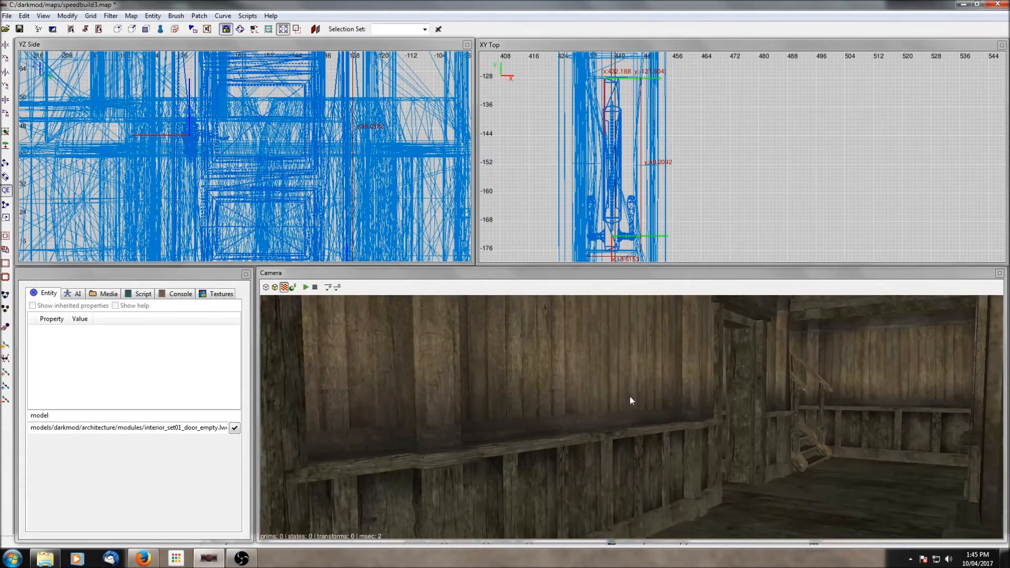
- Clone the door and move the copy into the doorway at the far end of the hall, aligning it in the top view
scroll(632, 175, down, 8)
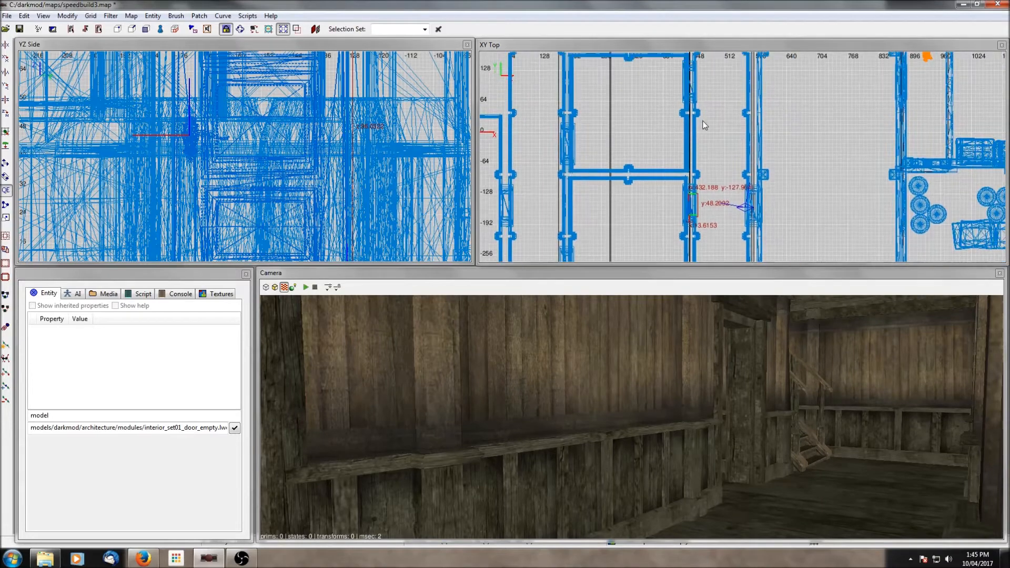
click(6, 164)
drag(695, 224, 699, 95)
scroll(671, 138, up, 6)
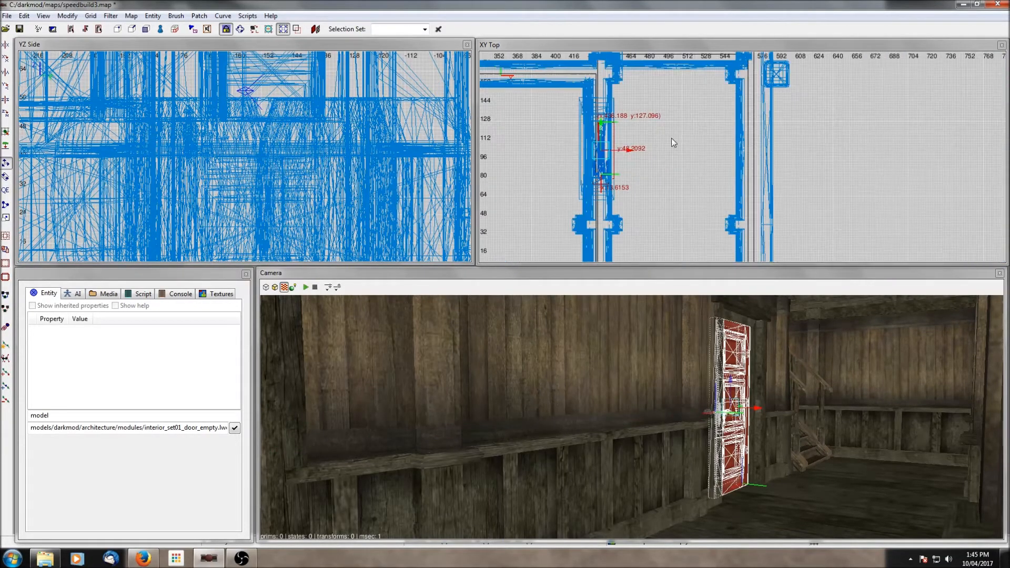
scroll(652, 143, up, 4)
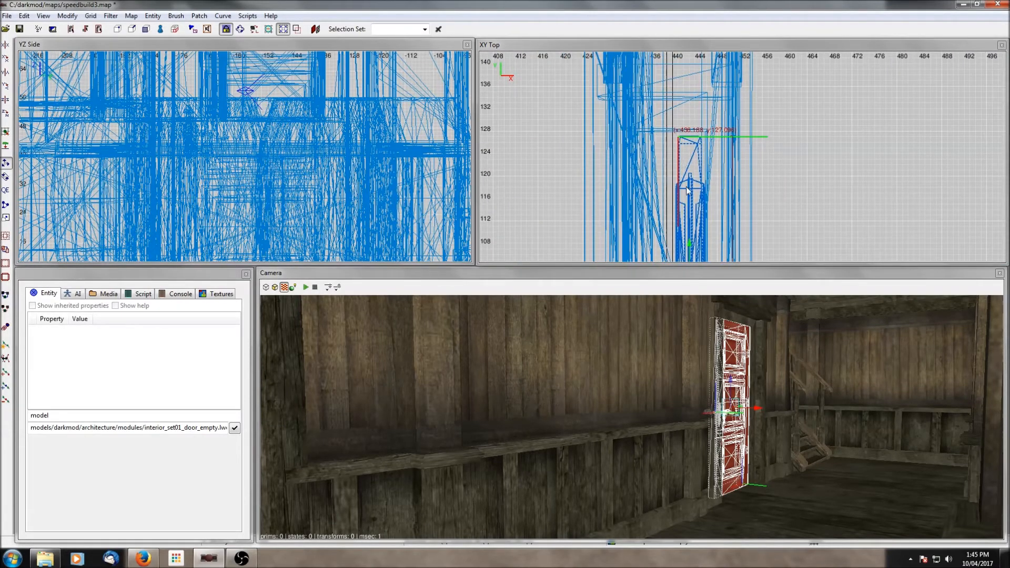
drag(688, 244, 690, 240)
scroll(781, 124, down, 3)
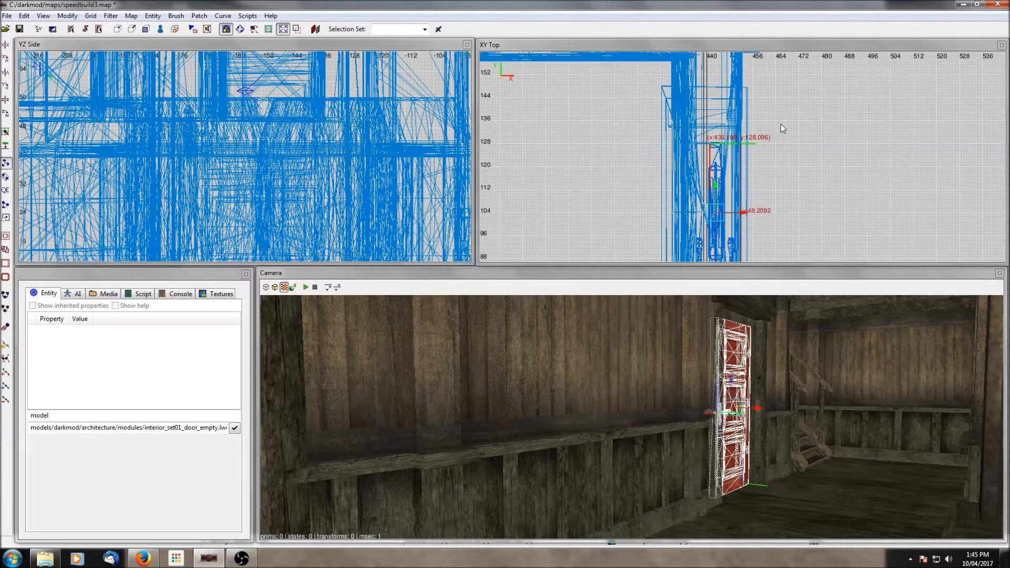
right_drag(777, 169, 774, 94)
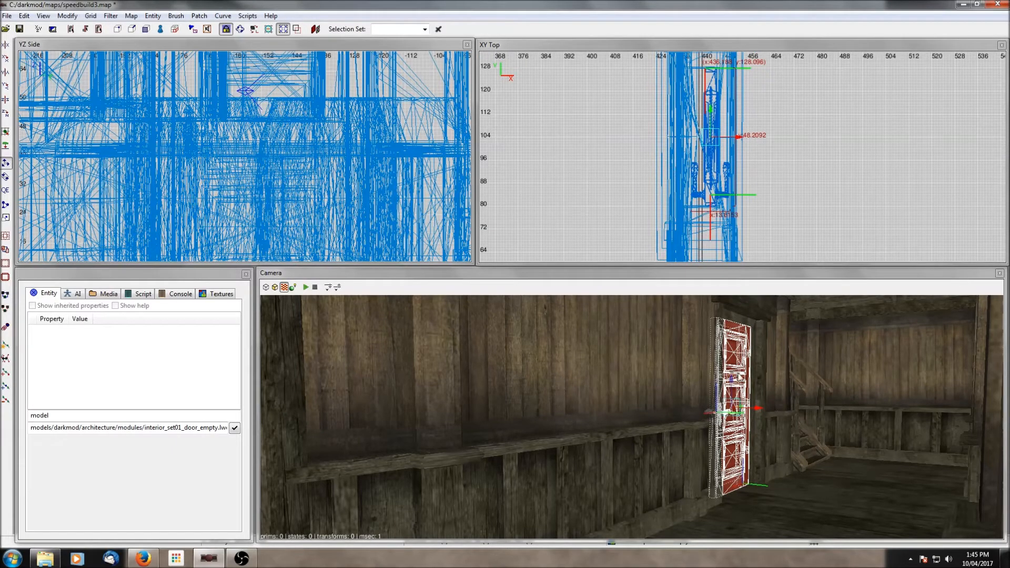
key(Escape)
- Open the Layers dialog and hide the Default layer
right_click(781, 416)
scroll(781, 416, up, 5)
right_click(781, 416)
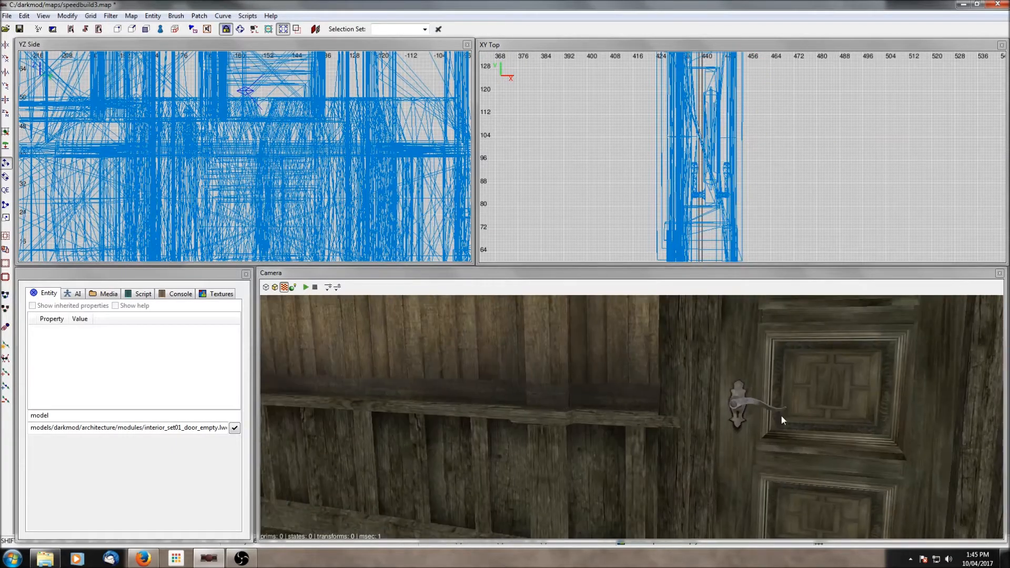
right_click(781, 416)
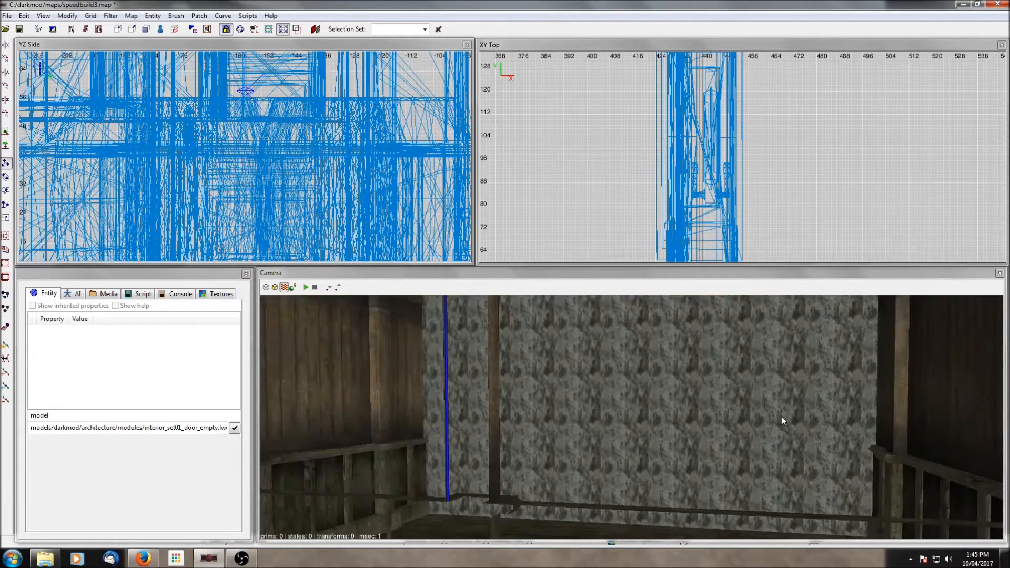
scroll(781, 416, up, 4)
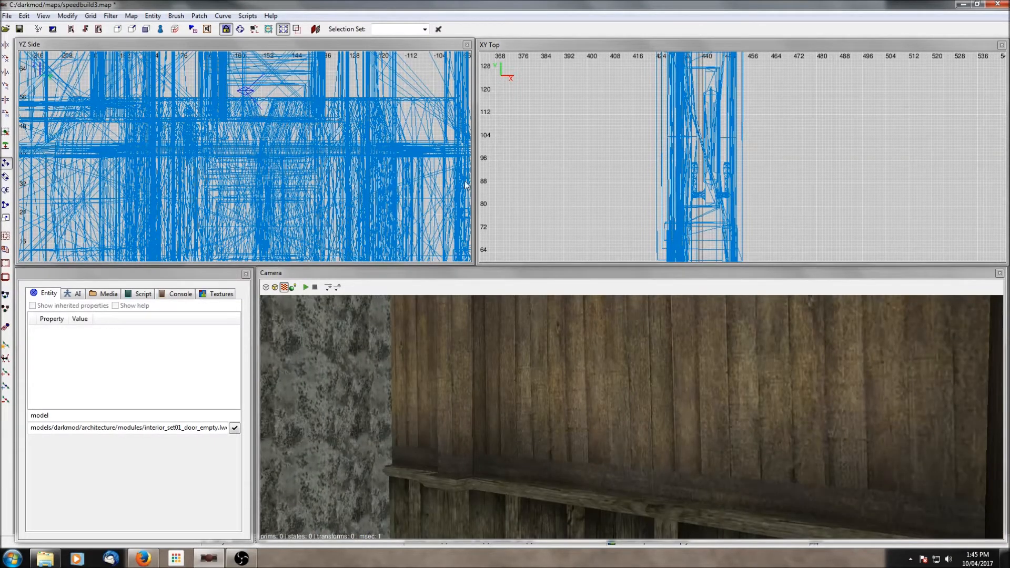
click(52, 33)
click(71, 168)
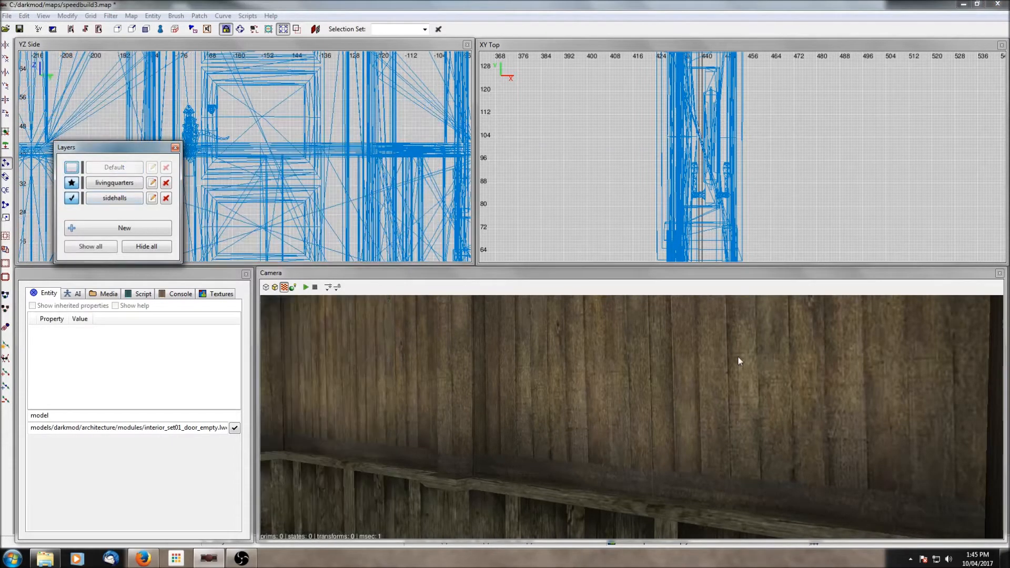
- Fly the camera through the side hall to inspect the remaining doorways
key(Up)
key(Right)
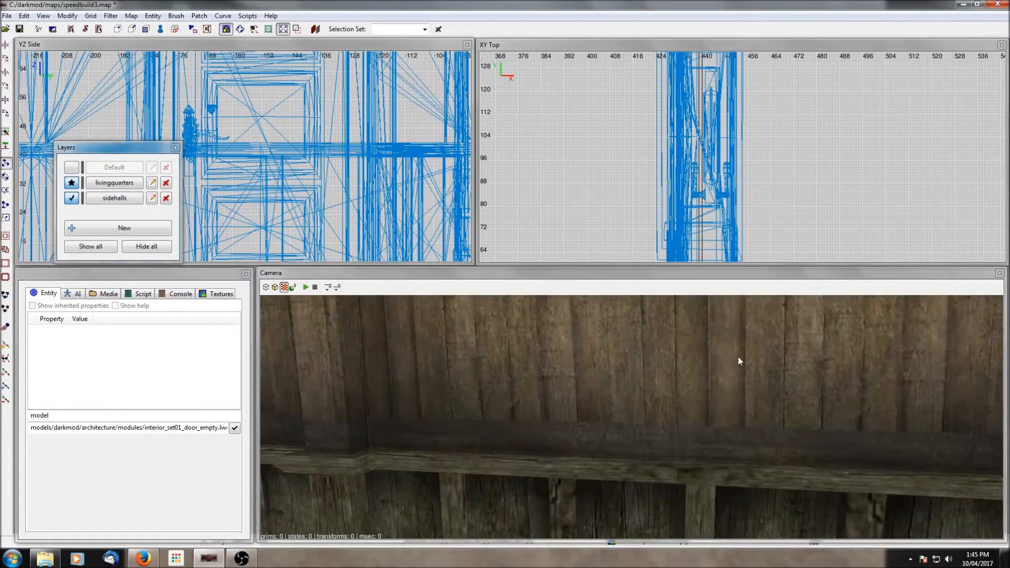
key(Left)
key(Right)
key(Up)
key(Left)
key(Down)
key(Right)
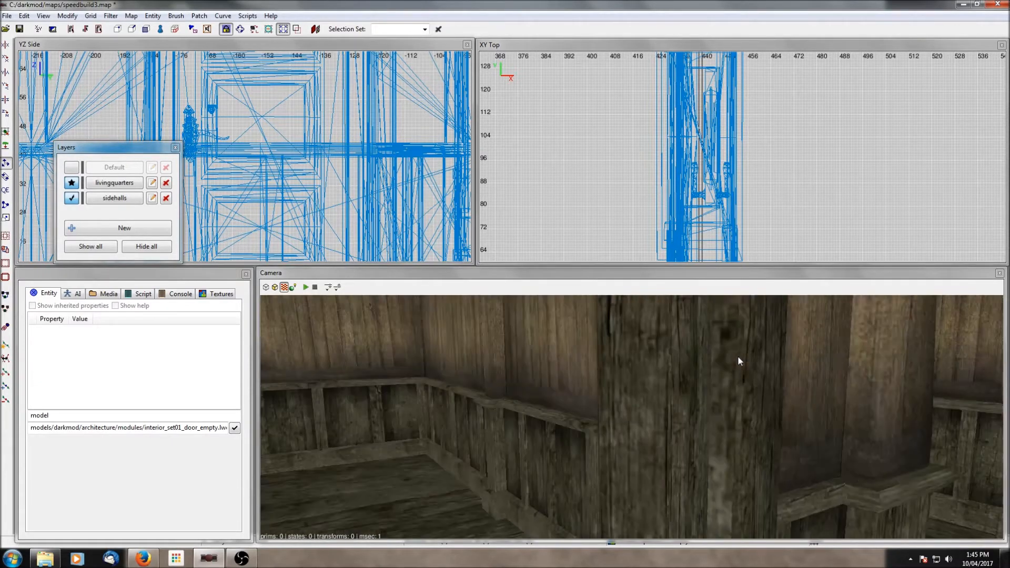
key(Left)
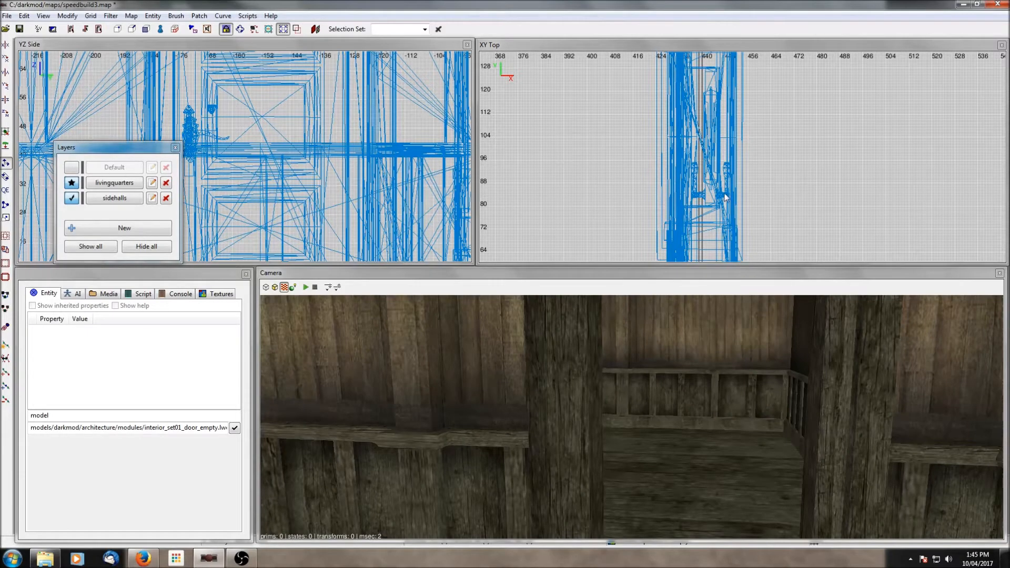
shift+click(710, 149)
key(Escape)
scroll(677, 164, down, 8)
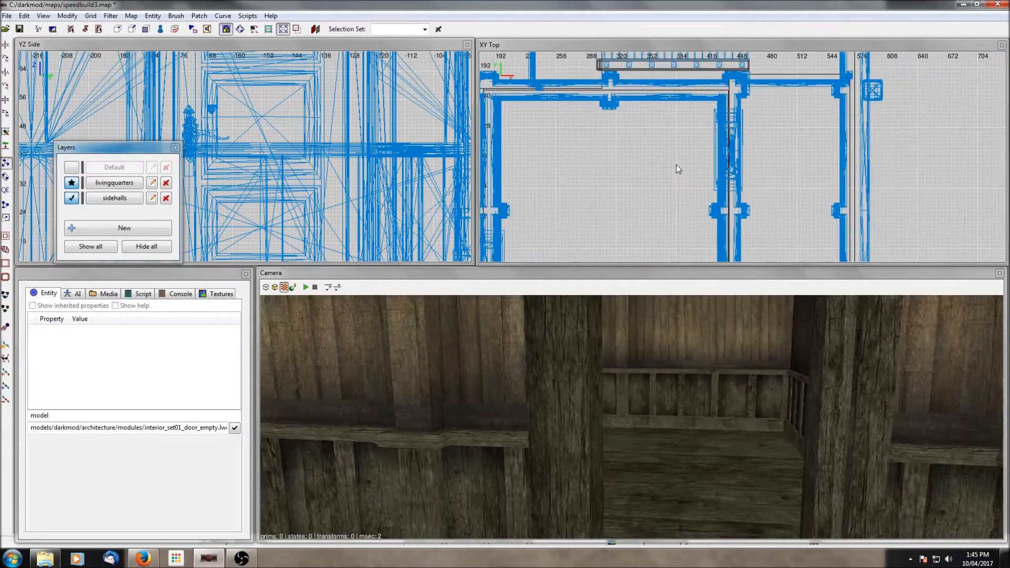
- Insert the set01_96x48_door01_left.pfb door prefab in the top view
right_click(744, 161)
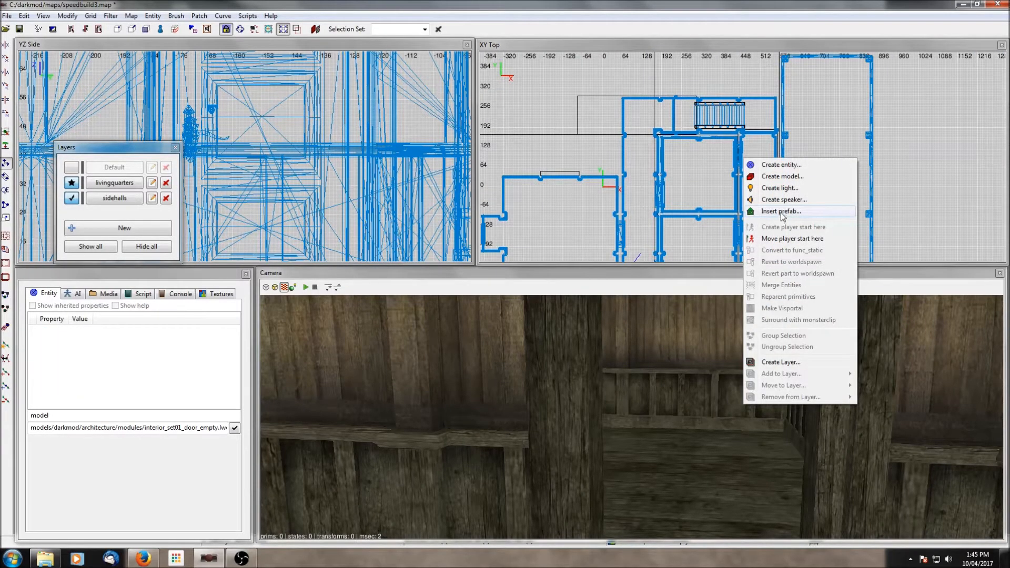
click(781, 211)
click(206, 282)
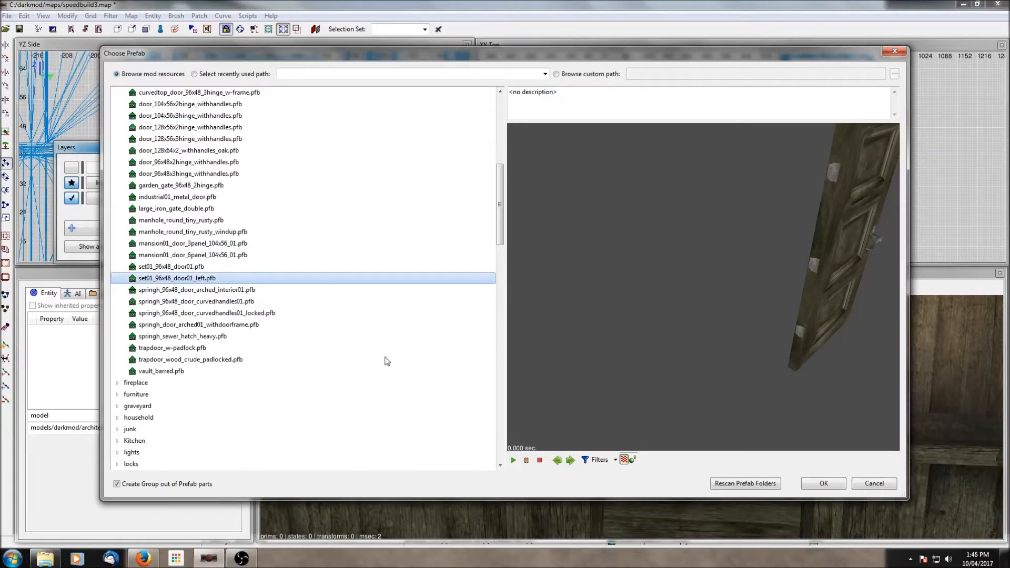
click(805, 483)
- Hide the unselected geometry and move the new door into the doorway on the room's east wall
scroll(290, 156, down, 8)
scroll(348, 142, down, 1)
drag(345, 116, 346, 92)
scroll(345, 94, up, 3)
right_drag(345, 95, 295, 125)
shift+click(573, 379)
key(ctrl+shift+h)
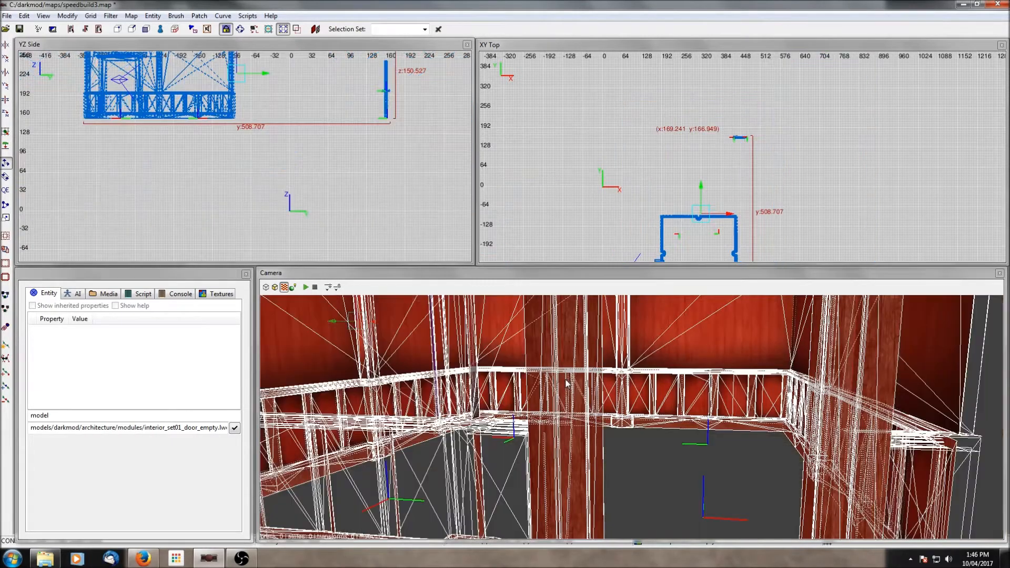
shift+click(569, 378)
drag(740, 122, 772, 218)
right_drag(772, 216, 777, 102)
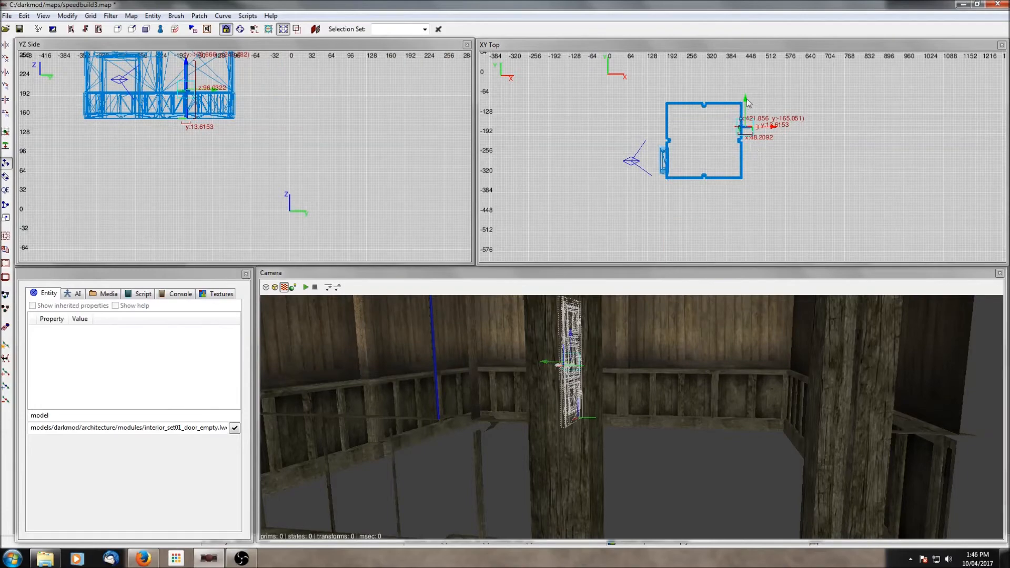
drag(746, 92, 746, 133)
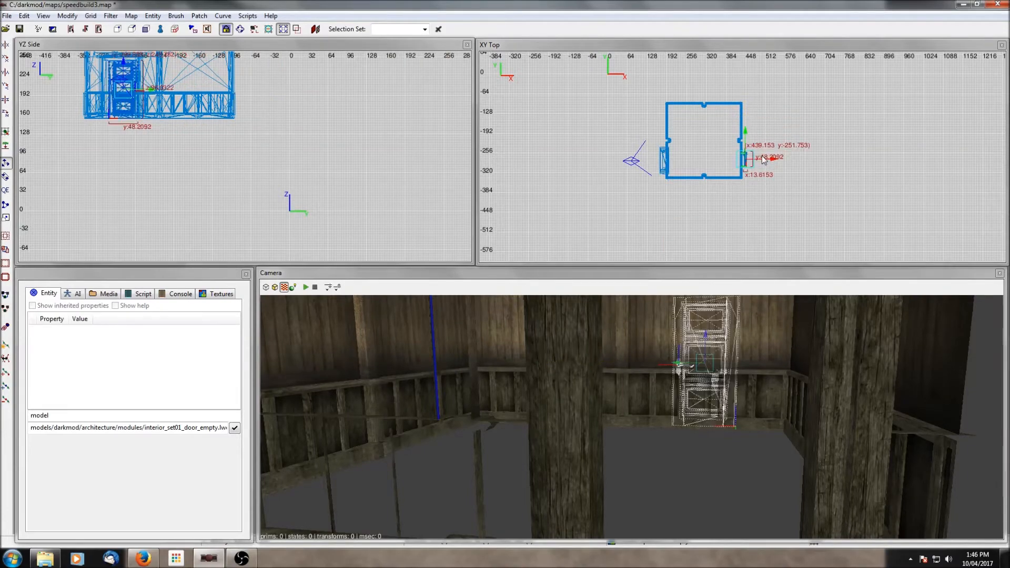
drag(733, 157, 697, 159)
- Align the new door inside its door frame in the zoomed top view
scroll(697, 160, up, 10)
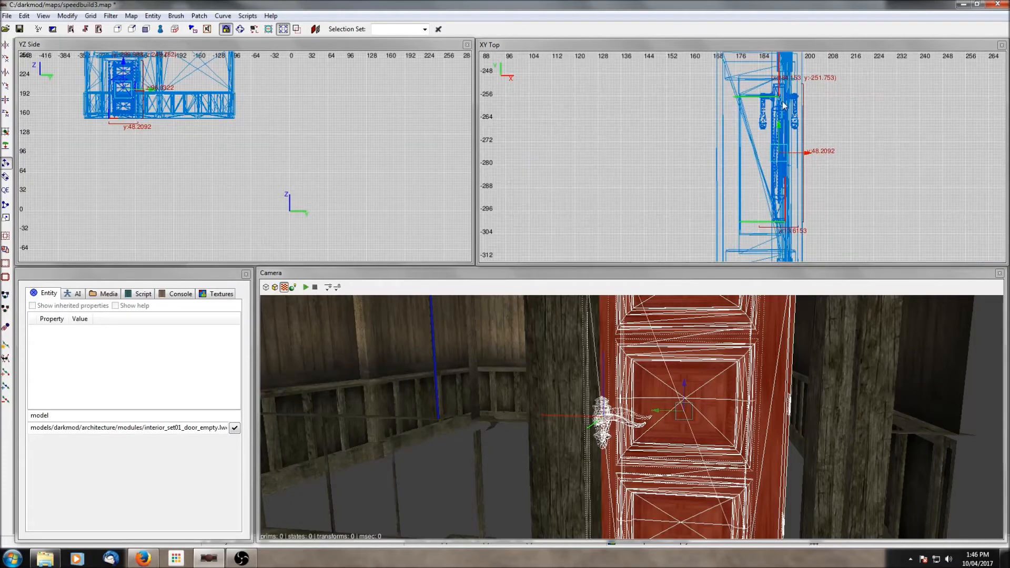
drag(786, 111, 763, 134)
right_drag(767, 130, 716, 79)
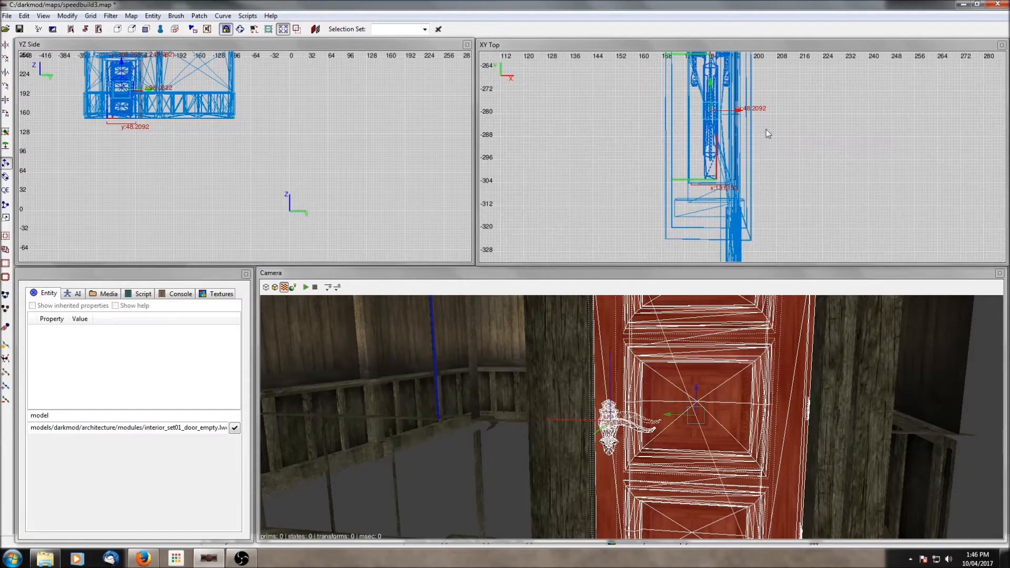
drag(712, 84, 713, 88)
right_drag(765, 78, 766, 103)
scroll(245, 94, down, 1)
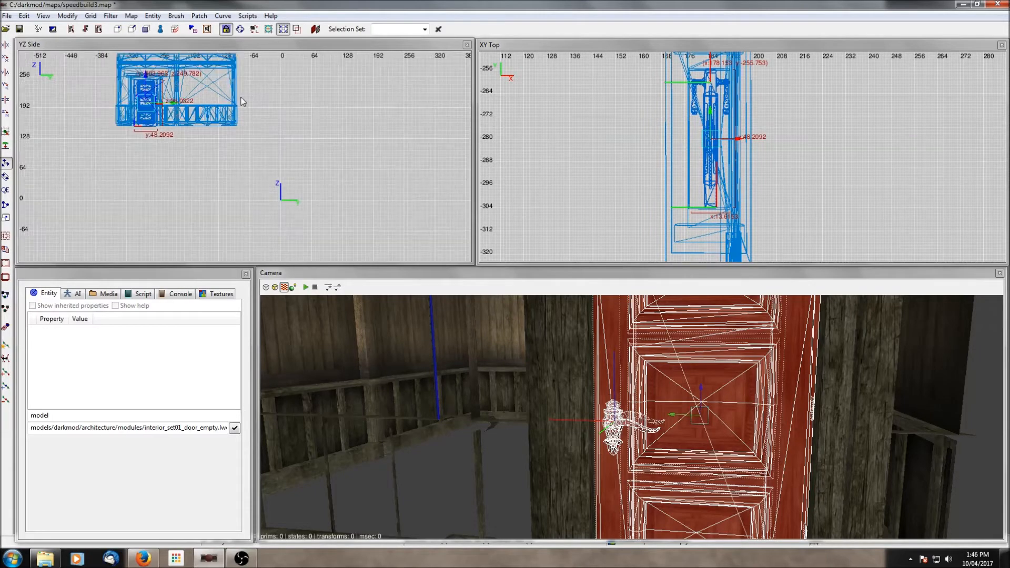
right_drag(242, 90, 302, 146)
drag(243, 94, 243, 93)
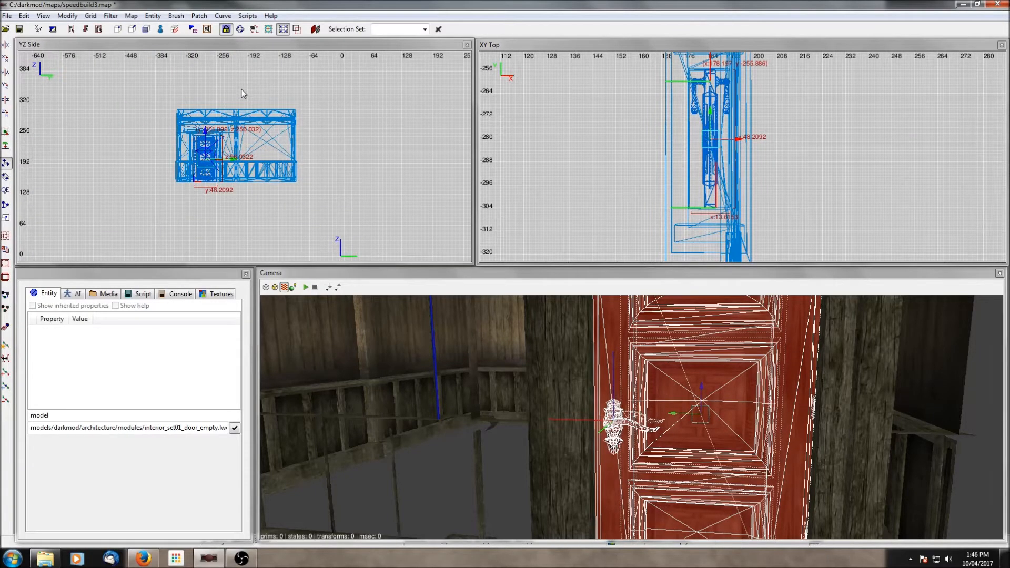
scroll(710, 111, up, 4)
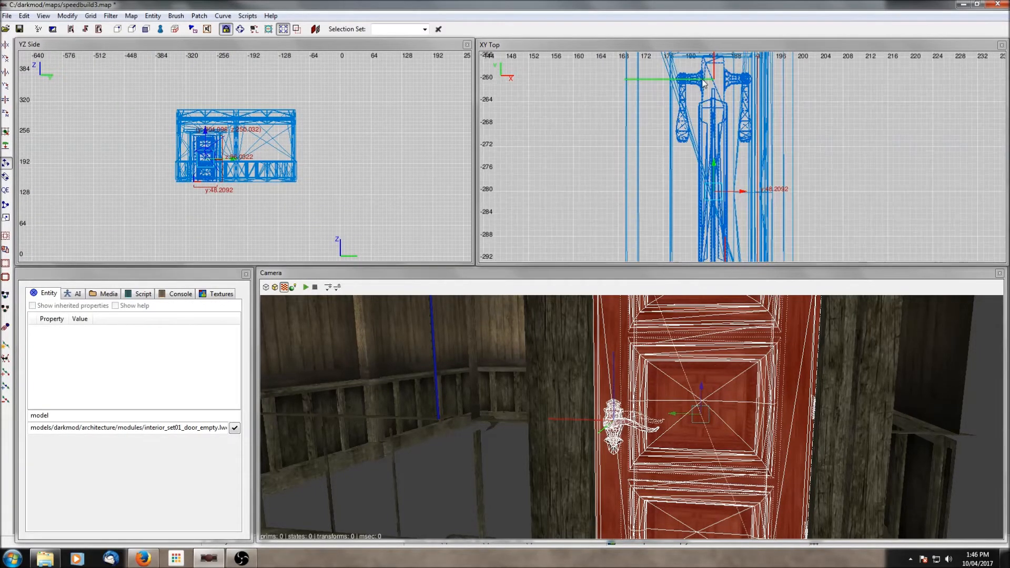
scroll(704, 82, up, 2)
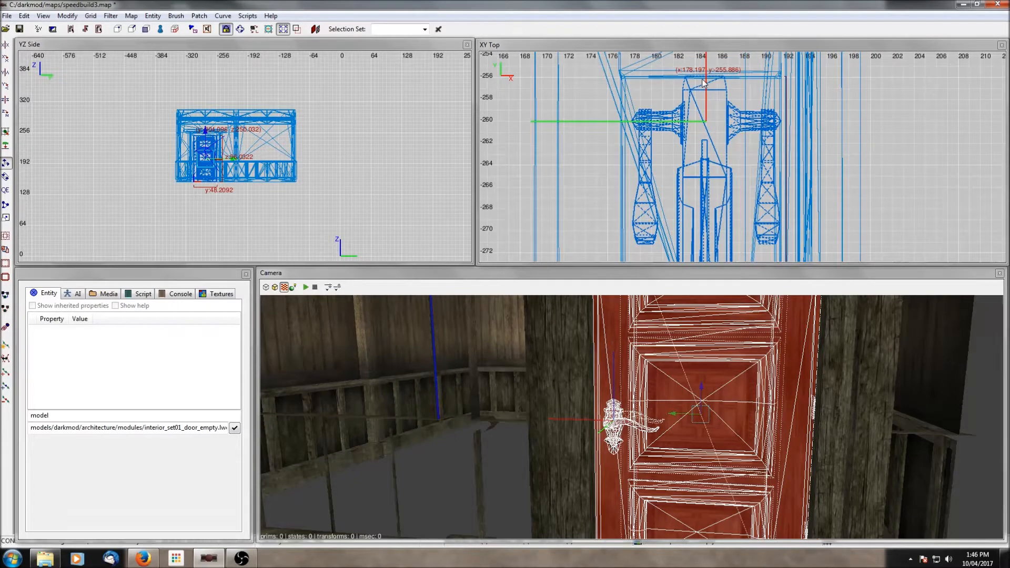
key(ctrl+z)
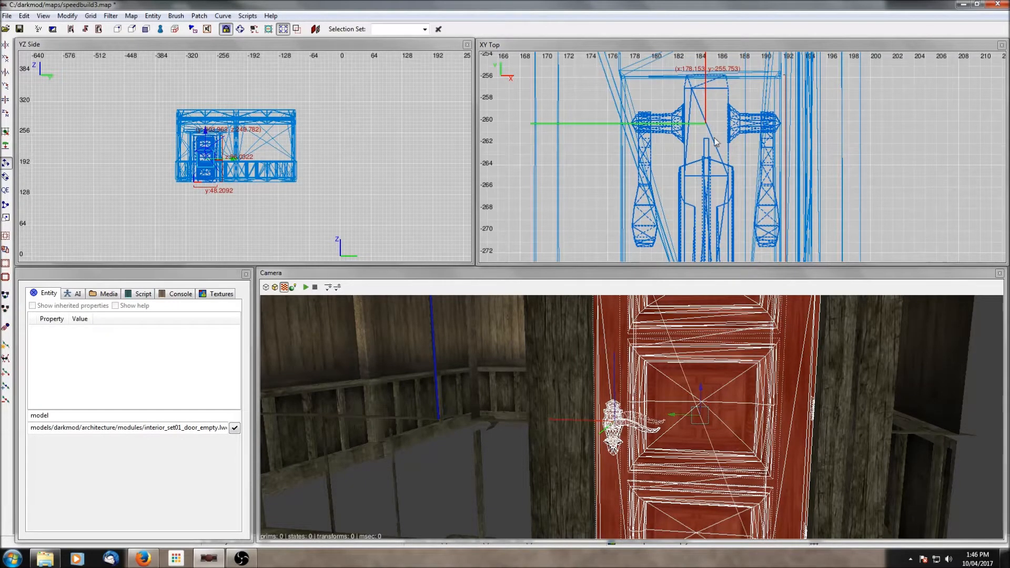
- Show all the hidden geometry again
scroll(714, 141, down, 3)
right_drag(729, 191, 721, 162)
scroll(688, 177, up, 2)
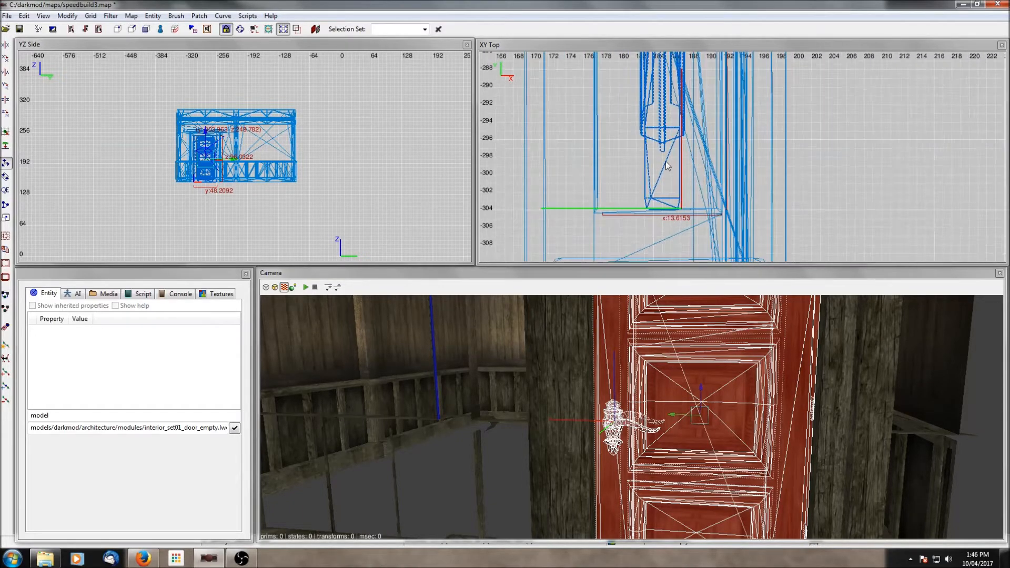
key(shift+h)
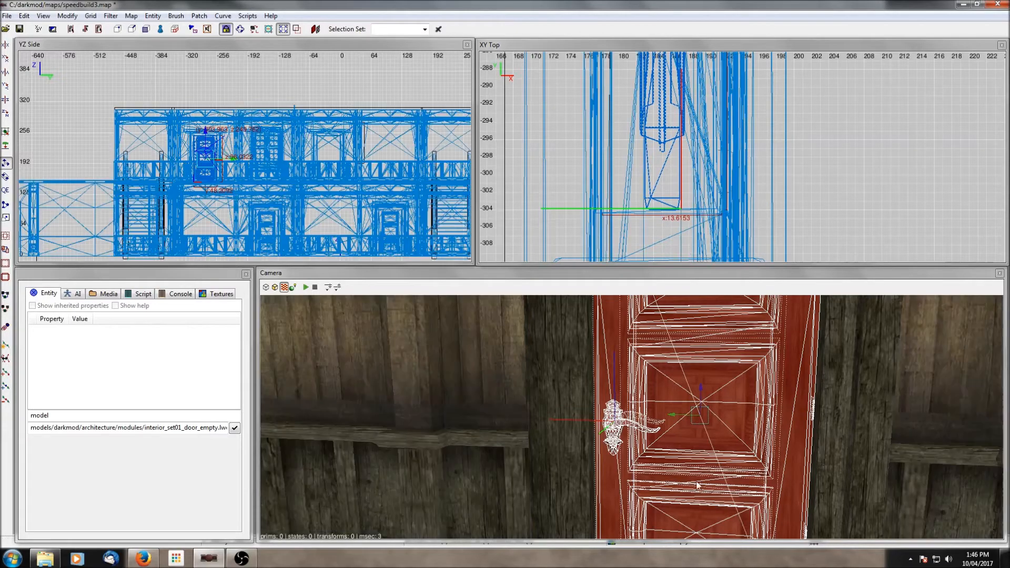
- Select the door, duplicate it and move the copy into the next doorway along the hall
right_click(698, 485)
right_click(685, 489)
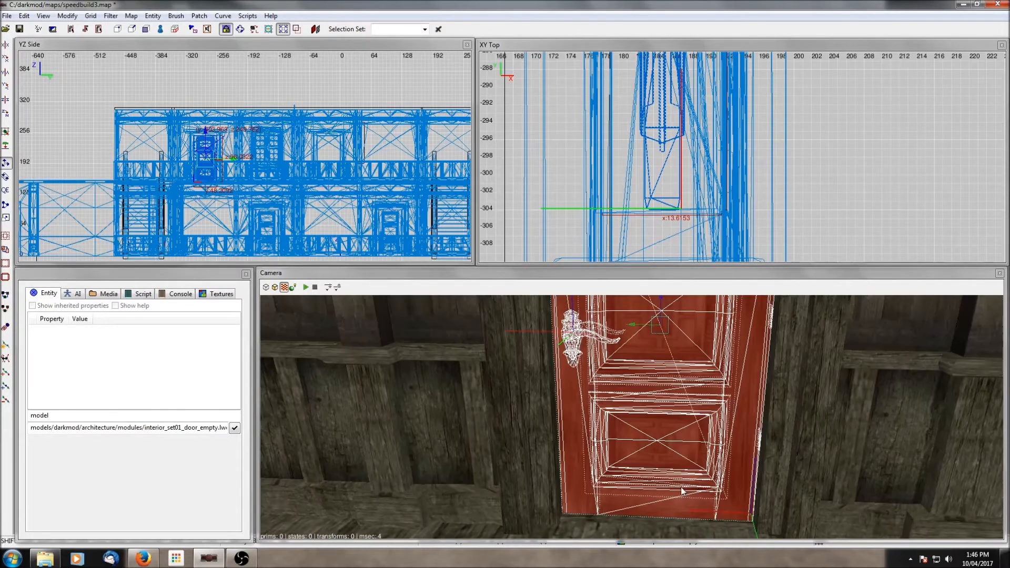
shift+click(701, 483)
shift+click(655, 408)
scroll(706, 142, down, 14)
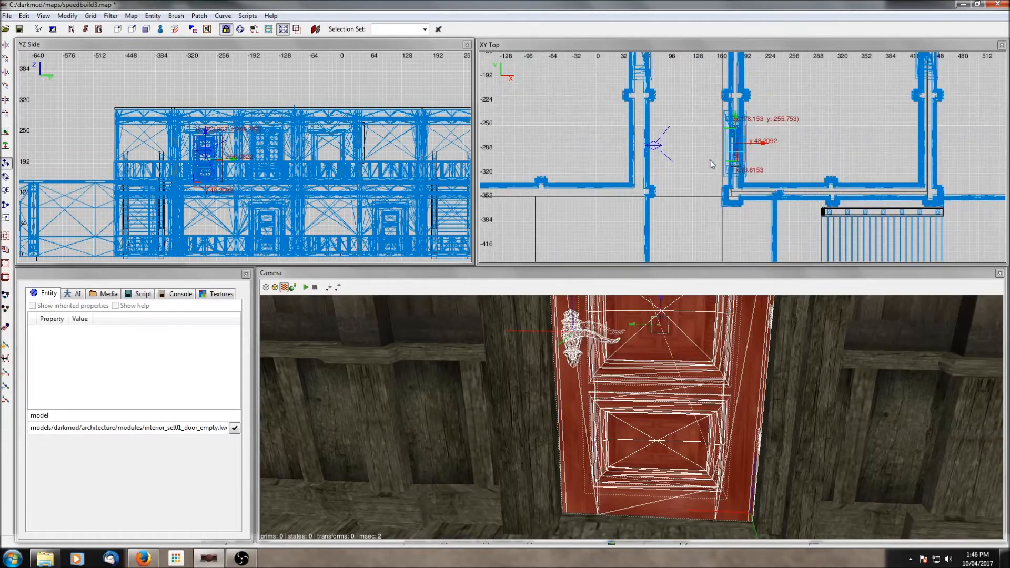
right_drag(737, 148, 733, 211)
drag(736, 187, 735, 90)
scroll(748, 91, up, 7)
right_drag(764, 87, 790, 114)
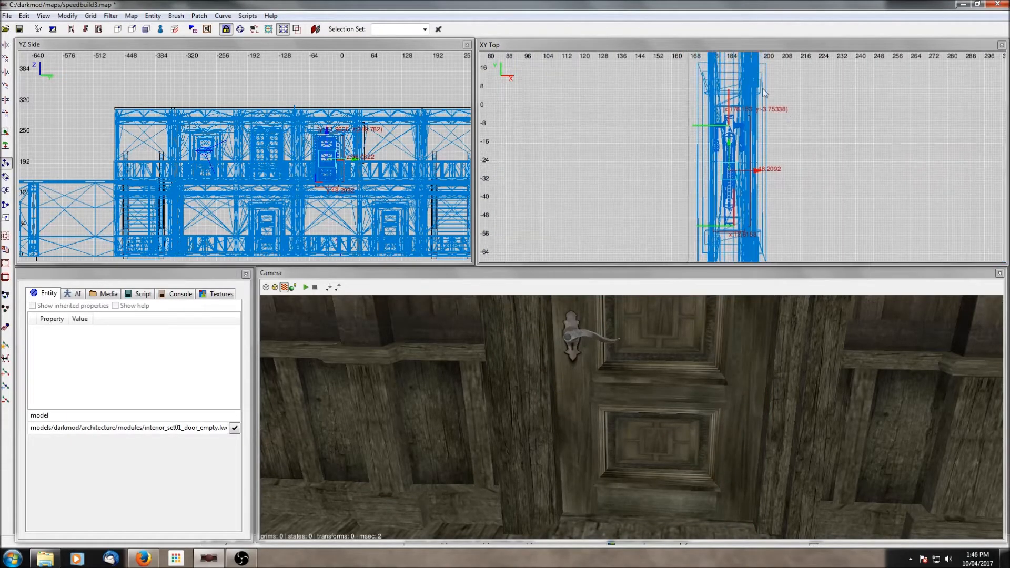
- Align the copied door with its doorway in the zoomed top view
drag(729, 152, 729, 146)
scroll(748, 117, up, 3)
scroll(750, 123, up, 2)
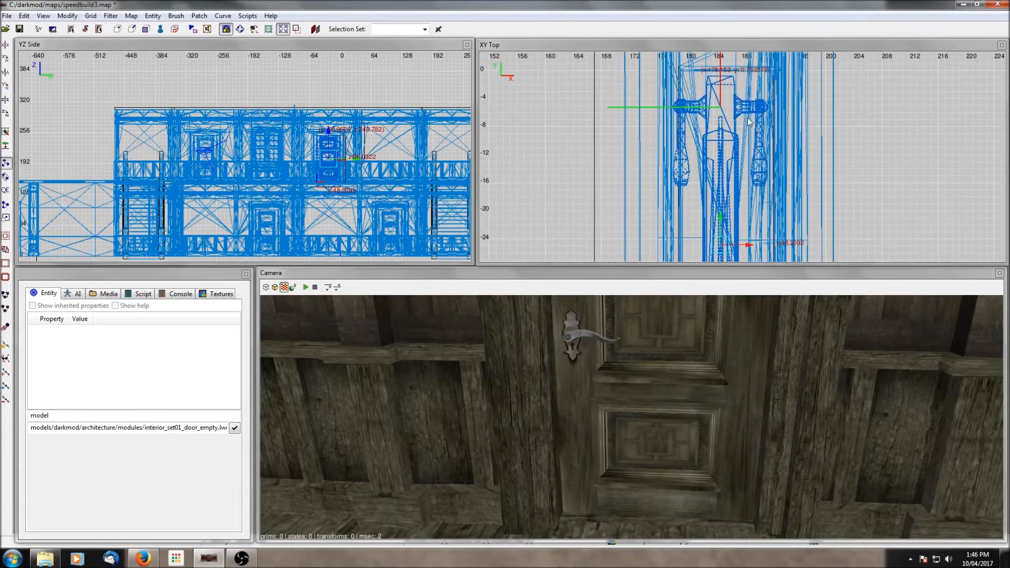
scroll(736, 222, down, 3)
scroll(741, 223, up, 5)
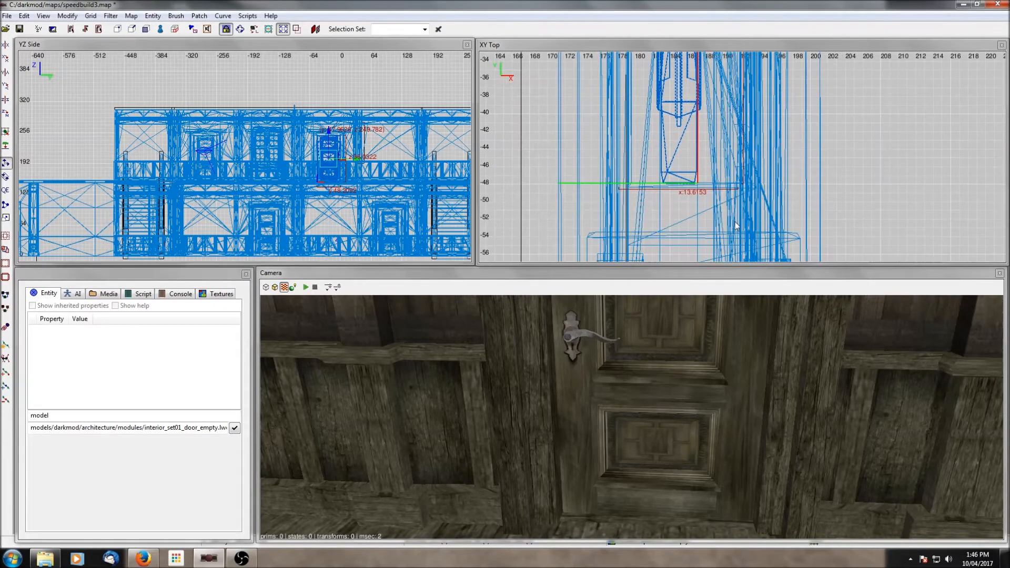
right_click(736, 223)
click(699, 192)
- Fly the camera along the upper hall to inspect the placed doors
right_click(632, 353)
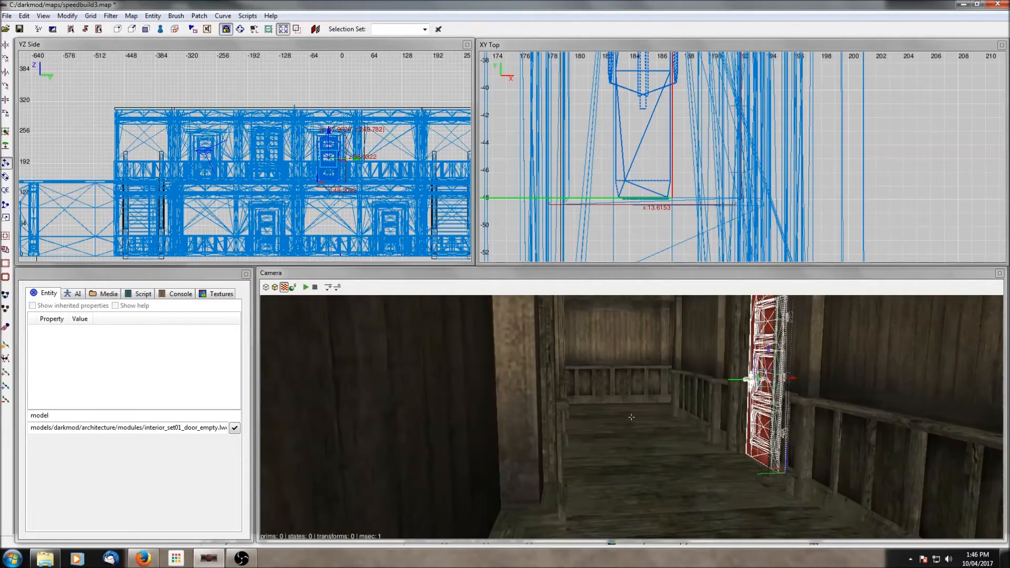
right_click(633, 353)
key(Escape)
right_click(633, 353)
scroll(633, 353, up, 2)
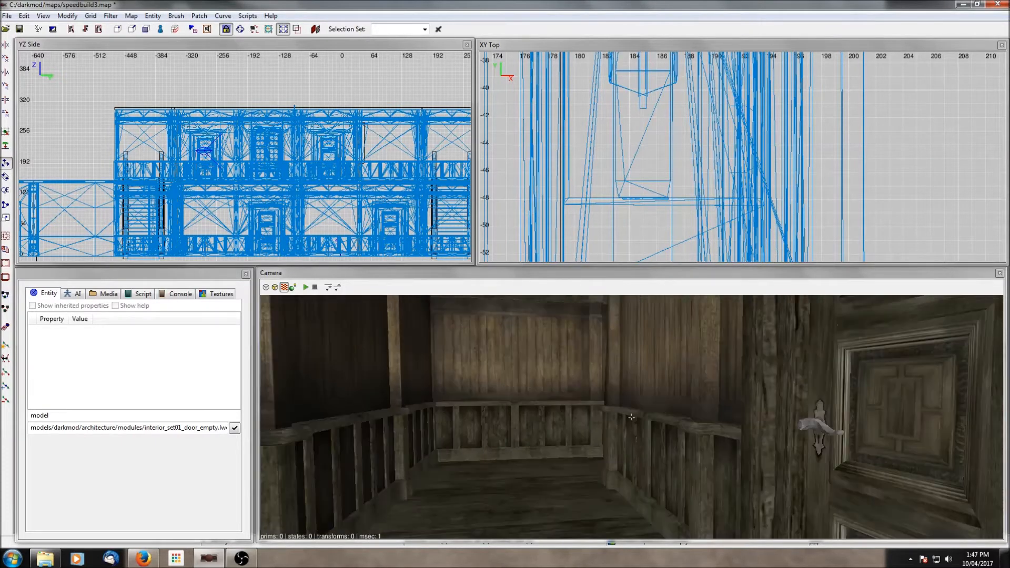
shift+click(633, 352)
right_click(632, 353)
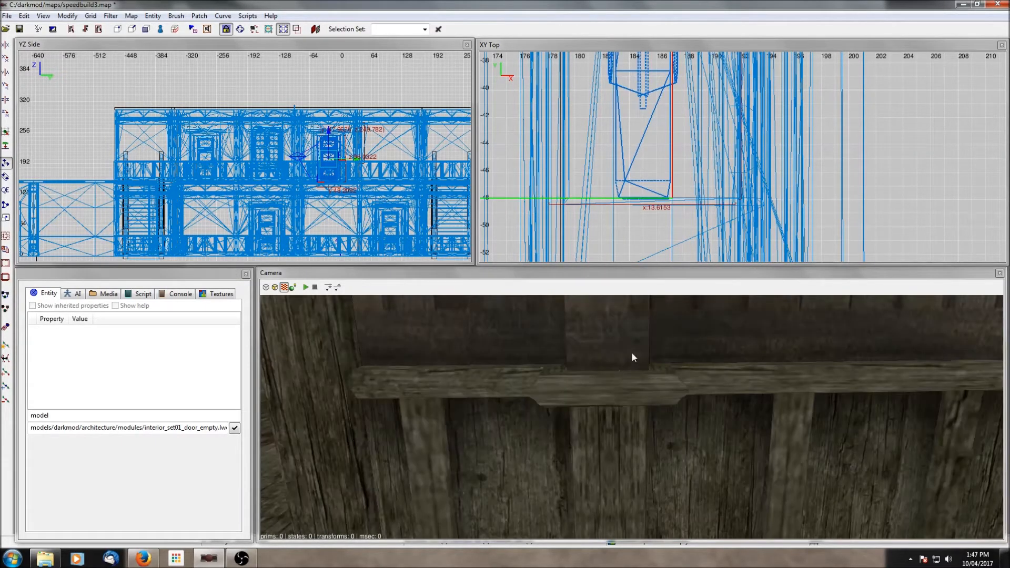
right_click(632, 353)
right_click(632, 353)
- Select the next door frame along the hall and hide all unselected geometry
shift+click(510, 384)
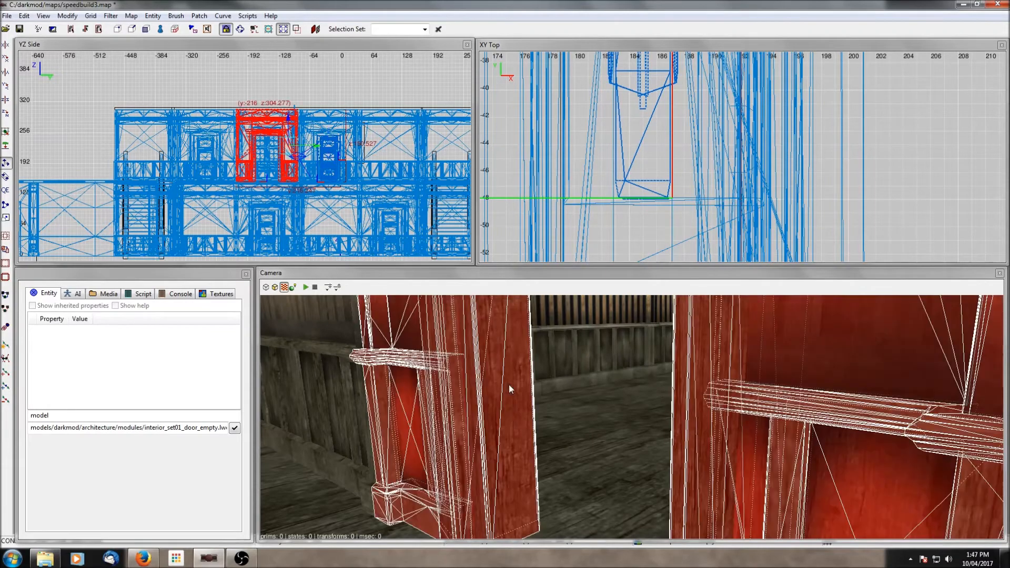
key(ctrl+shift+h)
shift+click(510, 384)
scroll(631, 144, down, 6)
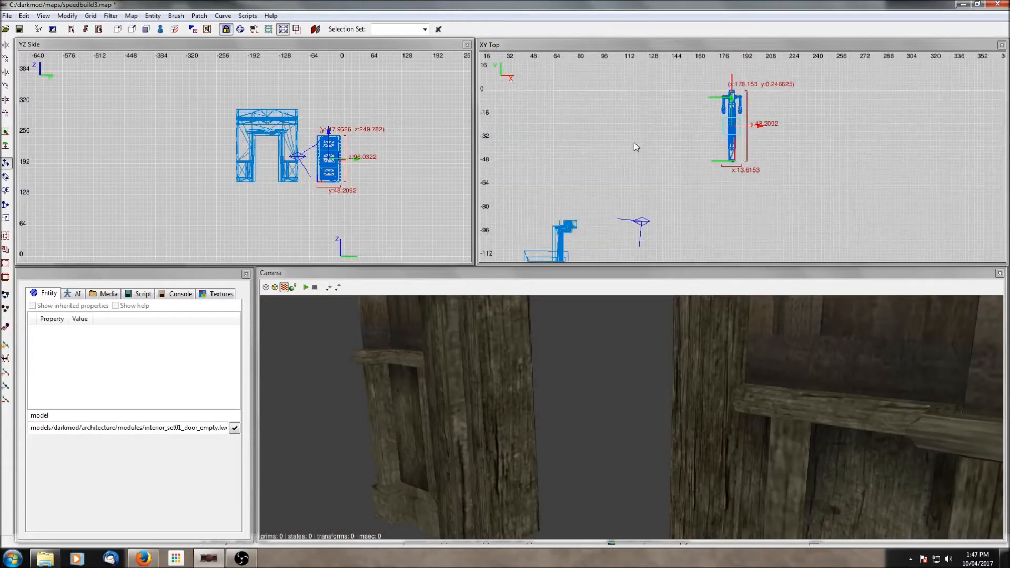
- Duplicate the door and move the copy into the isolated door frame
click(4, 189)
key(space)
mouse_move(734, 79)
mouse_down()
mouse_move(668, 137)
mouse_move(627, 200)
mouse_up()
right_drag(627, 200, 671, 109)
mouse_move(615, 104)
mouse_down()
mouse_move(620, 138)
mouse_move(592, 179)
mouse_up()
scroll(592, 179, up, 3)
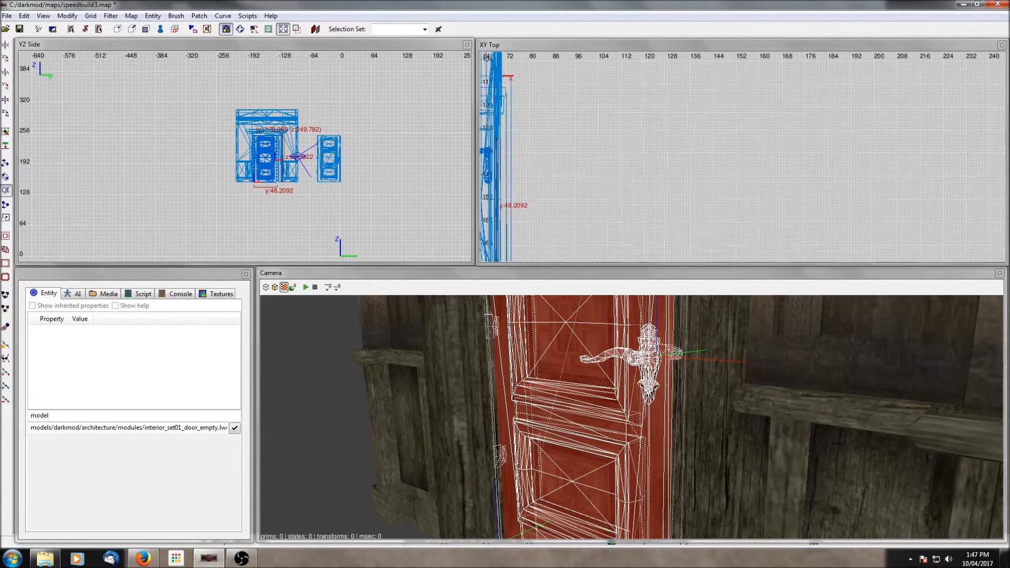
- Flip the door copy and align it inside the frame in the top view
right_drag(731, 258, 714, 209)
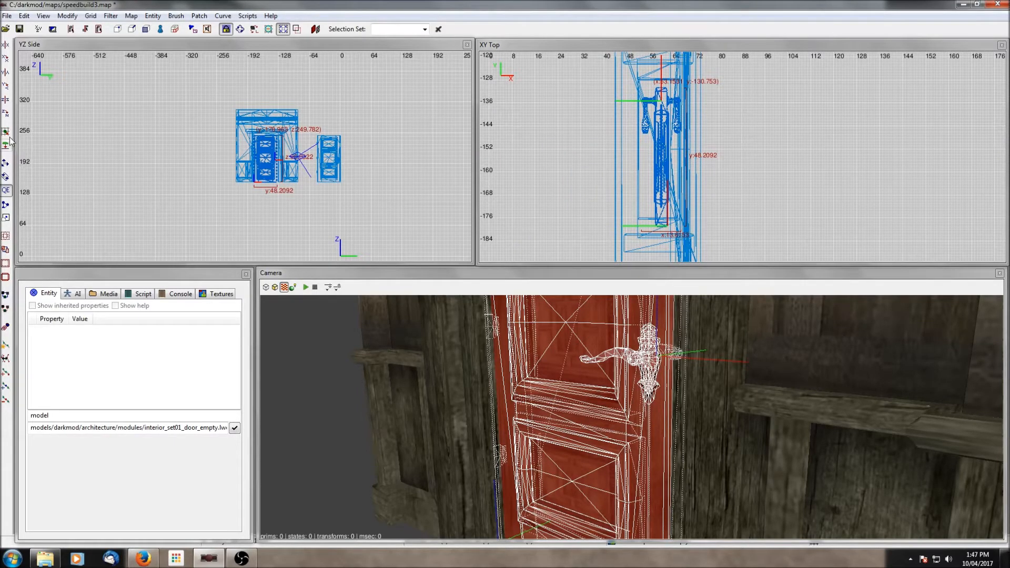
click(5, 113)
click(6, 113)
drag(670, 142, 664, 128)
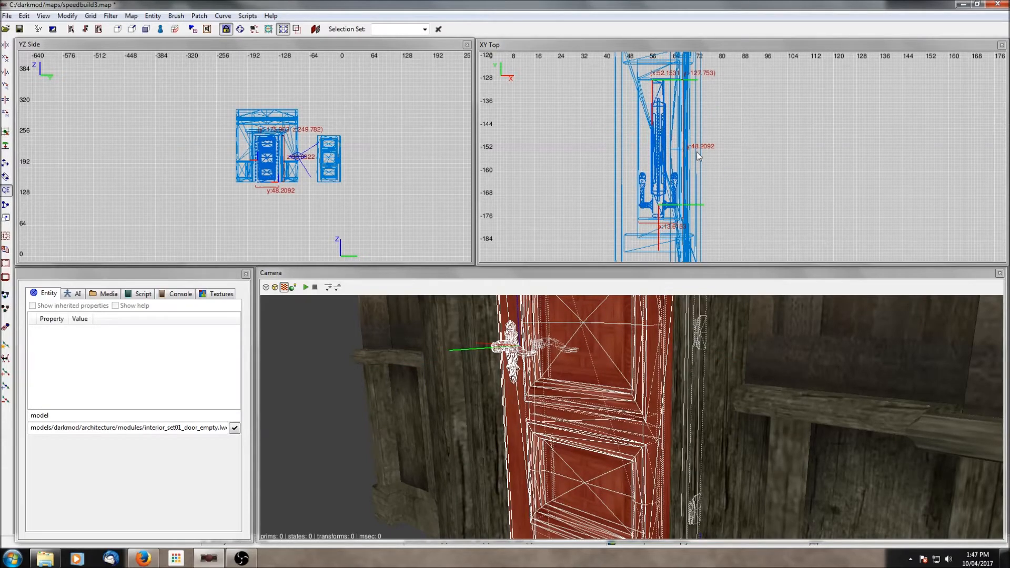
drag(662, 145, 666, 146)
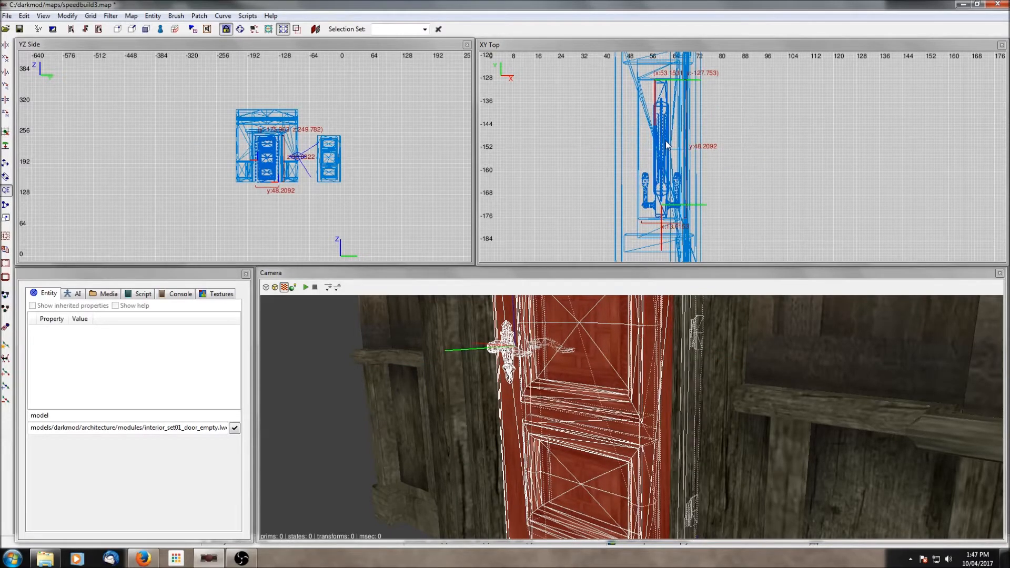
- Show all the hidden geometry again and clear the selection
right_click(572, 390)
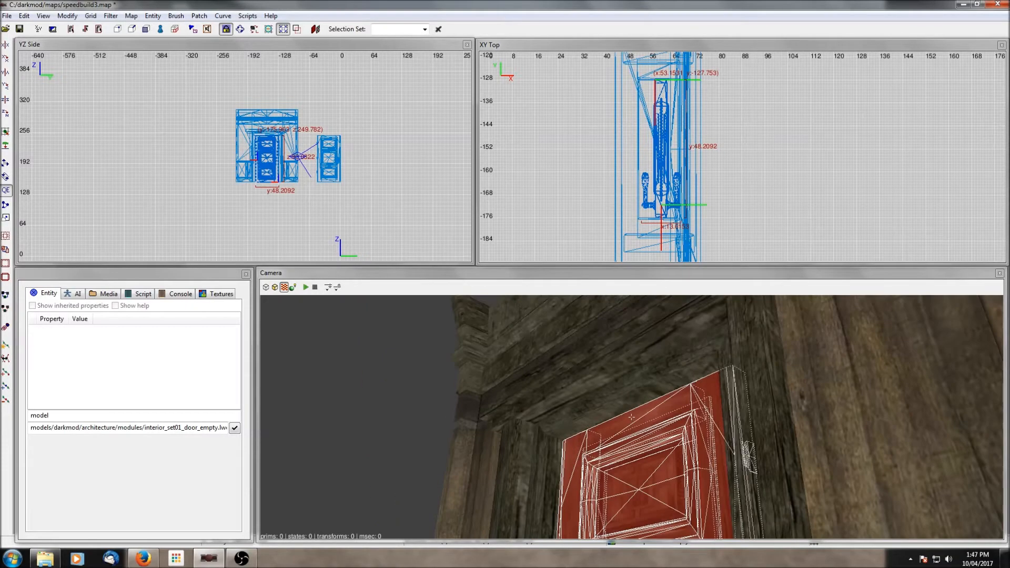
right_click(570, 389)
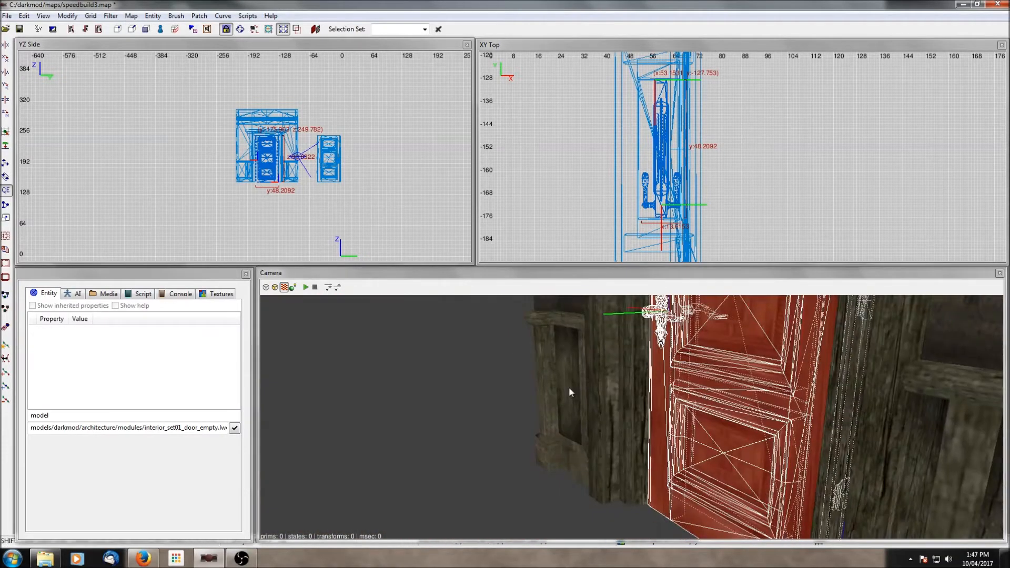
key(shift+h)
key(Escape)
right_click(569, 388)
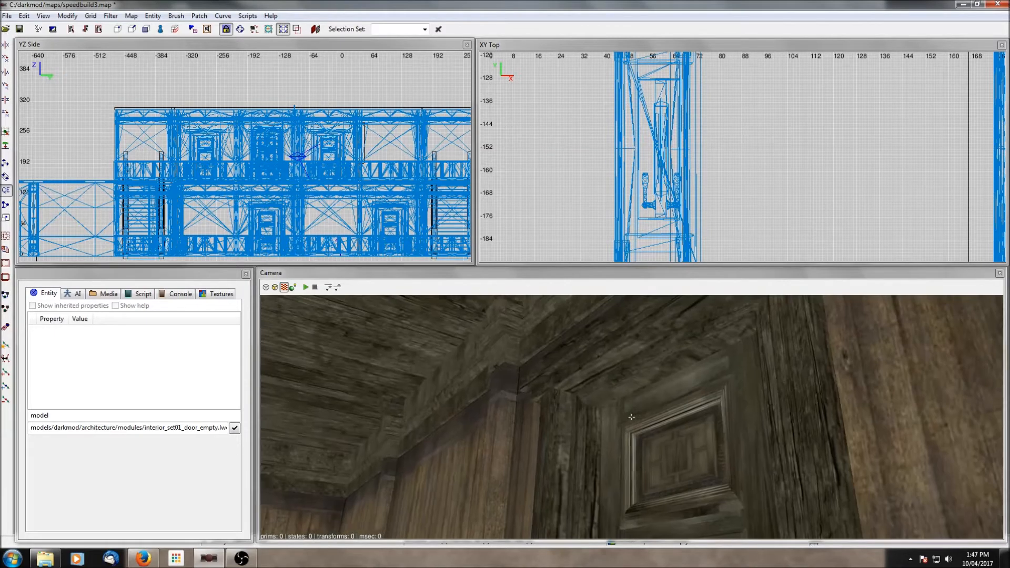
- Select the newly placed door in the camera view and ungroup it
right_click(615, 409)
right_click(608, 421)
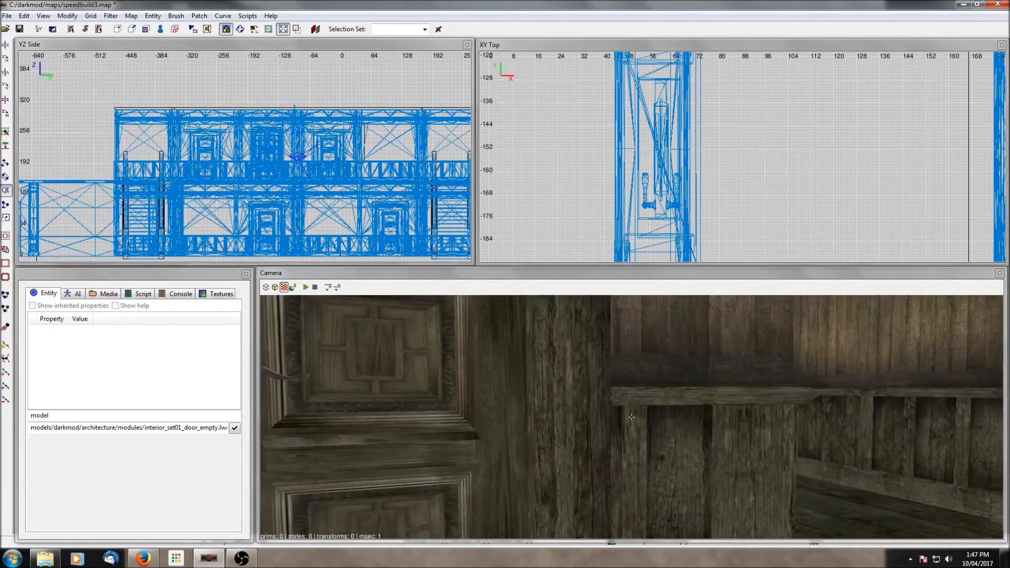
right_click(608, 421)
shift+click(608, 422)
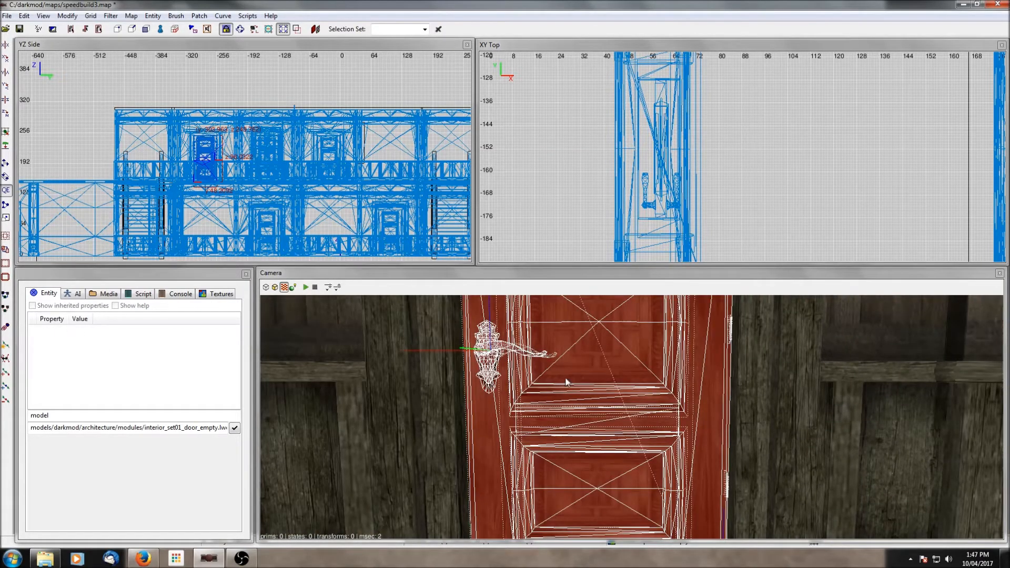
right_click(598, 433)
right_click(598, 433)
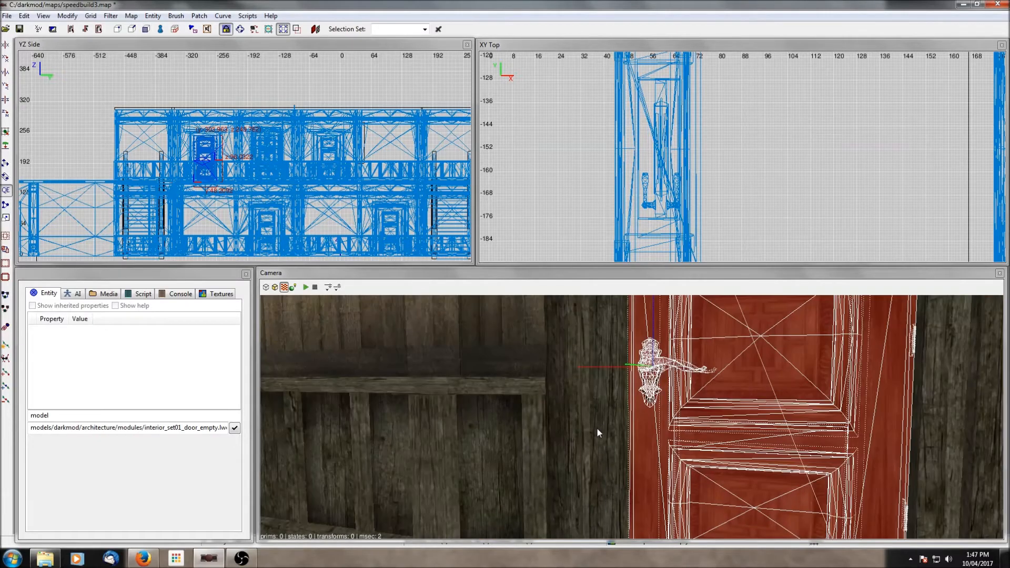
right_click(754, 217)
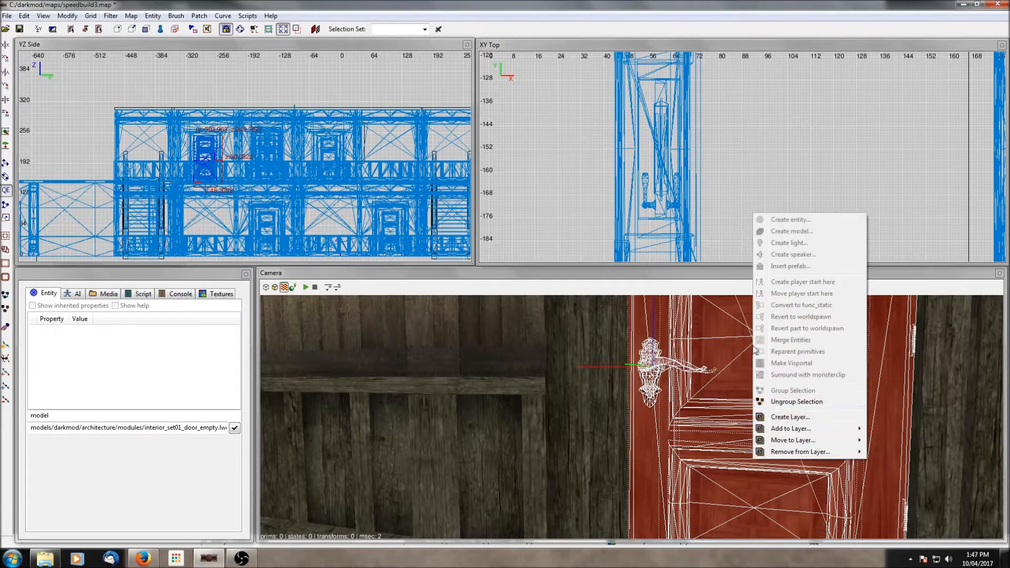
click(779, 402)
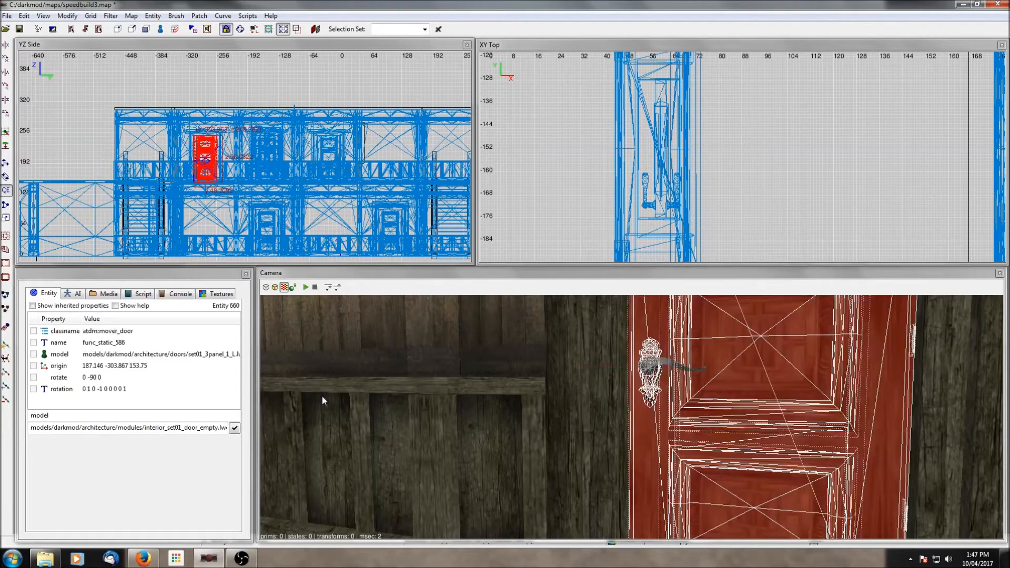
- Add a skin property to the door with the value models/darkmod/architecture/doors/set01_3panel_1_L.lwo, browsing the skin chooser
right_click(807, 432)
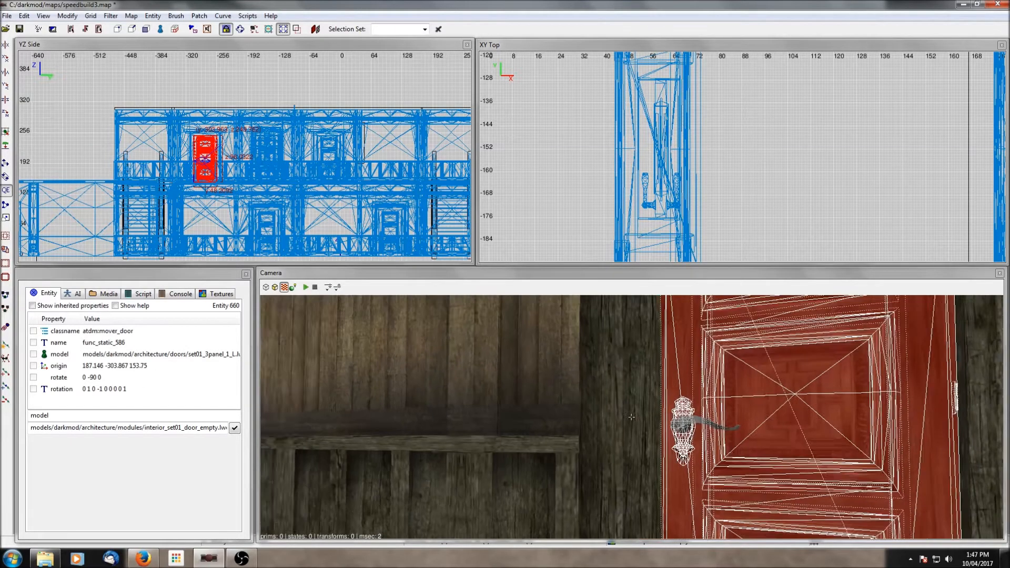
right_click(807, 432)
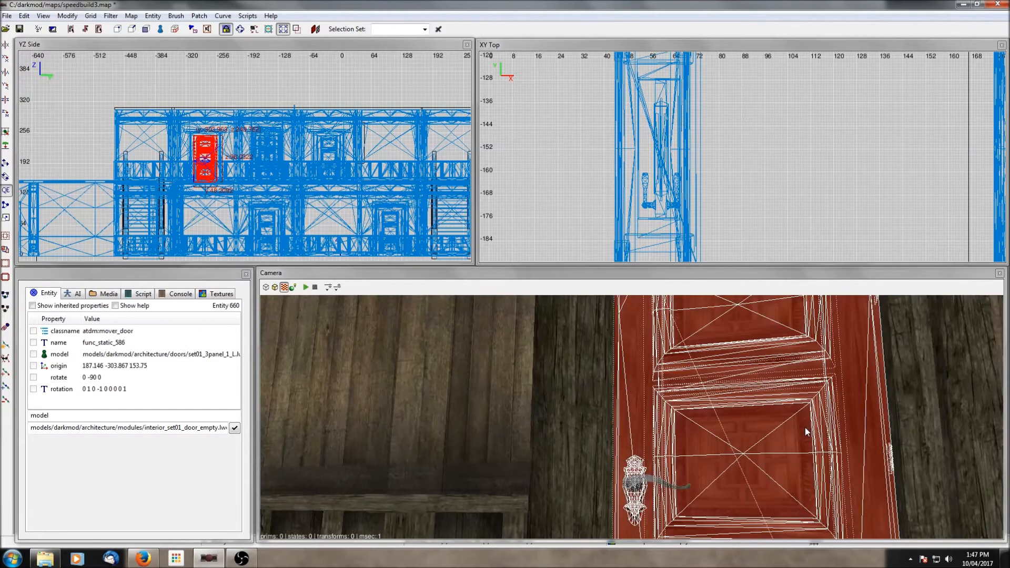
click(108, 354)
double_click(71, 415)
text(skin)
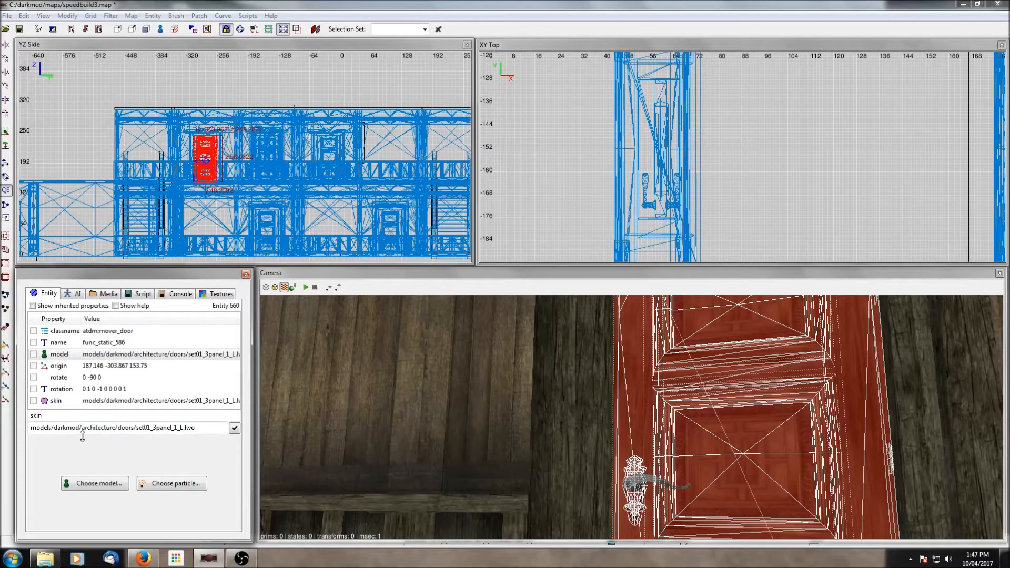
key(Return)
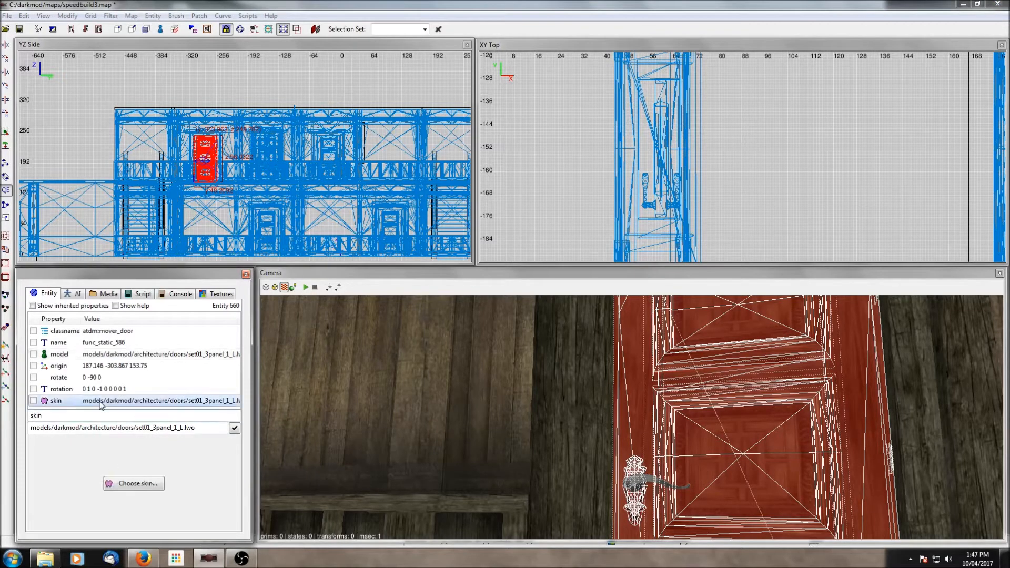
click(134, 484)
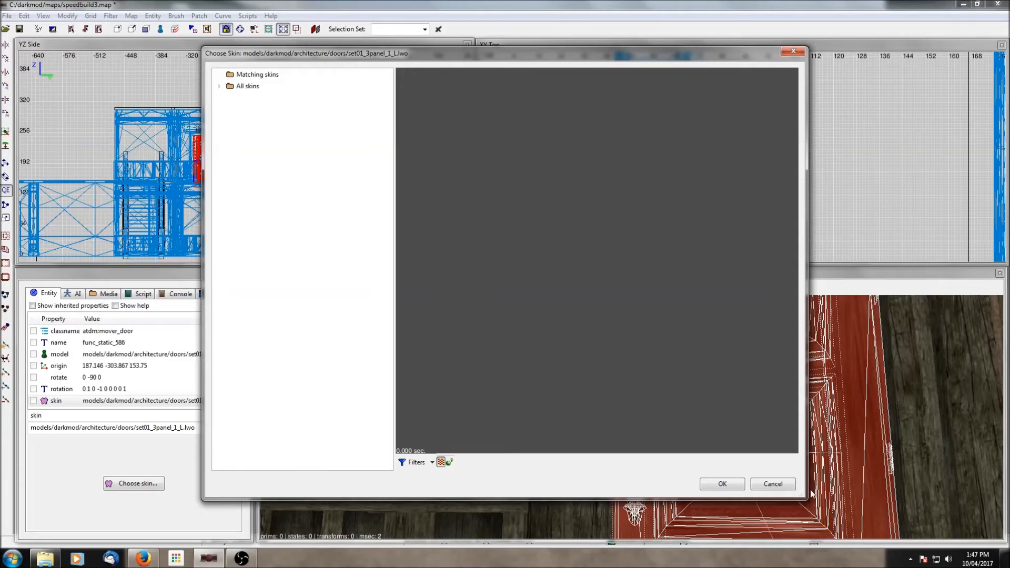
click(773, 484)
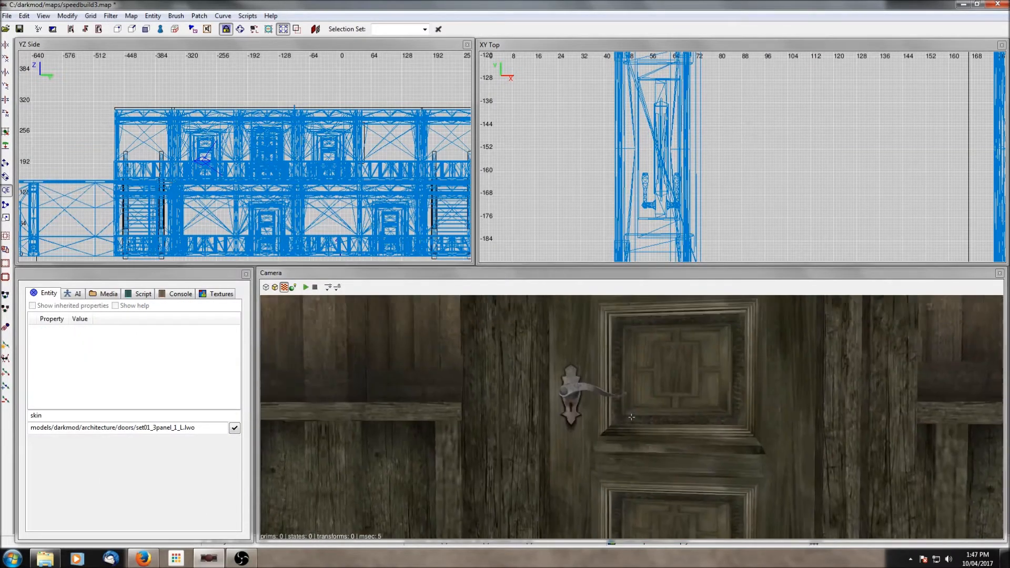
right_click(781, 488)
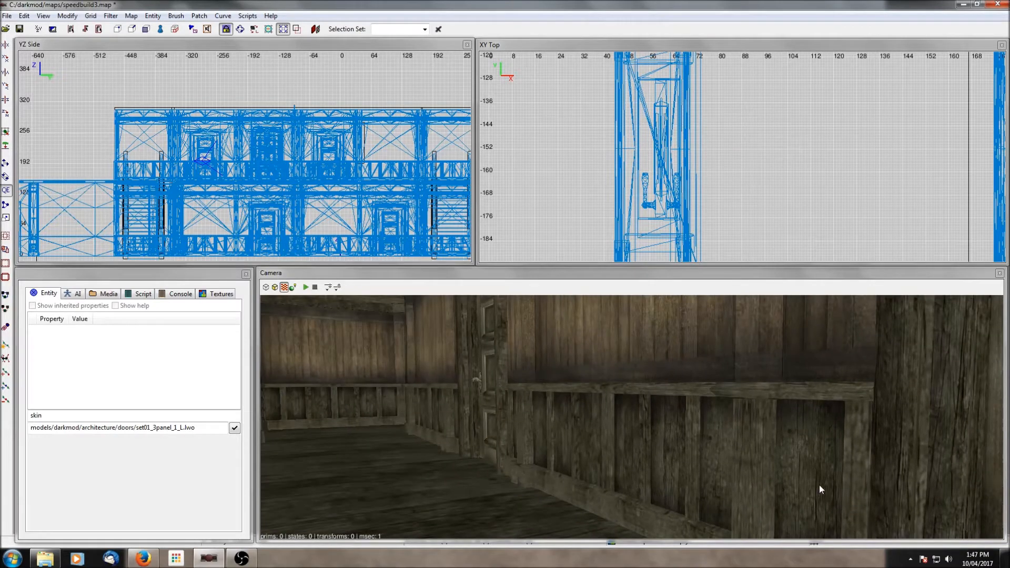
scroll(700, 153, down, 10)
right_click(678, 403)
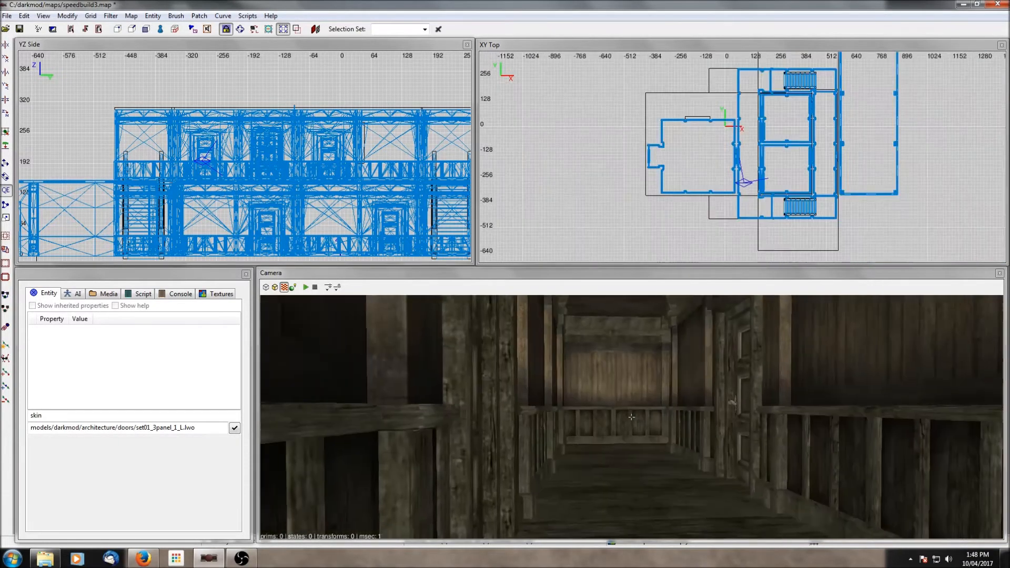
- Select the wall section above the balcony railing and hide all other geometry, zooming the side view in on it
right_click(676, 415)
key(Up)
key(Up)
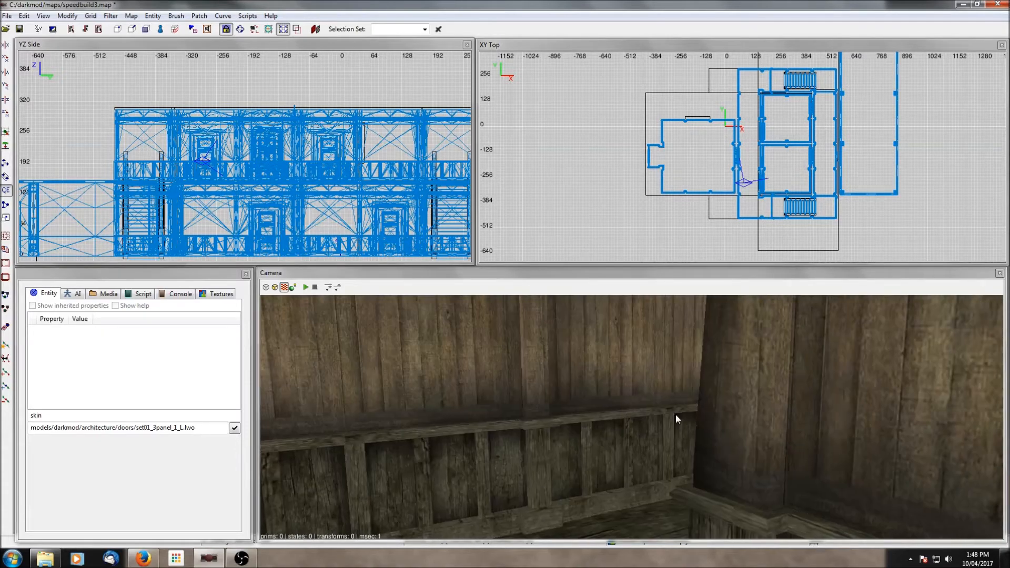
key(Up)
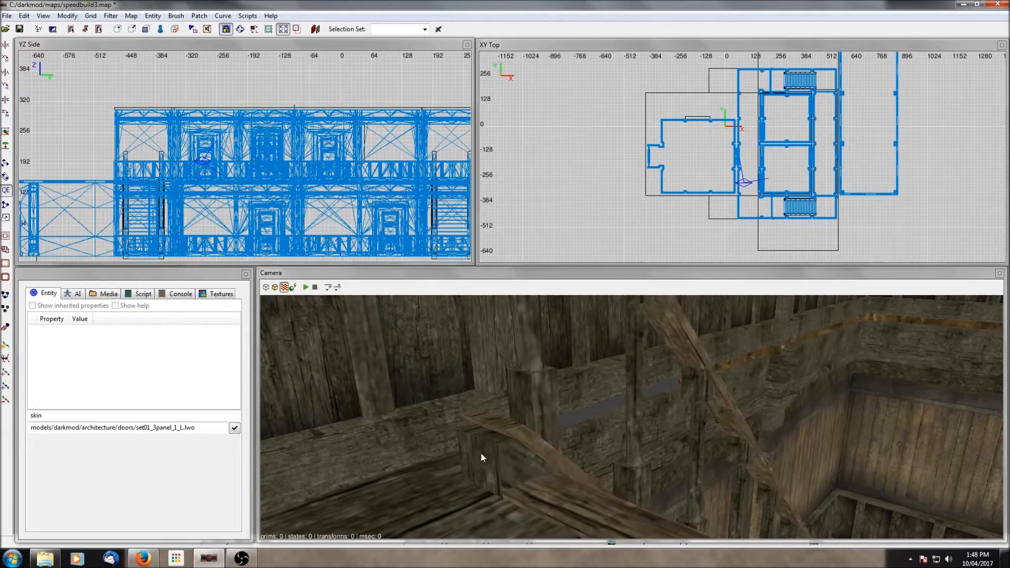
shift+click(594, 381)
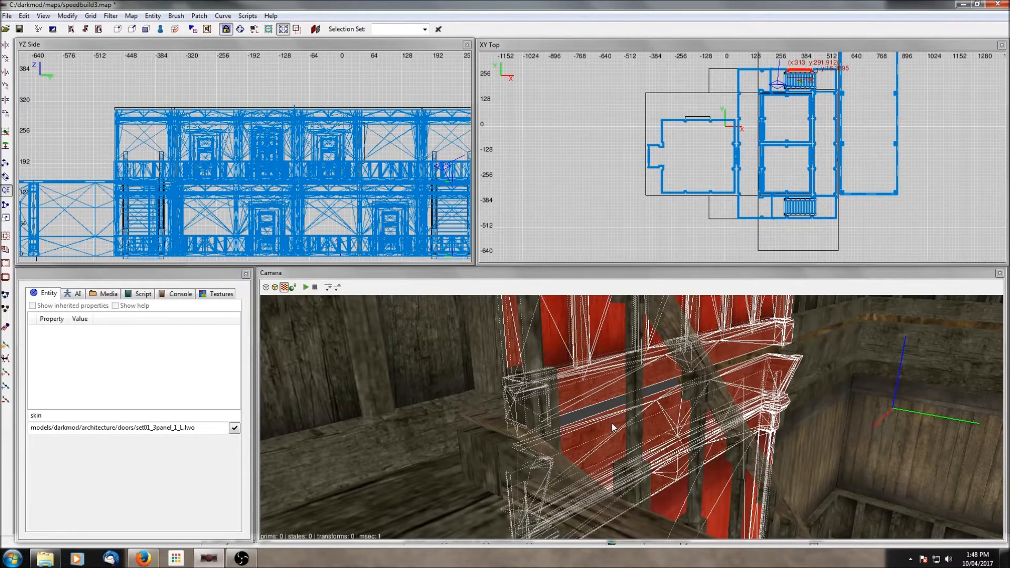
key(shift+h)
scroll(352, 172, down, 5)
scroll(327, 153, up, 5)
right_drag(352, 171, 370, 196)
scroll(329, 125, up, 3)
scroll(329, 124, up, 3)
right_drag(381, 143, 341, 123)
key(Escape)
scroll(381, 143, up, 3)
right_drag(397, 173, 344, 163)
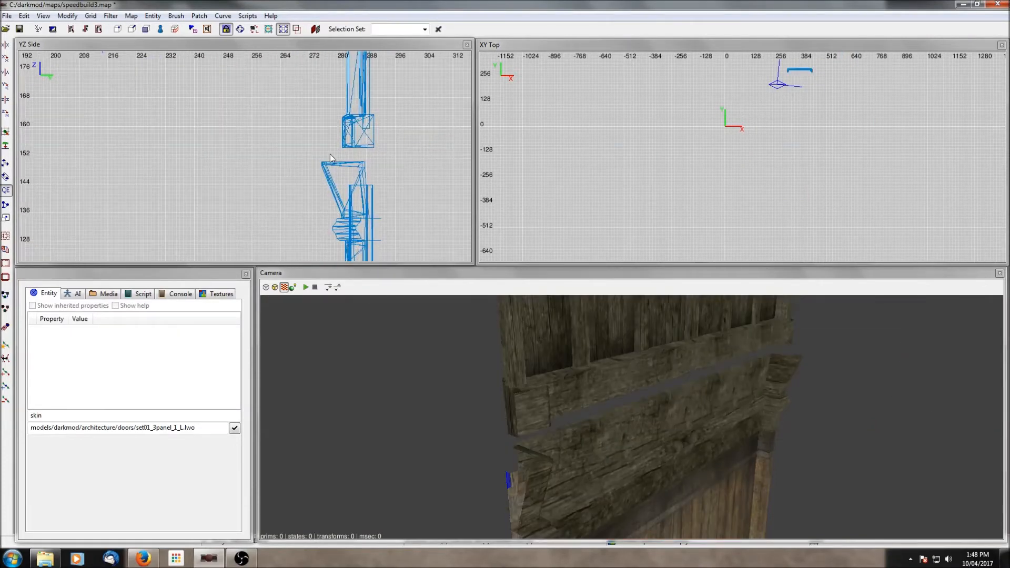
- Draw a brush about 11 units tall in the side view and texture it with rough_wood_brown_dull
drag(321, 142, 375, 179)
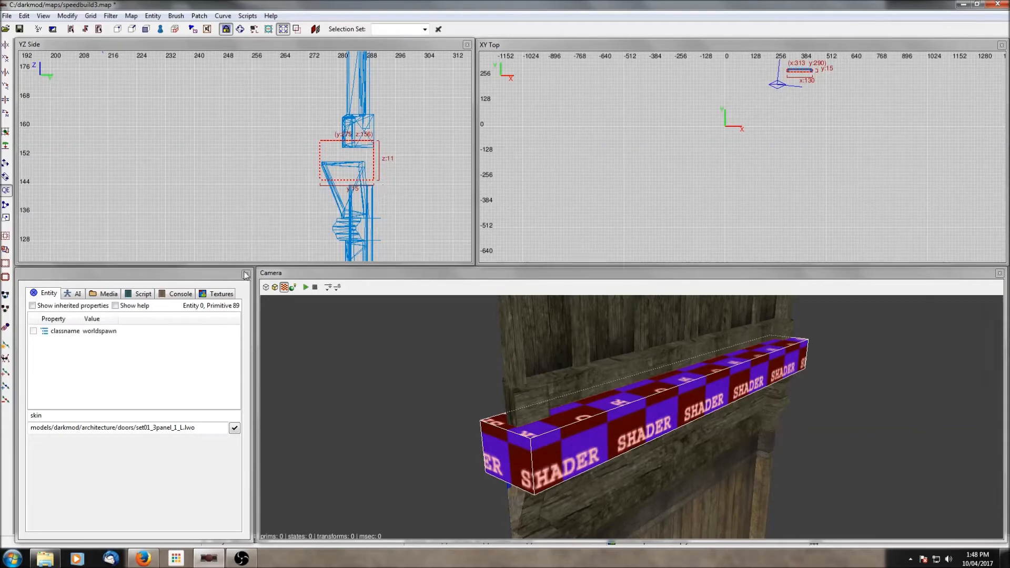
click(216, 294)
click(134, 428)
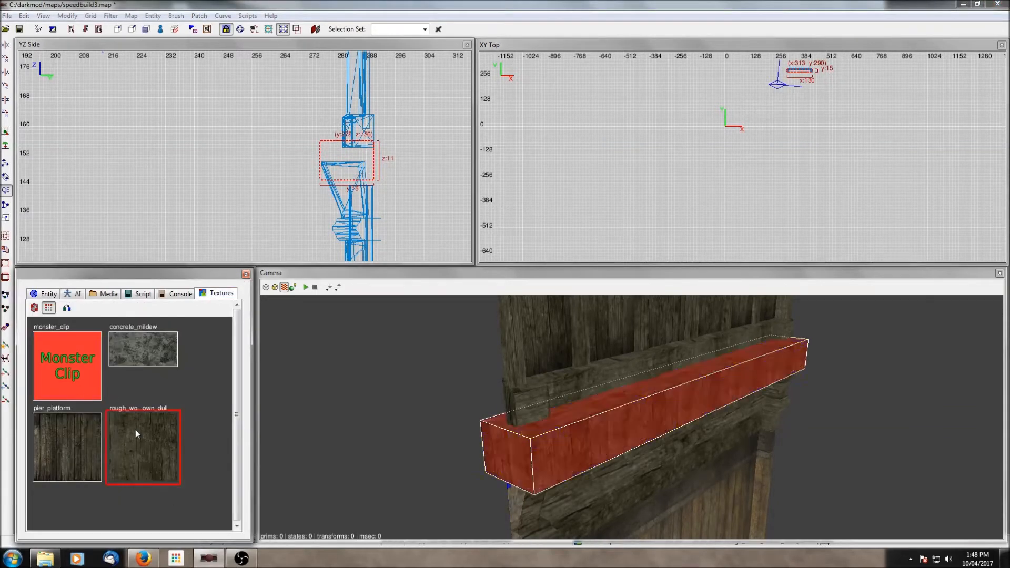
- Rotate the texture on the brush's front face by 90 degrees in the Surface Inspector
key(Escape)
ctrl+shift+click(597, 435)
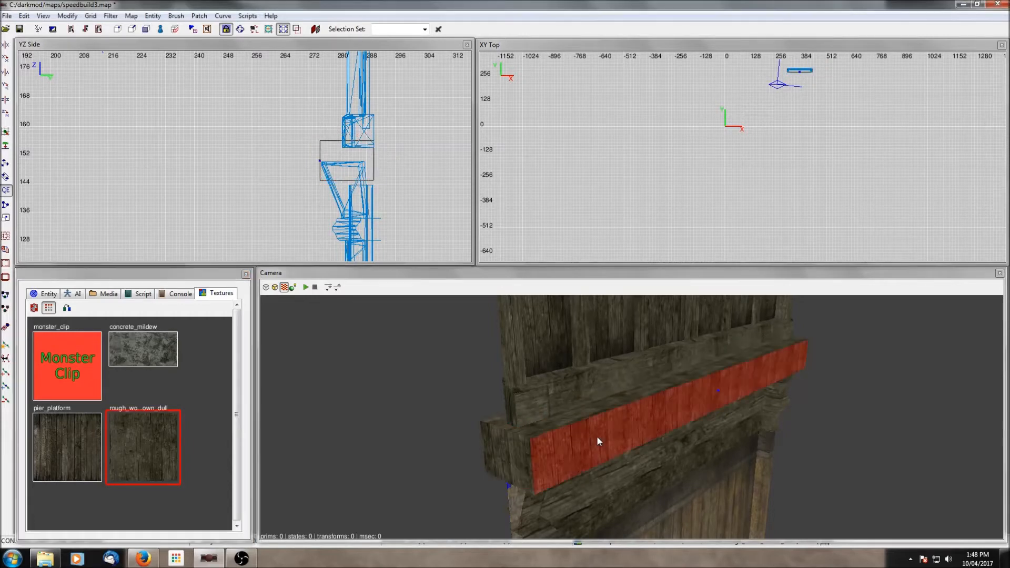
key(s)
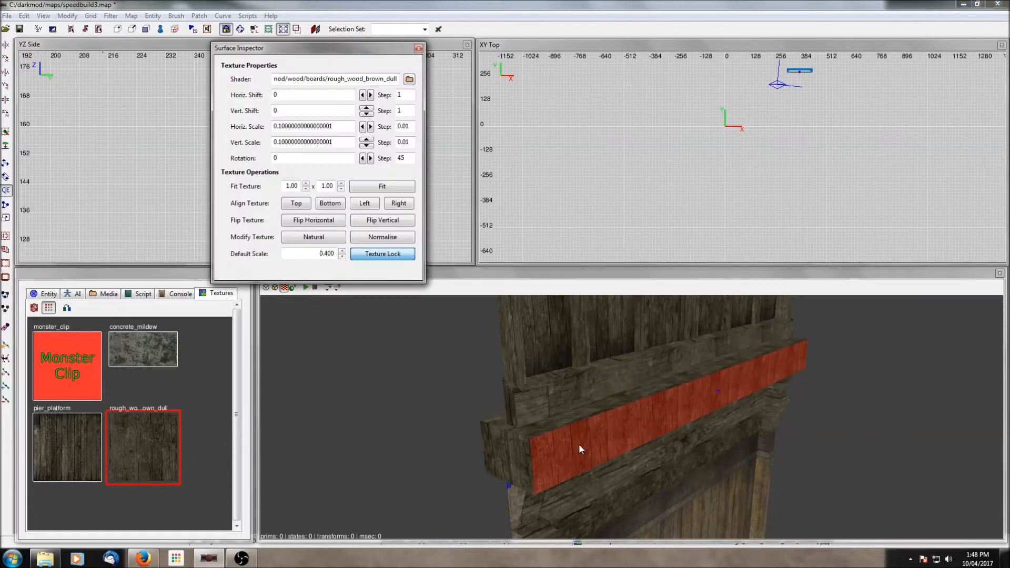
double_click(371, 158)
key(Escape)
right_click(712, 361)
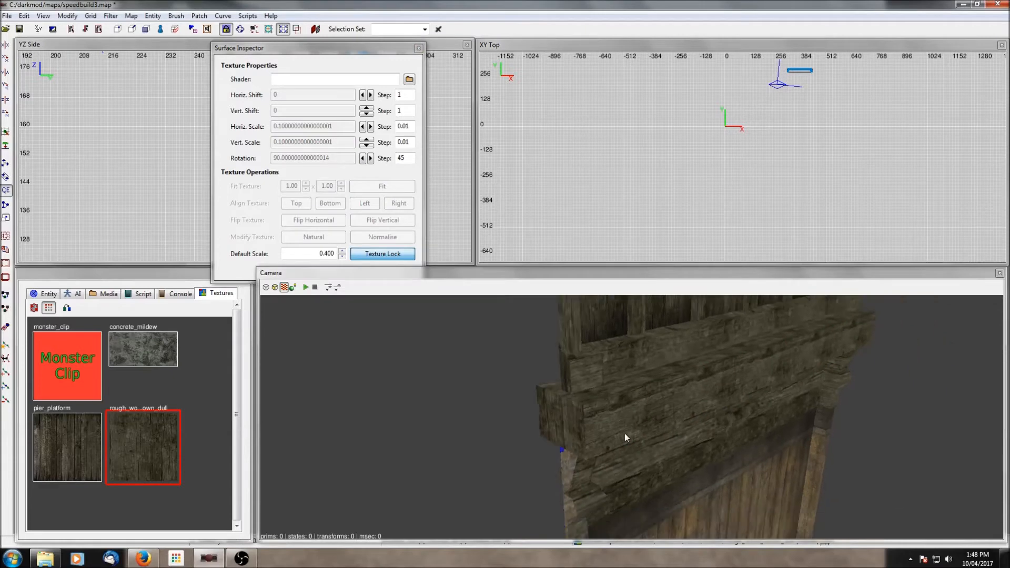
right_click(625, 433)
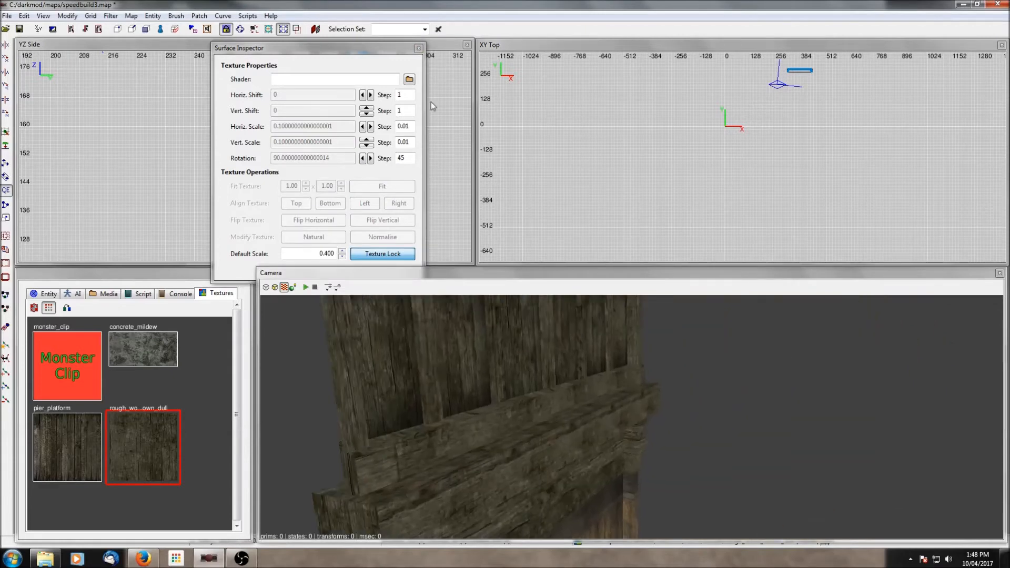
click(418, 49)
- Shrink the new beam brush's height in the side view
shift+click(577, 422)
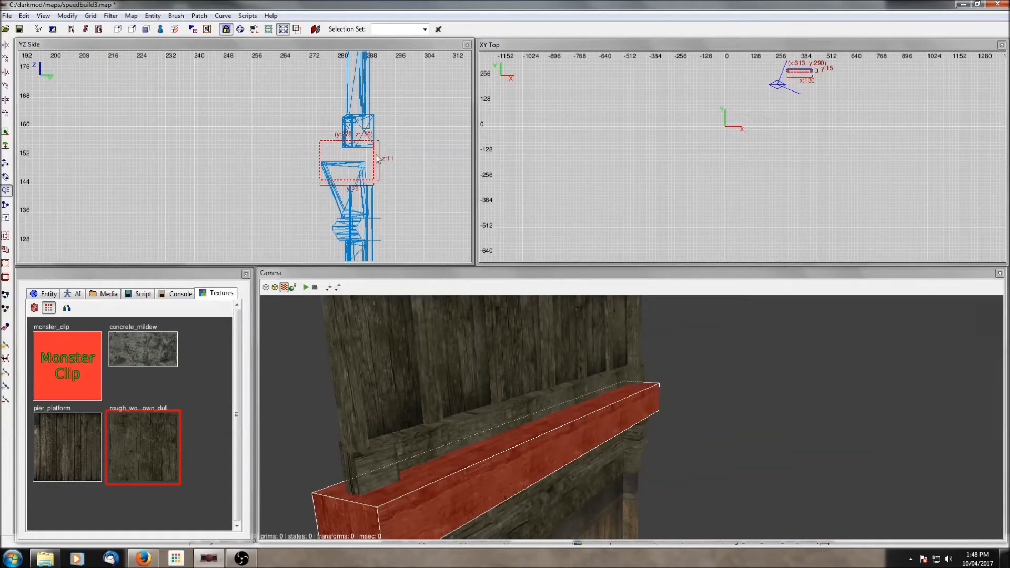
drag(347, 185, 348, 167)
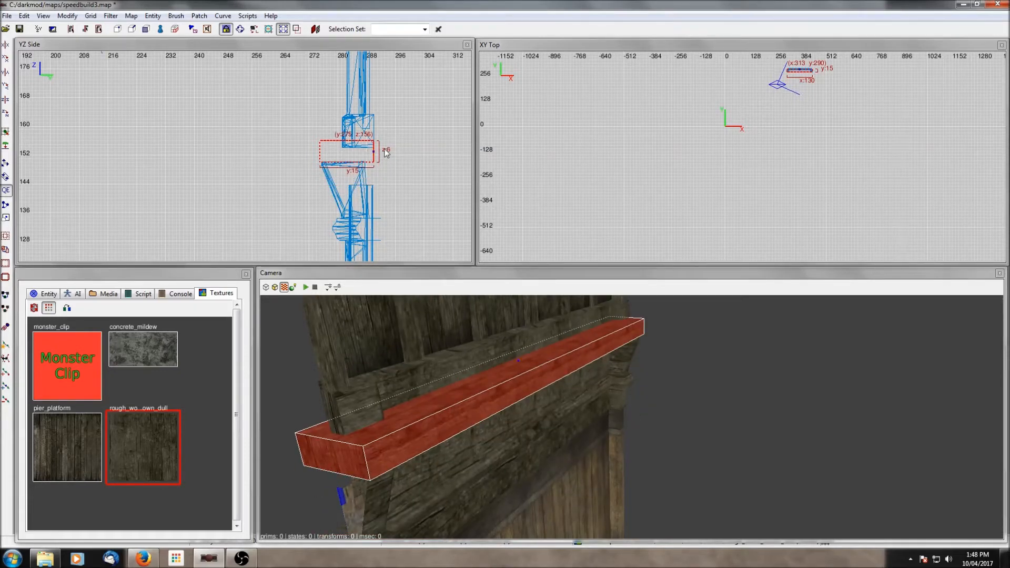
key(Escape)
- Show all hidden geometry again and stretch the beam along the wall towards the corner in the top view
key(shift+h)
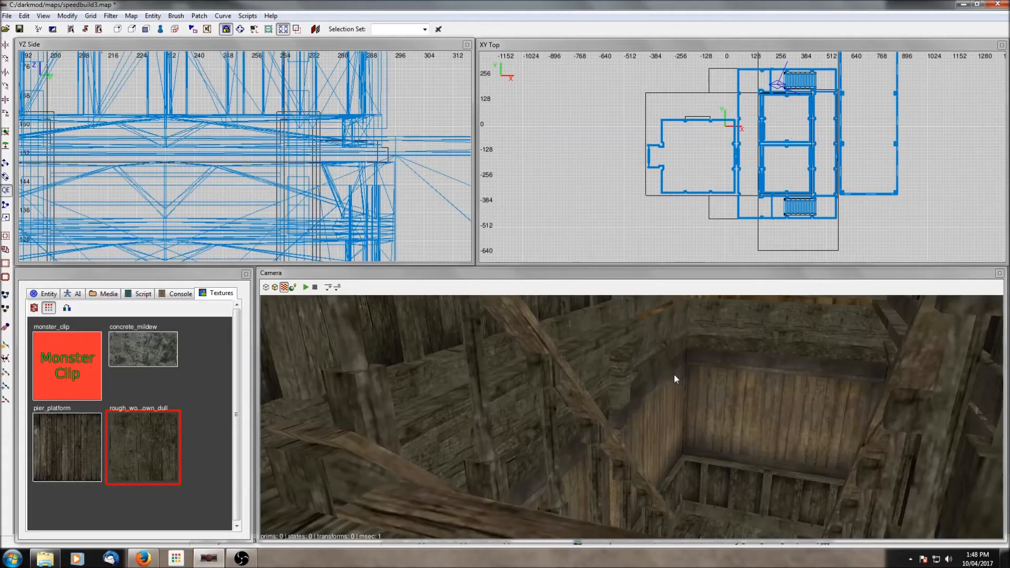
shift+click(608, 338)
right_drag(817, 97, 707, 201)
scroll(688, 214, up, 6)
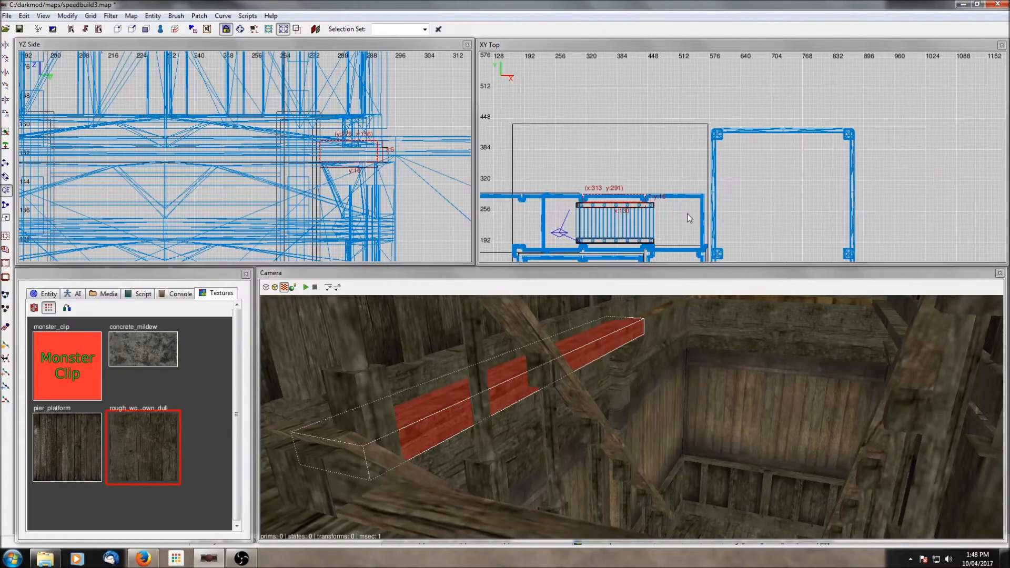
drag(640, 169, 757, 172)
key(Escape)
- Adjust the beam's placement against the wall in the top view
shift+click(650, 322)
right_drag(650, 322, 703, 363)
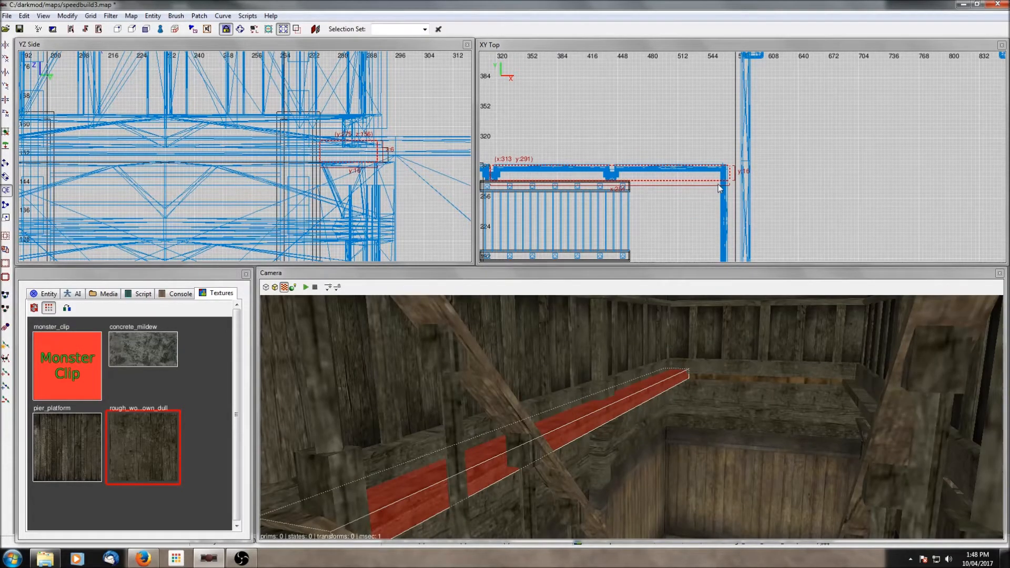
right_drag(684, 213, 699, 183)
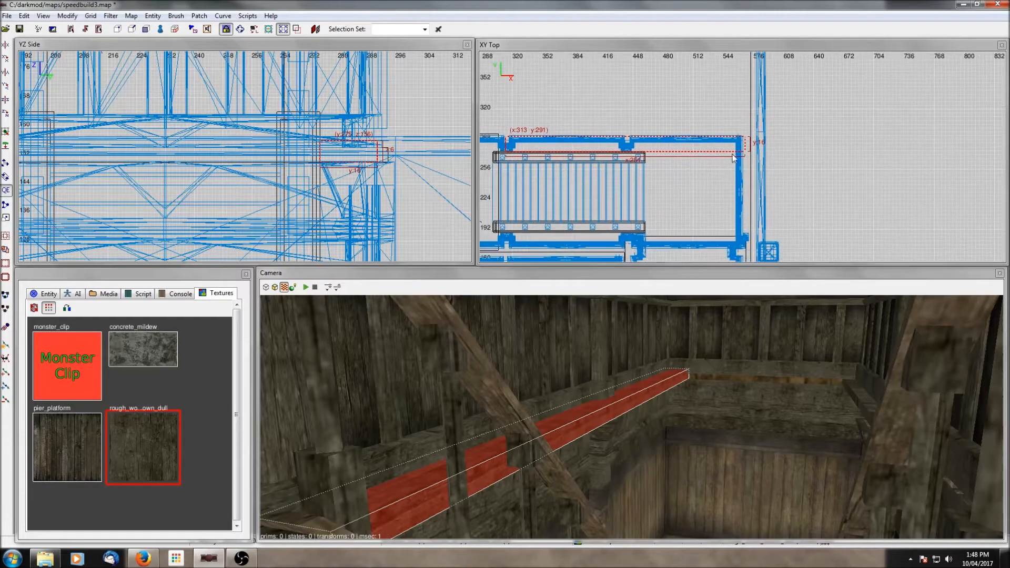
key(Escape)
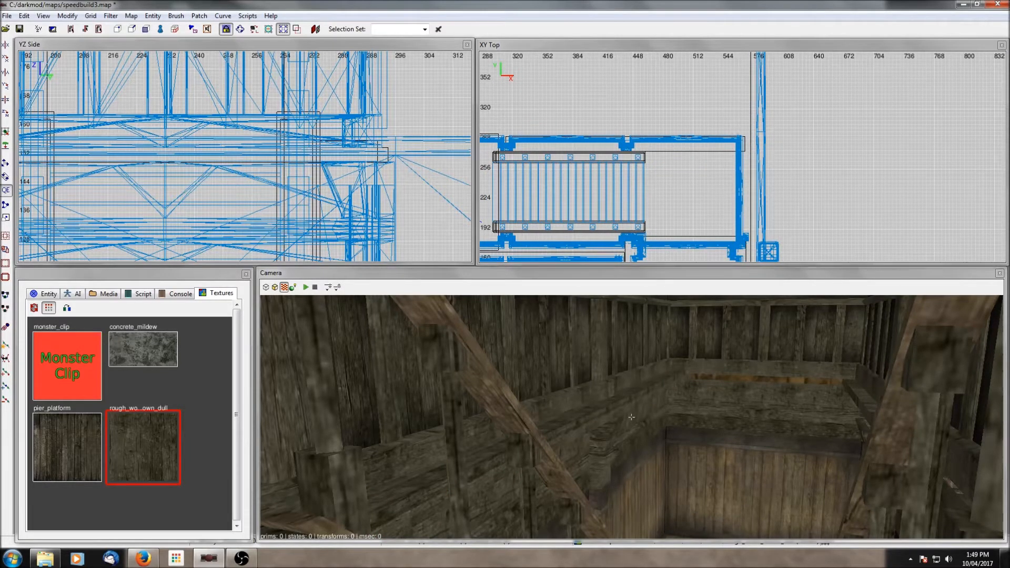
- Select the beam in the camera view, rotate it 90 degrees and move it along the adjacent wall in the top view
scroll(703, 360, up, 5)
right_click(703, 360)
right_click(704, 359)
right_click(704, 359)
right_click(705, 360)
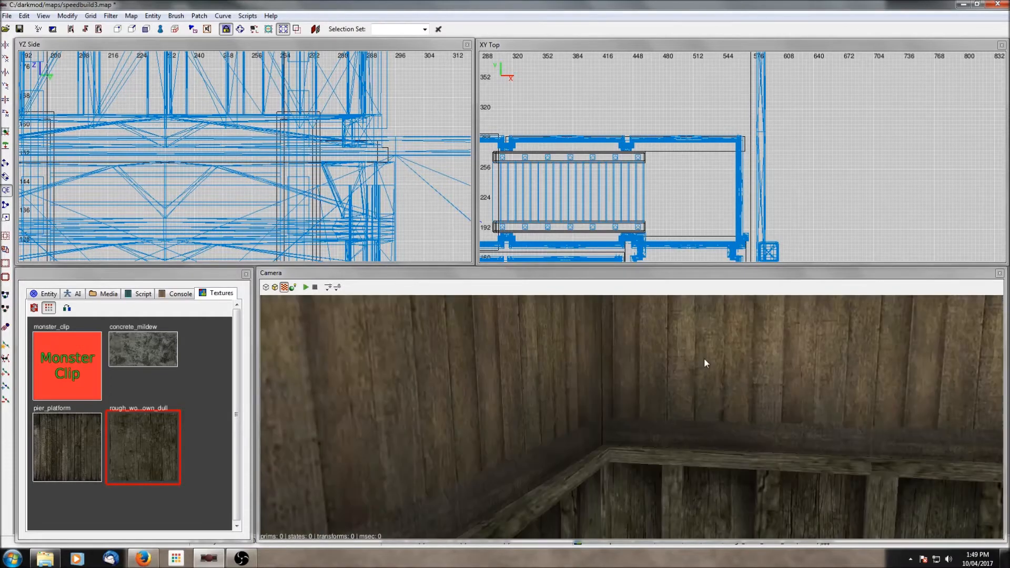
right_click(704, 359)
right_click(704, 359)
right_click(704, 360)
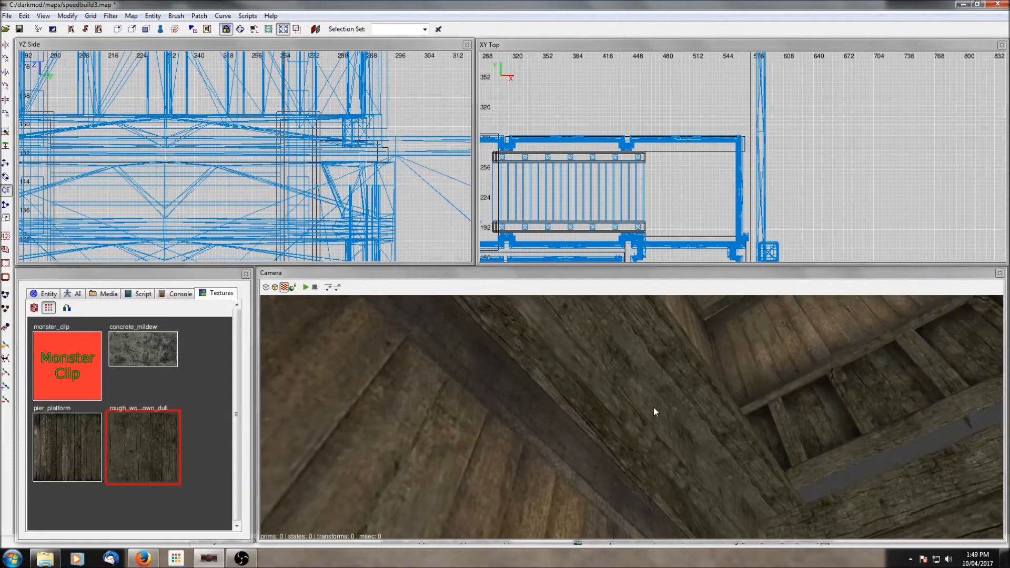
shift+click(670, 392)
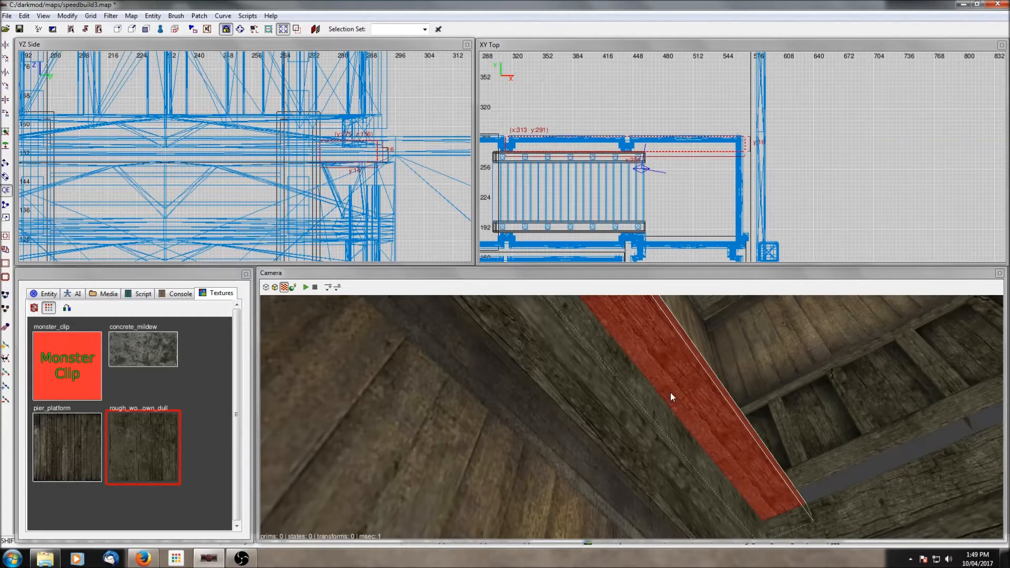
right_click(670, 393)
right_click(670, 393)
key(Escape)
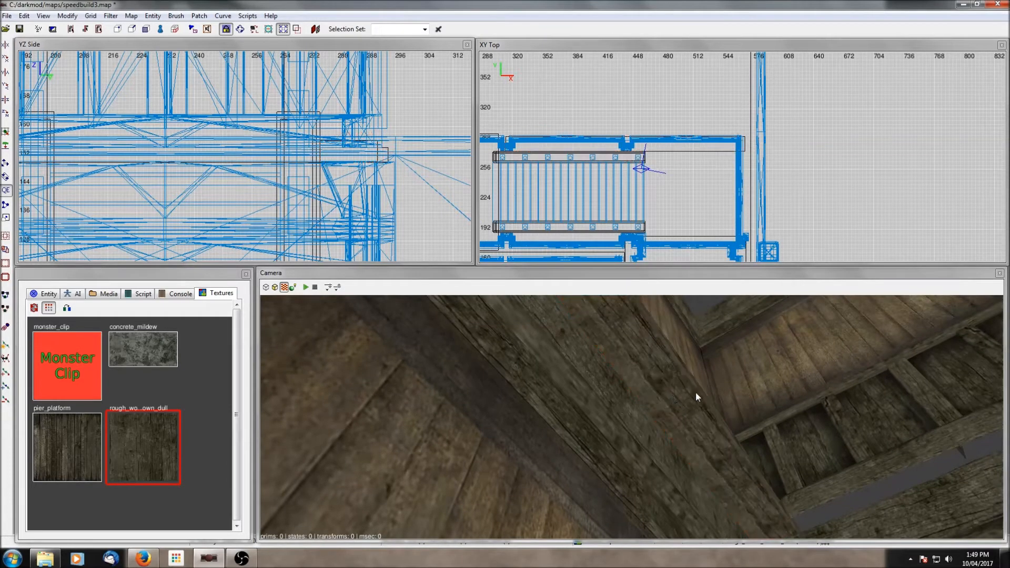
shift+click(699, 414)
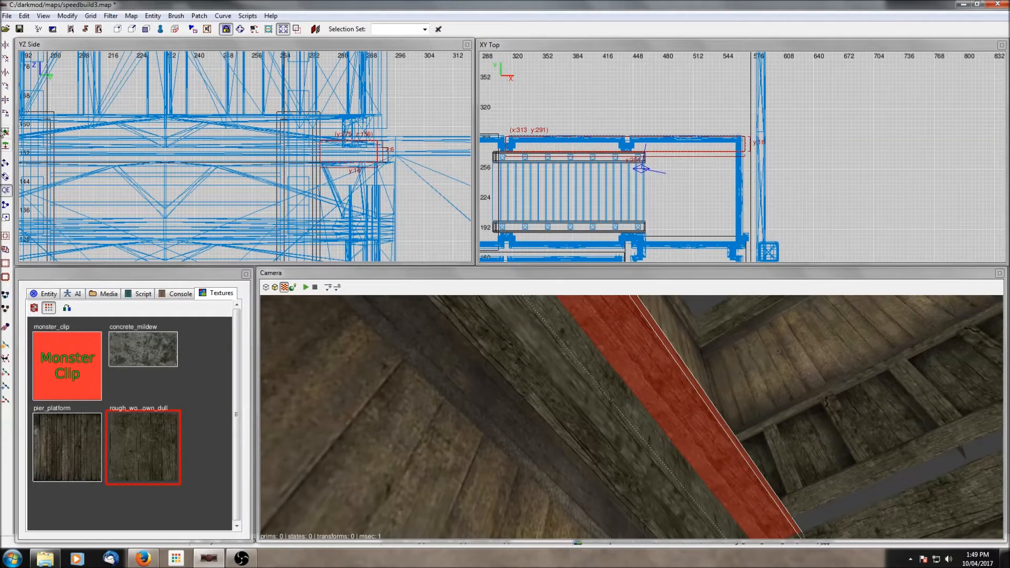
click(6, 113)
scroll(615, 174, down, 4)
mouse_move(696, 95)
mouse_down()
mouse_move(699, 167)
mouse_move(737, 173)
mouse_up()
scroll(737, 174, up, 5)
drag(606, 165, 640, 160)
scroll(640, 160, down, 3)
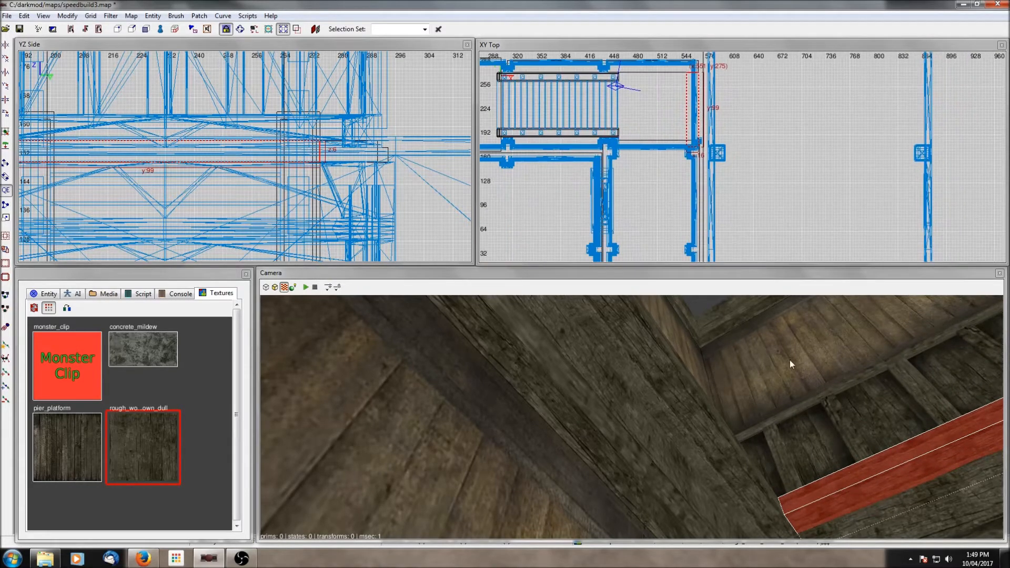
- Rotate the beam back 90 degrees and place it along the wall beside the stairwell, about 107 units long
right_click(791, 360)
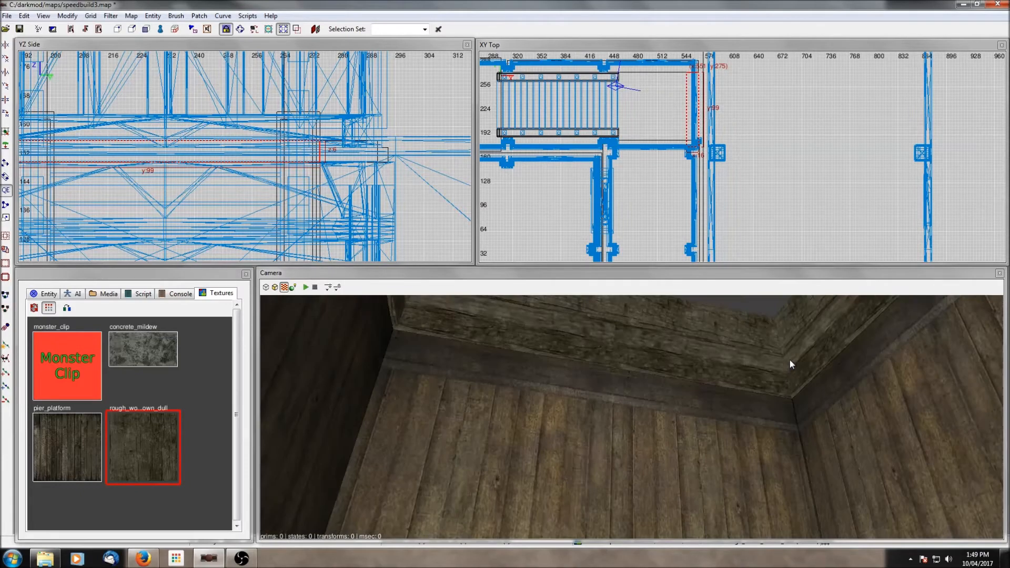
key(Up)
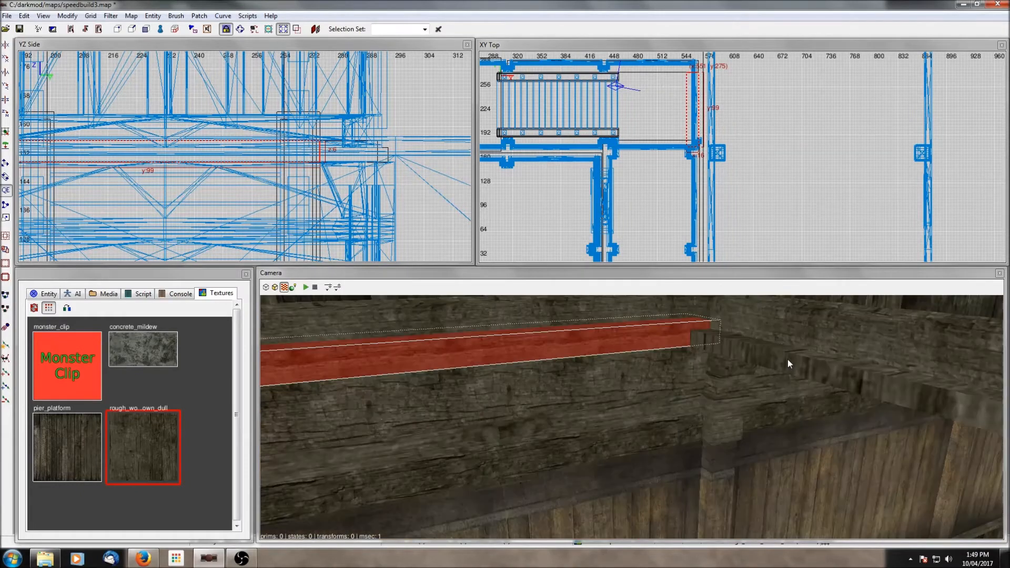
right_click(788, 359)
key(Escape)
shift+click(551, 377)
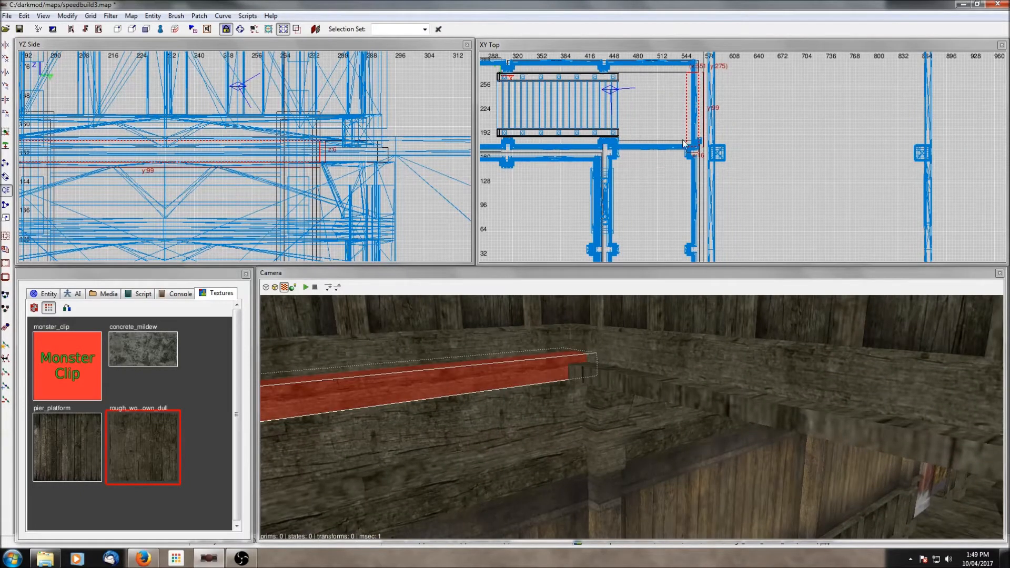
click(8, 117)
drag(702, 120, 660, 148)
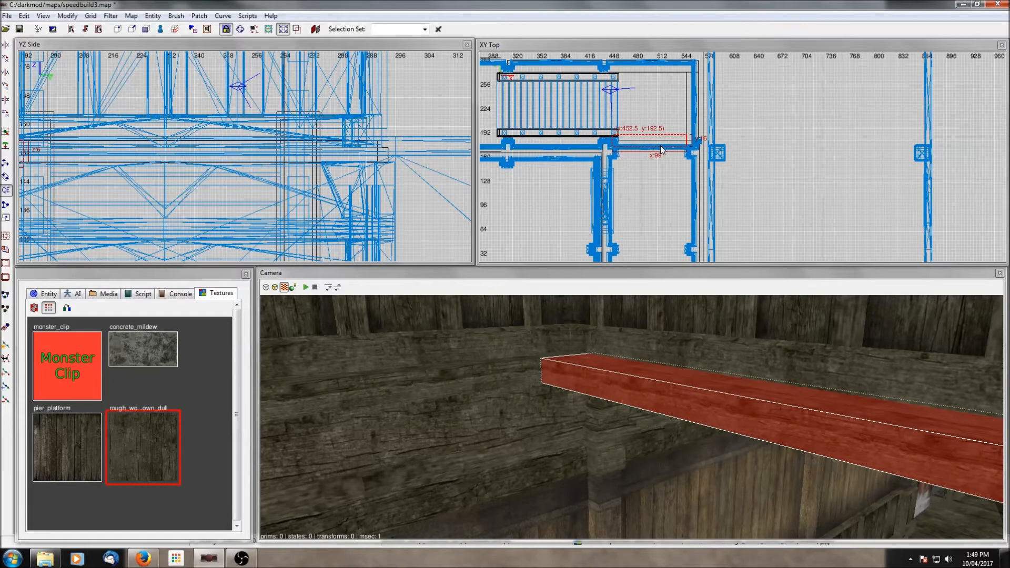
right_click(653, 363)
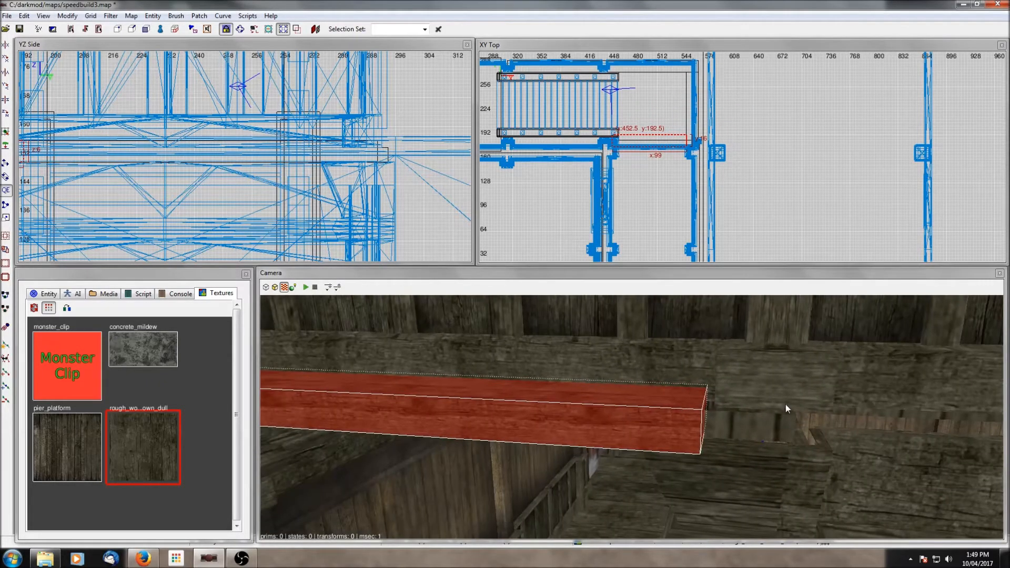
drag(610, 151, 600, 146)
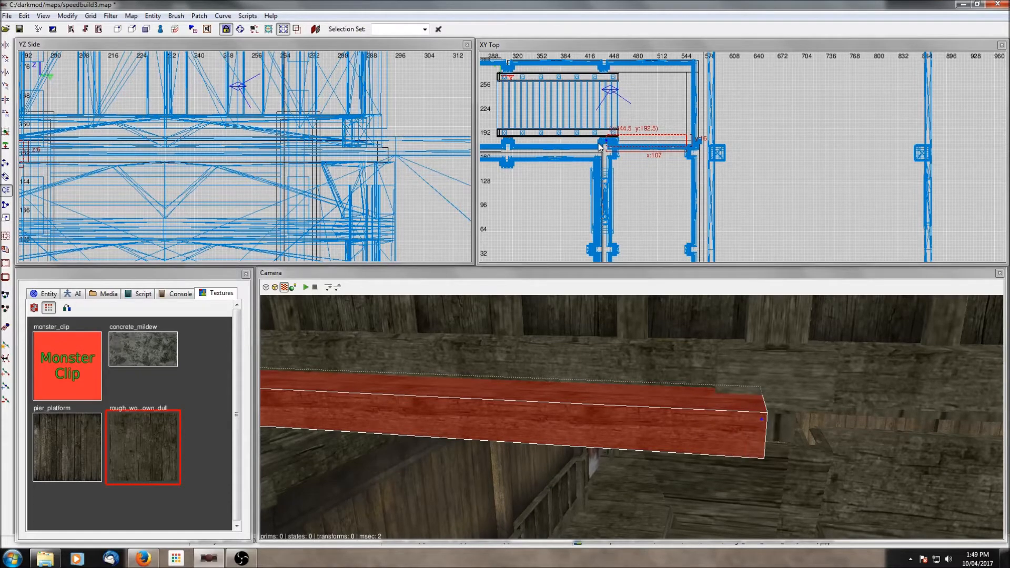
- Stretch the beam along the wall towards the stairwell railing in the top view and deselect it
right_click(791, 407)
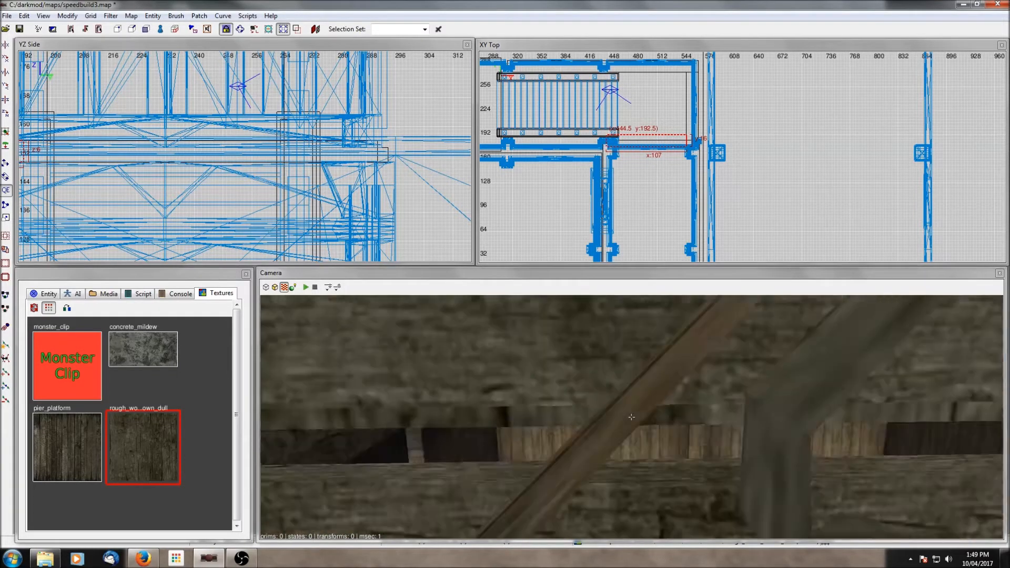
key(Up)
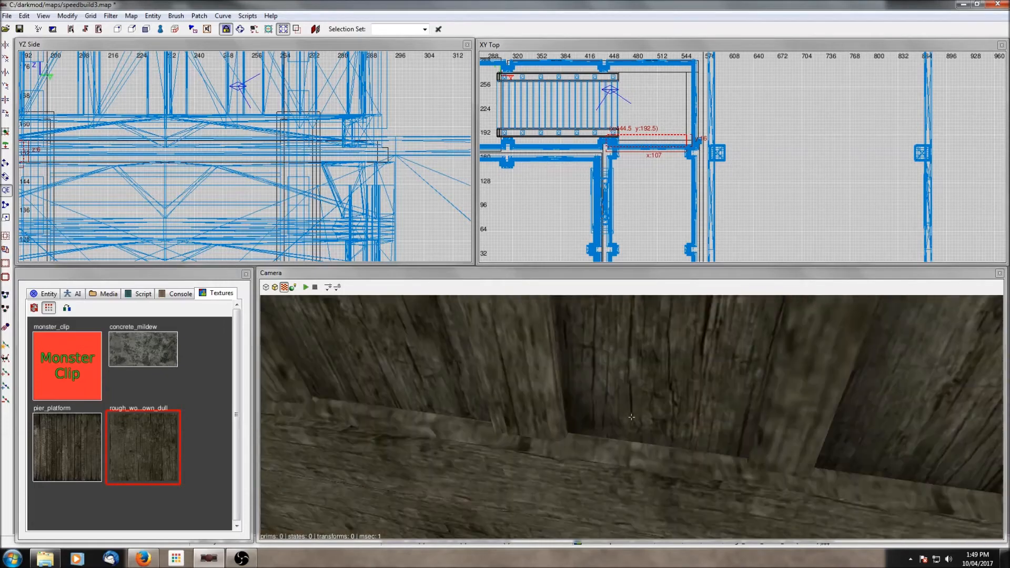
right_drag(655, 154, 712, 163)
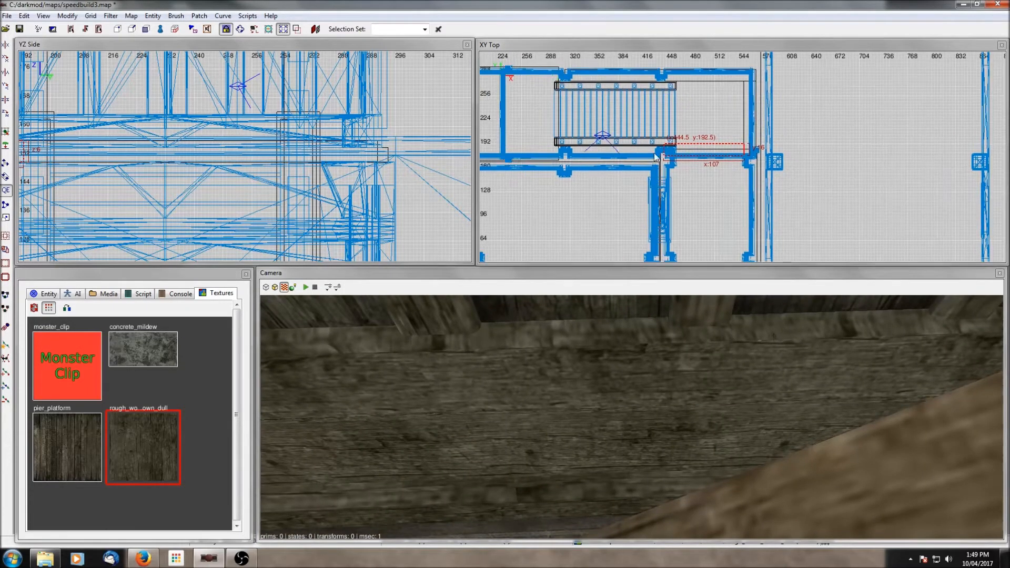
drag(656, 153, 550, 154)
right_click(667, 343)
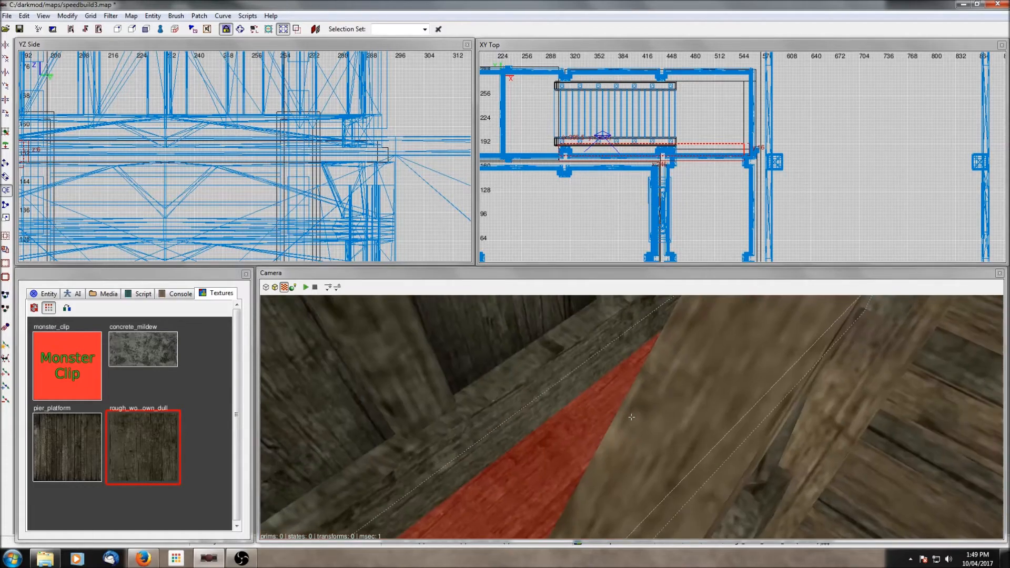
right_click(686, 380)
key(Escape)
key(d)
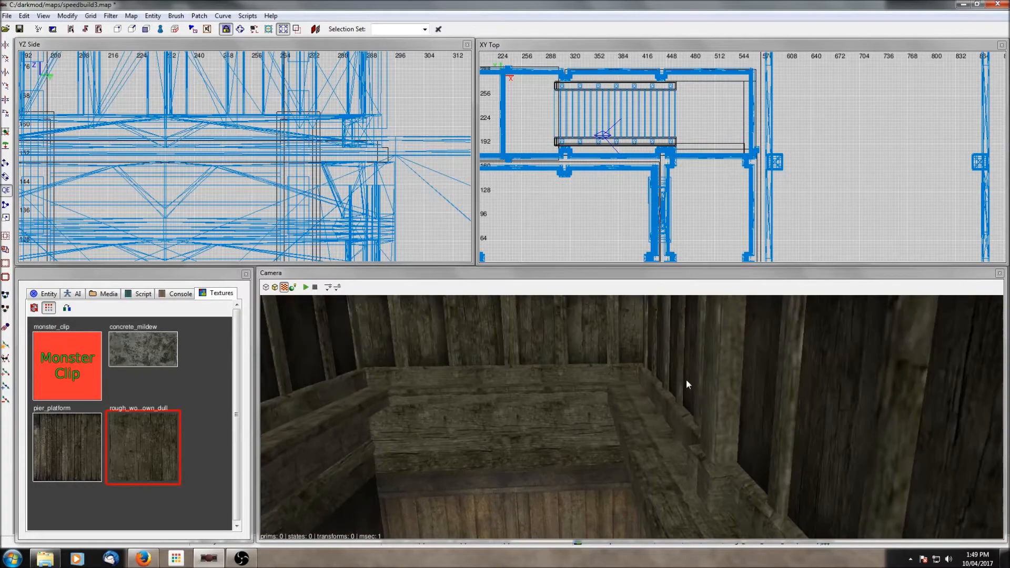
key(c)
key(c)
scroll(686, 380, down, 4)
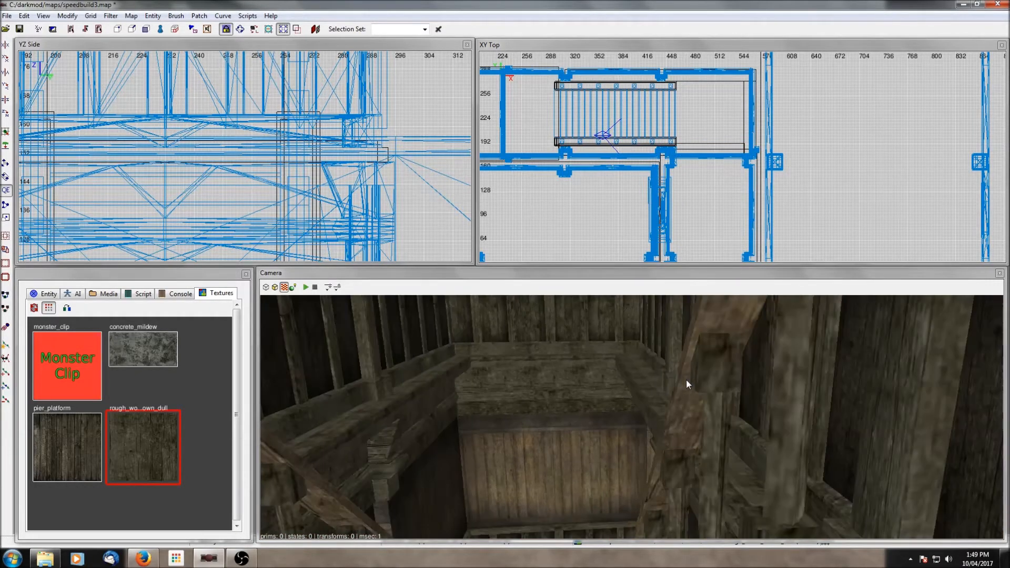
- Select the beam beside the stairwell in the camera view and nudge it against the wall in the top view
right_click(686, 380)
right_click(687, 380)
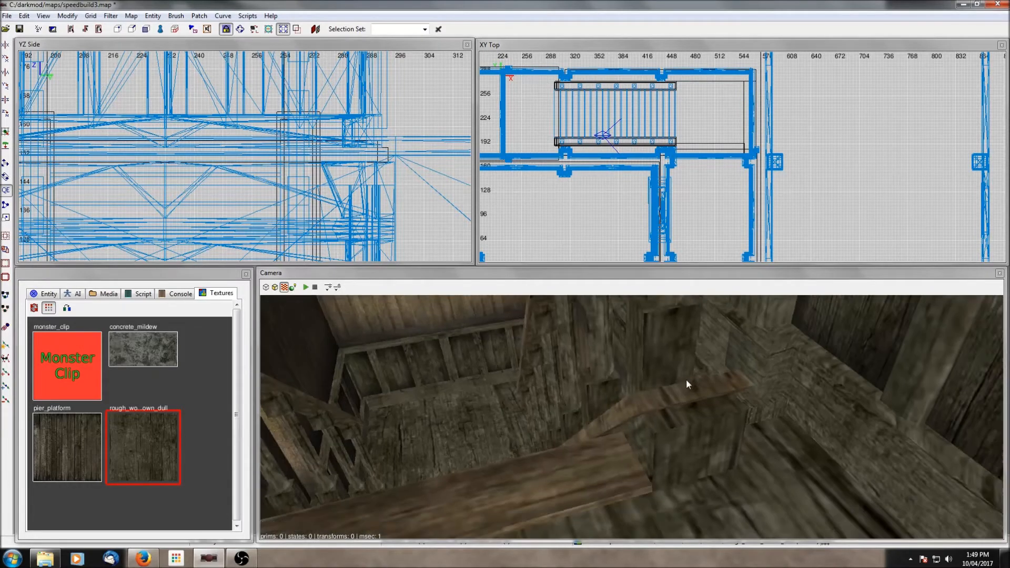
key(d)
shift+click(621, 361)
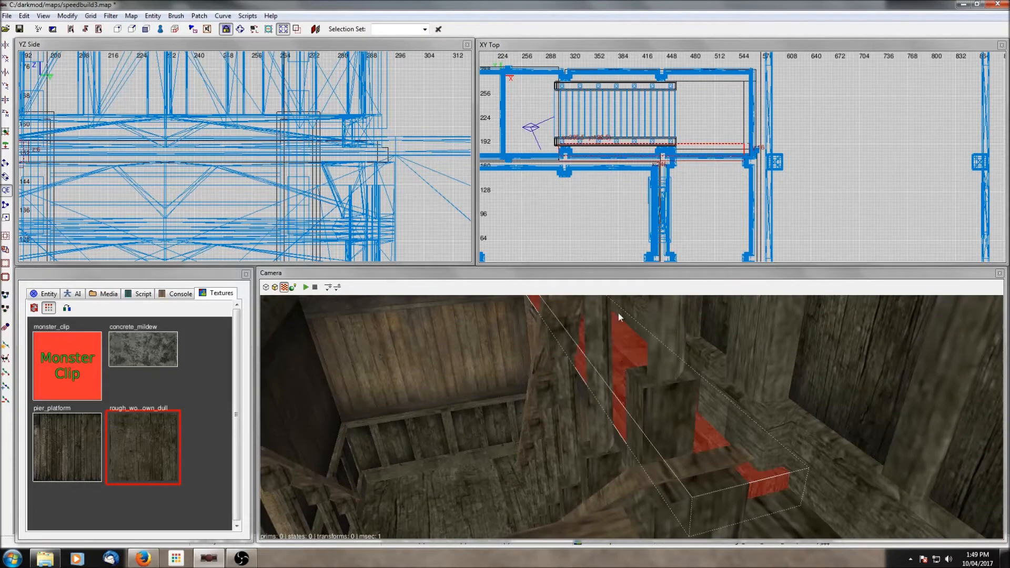
drag(623, 148, 624, 151)
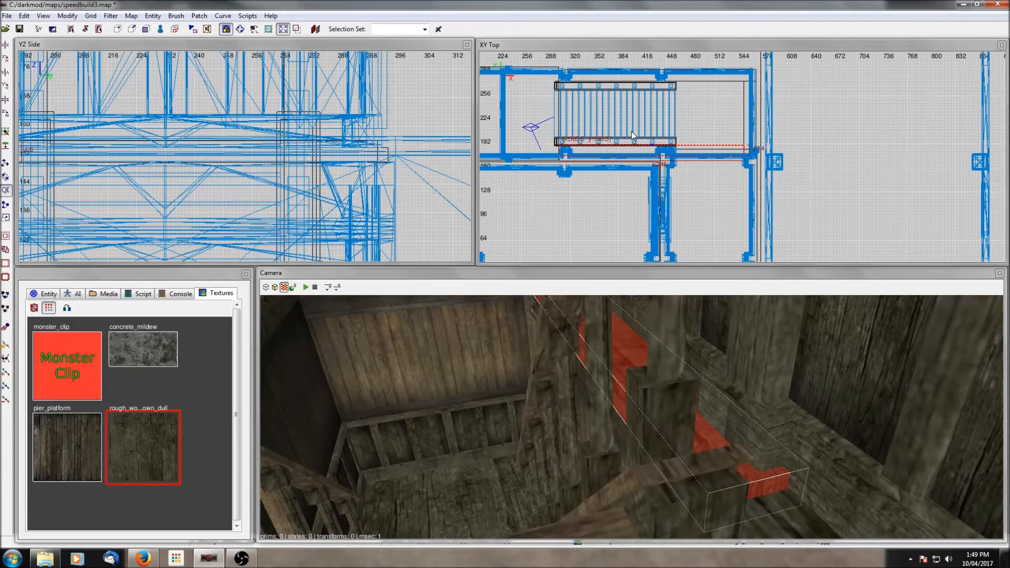
- Reselect the long beam along the side wall, nudge it slightly towards the wall in the top view and deselect it
right_click(642, 373)
right_click(642, 373)
right_click(643, 373)
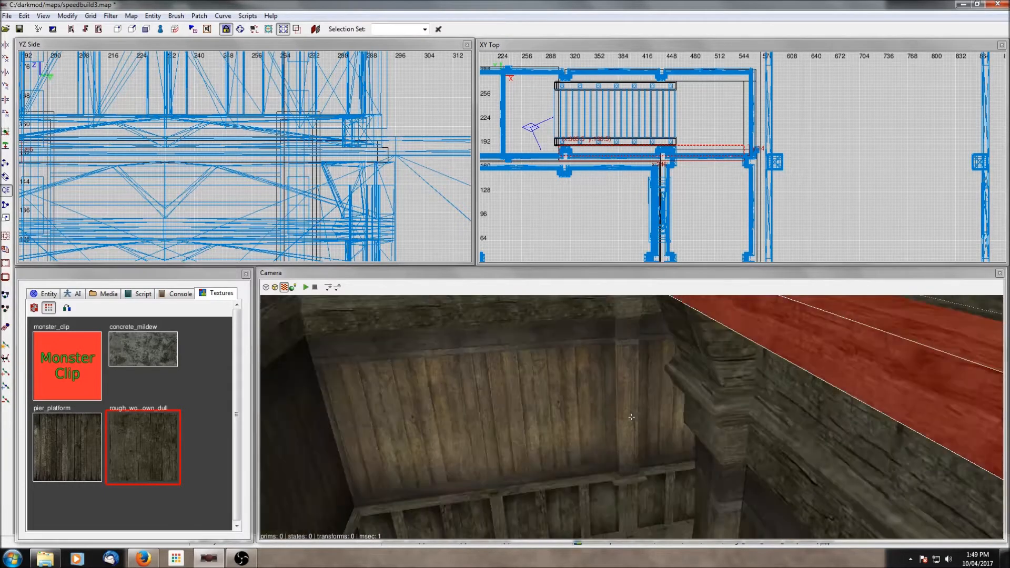
right_click(642, 372)
shift+click(536, 361)
right_click(537, 361)
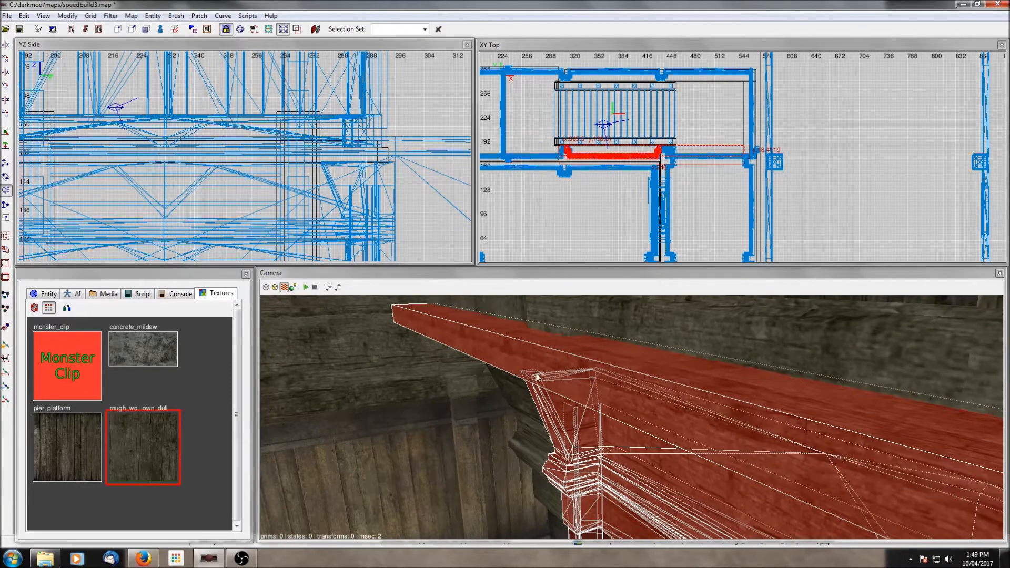
key(Escape)
shift+click(555, 373)
scroll(658, 186, up, 5)
scroll(649, 165, up, 2)
drag(630, 116, 630, 118)
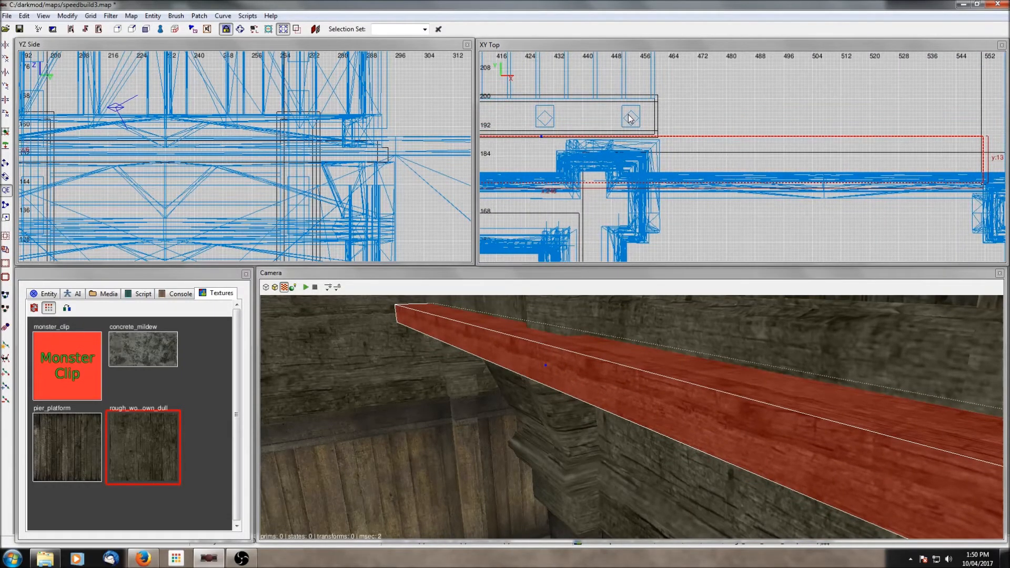
key(Escape)
- Select the beam along the wall and inspect its placement against the wall in the top view
right_click(655, 383)
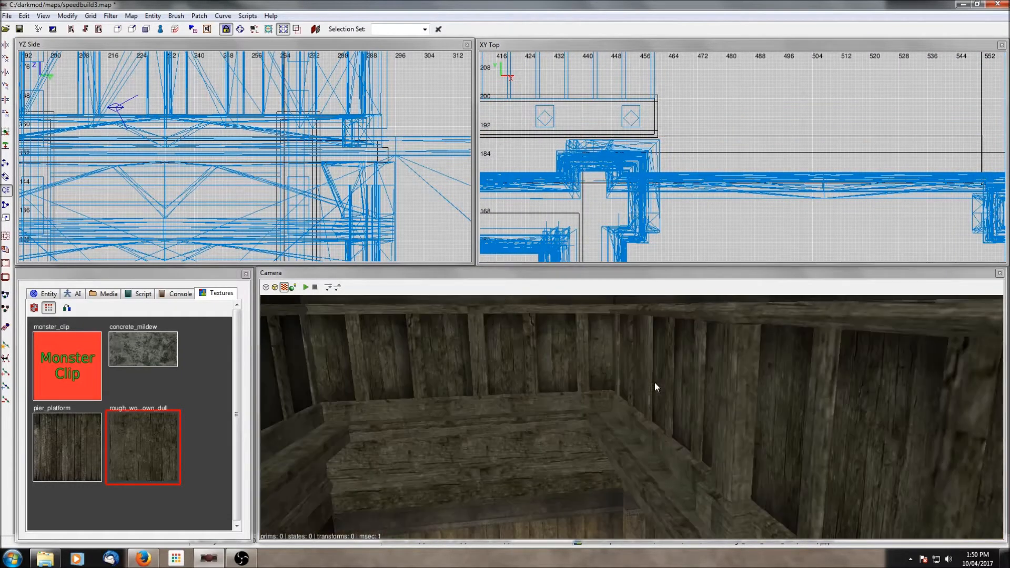
right_click(655, 383)
shift+click(595, 406)
key(Escape)
right_click(596, 406)
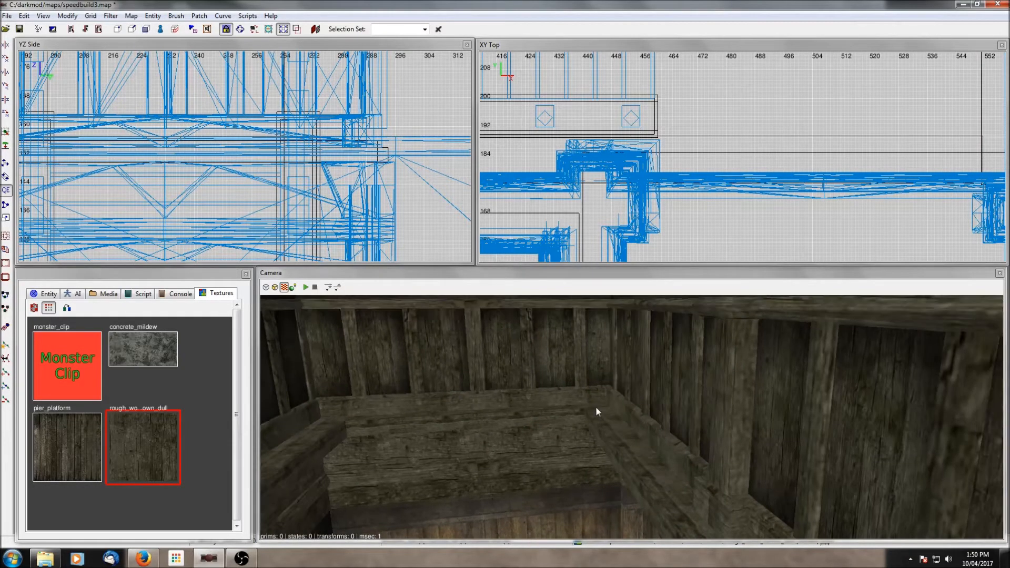
right_click(596, 406)
right_click(596, 407)
right_click(595, 409)
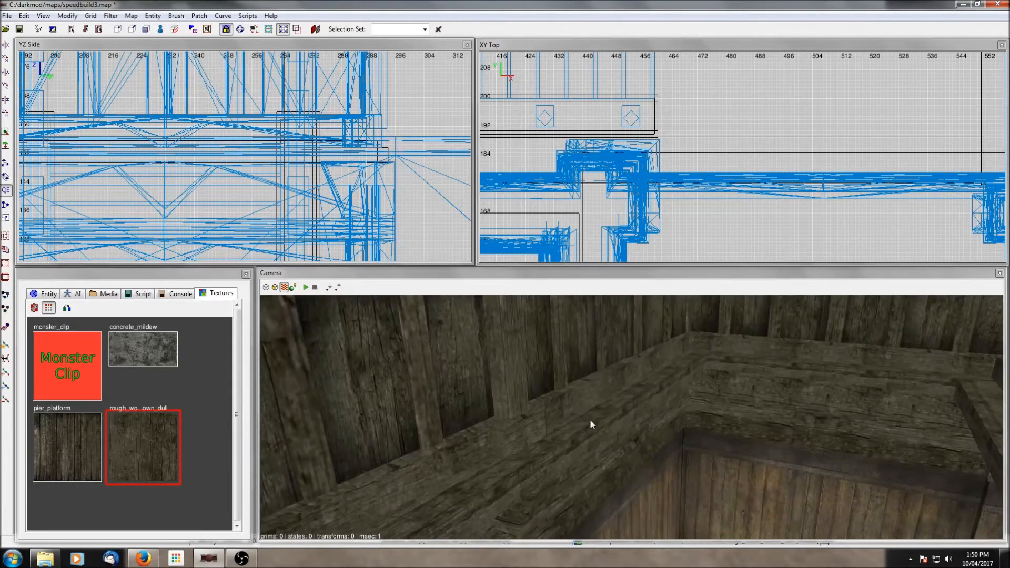
right_click(594, 410)
right_click(632, 417)
shift+click(515, 417)
scroll(723, 111, down, 7)
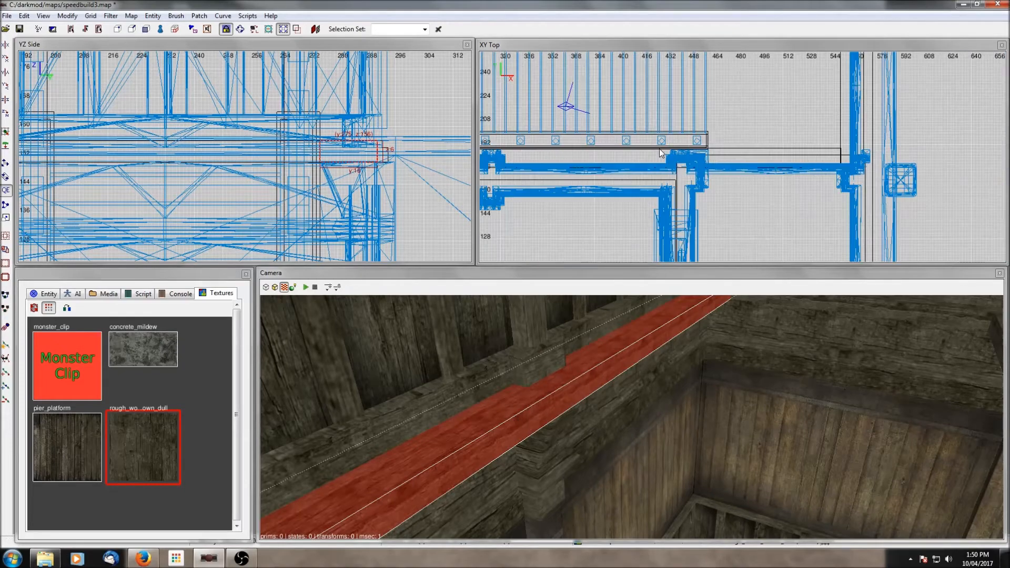
scroll(722, 111, up, 8)
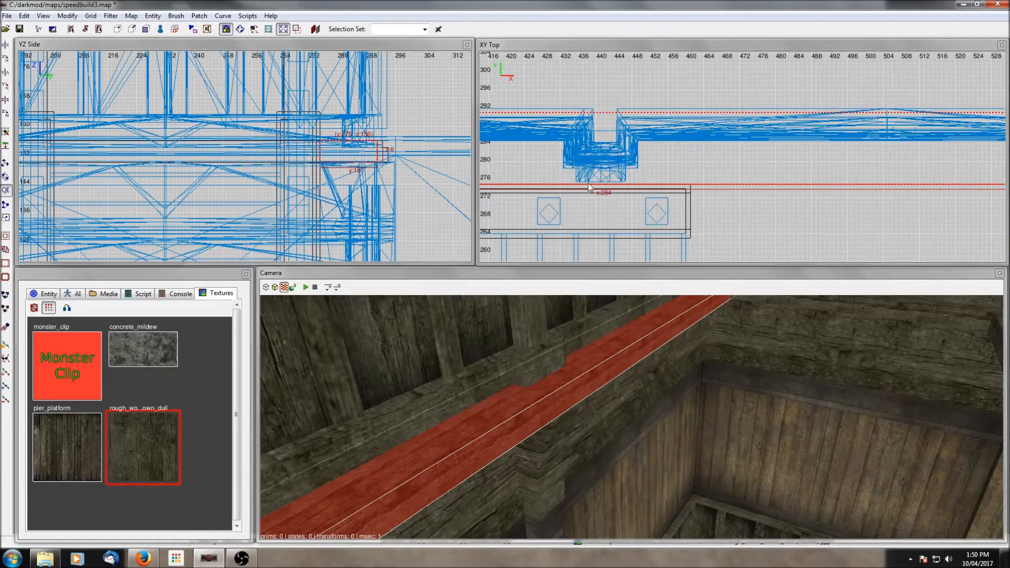
key(Escape)
- Select the beam in the camera view, clone it and start moving the copy across the map in the top view
right_click(672, 350)
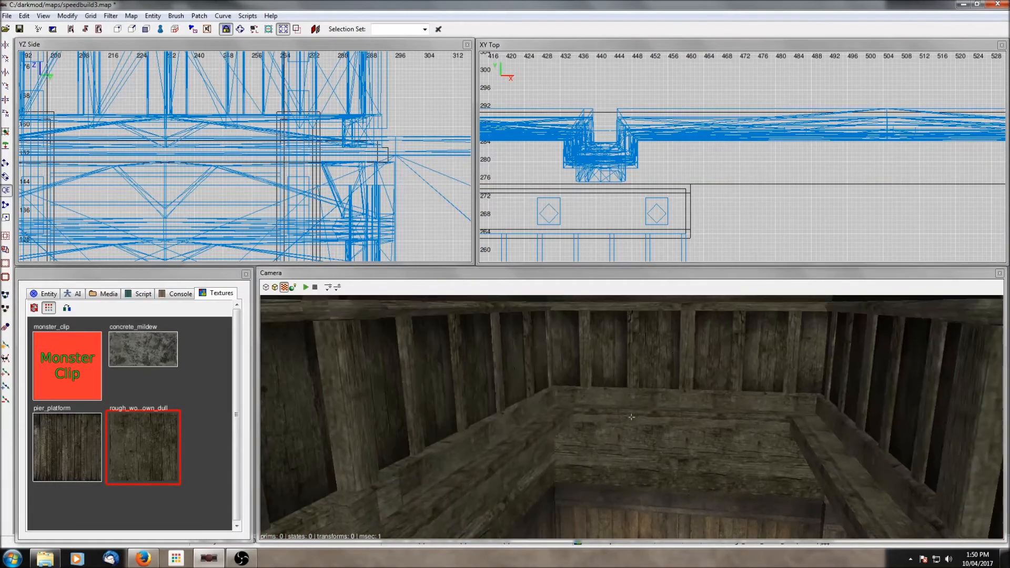
right_click(631, 417)
right_click(673, 352)
right_click(632, 418)
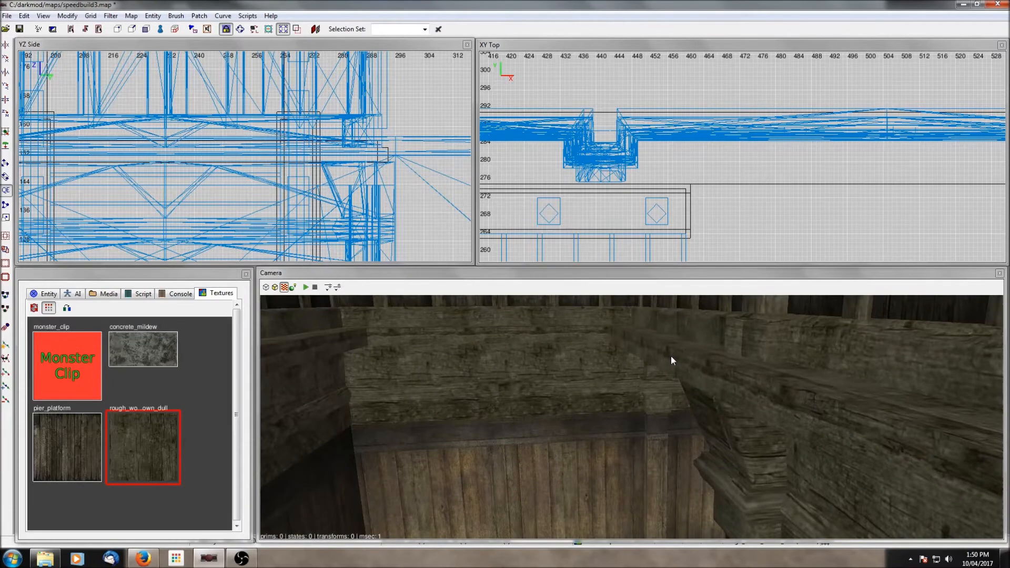
right_click(672, 357)
right_click(632, 418)
shift+click(665, 363)
scroll(779, 125, down, 8)
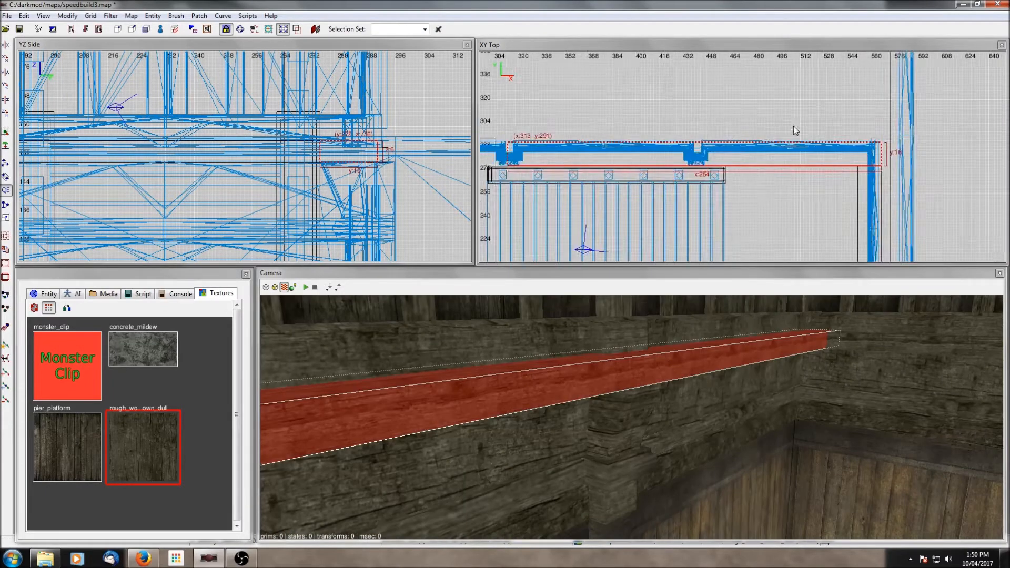
key(space)
drag(758, 107, 749, 219)
right_drag(749, 219, 751, 91)
drag(747, 92, 739, 227)
right_drag(739, 227, 755, 106)
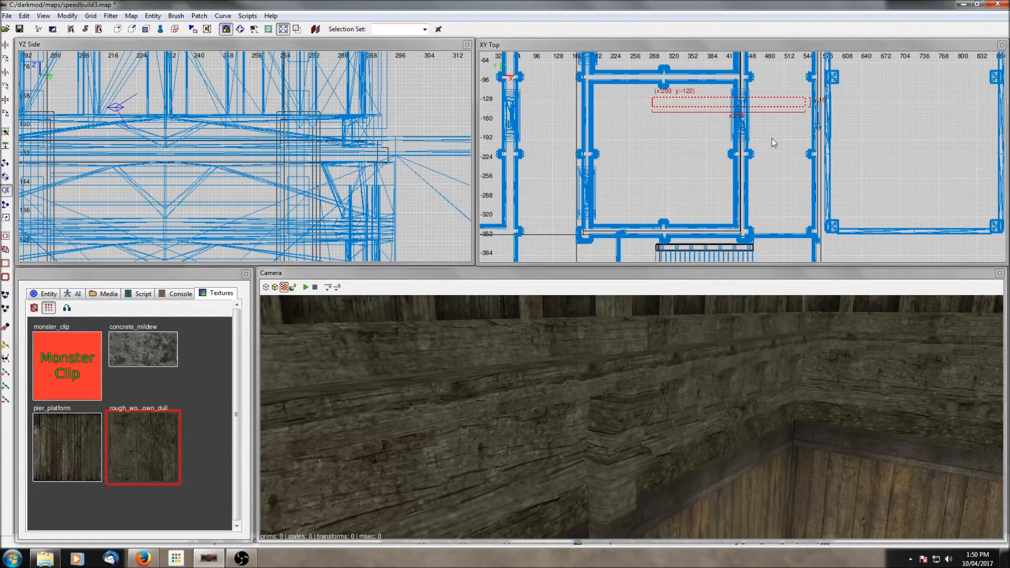
- Position the copied beam, about 254 units long, along the upper wall of the stairwell room
drag(779, 105, 784, 231)
right_drag(785, 231, 753, 125)
scroll(789, 163, up, 5)
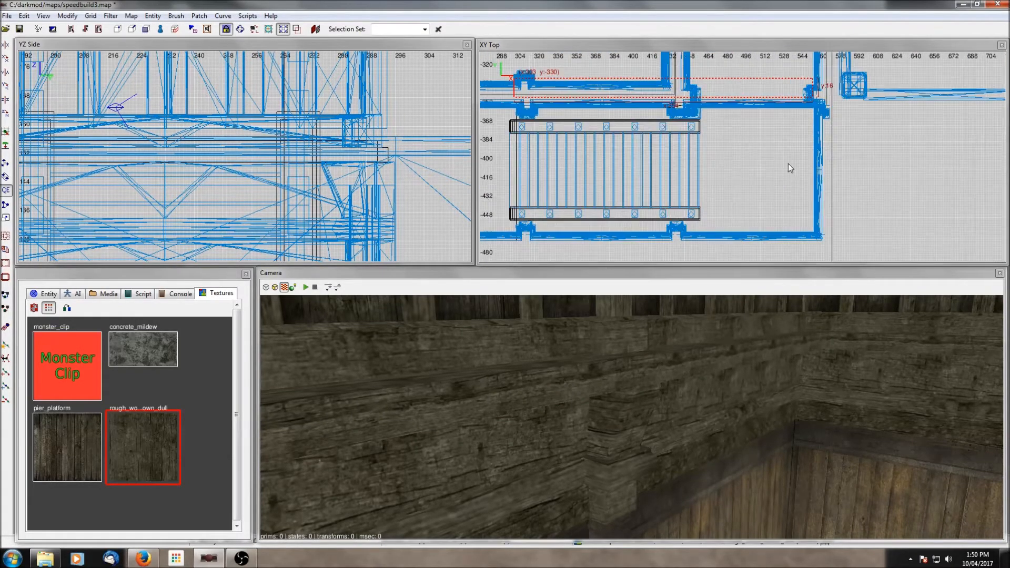
right_drag(763, 160, 767, 244)
drag(772, 139, 792, 168)
scroll(758, 199, up, 6)
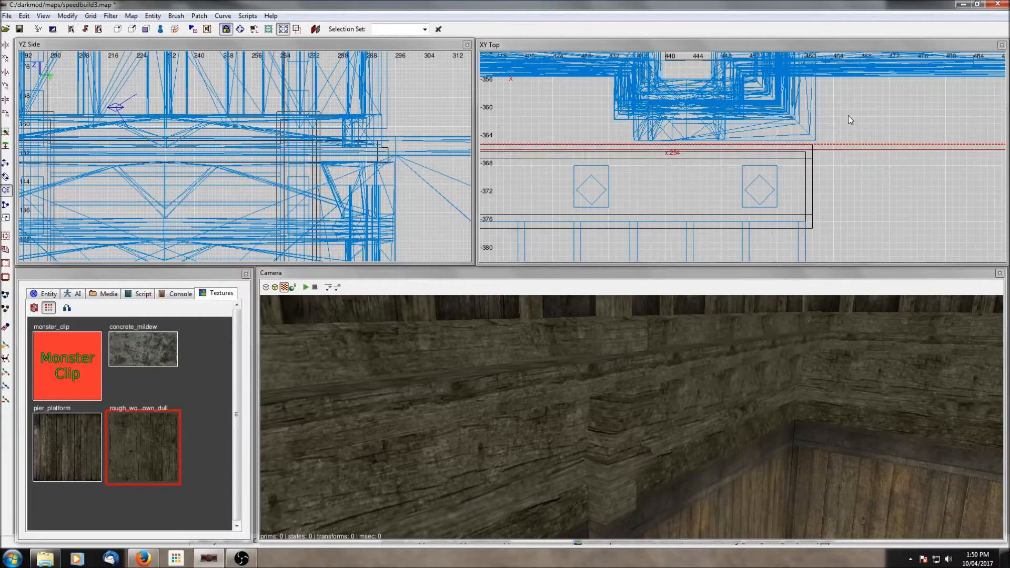
scroll(848, 115, down, 3)
right_drag(822, 150, 713, 152)
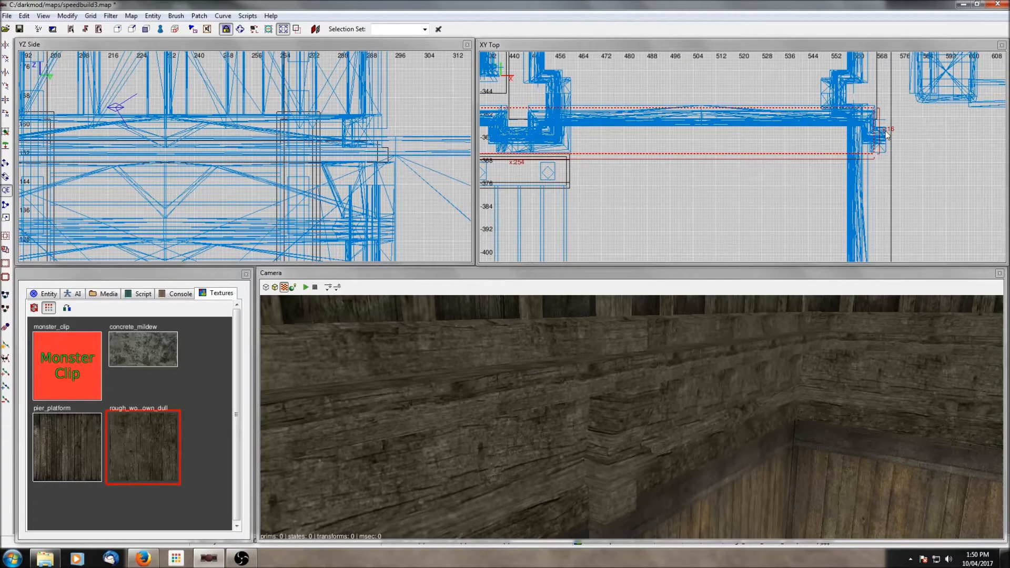
scroll(887, 134, down, 1)
middle_click(683, 203)
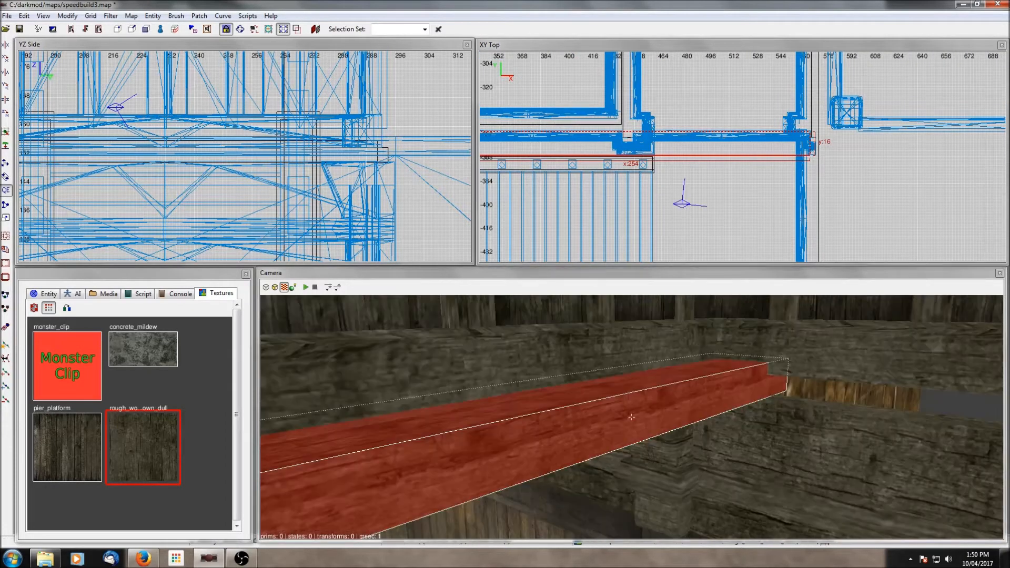
- Rotate the beam 90 degrees, place it along the east wall and shorten it to about 100 units
right_drag(631, 418, 822, 410)
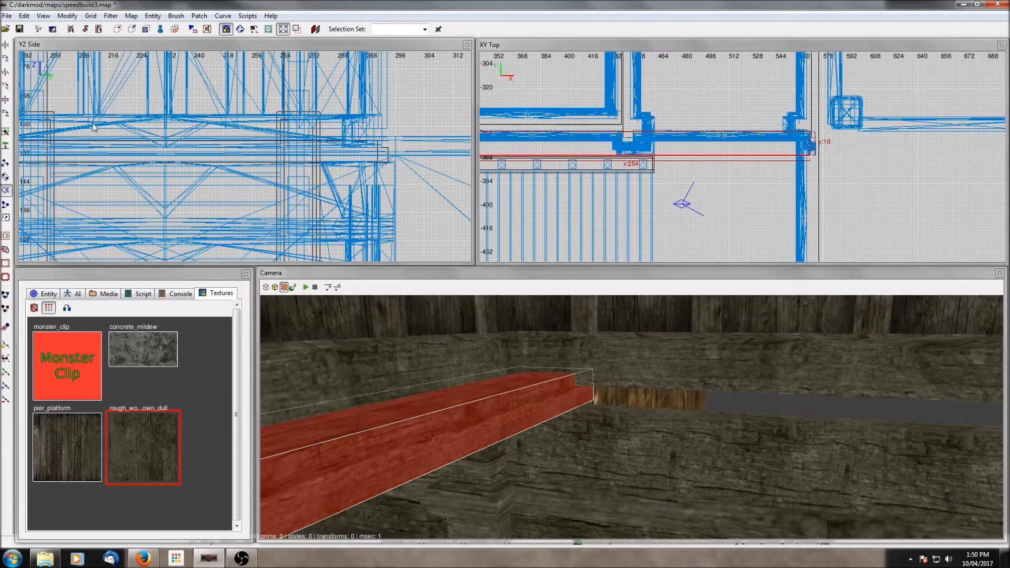
click(6, 113)
scroll(647, 127, down, 3)
scroll(647, 128, down, 1)
mouse_move(695, 103)
mouse_down()
mouse_move(763, 121)
mouse_move(762, 143)
mouse_move(786, 174)
mouse_up()
scroll(784, 156, up, 6)
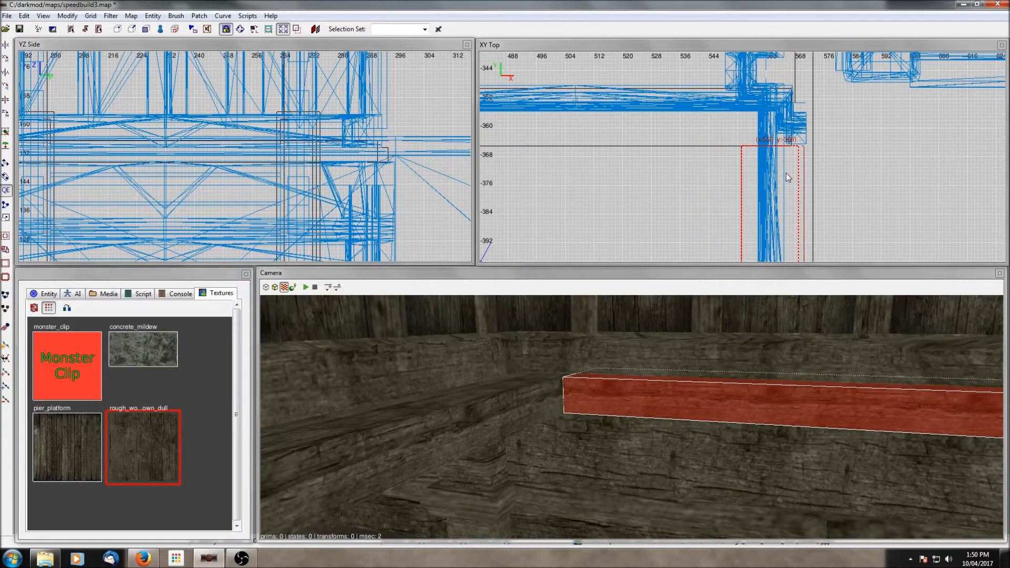
scroll(779, 176, down, 5)
drag(753, 230, 751, 185)
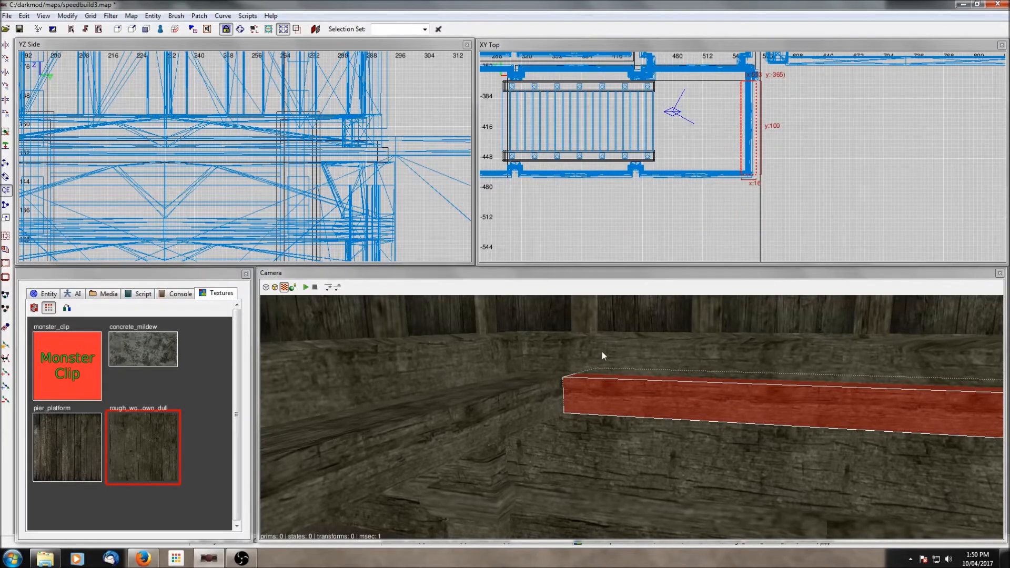
key(Escape)
- Select the 254-unit beam and move it against the southern wall of the stairwell room in the top view
shift+click(522, 400)
drag(668, 70, 666, 143)
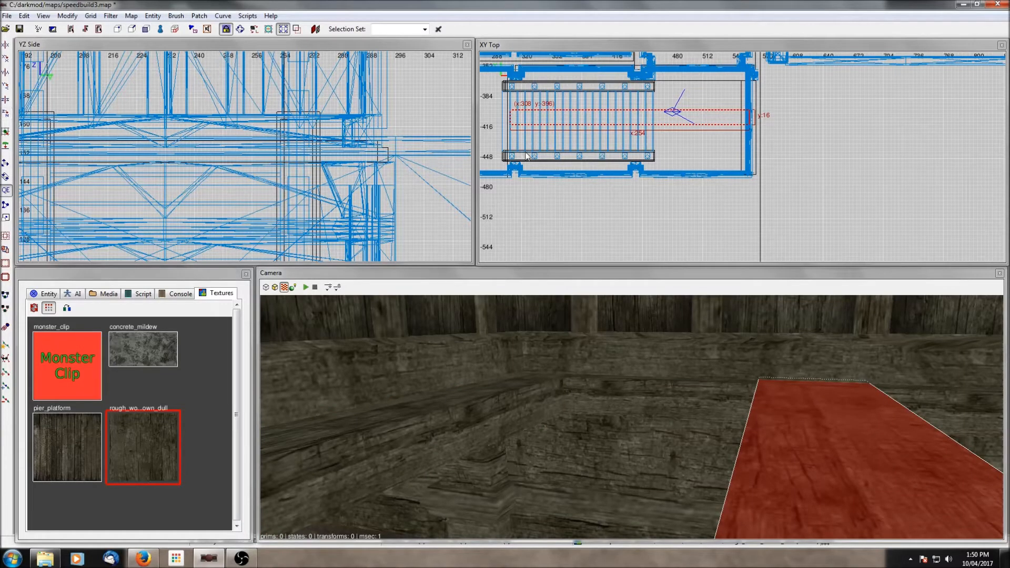
drag(660, 119, 652, 166)
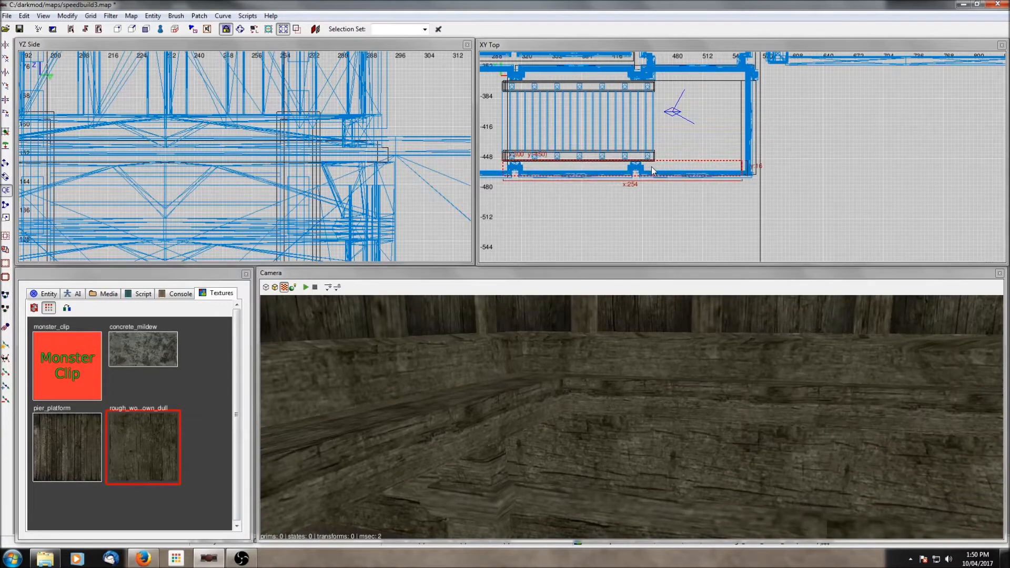
scroll(706, 178, up, 4)
drag(716, 190, 714, 190)
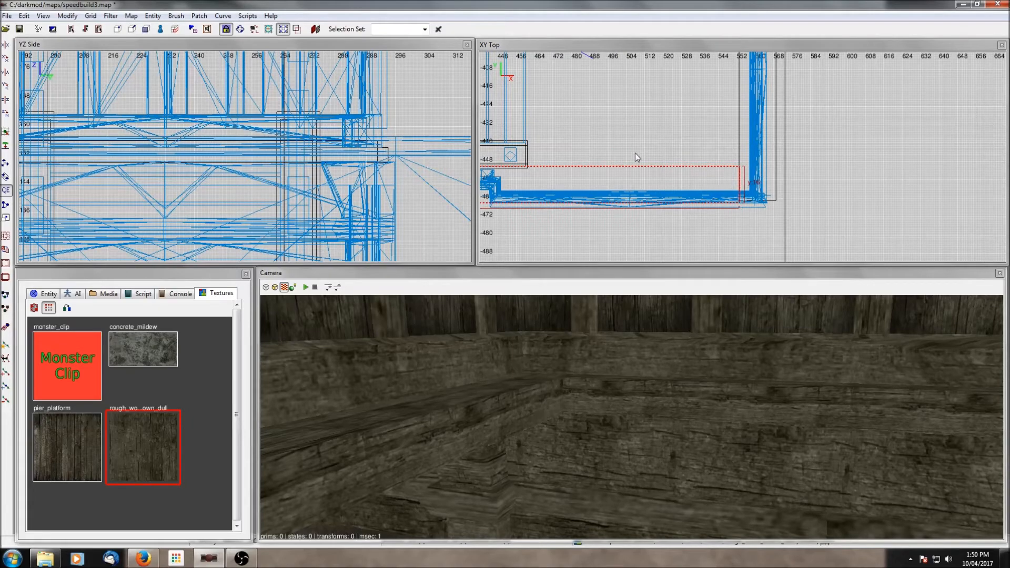
scroll(636, 152, up, 4)
drag(605, 174, 605, 180)
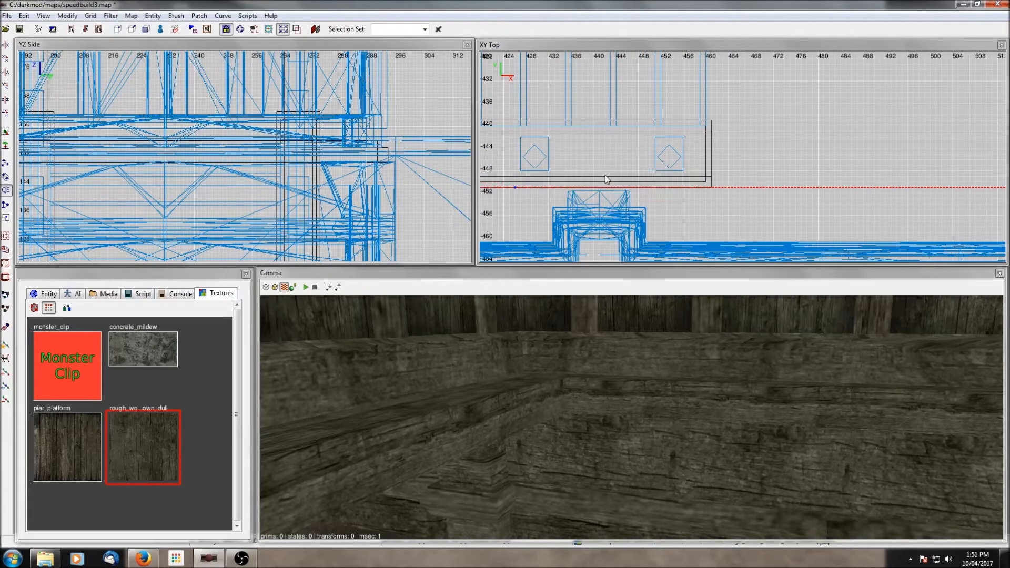
scroll(605, 210, down, 10)
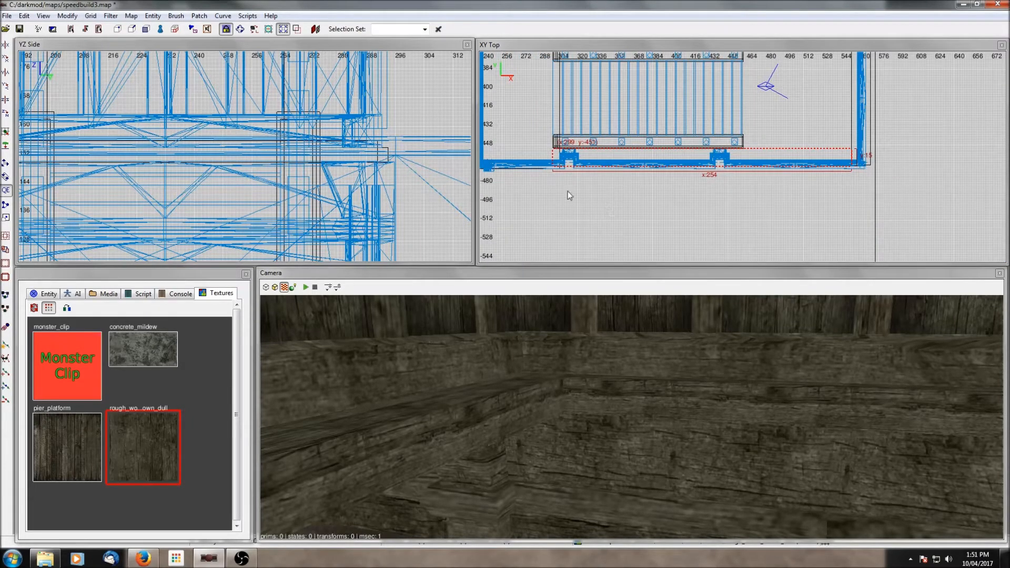
right_drag(568, 196, 584, 228)
scroll(613, 138, up, 2)
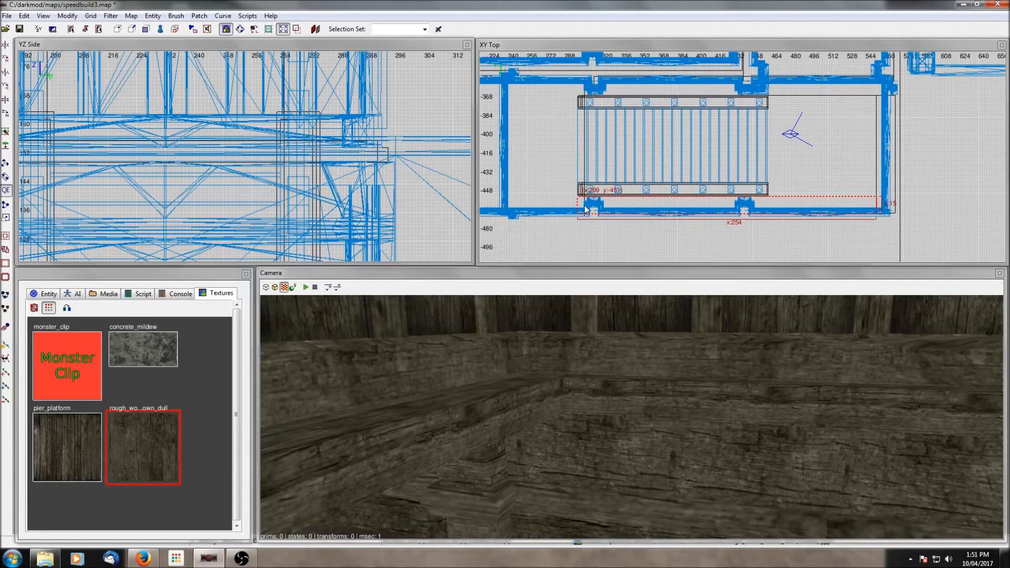
right_click(619, 375)
key(Up)
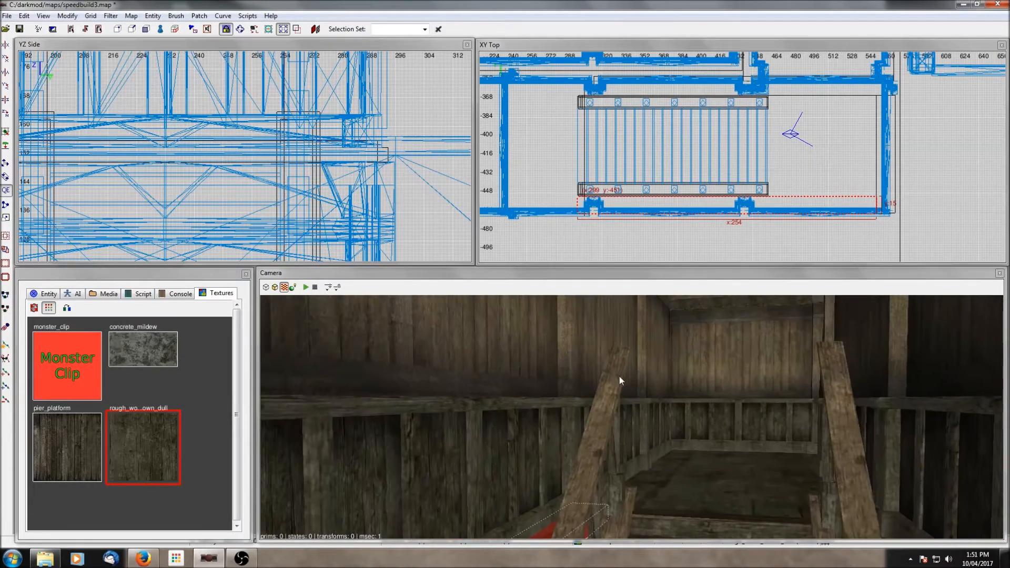
key(Up)
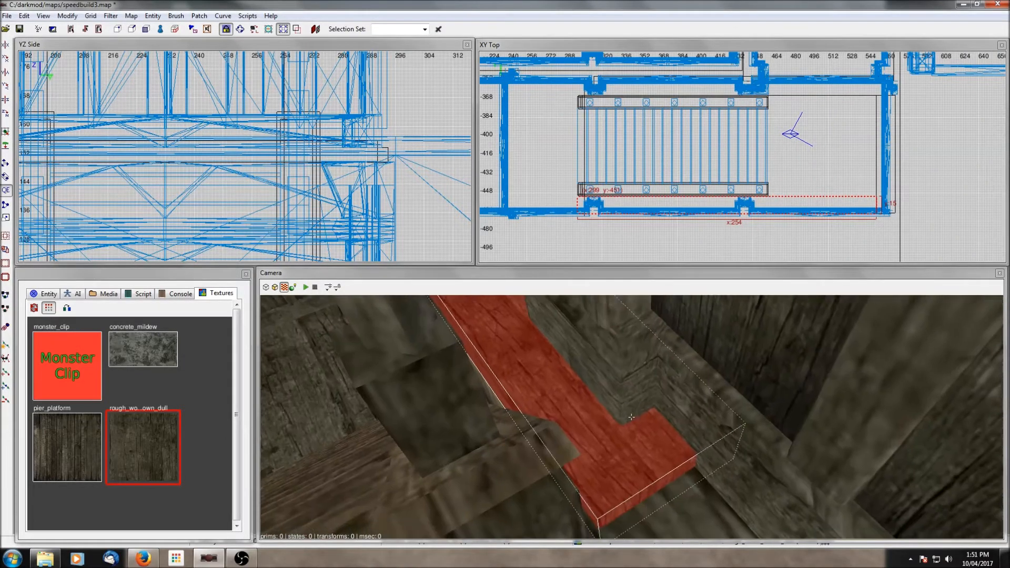
key(Escape)
- Select the beam along the northern stairwell wall and adjust its position against the wall in the top view
right_click(633, 419)
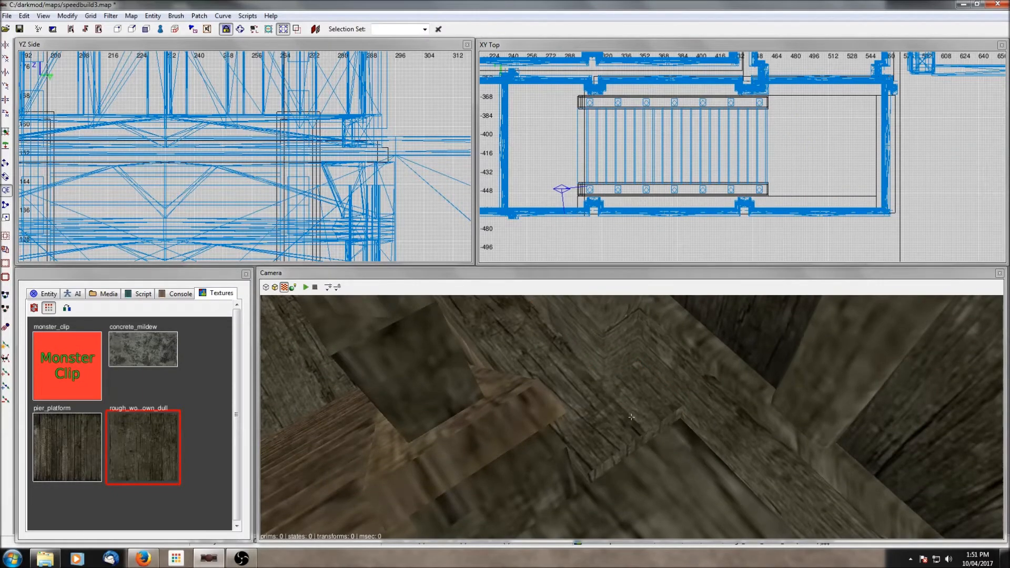
right_click(633, 419)
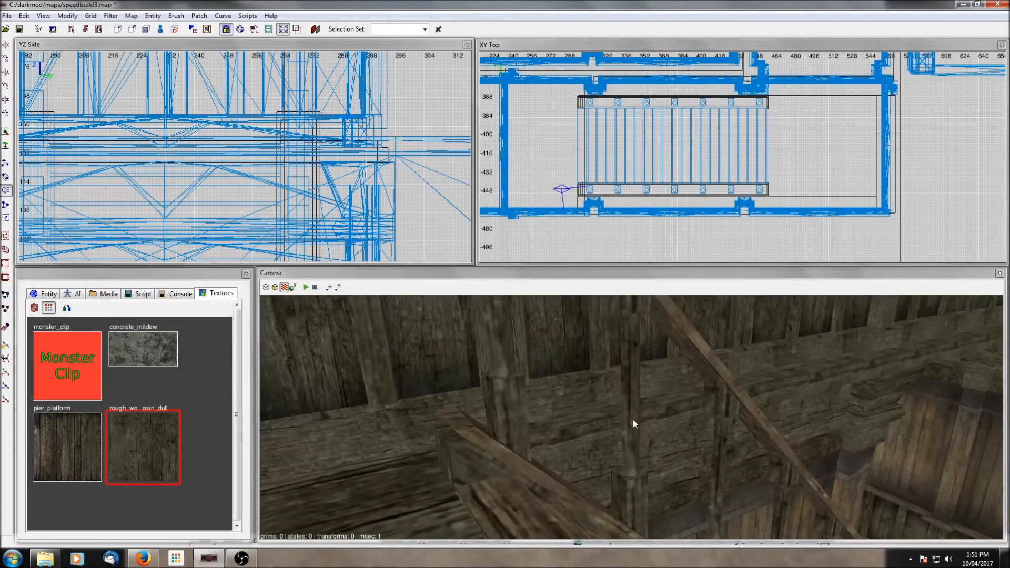
shift+click(585, 424)
key(Left)
right_click(598, 419)
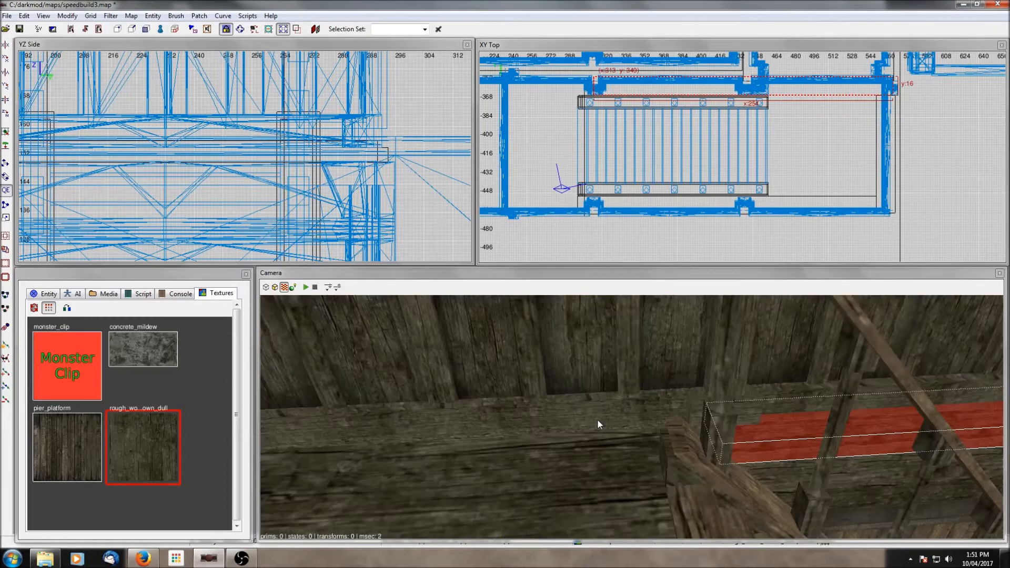
key(Up)
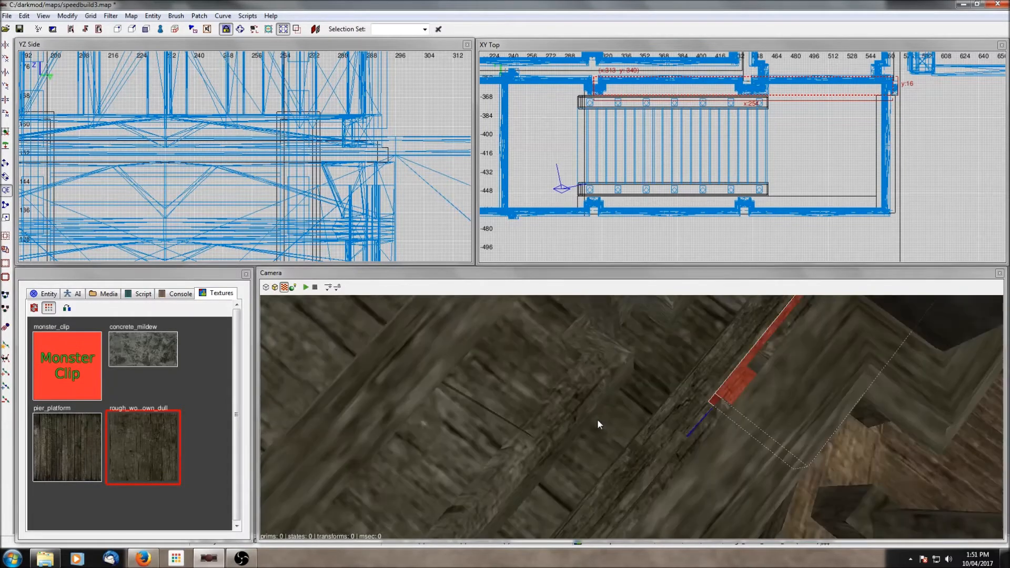
right_drag(579, 138, 609, 177)
drag(608, 125, 592, 125)
key(Escape)
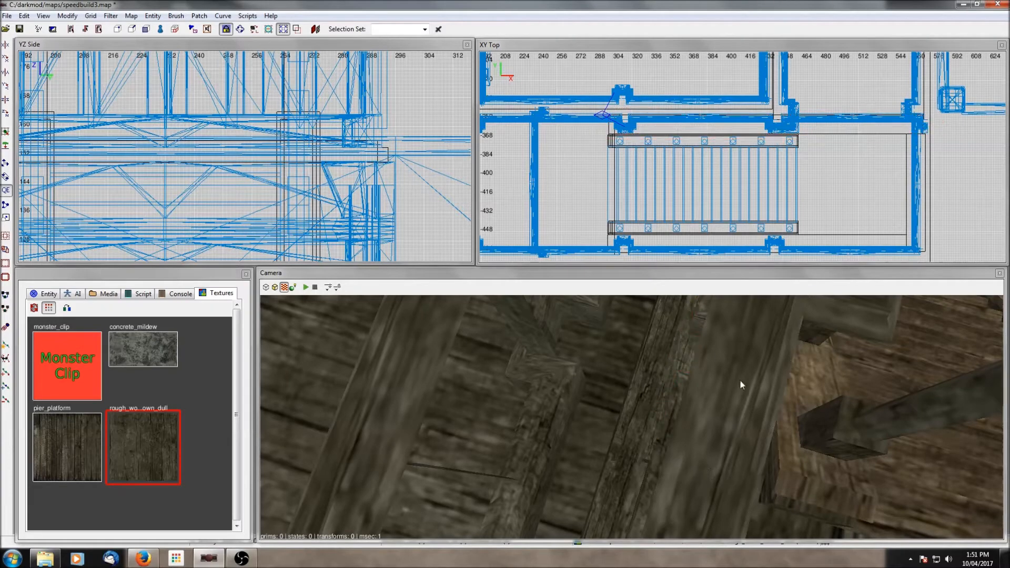
- Inspect the new beams along the stairwell walls in the camera view, selecting them to check their placement
right_click(740, 380)
right_click(740, 380)
scroll(745, 221, down, 3)
shift+click(697, 345)
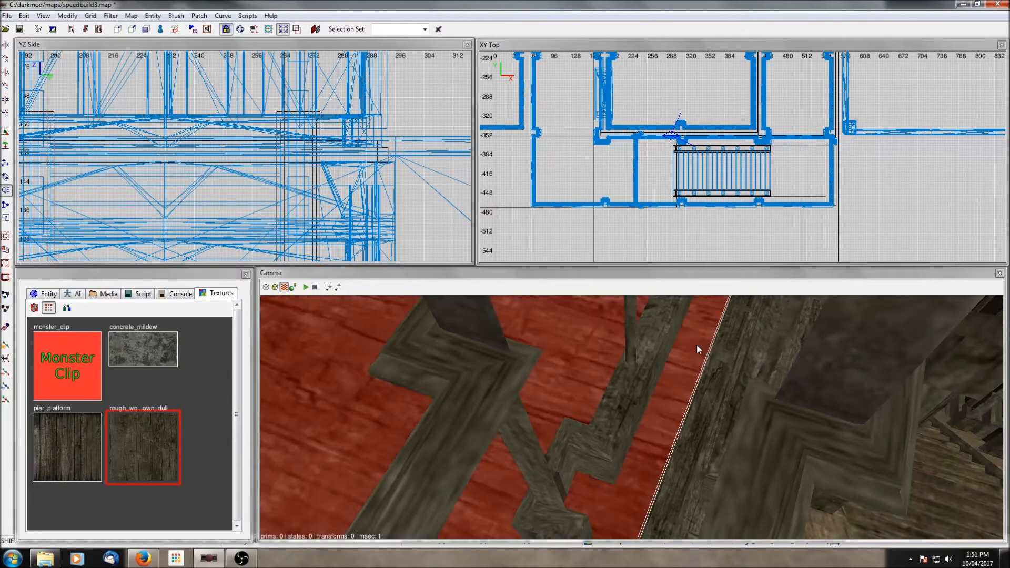
right_click(697, 344)
right_click(696, 345)
key(Escape)
shift+click(707, 377)
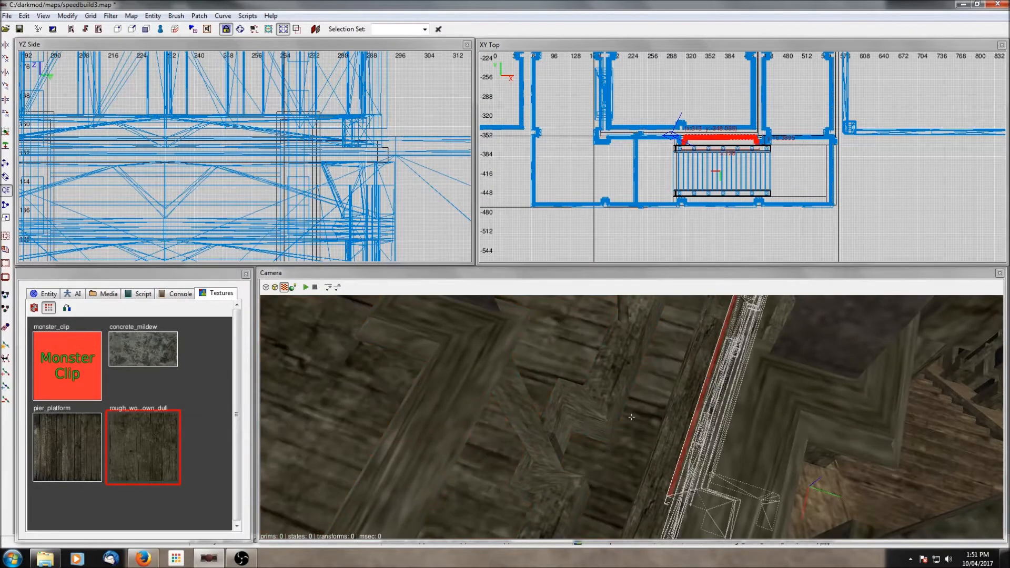
right_click(706, 377)
right_click(707, 377)
key(Escape)
shift+click(664, 399)
right_click(663, 399)
right_click(663, 399)
key(Escape)
shift+click(785, 141)
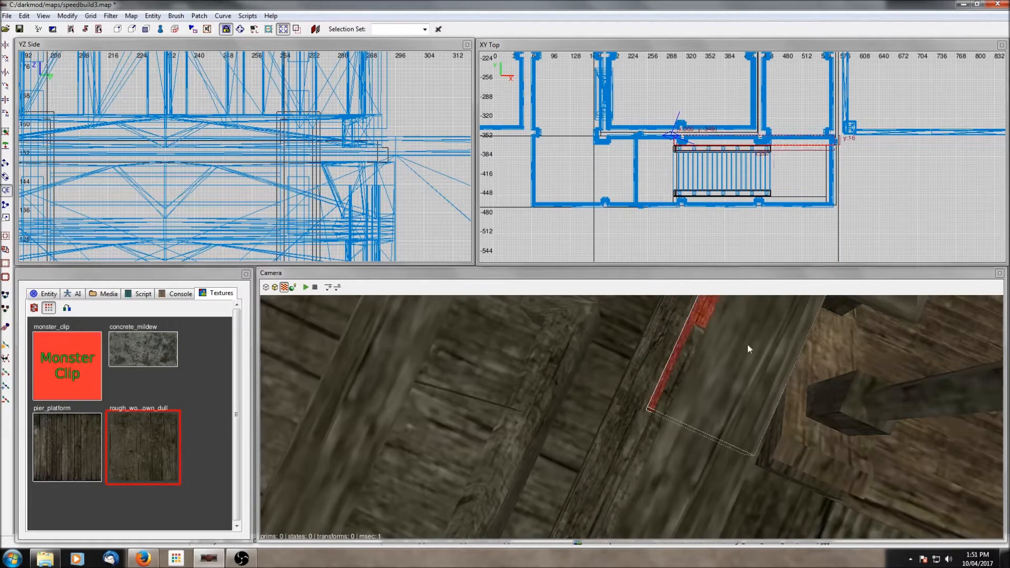
- Check the beam along the northern stairwell wall from below and in the top view
right_click(739, 367)
right_click(739, 367)
right_click(738, 367)
right_click(739, 364)
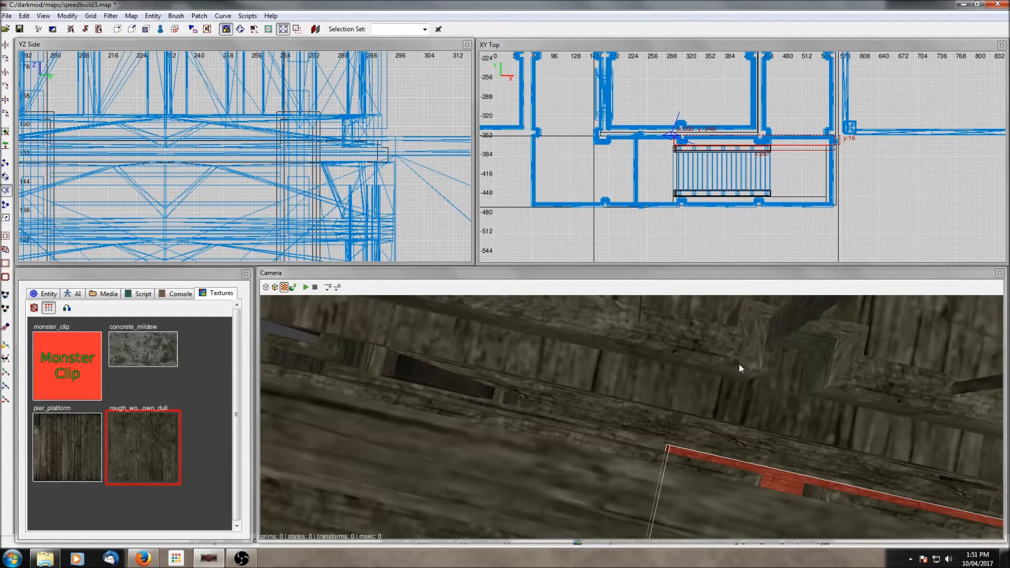
shift+click(614, 444)
shift+click(614, 445)
right_click(613, 444)
right_click(613, 444)
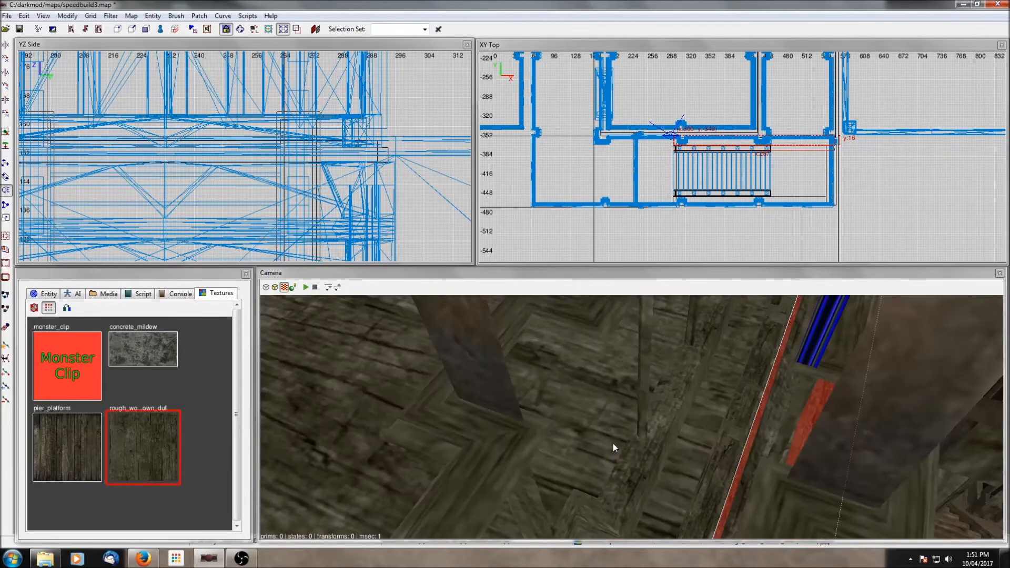
right_click(614, 444)
right_click(614, 444)
key(Escape)
right_click(614, 444)
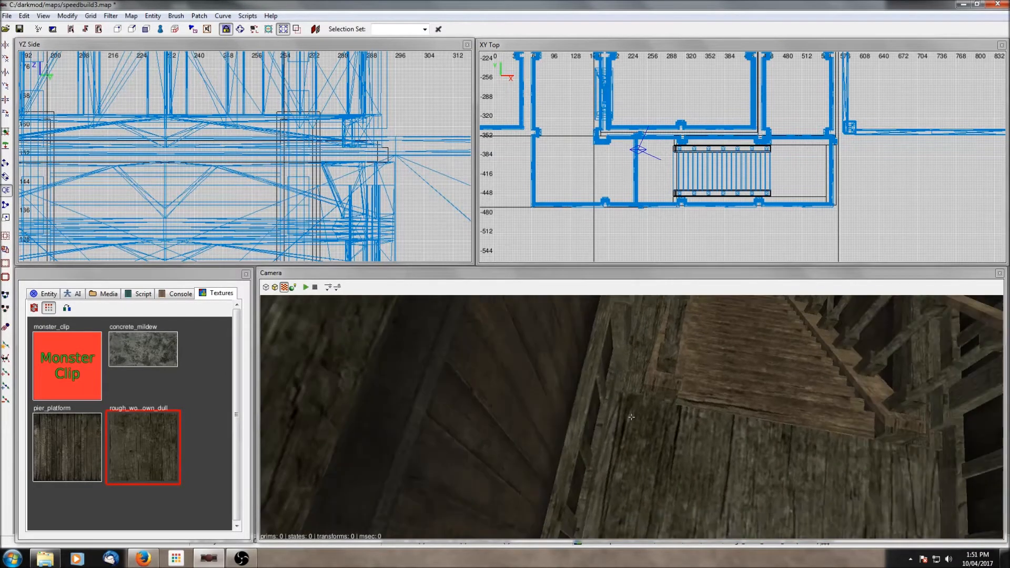
right_click(614, 442)
scroll(754, 122, down, 1)
scroll(754, 122, up, 3)
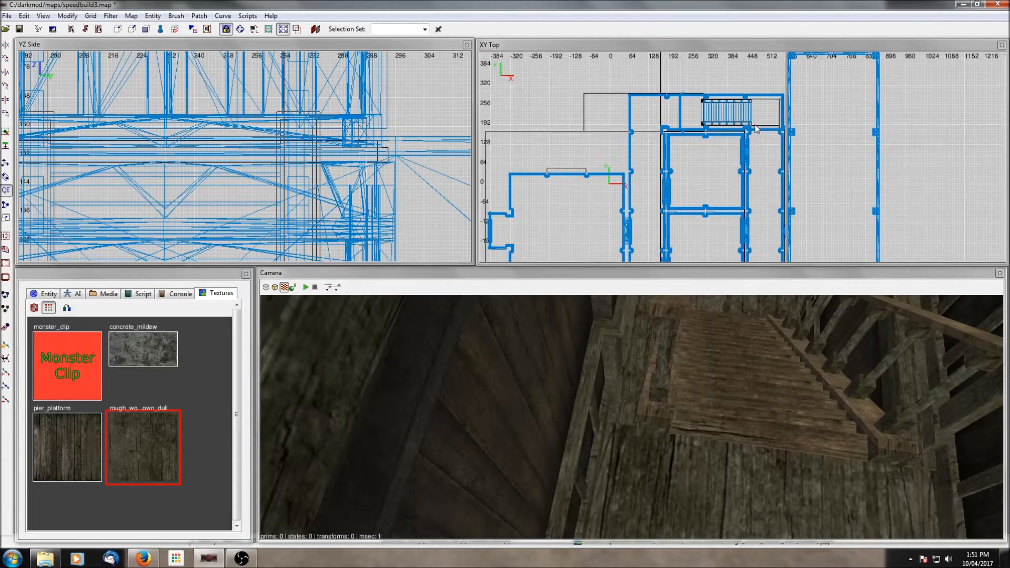
shift+click(775, 98)
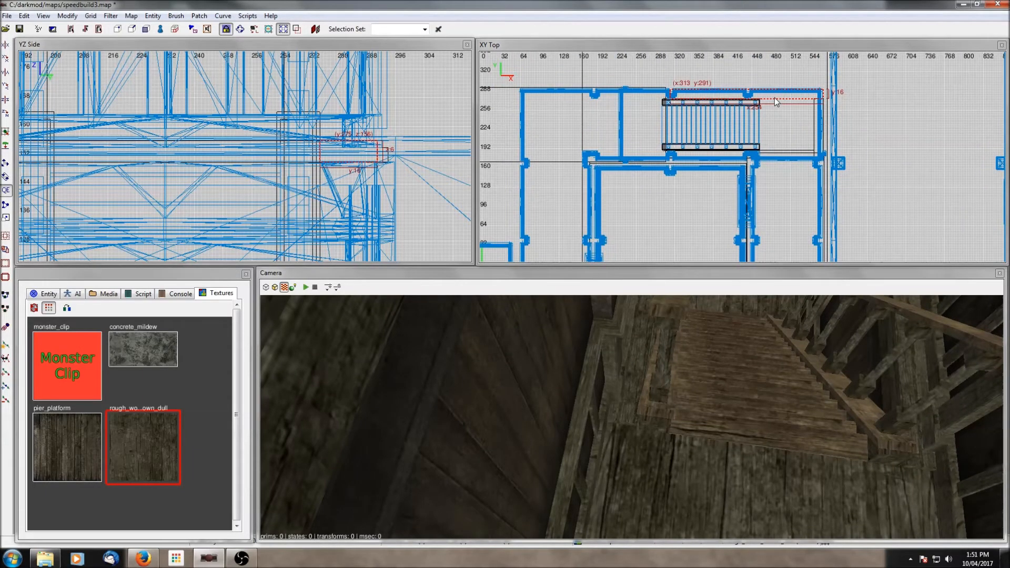
key(Escape)
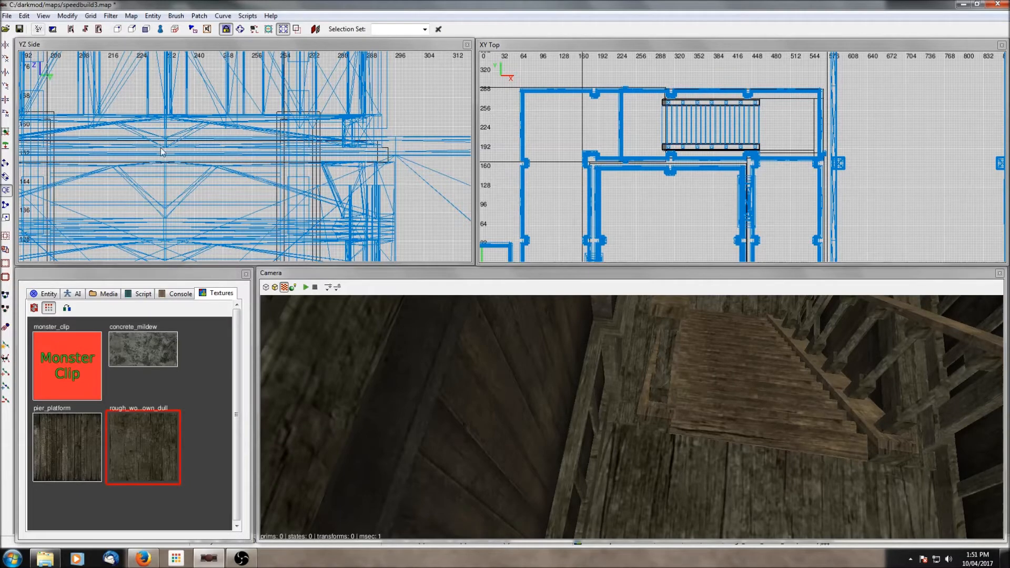
- Save the map under the new name speedbuild4.map
click(7, 16)
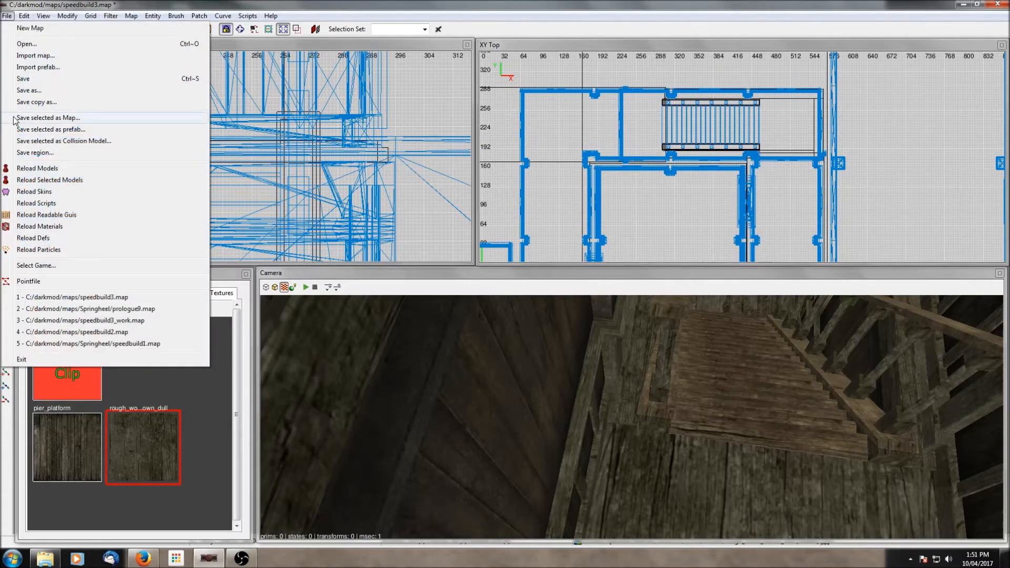
click(26, 90)
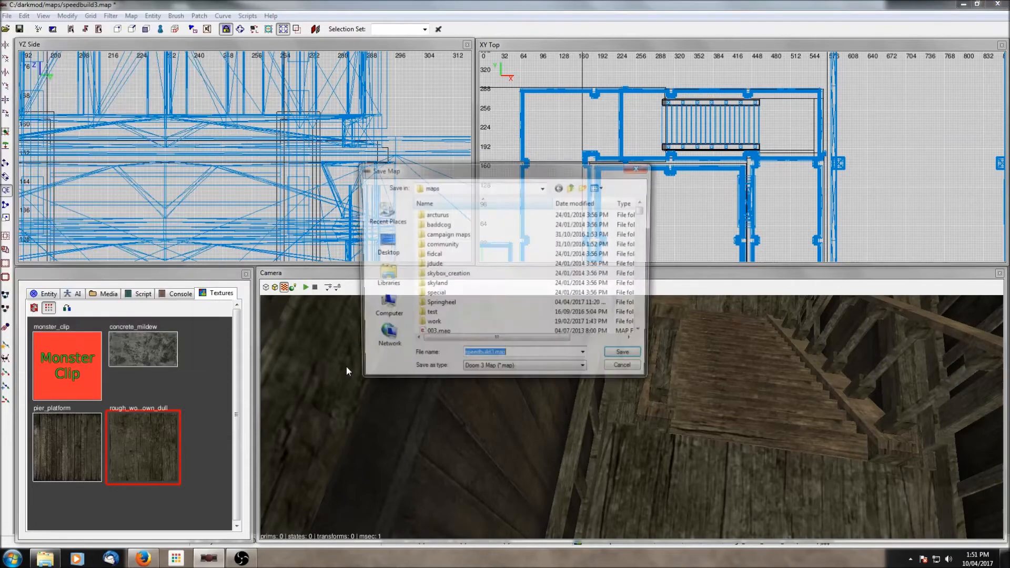
click(492, 356)
key(Delete)
text(4)
key(Return)
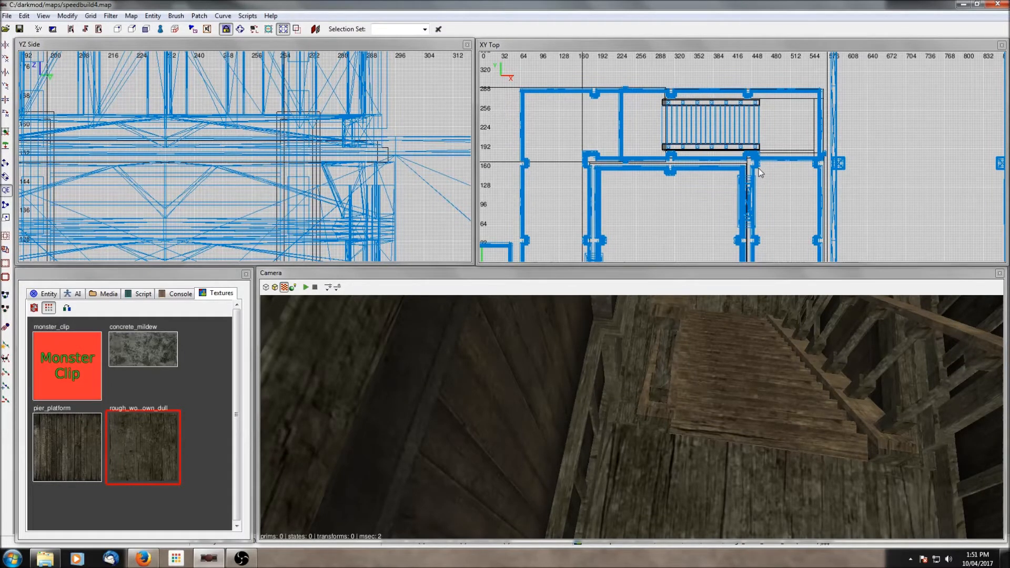
- Fly the camera through the stairwell and into the side hall to review the rooms
right_click(852, 355)
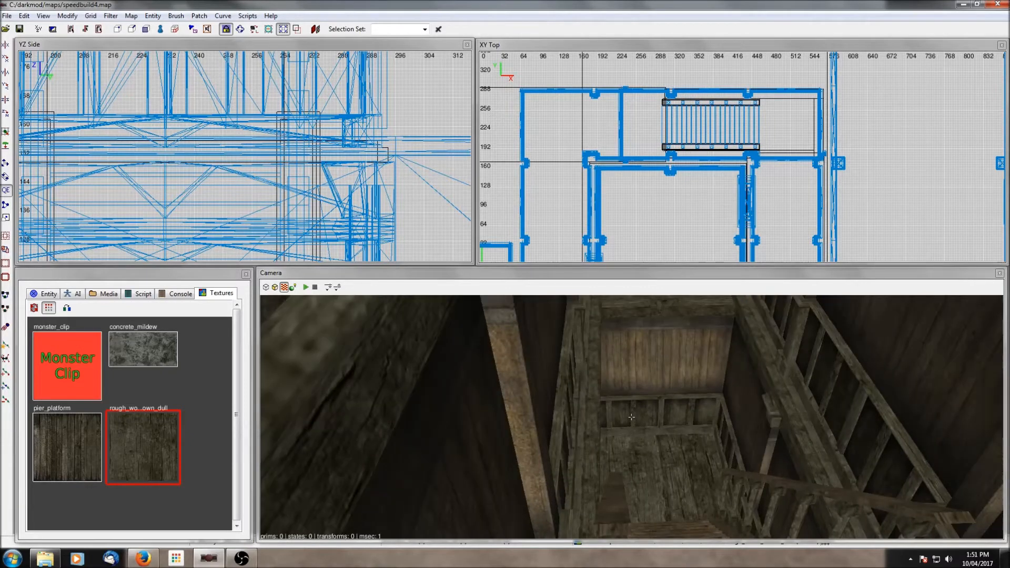
right_click(792, 387)
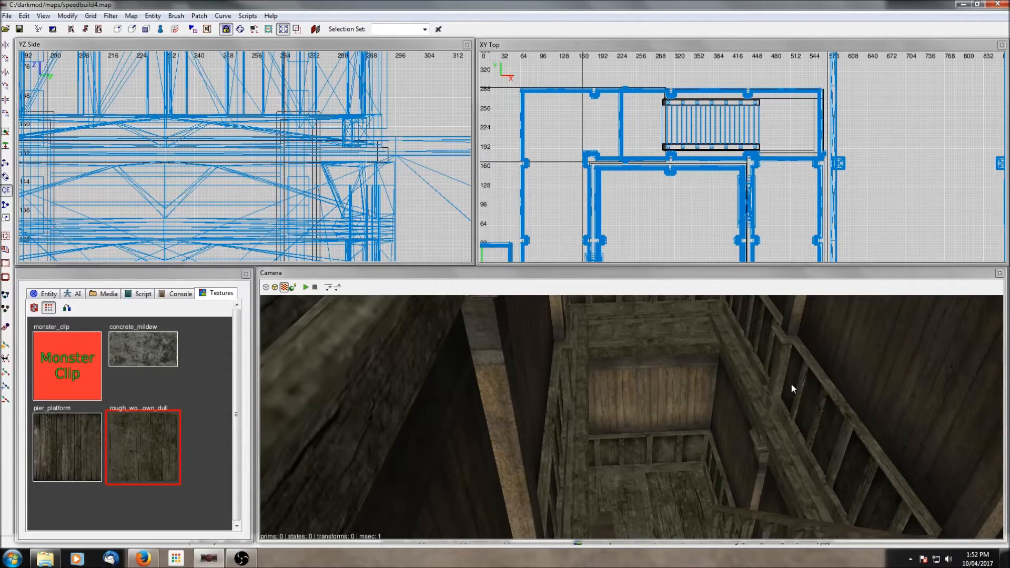
right_click(804, 392)
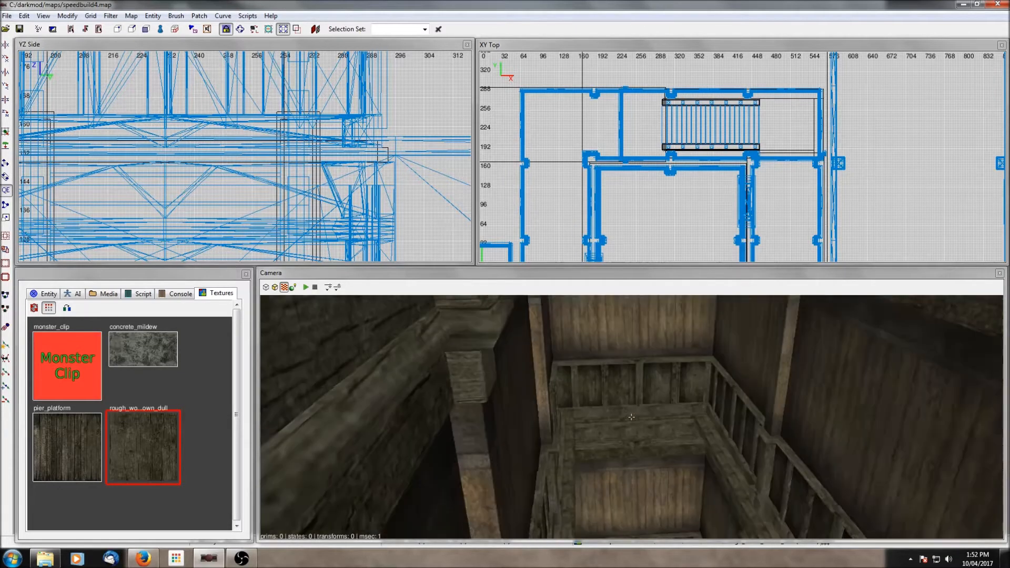
right_click(803, 392)
scroll(803, 391, up, 3)
right_click(803, 391)
right_click(803, 391)
scroll(803, 391, up, 2)
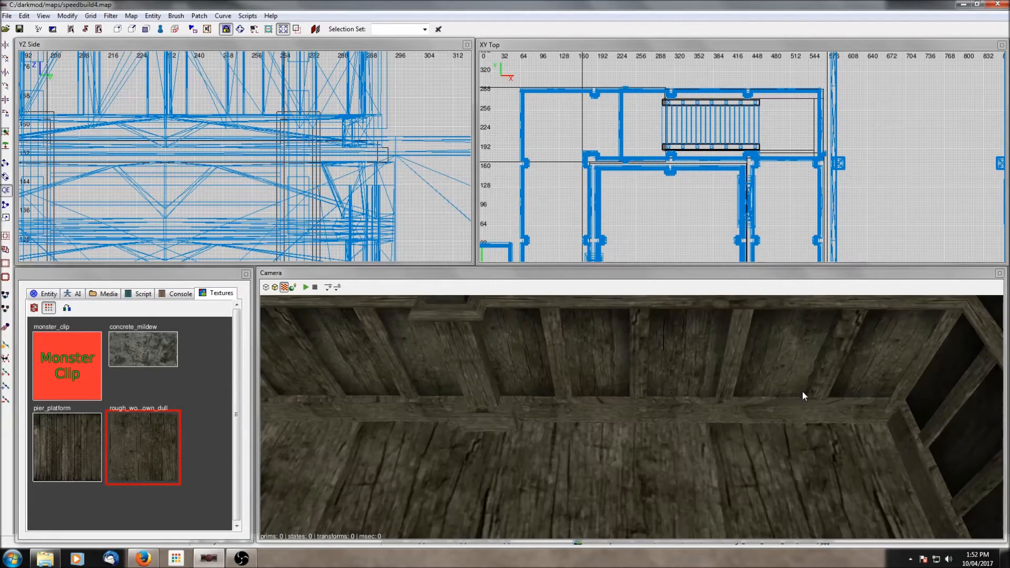
right_click(803, 391)
right_click(803, 391)
right_click(803, 391)
right_click(803, 391)
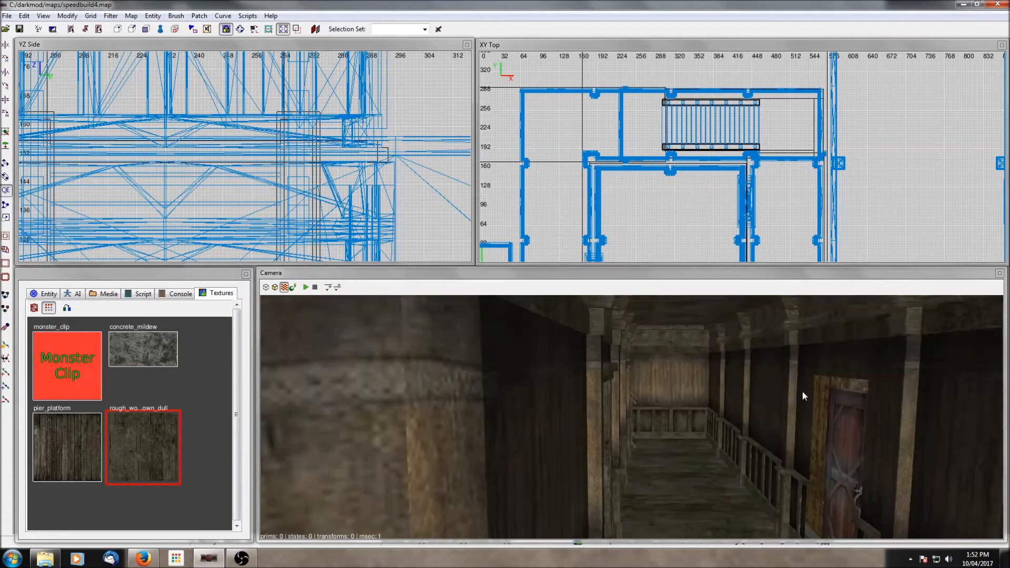
scroll(803, 392, up, 2)
right_click(803, 391)
right_click(803, 391)
scroll(803, 392, up, 2)
right_click(803, 392)
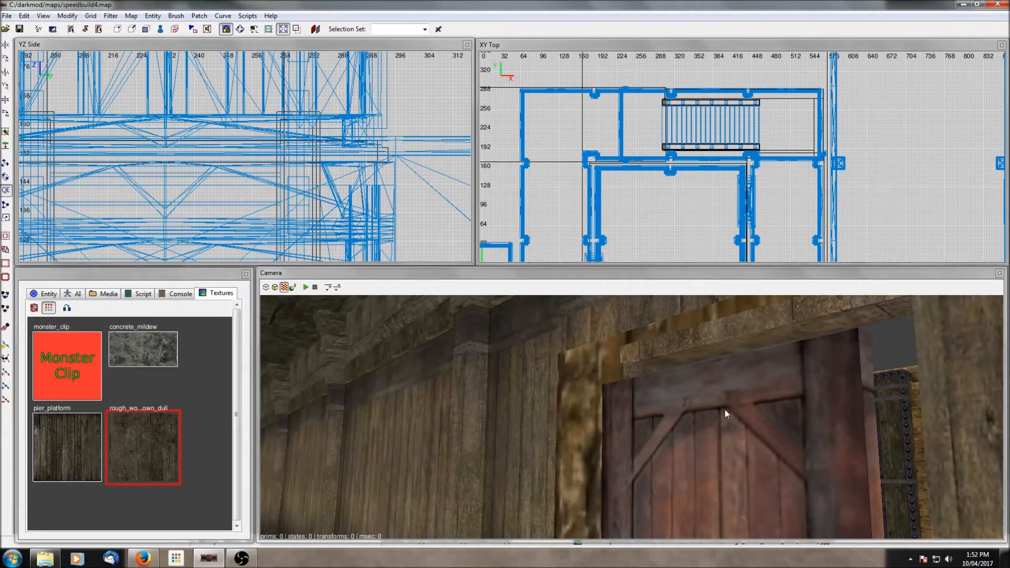
- Open the Layers dialog and briefly show the Default layer to examine the doorway frame
key(ctrl+l)
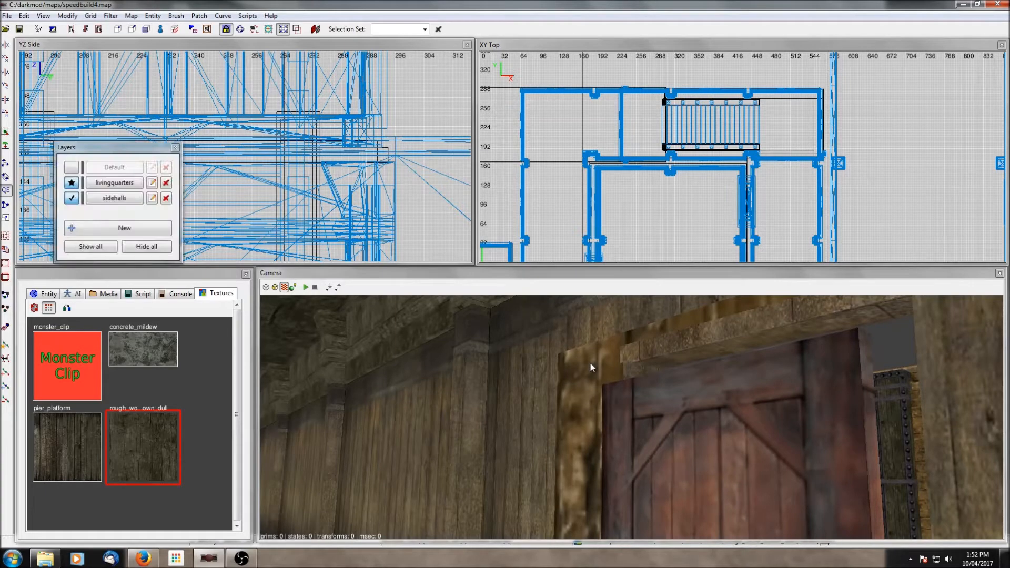
click(71, 167)
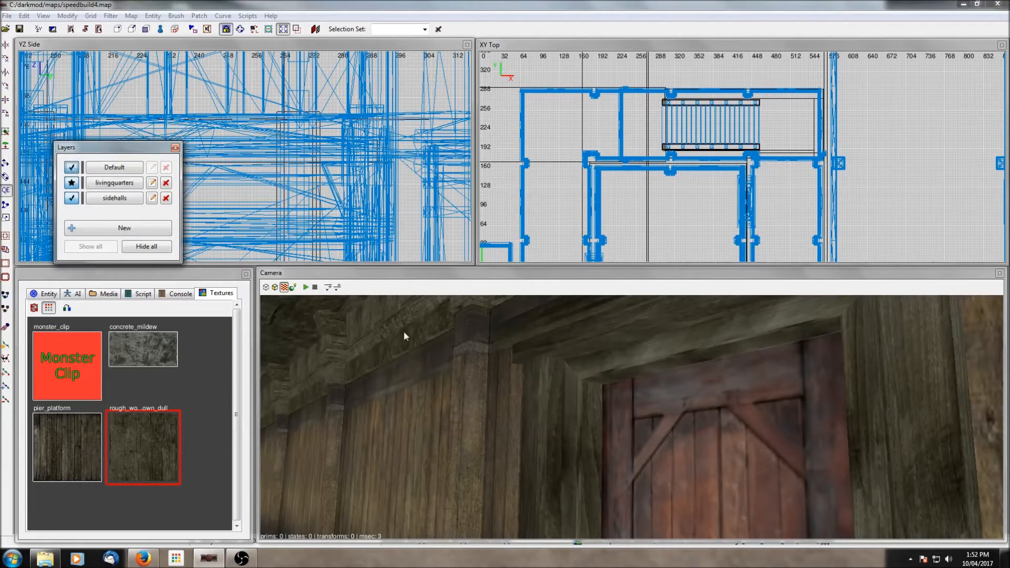
shift+click(546, 397)
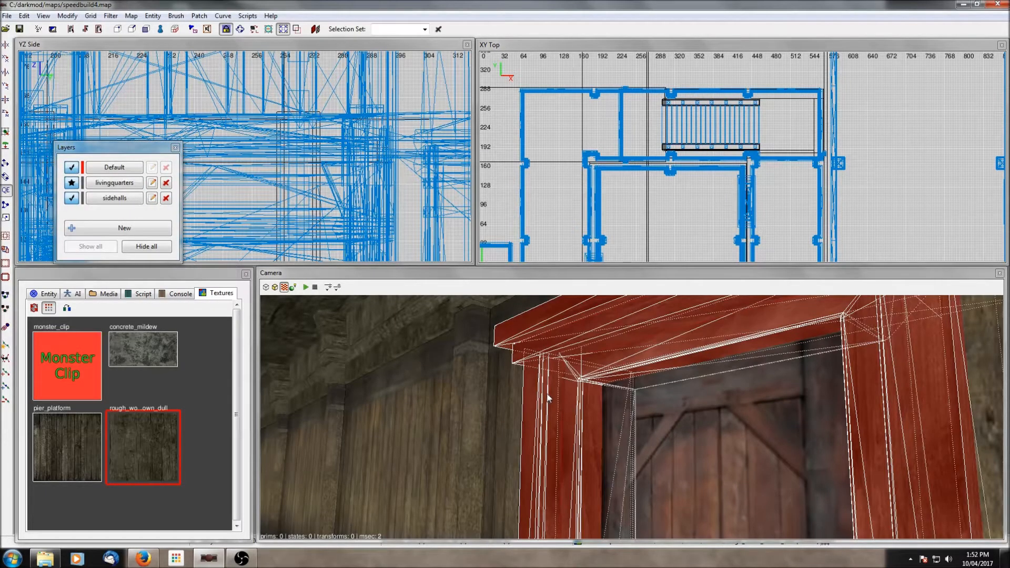
key(Escape)
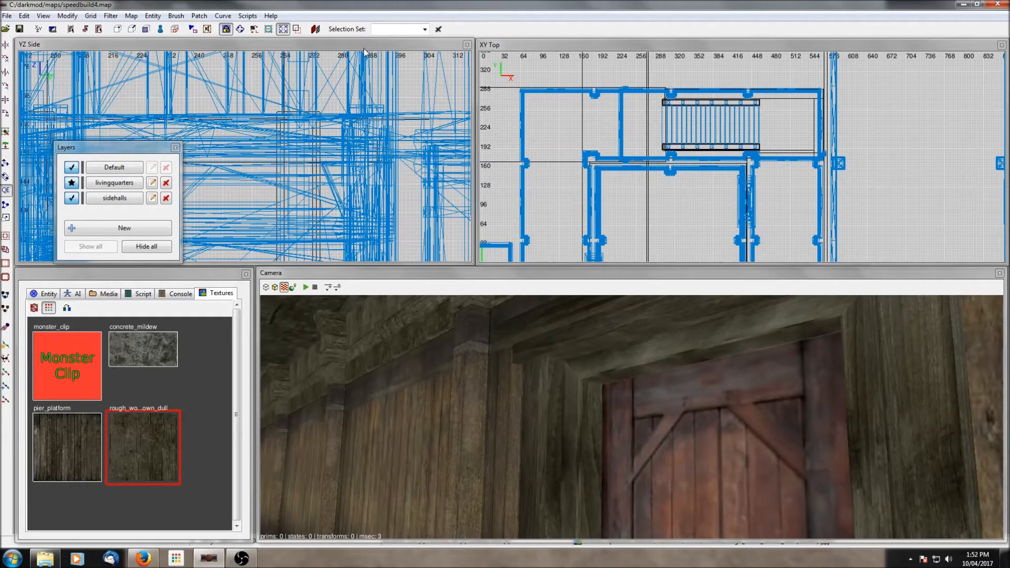
click(72, 167)
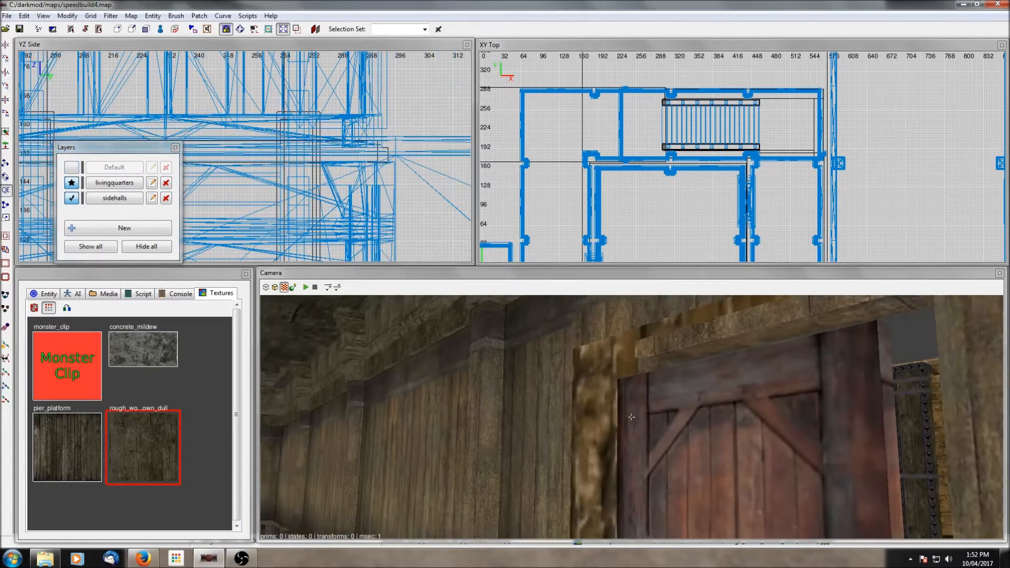
- Select the grouped wall modules in the side-hall corner and ungroup them
right_click(631, 417)
right_click(640, 412)
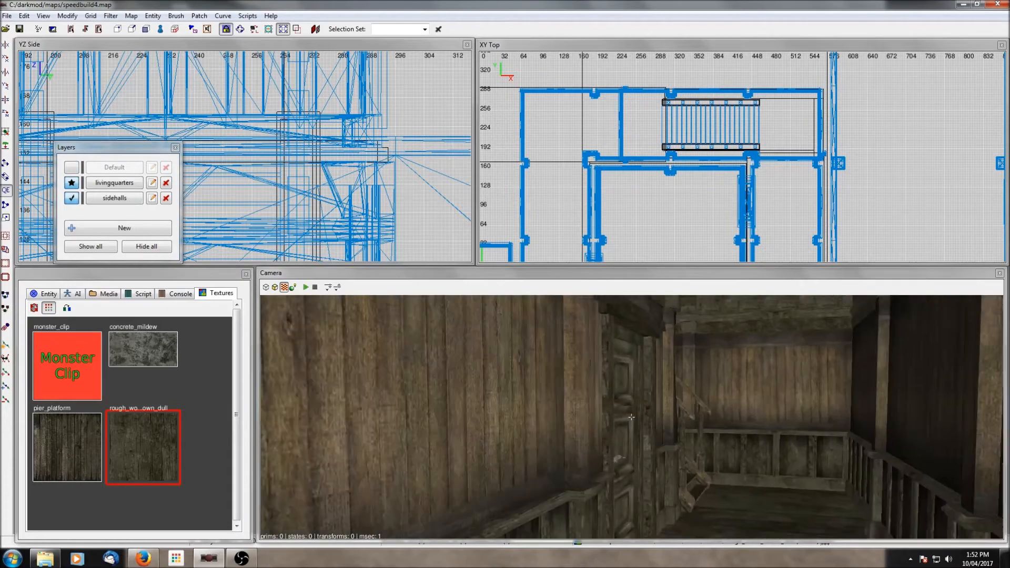
right_click(631, 417)
right_click(640, 412)
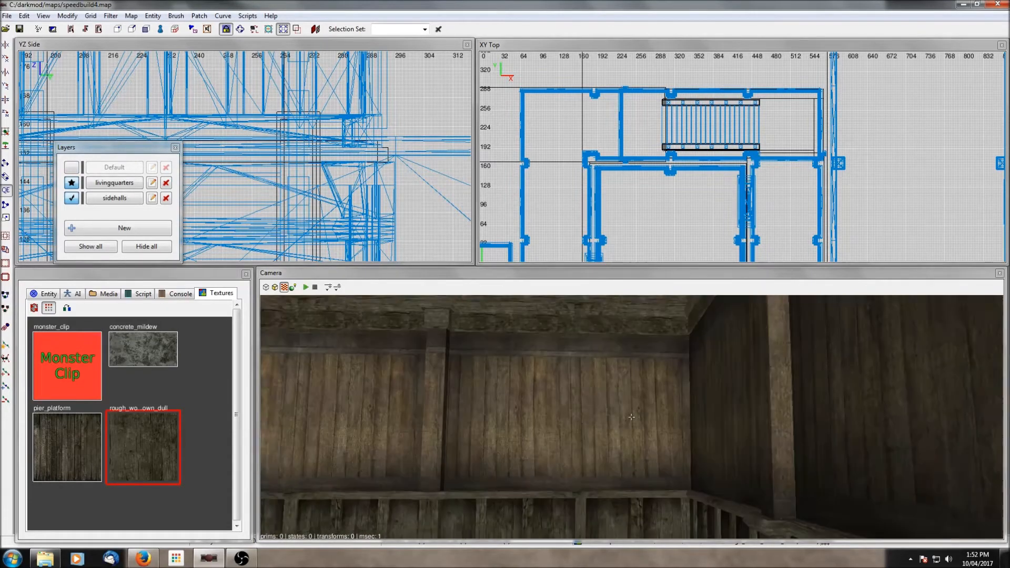
right_click(632, 417)
right_click(640, 412)
right_click(640, 412)
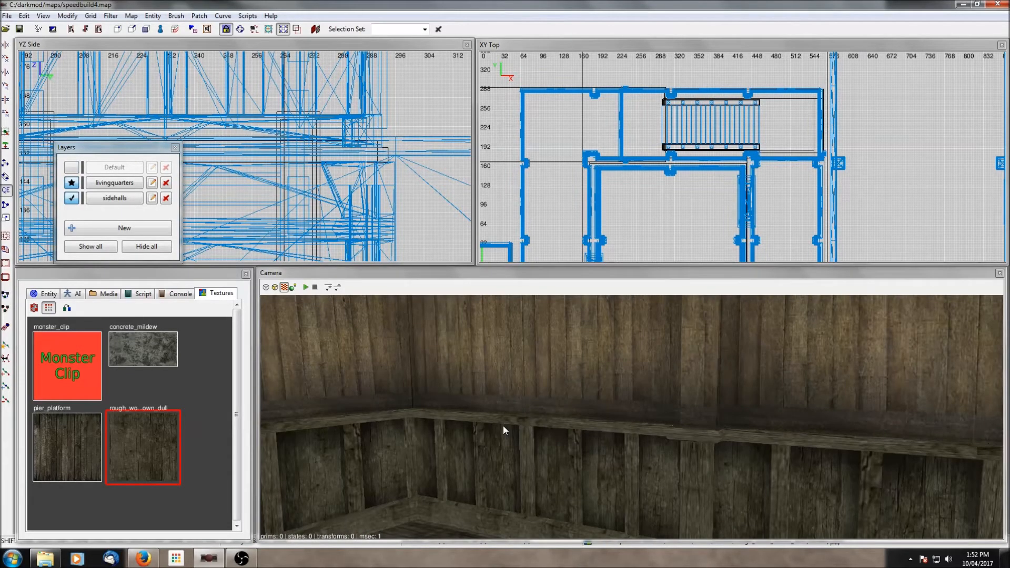
shift+click(598, 458)
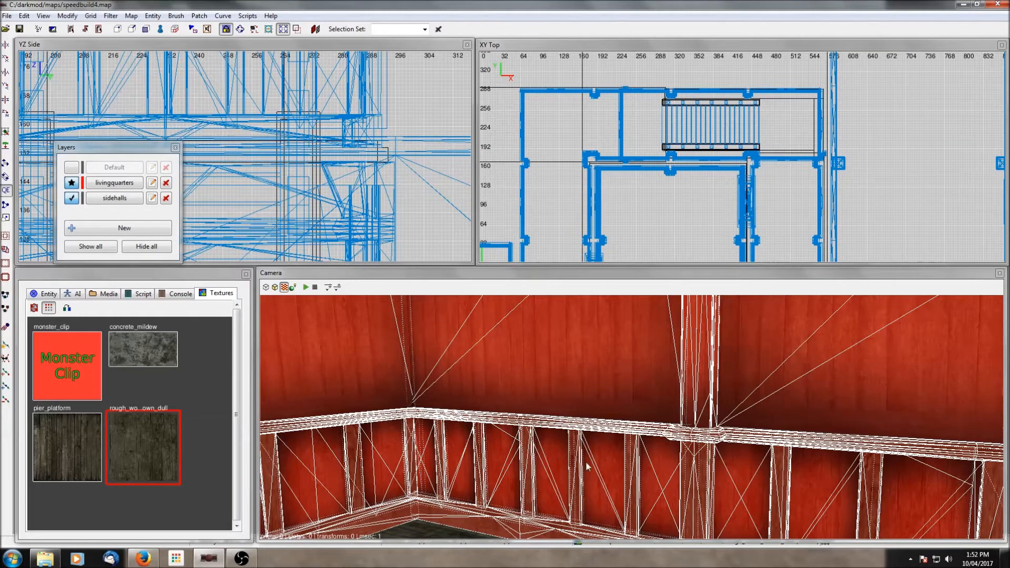
scroll(682, 216, down, 5)
right_drag(682, 216, 665, 164)
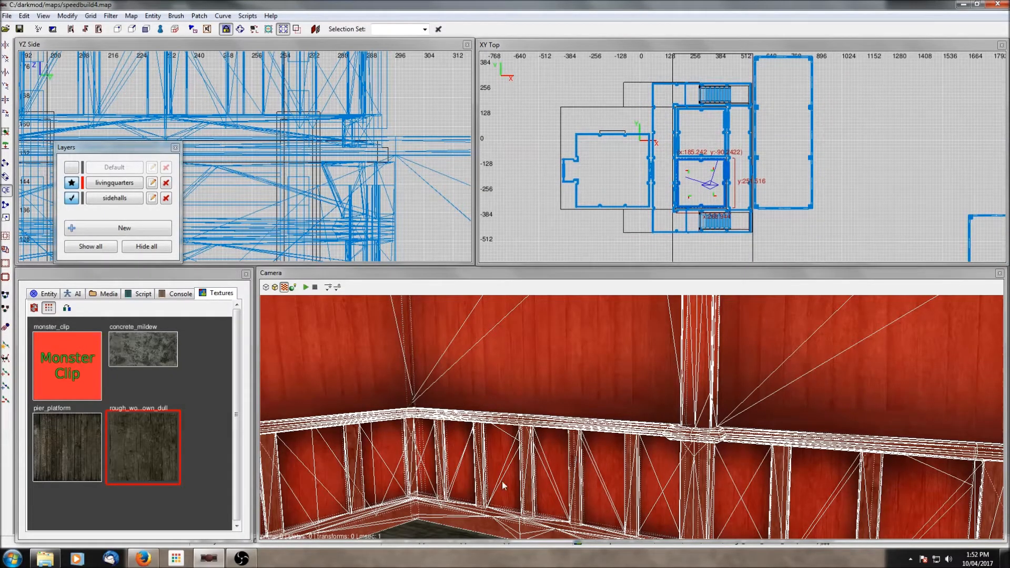
scroll(639, 171, up, 6)
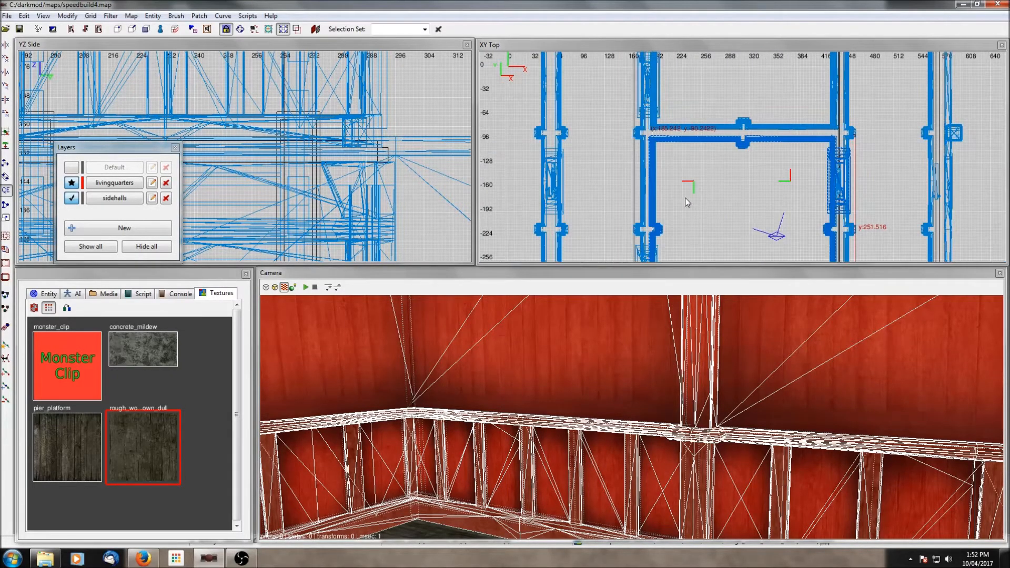
right_click(685, 197)
click(715, 388)
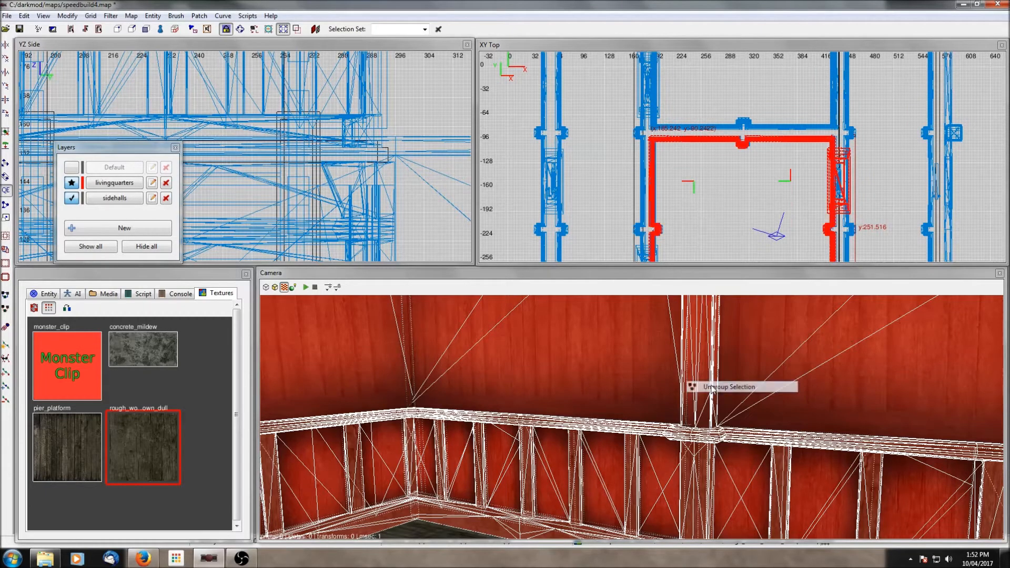
key(Escape)
- Select the corner wall module and replace its model with interior_set01_corner_door_left.lwo
shift+click(431, 380)
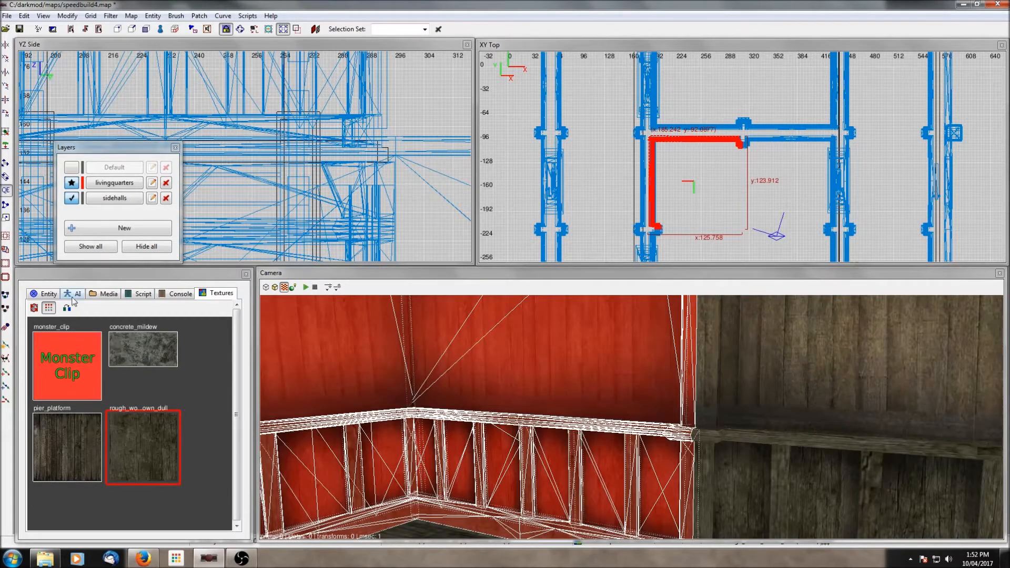
click(46, 294)
click(59, 354)
click(99, 484)
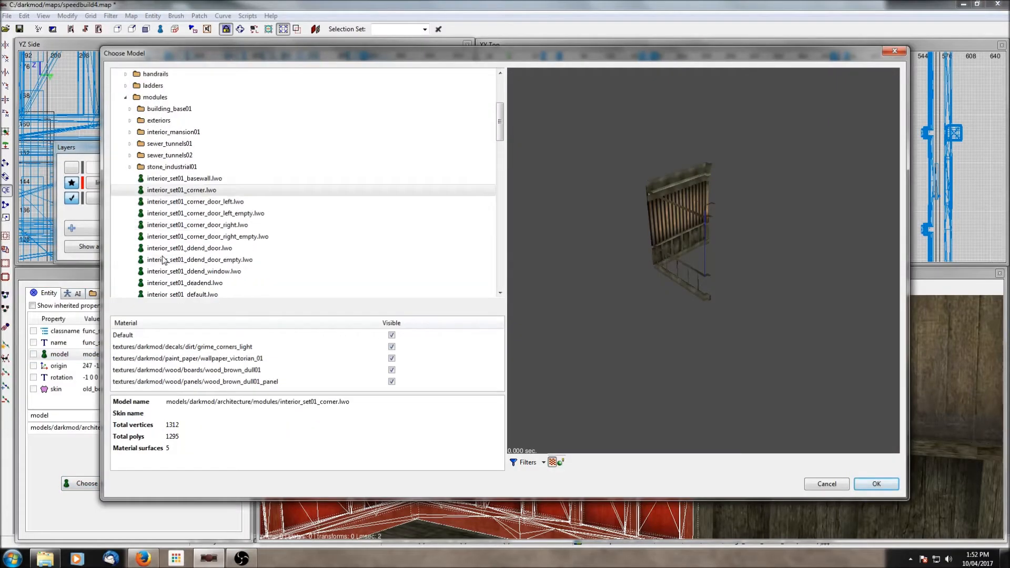
click(180, 205)
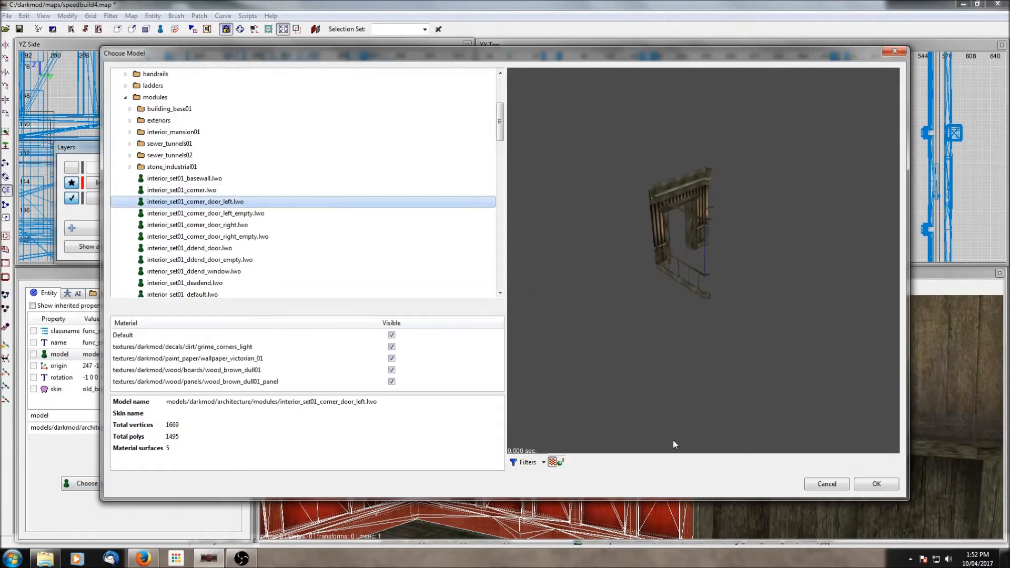
click(877, 484)
key(Escape)
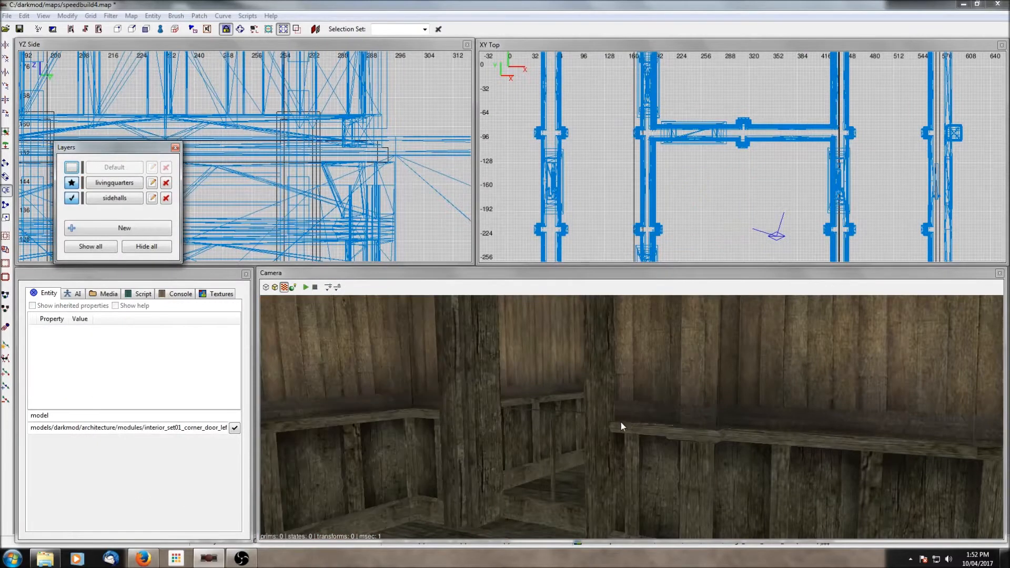
shift+click(557, 508)
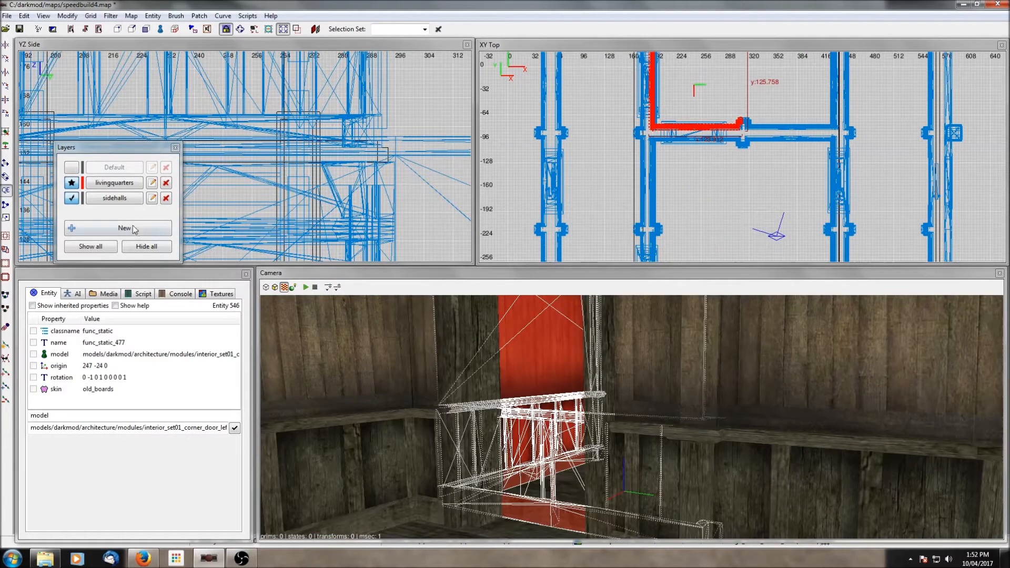
- Replace the selected corner wall module's model with interior_set01_corner_door_right_empty.lwo
click(59, 356)
click(114, 483)
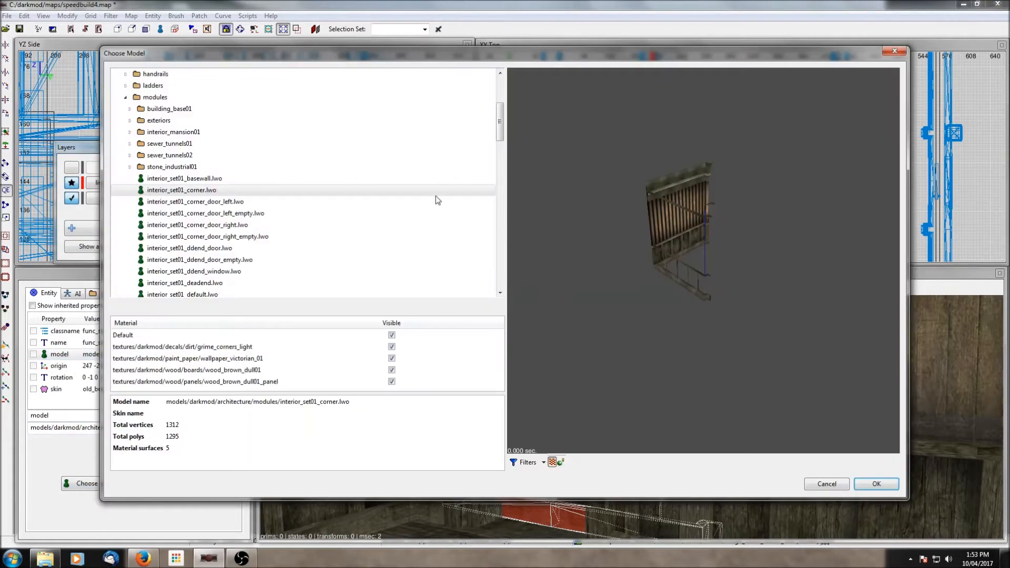
click(197, 216)
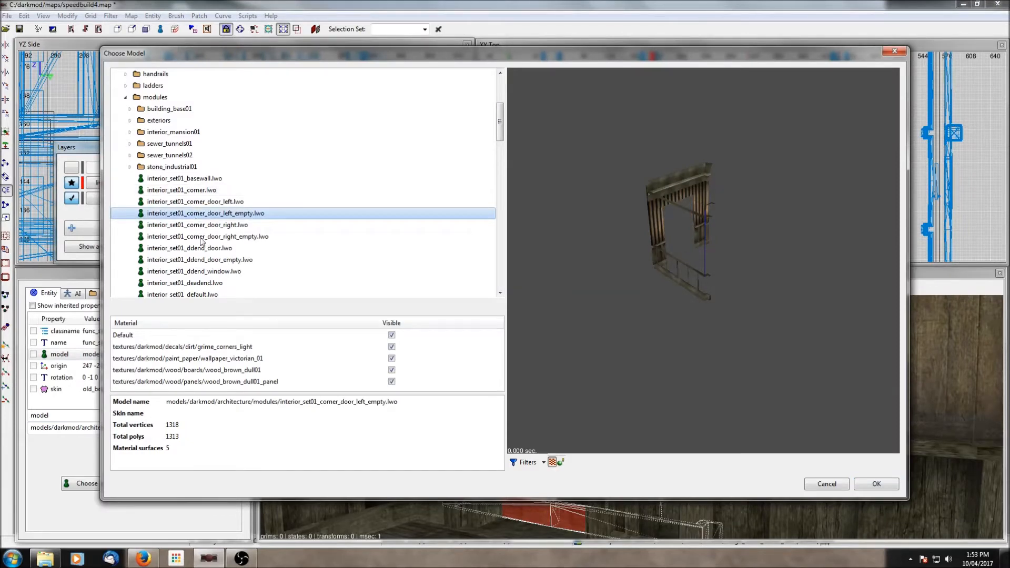
click(201, 238)
click(869, 488)
key(Escape)
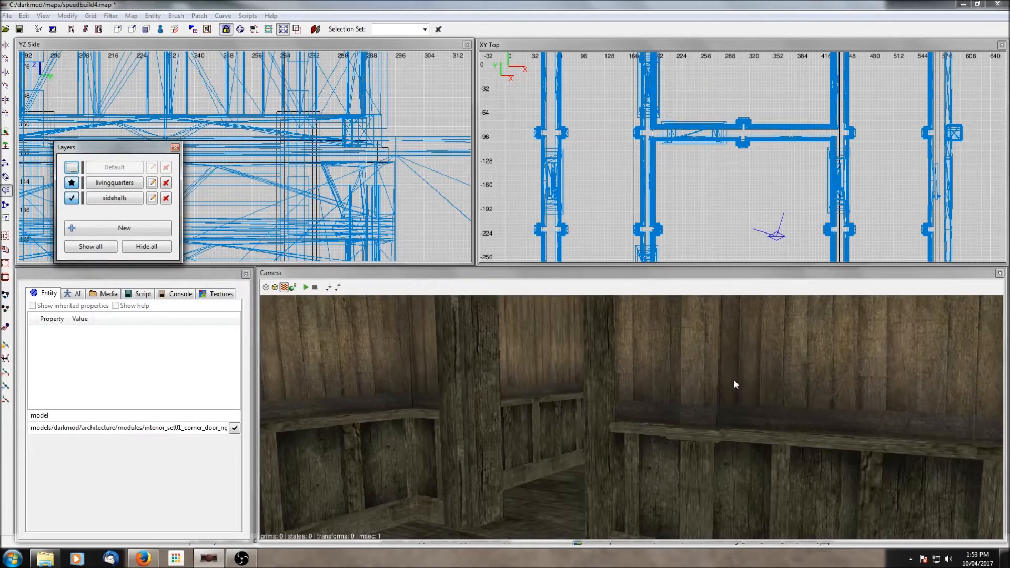
- Copy the old_boards skin from the corner wall module and apply it to the door frame in the side-hall doorway
right_click(734, 380)
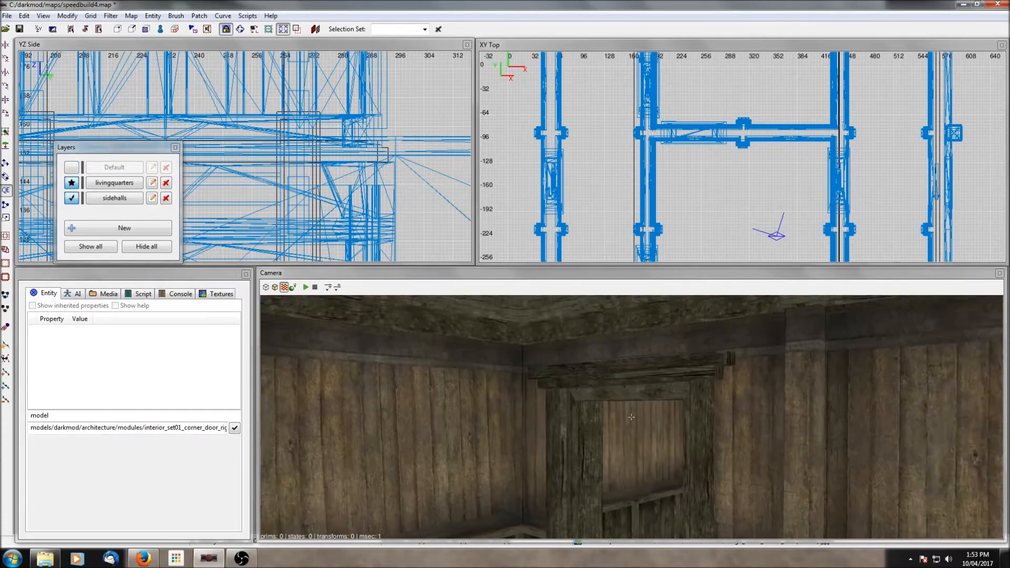
key(Up)
key(Up)
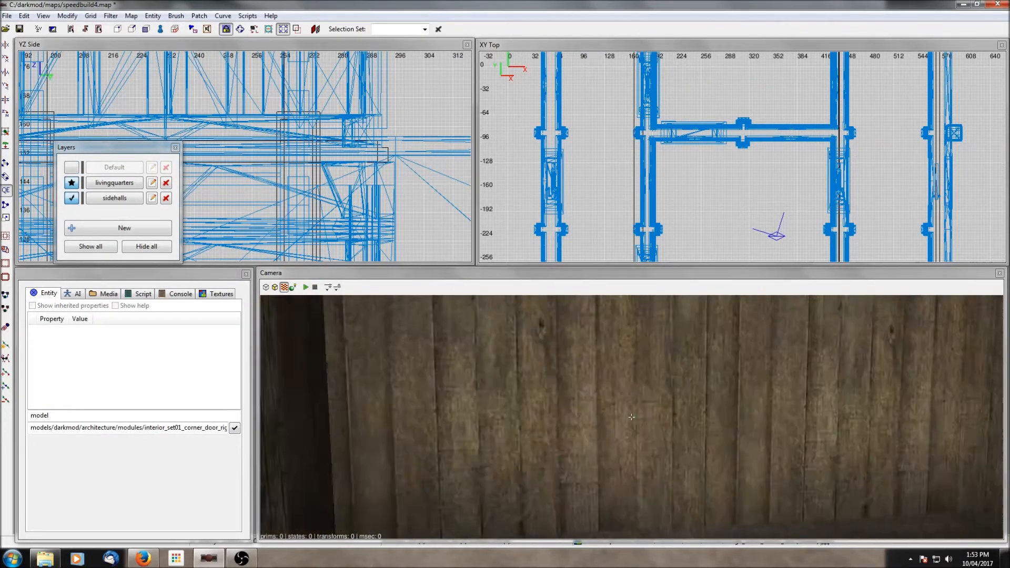
key(Down)
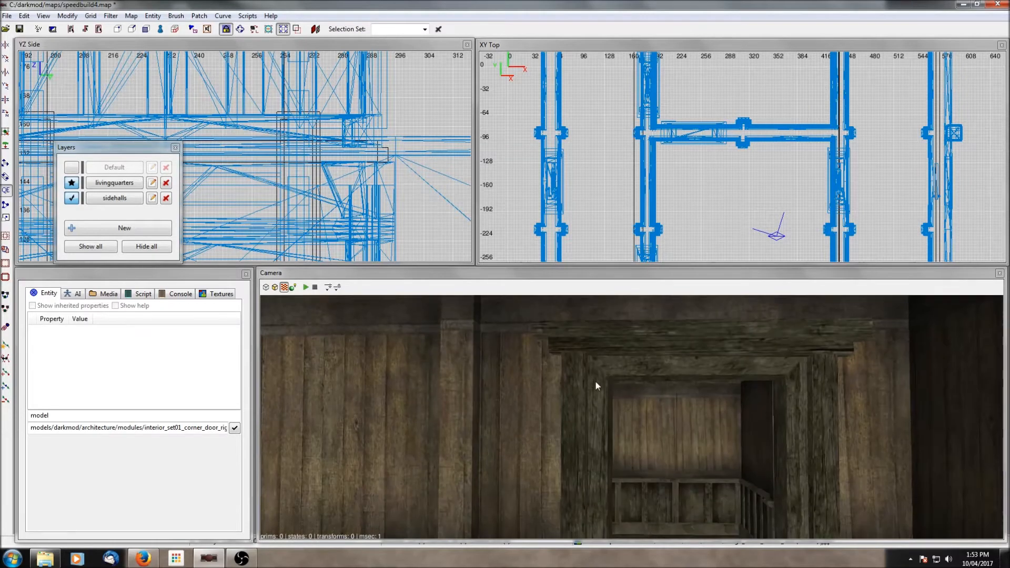
shift+click(569, 418)
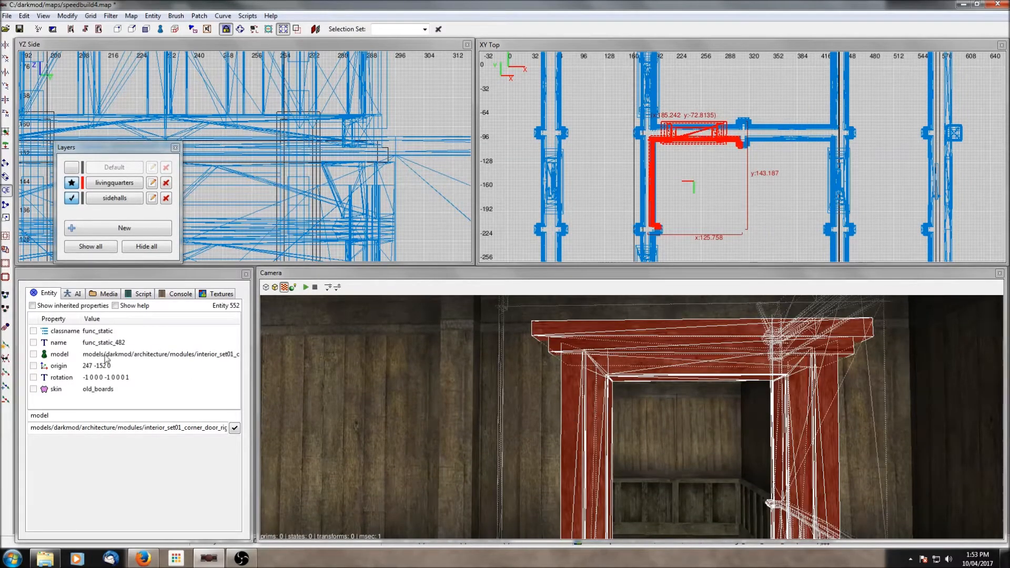
click(50, 392)
key(Escape)
right_click(554, 439)
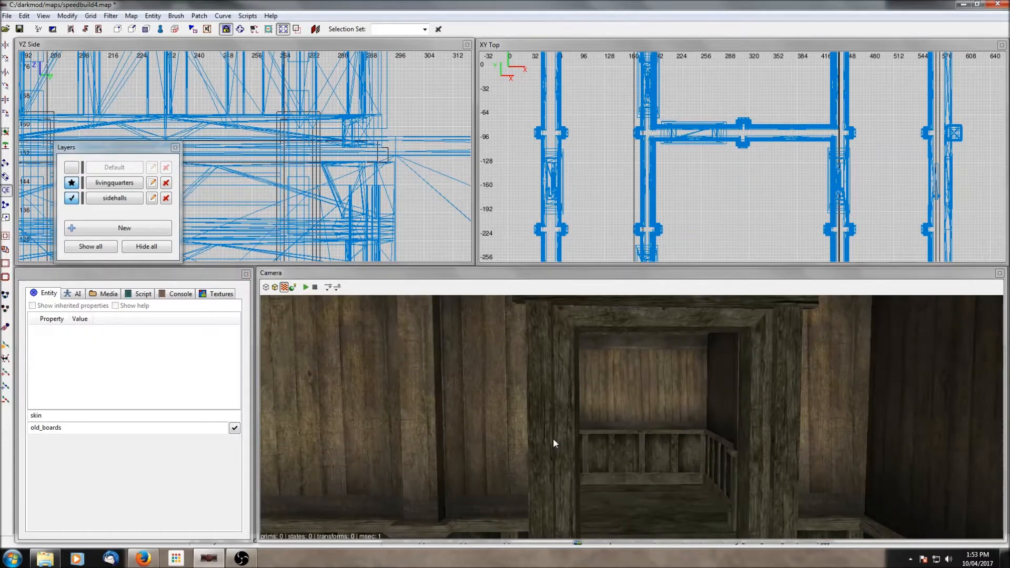
key(Up)
right_click(553, 439)
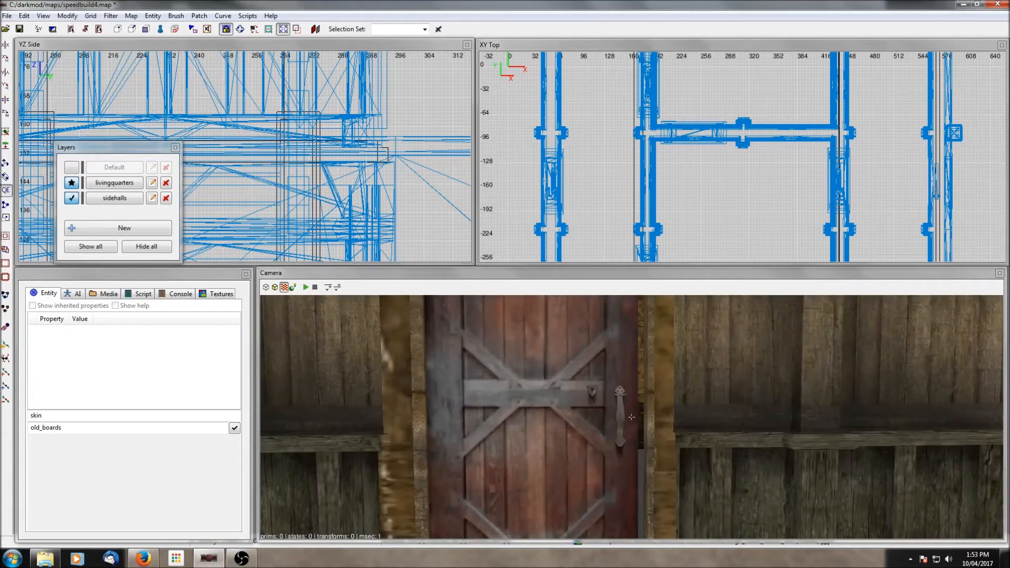
right_click(536, 435)
click(71, 167)
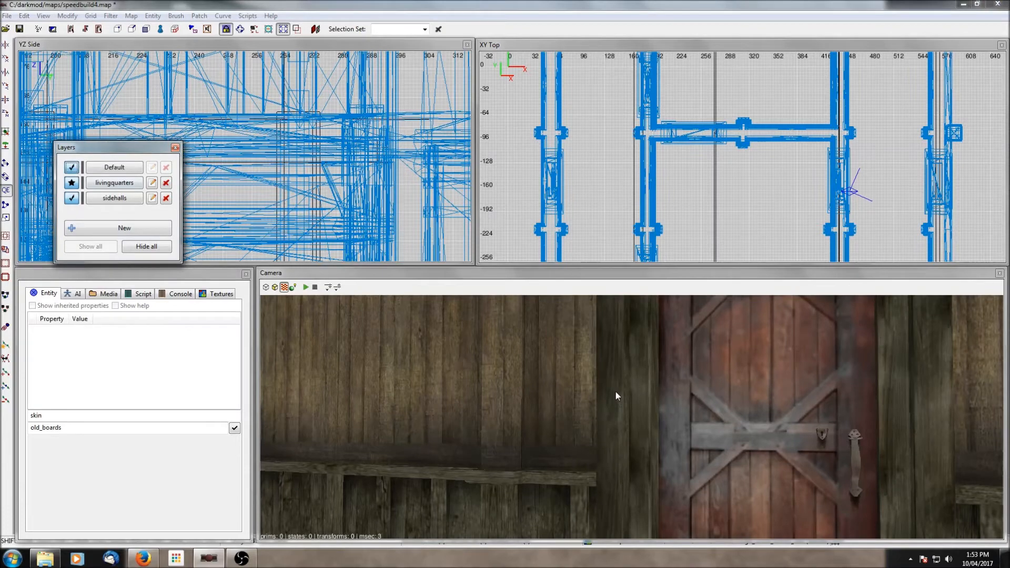
shift+click(615, 391)
click(235, 428)
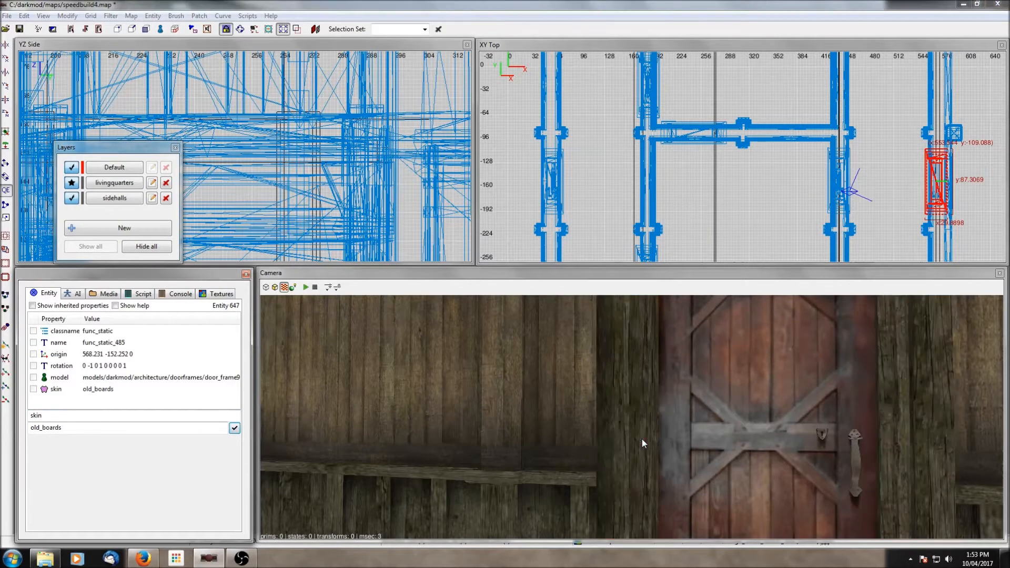
key(Escape)
- Save the map and hide the Default layer again
right_click(642, 439)
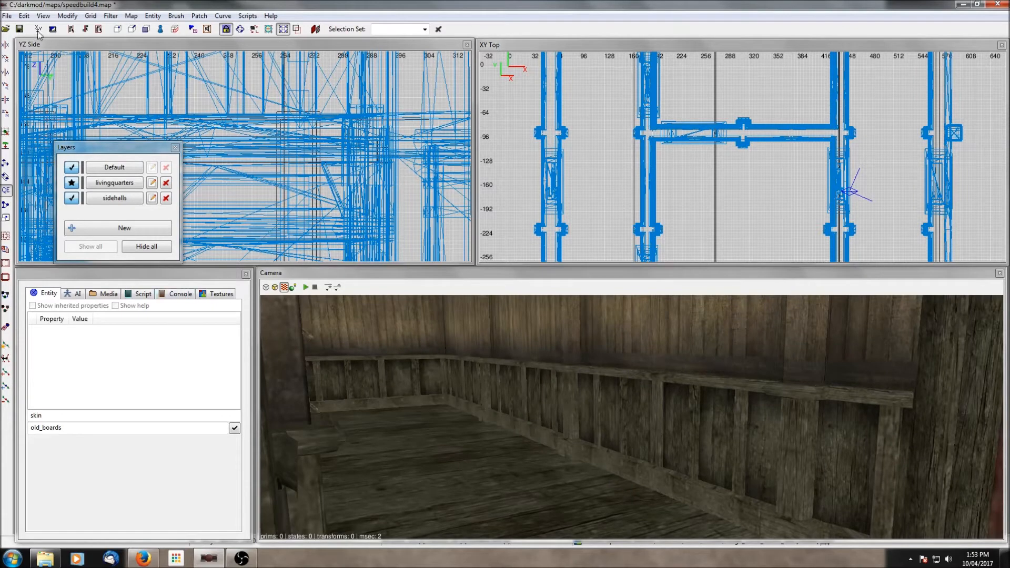
click(20, 29)
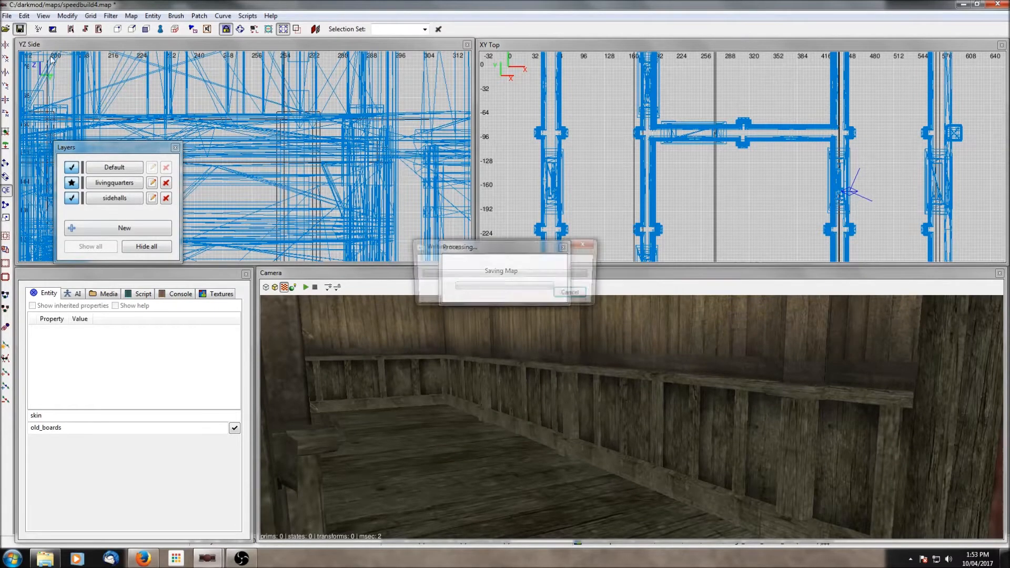
click(68, 170)
right_click(501, 428)
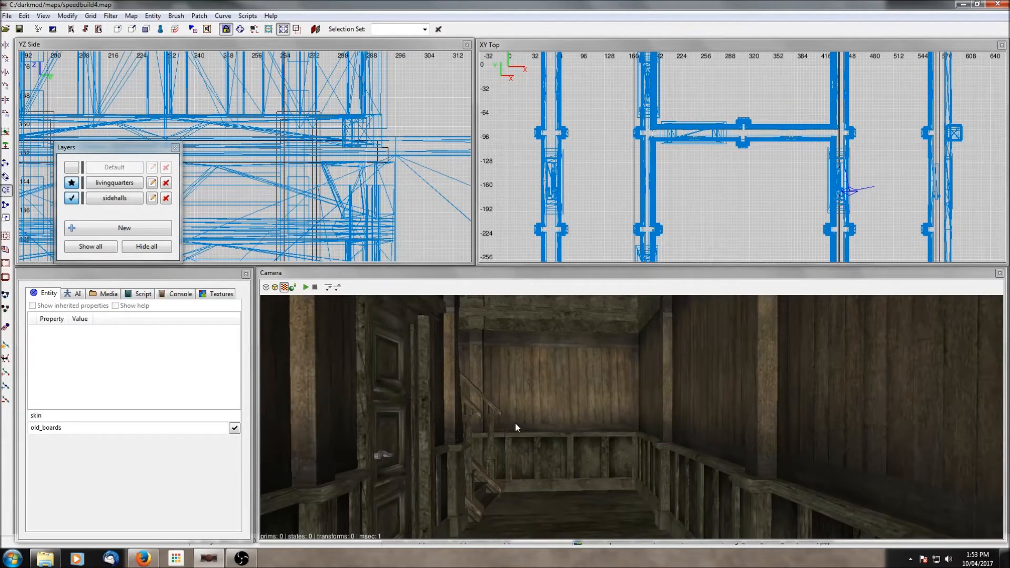
scroll(746, 177, down, 6)
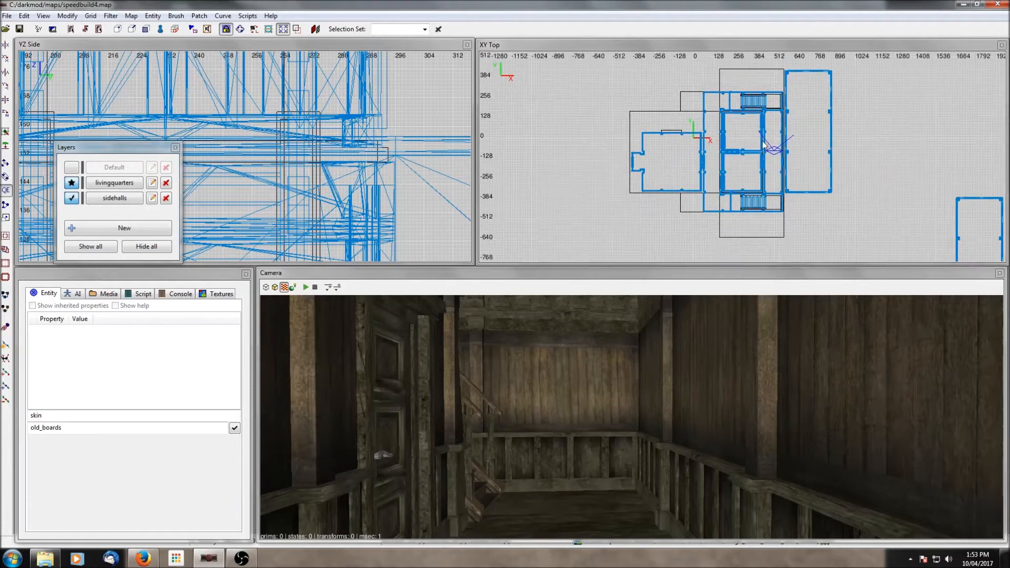
scroll(678, 181, up, 8)
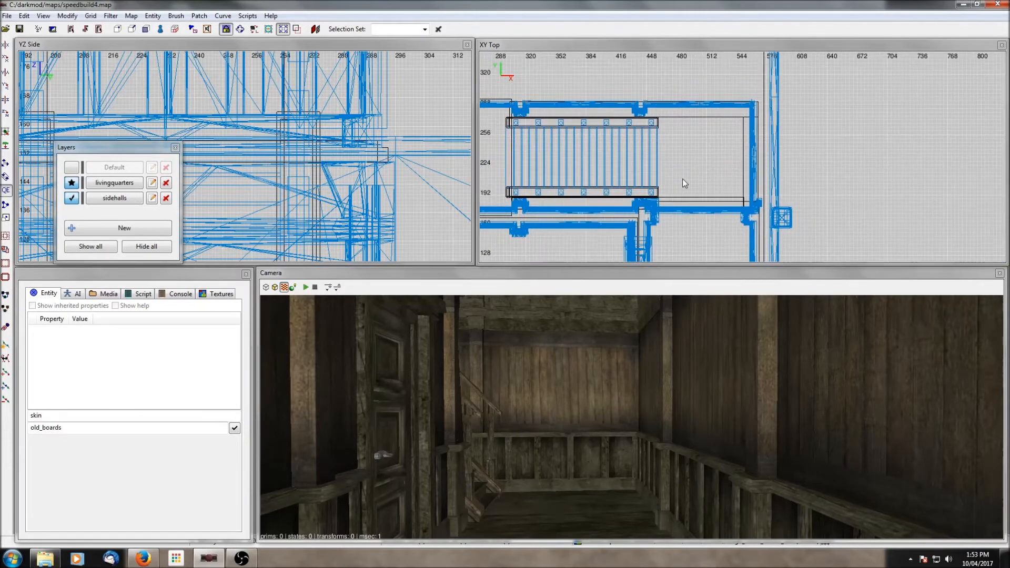
right_click(694, 131)
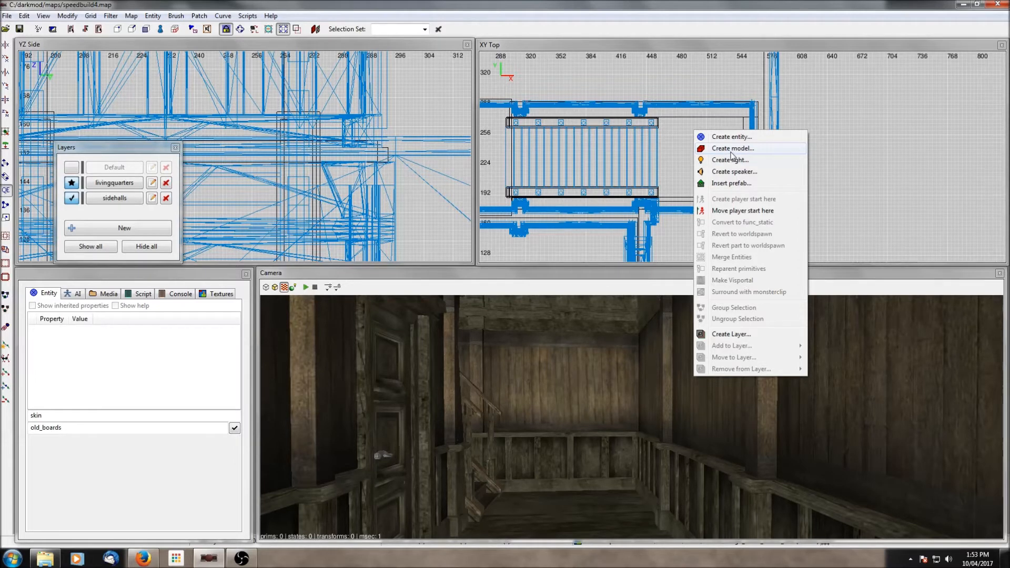
click(680, 62)
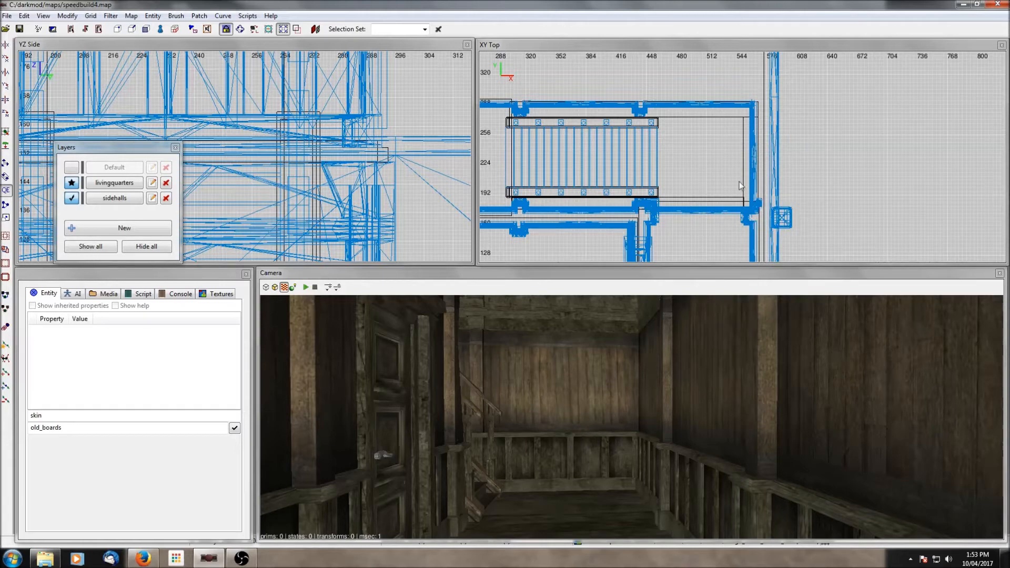
- Fly the camera through the side halls and the brick-walled rooms beyond to review them
right_click(666, 381)
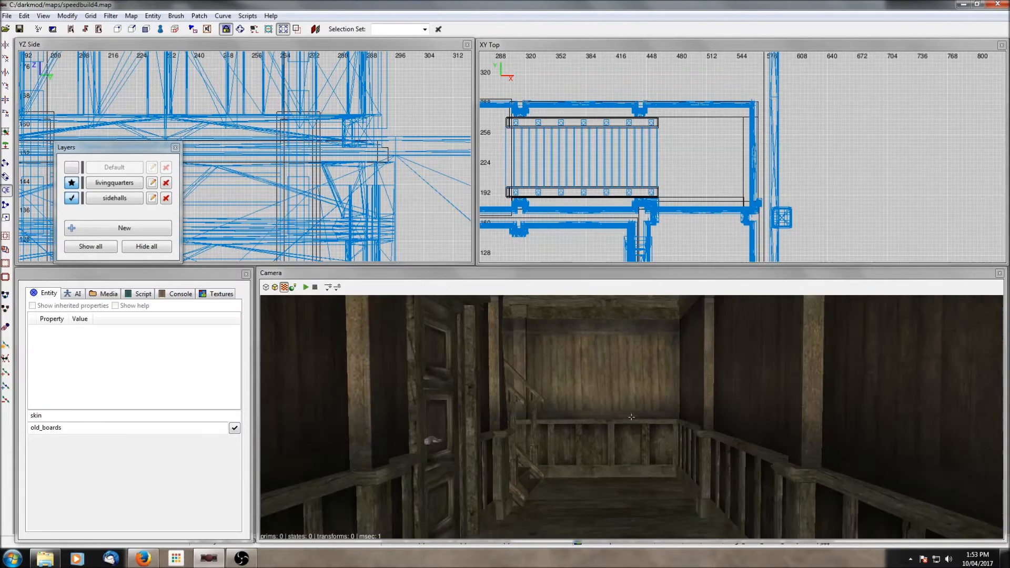
right_click(667, 381)
scroll(667, 381, up, 2)
right_click(666, 381)
right_click(667, 381)
scroll(666, 381, up, 3)
right_click(667, 381)
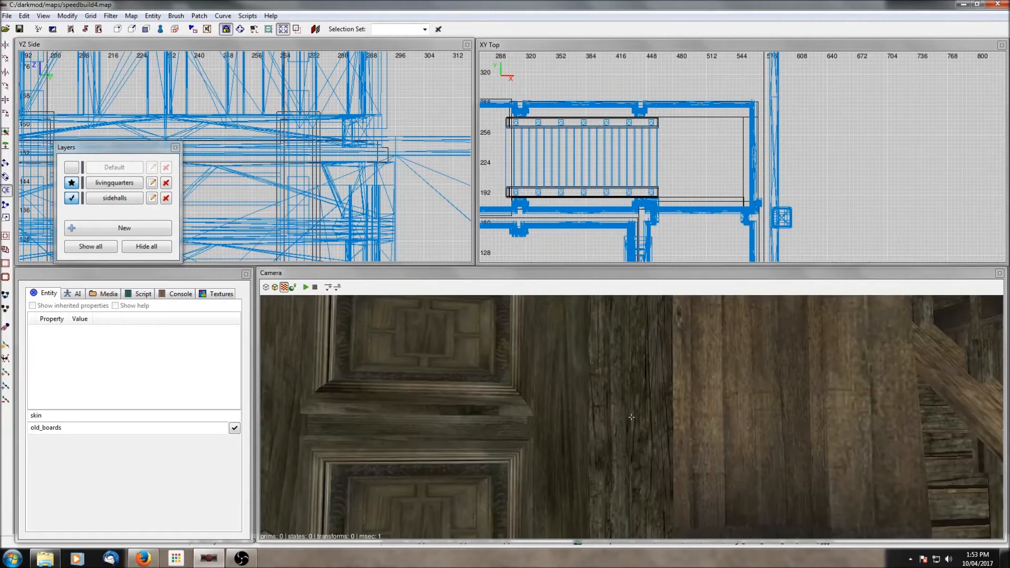
right_click(666, 381)
right_click(637, 365)
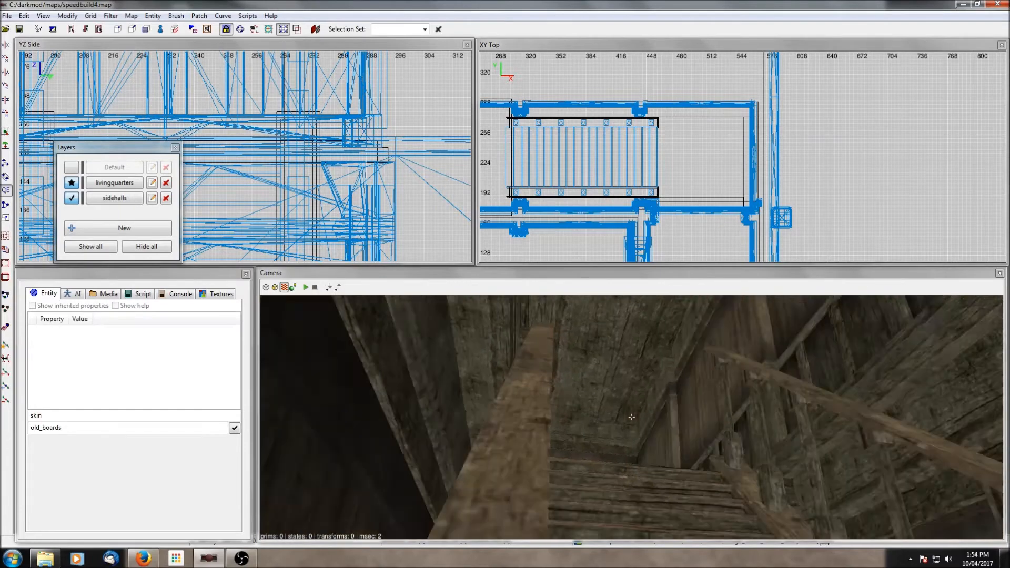
right_click(598, 346)
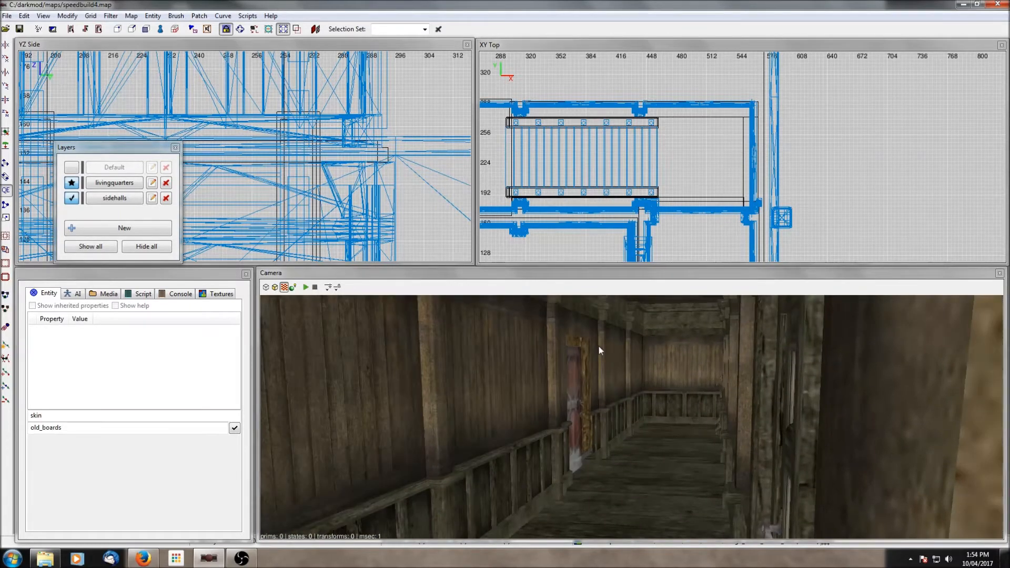
right_click(598, 345)
right_click(598, 345)
scroll(598, 346, up, 1)
scroll(610, 349, up, 1)
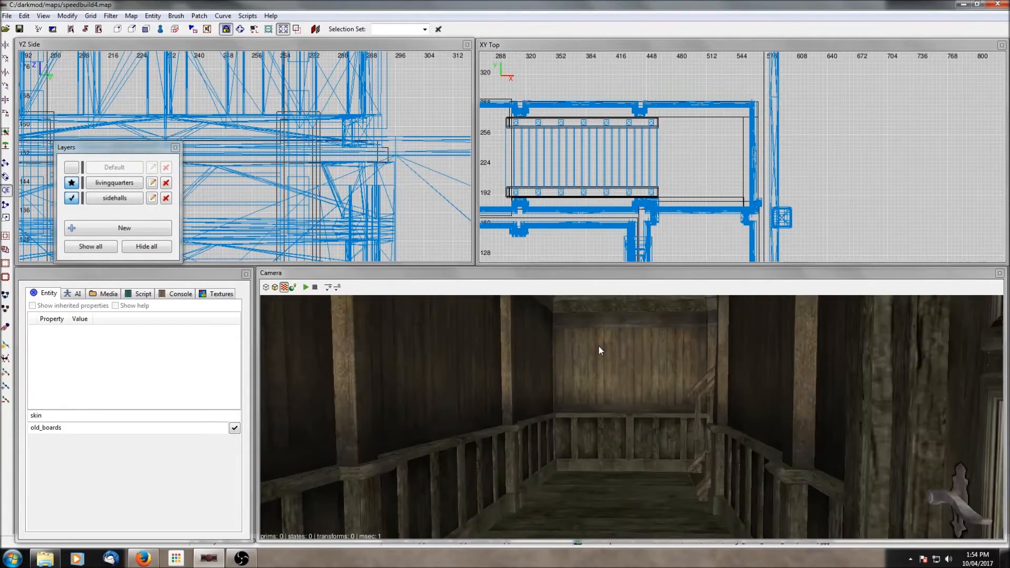
scroll(613, 352, up, 5)
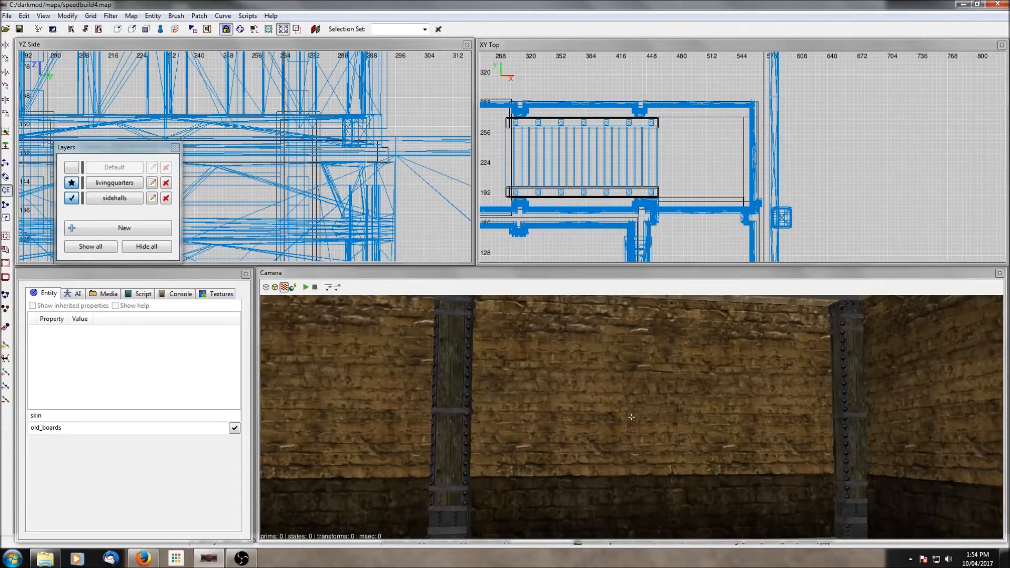
right_click(621, 359)
scroll(620, 359, up, 3)
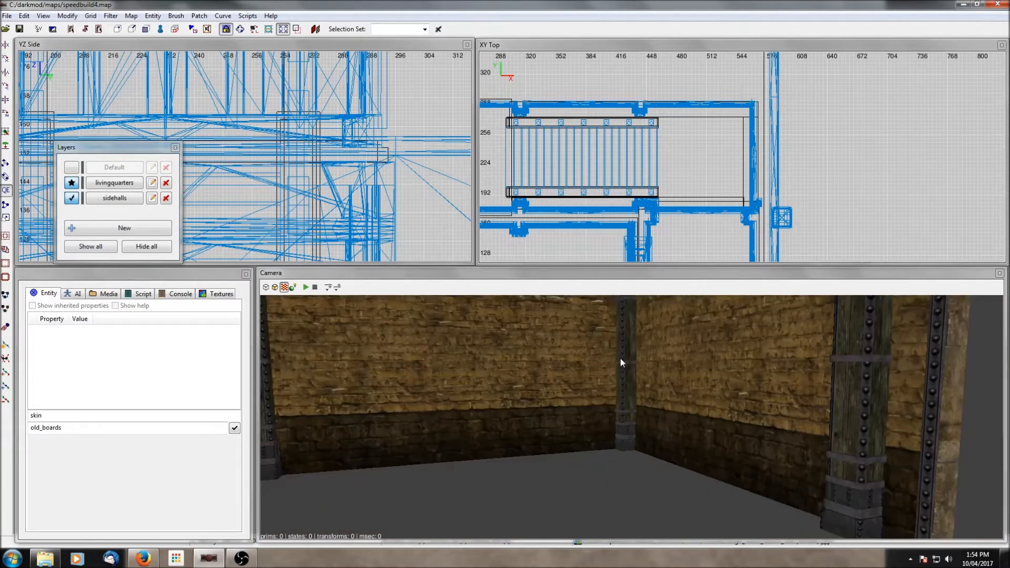
right_click(621, 359)
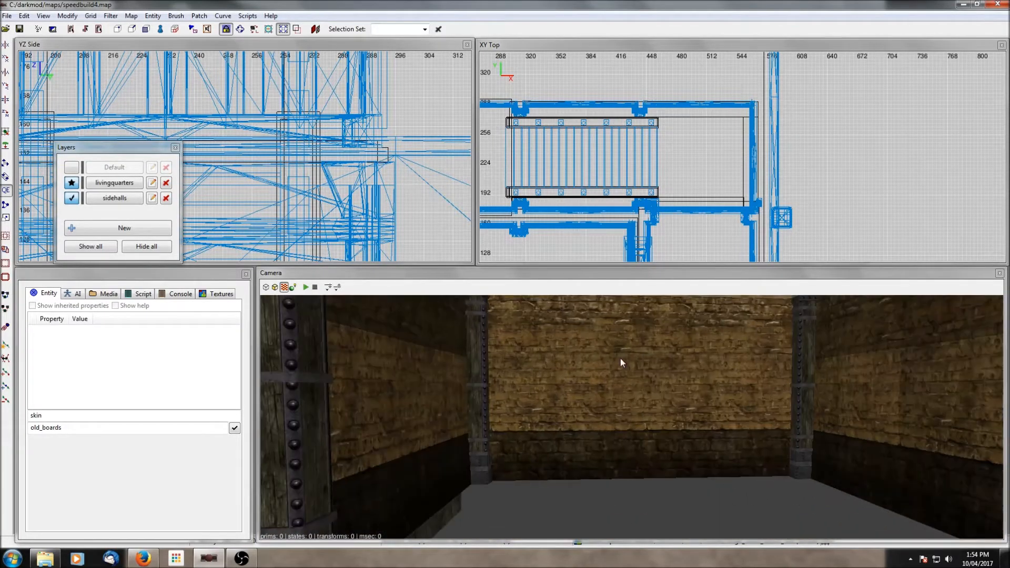
- Show the Default layer and fly the camera around the brick room and its doorway to review it
click(71, 167)
right_click(674, 439)
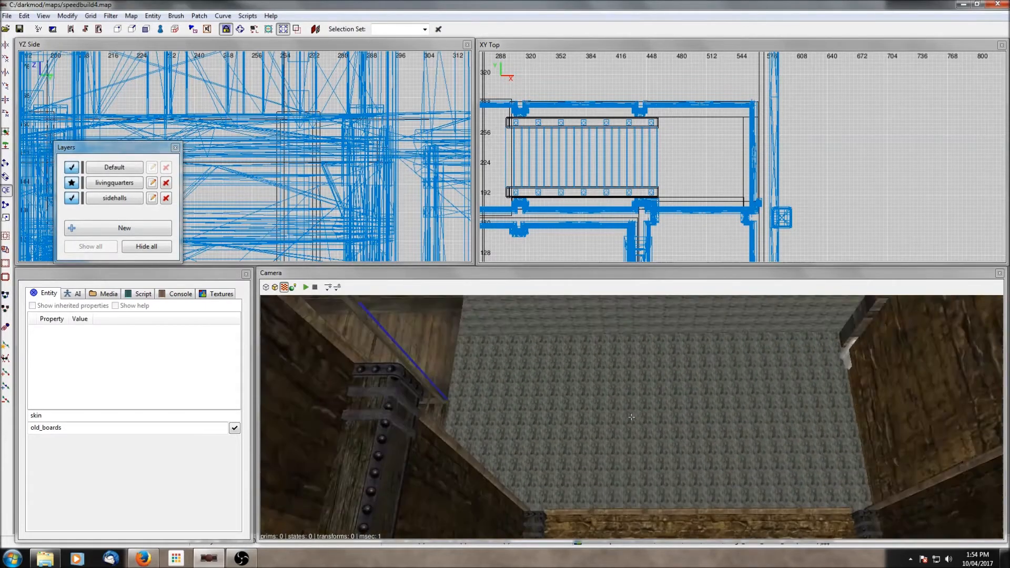
right_click(680, 443)
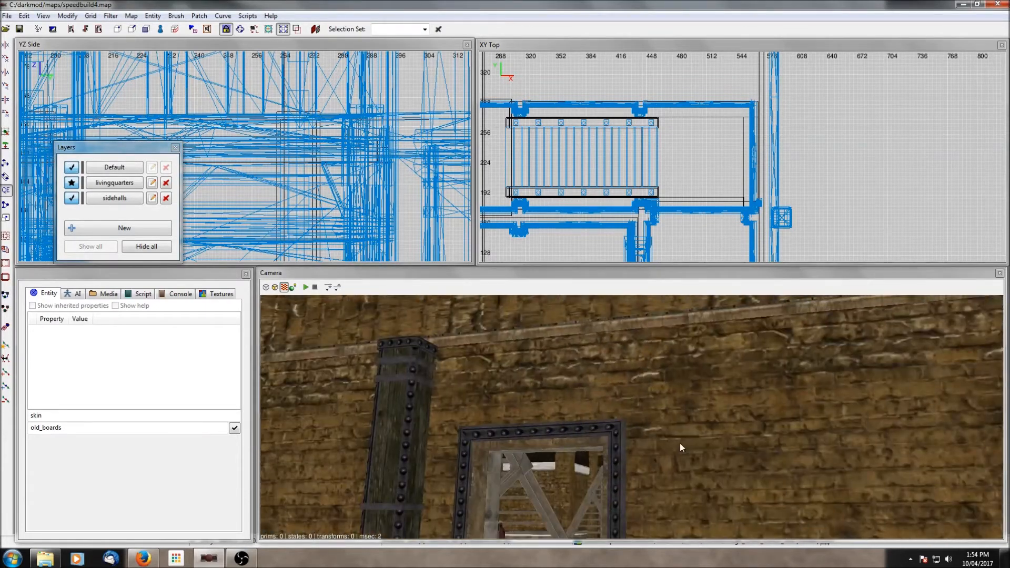
right_click(680, 443)
right_click(680, 443)
right_click(680, 443)
right_click(680, 443)
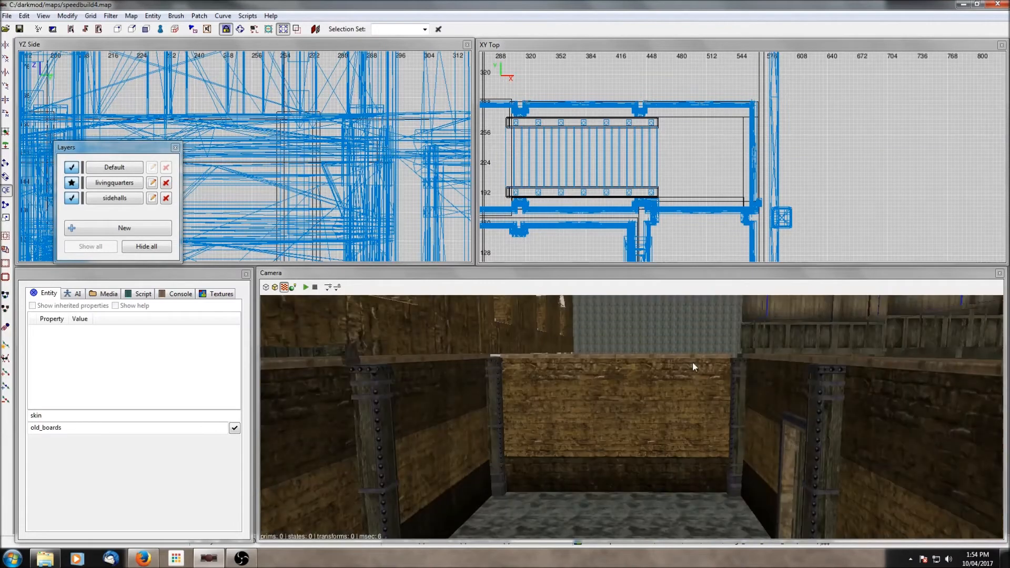
- Insert the industrial01_room6x6_bracing prefab from Springheels_module_interiors into the brick room
scroll(693, 186, down, 9)
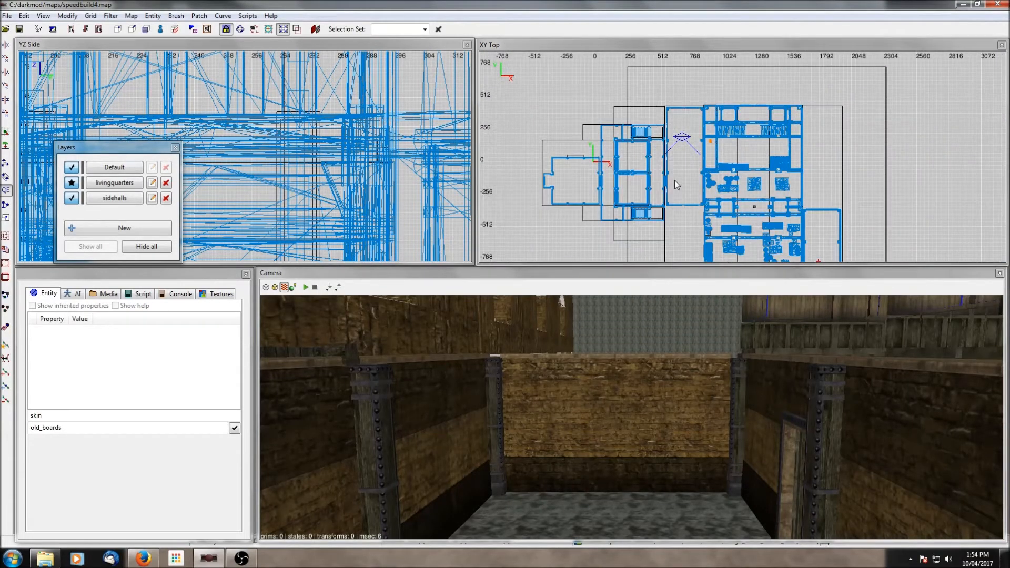
scroll(674, 179, up, 2)
right_click(649, 166)
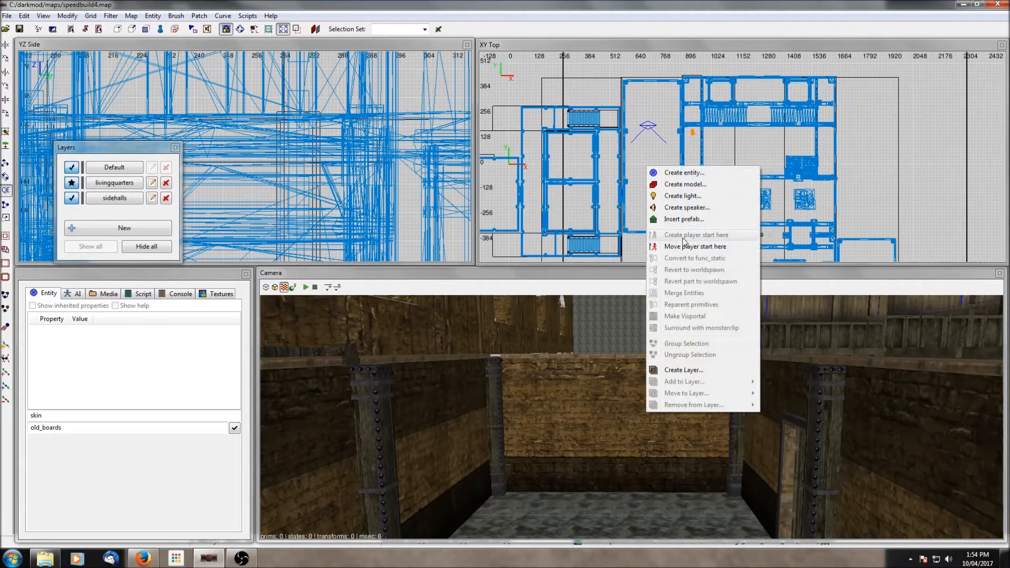
click(682, 220)
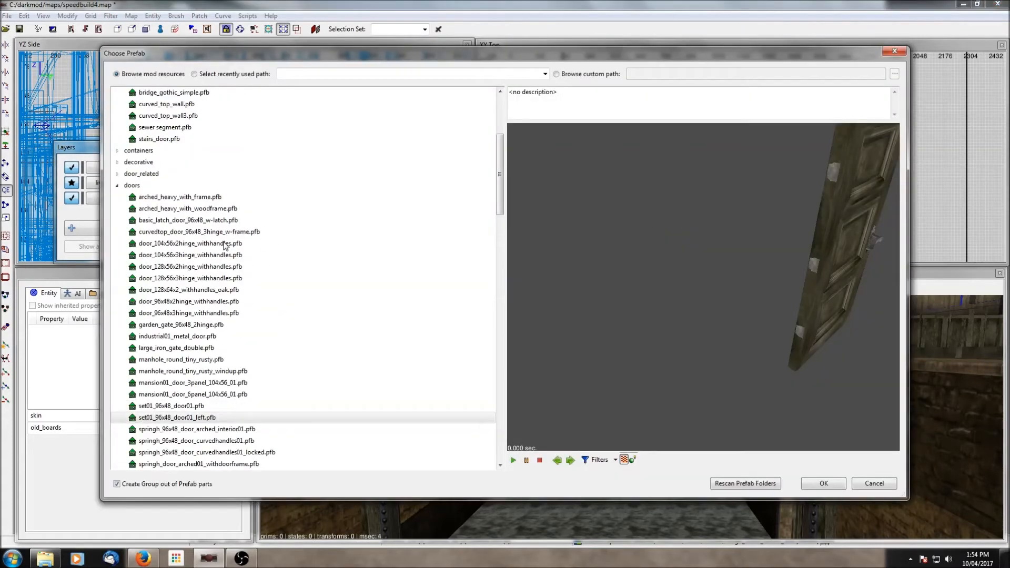
click(117, 186)
scroll(187, 228, up, 4)
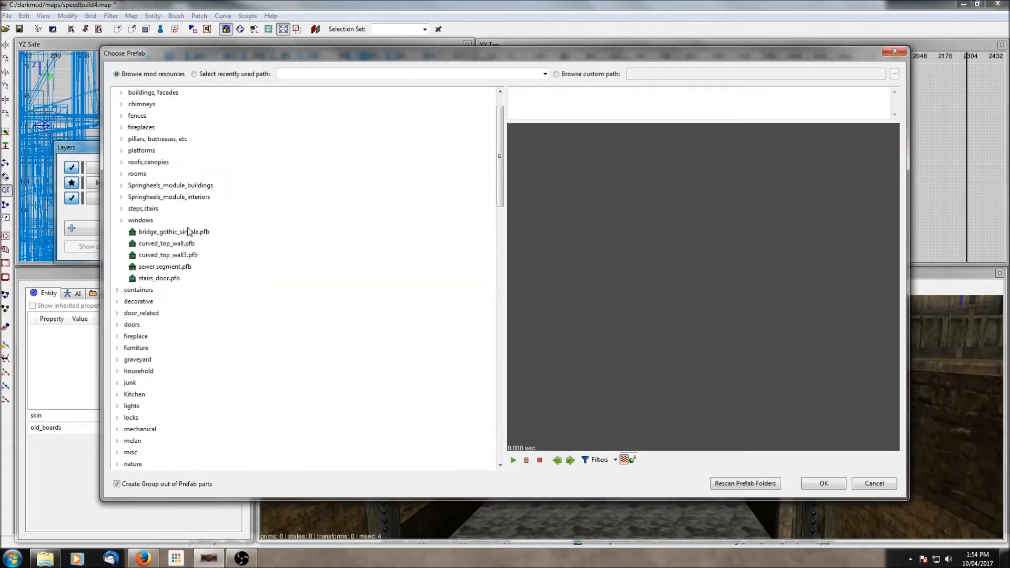
scroll(168, 204, up, 1)
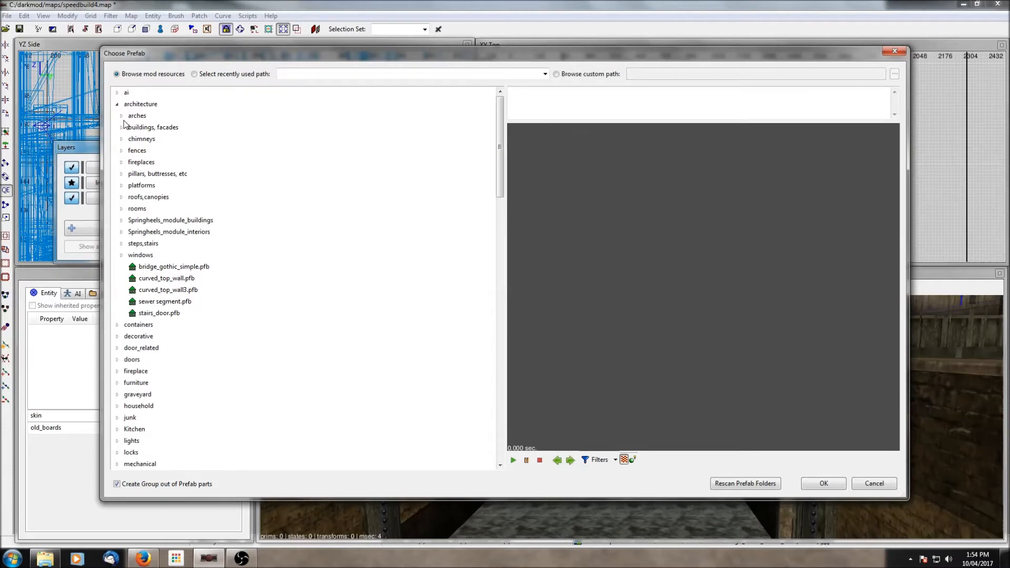
click(122, 232)
scroll(185, 243, down, 3)
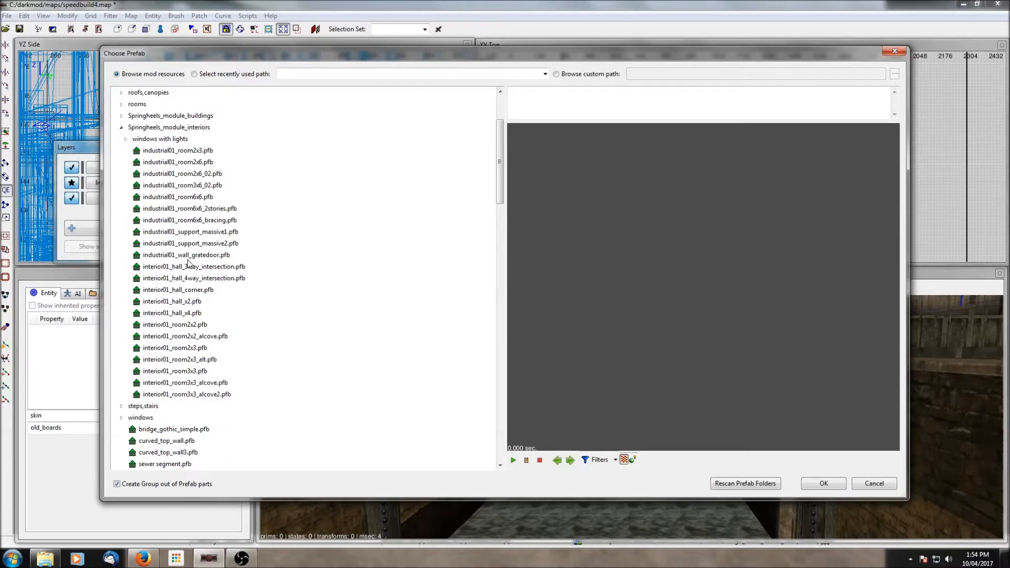
click(190, 244)
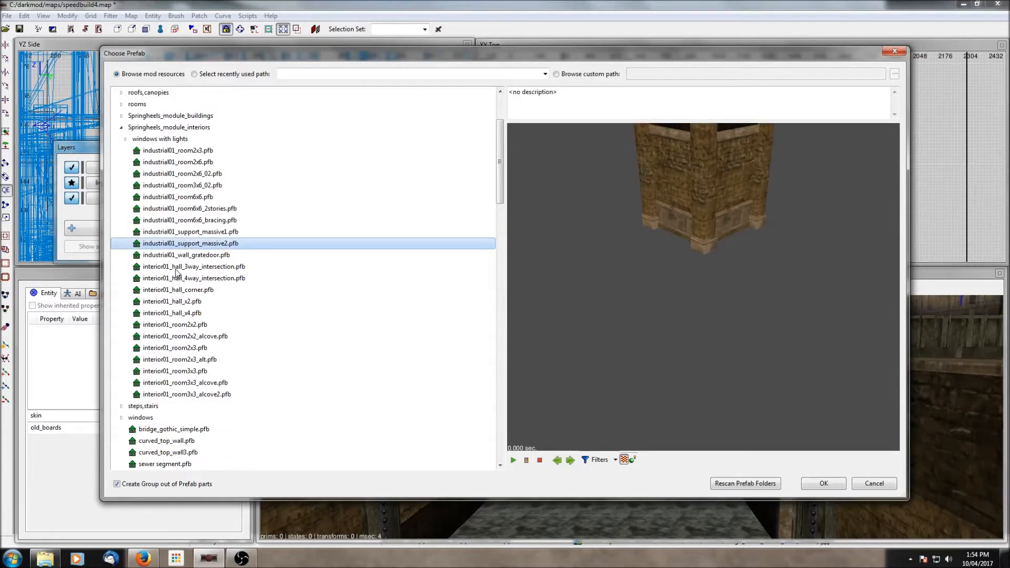
click(185, 220)
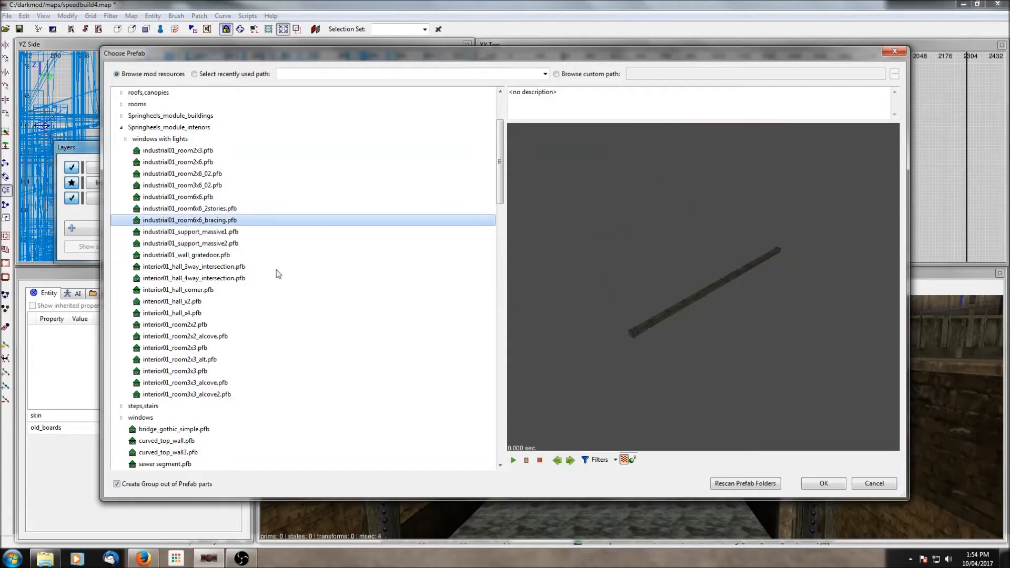
click(830, 488)
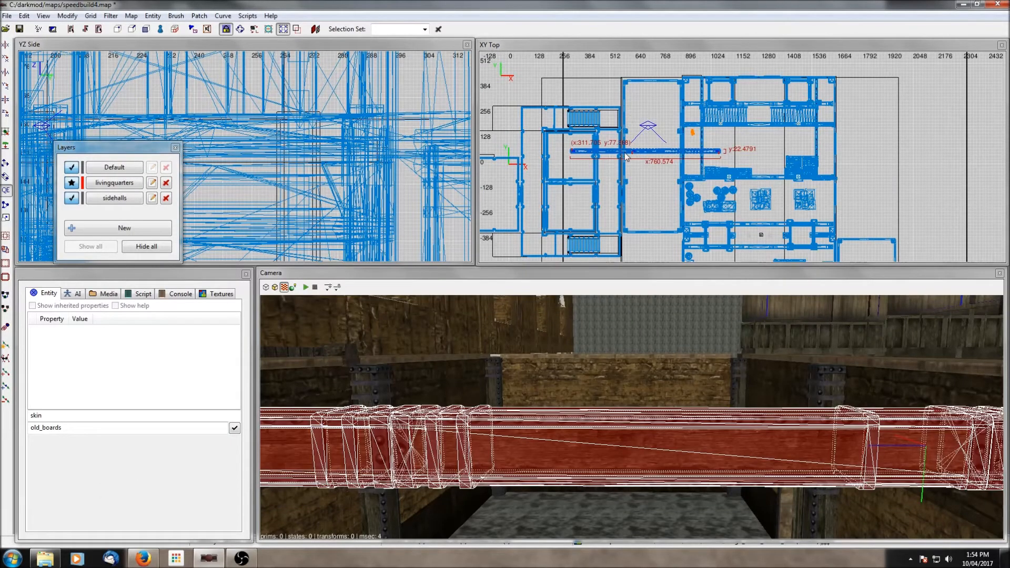
- Rotate the bracing 90°, raise it to ceiling height and position it along the hall's wall beam
click(5, 113)
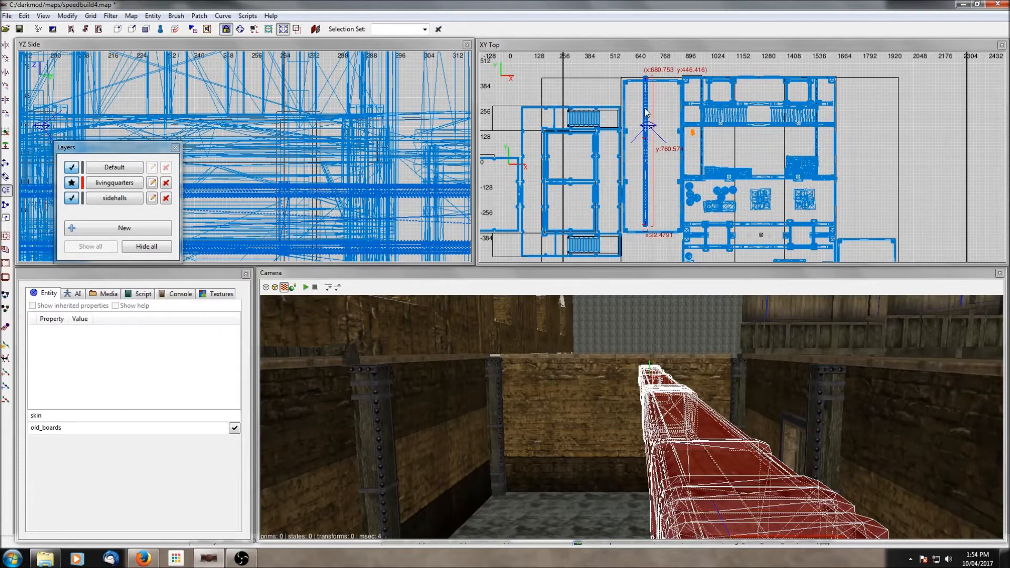
drag(654, 117, 666, 117)
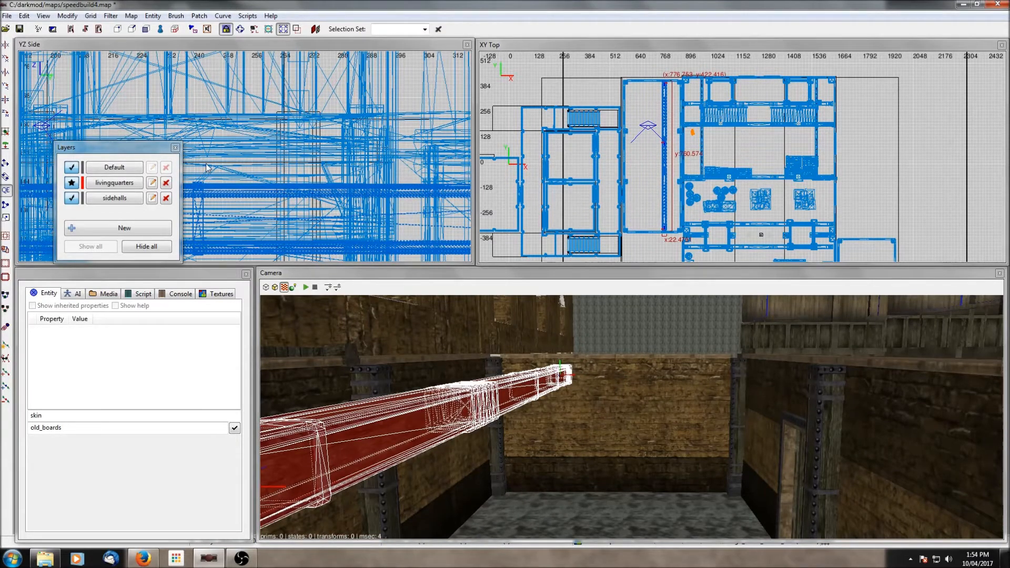
scroll(207, 167, down, 6)
key(ctrl+l)
drag(335, 167, 334, 145)
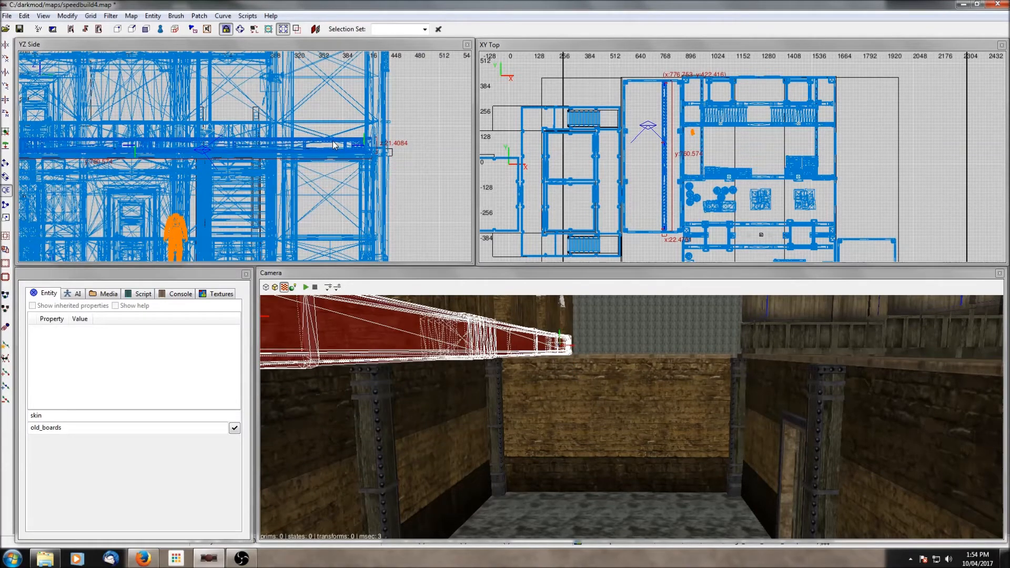
drag(669, 138, 643, 138)
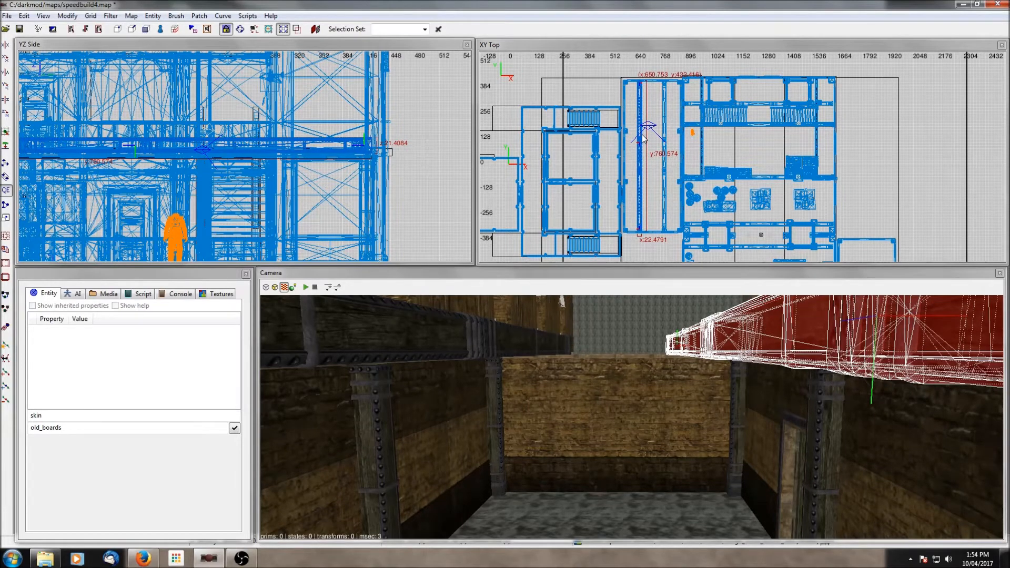
key(Escape)
- Select a bracing beam and shift it across to the opposite side of the hall
right_click(583, 365)
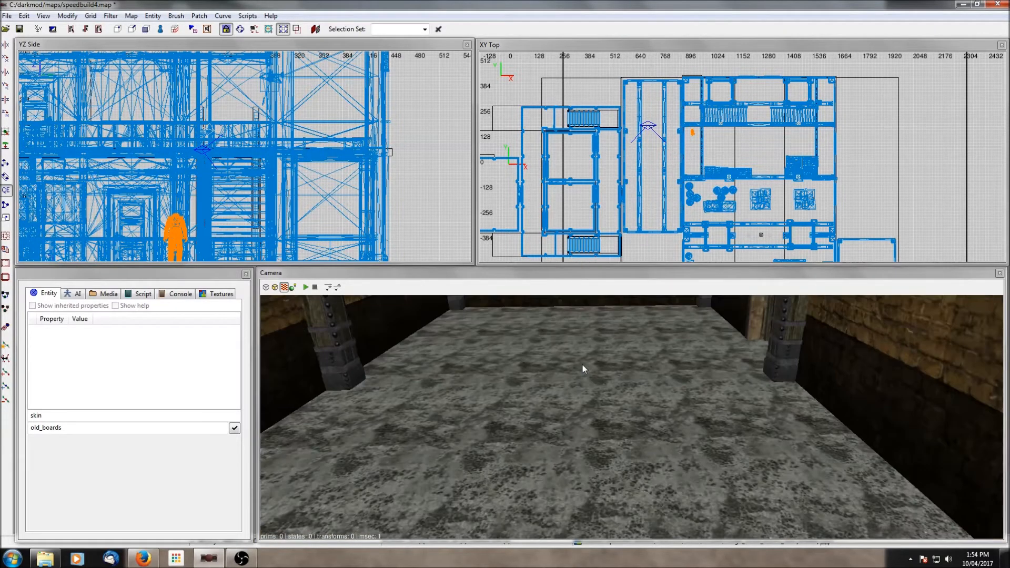
right_click(583, 365)
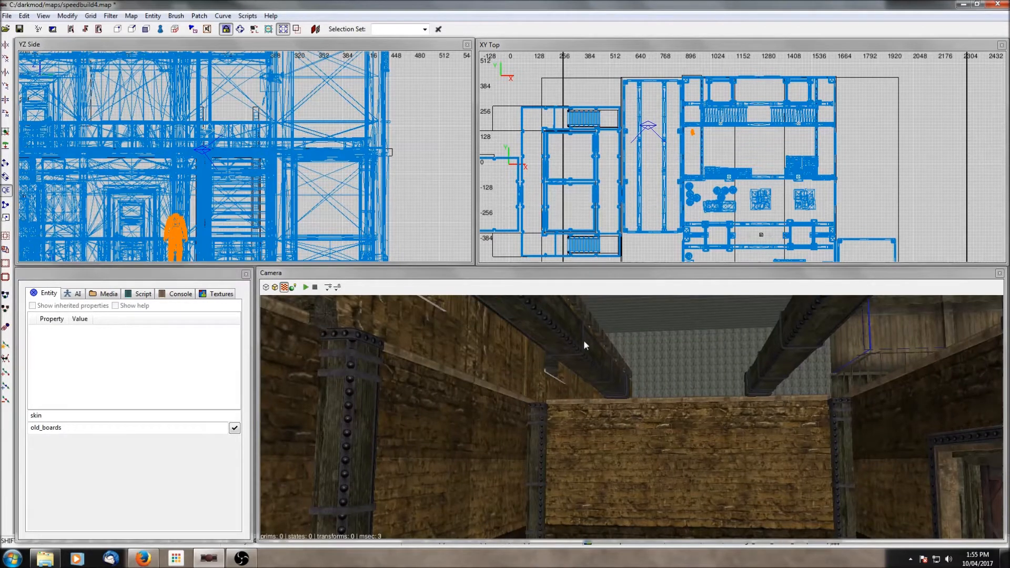
shift+click(583, 341)
drag(668, 140, 683, 140)
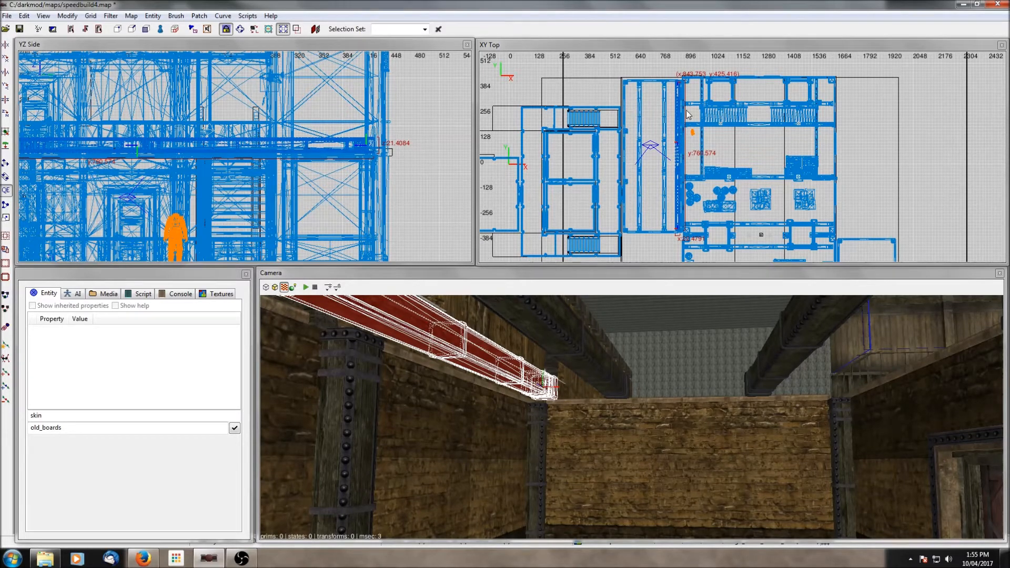
drag(682, 133, 629, 131)
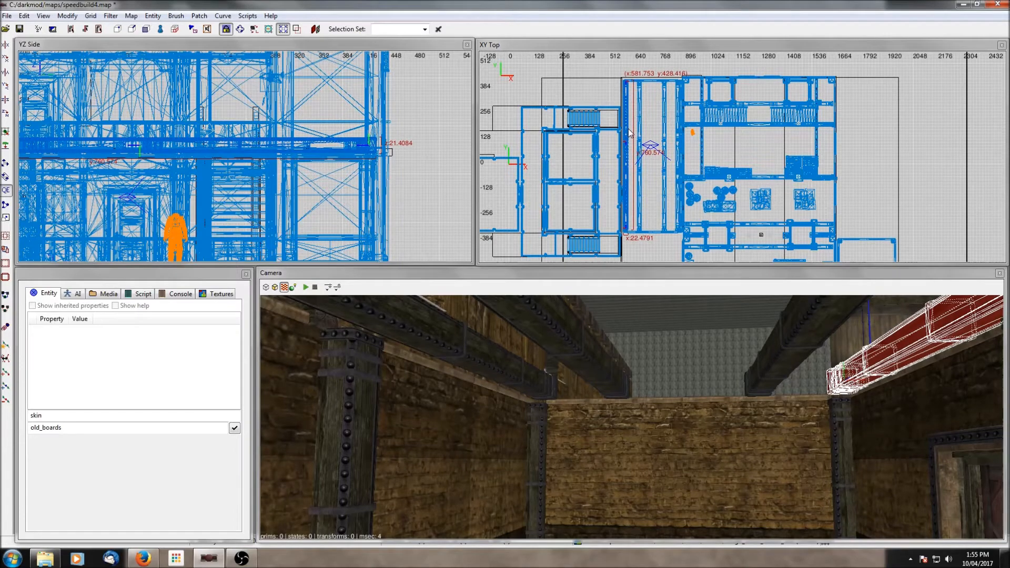
- Select all four bracing beams and lower them slightly in the side view
shift+click(774, 356)
shift+click(594, 349)
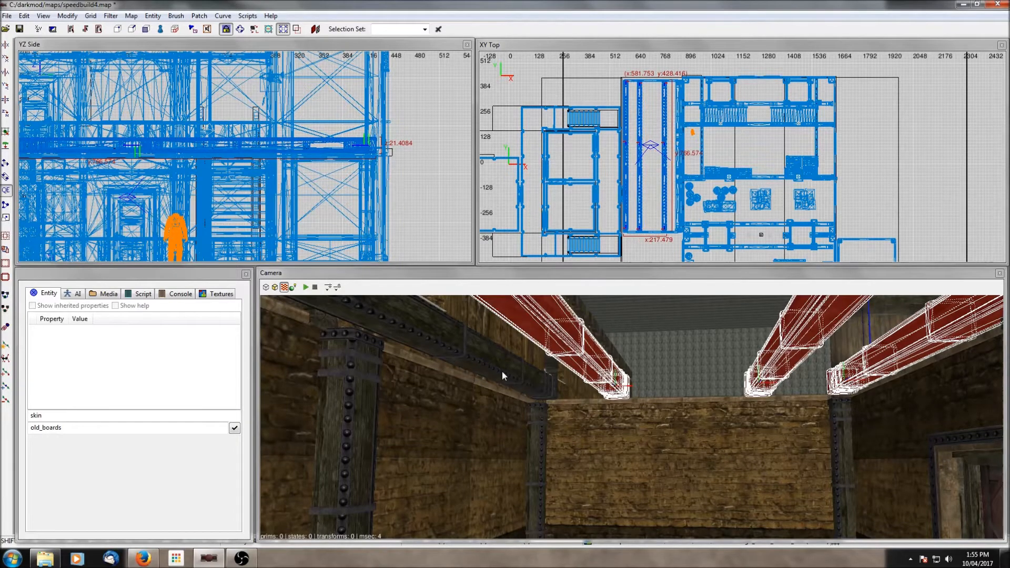
shift+click(501, 368)
scroll(281, 122, down, 2)
drag(295, 150, 296, 153)
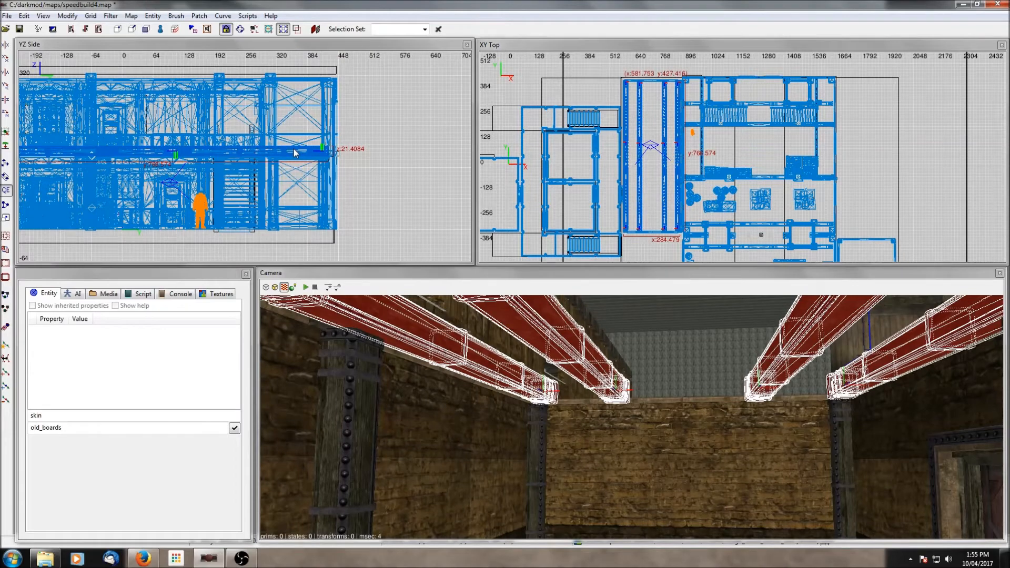
key(Escape)
- Select one bracing beam and nudge it slightly sideways to align with the wall beam
right_click(604, 359)
right_click(604, 359)
shift+click(603, 362)
scroll(647, 146, up, 2)
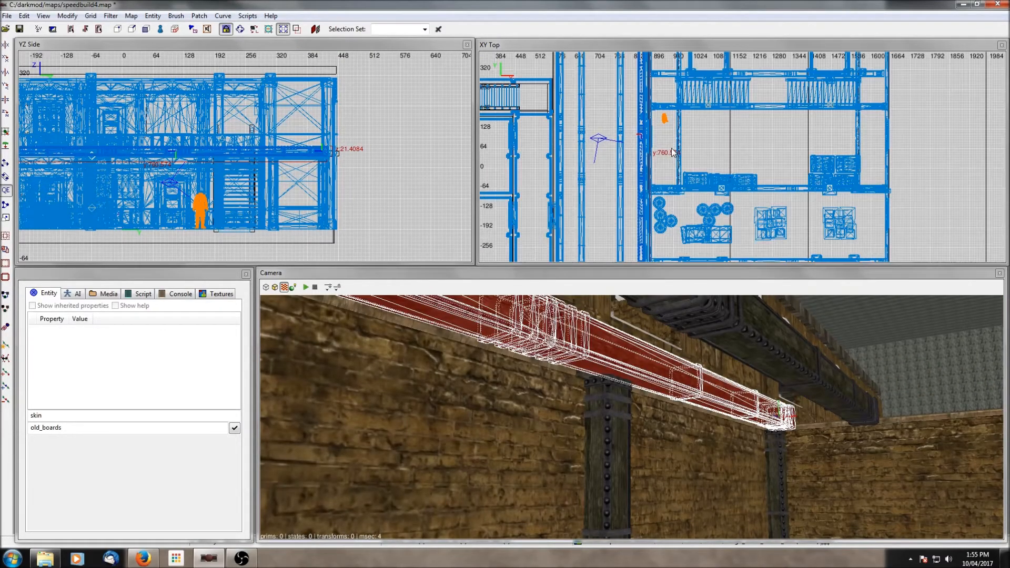
drag(642, 142, 645, 142)
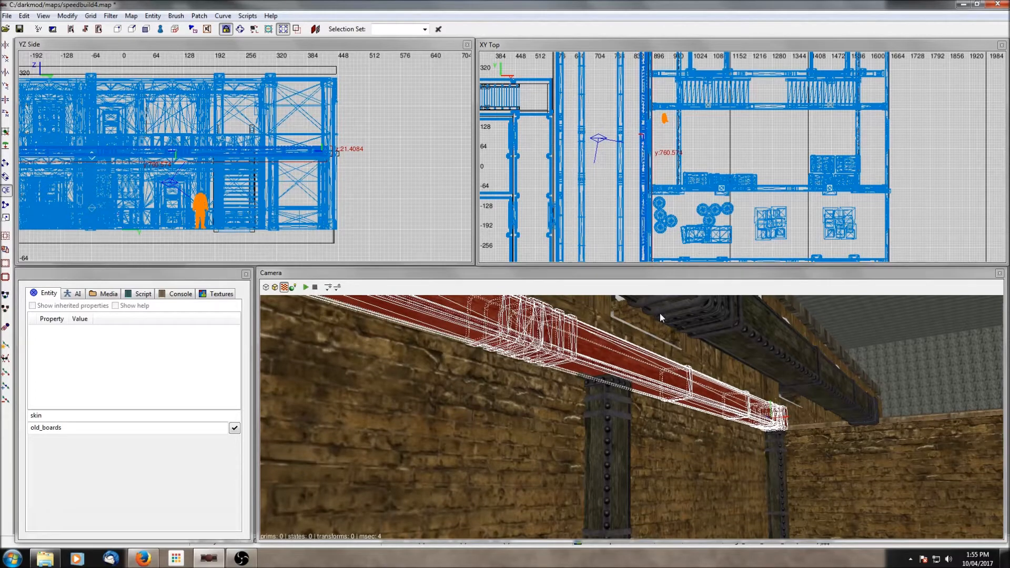
key(Escape)
- Select another bracing beam and reposition it sideways in the top view
right_click(660, 382)
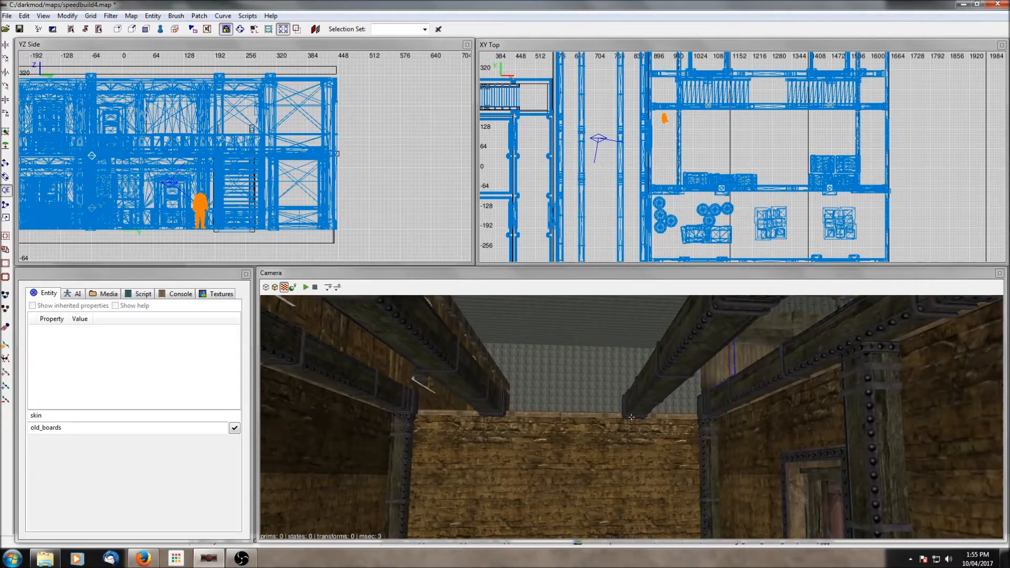
right_click(660, 382)
shift+click(681, 346)
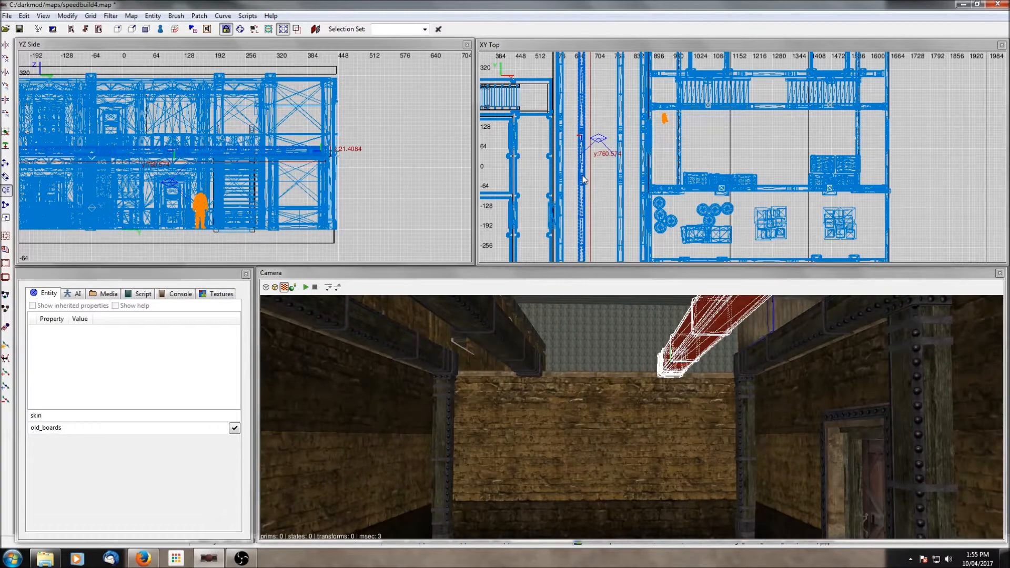
drag(583, 180, 620, 182)
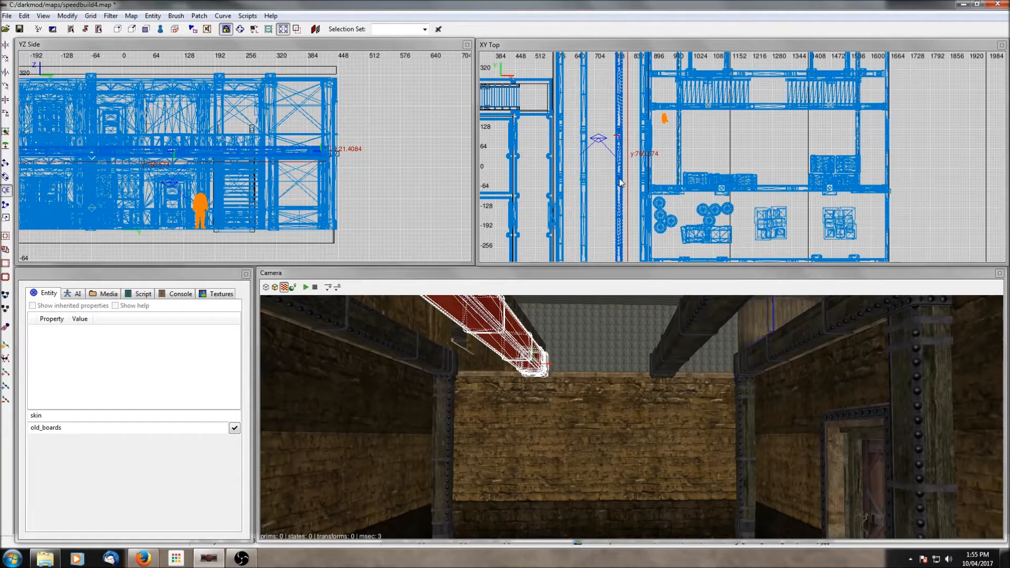
drag(620, 182, 589, 186)
key(Escape)
- Select the brick wall panels at both ends of the room and raise them upward
right_click(692, 408)
right_click(693, 406)
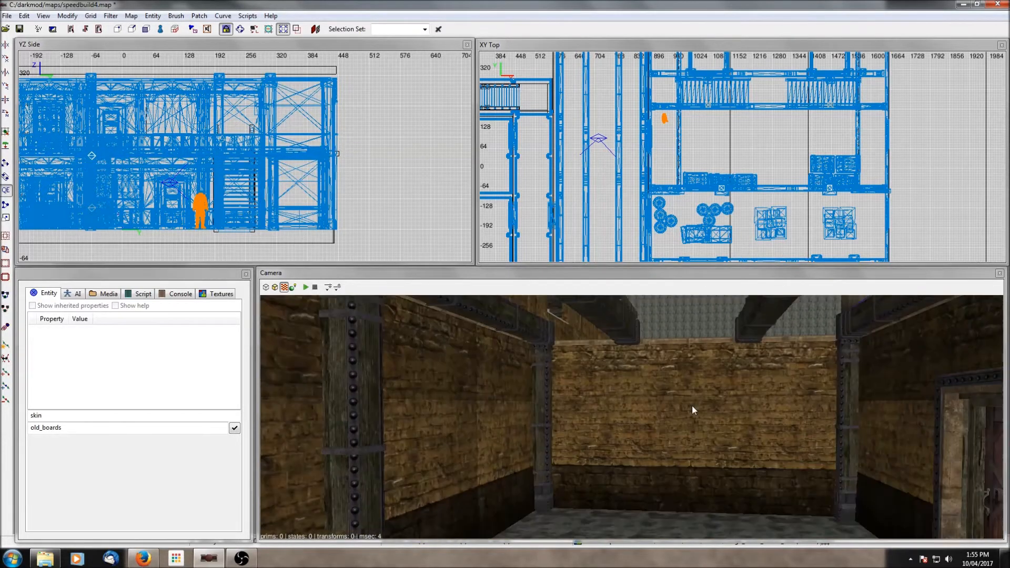
shift+click(654, 402)
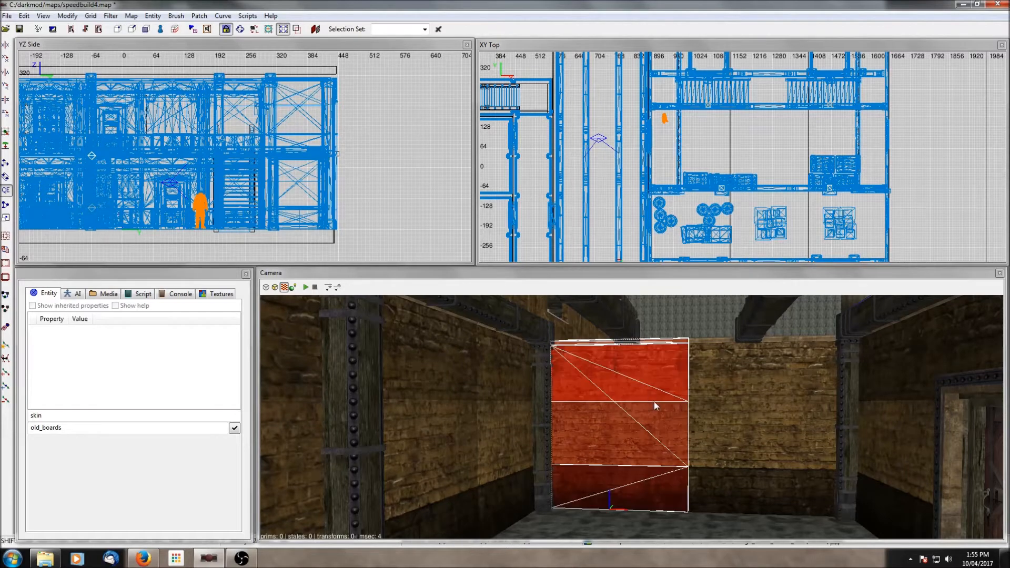
shift+click(706, 408)
scroll(207, 181, down, 4)
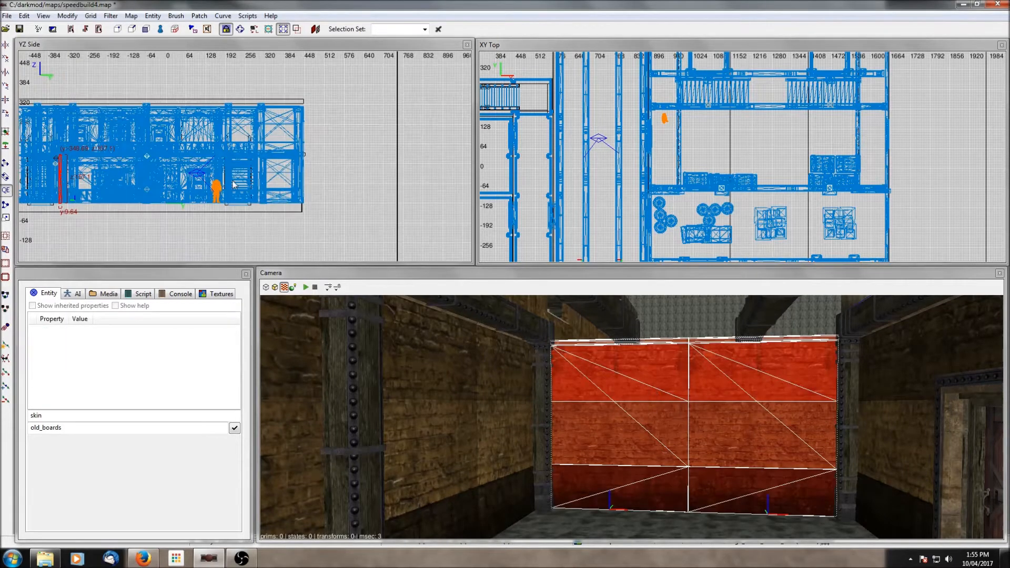
right_click(672, 420)
right_click(632, 417)
shift+click(547, 418)
shift+click(631, 411)
scroll(143, 213, up, 2)
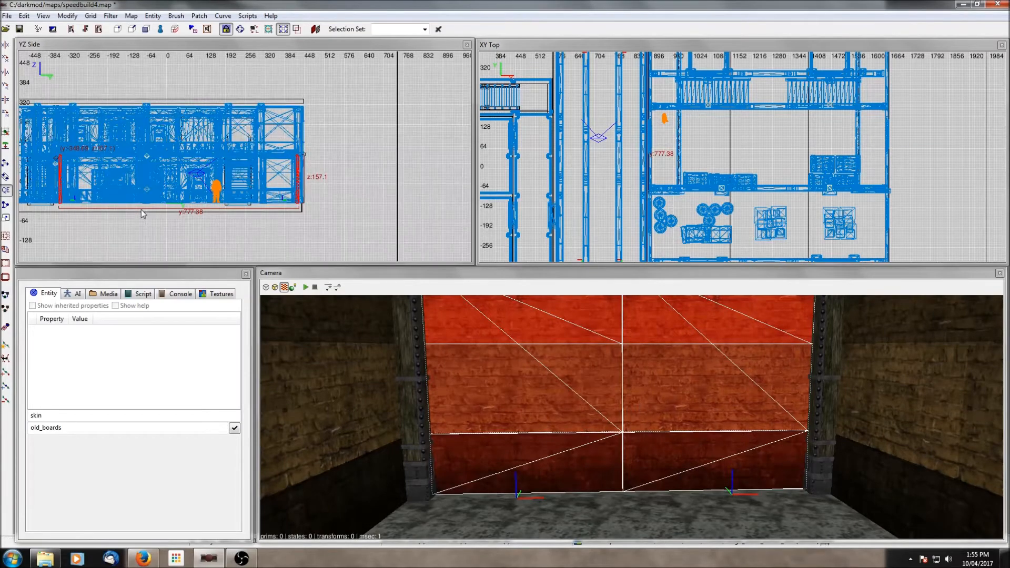
click(6, 162)
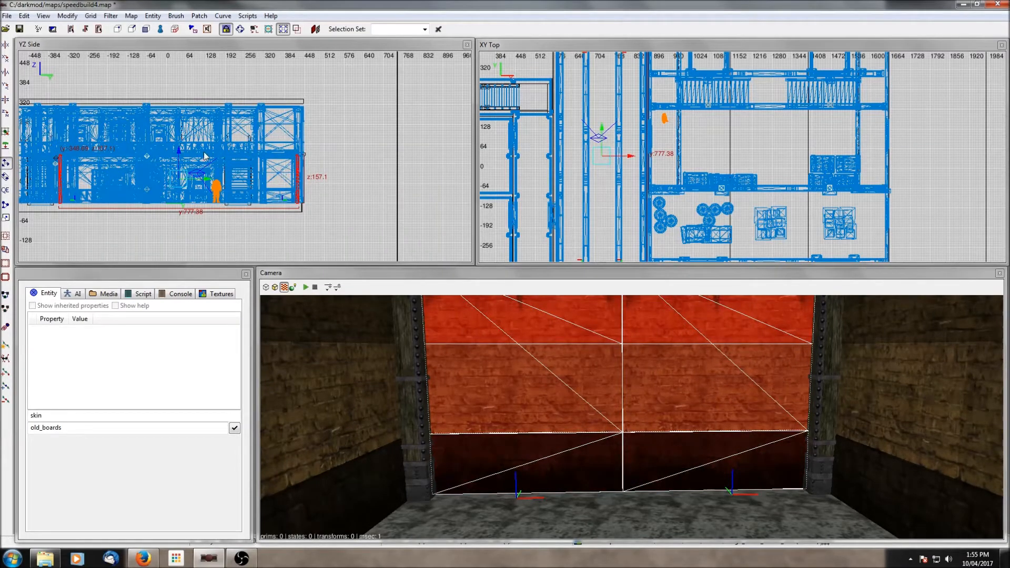
drag(181, 154, 185, 105)
- Isolate the raised wall panels and inspect how their top edges meet in the side view
right_click(473, 350)
right_click(473, 349)
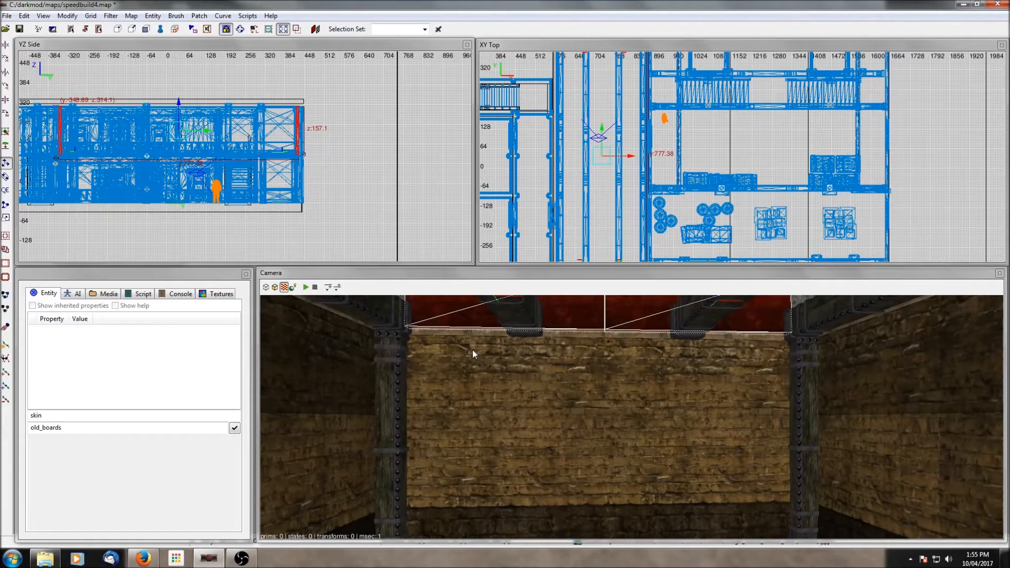
shift+click(506, 371)
shift+click(678, 390)
key(shift+h)
shift+click(677, 389)
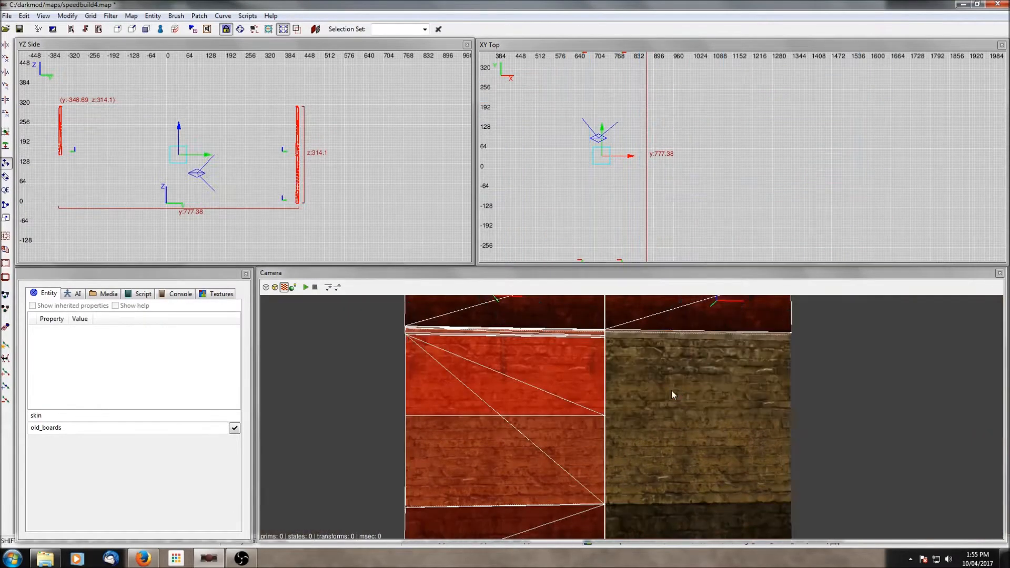
shift+click(569, 386)
scroll(369, 173, up, 12)
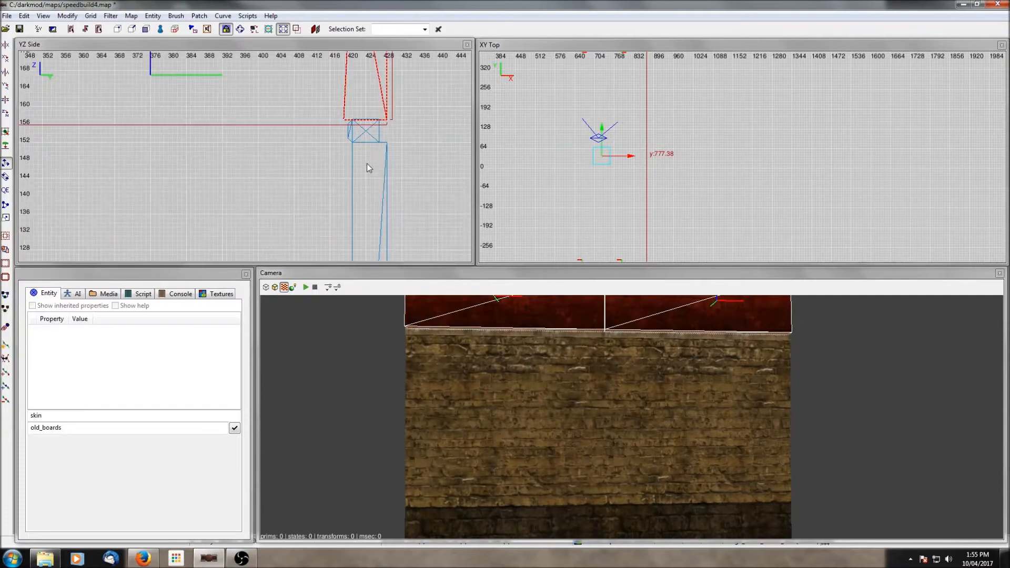
scroll(371, 156, down, 12)
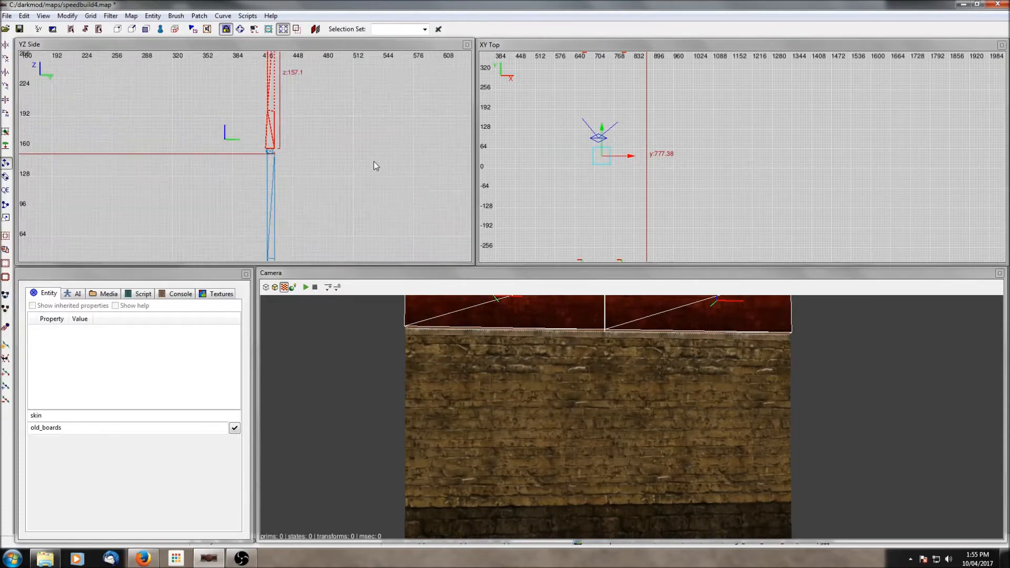
key(Escape)
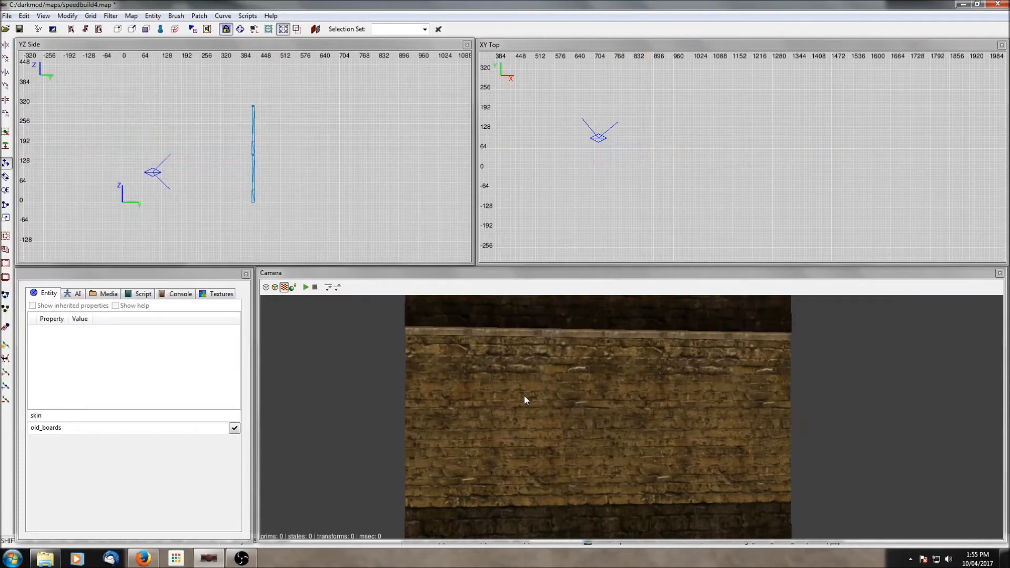
key(shift+h)
right_click(539, 409)
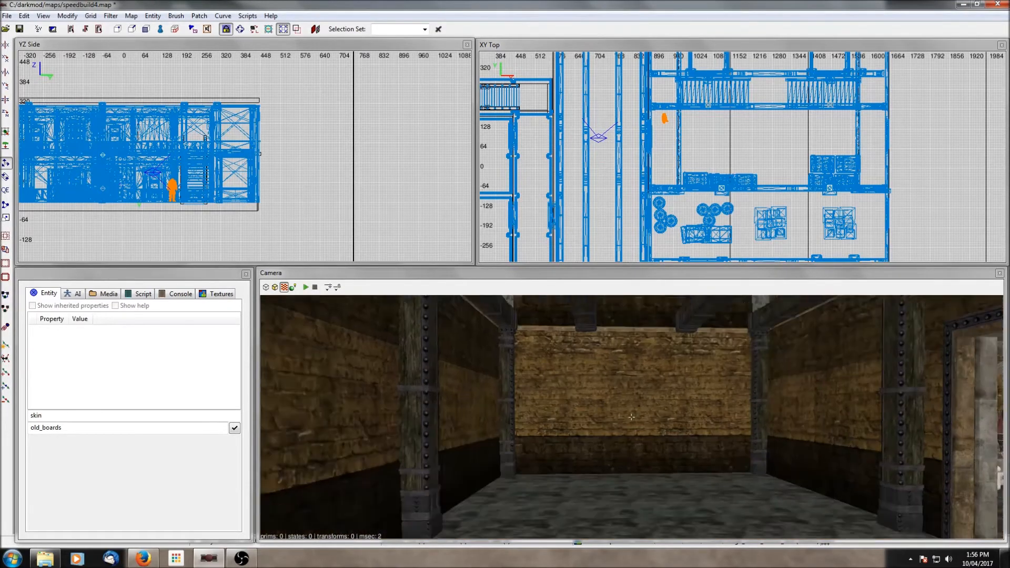
- Insert the bracket_wooden05_rope1 model from the architecture supports folder into the room
right_click(632, 417)
shift+click(473, 412)
shift+click(473, 412)
right_click(568, 114)
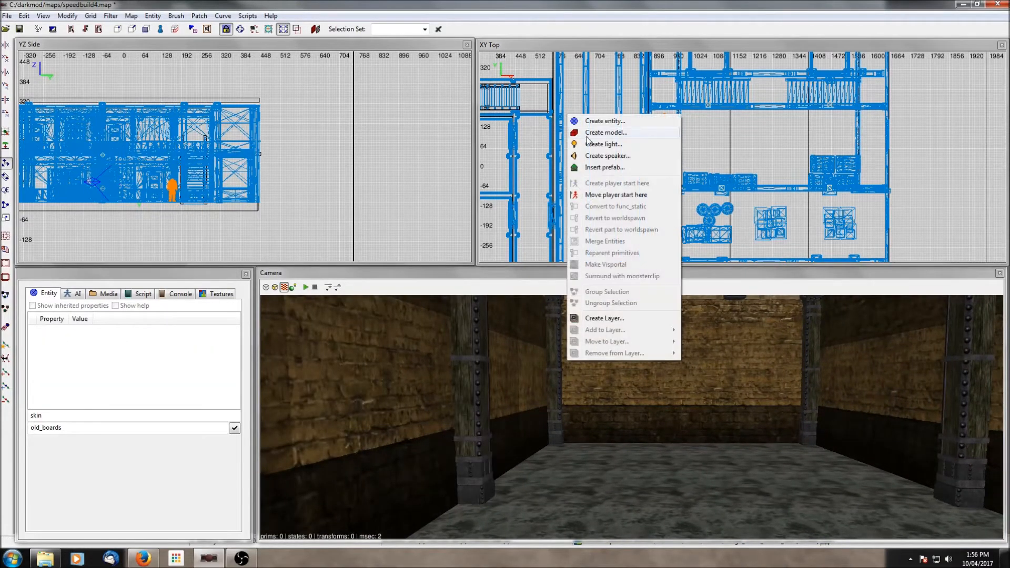
click(585, 134)
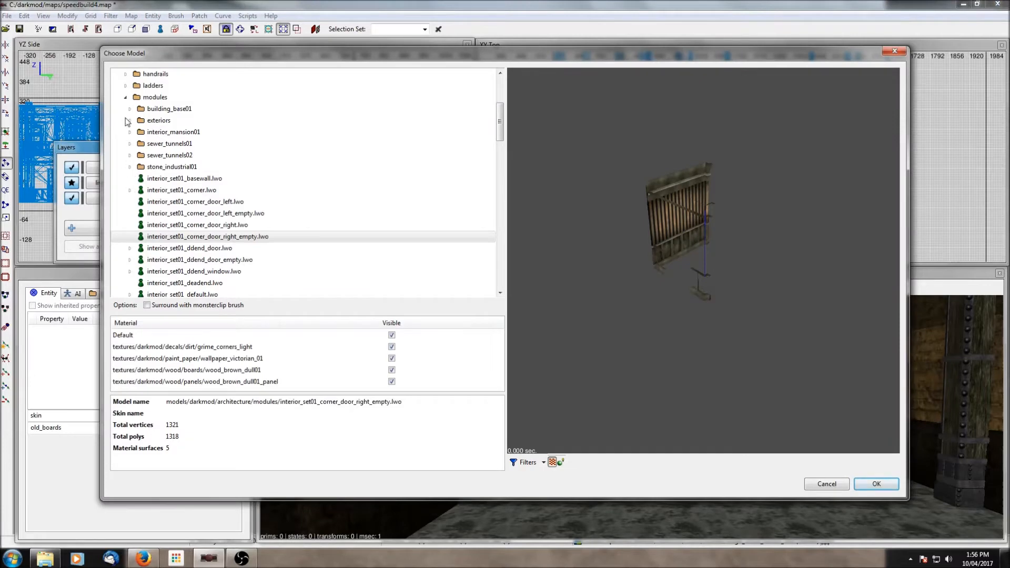
click(126, 97)
scroll(134, 188, down, 3)
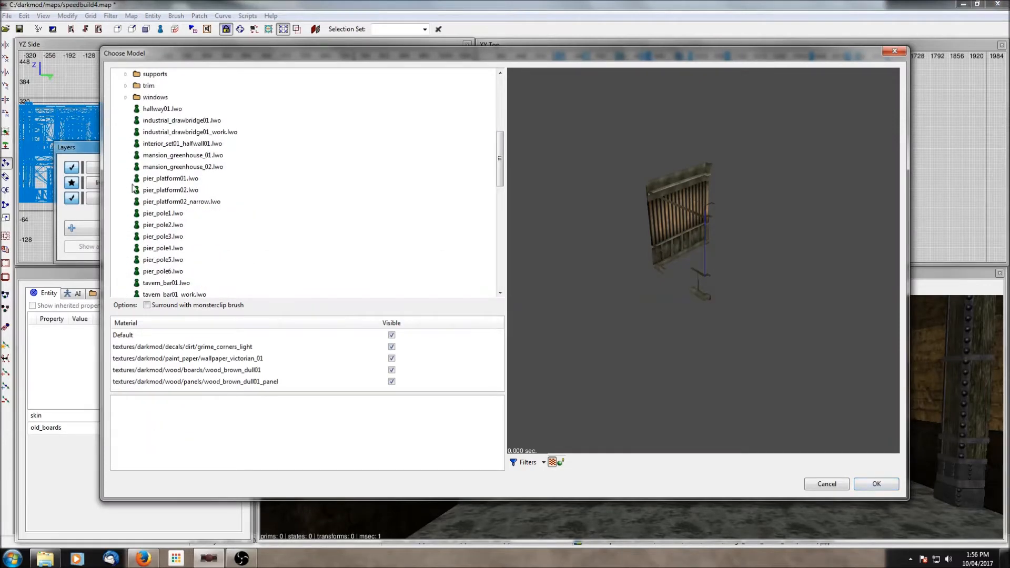
scroll(134, 190, down, 3)
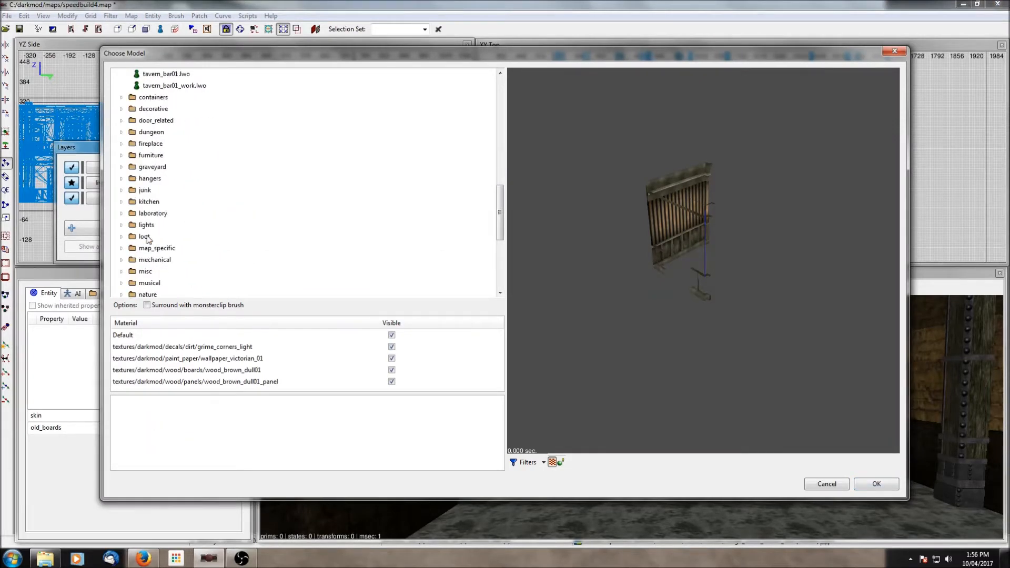
scroll(138, 220, down, 2)
scroll(136, 227, up, 14)
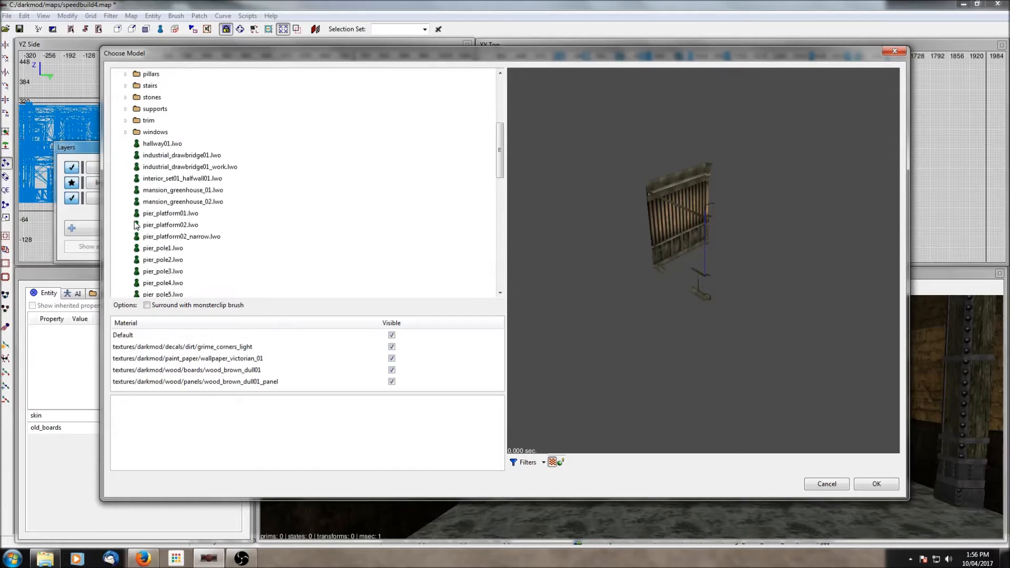
click(125, 248)
scroll(169, 231, down, 4)
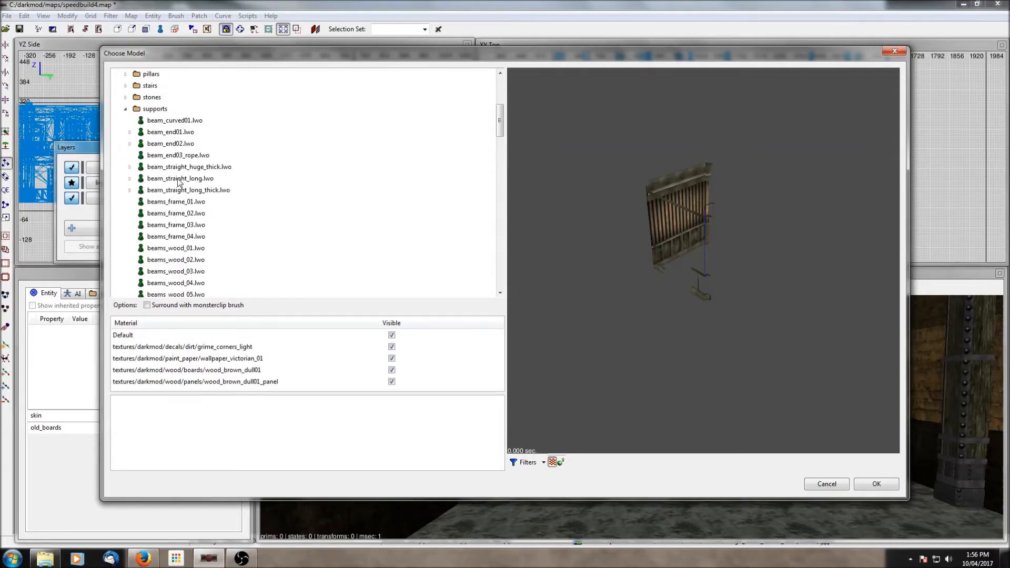
scroll(174, 221, down, 2)
click(167, 180)
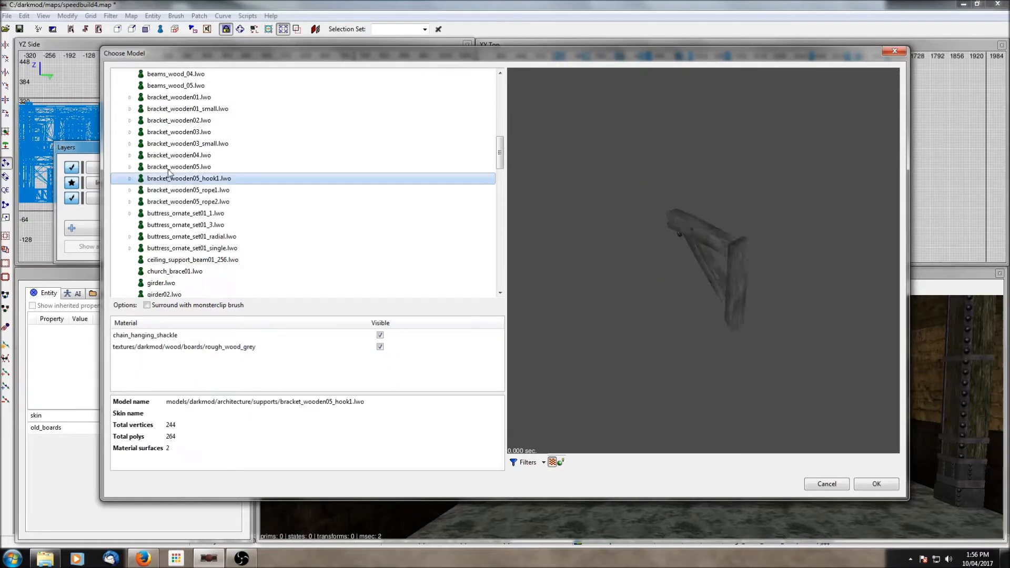
click(169, 170)
click(172, 191)
click(177, 200)
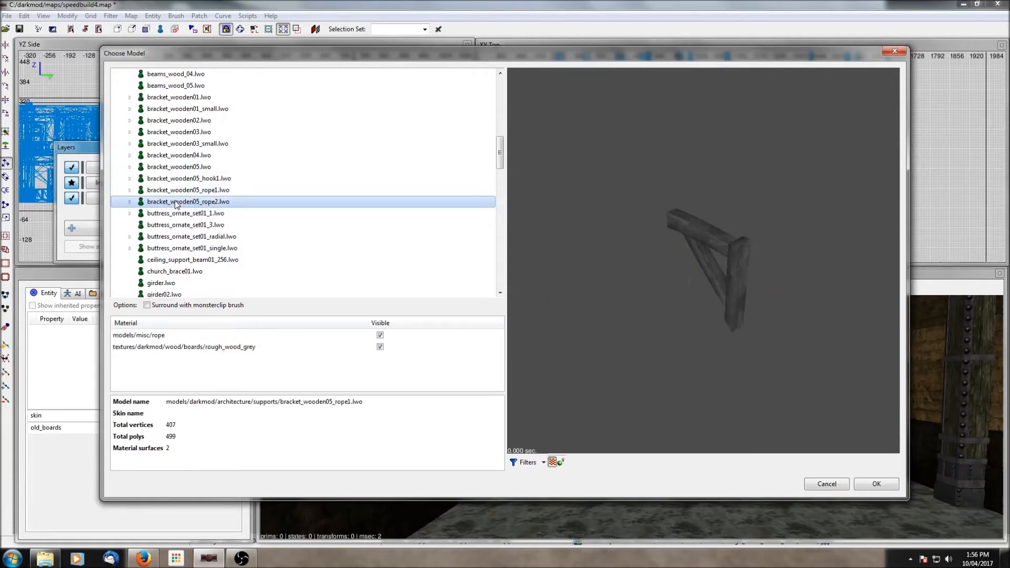
click(178, 195)
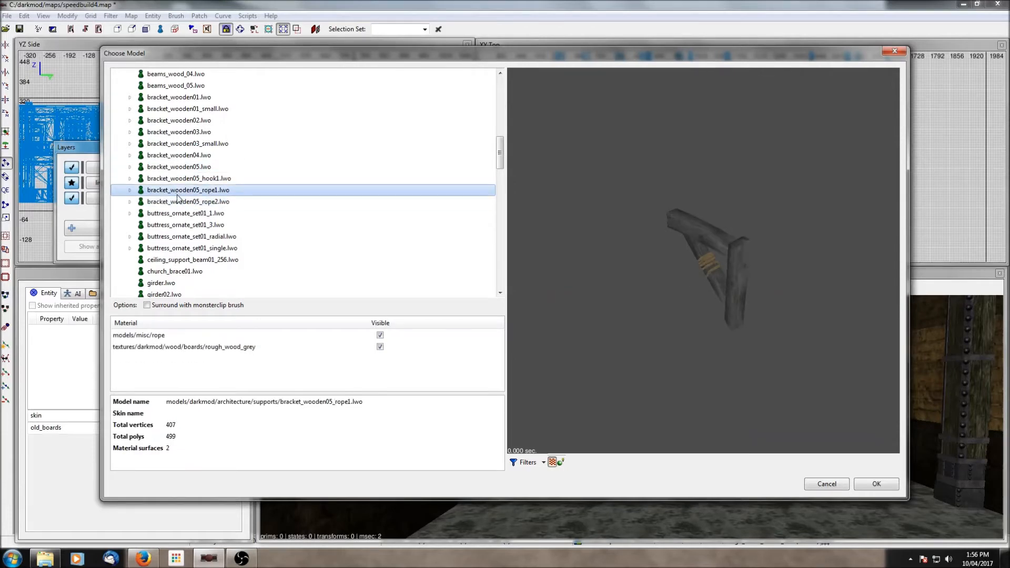
click(889, 484)
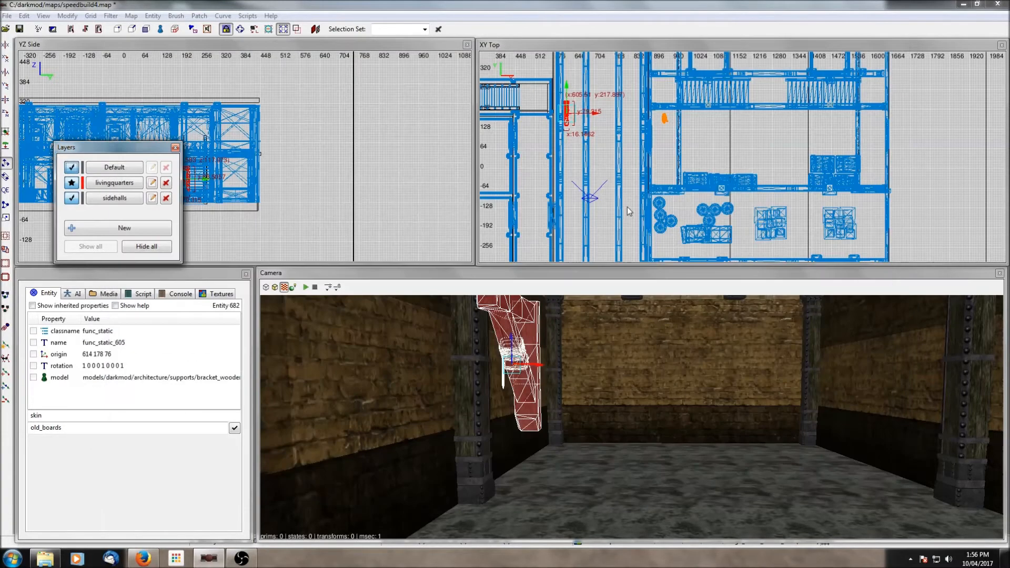
- Rotate the bracket 90 degrees and move it against the pillar
click(11, 114)
drag(556, 117, 563, 114)
right_drag(577, 349, 546, 335)
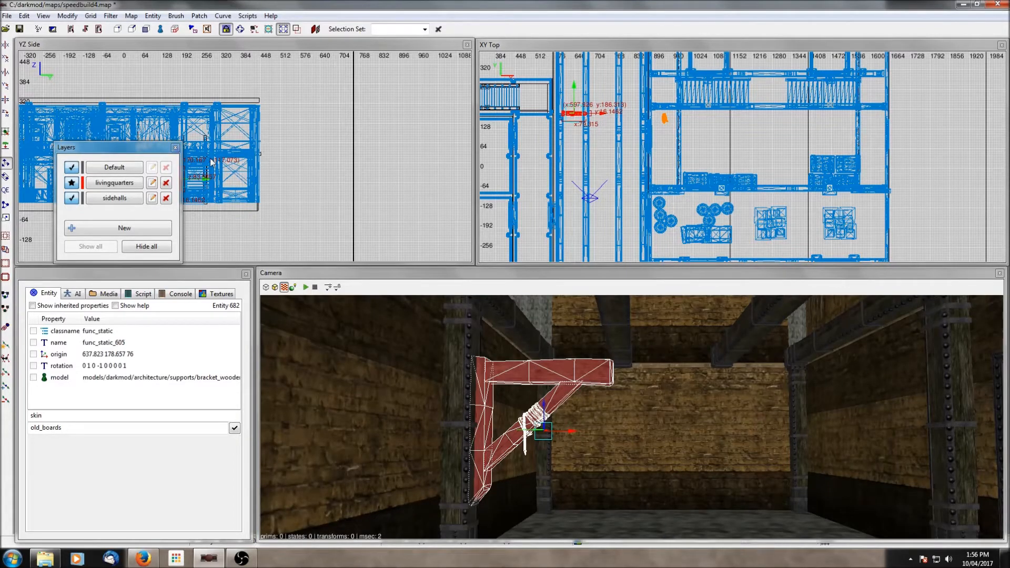
- Isolate the bracket together with its pillar and the overhead beam
click(176, 147)
scroll(220, 198, up, 4)
scroll(218, 197, up, 1)
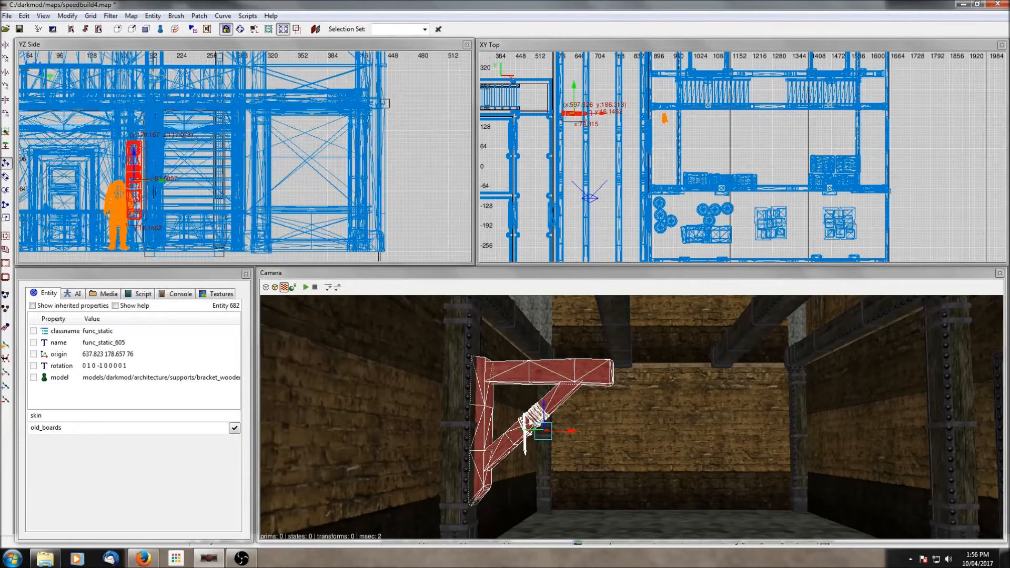
right_drag(536, 415, 492, 393)
shift+click(441, 399)
shift+click(477, 374)
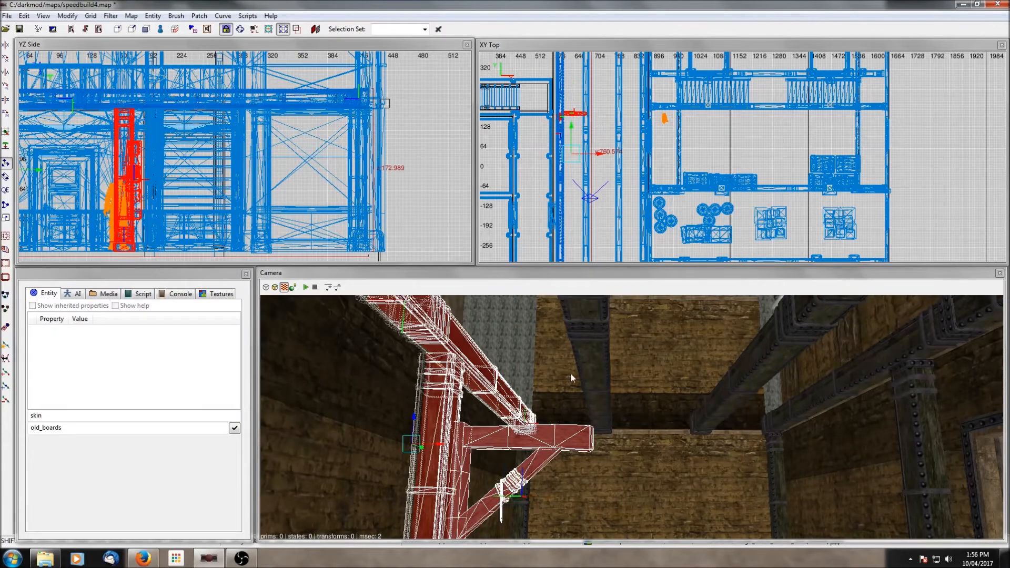
shift+click(585, 375)
key(shift+h)
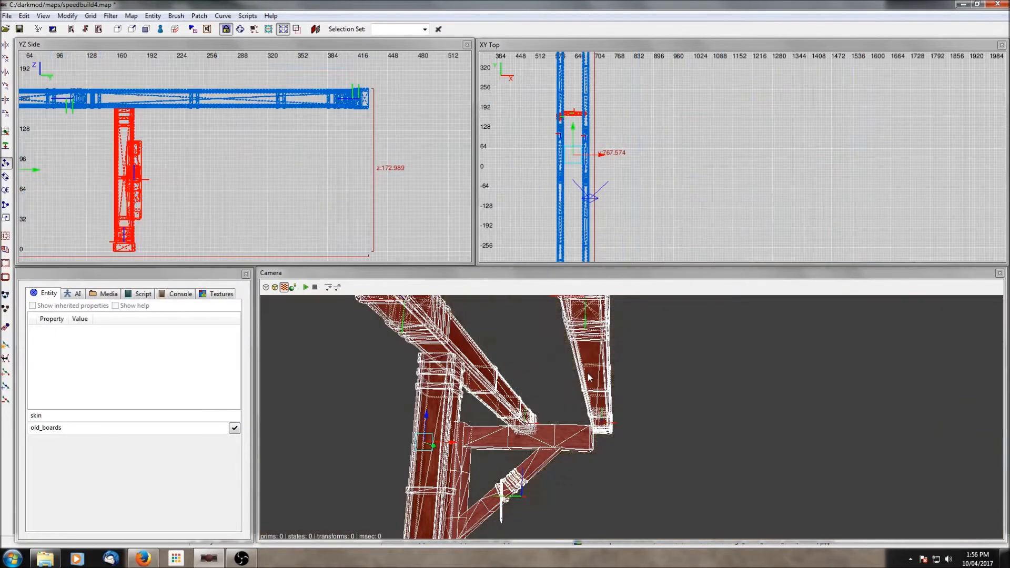
- Raise the bracket up under the overhead beam and nudge it sideways onto the pillar
shift+click(583, 437)
key(Escape)
shift+click(543, 443)
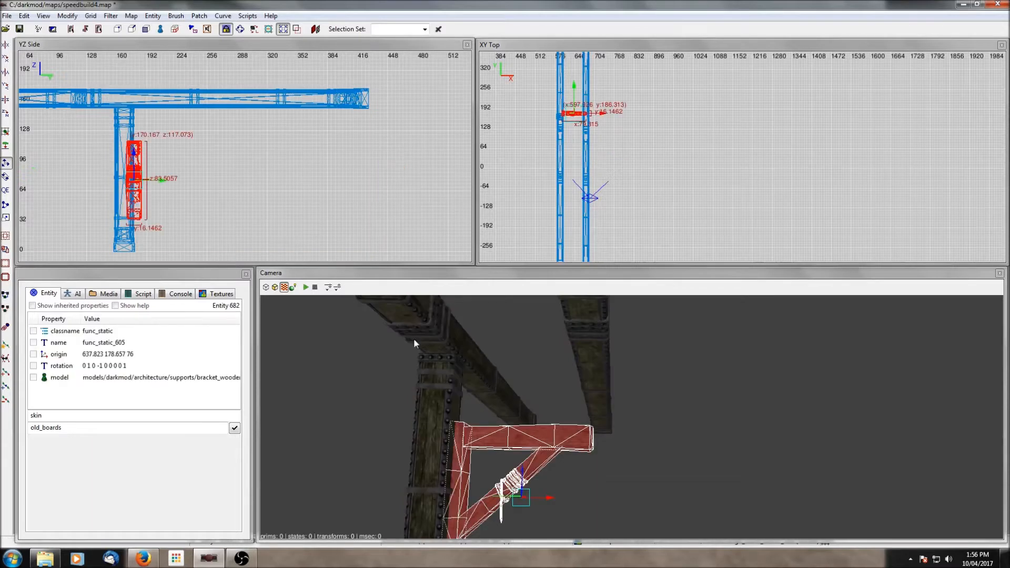
drag(129, 180, 122, 144)
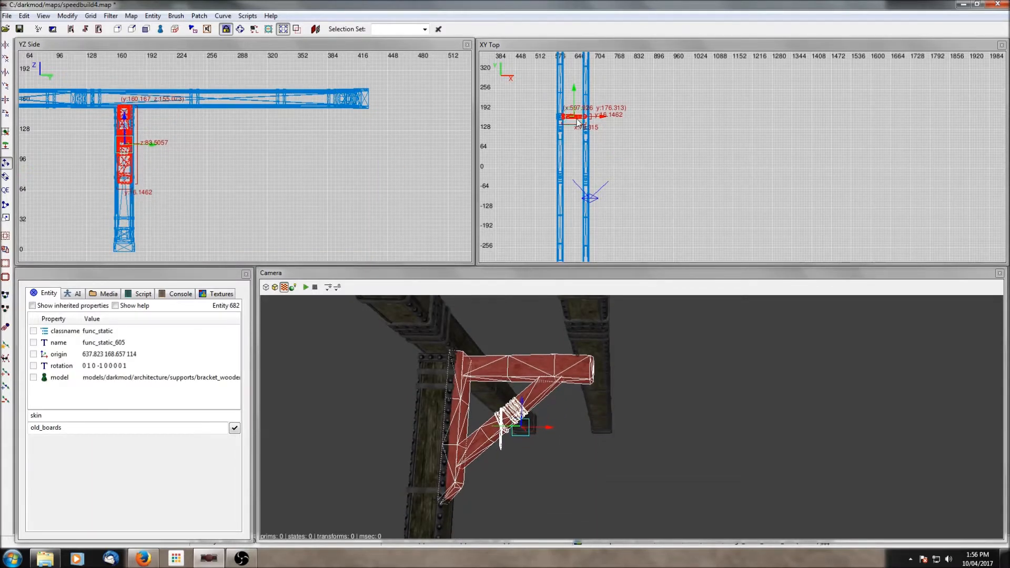
scroll(577, 121, up, 7)
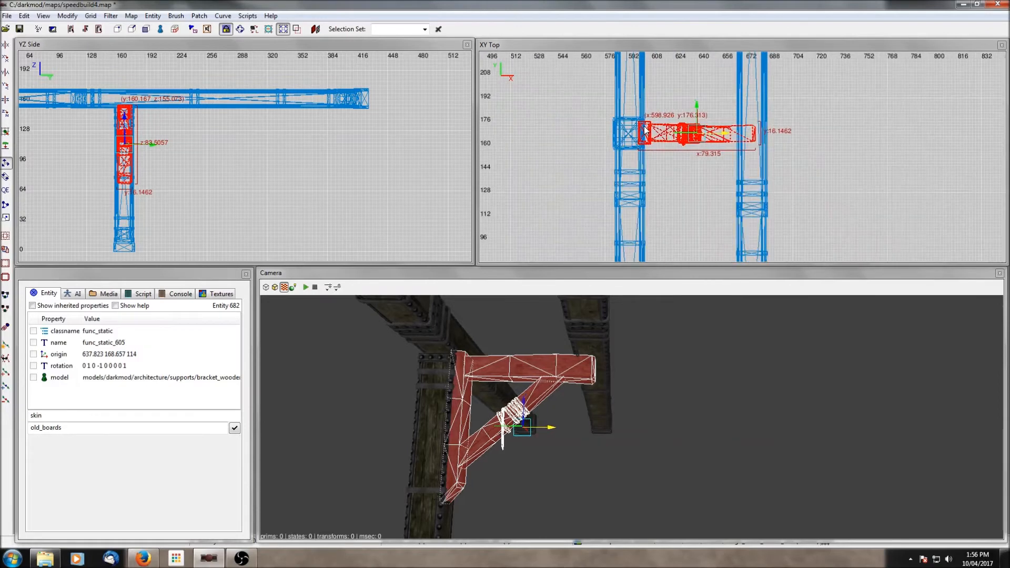
drag(645, 131, 647, 132)
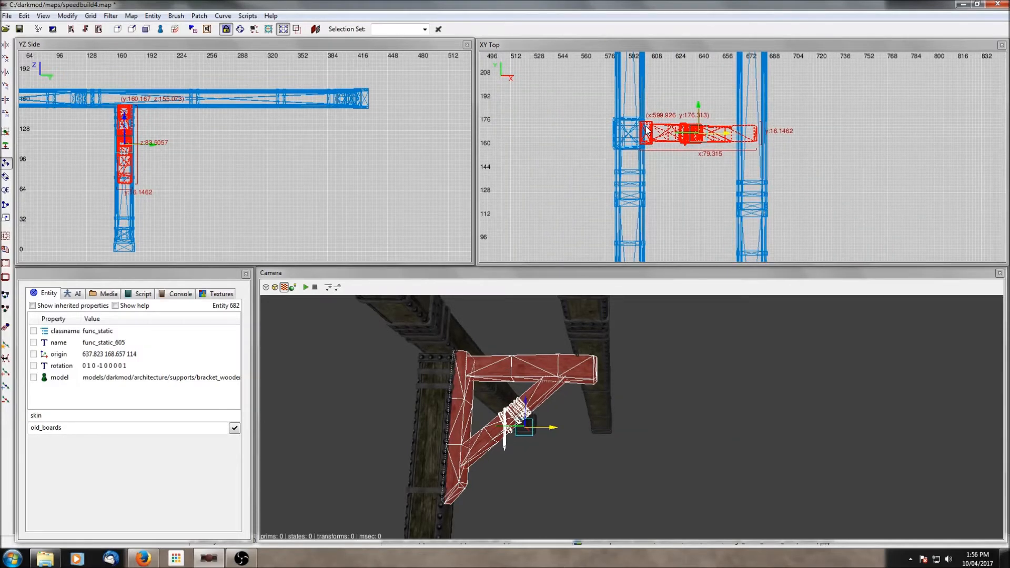
key(Escape)
- Select the nearby bracing beam and shift it sideways in the top view
right_click(653, 363)
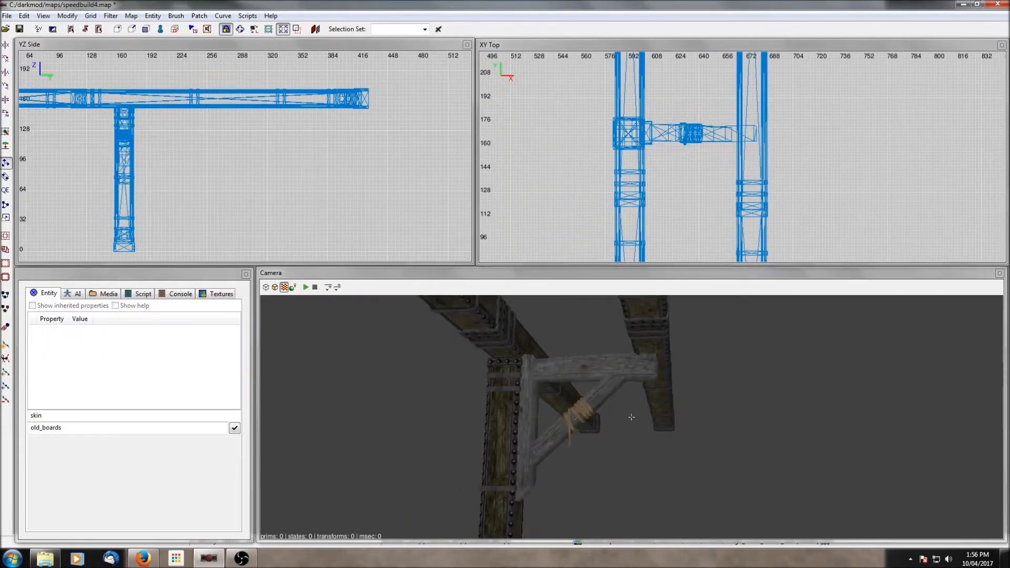
shift+click(659, 327)
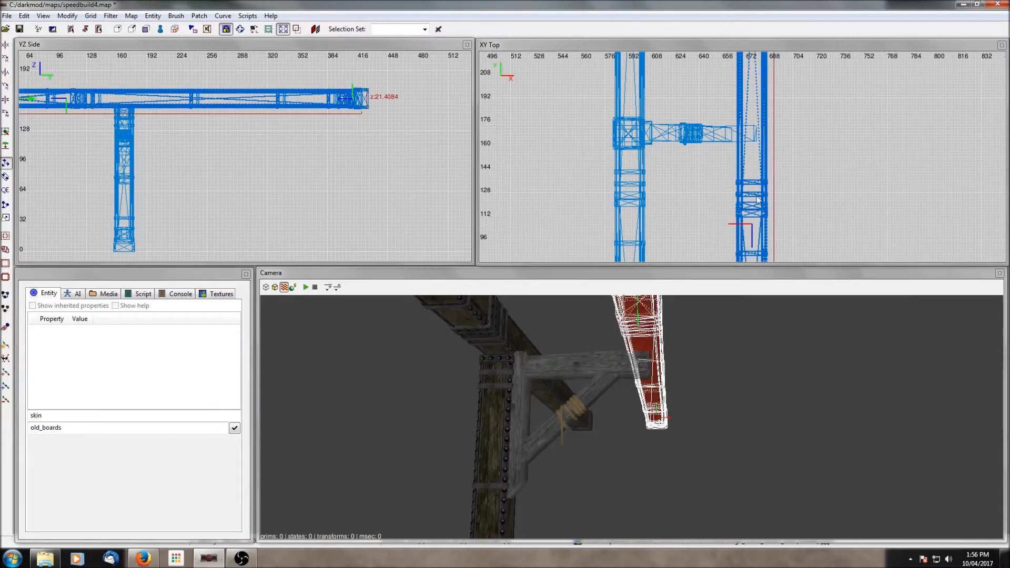
click(6, 190)
drag(760, 185, 736, 184)
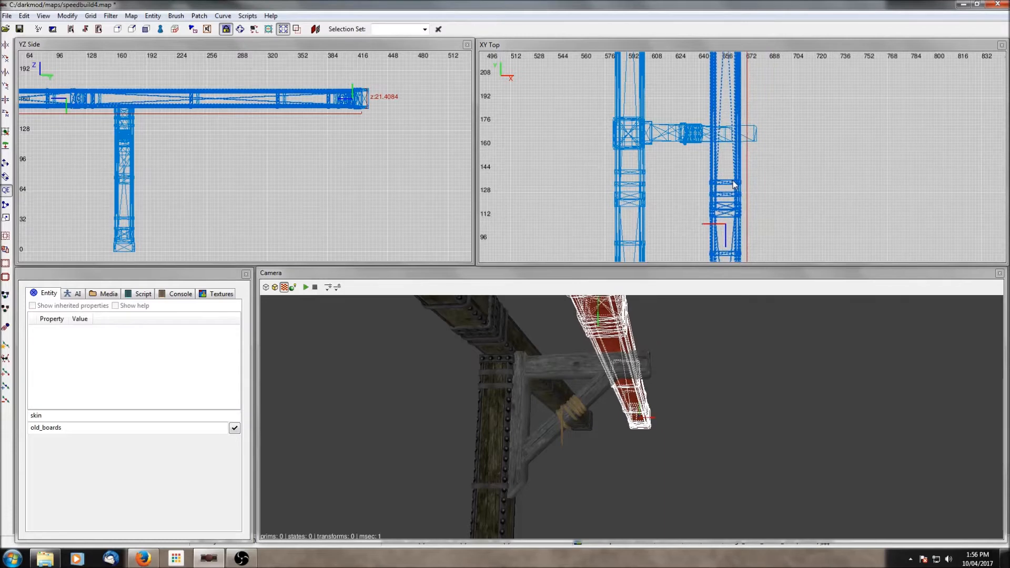
key(Escape)
right_click(672, 399)
right_click(672, 399)
right_click(672, 399)
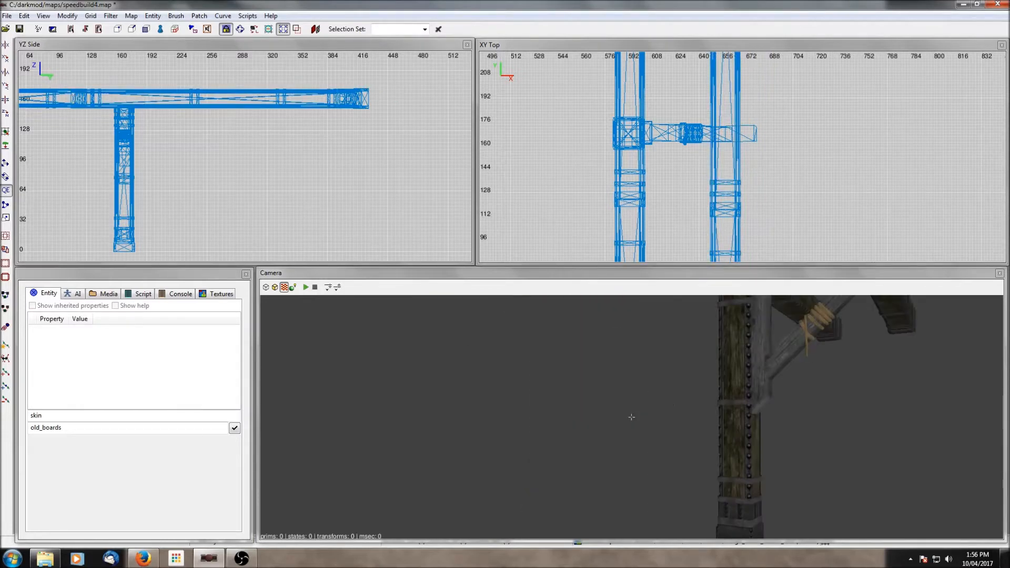
- Apply the rough_wood_darkbrown_dull skin to the bracket
right_click(697, 399)
shift+click(693, 347)
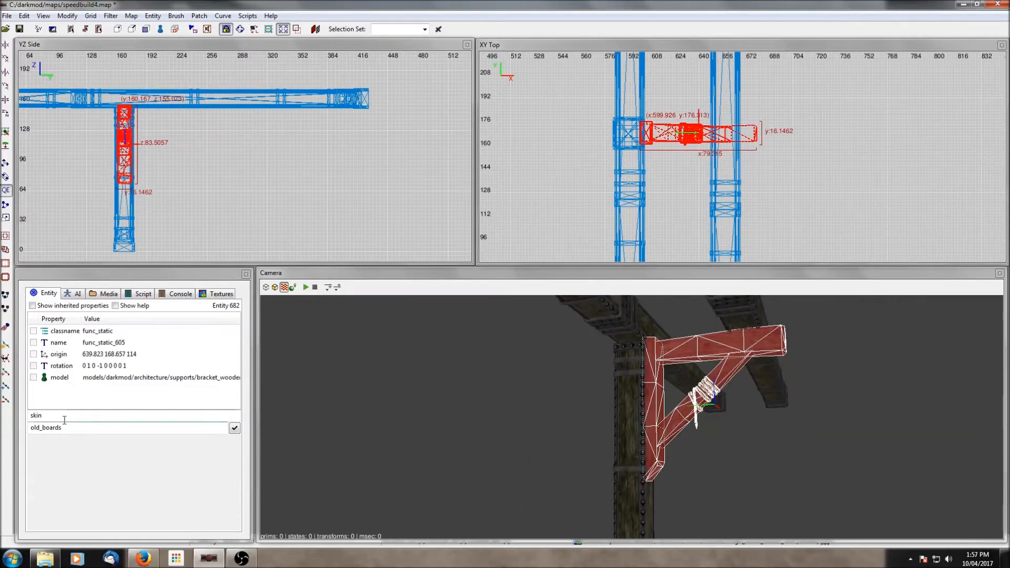
click(235, 428)
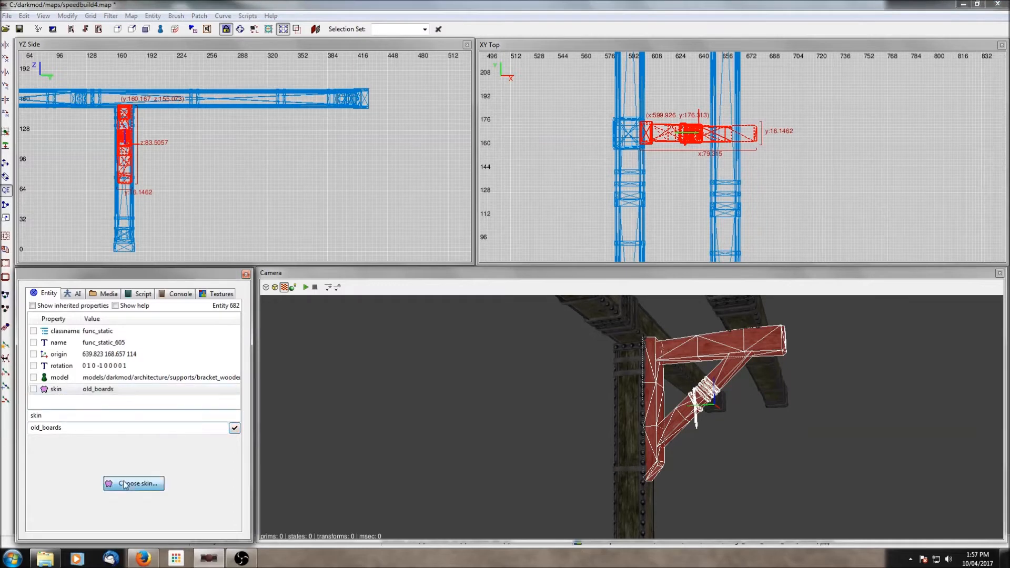
click(120, 483)
click(219, 75)
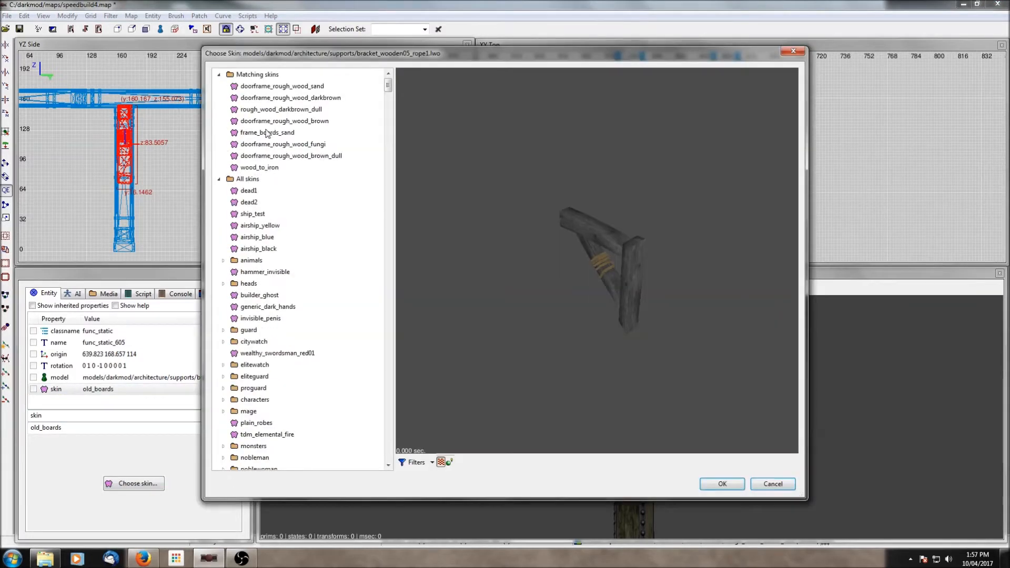
click(295, 158)
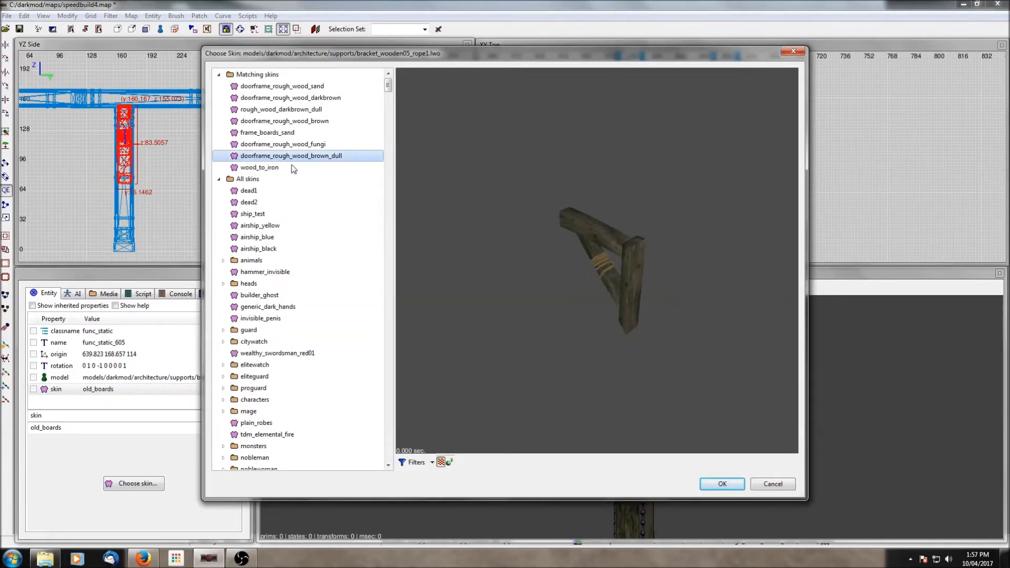
click(304, 112)
click(708, 484)
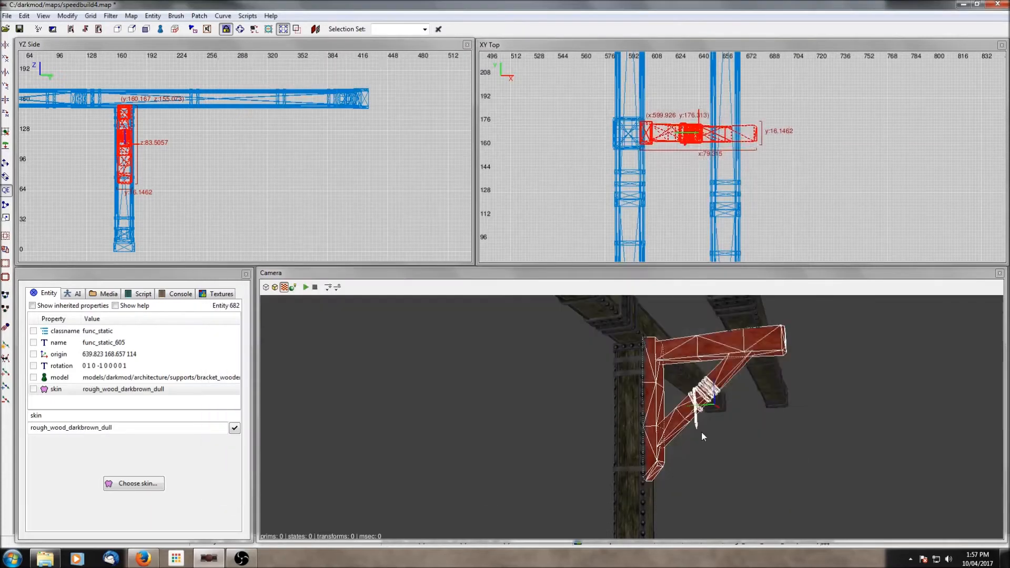
- Show all objects, duplicate the bracket, and place the copy facing the other way on the opposite pillar
key(Escape)
key(shift+h)
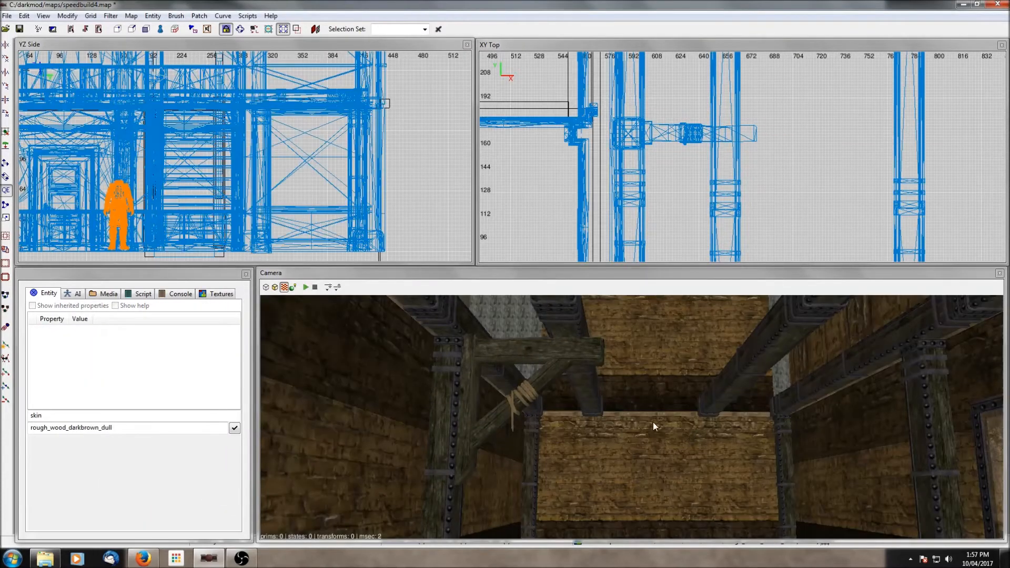
right_click(640, 410)
right_click(641, 410)
shift+click(578, 339)
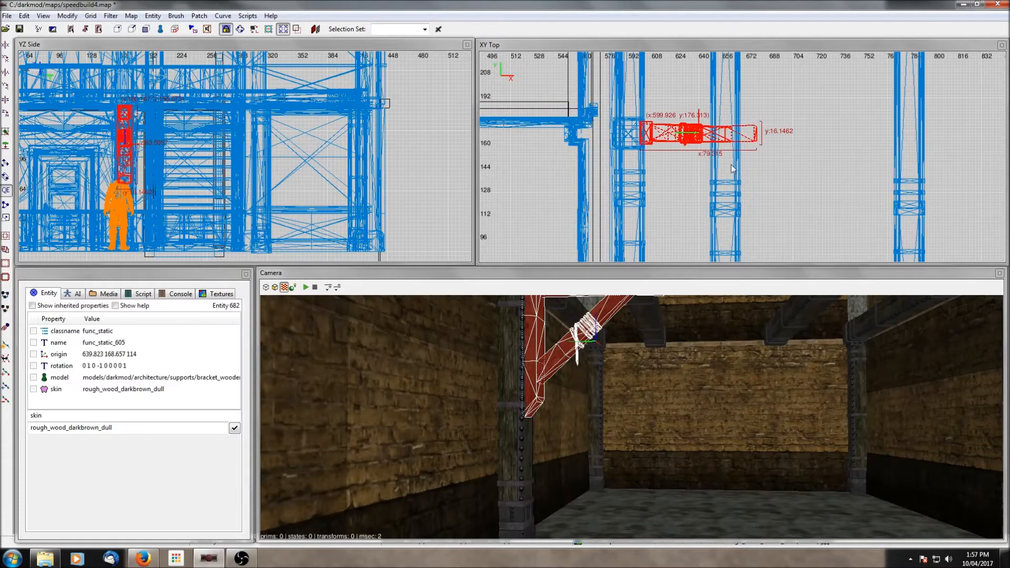
scroll(786, 147, down, 4)
key(space)
drag(661, 156, 795, 156)
click(7, 113)
right_drag(794, 156, 679, 149)
scroll(795, 156, up, 7)
right_drag(847, 396, 948, 389)
right_drag(542, 122, 623, 146)
drag(577, 146, 573, 148)
scroll(573, 171, down, 6)
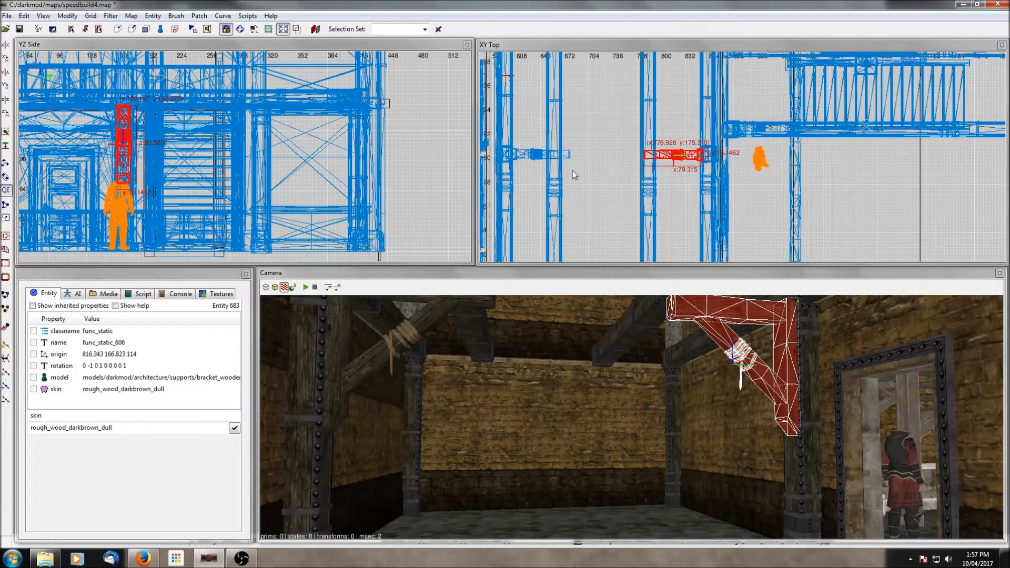
- Copy both brackets onto the pillars along the far wall of the room
shift+click(393, 349)
scroll(638, 176, down, 3)
right_drag(638, 176, 693, 202)
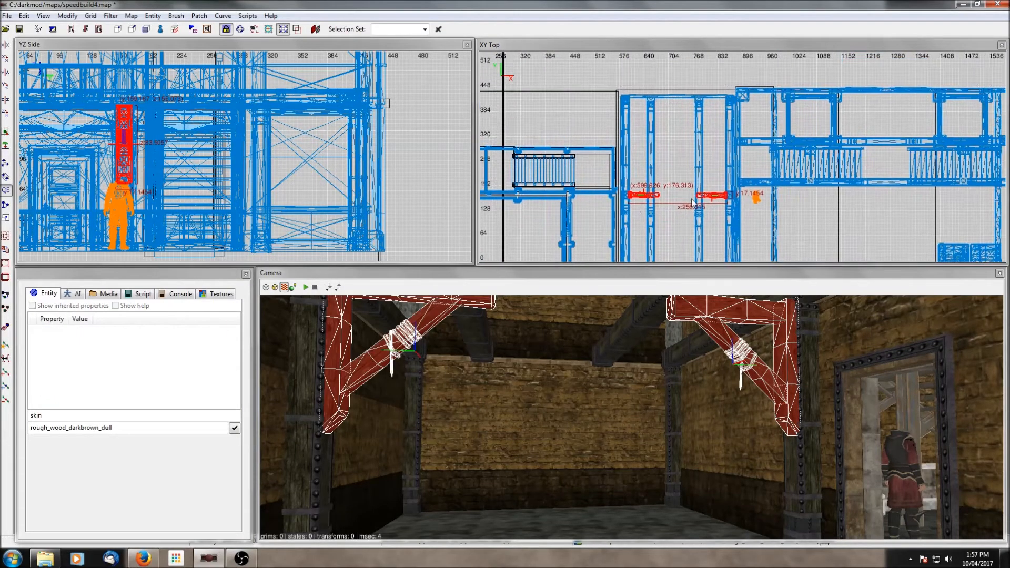
drag(710, 197, 710, 106)
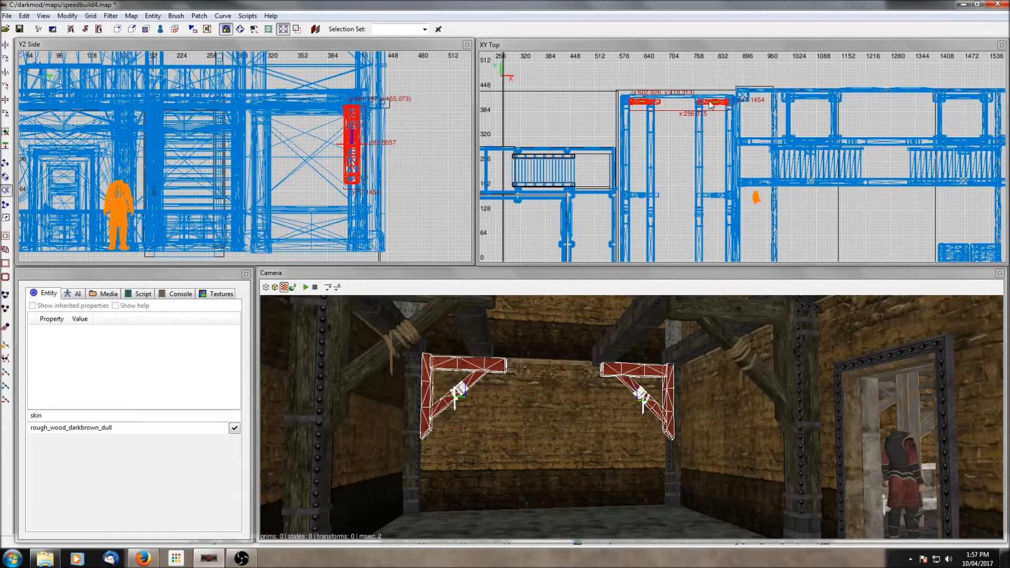
drag(710, 105, 710, 102)
scroll(710, 102, up, 3)
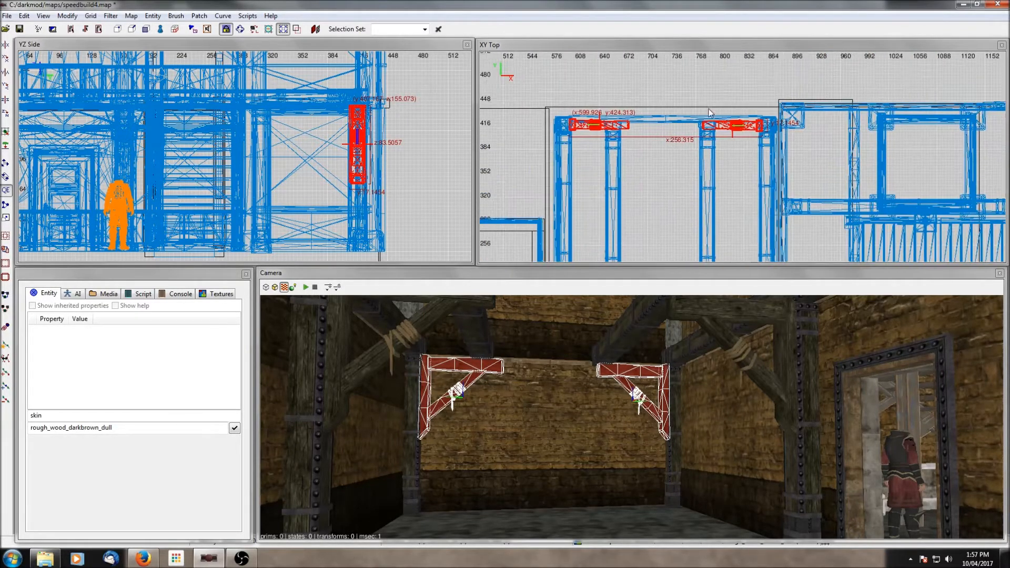
scroll(693, 152, down, 3)
right_drag(710, 146, 708, 83)
- Duplicate the brackets again and move the copies to the next pair of pillars along the room
key(space)
drag(728, 79, 726, 246)
scroll(727, 246, up, 8)
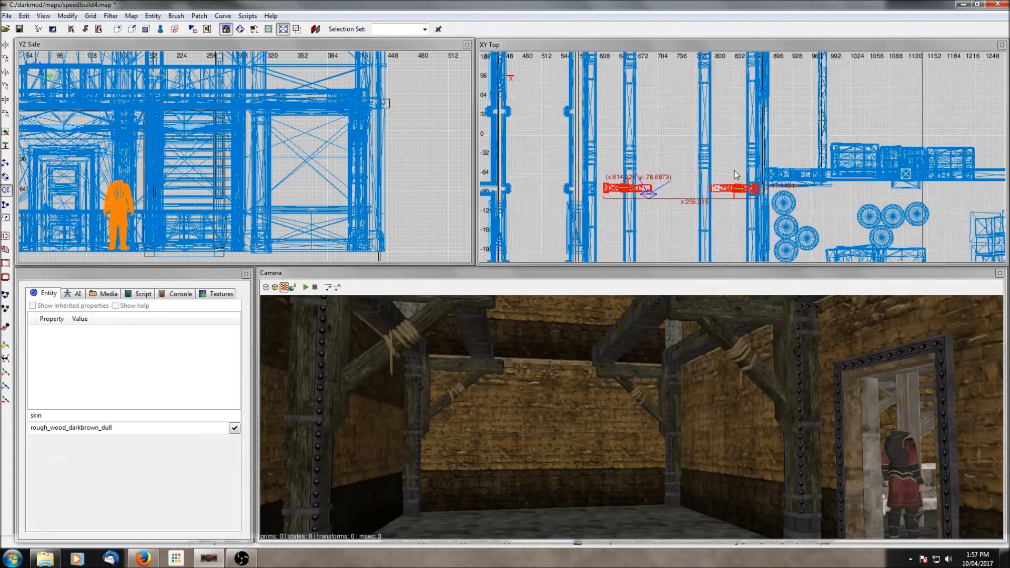
drag(758, 158, 740, 163)
right_drag(585, 181, 676, 184)
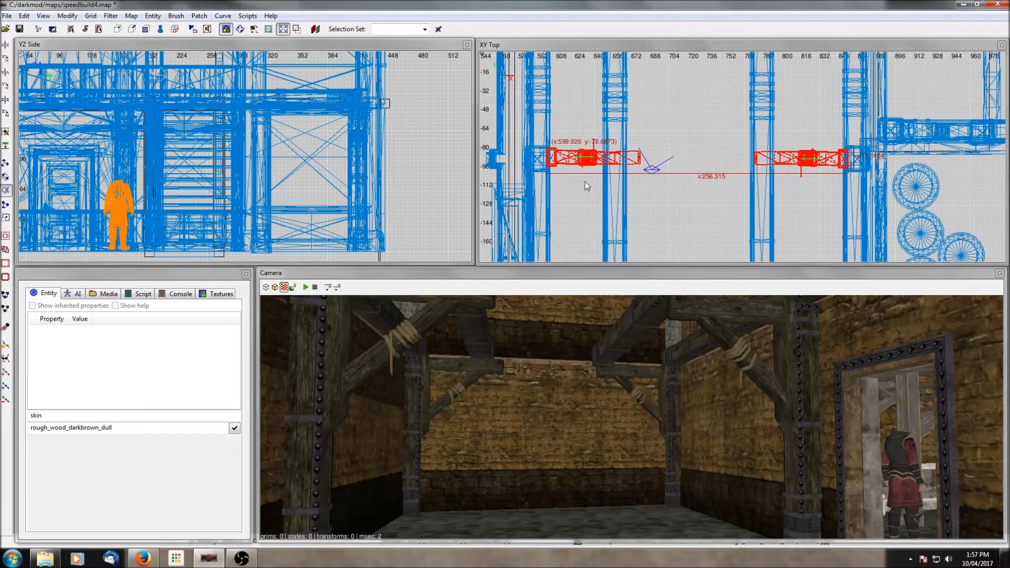
- Move the selected pair of brackets onto the pillars along the opposite wall of the room and align them
right_click(602, 363)
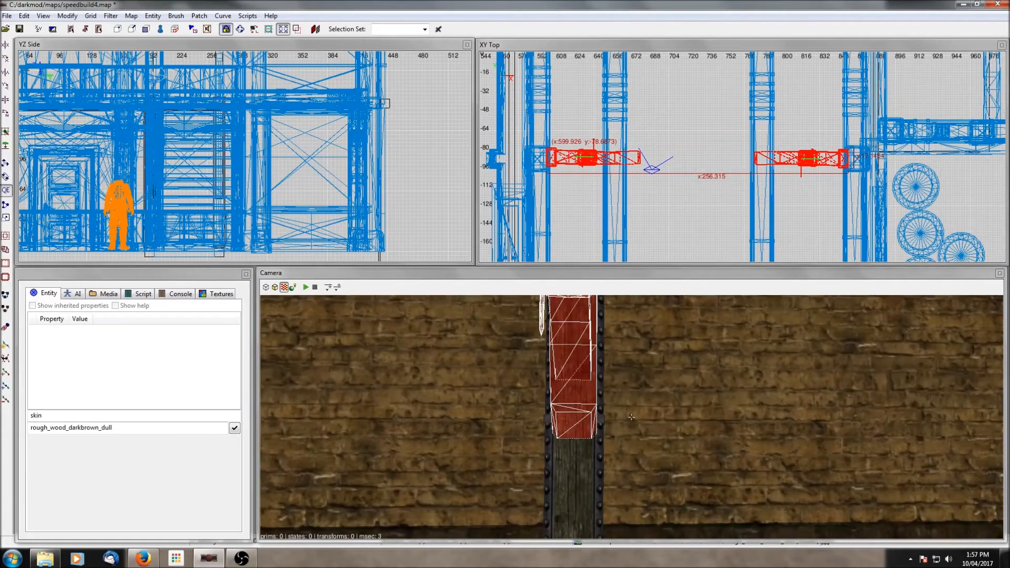
scroll(678, 214, down, 5)
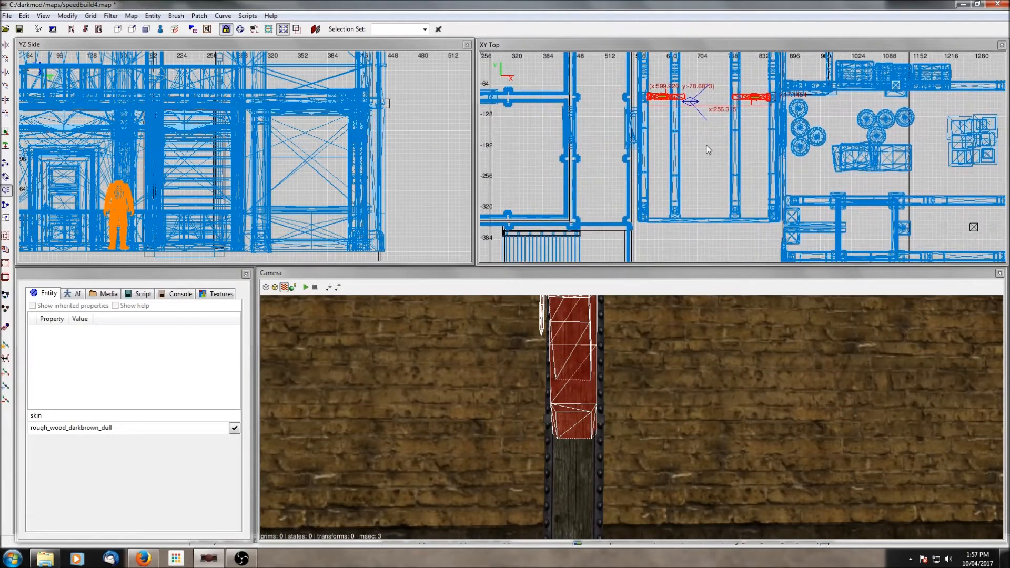
drag(752, 100, 750, 219)
right_click(769, 365)
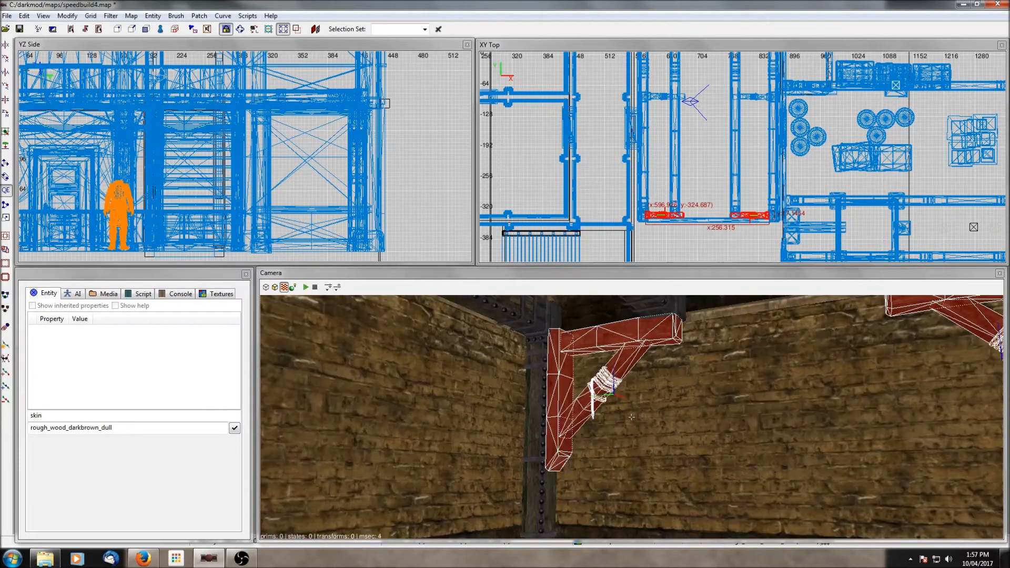
right_click(769, 365)
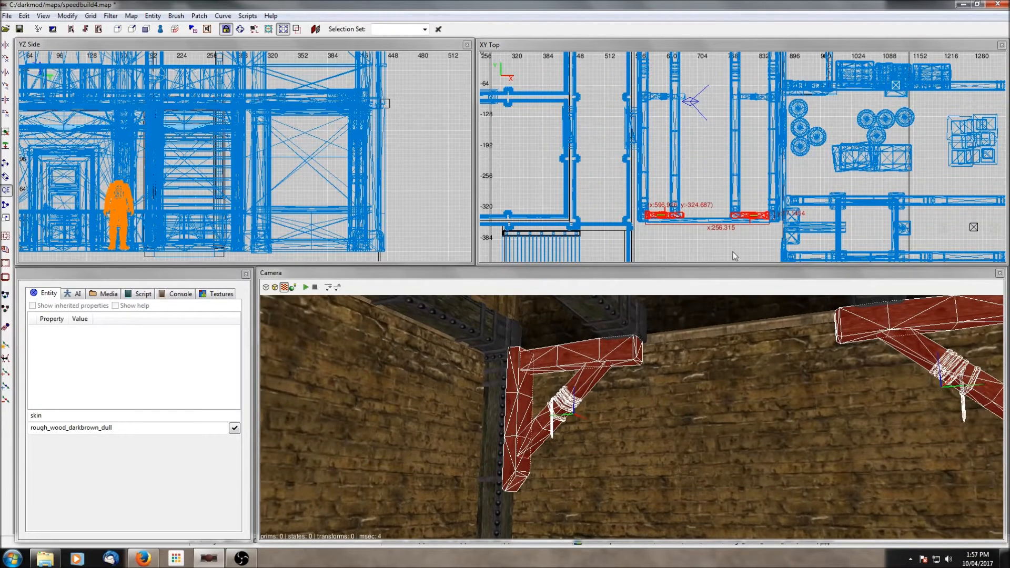
scroll(735, 256, up, 2)
scroll(747, 238, up, 3)
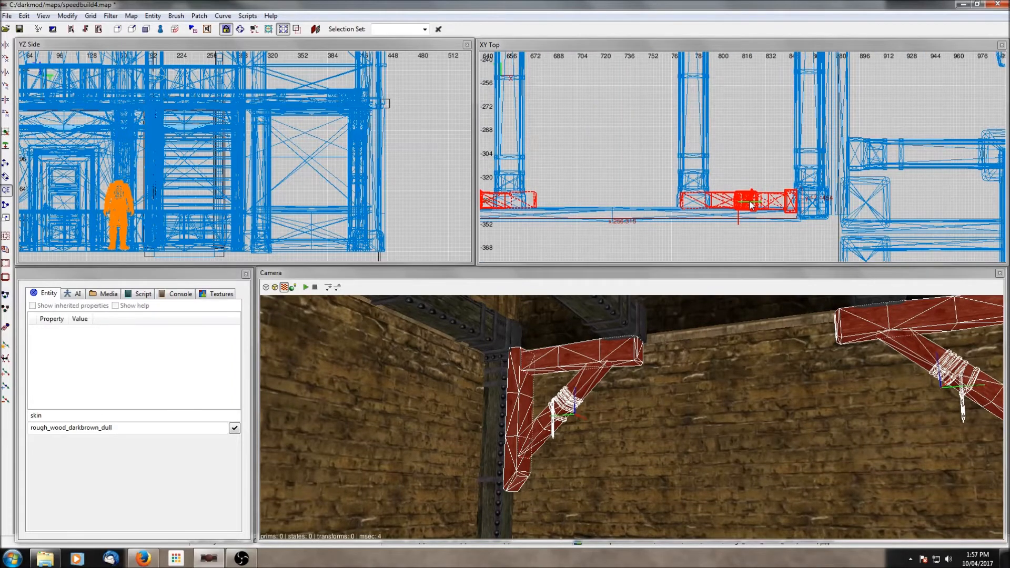
drag(752, 206, 753, 206)
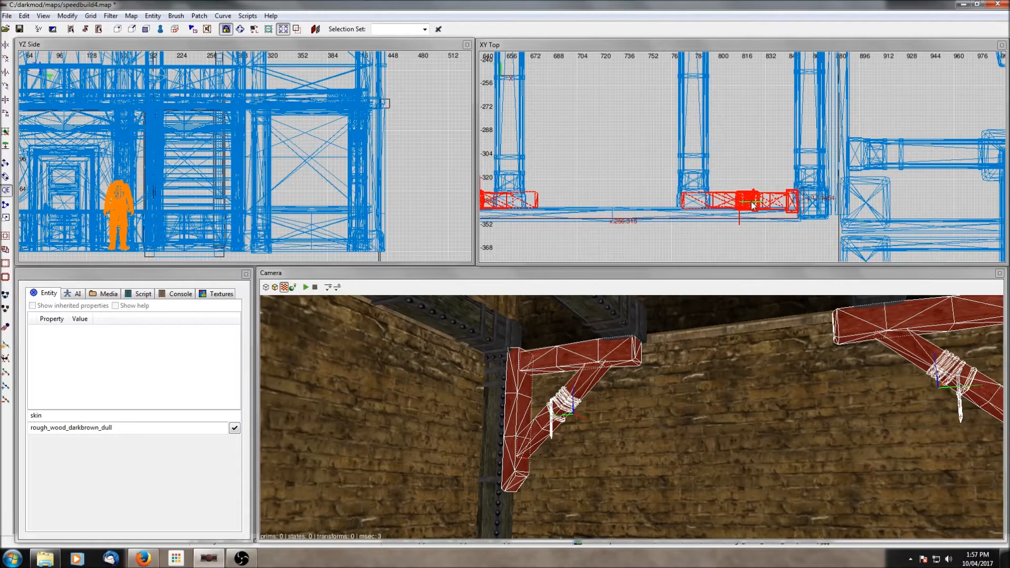
right_drag(753, 206, 809, 201)
right_drag(601, 227, 627, 228)
drag(578, 202, 580, 201)
drag(780, 202, 784, 204)
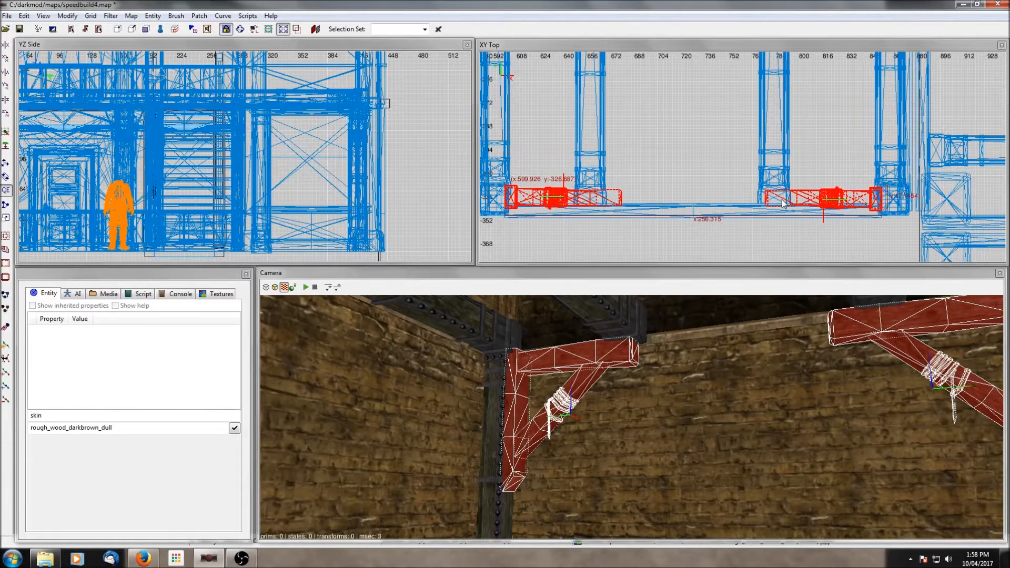
key(Escape)
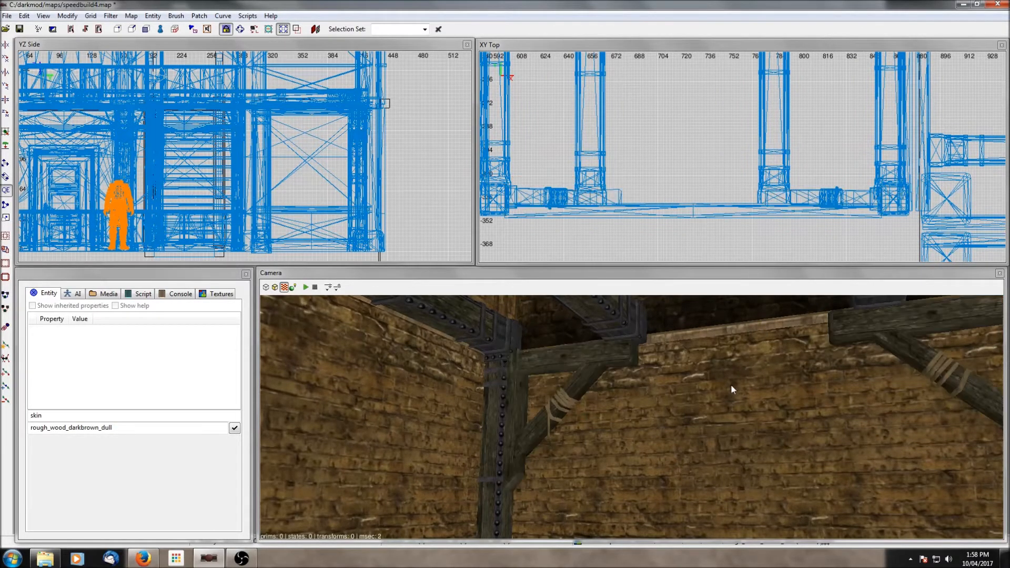
- Change the bracket's model to bracket_wooden05_rope2.lwo
right_drag(731, 384, 668, 366)
shift+click(524, 335)
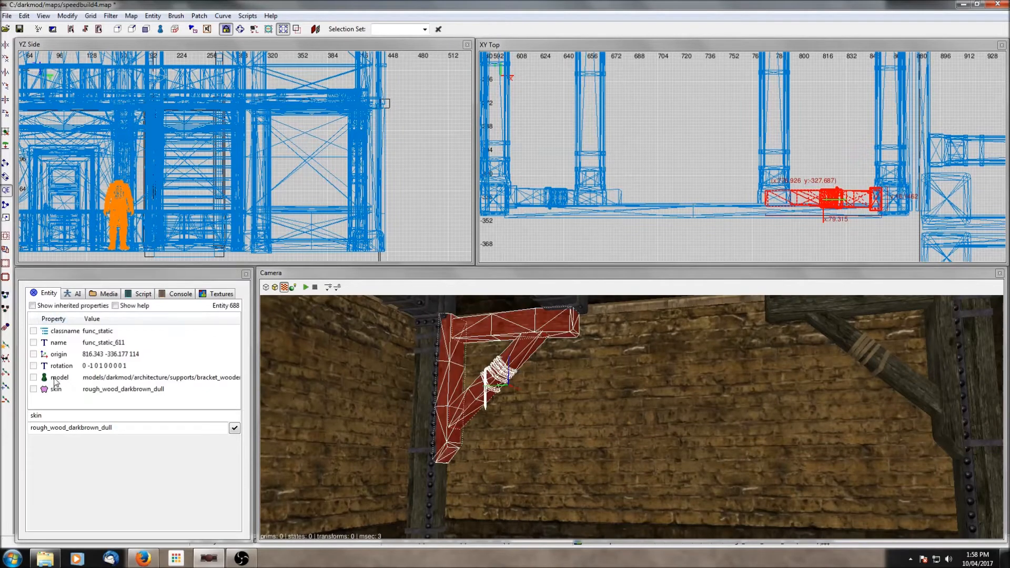
click(54, 378)
click(84, 484)
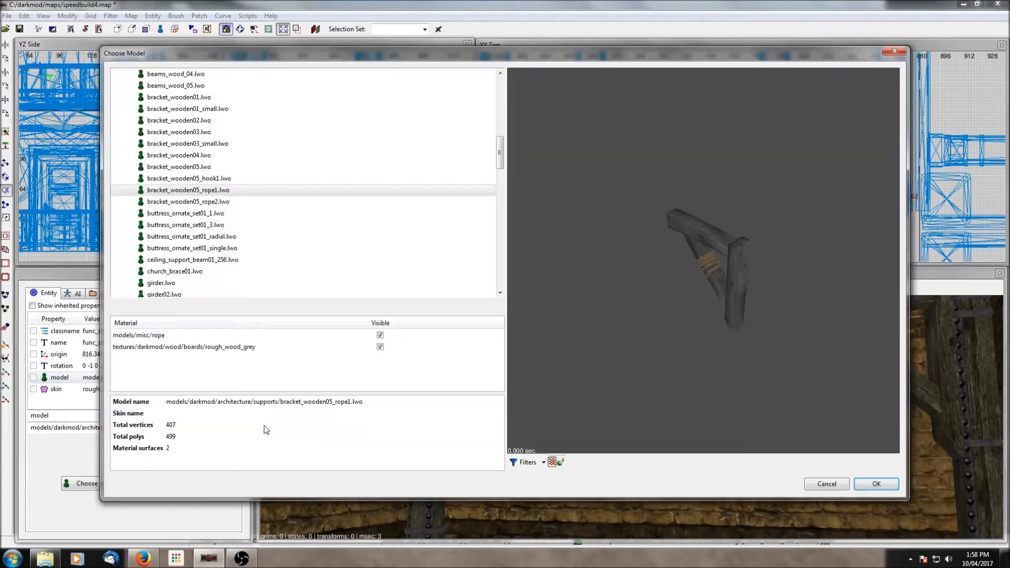
click(207, 203)
click(861, 489)
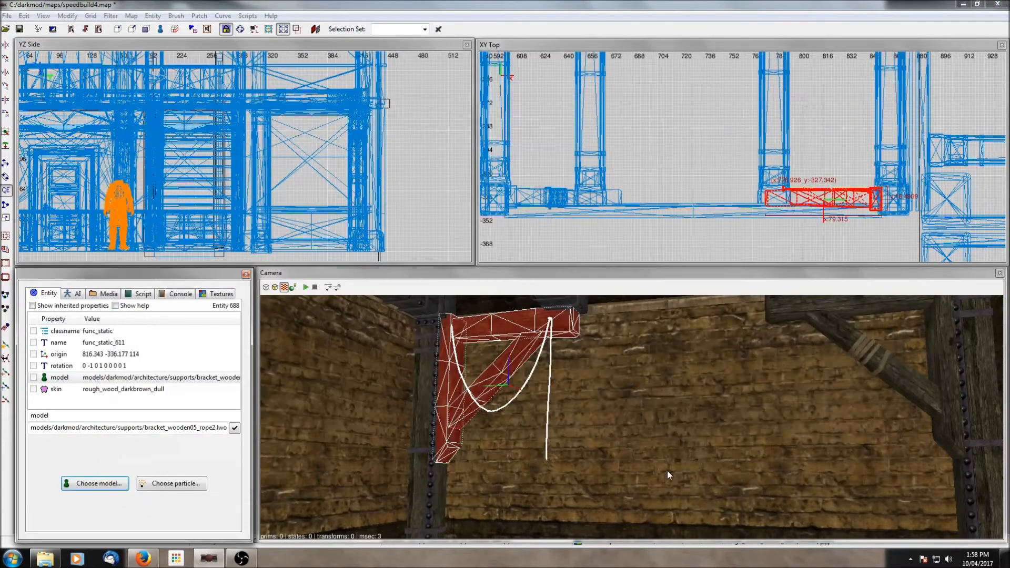
- Change another bracket's model to bracket_wooden05_hook1.lwo
key(Escape)
right_click(664, 468)
right_click(632, 418)
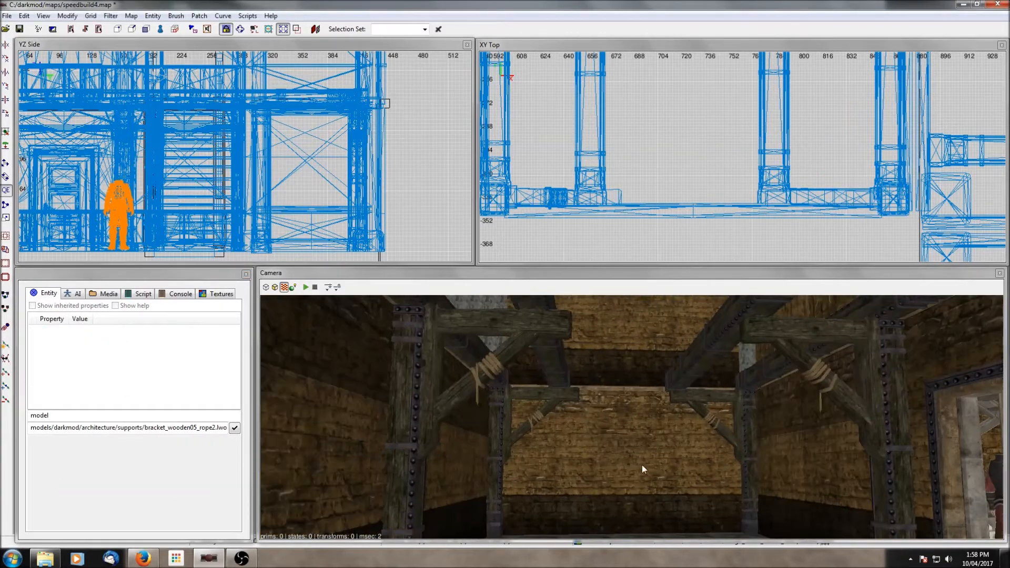
shift+click(544, 415)
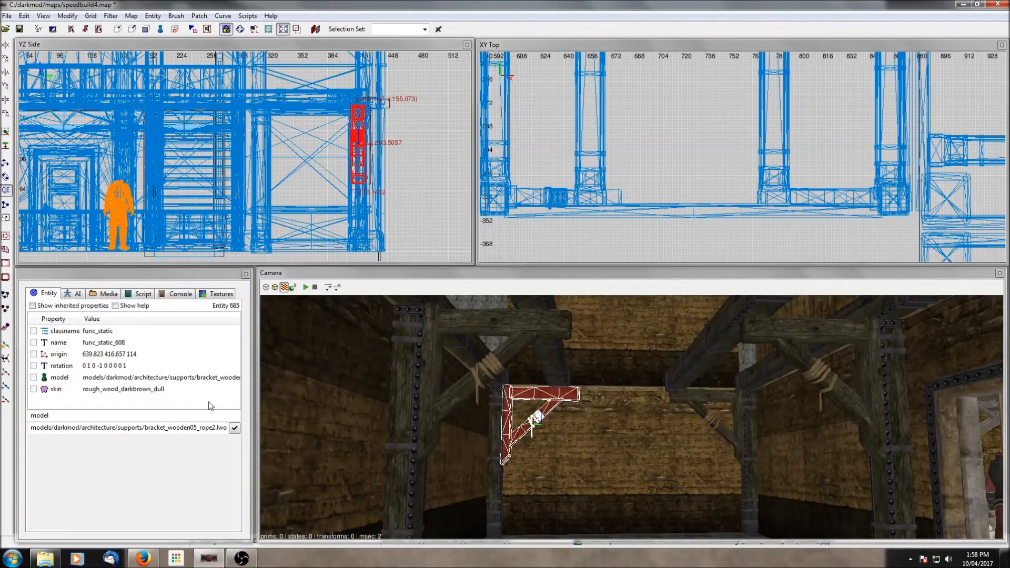
click(60, 378)
click(93, 484)
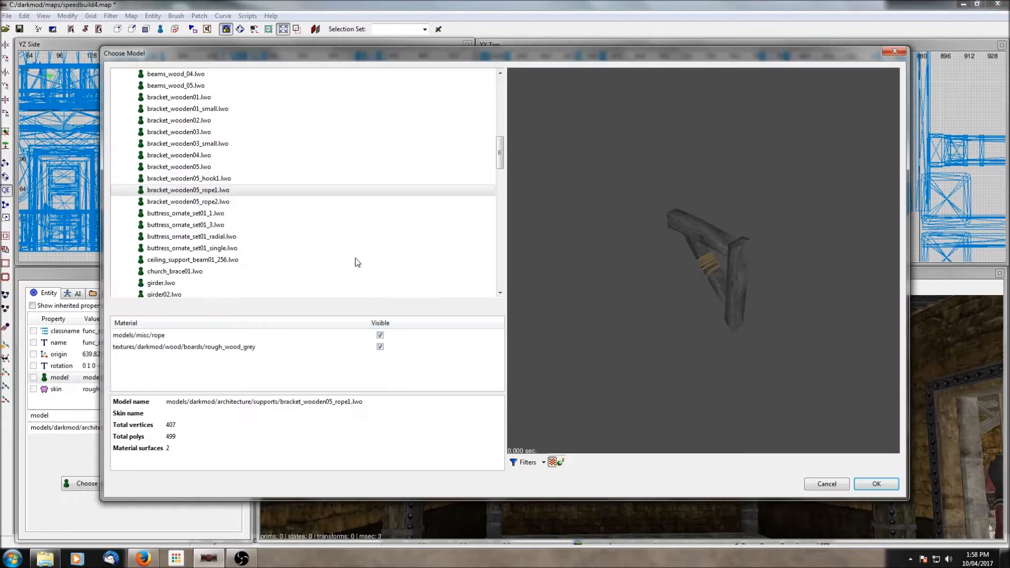
click(198, 181)
click(877, 484)
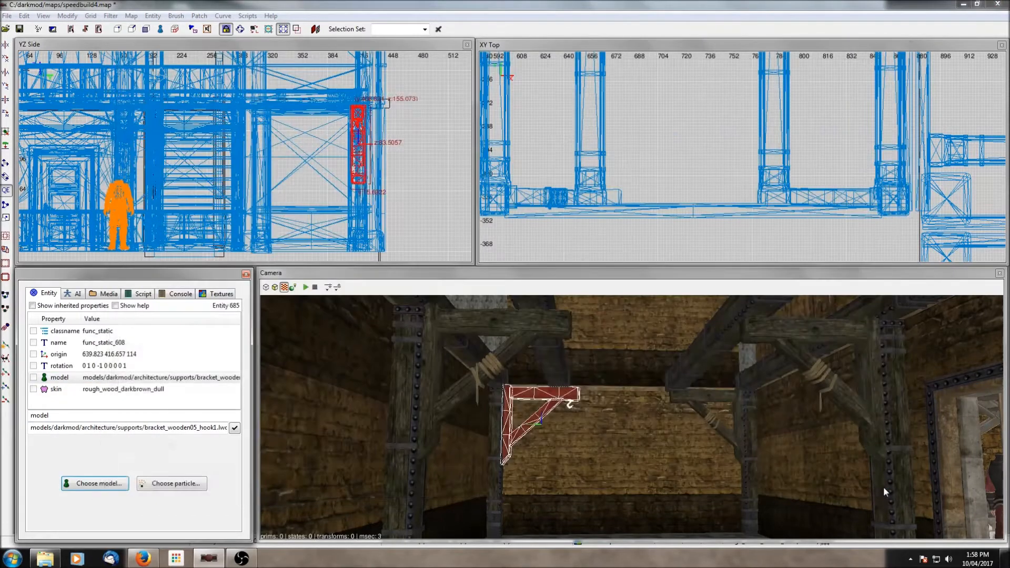
- Change the first bracket's model to the plain bracket_wooden05.lwo
key(Escape)
shift+click(778, 459)
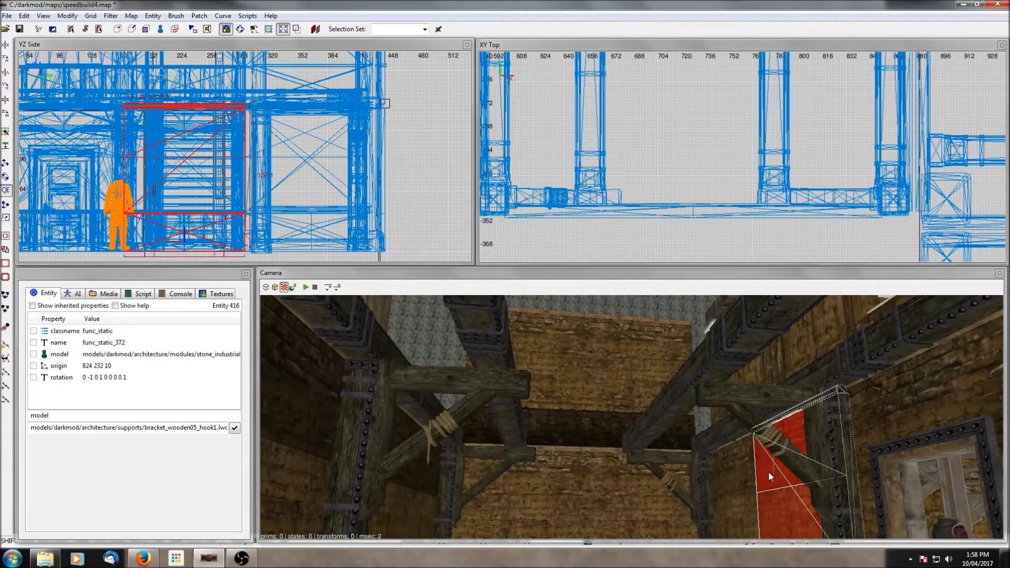
click(50, 381)
click(87, 484)
click(185, 169)
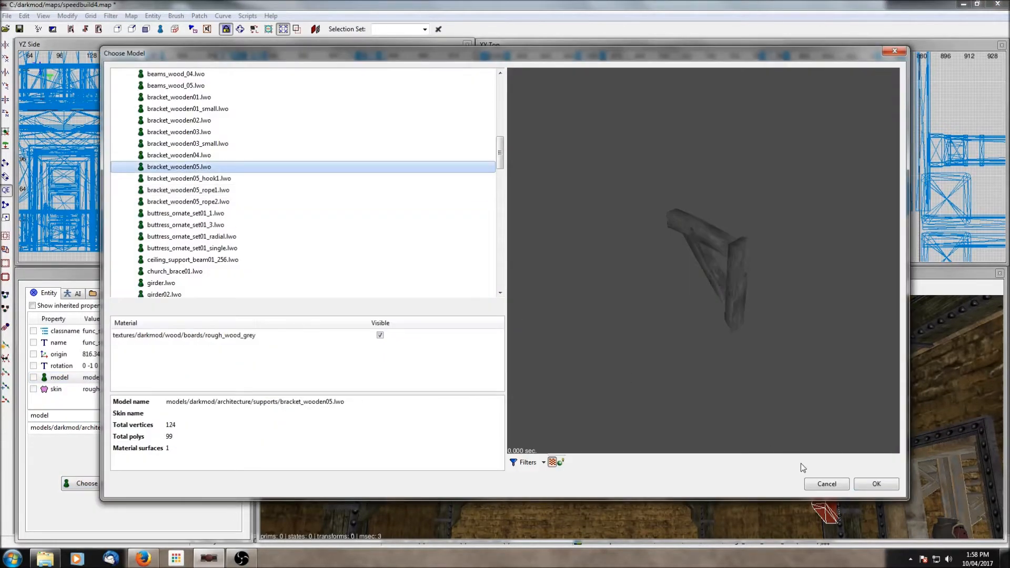
click(875, 484)
- Select the ceiling brush covering the room
right_click(676, 396)
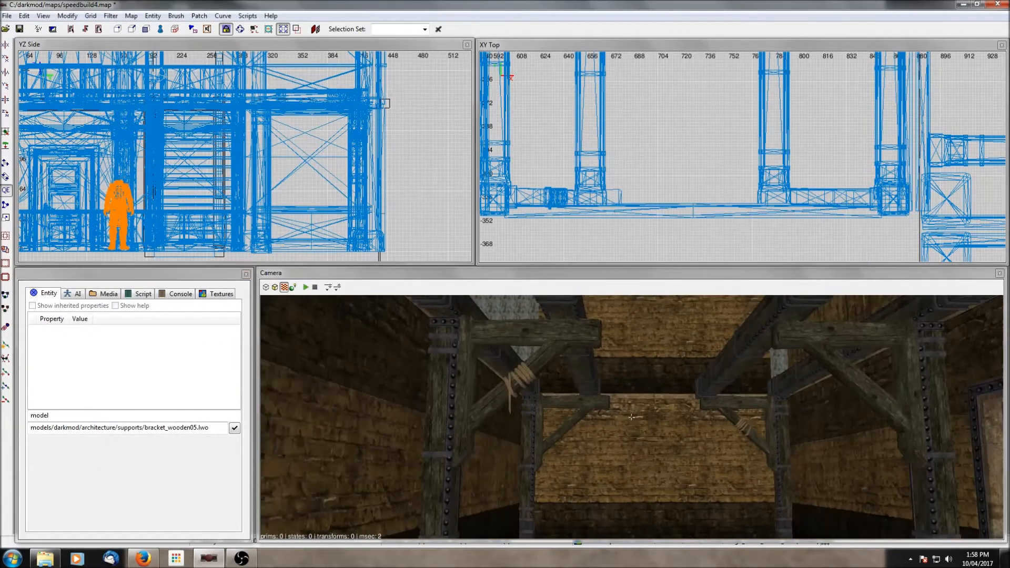
right_click(501, 334)
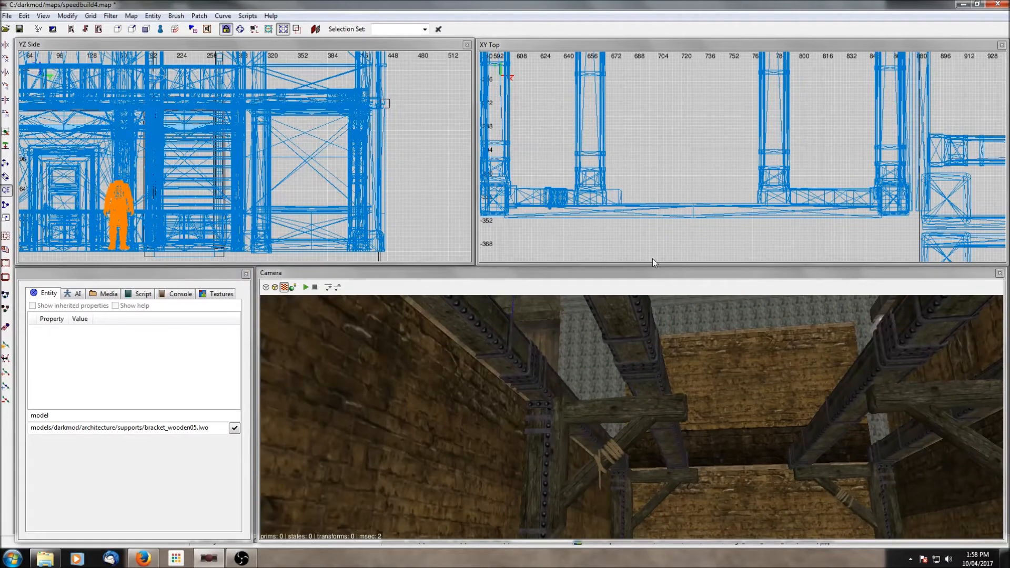
scroll(650, 160, down, 8)
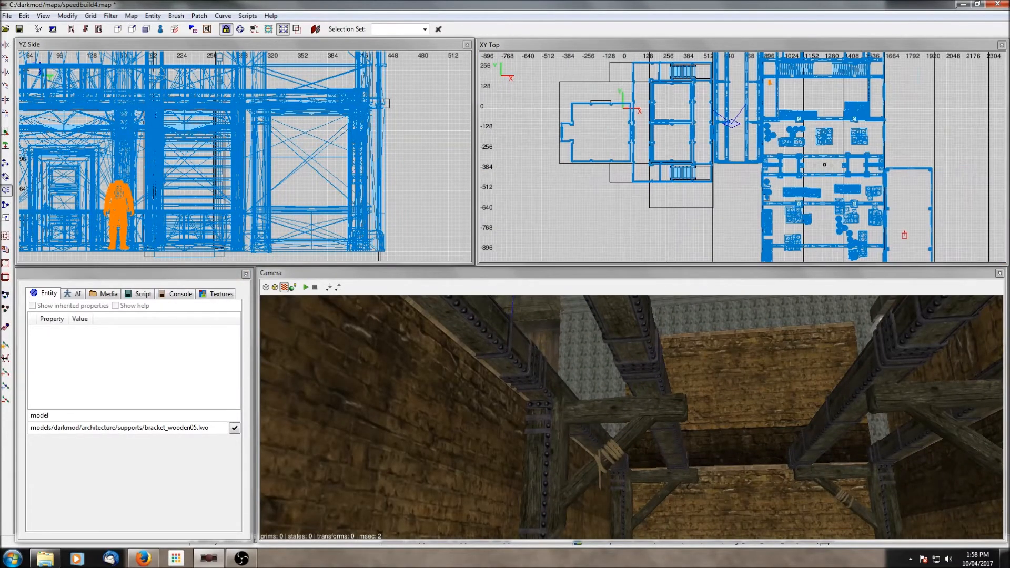
right_drag(736, 75, 693, 115)
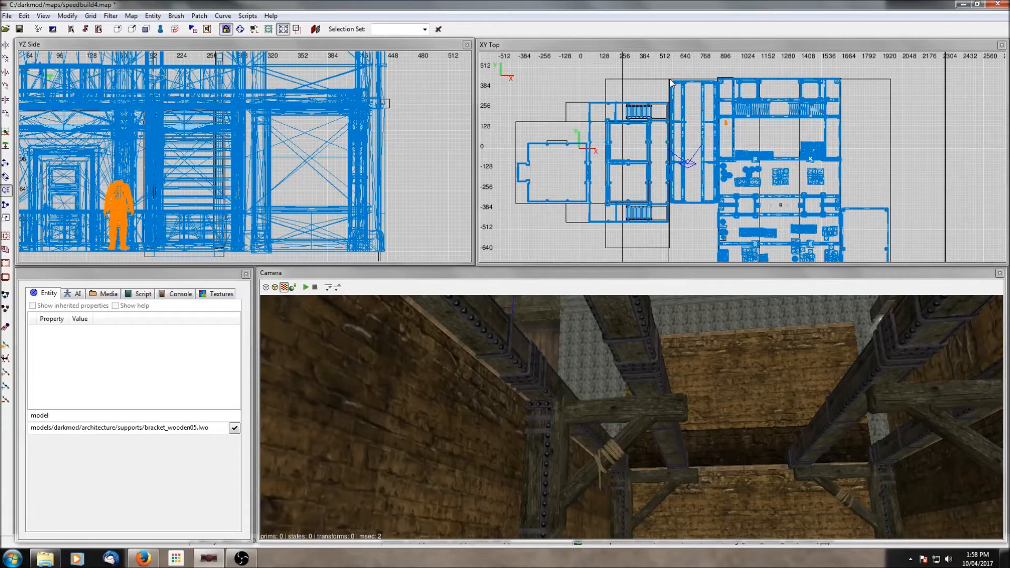
mouse_move(671, 82)
mouse_down()
mouse_move(719, 173)
mouse_move(720, 207)
mouse_up()
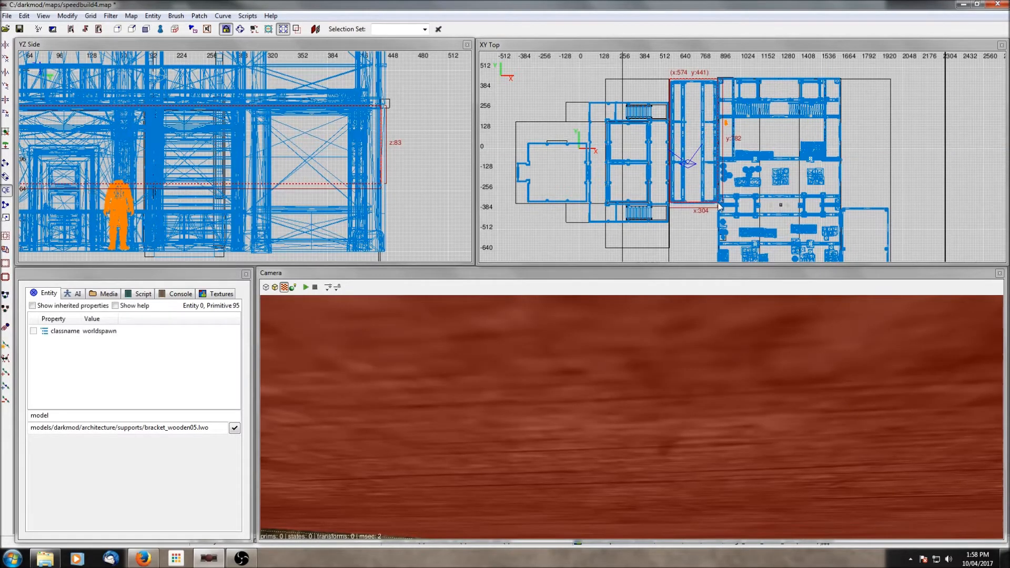
scroll(241, 198, down, 5)
drag(241, 199, 242, 179)
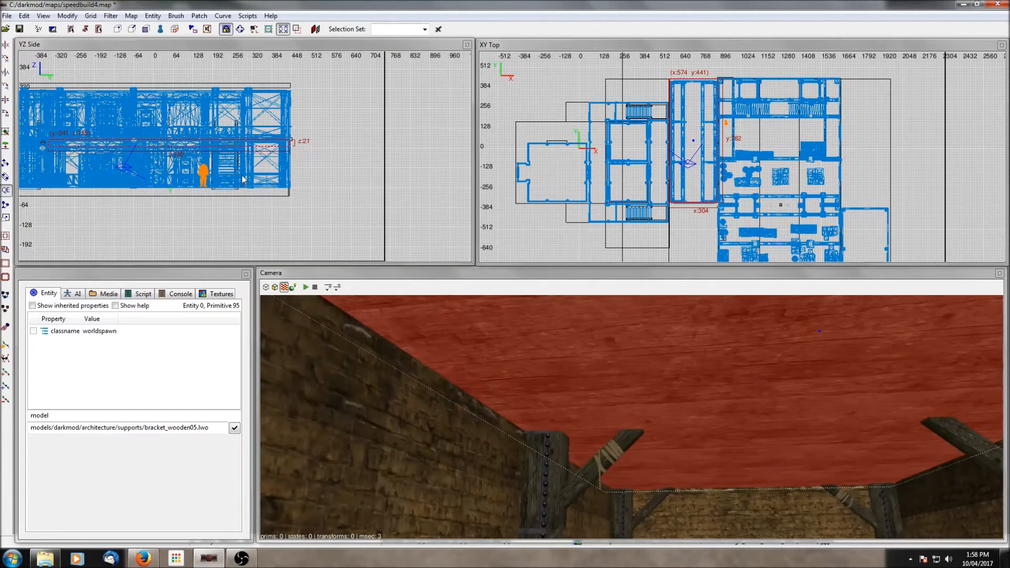
right_click(686, 390)
right_click(690, 390)
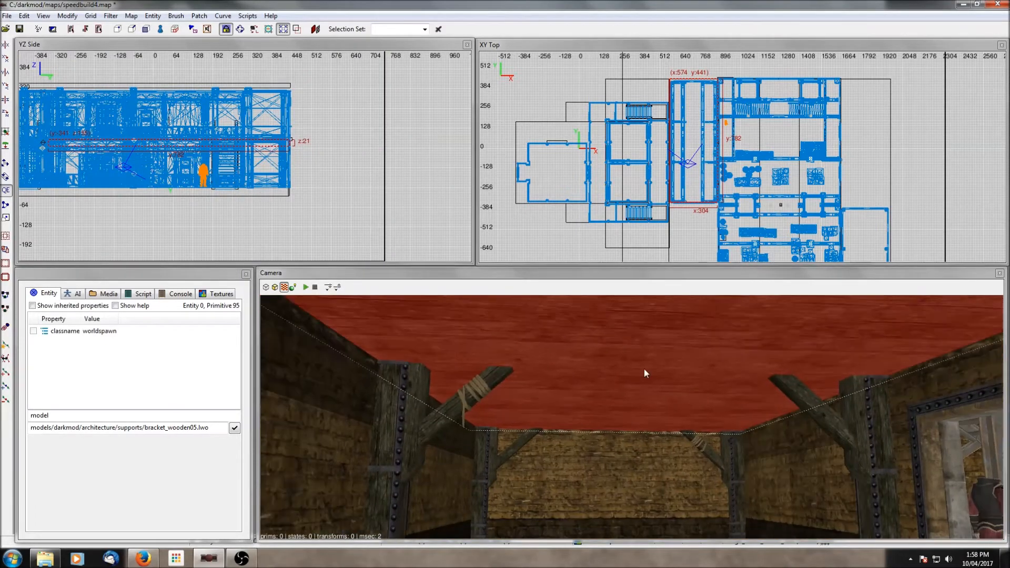
scroll(258, 114, up, 4)
scroll(258, 114, up, 3)
drag(284, 192, 283, 177)
shift+click(587, 470)
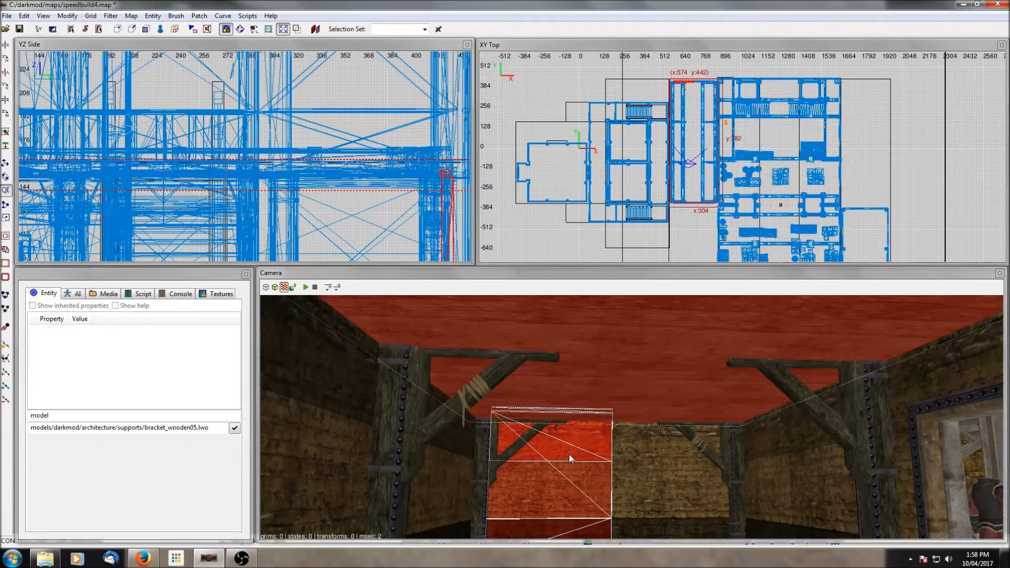
key(shift+h)
shift+click(570, 459)
drag(386, 192, 386, 165)
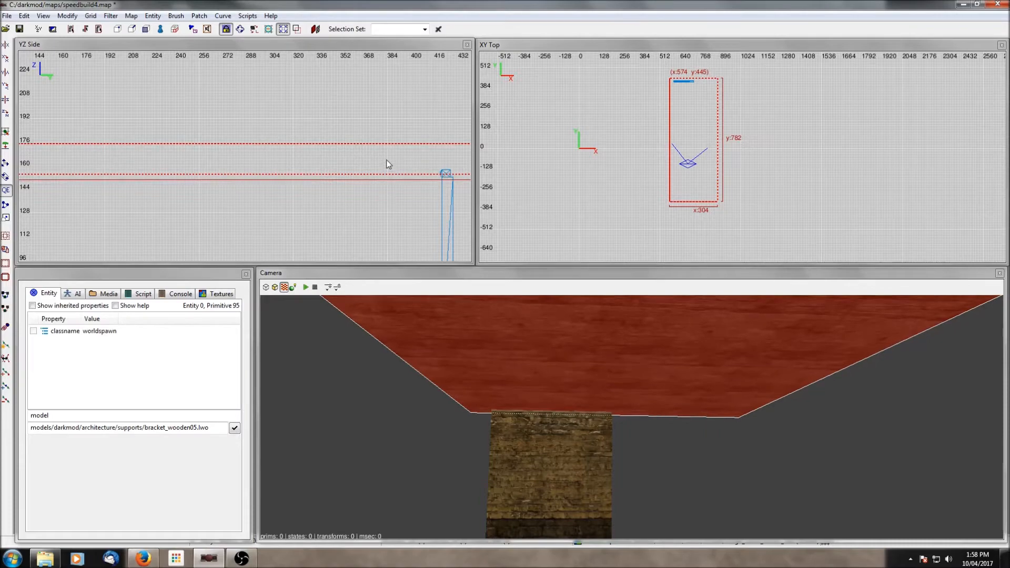
scroll(362, 146, down, 6)
right_drag(204, 172, 321, 174)
drag(269, 128, 269, 130)
scroll(293, 136, up, 2)
scroll(293, 135, down, 2)
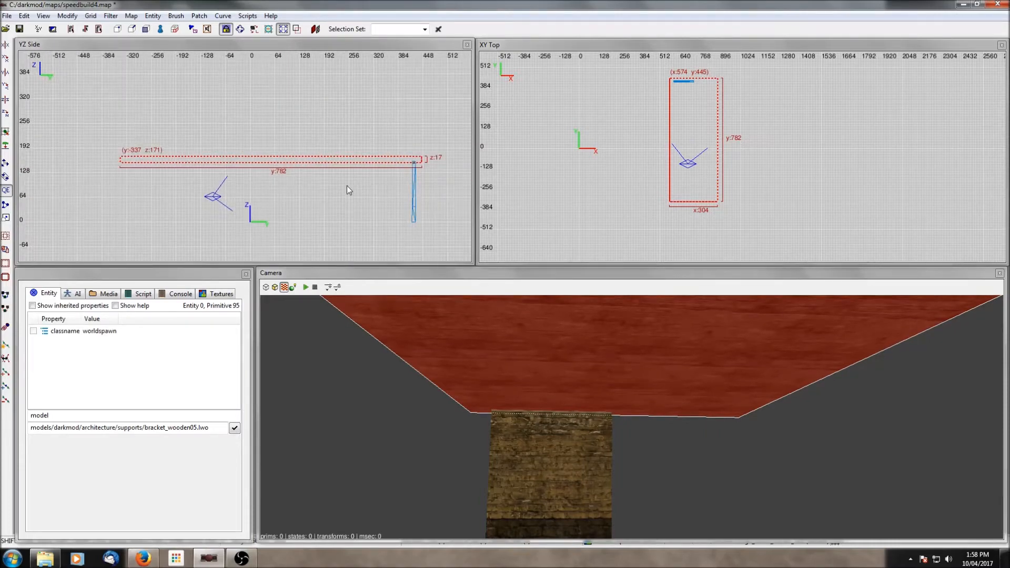
key(shift+h)
- Add the two wall modules at the room's end to the selection and hide everything else
right_drag(608, 446, 597, 451)
shift+click(562, 446)
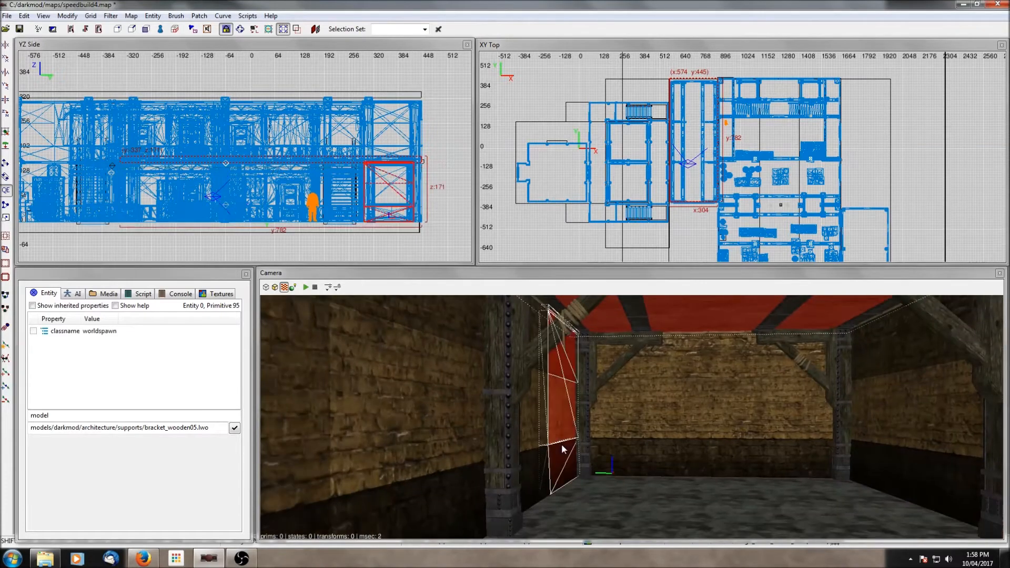
shift+click(871, 434)
key(ctrl+h)
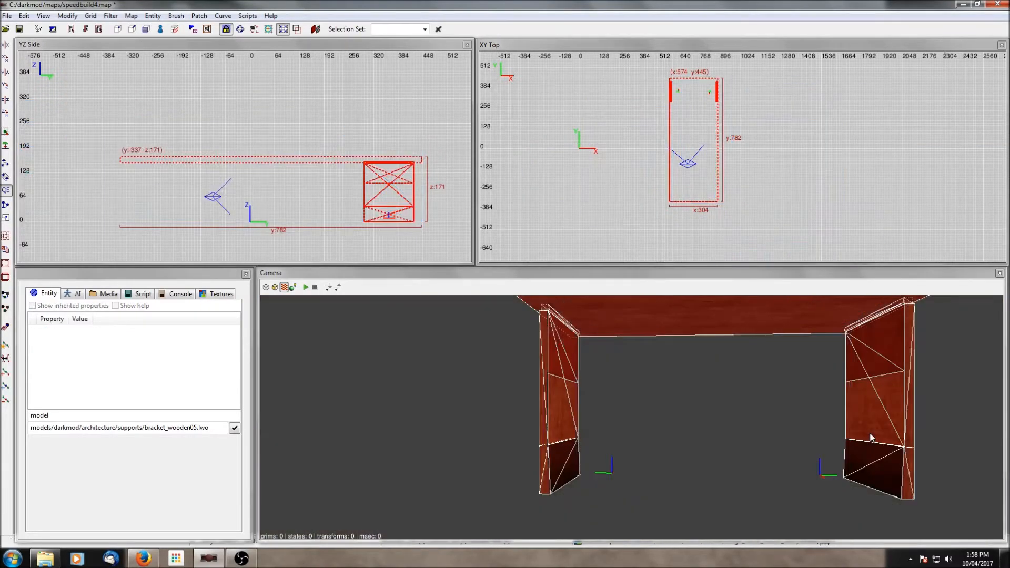
key(Escape)
- Reduce the selection to the ceiling brush alone
shift+click(725, 302)
scroll(722, 129, up, 2)
scroll(724, 130, up, 4)
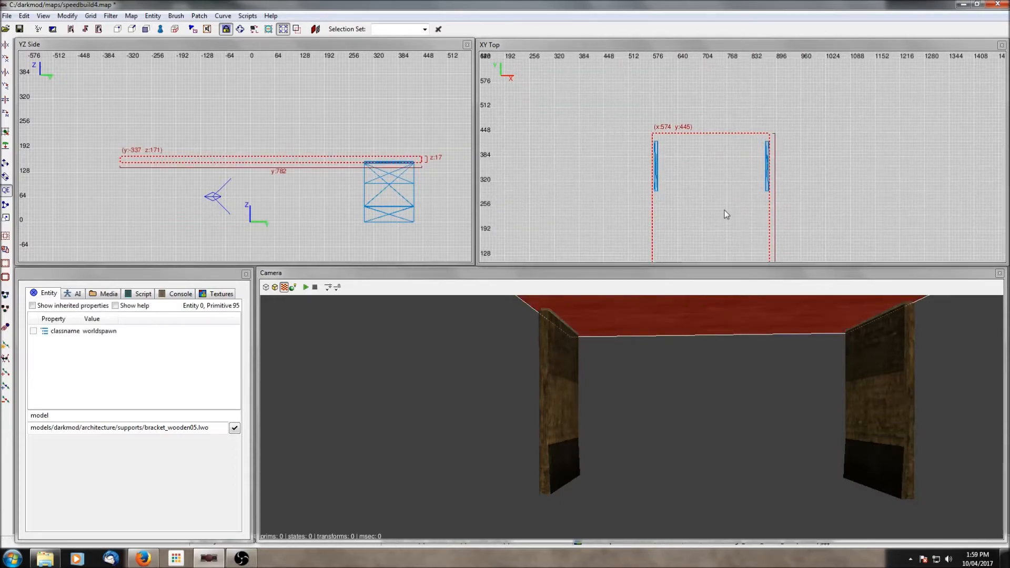
drag(809, 165, 810, 165)
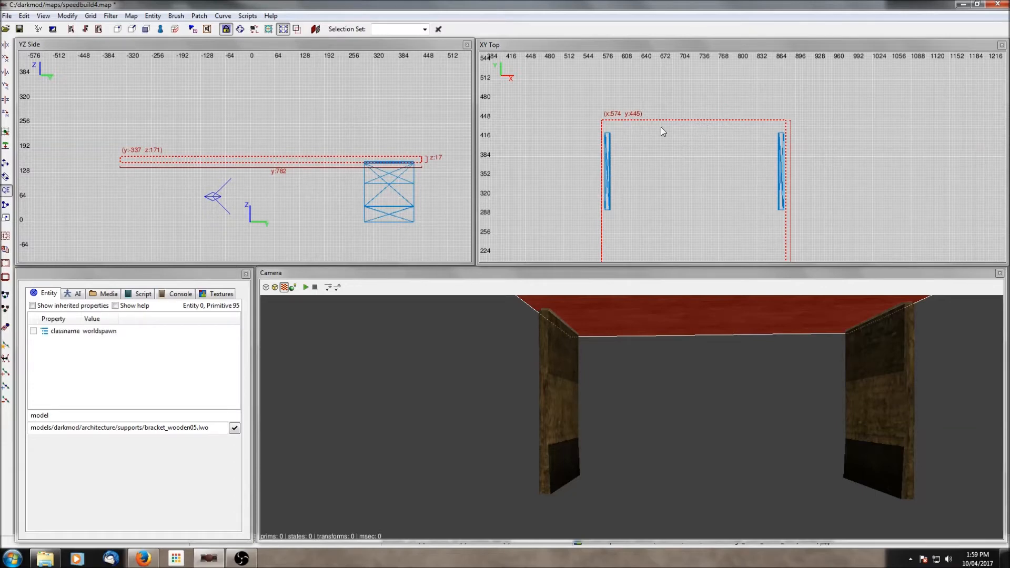
scroll(695, 160, down, 6)
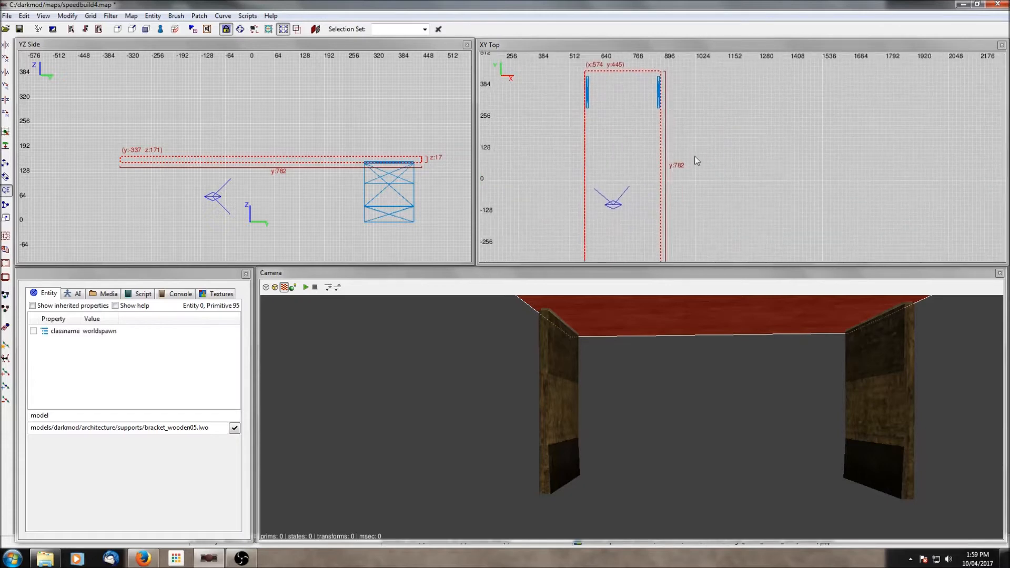
click(6, 205)
scroll(672, 91, up, 1)
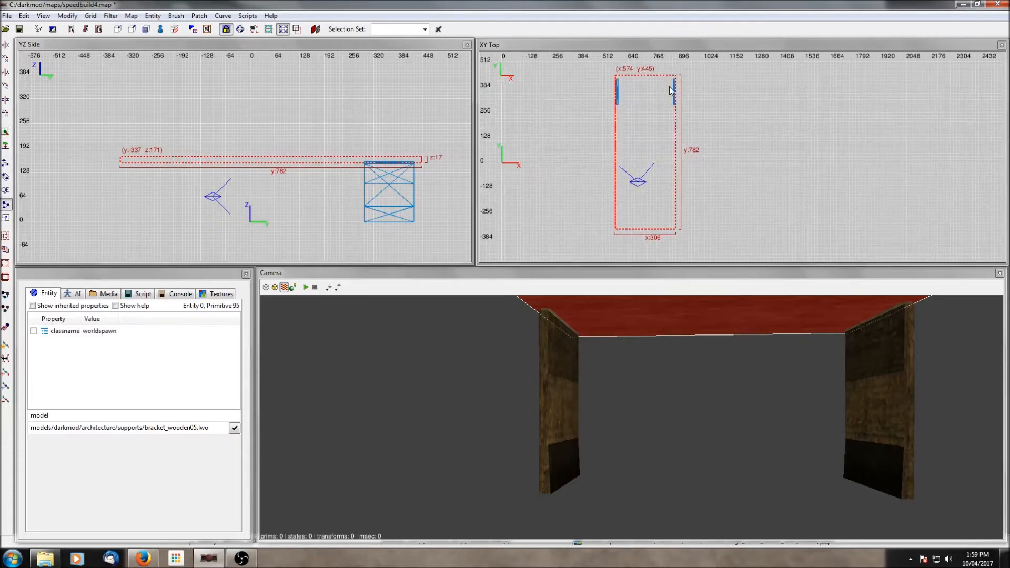
click(645, 70)
click(648, 239)
click(699, 238)
click(4, 191)
click(5, 205)
- Set the grid to 4 and split the ceiling brush lengthwise down its middle with the Clipper
scroll(648, 88, up, 2)
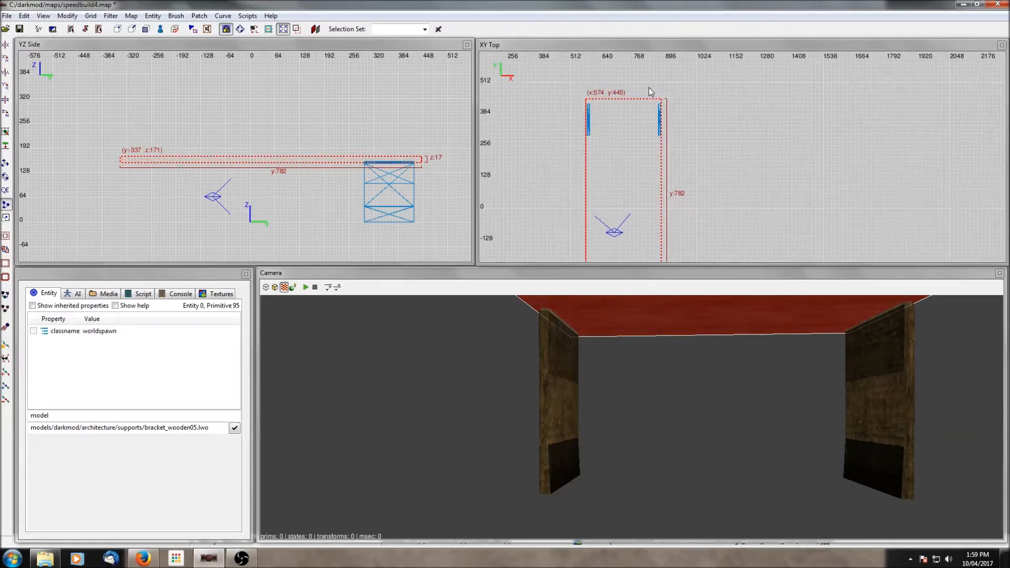
click(90, 15)
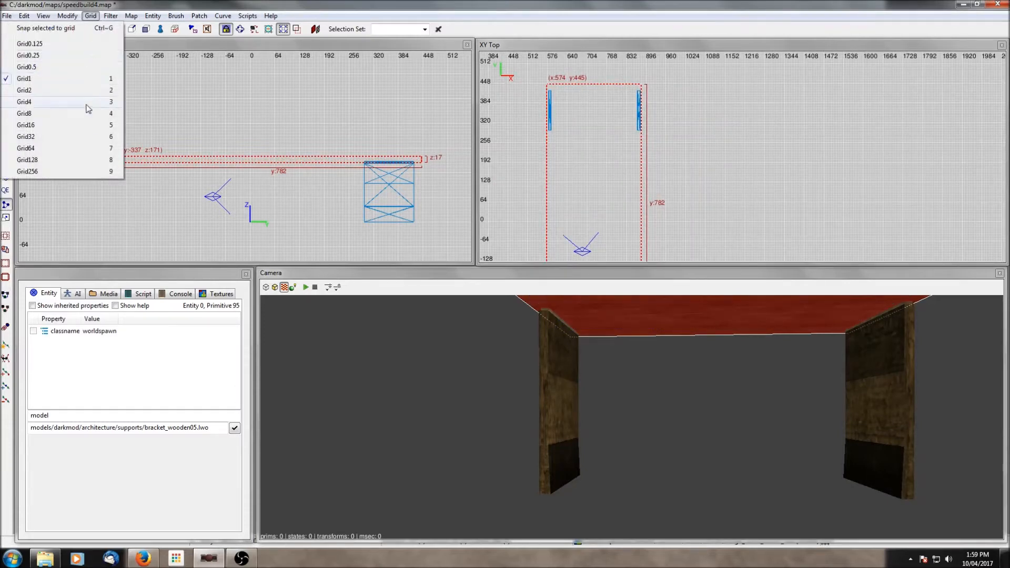
click(42, 103)
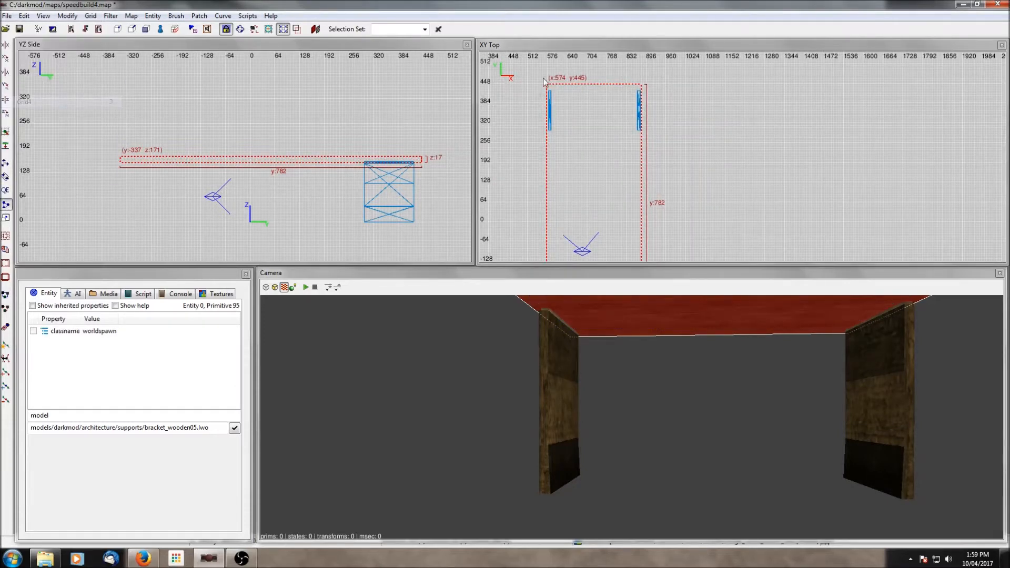
click(595, 80)
click(595, 87)
scroll(683, 99, down, 2)
scroll(738, 120, down, 2)
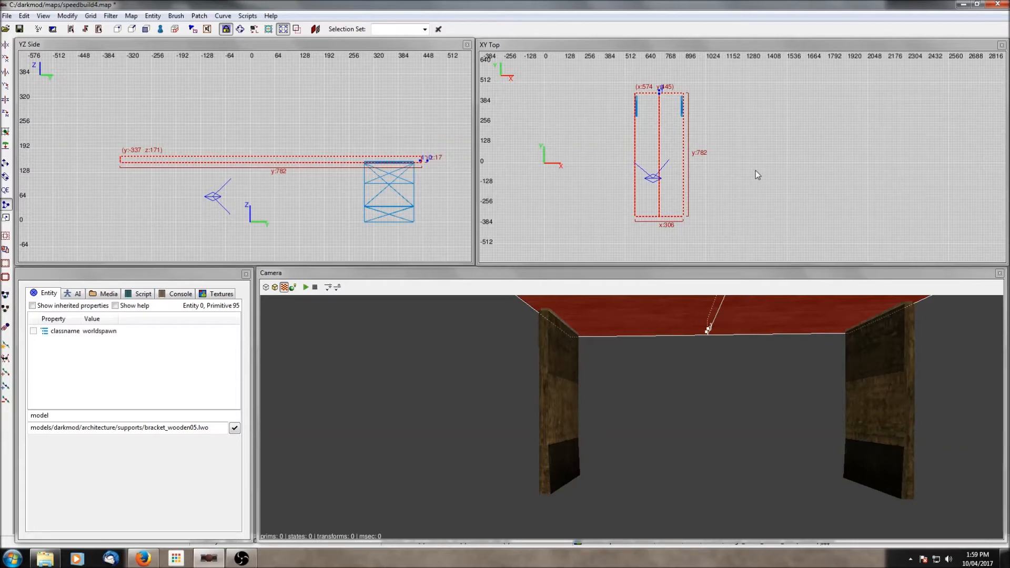
key(shift+Return)
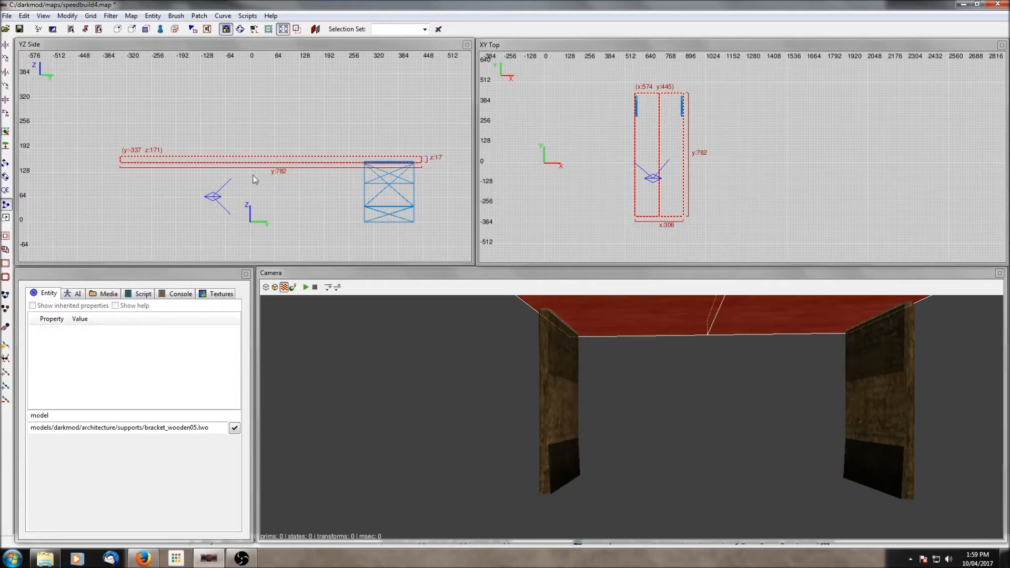
click(194, 48)
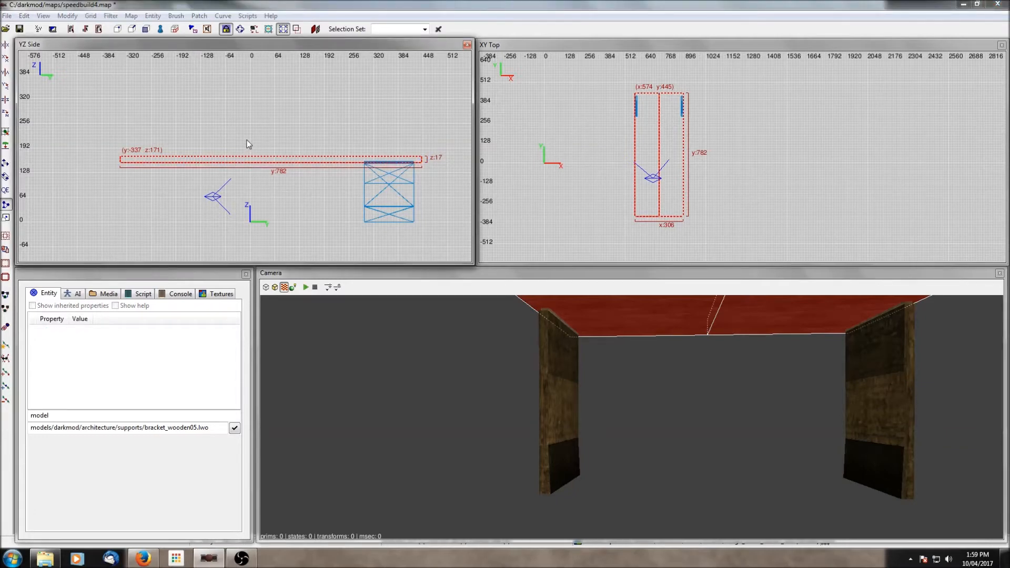
key(ctrl+Tab)
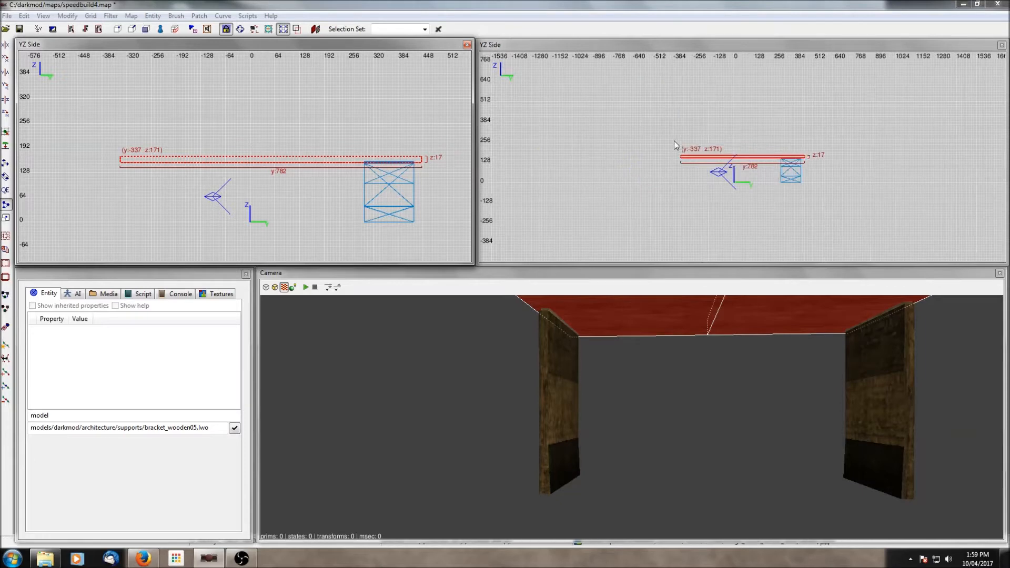
key(ctrl+Tab)
click(351, 110)
click(362, 47)
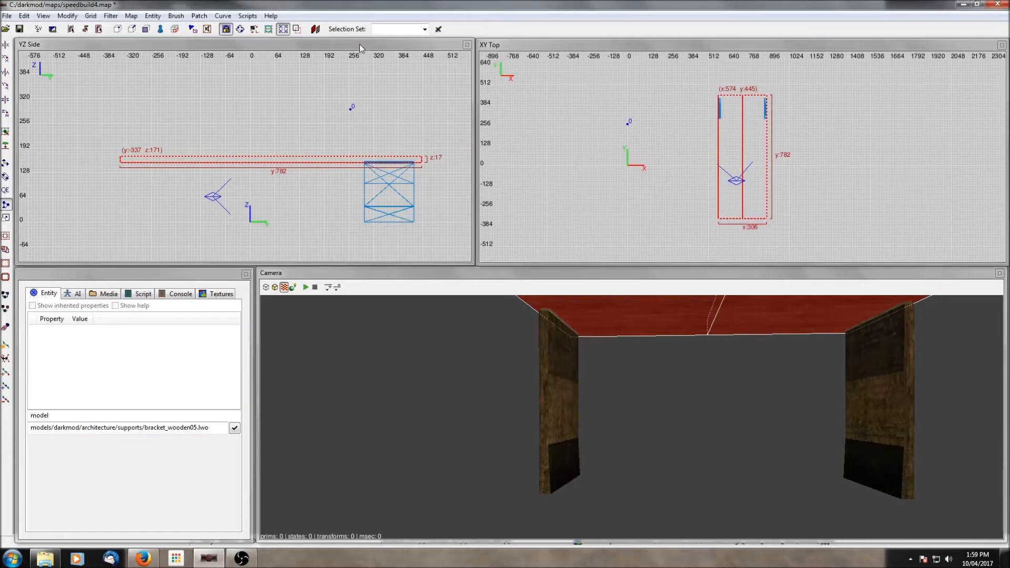
key(ctrl+Tab)
scroll(294, 121, down, 3)
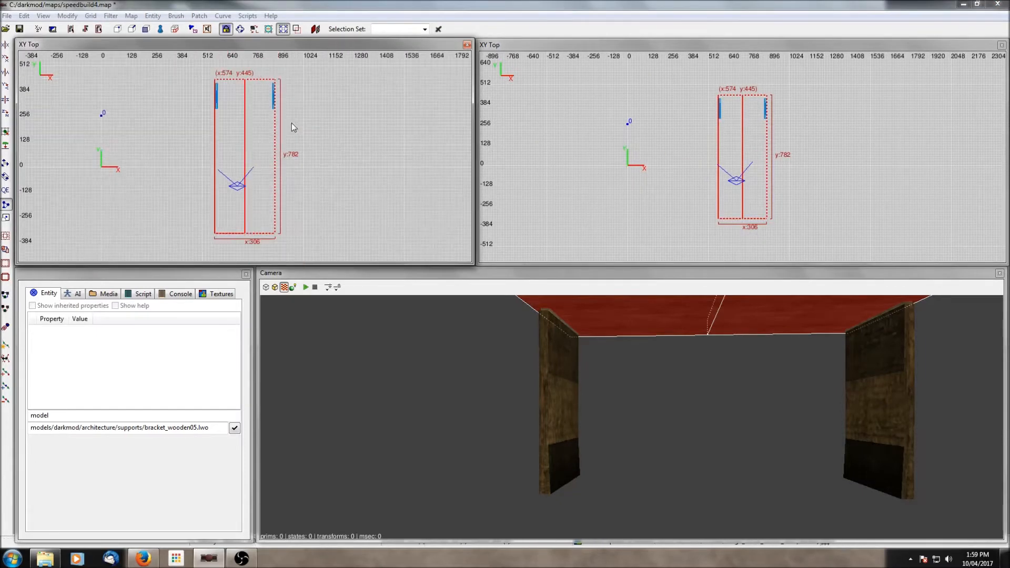
click(6, 192)
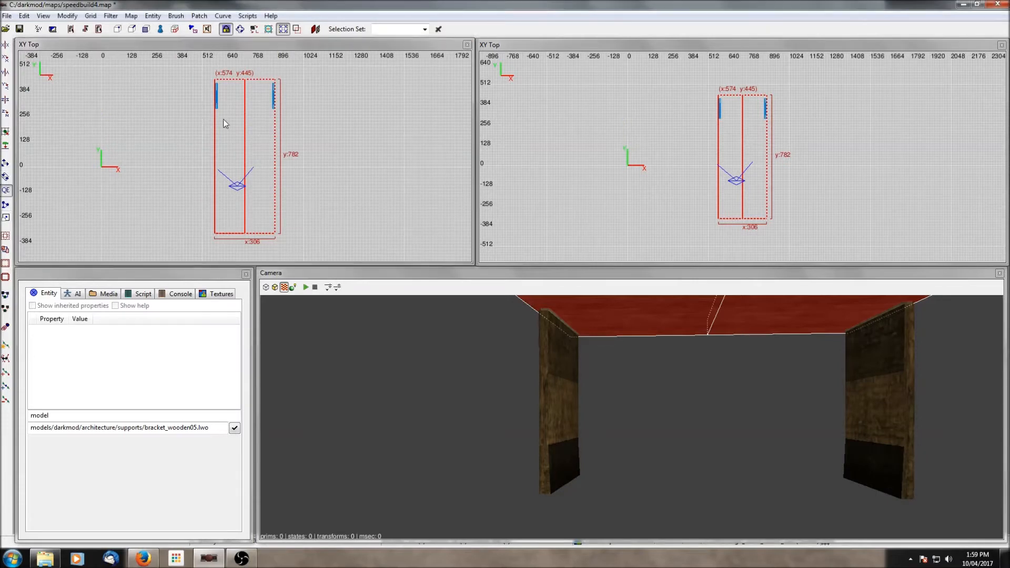
- Raise the split ceiling's shared middle edge in vertex mode to form a peaked roof about 101 units high
key(ctrl+Tab)
scroll(251, 133, up, 5)
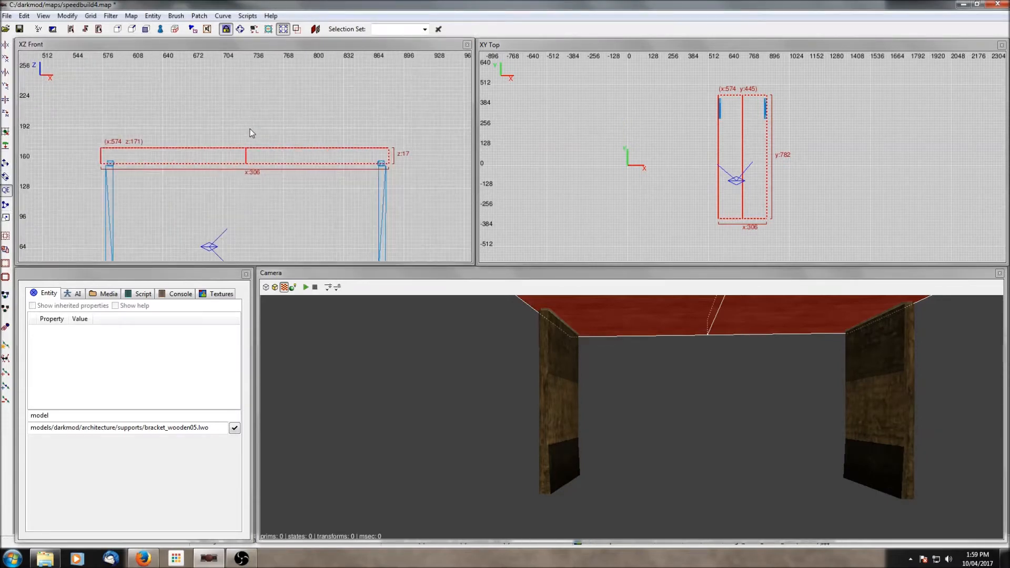
key(v)
mouse_move(232, 132)
shift+mouse_down()
mouse_move(261, 183)
mouse_move(252, 78)
shift+mouse_up()
right_drag(252, 78, 284, 115)
drag(279, 111, 280, 108)
right_drag(605, 431, 634, 397)
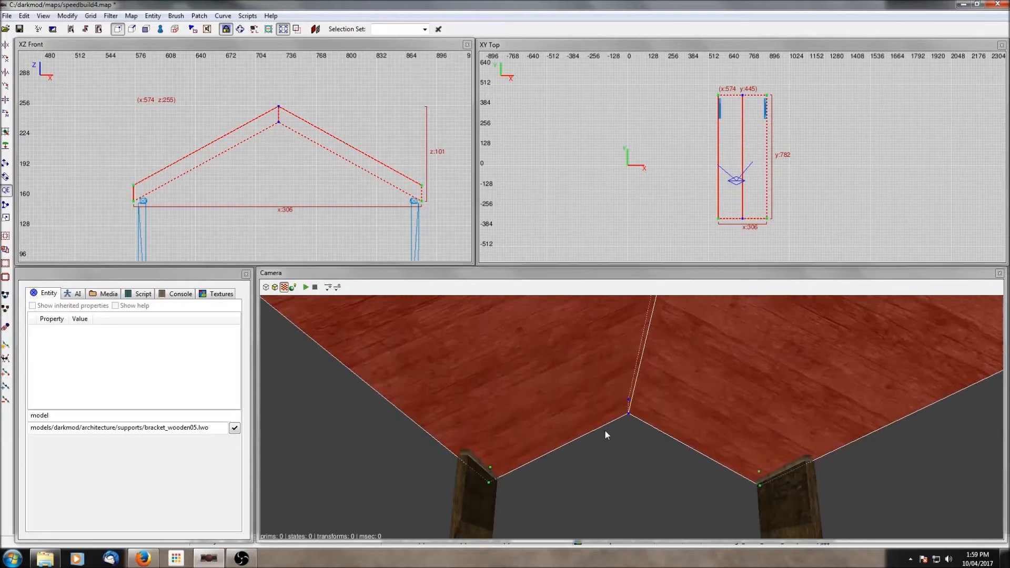
- Deselect everything and unhide all hidden objects in the map
key(Escape)
mouse_move(605, 431)
right_down()
mouse_move(605, 452)
mouse_move(632, 416)
mouse_move(629, 445)
right_up()
key(Escape)
key(shift+h)
key(Escape)
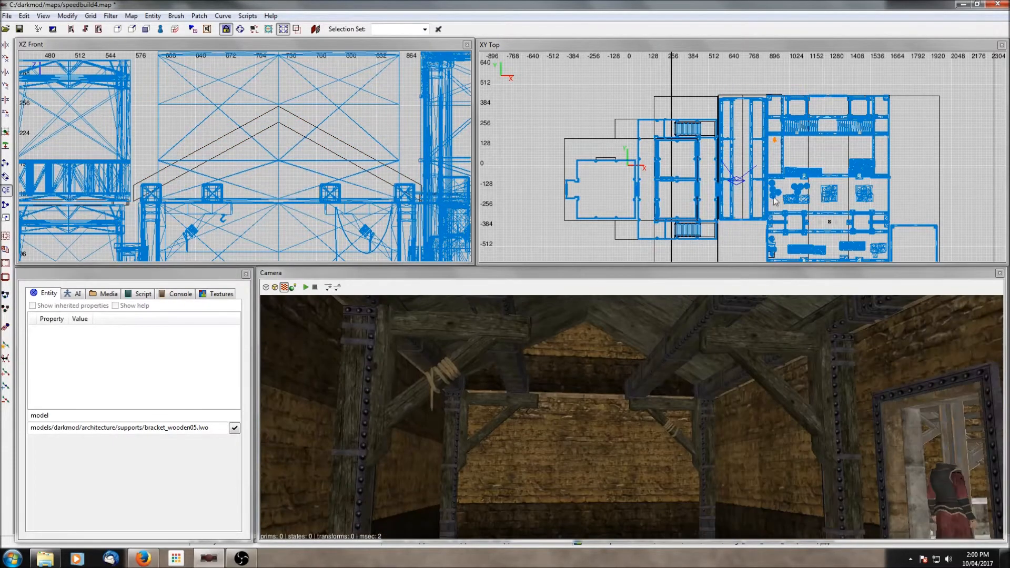
- Draw a thin beam brush about 292 units wide across the room just under the ceiling
scroll(739, 199, up, 3)
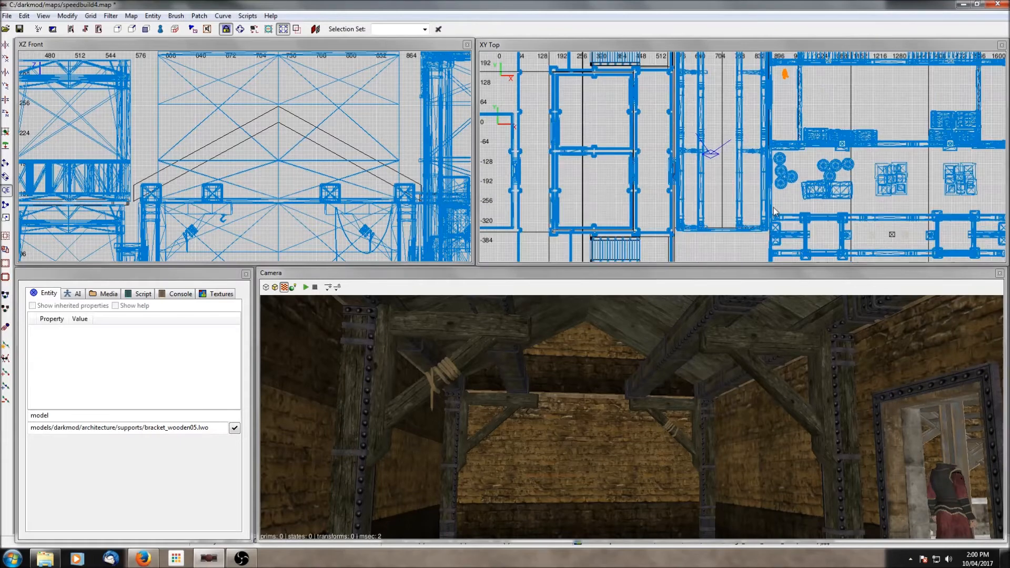
drag(678, 193, 769, 193)
scroll(326, 109, down, 2)
mouse_move(326, 109)
mouse_down()
mouse_move(322, 207)
mouse_move(323, 174)
mouse_up()
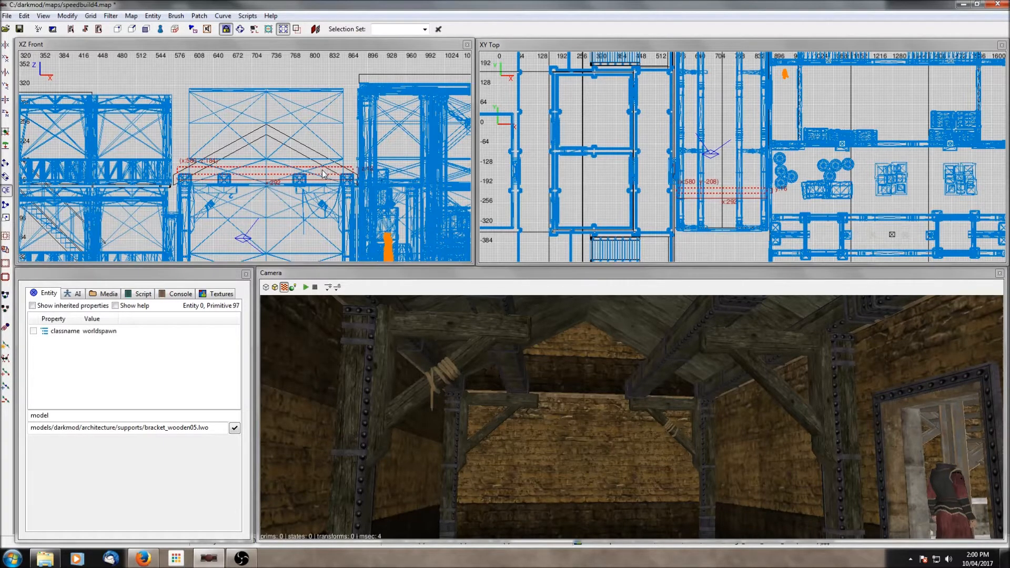
- Open the Surface Inspector and rotate the beam face's texture by 45°
right_click(631, 418)
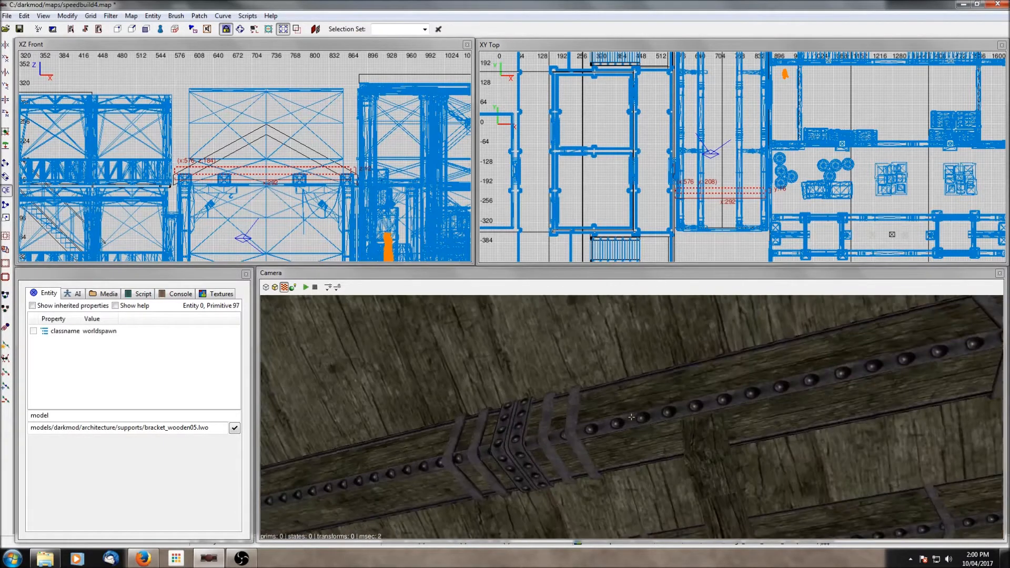
right_click(501, 378)
key(Escape)
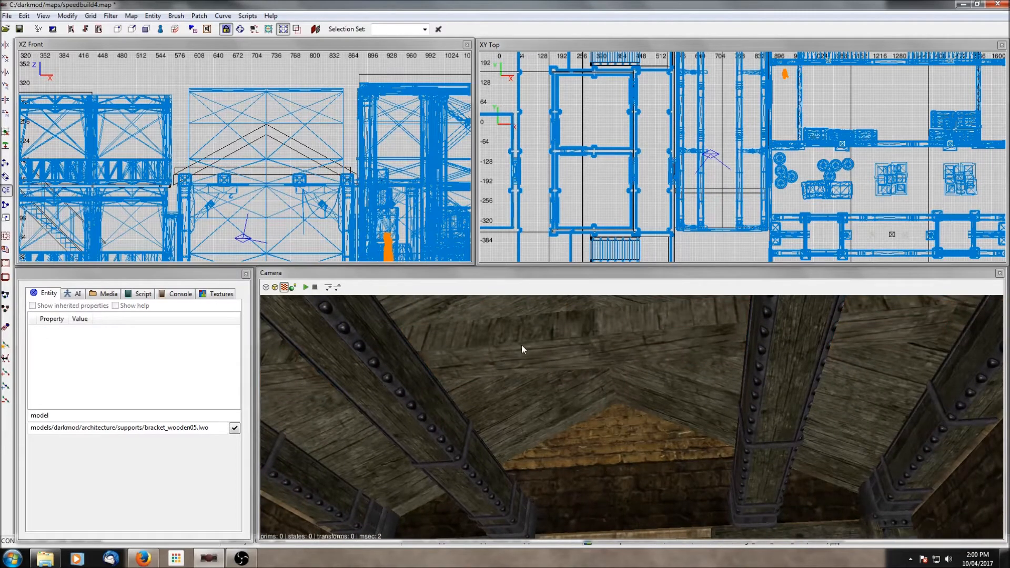
key(s)
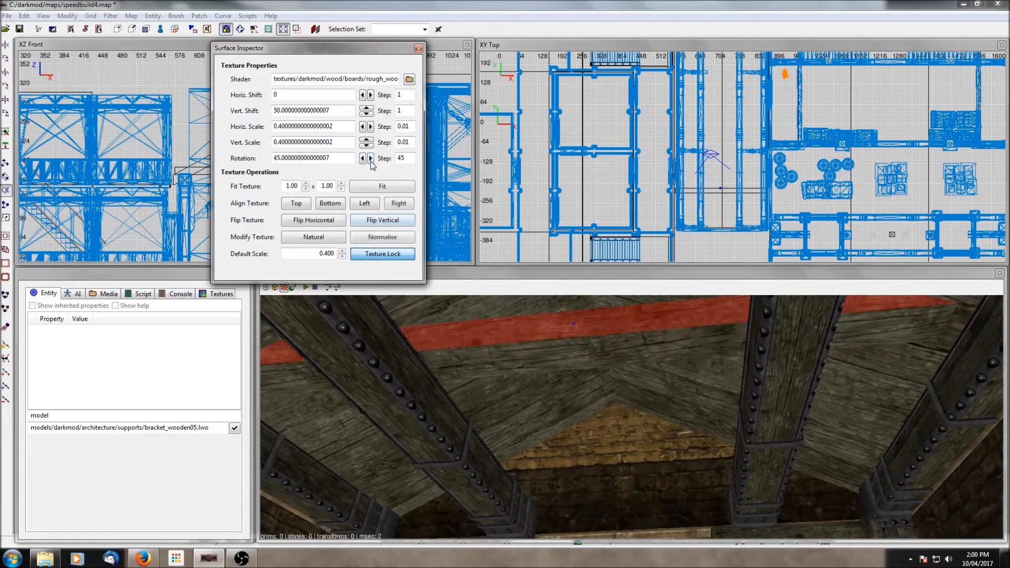
key(Escape)
right_click(615, 371)
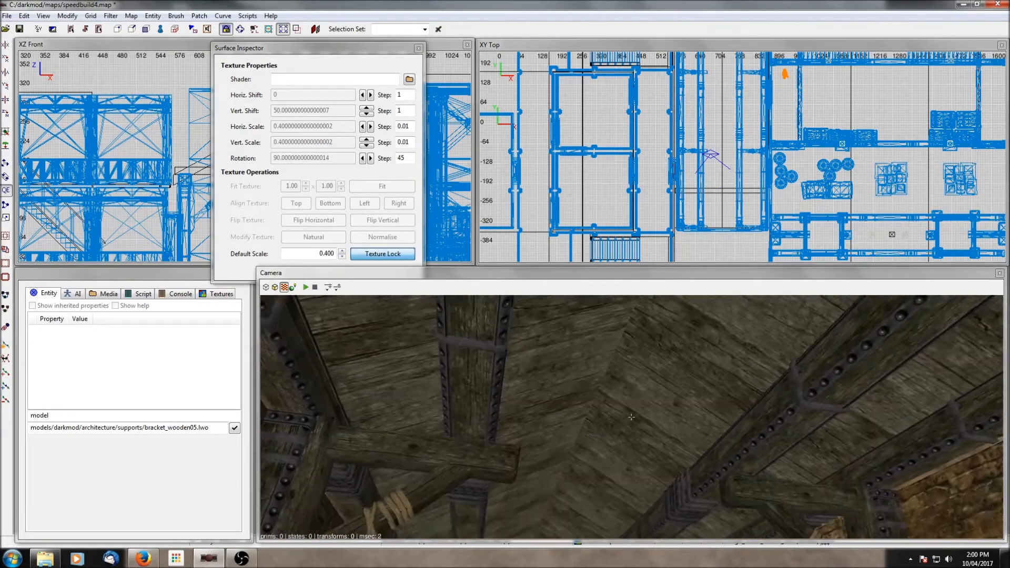
right_click(632, 417)
click(634, 343)
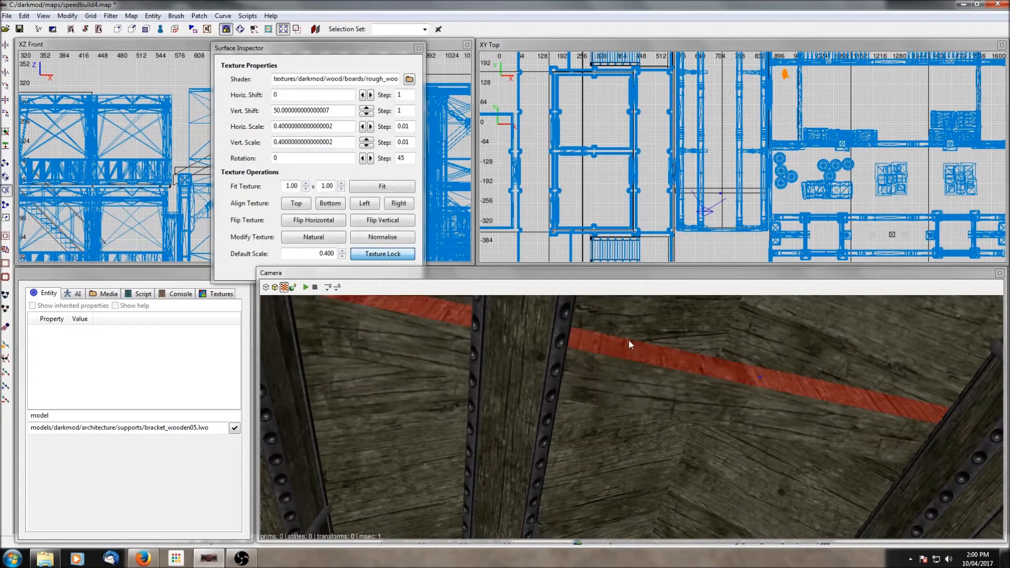
click(371, 158)
click(371, 158)
key(Escape)
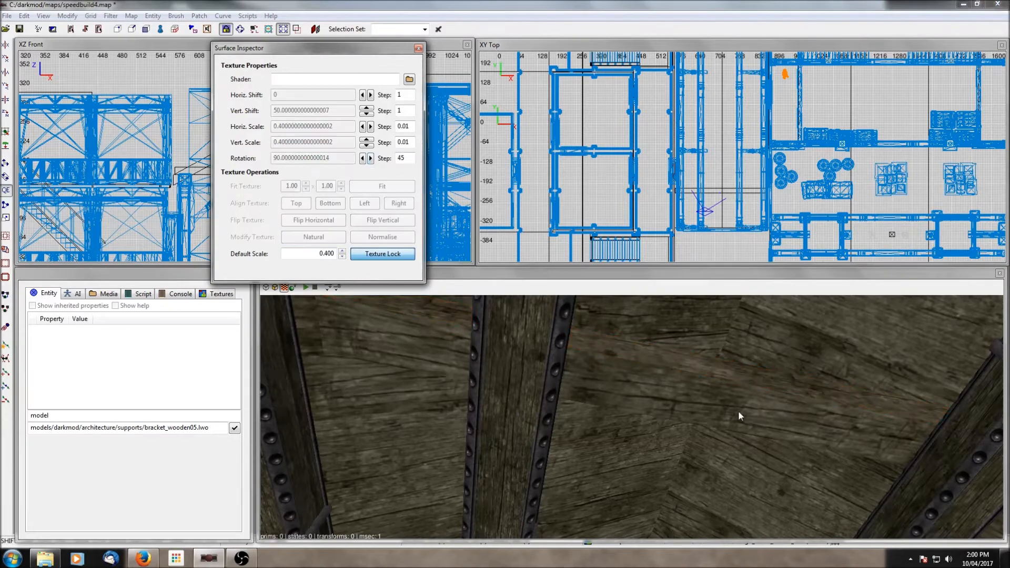
- Move the beam brush to the room's far end and clone copies spaced along the room toward the near end
shift+click(738, 410)
drag(721, 197, 720, 103)
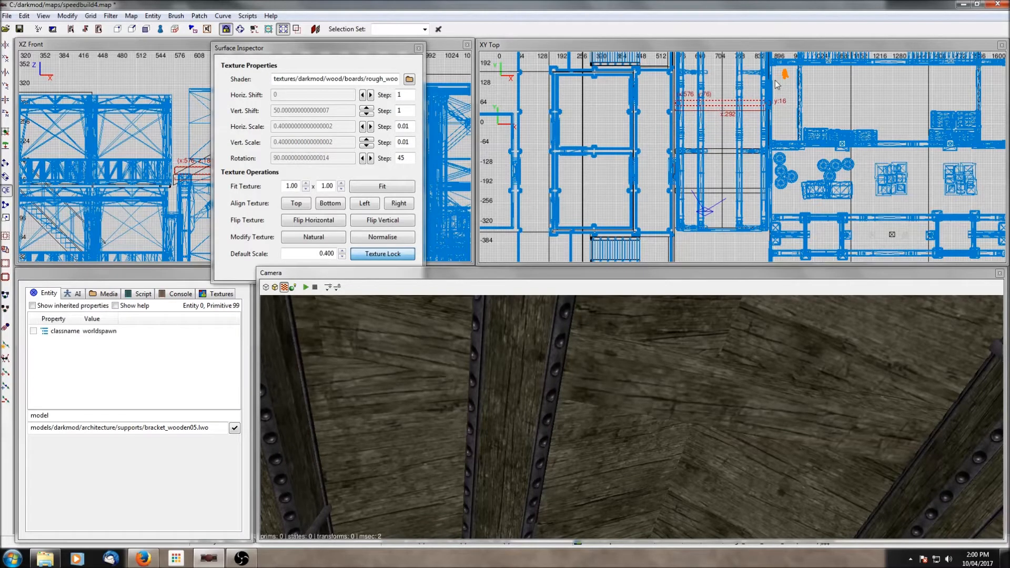
right_drag(775, 80, 781, 149)
key(space)
mouse_move(732, 172)
mouse_down()
mouse_move(732, 70)
mouse_move(726, 235)
mouse_up()
key(space)
key(space)
right_drag(736, 253, 738, 188)
drag(732, 164, 736, 225)
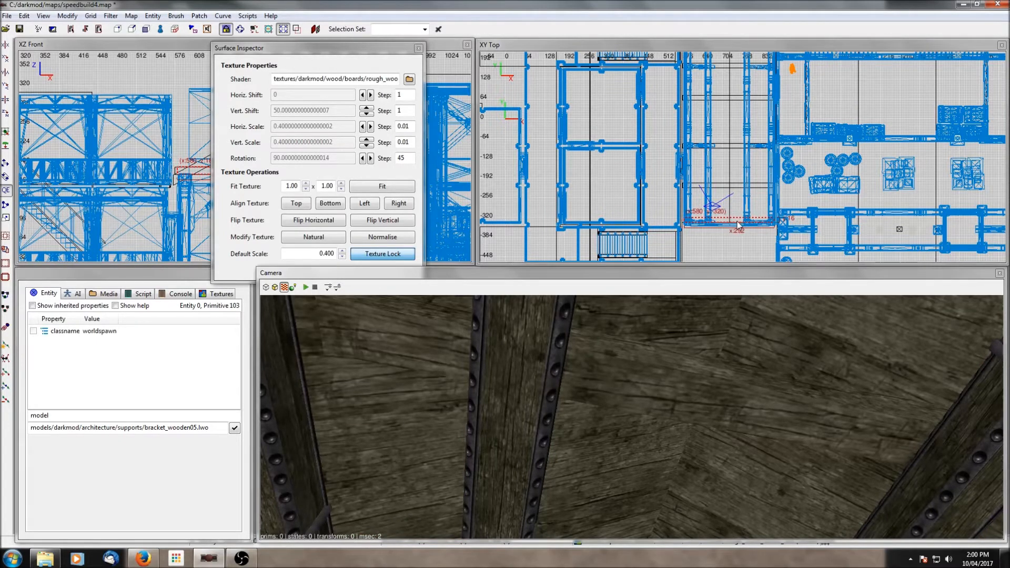
- Fly the camera through the room to inspect the ceiling beams and supports
right_click(779, 389)
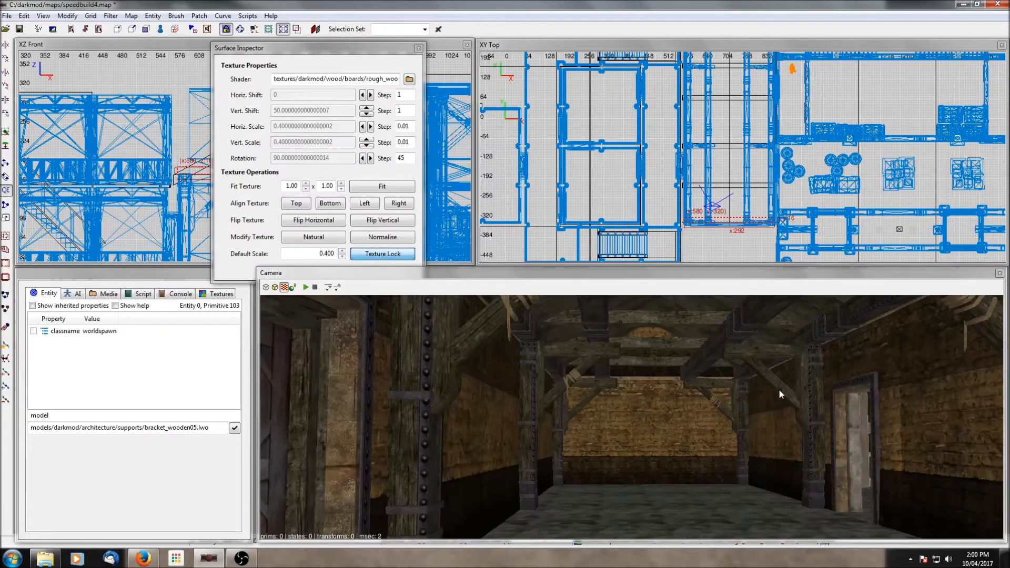
key(Escape)
right_click(779, 390)
right_click(795, 378)
right_click(795, 378)
right_click(796, 378)
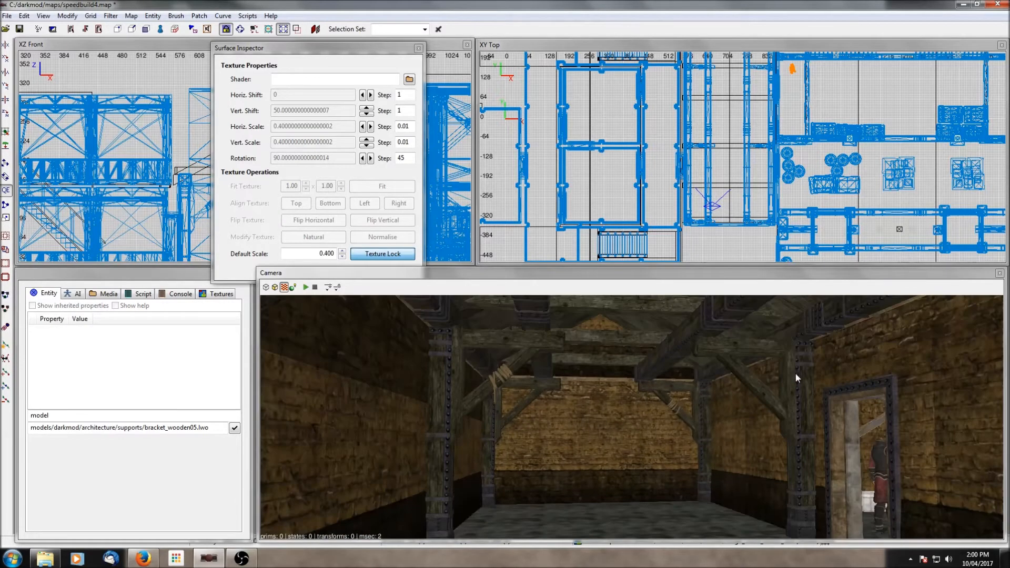
right_click(795, 378)
right_click(796, 378)
right_click(796, 378)
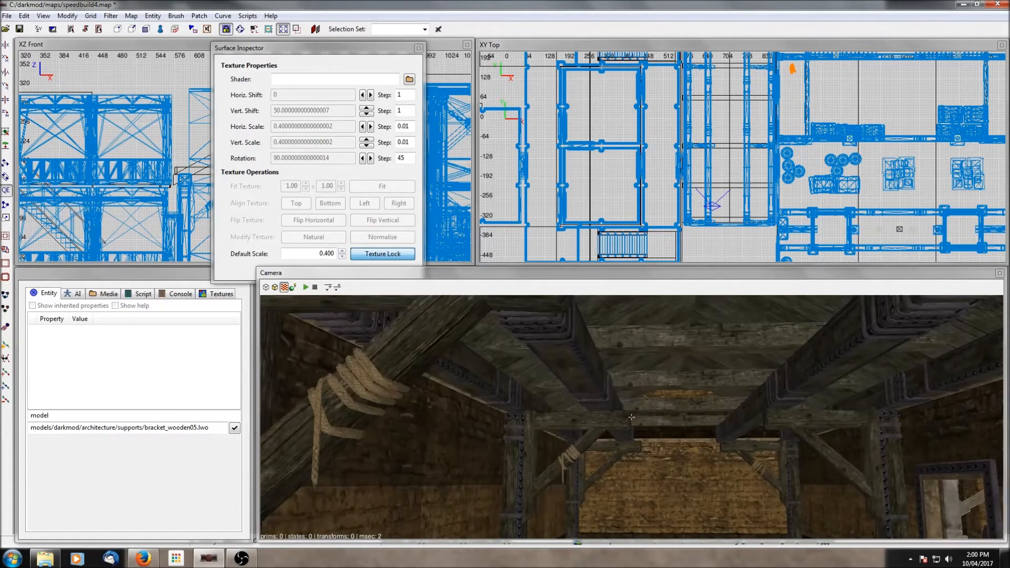
- Select the ceiling beams and wooden brackets along both sides of the room
mouse_move(674, 421)
shift+mouse_down()
mouse_move(674, 333)
mouse_move(656, 359)
mouse_move(714, 367)
mouse_move(747, 390)
mouse_move(573, 350)
mouse_move(520, 388)
mouse_move(598, 413)
shift+mouse_up()
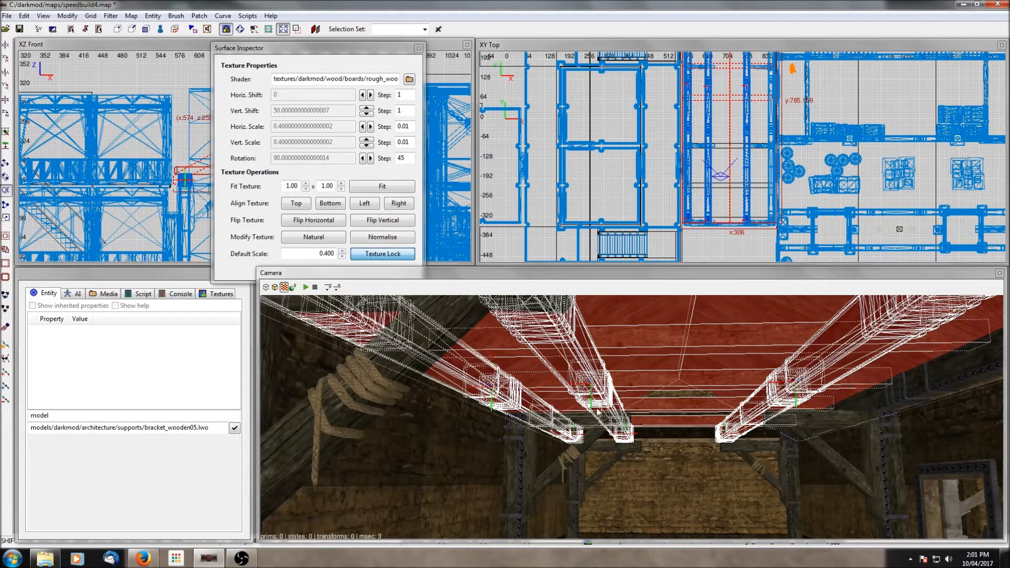
shift+drag(898, 407, 895, 403)
mouse_move(794, 418)
shift+mouse_down()
mouse_move(793, 435)
mouse_move(583, 442)
shift+mouse_up()
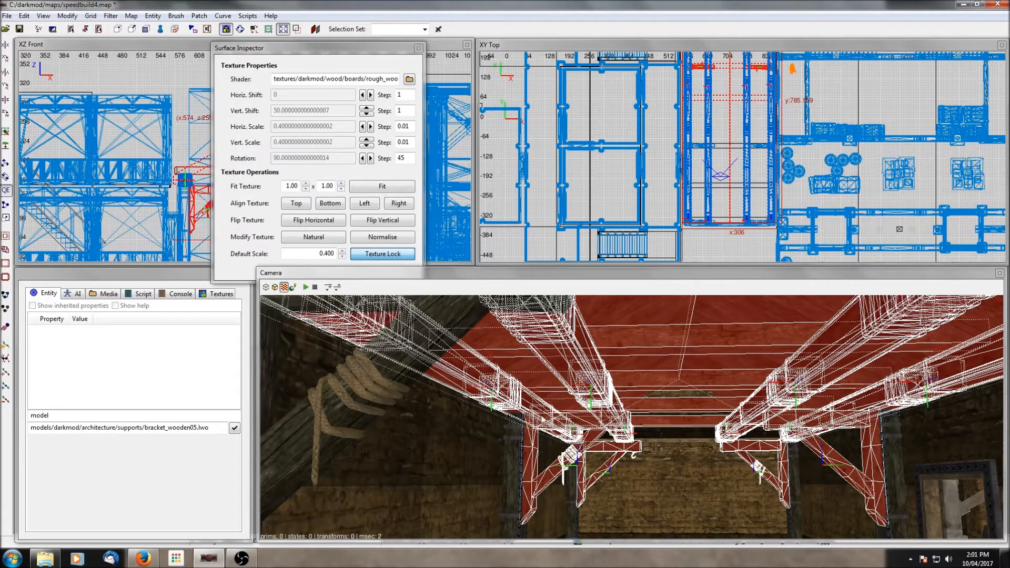
shift+click(378, 381)
- Fly through the room and add the remaining ceiling beams and wooden brackets to the selection
right_click(536, 415)
right_click(535, 415)
scroll(536, 415, down, 3)
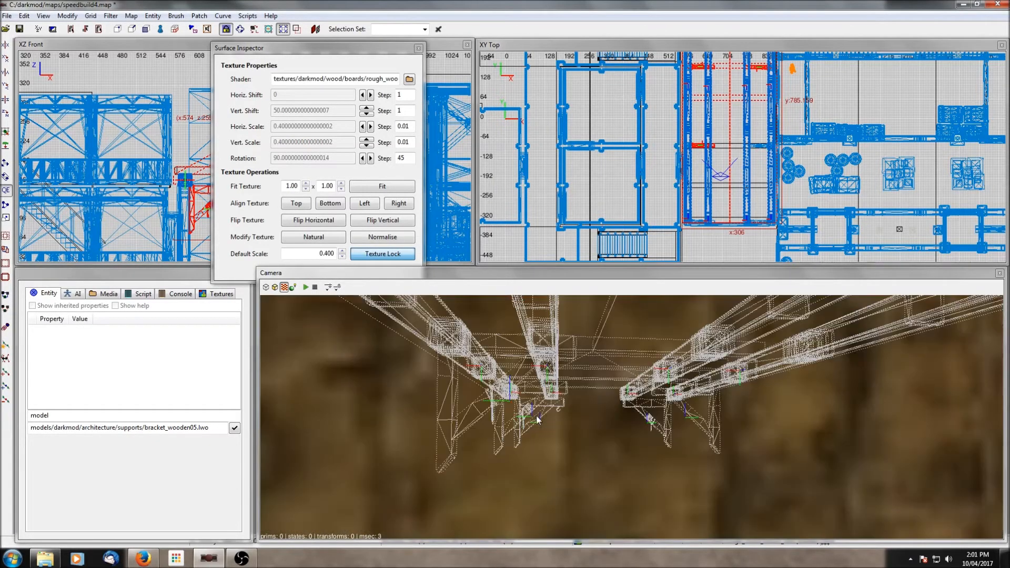
right_click(536, 416)
scroll(536, 415, up, 3)
right_click(535, 415)
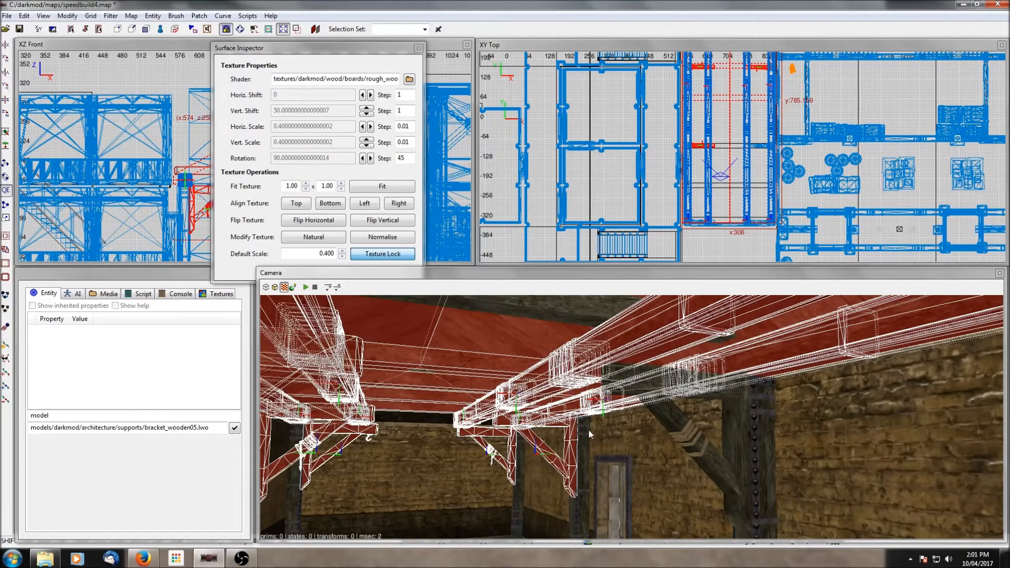
shift+click(677, 438)
right_click(677, 437)
right_click(677, 438)
shift+click(635, 456)
right_click(685, 420)
right_click(686, 417)
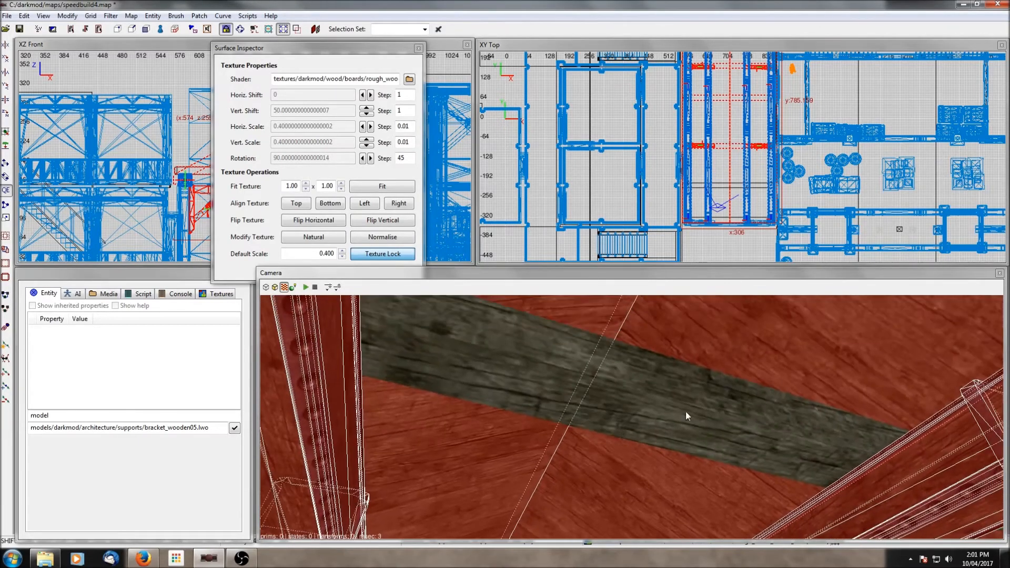
right_click(686, 417)
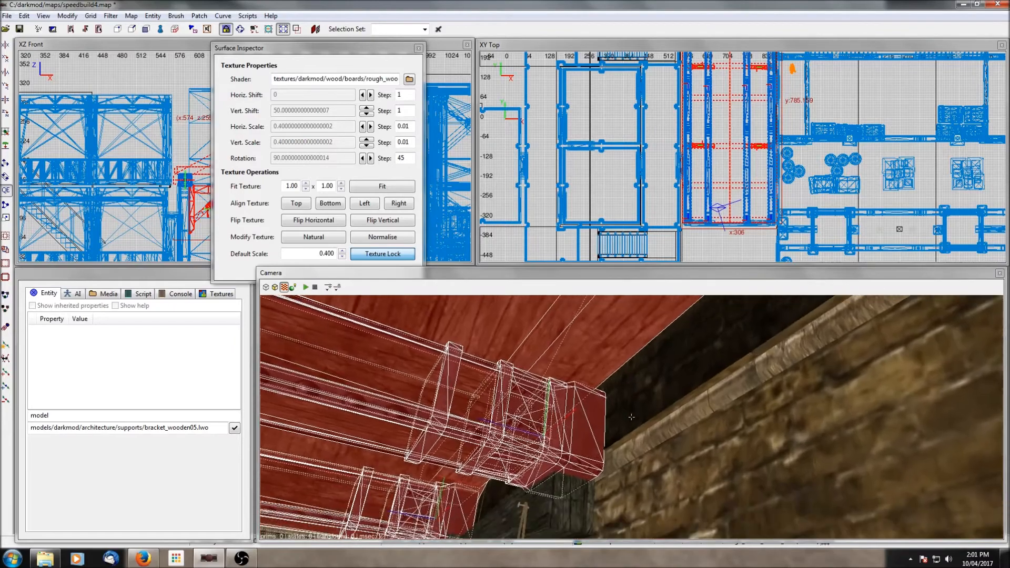
right_click(631, 418)
shift+click(708, 400)
shift+click(794, 357)
right_click(795, 357)
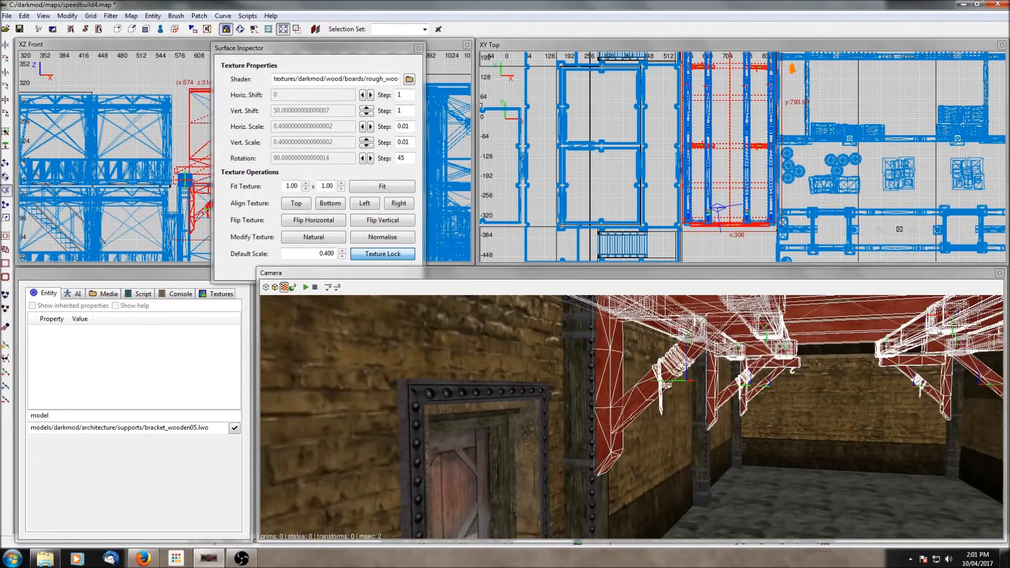
- Group the selected ceiling beams and brackets into a single group
right_click(794, 356)
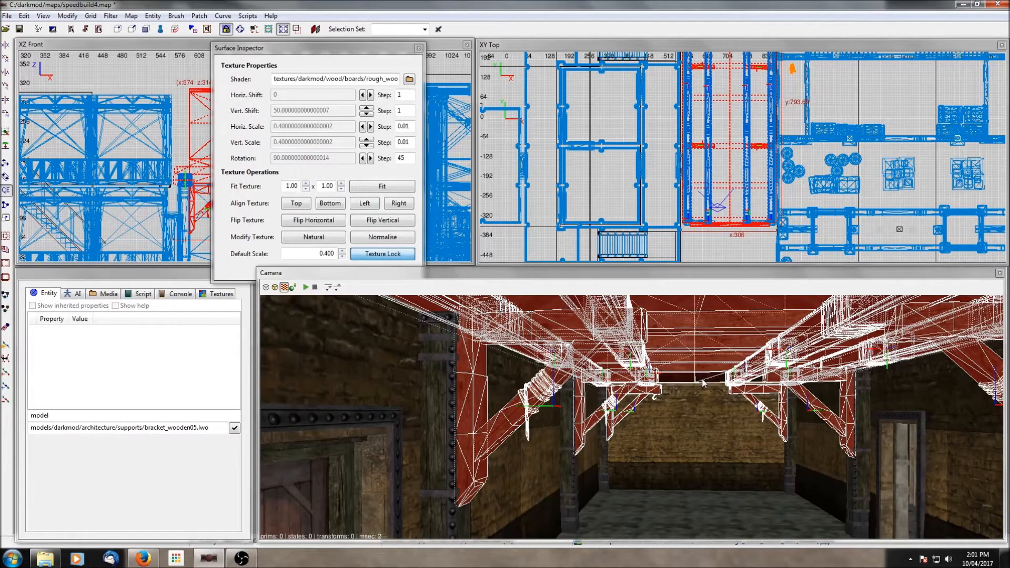
right_click(634, 347)
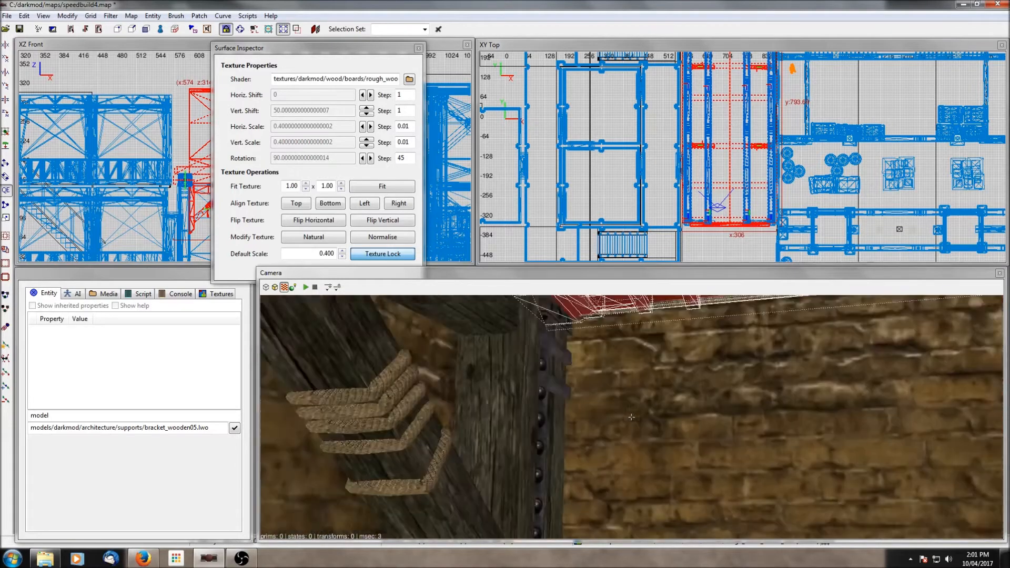
right_click(634, 346)
shift+click(633, 346)
right_click(712, 379)
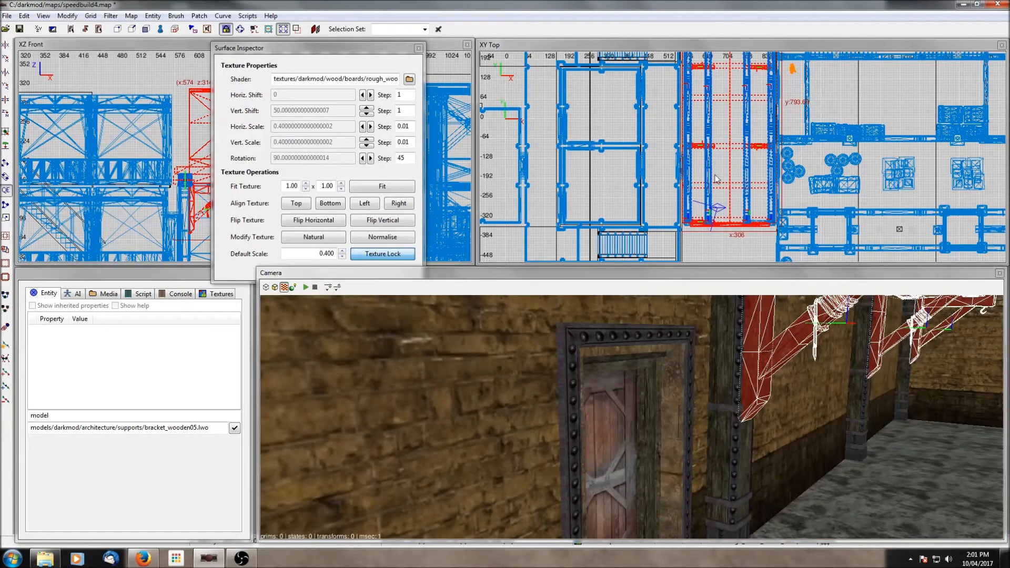
right_click(667, 161)
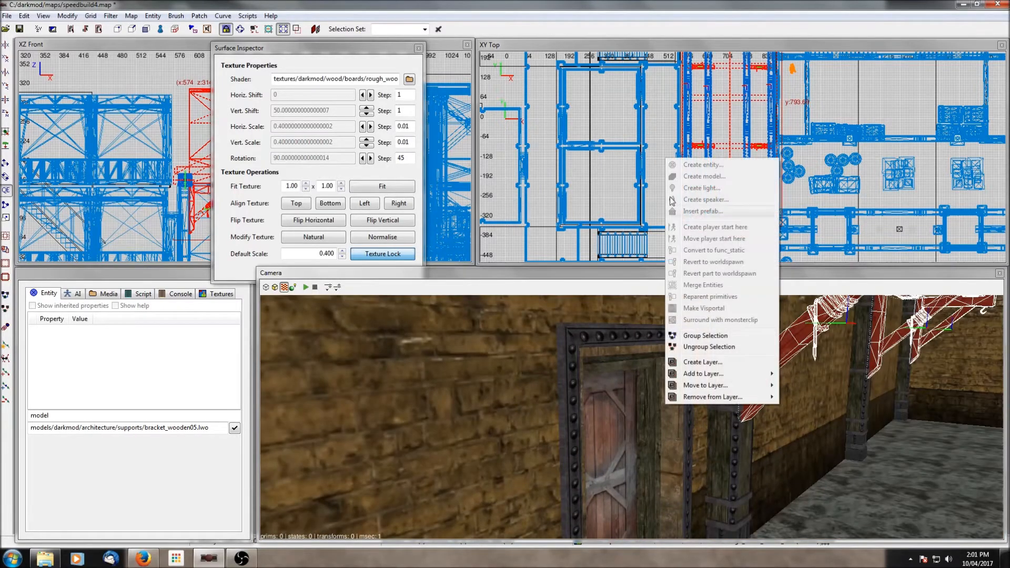
click(705, 337)
- Move the camera into the room, select its side wall brushes and hide all unselected geometry
scroll(781, 113, down, 6)
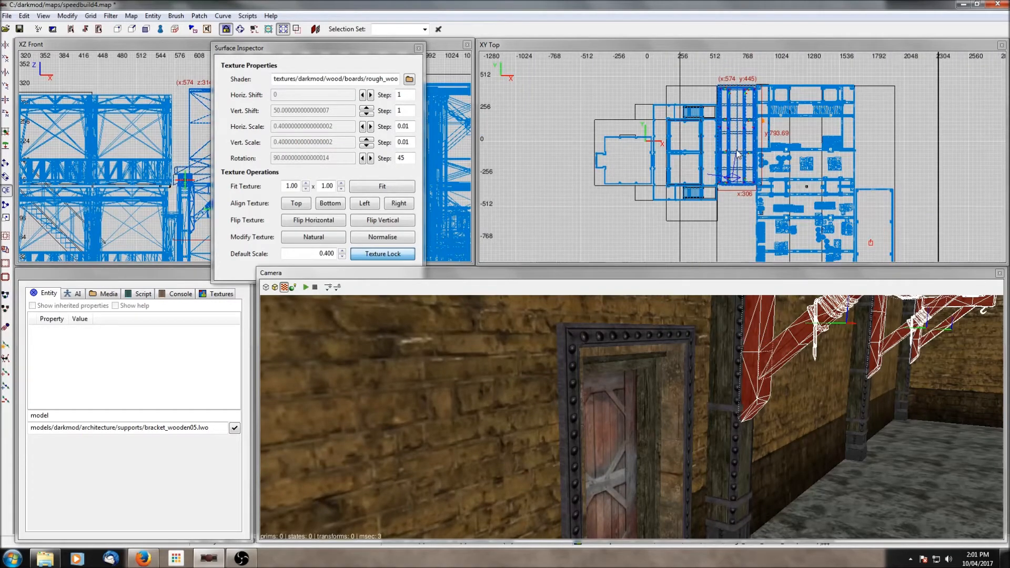
right_drag(737, 154, 928, 229)
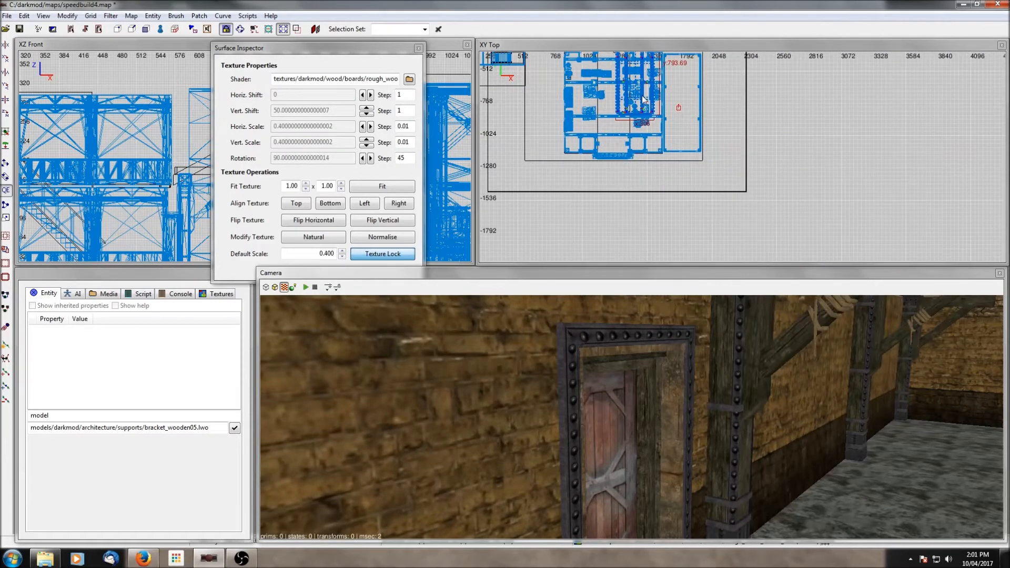
scroll(738, 112, up, 8)
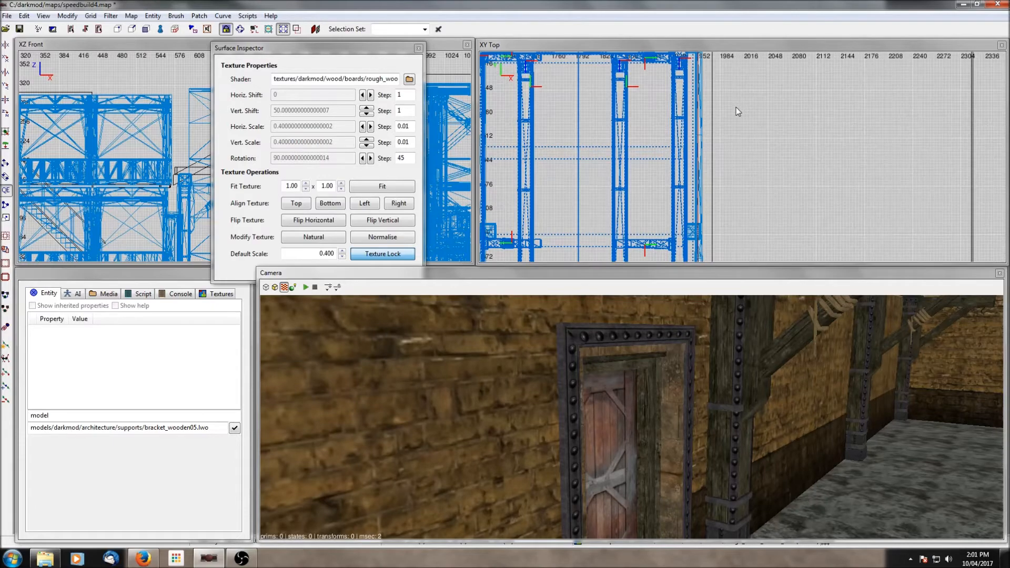
right_drag(736, 107, 812, 177)
drag(653, 158, 658, 157)
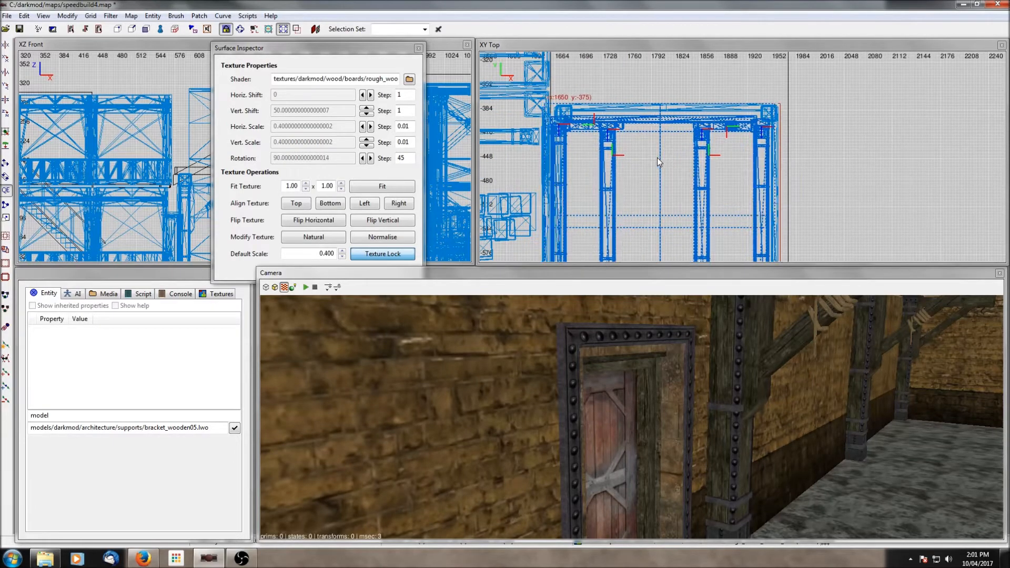
ctrl+middle_click(691, 193)
scroll(695, 210, up, 1)
right_click(770, 388)
right_click(768, 410)
right_click(768, 409)
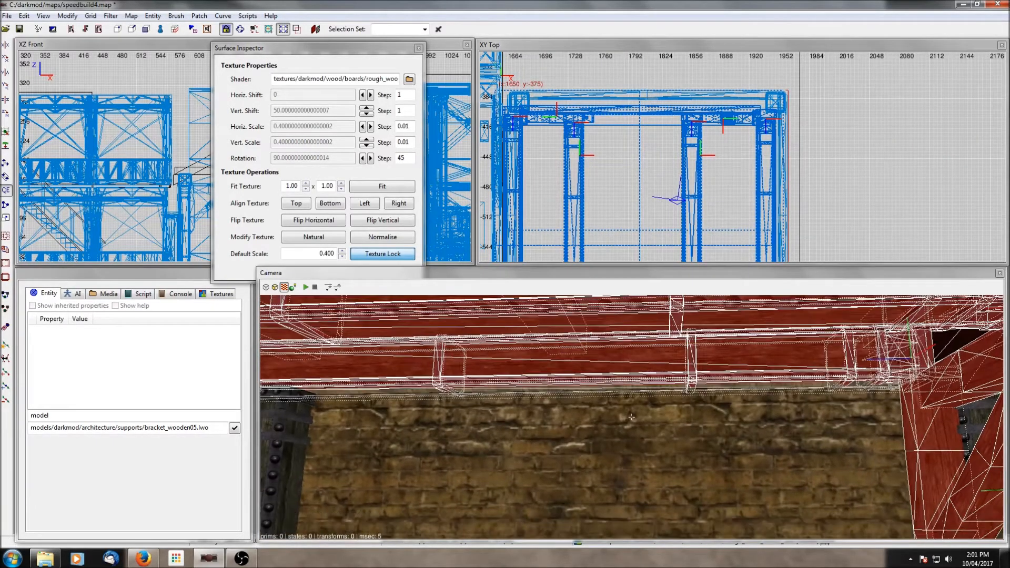
right_click(768, 409)
shift+click(732, 424)
shift+click(567, 399)
key(ctrl+shift+h)
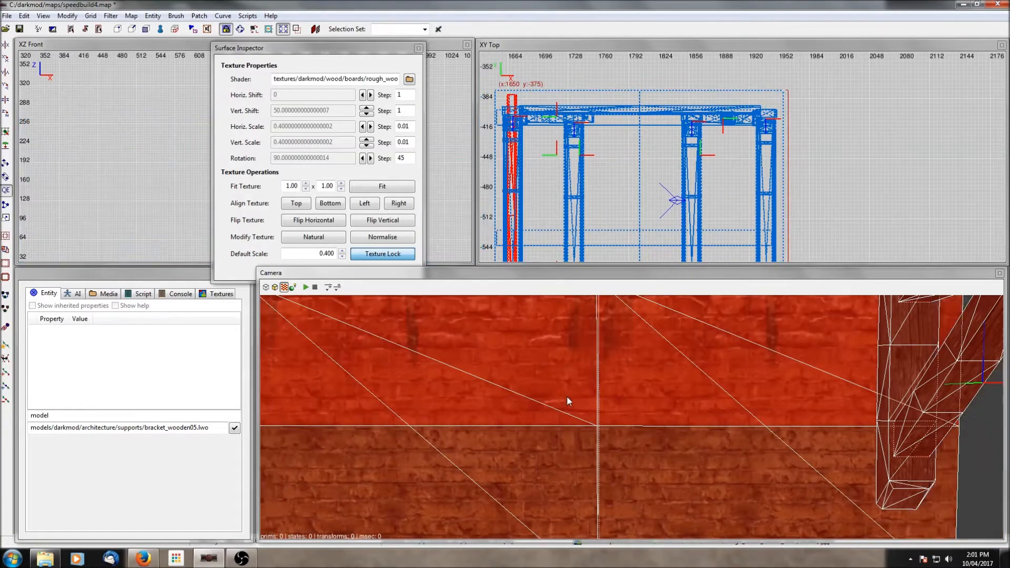
- Examine the isolated room in the front view
click(419, 48)
scroll(361, 138, down, 8)
right_drag(354, 183, 269, 180)
scroll(354, 183, up, 5)
scroll(354, 184, up, 5)
right_drag(375, 189, 302, 174)
scroll(374, 188, up, 2)
scroll(375, 188, down, 1)
right_drag(375, 188, 343, 156)
scroll(375, 189, down, 3)
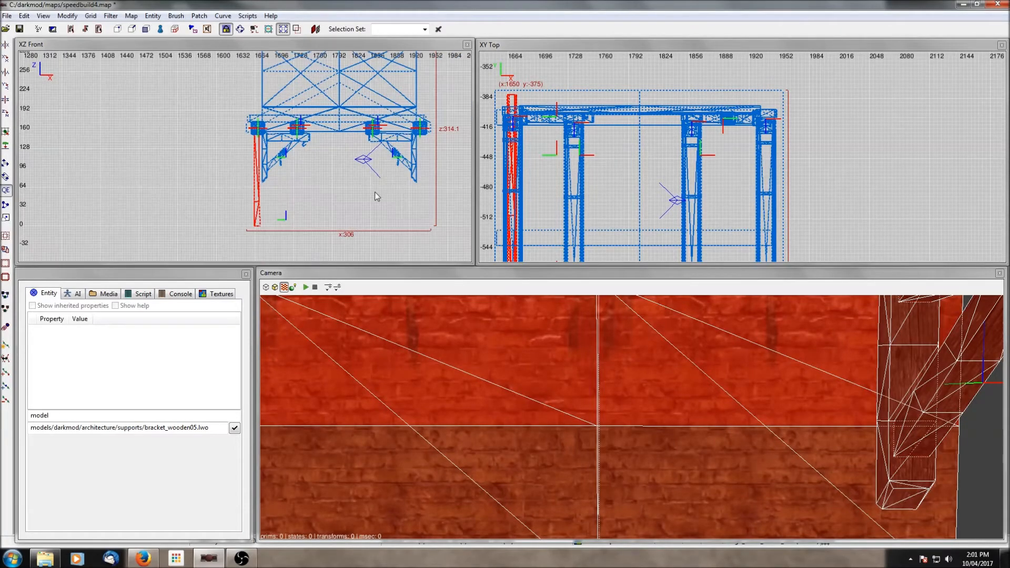
- Show all hidden geometry again and clear the selection
right_click(405, 345)
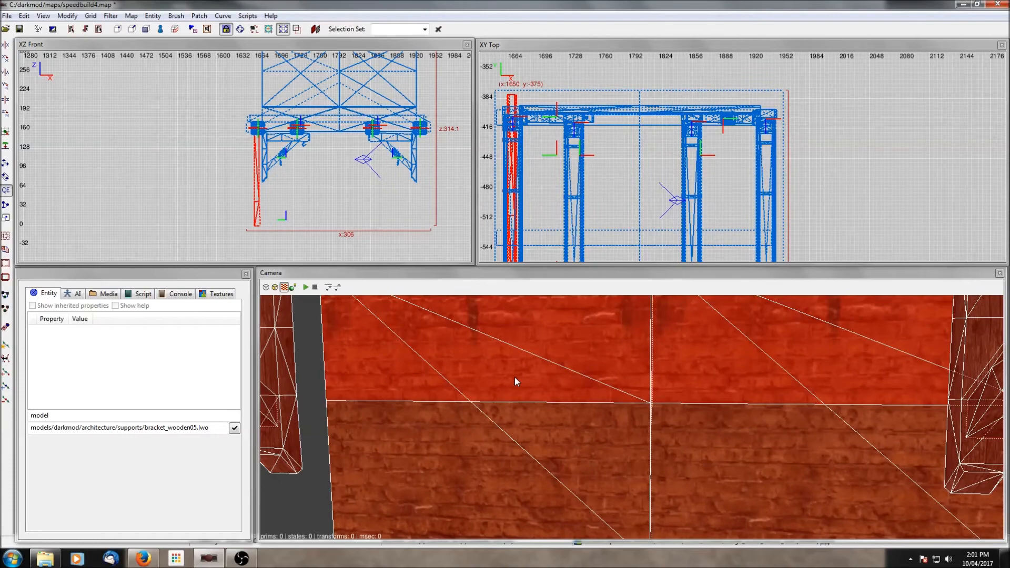
key(shift+h)
right_click(520, 385)
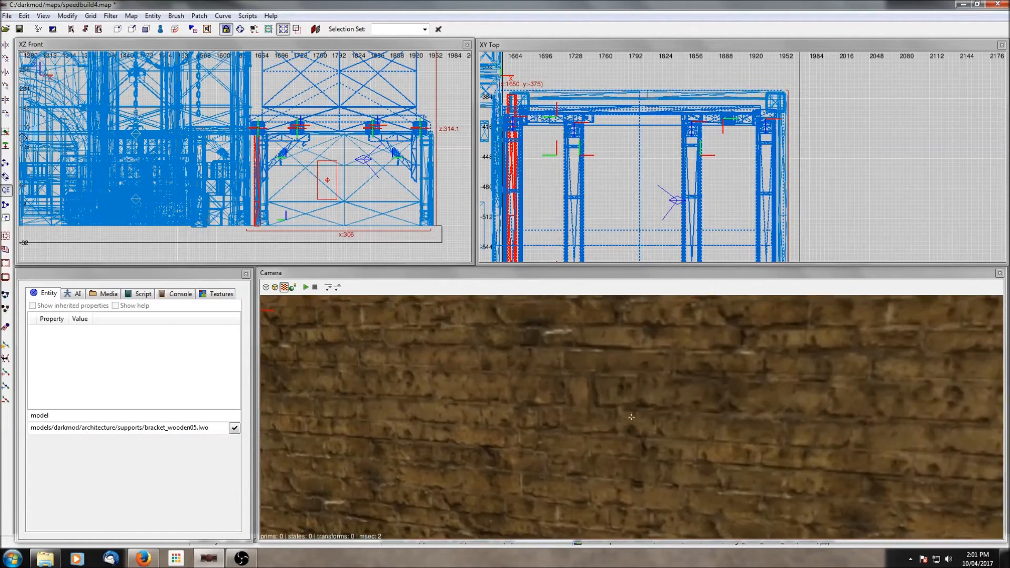
key(Escape)
- Select the riveted ceiling beam and wall brushes, hide everything unselected, and clear the selection
right_click(504, 390)
shift+click(504, 389)
shift+click(665, 423)
right_click(666, 423)
right_click(628, 373)
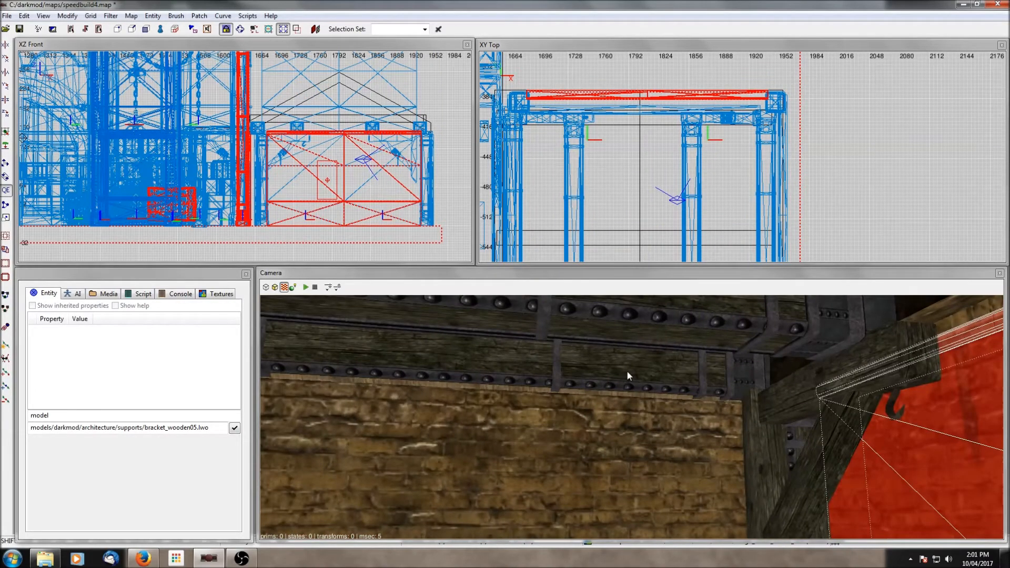
shift+click(631, 374)
key(ctrl+shift+h)
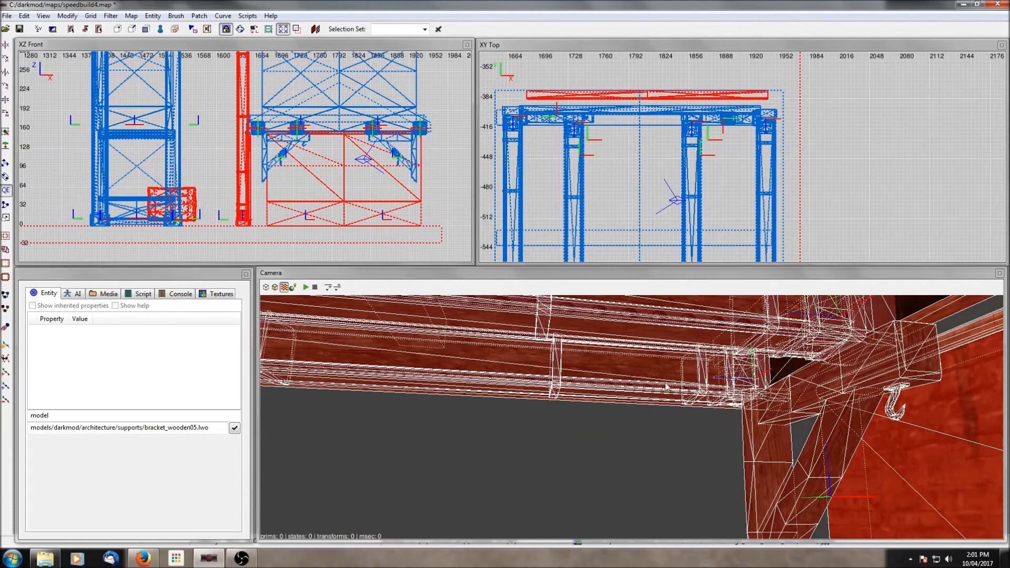
scroll(371, 180, down, 2)
key(Escape)
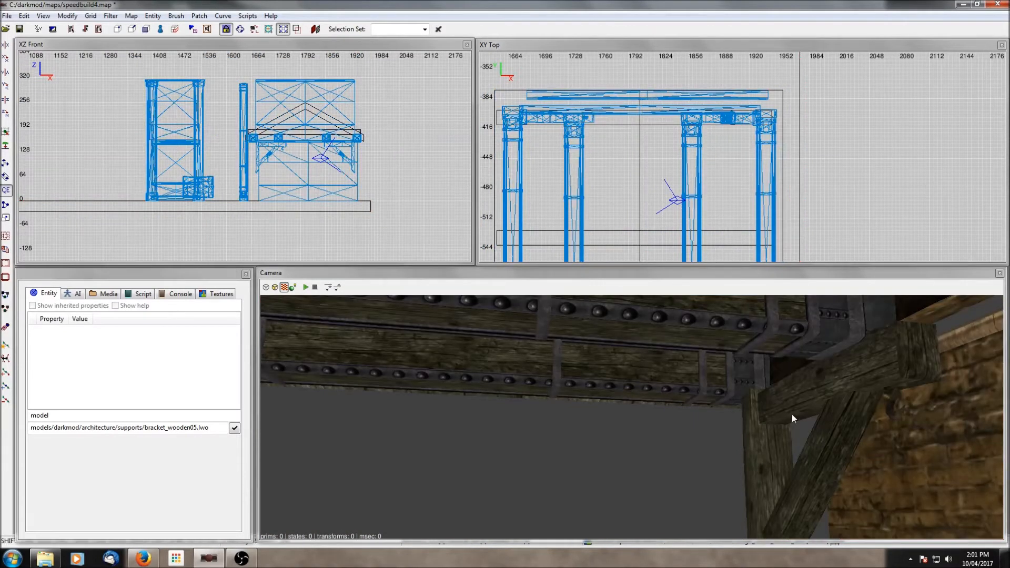
- Inspect the wall tops and ceiling beam ends in the camera and front view
shift+click(793, 416)
scroll(689, 198, down, 2)
scroll(293, 175, up, 1)
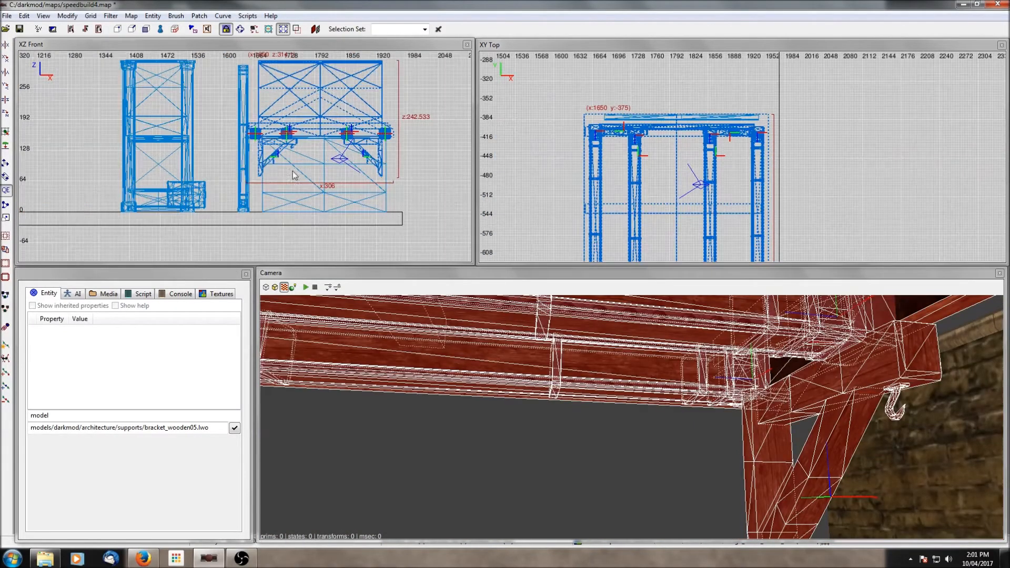
right_click(748, 378)
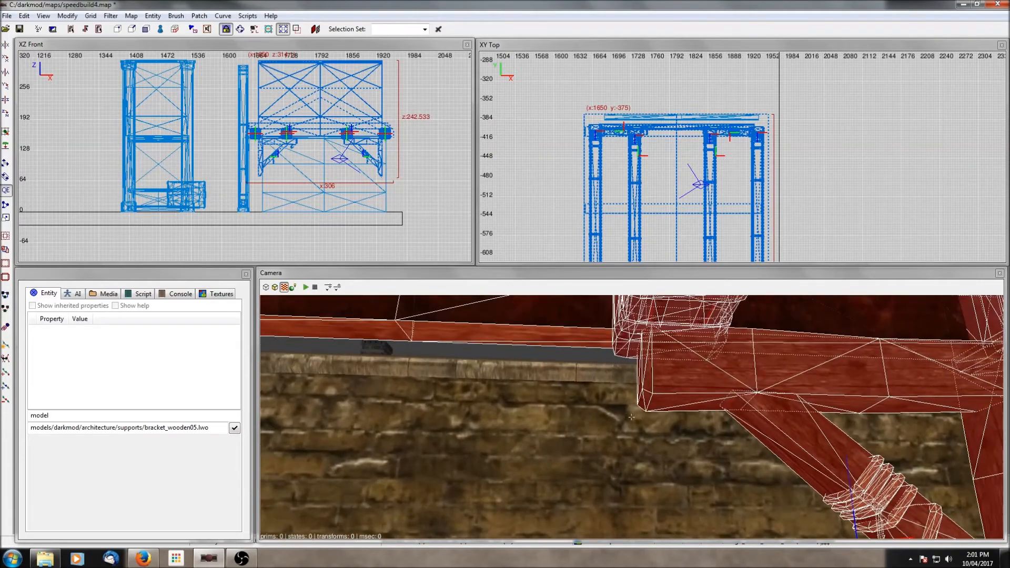
shift+click(498, 410)
shift+click(431, 405)
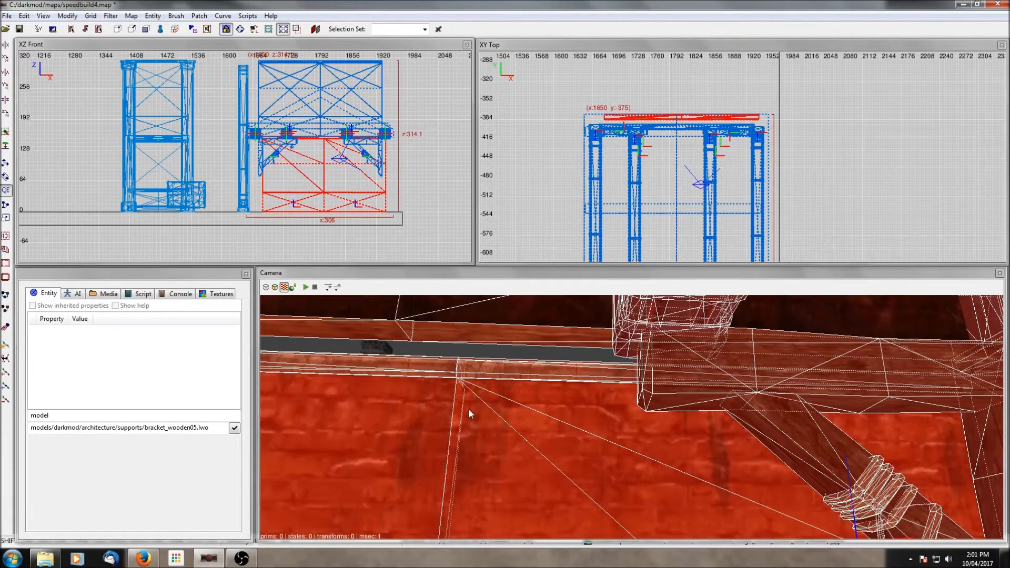
shift+click(466, 408)
shift+click(421, 405)
scroll(600, 157, up, 1)
drag(657, 127, 662, 111)
scroll(372, 152, up, 3)
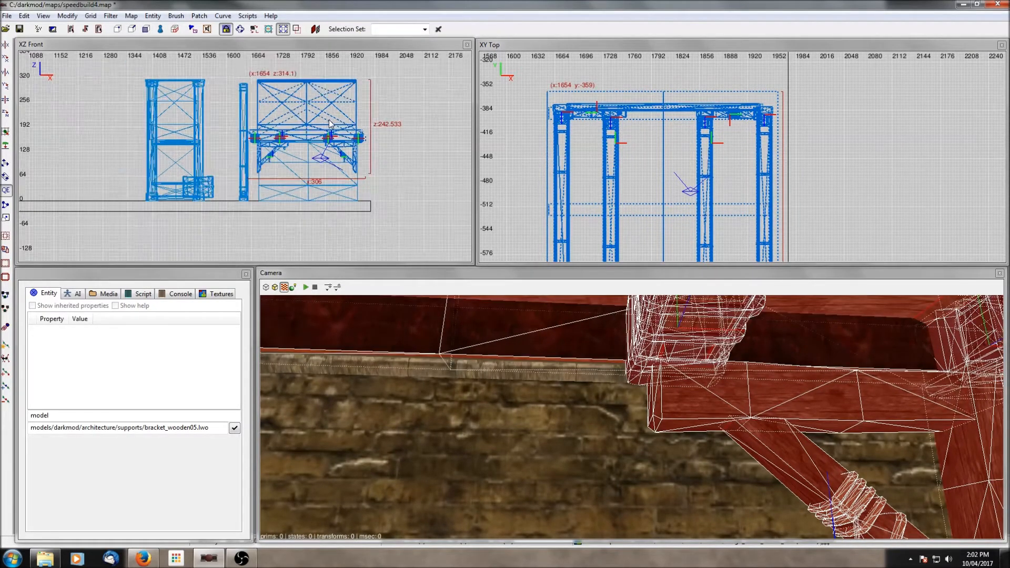
right_drag(373, 152, 435, 257)
scroll(370, 183, up, 3)
right_drag(370, 183, 352, 91)
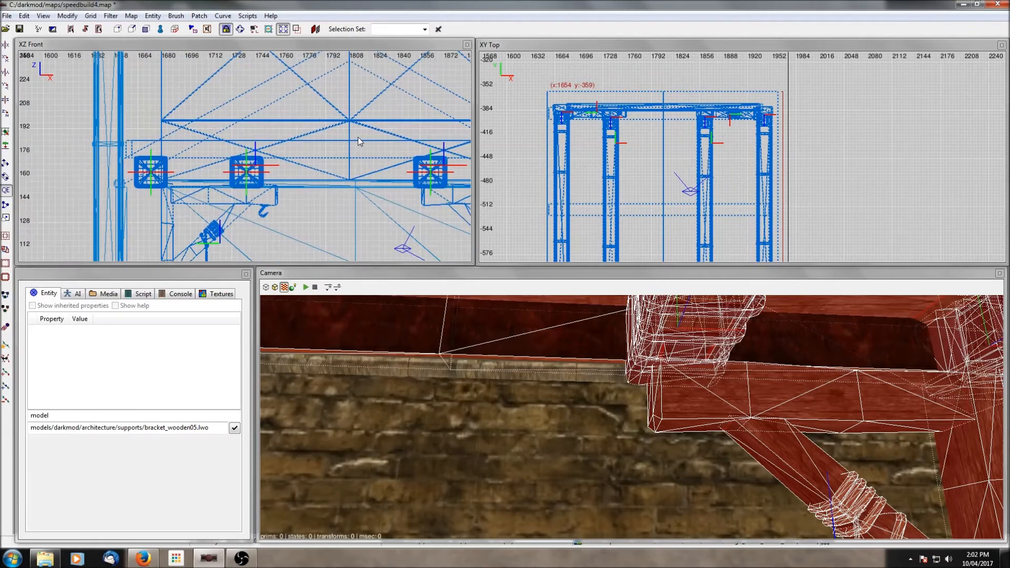
drag(358, 136, 365, 137)
scroll(364, 145, down, 3)
scroll(364, 152, up, 2)
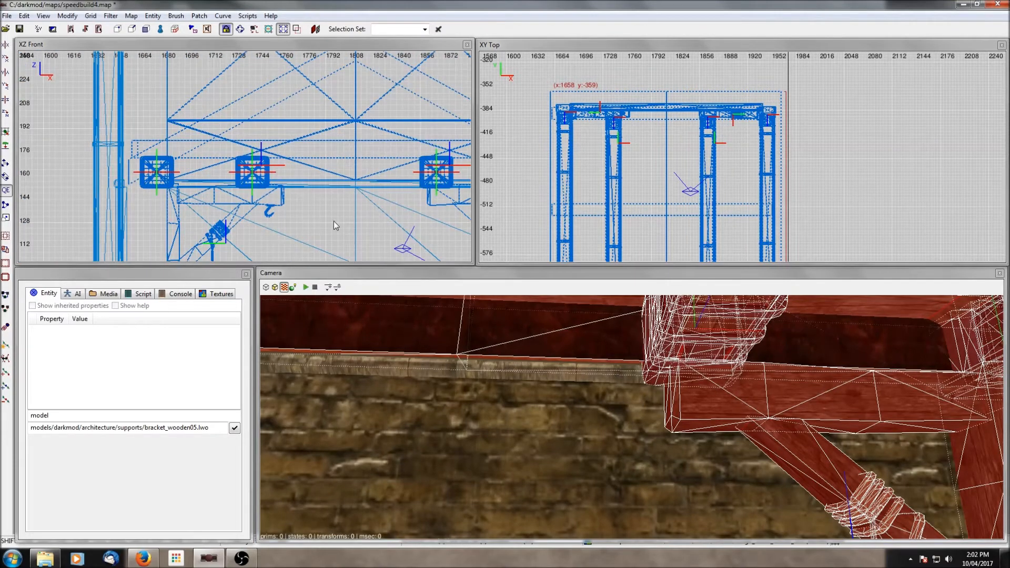
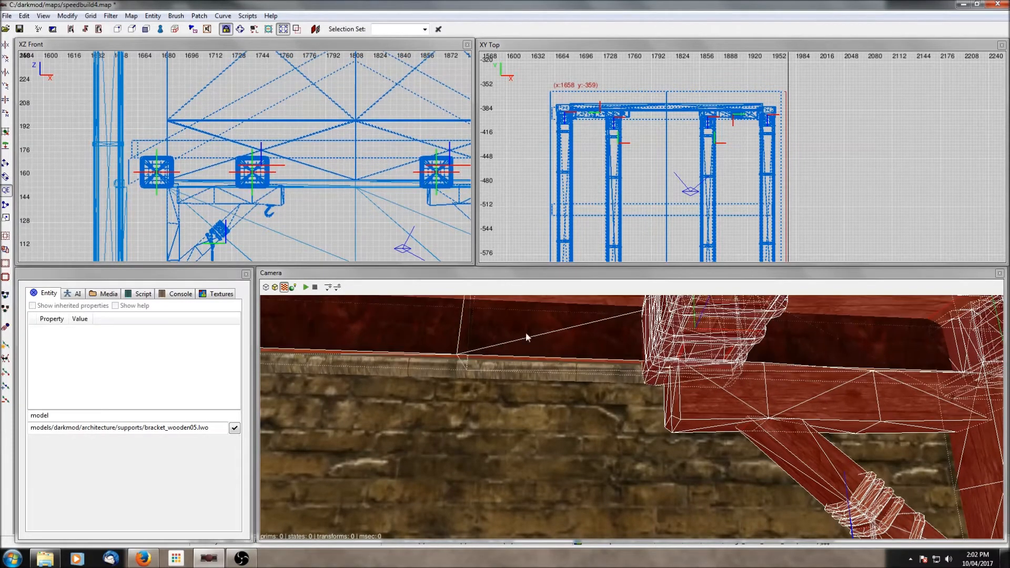
- Clear the selection and unhide all hidden geometry
key(Escape)
right_click(491, 401)
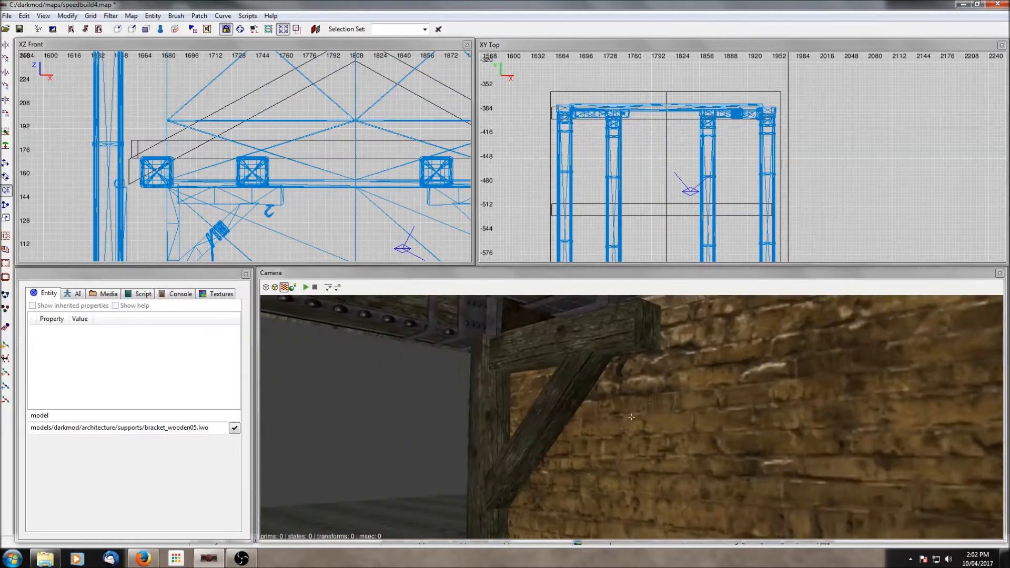
right_click(491, 401)
key(shift+h)
right_click(490, 401)
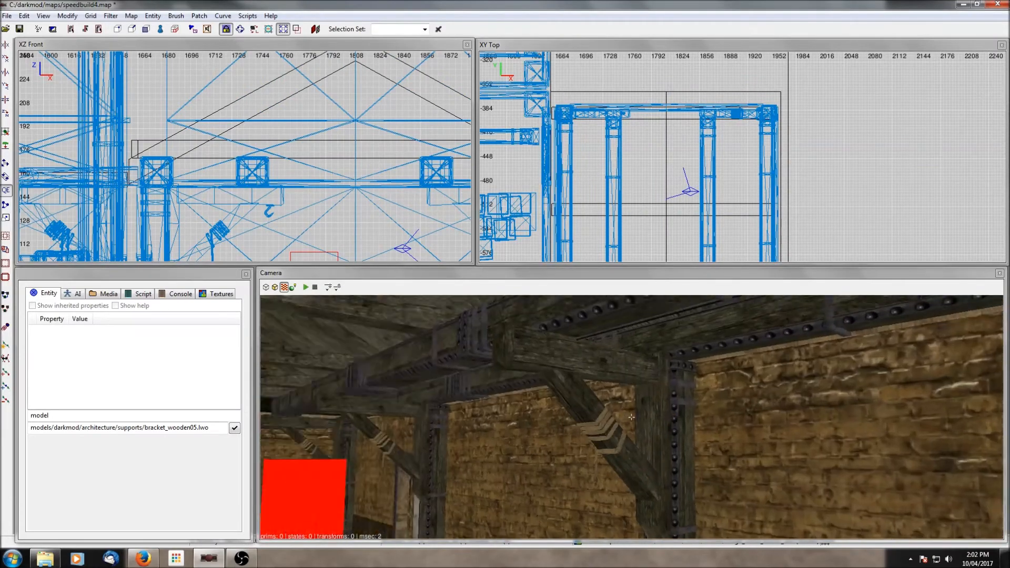
- Fly the camera around the room to examine the ceiling beams and wall brackets
right_click(491, 395)
scroll(490, 396, up, 5)
right_click(490, 396)
right_click(490, 395)
scroll(490, 396, up, 2)
right_click(490, 395)
right_click(490, 396)
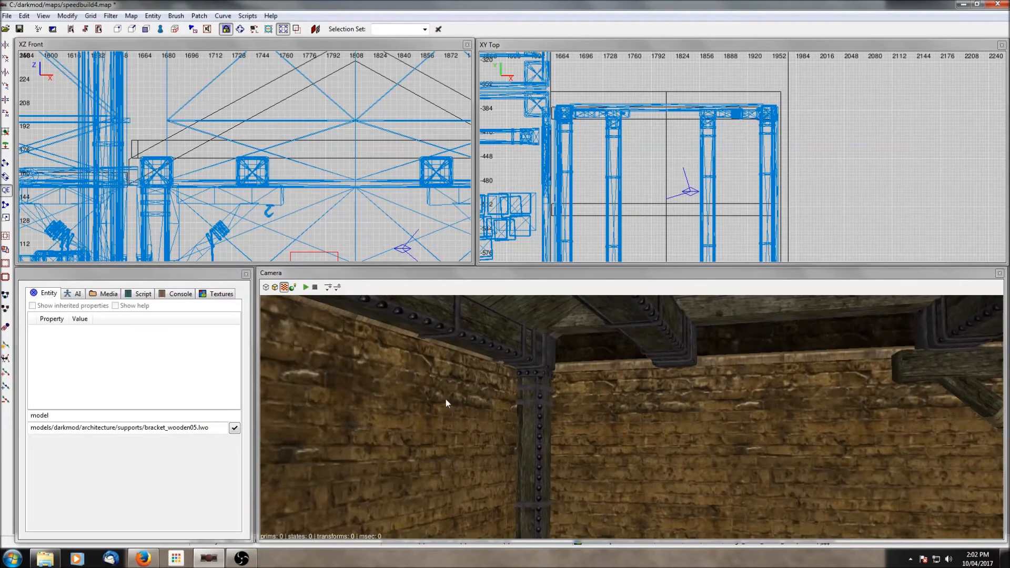
right_click(548, 403)
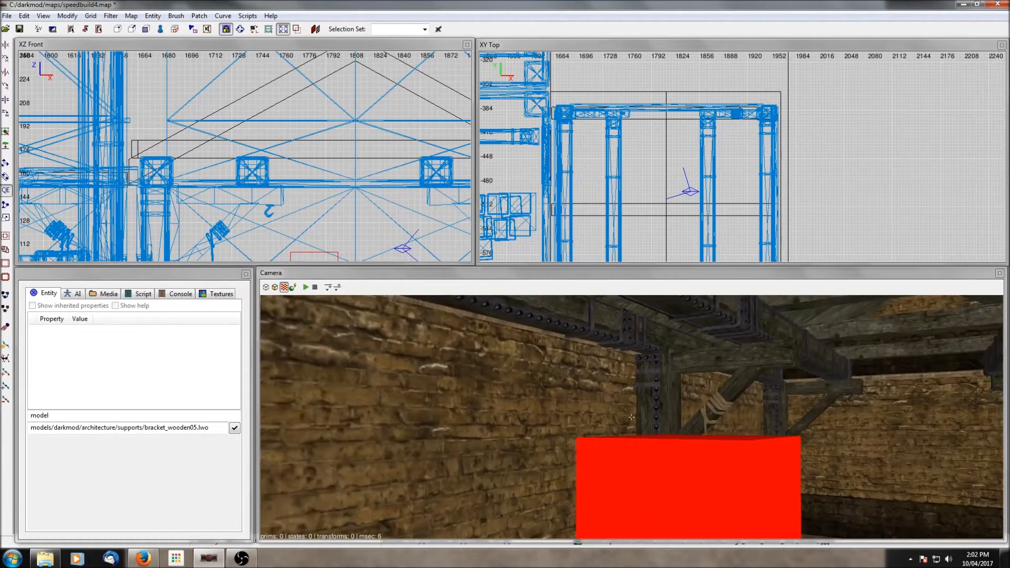
scroll(563, 407, up, 3)
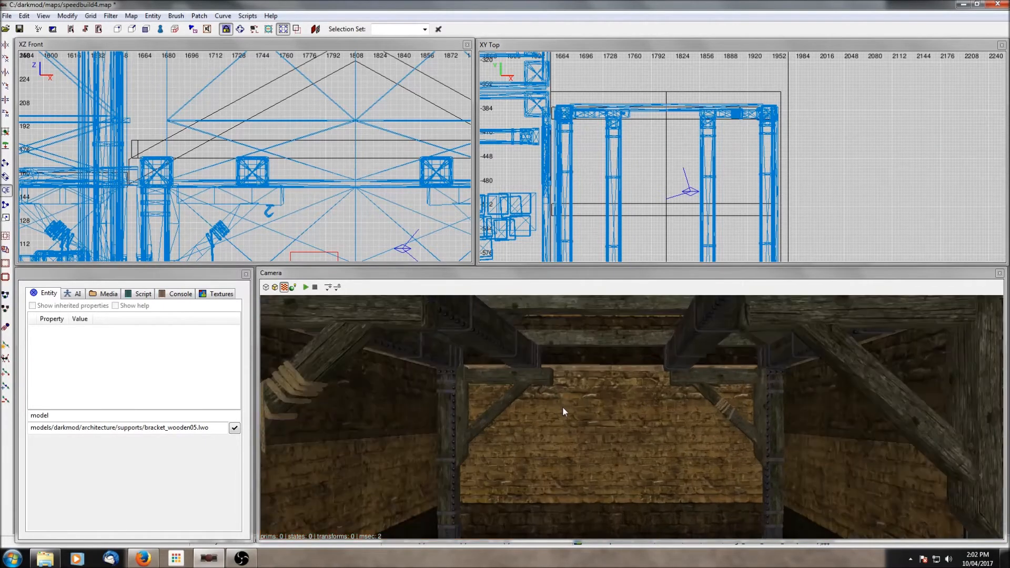
right_click(564, 407)
right_click(564, 407)
- Select the row of wall brackets and nudge it slightly in the top view
shift+click(618, 392)
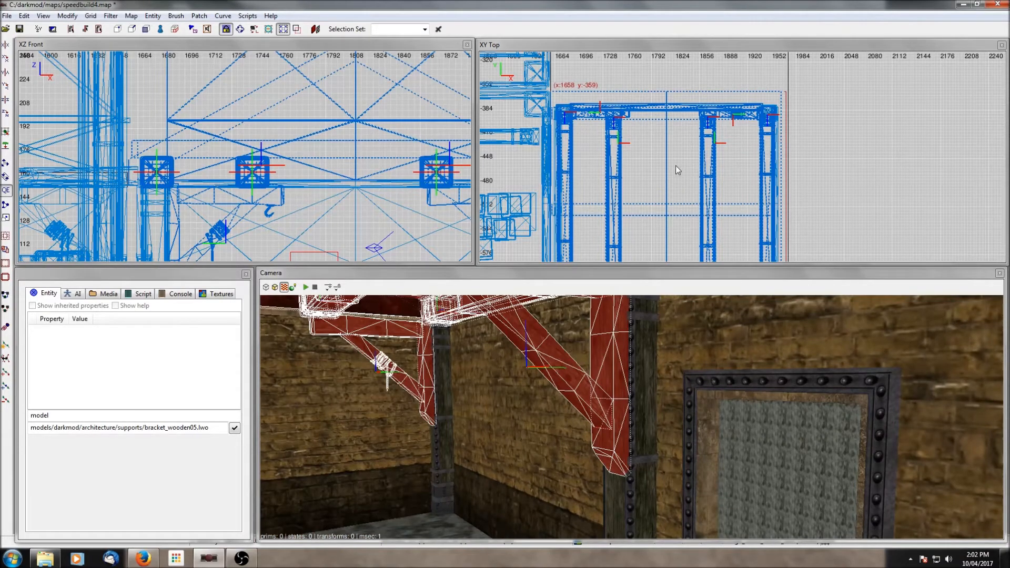
drag(669, 112, 668, 106)
key(Escape)
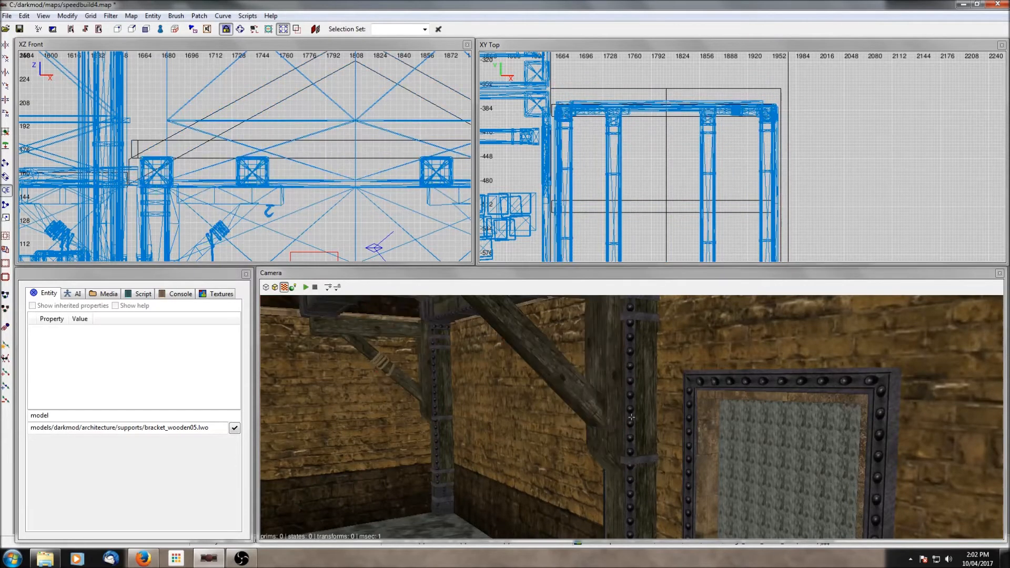
right_click(625, 347)
shift+click(623, 343)
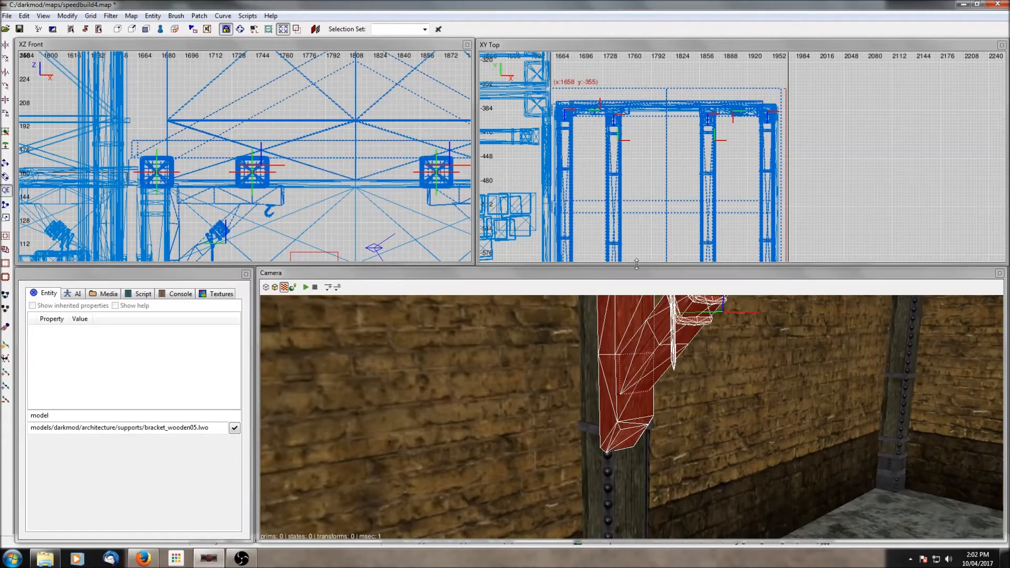
drag(668, 106, 667, 107)
key(Escape)
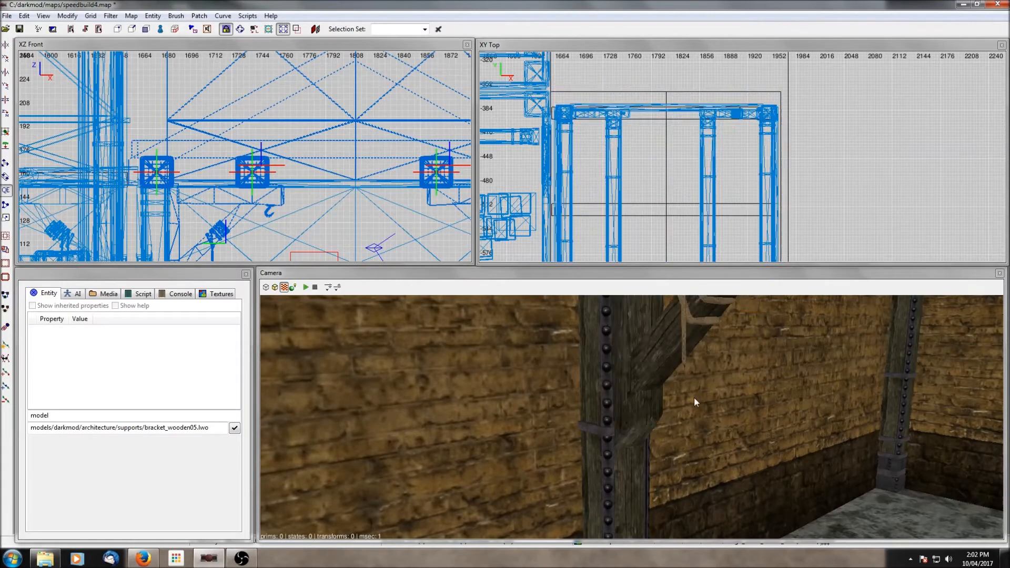
right_click(693, 397)
right_click(577, 372)
shift+click(480, 368)
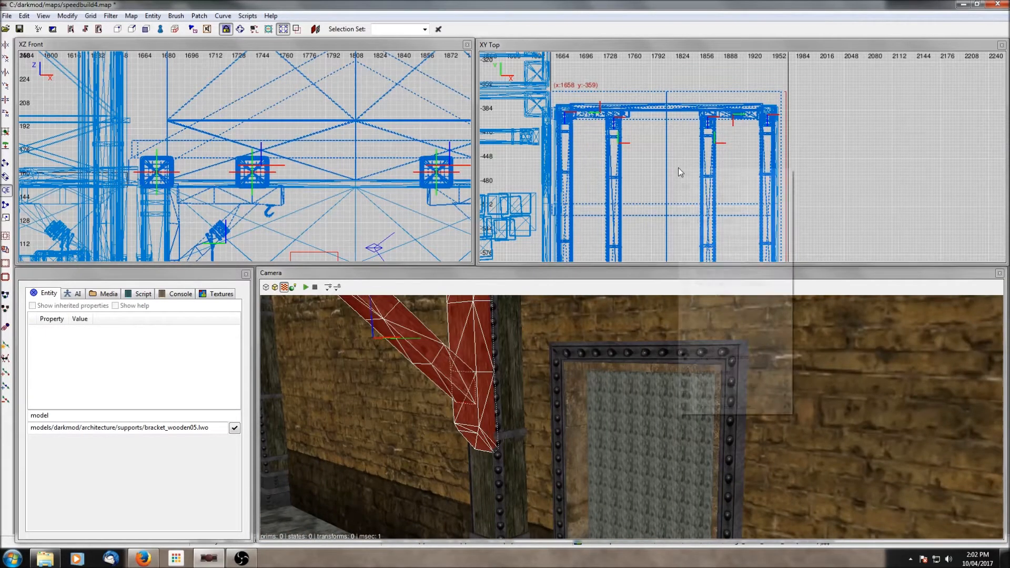
right_click(678, 169)
click(711, 357)
key(Escape)
- Select one wooden bracket and move it along the wall in the top view
shift+click(468, 393)
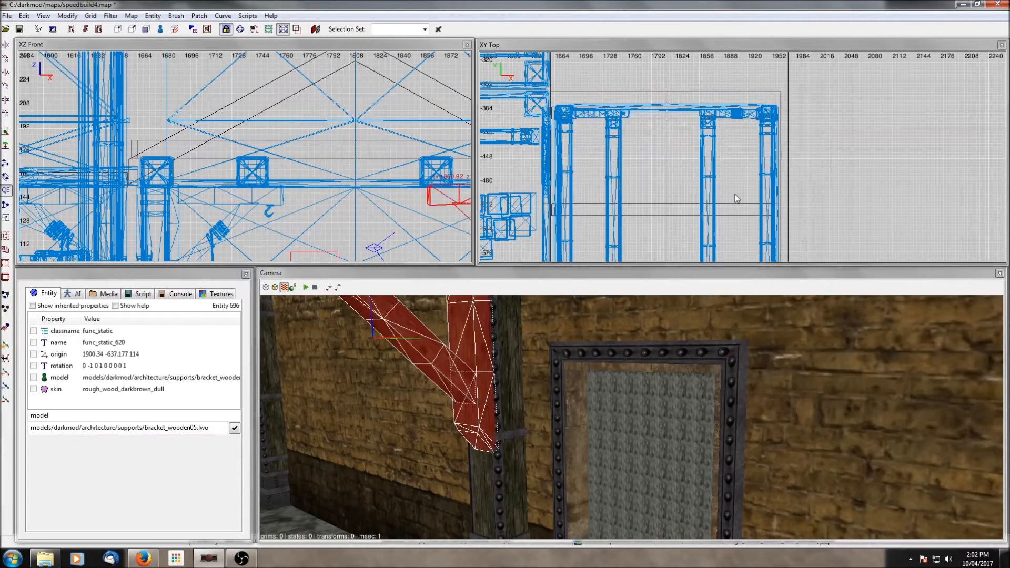
scroll(738, 193, down, 3)
right_drag(737, 190, 737, 125)
scroll(736, 183, up, 3)
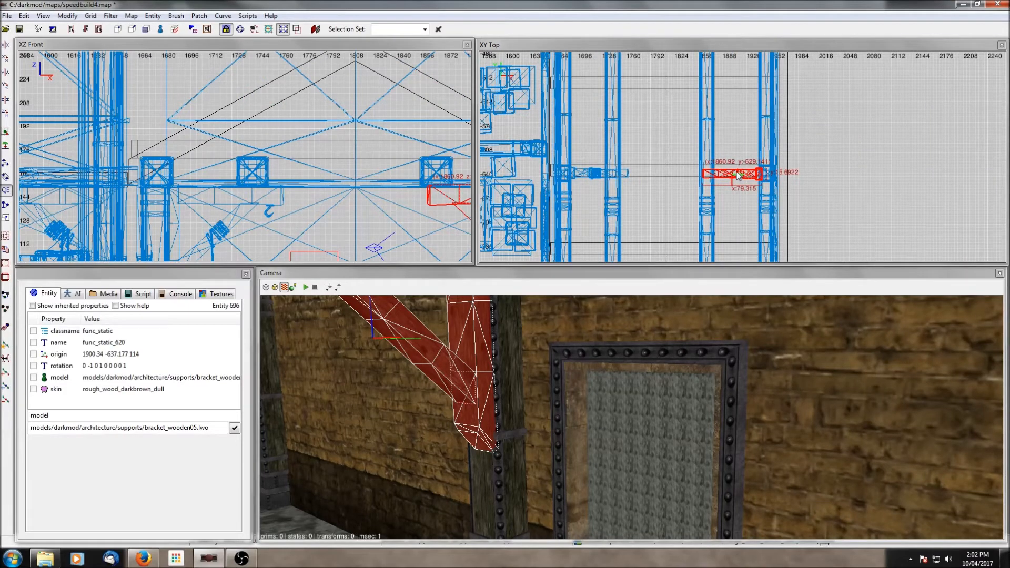
drag(737, 172, 738, 170)
key(Escape)
- Select another wooden bracket and reposition it along the wall in the top view
right_click(614, 349)
right_click(614, 349)
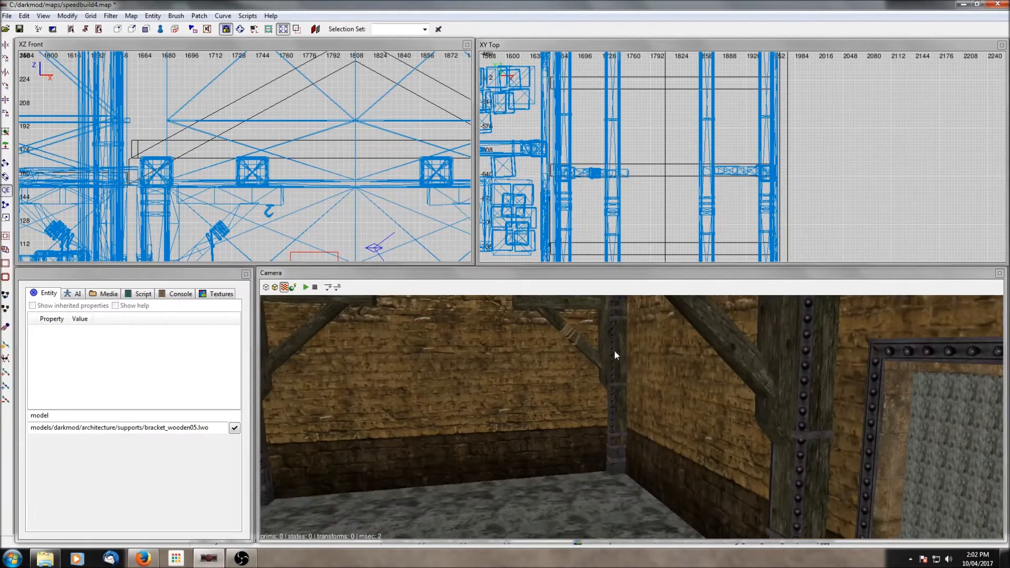
shift+click(607, 353)
right_drag(735, 72, 732, 234)
drag(747, 154, 747, 152)
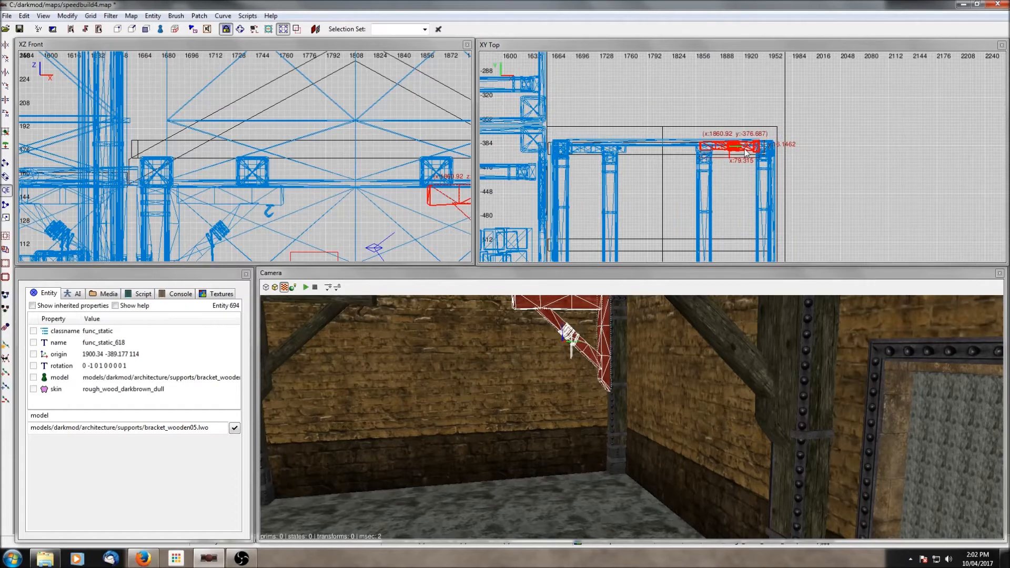
key(Escape)
- Select a third wooden bracket, reposition it in the top view and duplicate it
right_click(602, 369)
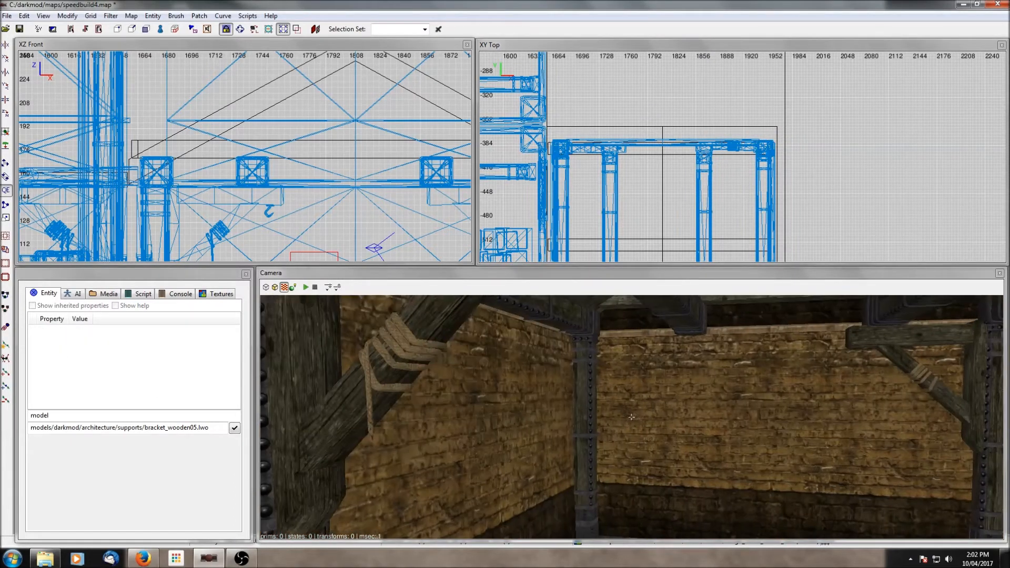
right_click(444, 385)
shift+click(377, 367)
scroll(750, 174, down, 3)
right_drag(752, 175, 739, 38)
scroll(750, 168, up, 2)
right_drag(753, 175, 751, 72)
scroll(753, 176, up, 3)
scroll(753, 176, down, 3)
right_drag(755, 176, 756, 125)
key(space)
mouse_move(730, 84)
mouse_down()
mouse_move(731, 235)
mouse_move(732, 83)
mouse_up()
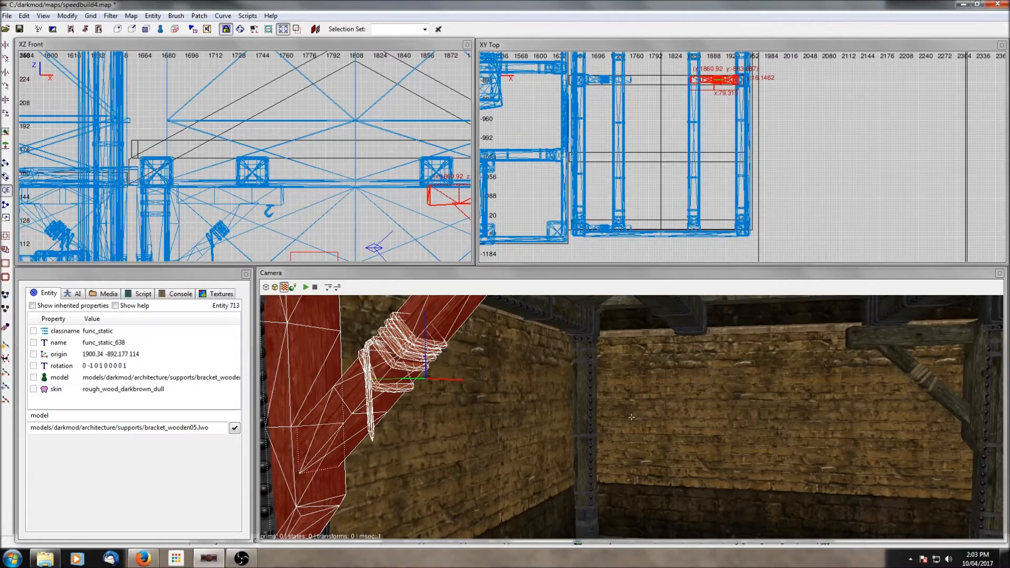
key(Escape)
right_click(734, 385)
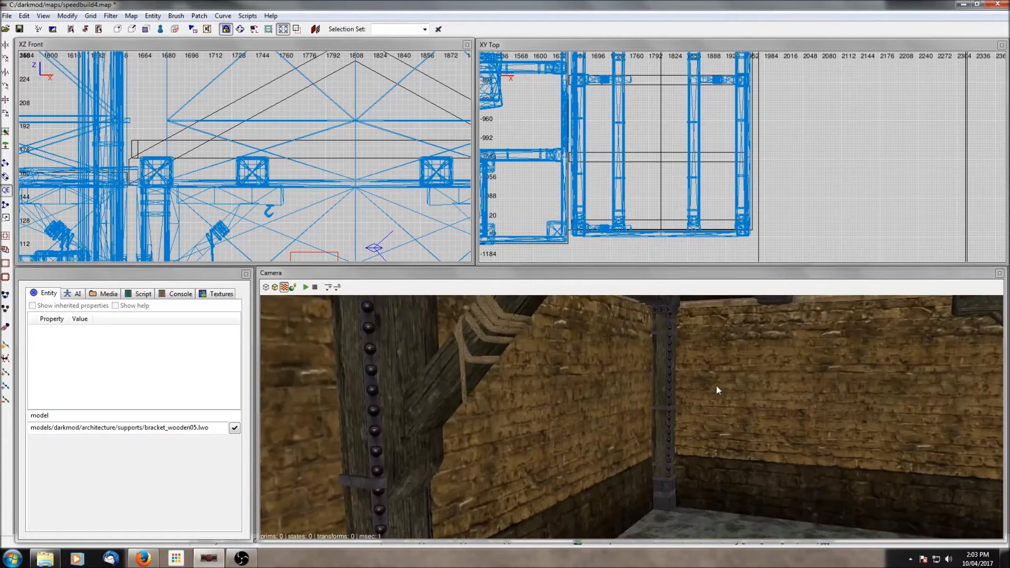
- Redo the last undone edits four times
click(24, 16)
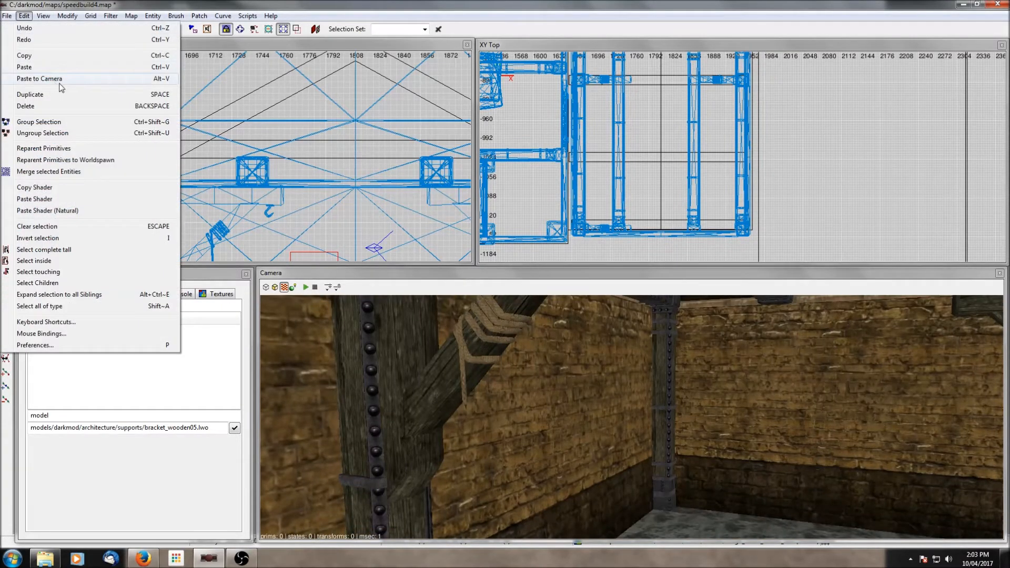
click(22, 41)
click(26, 16)
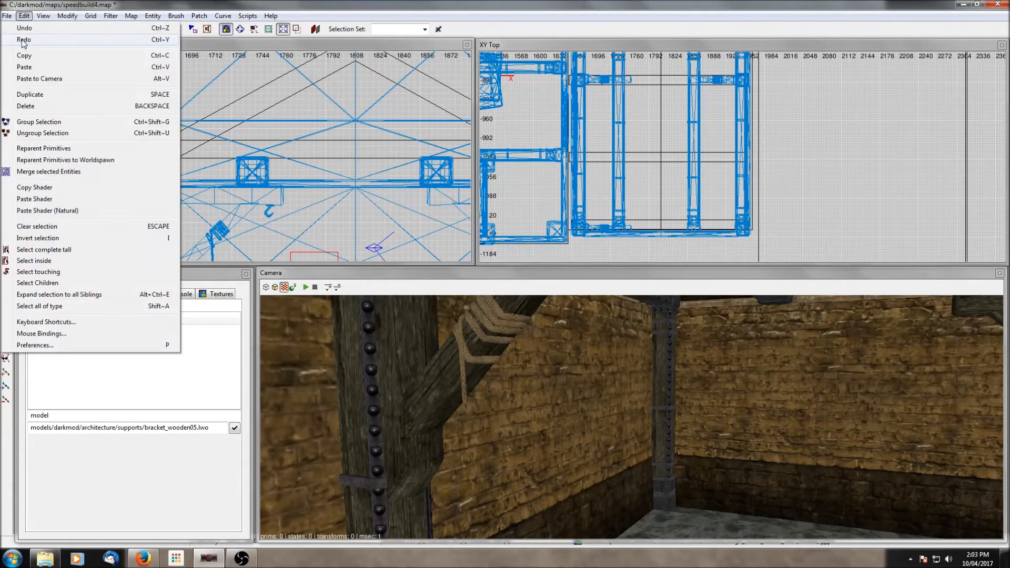
click(22, 40)
click(25, 16)
click(29, 36)
click(24, 16)
click(25, 39)
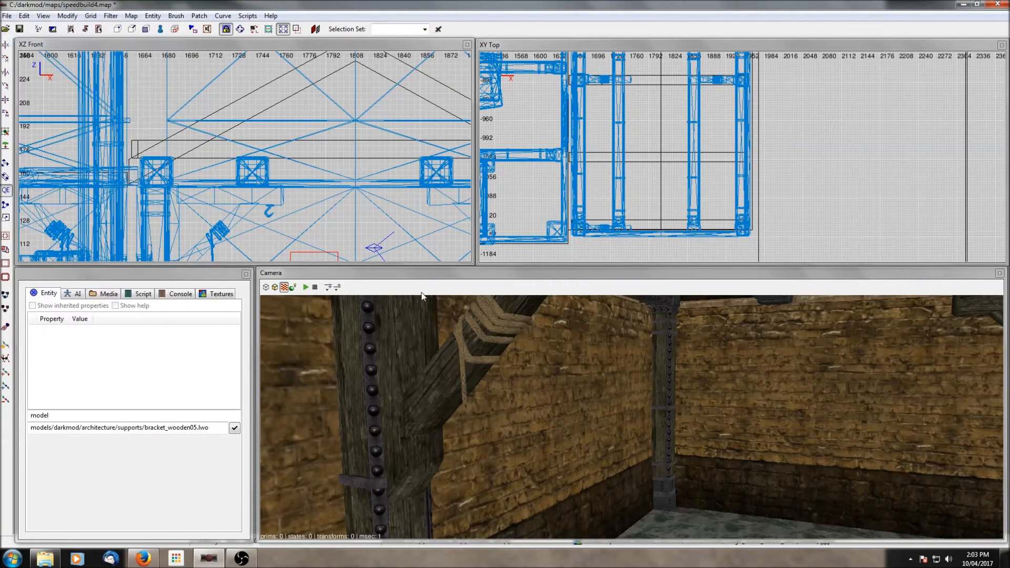
- Place a copy of the wooden bracket on the opposite wall of the room
shift+click(468, 355)
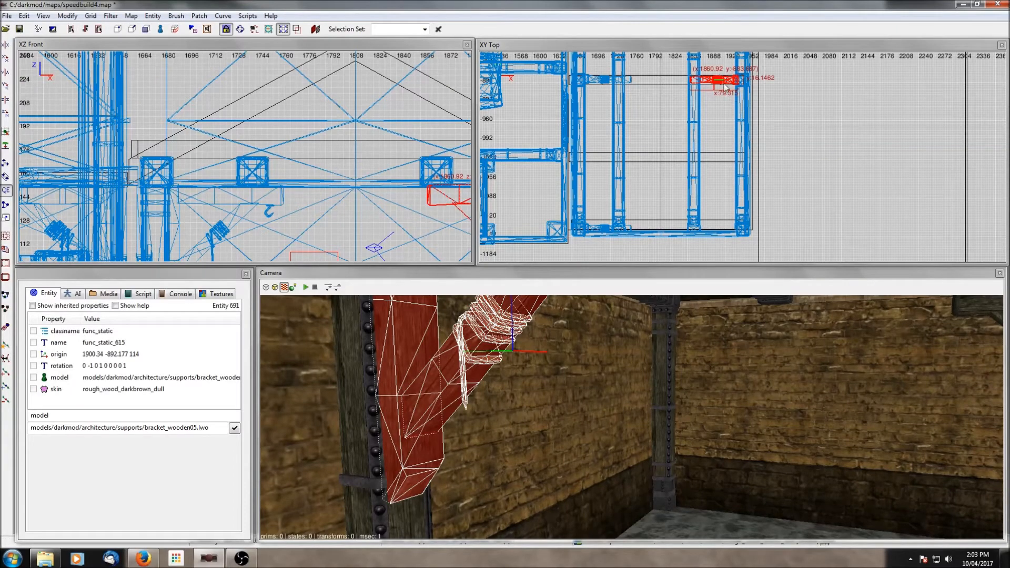
drag(723, 83, 725, 230)
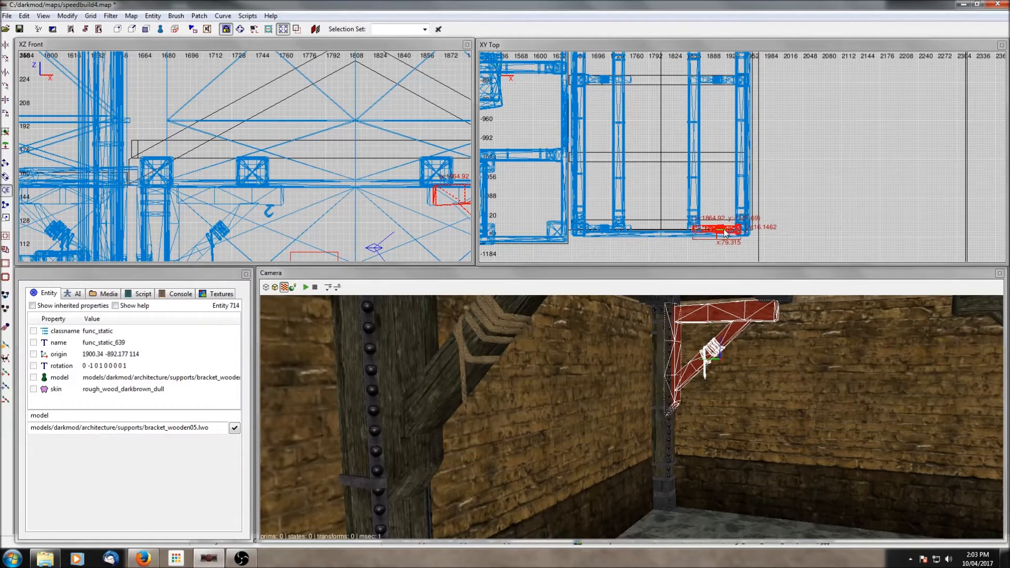
key(Escape)
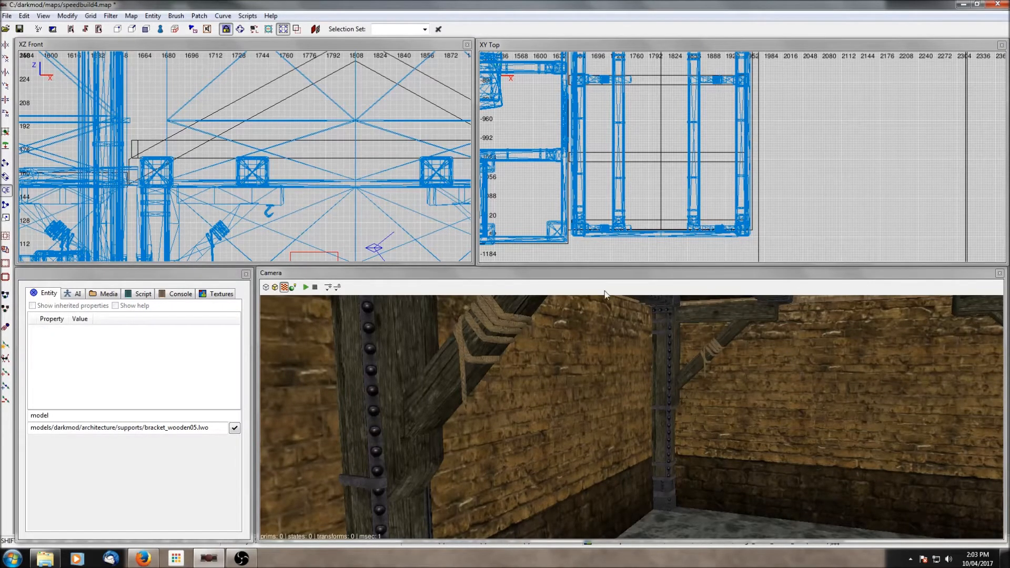
- Save the map
shift+click(479, 346)
key(Escape)
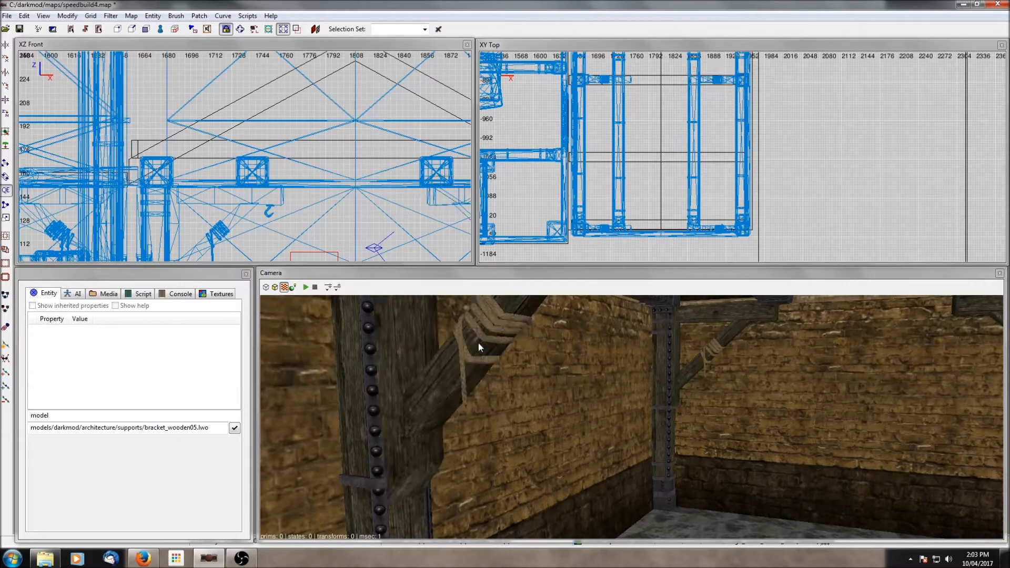
shift+click(478, 343)
key(Escape)
right_click(479, 344)
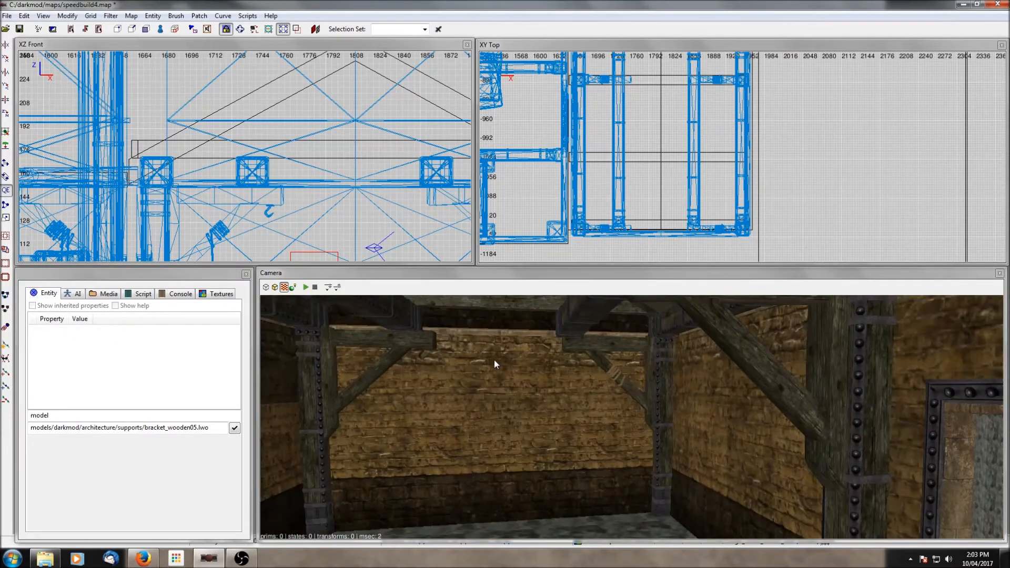
right_click(490, 362)
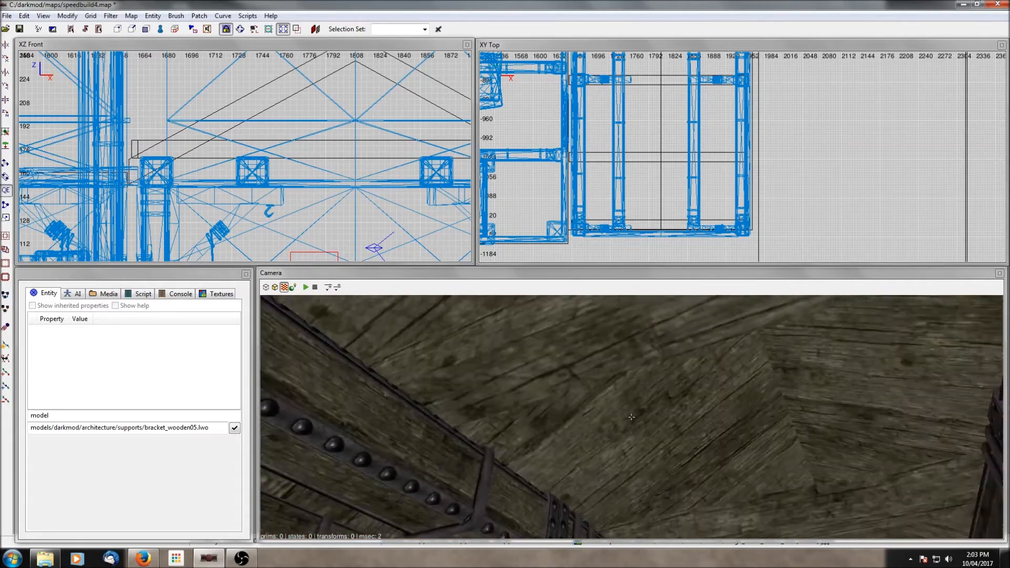
right_click(511, 374)
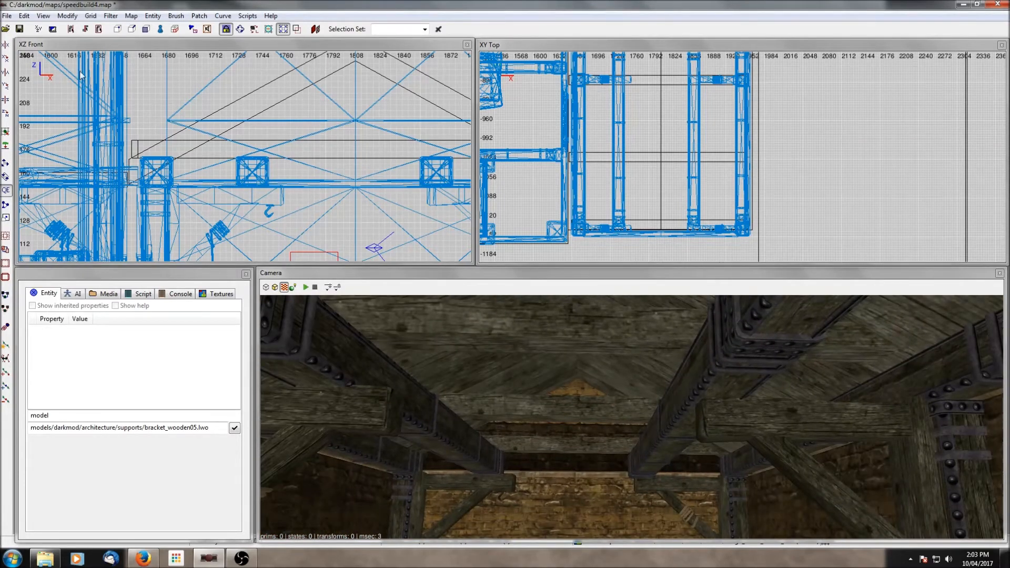
click(20, 30)
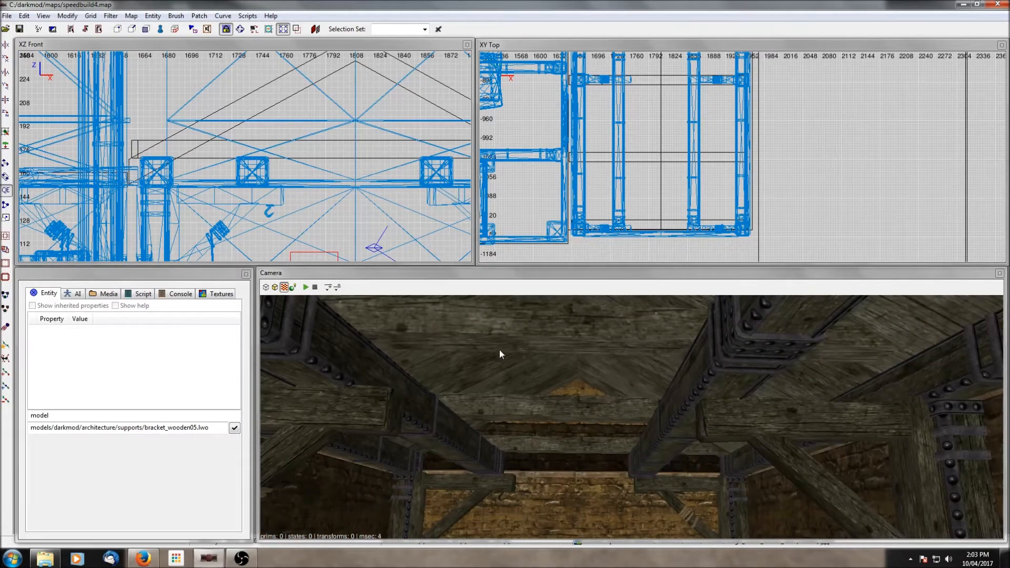
right_click(482, 381)
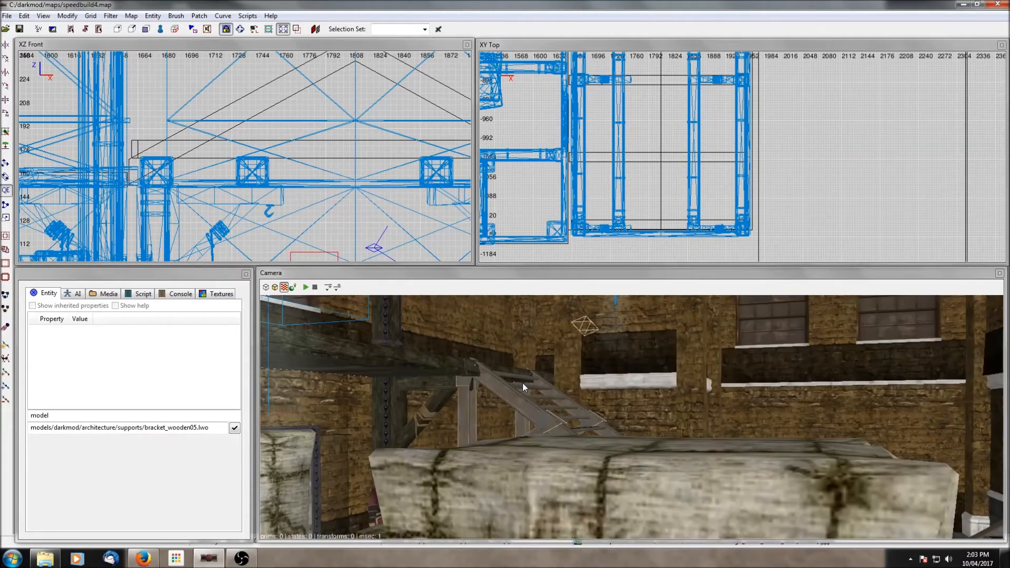
- Fly the camera into the wooden-walled room and look up at its ceiling
right_click(523, 383)
right_click(523, 383)
right_click(522, 383)
right_click(522, 383)
right_click(522, 383)
right_click(522, 383)
right_click(522, 383)
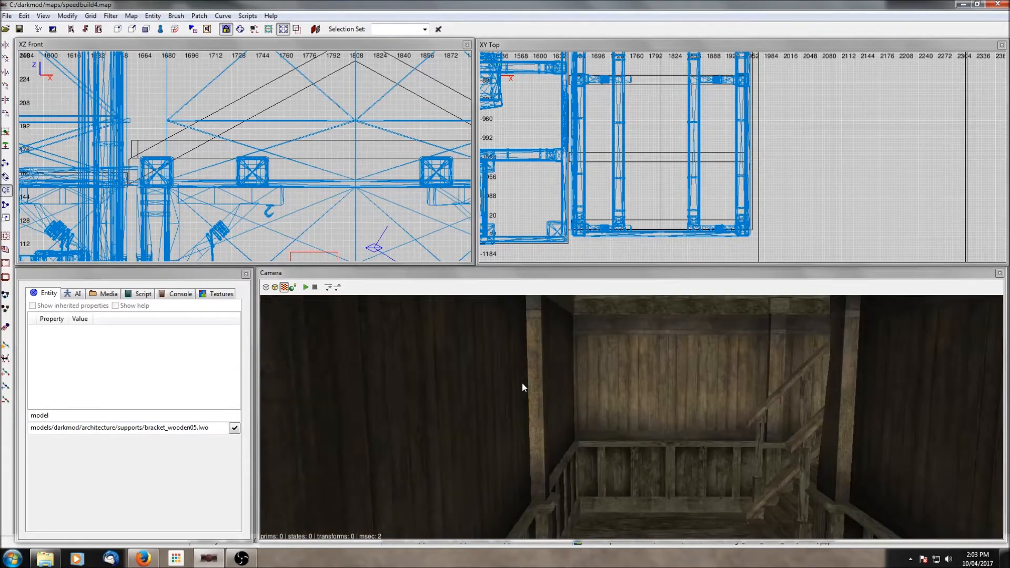
right_click(523, 383)
right_click(523, 383)
right_click(523, 383)
key(Up)
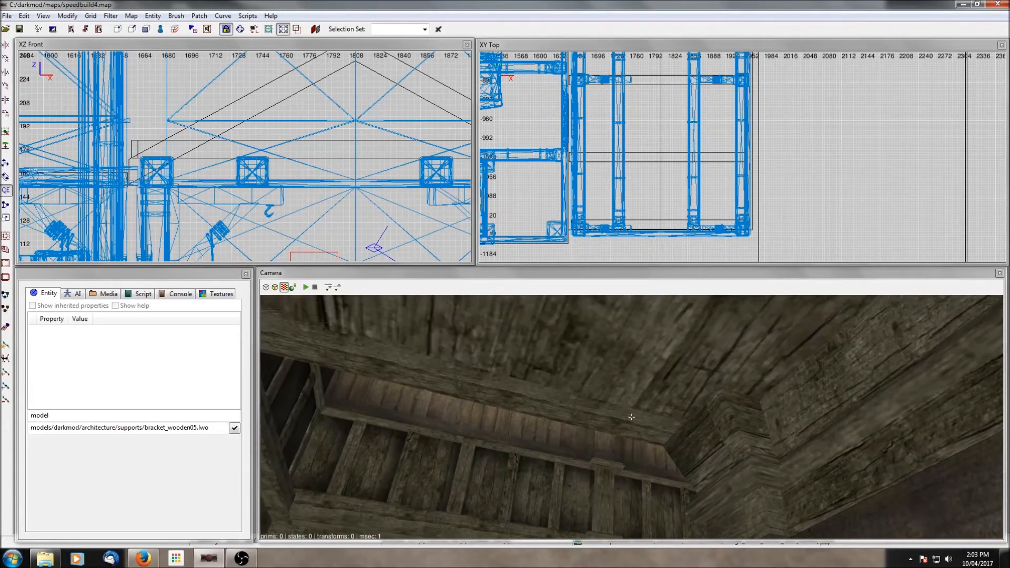
- Select the sloped ceiling beam brush and lower it slightly in the front view
shift+click(522, 387)
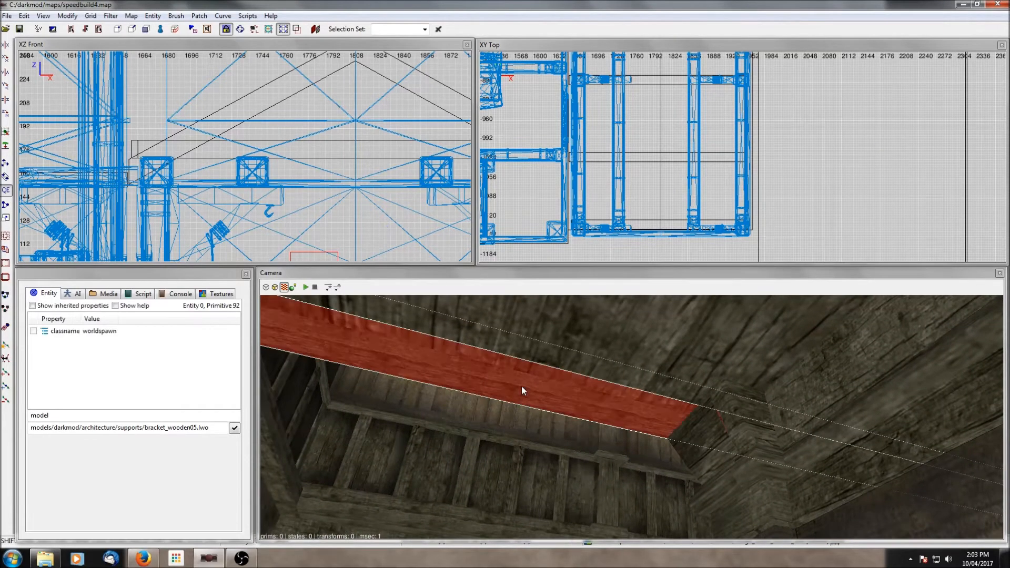
scroll(312, 200, down, 5)
scroll(313, 200, down, 3)
scroll(194, 181, up, 8)
scroll(156, 180, up, 4)
right_drag(156, 180, 312, 210)
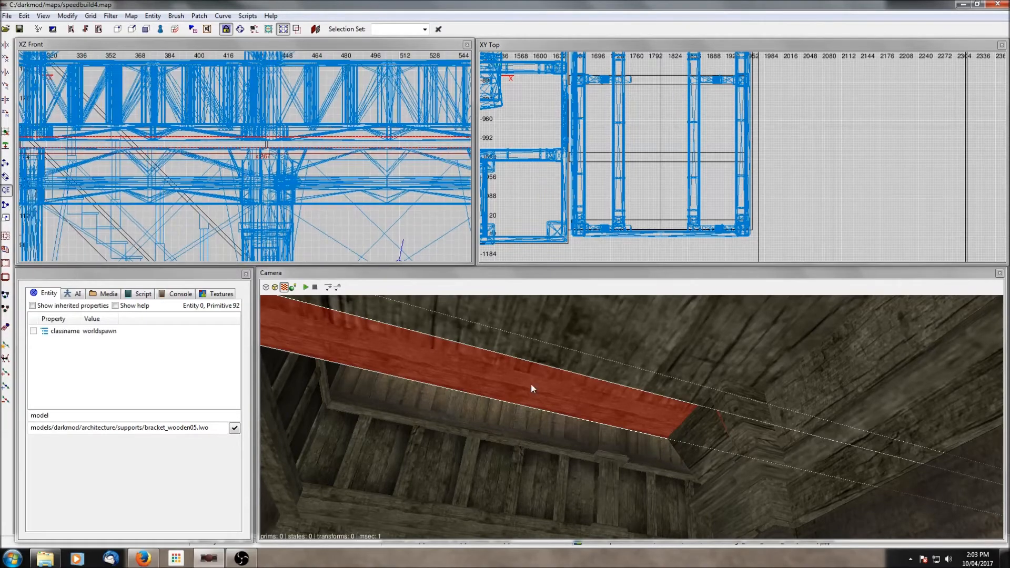
right_click(531, 385)
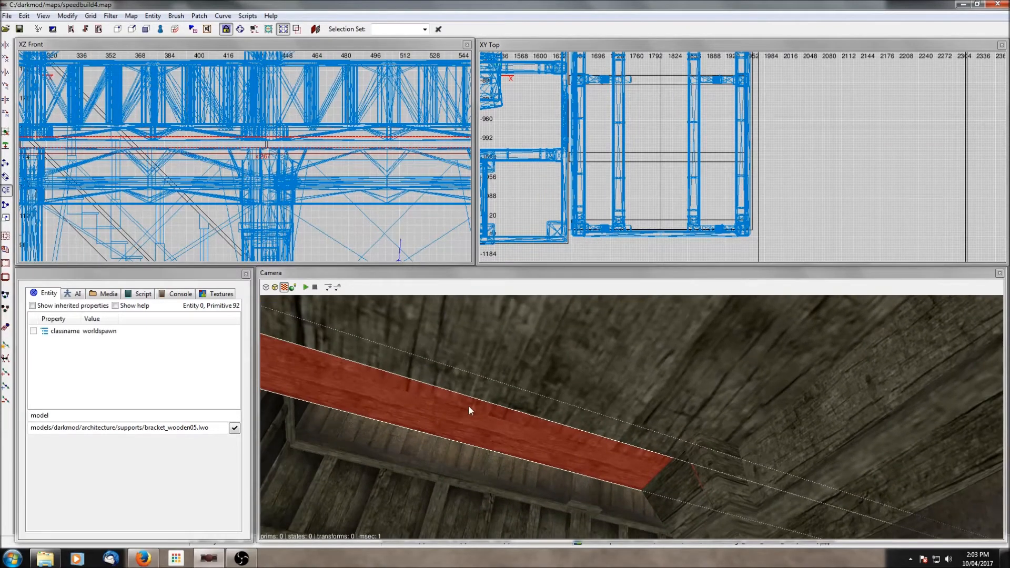
drag(287, 157, 288, 161)
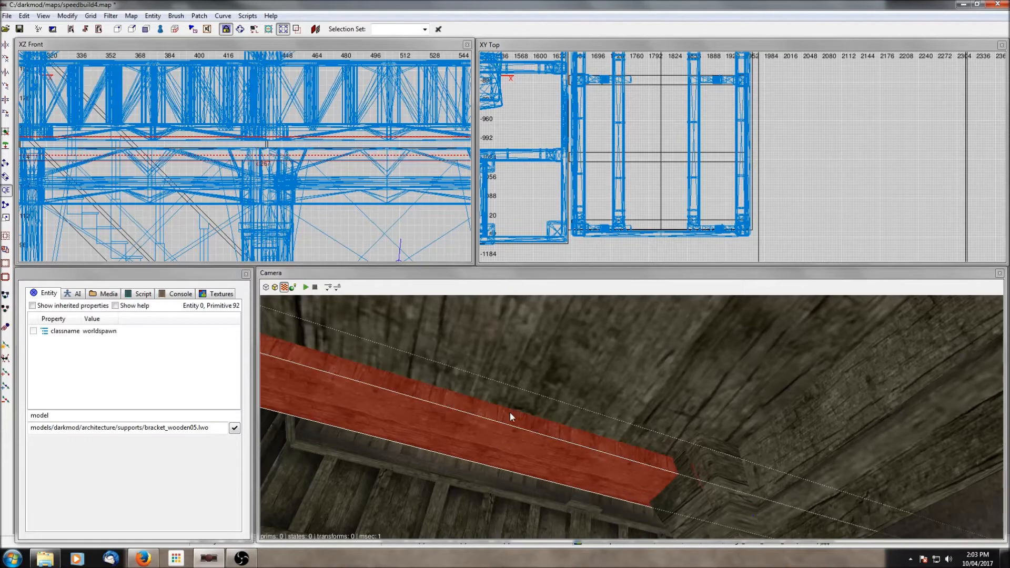
key(Escape)
- Select the horizontal ceiling beam and rotate its texture in the Surface Inspector
right_click(510, 412)
right_click(510, 413)
ctrl+shift+click(522, 403)
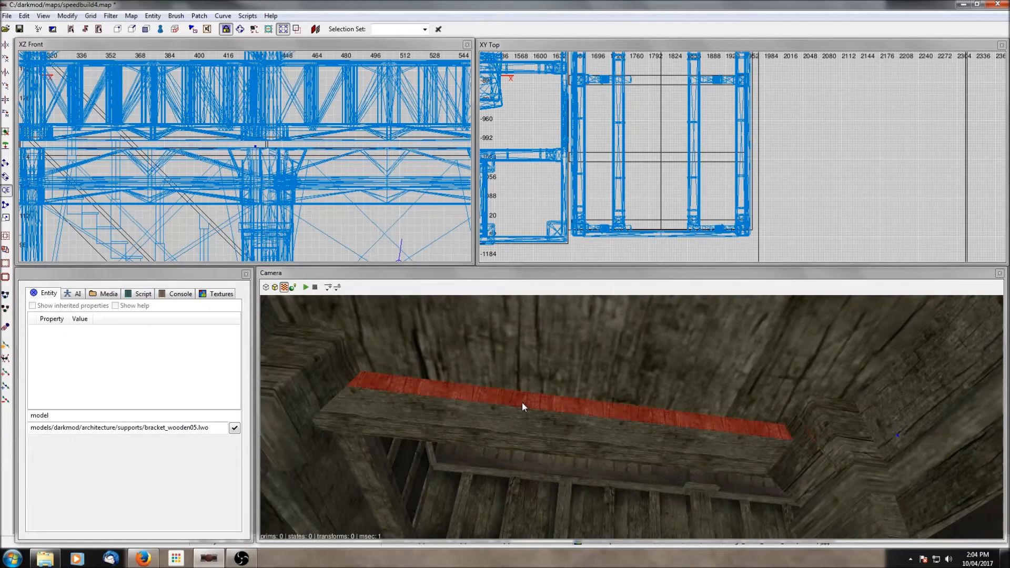
key(s)
click(370, 159)
click(371, 158)
key(Escape)
right_click(463, 358)
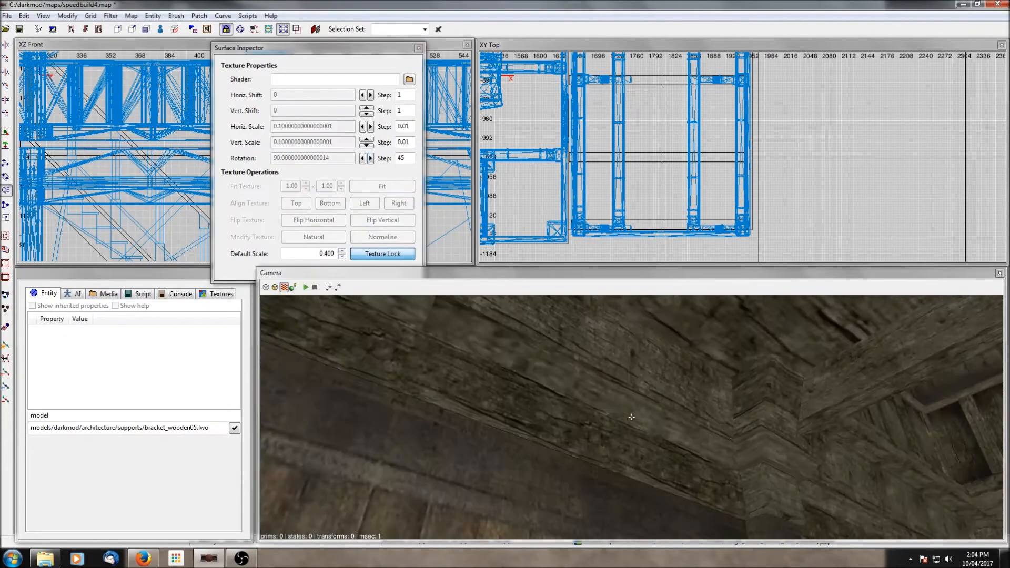
- Select a sloped ceiling beam on the other side and lower it slightly in the front view
right_click(631, 417)
scroll(555, 412, up, 5)
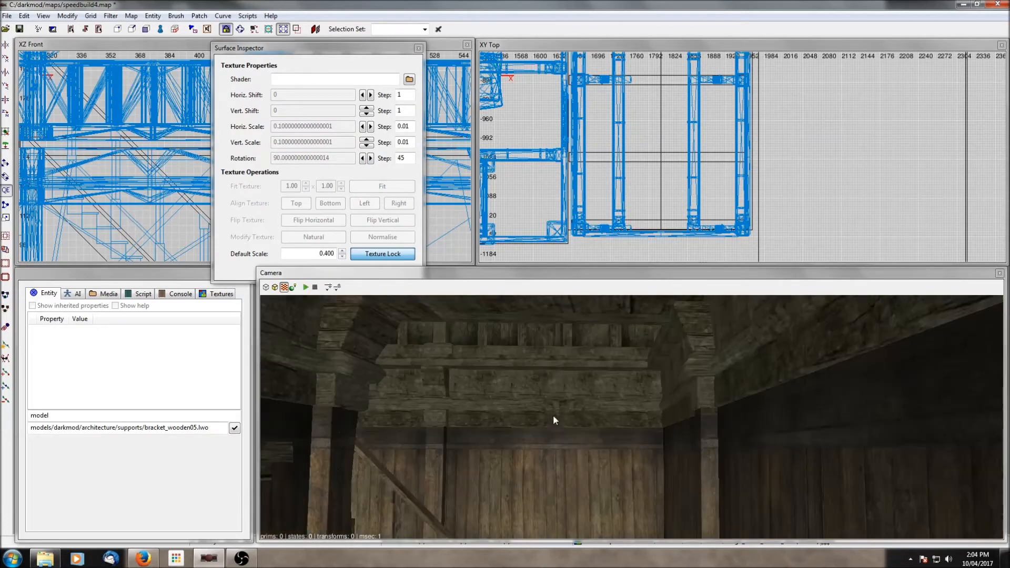
scroll(554, 415, up, 6)
right_click(554, 414)
right_click(621, 463)
ctrl+shift+click(621, 462)
key(Escape)
ctrl+shift+click(662, 474)
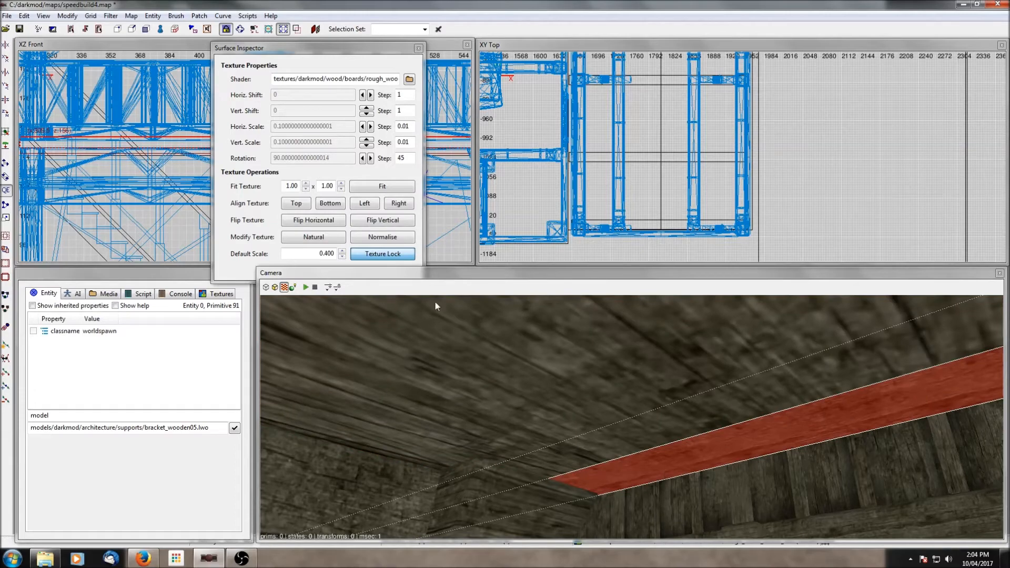
key(s)
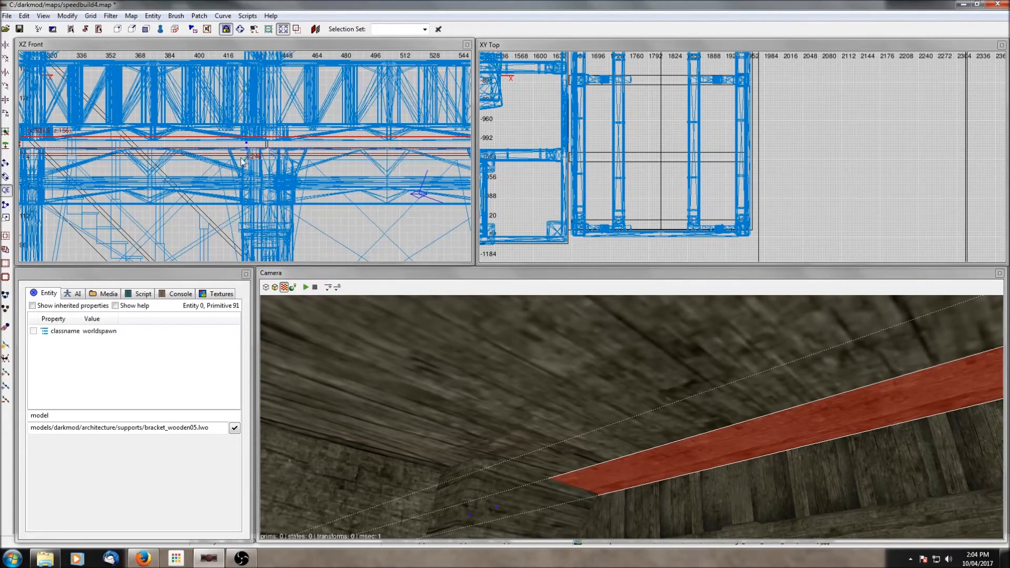
drag(241, 160, 241, 167)
key(Escape)
- Rotate the sloped beam's texture in the Surface Inspector, then close the inspector
ctrl+shift+click(635, 467)
key(s)
double_click(370, 159)
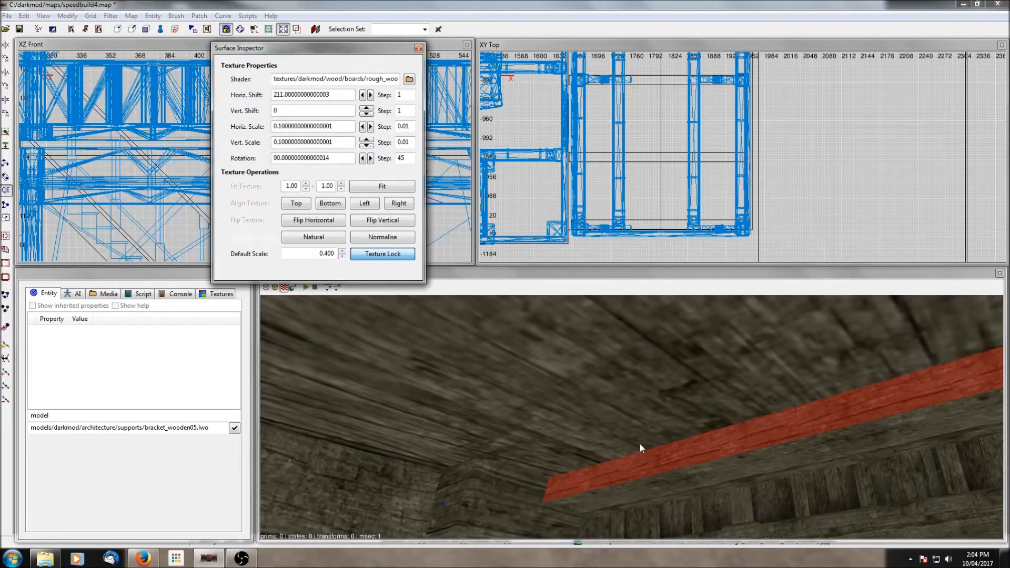
key(Escape)
right_click(577, 403)
right_click(633, 447)
right_click(633, 446)
click(419, 48)
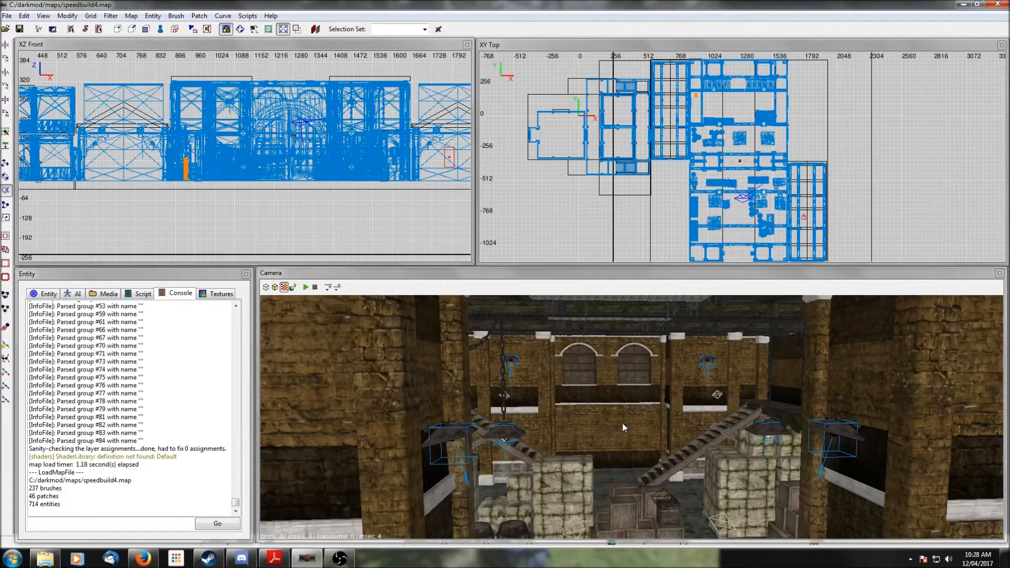
- Fly the camera through the warehouse to inspect the wall lamps around the doorway
right_click(623, 423)
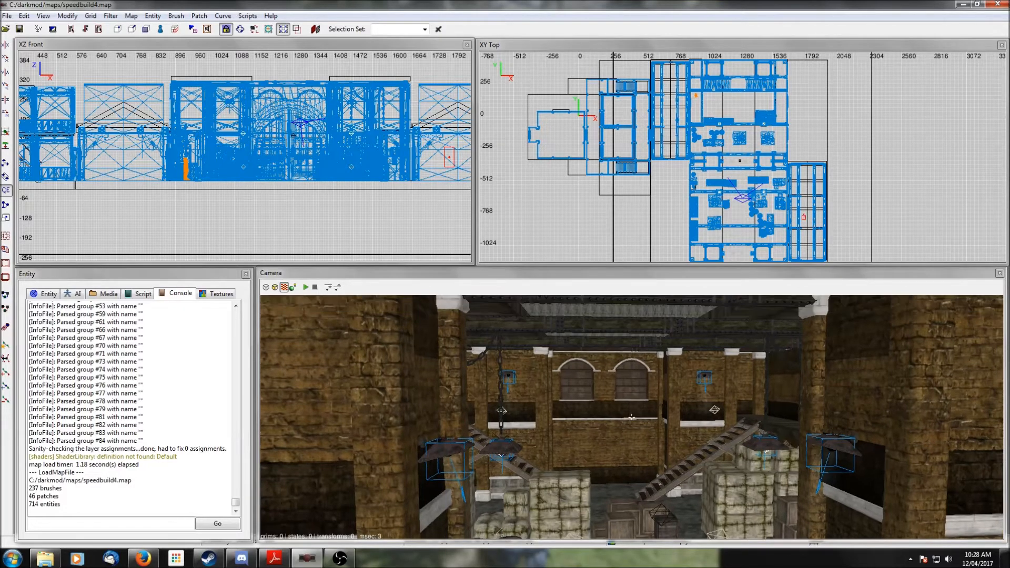
right_click(623, 423)
scroll(623, 423, up, 6)
right_click(623, 424)
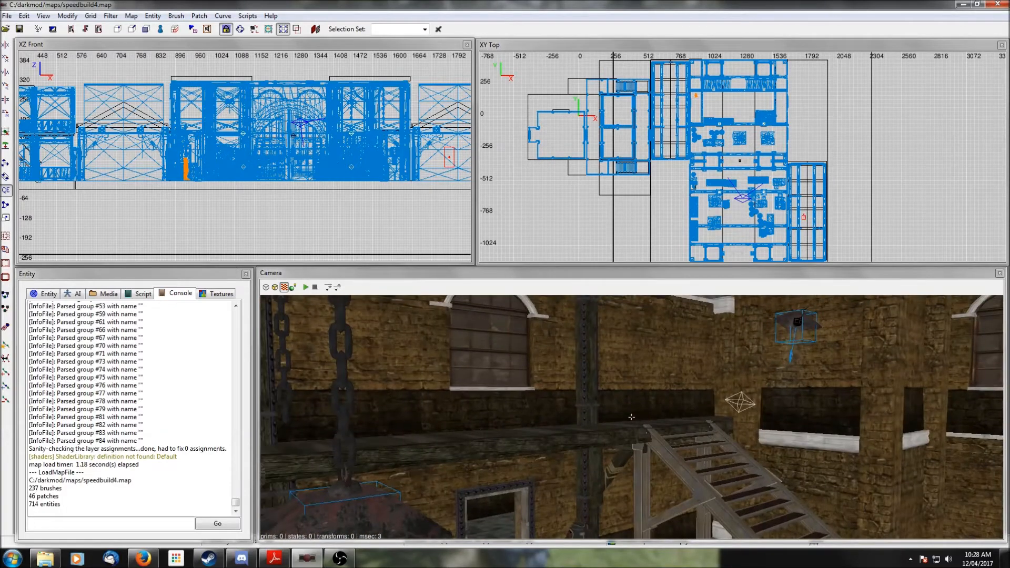
right_click(623, 423)
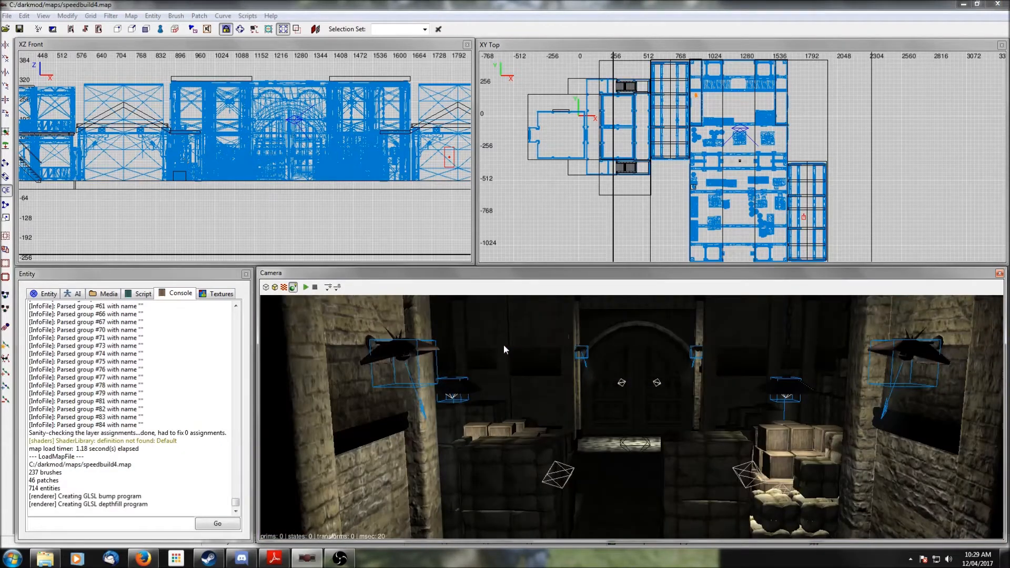
right_click(504, 346)
right_click(504, 345)
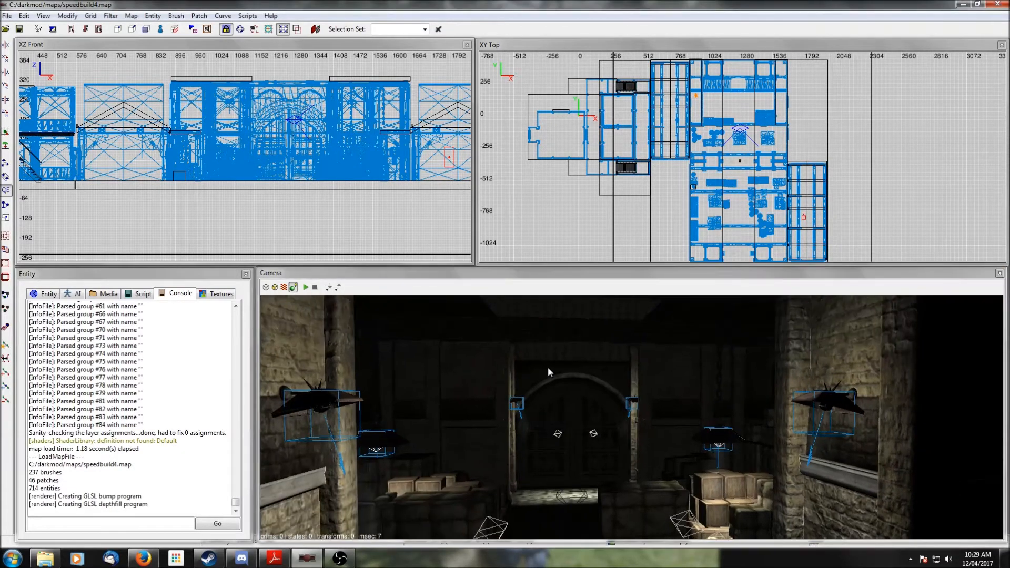
right_click(481, 394)
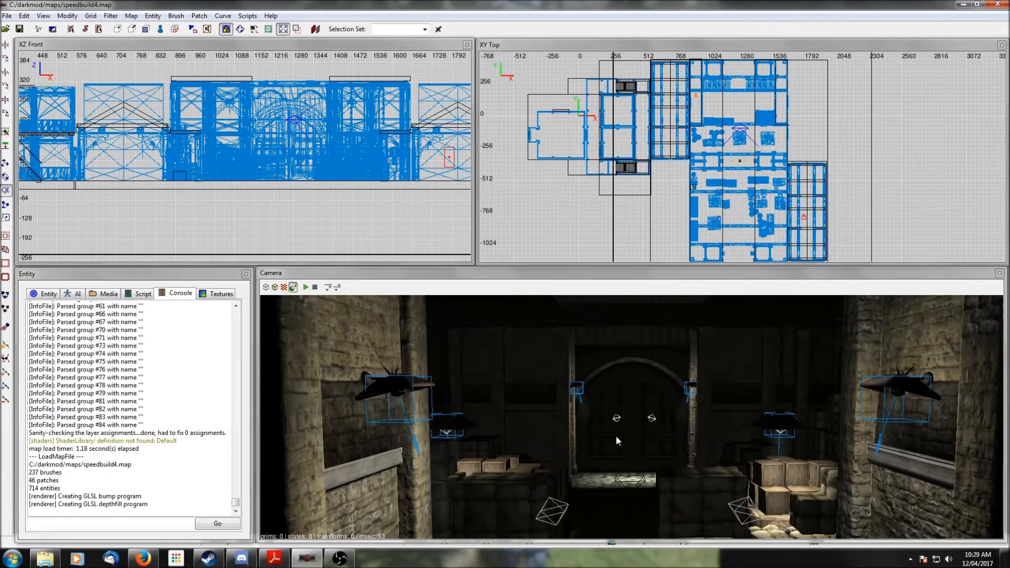
right_click(670, 431)
right_click(670, 431)
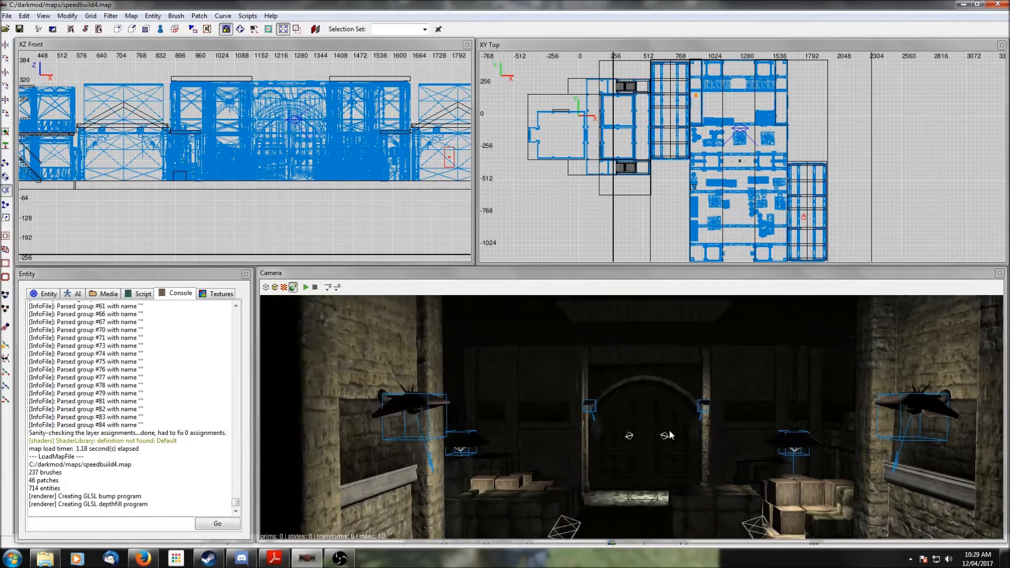
key(Up)
right_click(670, 431)
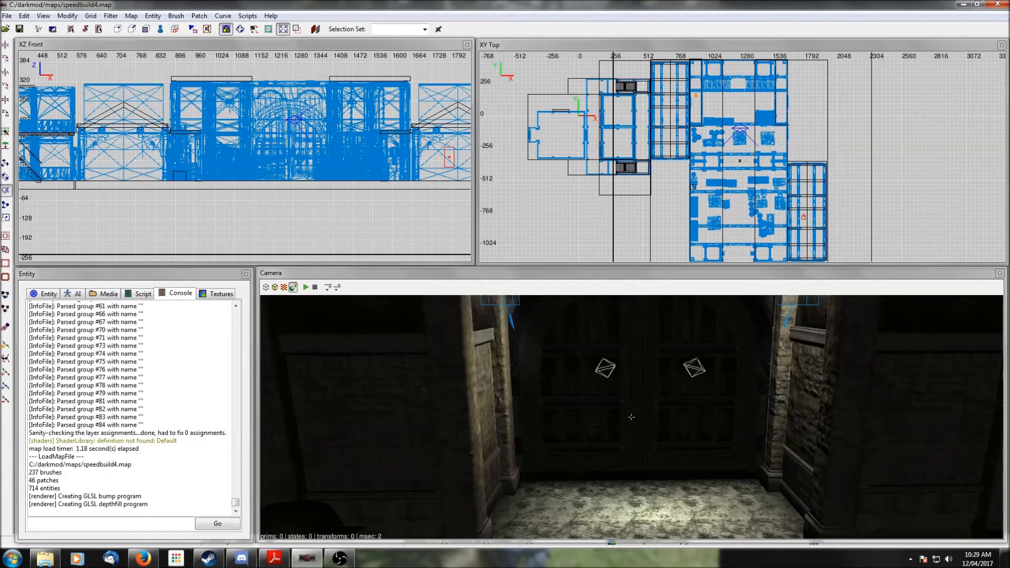
key(Up)
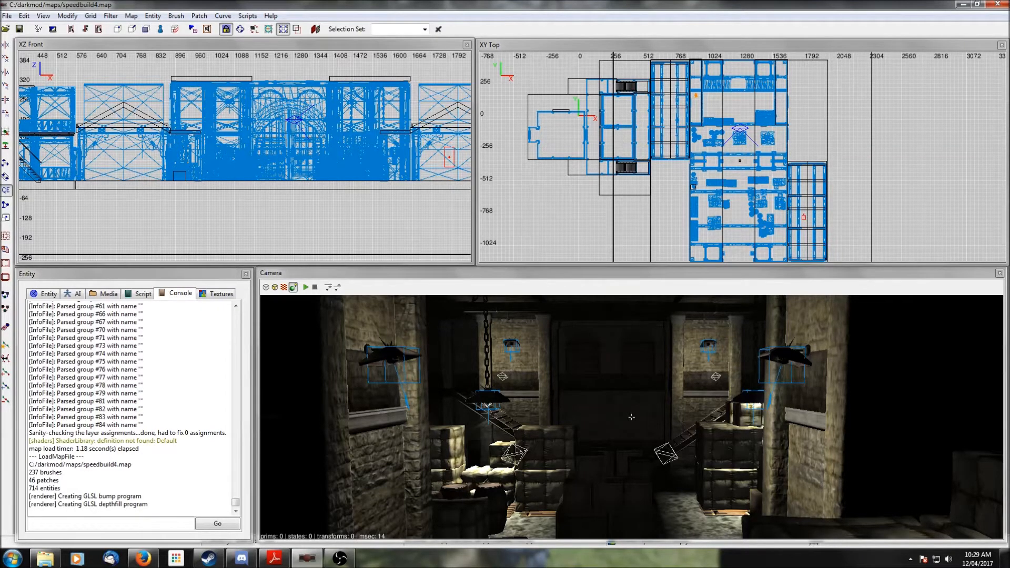
right_click(631, 417)
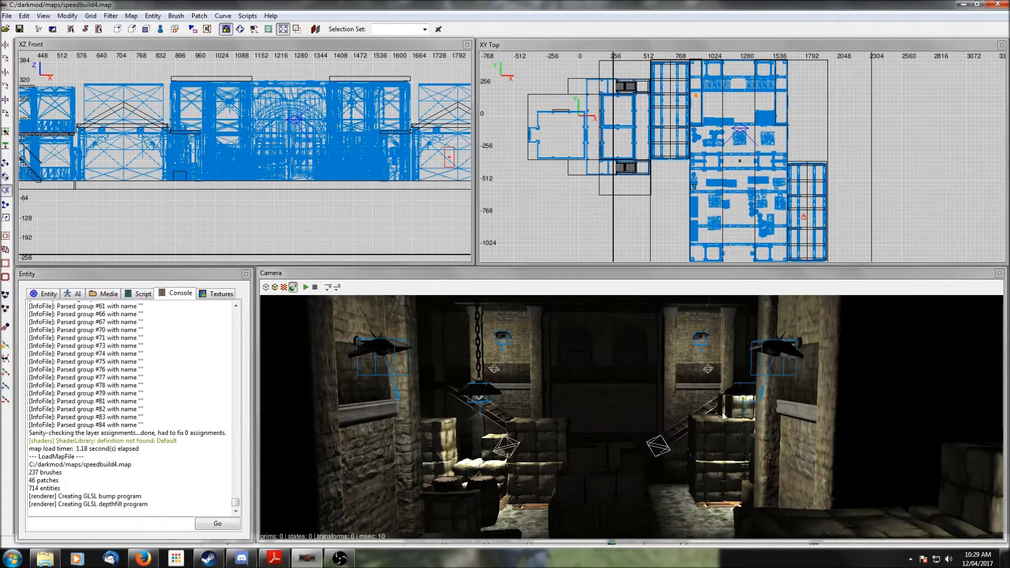
- Select a wall lamp, rotate it 180 degrees about the vertical axis, and move it in the top view
shift+click(768, 360)
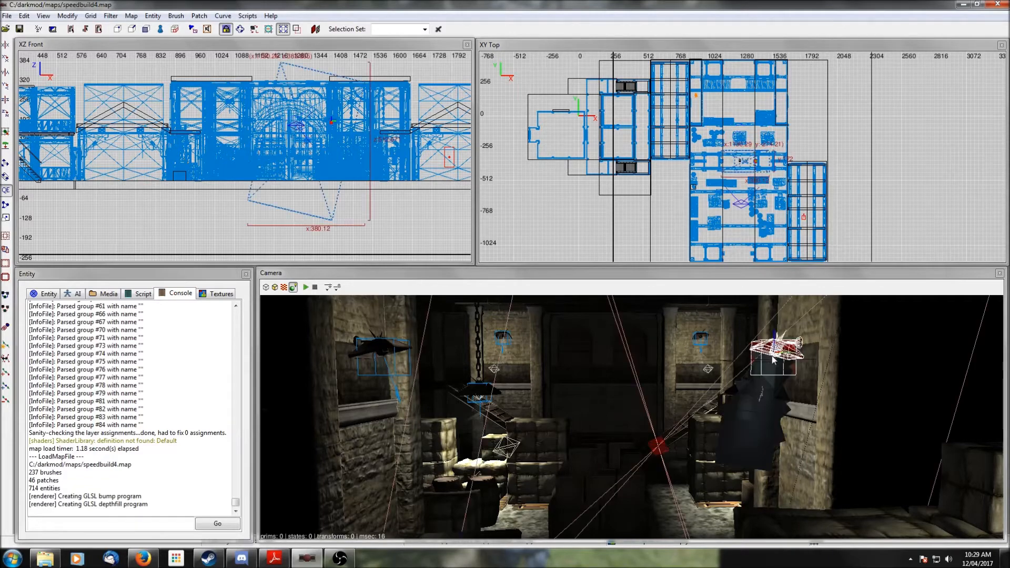
scroll(771, 136, up, 5)
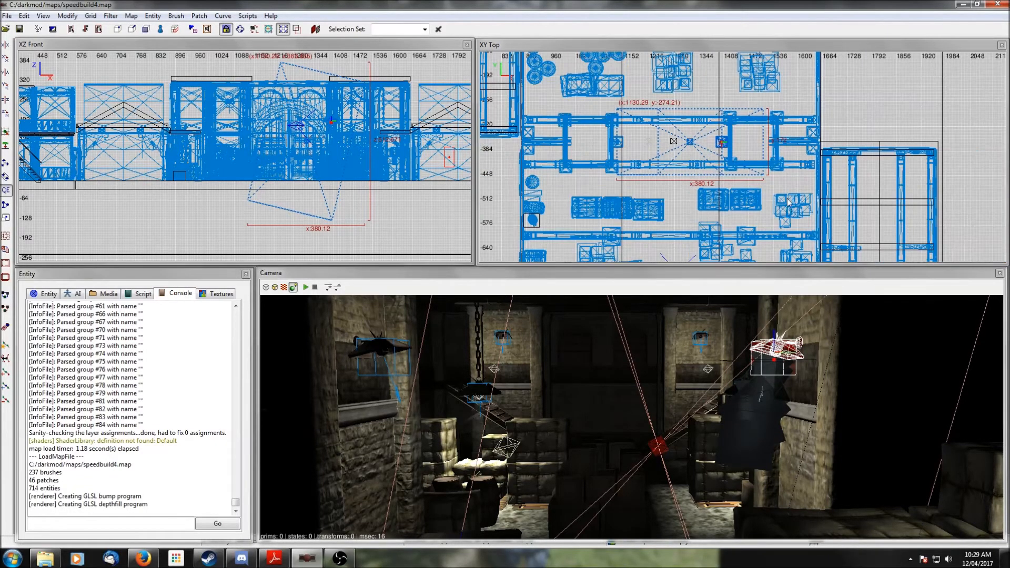
click(7, 112)
click(7, 112)
click(7, 112)
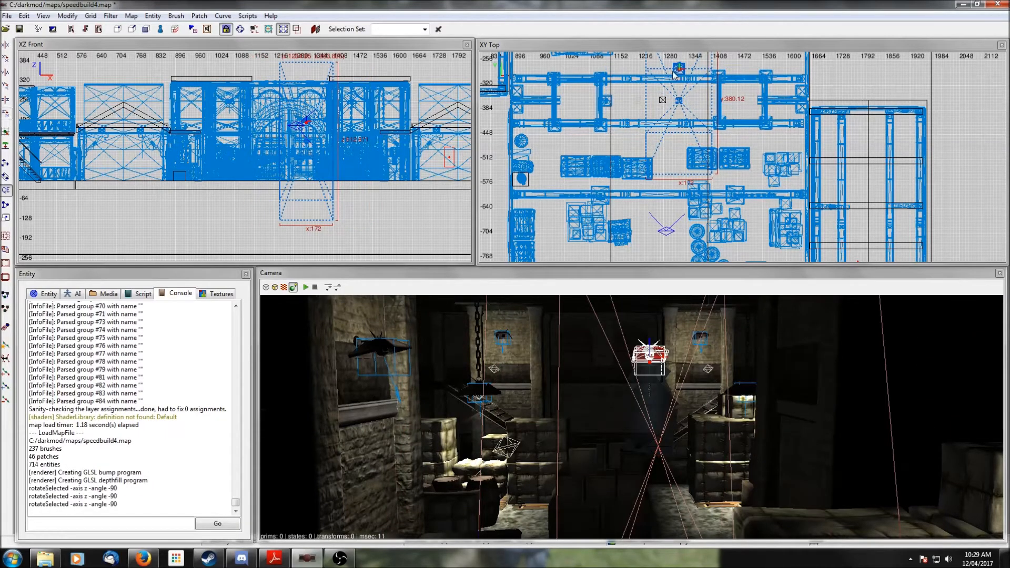
drag(684, 70, 746, 96)
- Switch the grid to 2 and nudge the rotated lamp against the wall in the top view
scroll(766, 139, up, 3)
right_click(875, 412)
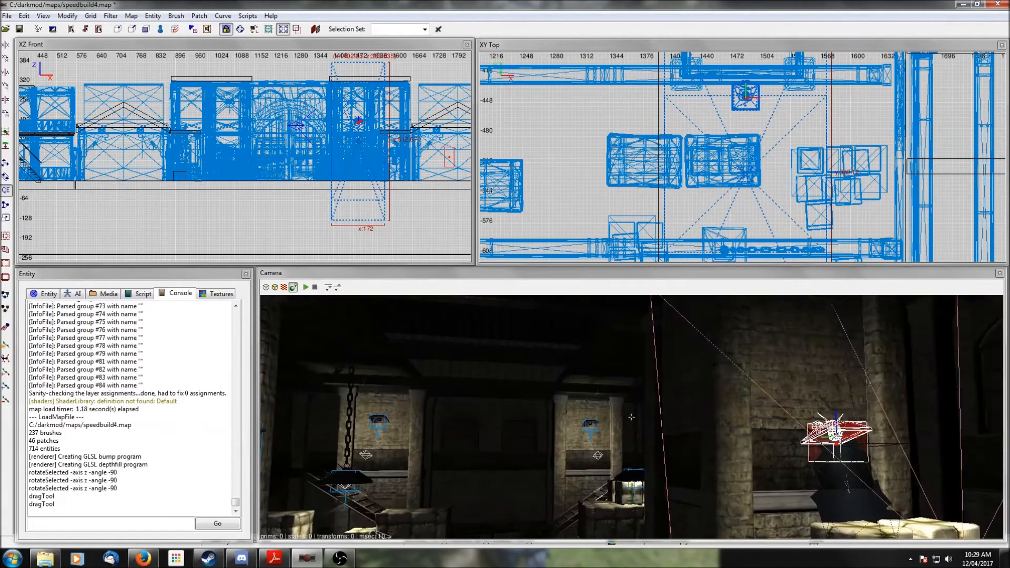
scroll(875, 412, up, 2)
right_click(875, 412)
drag(748, 102, 748, 96)
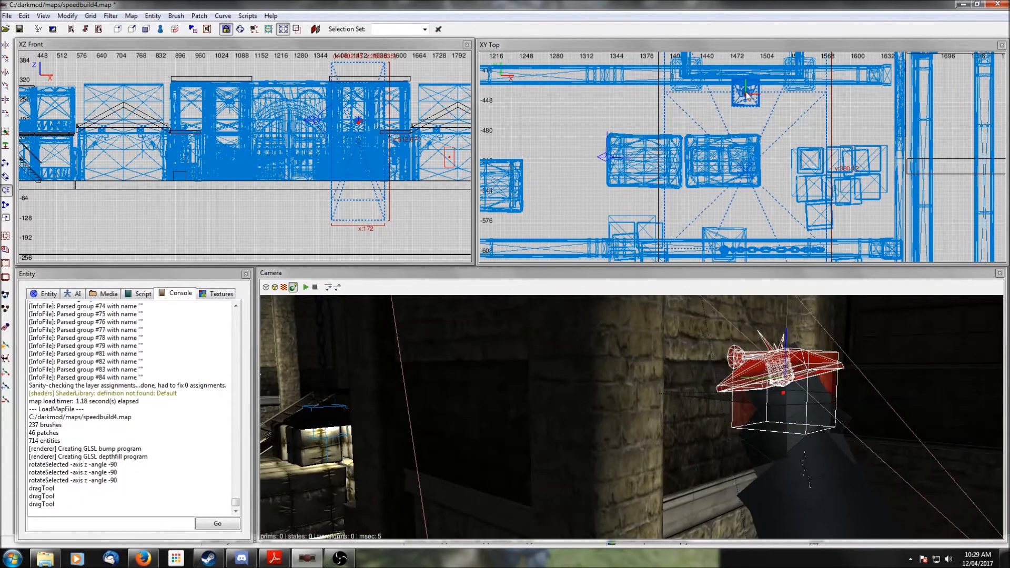
click(91, 16)
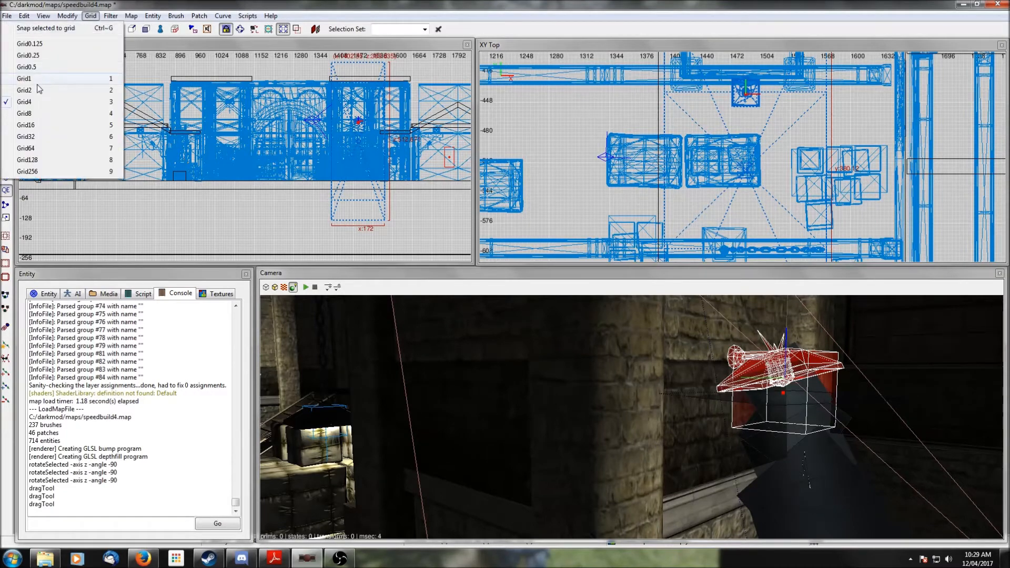
click(50, 90)
drag(743, 102, 743, 100)
key(Escape)
- Select another wall lamp, rotate it 90 degrees about the vertical axis, and move it toward a column
right_click(726, 343)
right_click(631, 417)
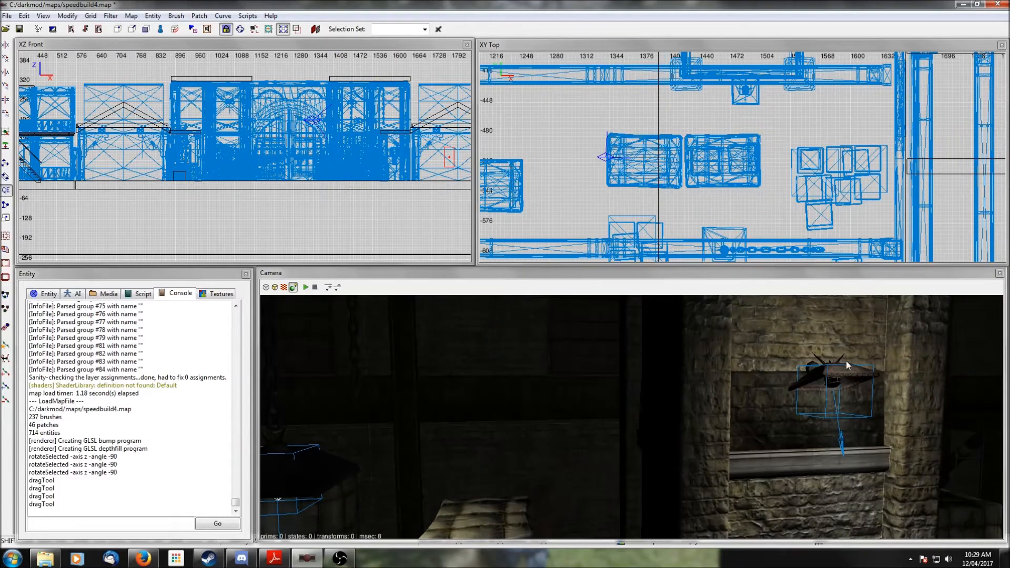
shift+click(838, 373)
scroll(739, 177, down, 5)
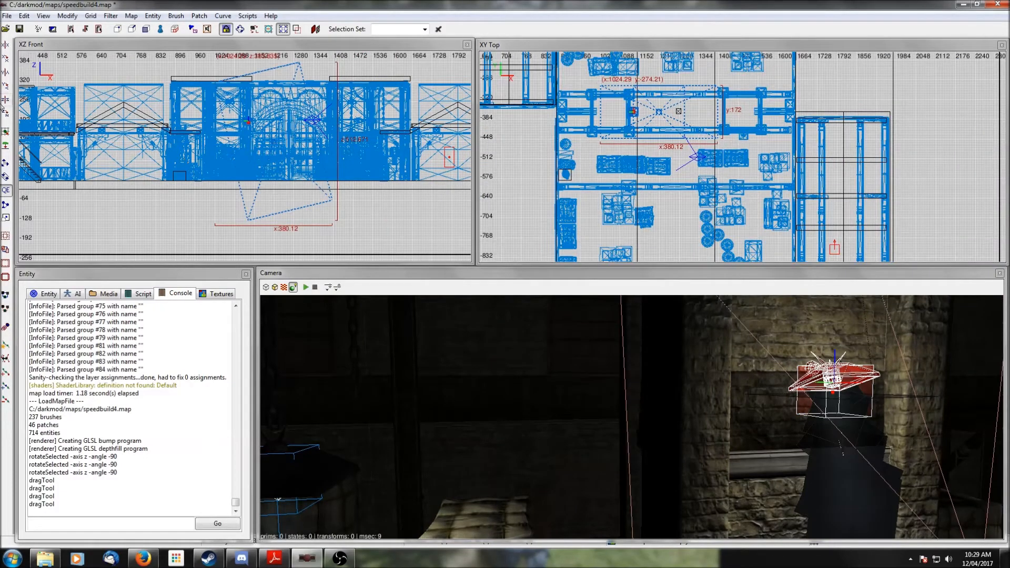
click(6, 114)
drag(659, 86, 612, 136)
- Fine-tune that lamp's position against the column in the top view
scroll(612, 136, up, 3)
right_drag(645, 143, 813, 144)
scroll(645, 144, up, 3)
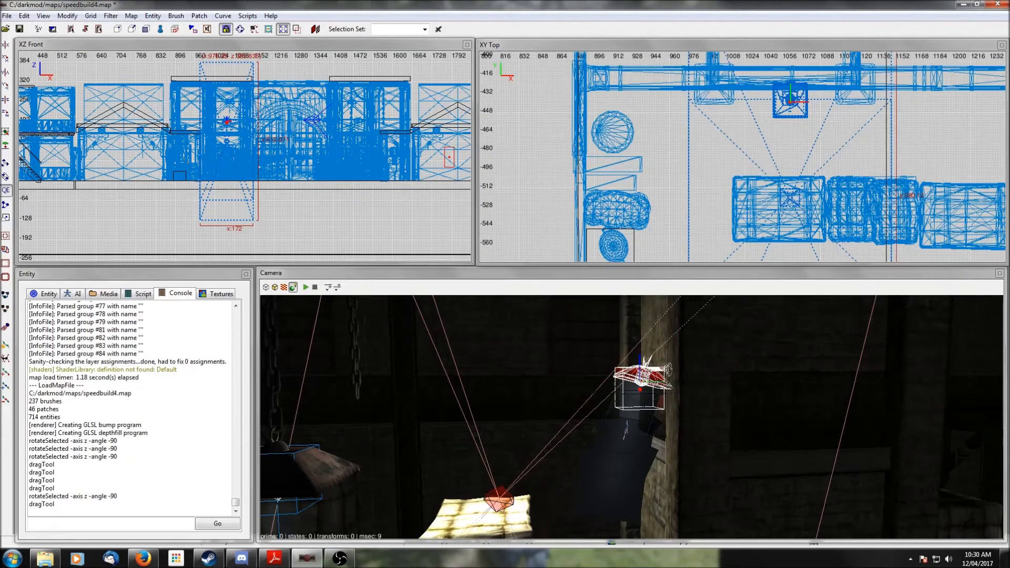
right_drag(719, 142, 658, 186)
right_click(675, 333)
scroll(631, 417, up, 2)
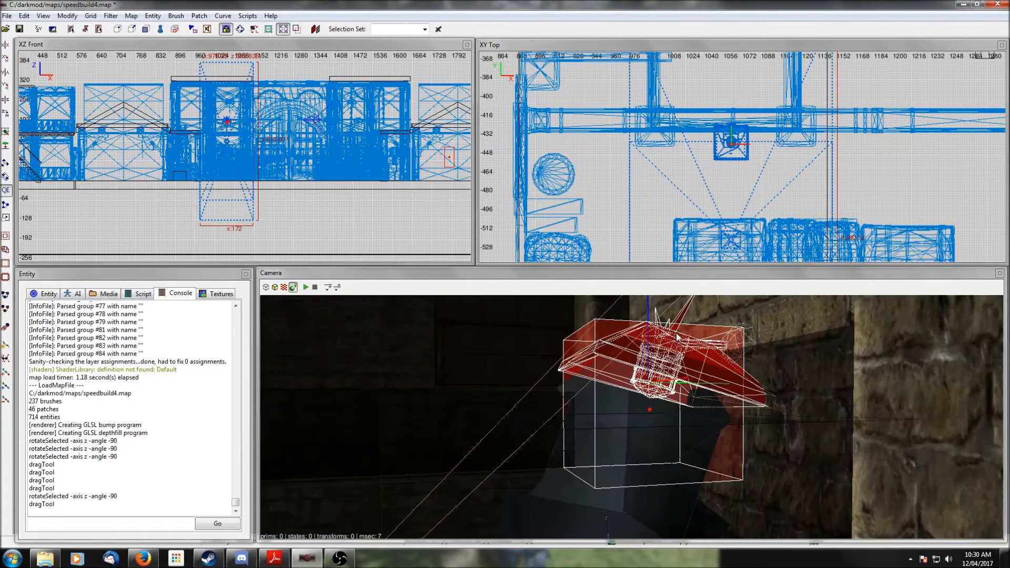
scroll(631, 417, down, 1)
right_click(677, 333)
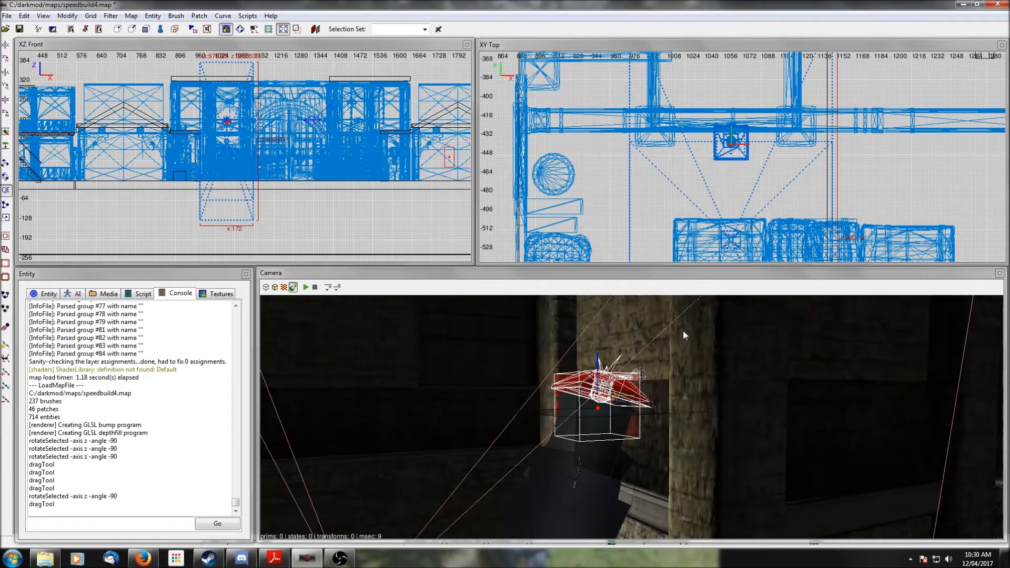
drag(734, 139, 733, 143)
scroll(811, 175, down, 3)
right_drag(811, 175, 671, 160)
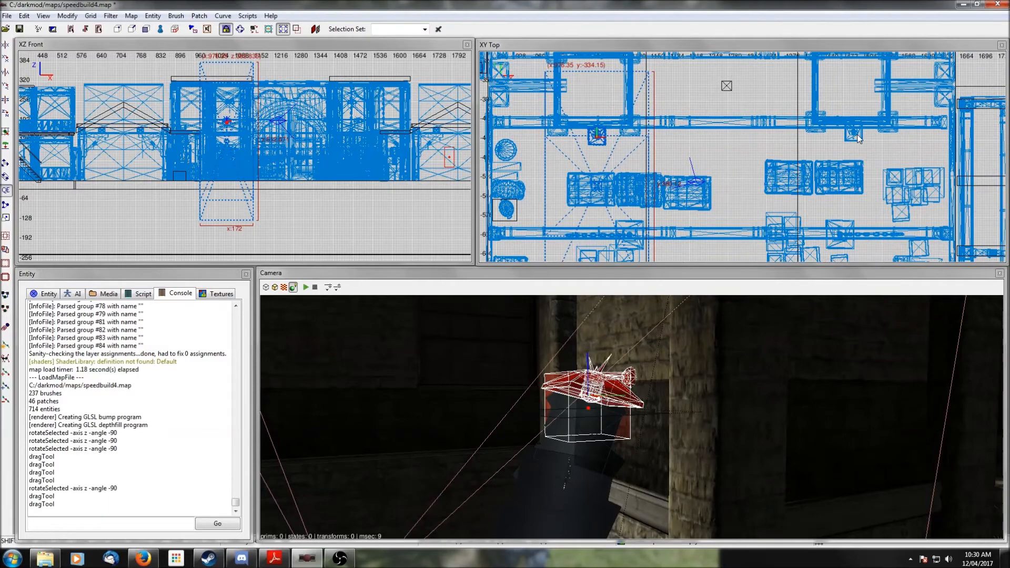
- Duplicate a lamp, rotate the copy 180 degrees, and place it on the opposite column
shift+click(853, 132)
scroll(684, 99, down, 2)
key(space)
click(5, 113)
click(6, 113)
right_drag(630, 94, 636, 136)
drag(658, 253, 657, 141)
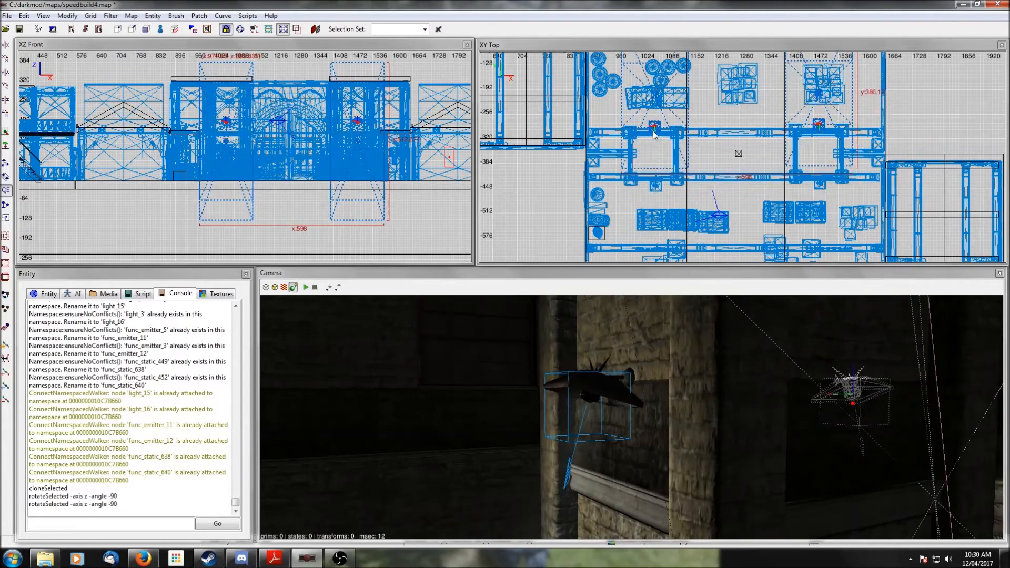
scroll(658, 140, up, 6)
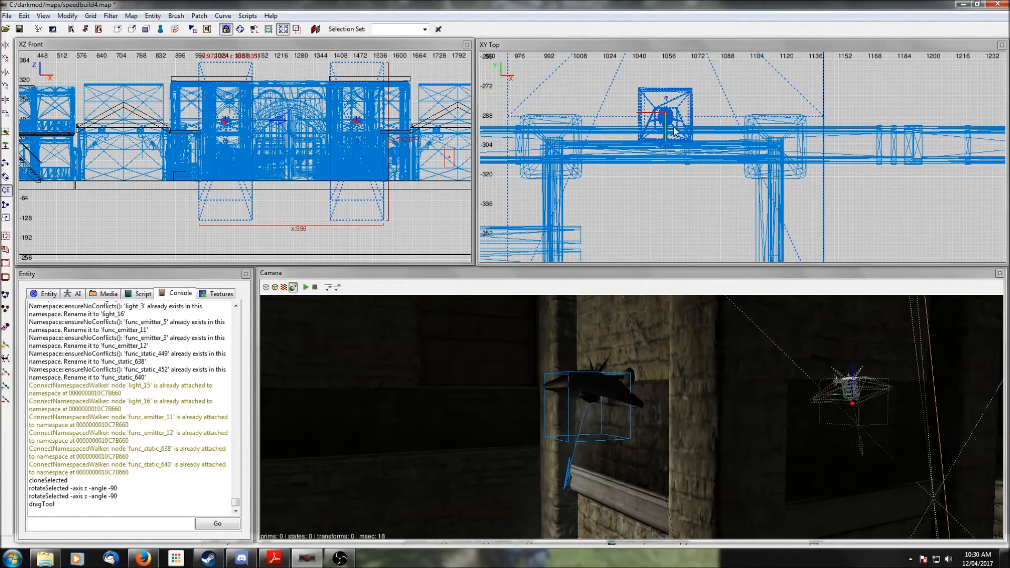
drag(676, 131, 669, 124)
- Nudge the copied lamp closer to its column in the top view, checking it in the camera
right_click(784, 411)
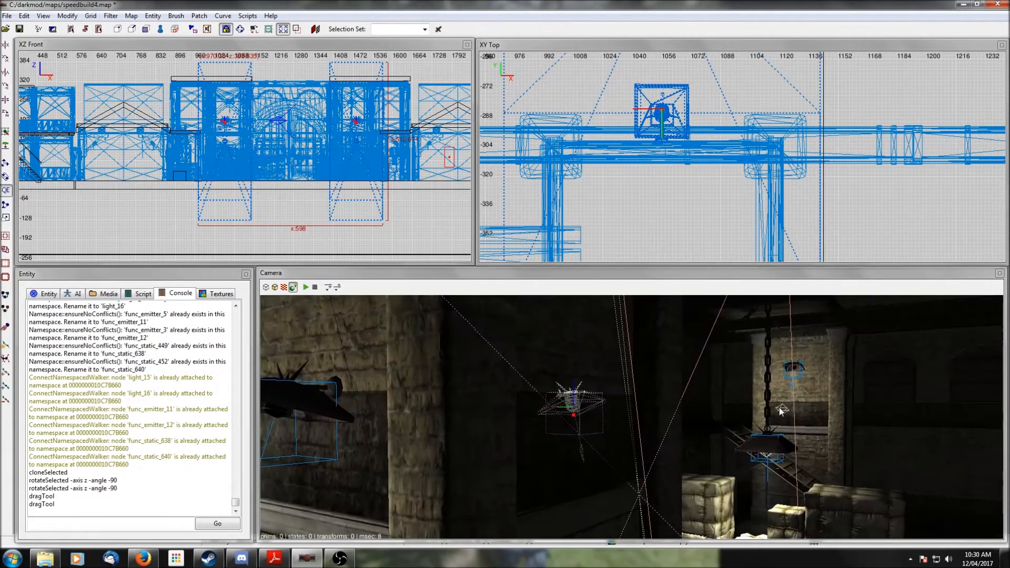
right_click(776, 406)
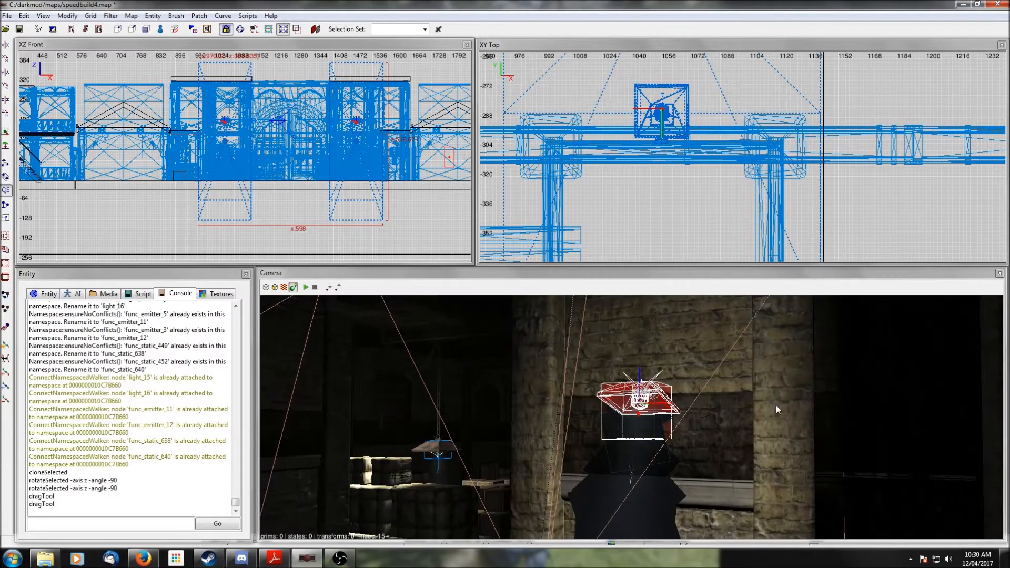
right_click(785, 409)
scroll(785, 409, up, 4)
right_click(785, 409)
scroll(784, 406, up, 5)
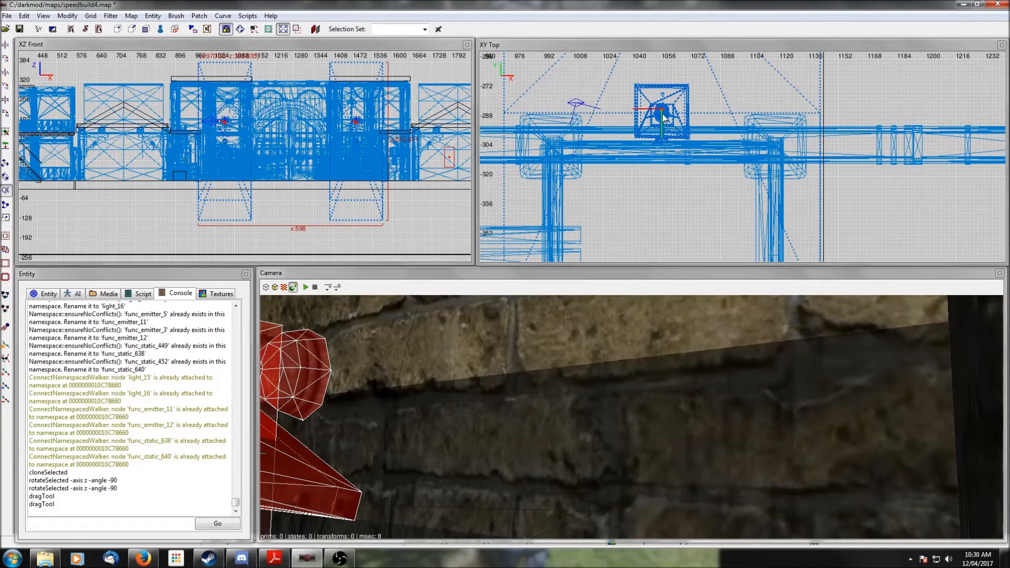
drag(662, 116, 662, 124)
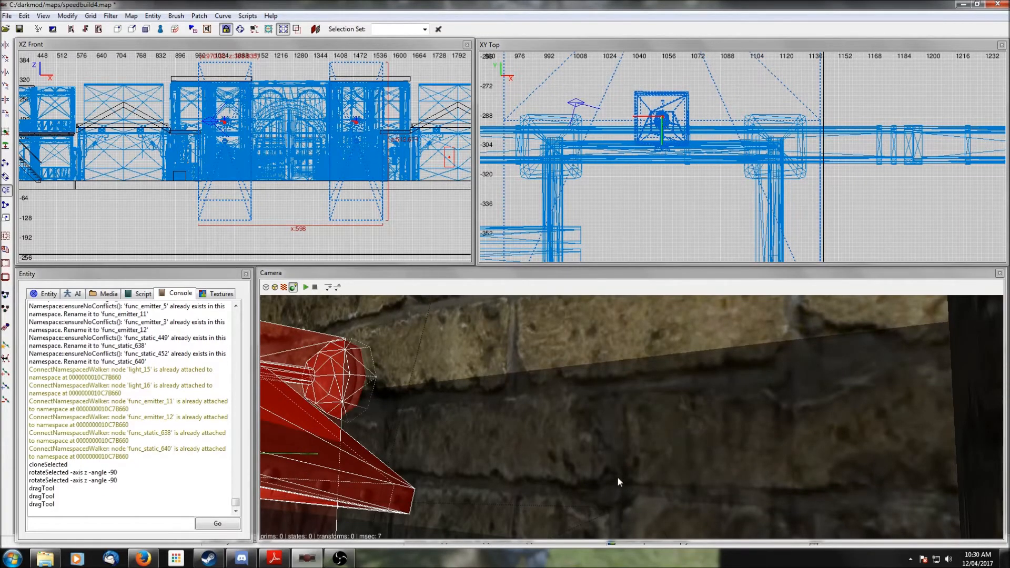
right_click(601, 466)
right_click(601, 467)
scroll(601, 466, down, 5)
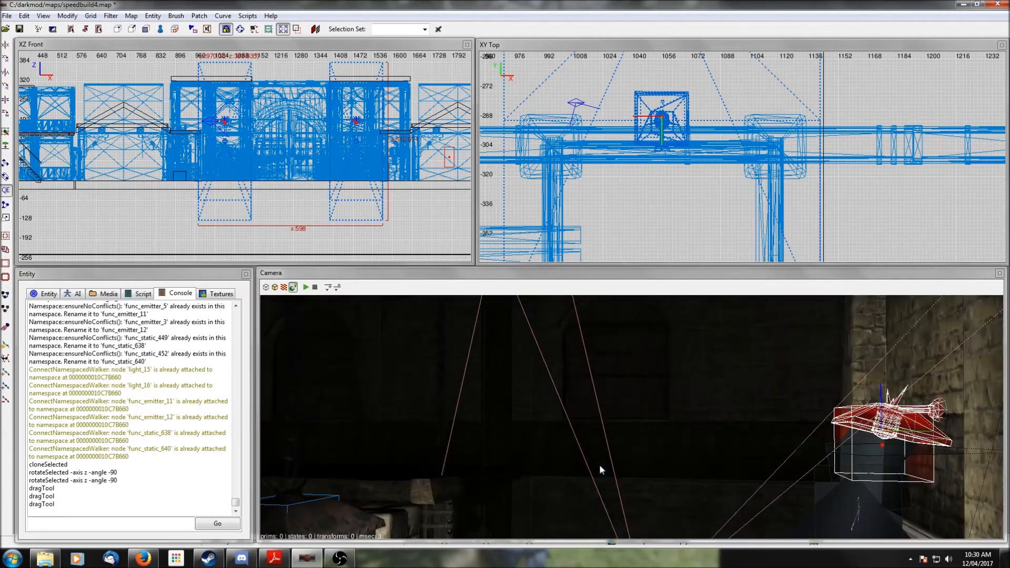
- Select a wall lamp by the door, rotate it 90 degrees about the vertical axis, and move it onto the left column
key(Escape)
right_click(600, 467)
scroll(632, 418, down, 8)
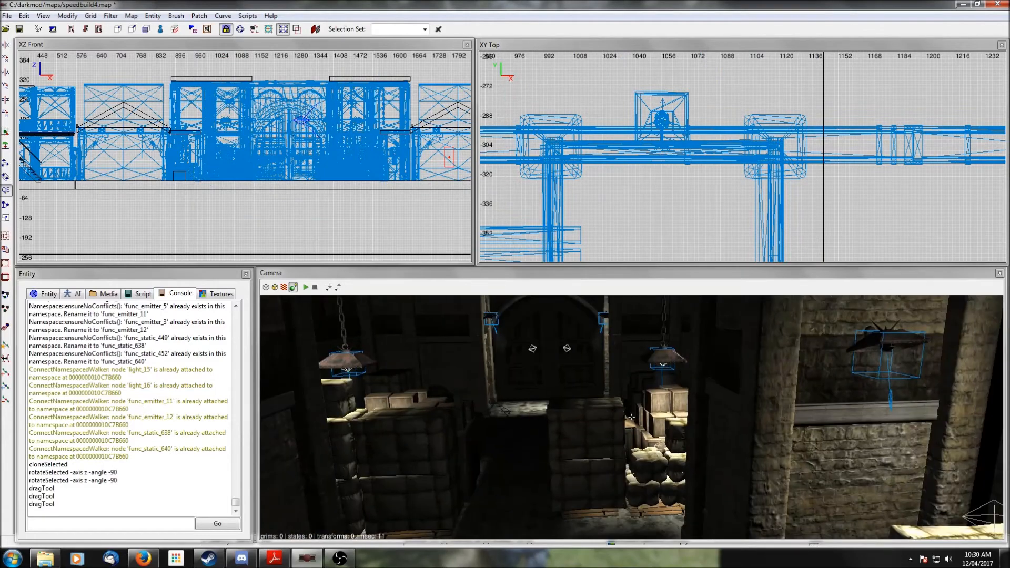
right_click(599, 465)
scroll(599, 466, up, 6)
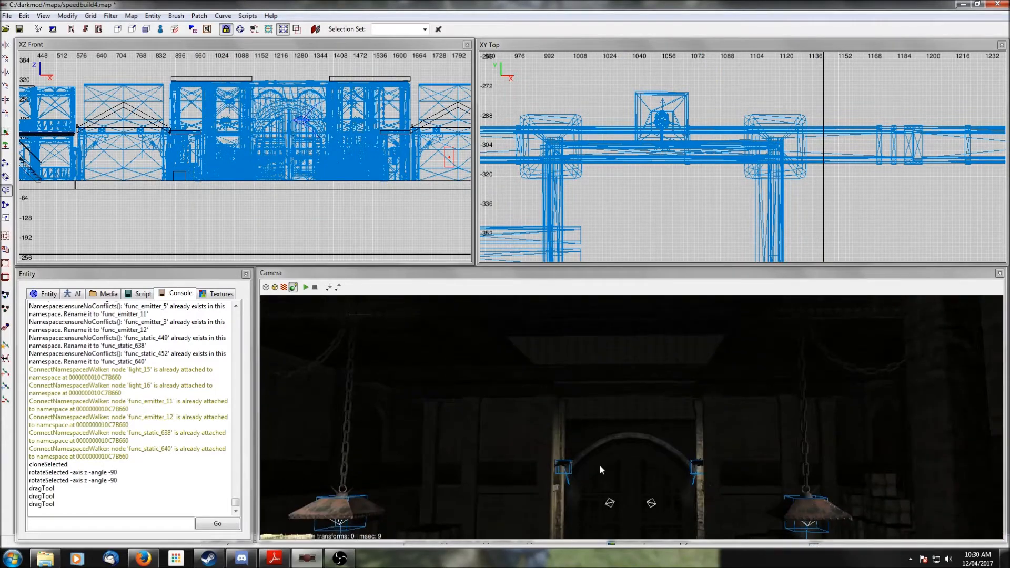
scroll(600, 470, up, 5)
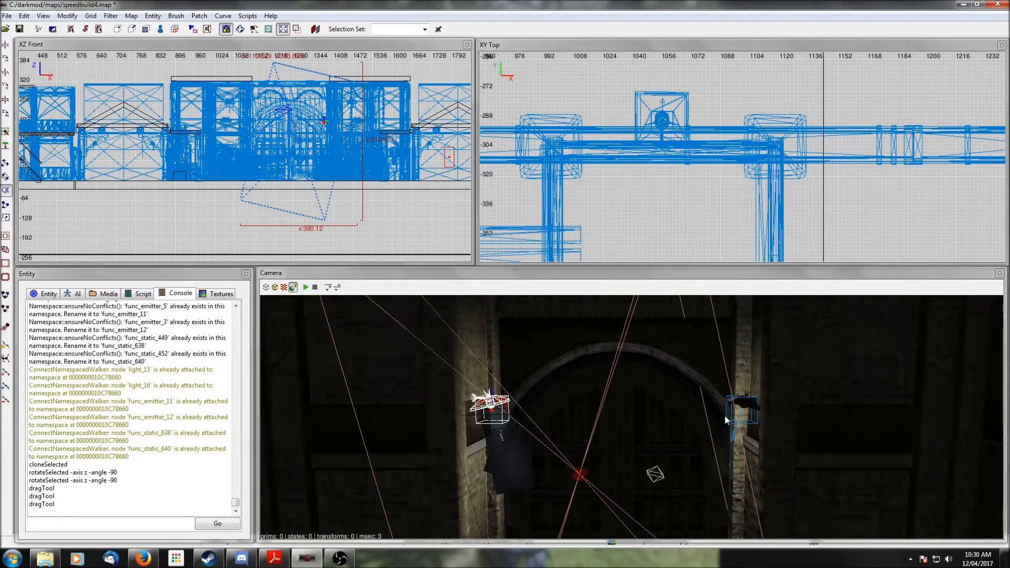
scroll(673, 152, down, 7)
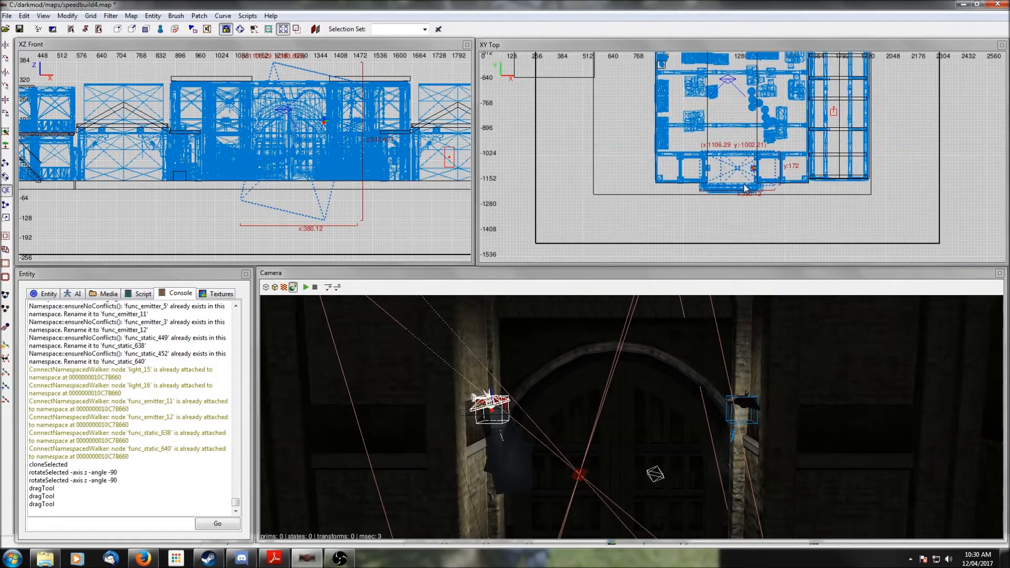
scroll(749, 199, up, 4)
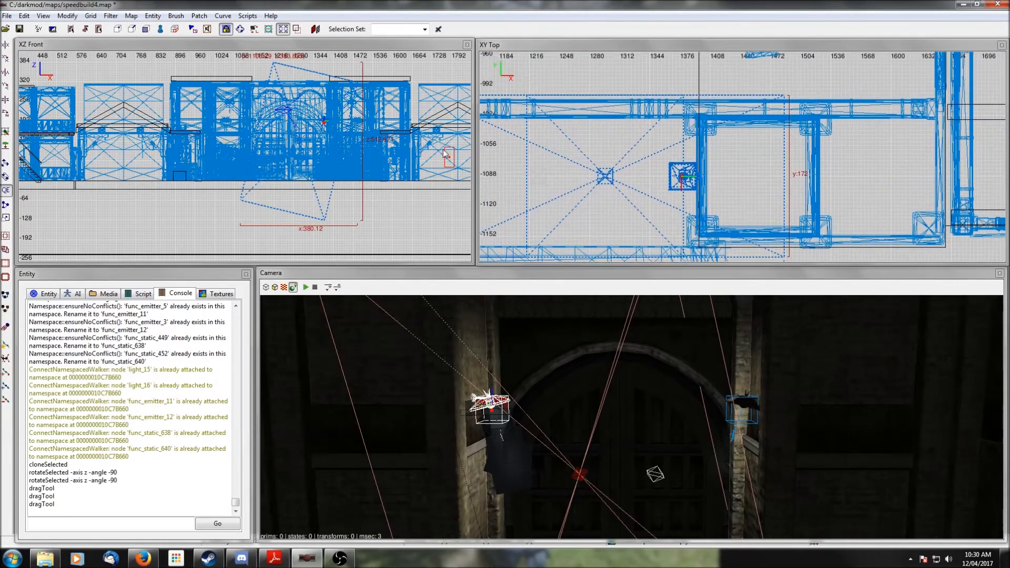
click(7, 114)
drag(604, 253, 762, 96)
scroll(762, 97, up, 3)
right_drag(762, 96, 752, 174)
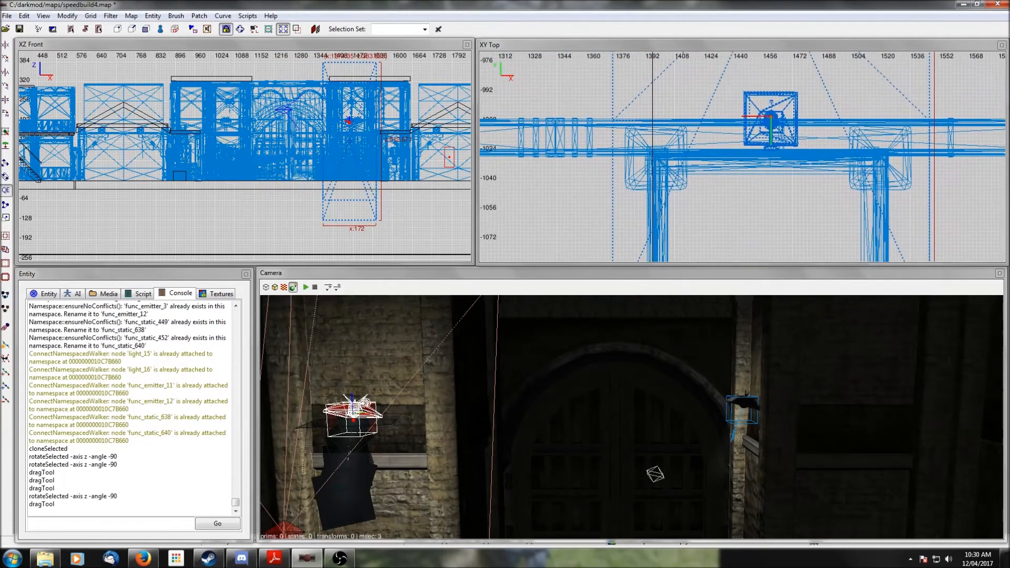
- Nudge that lamp flush against the left column in the top view and deselect it
scroll(772, 127, up, 2)
drag(807, 126, 808, 137)
key(Escape)
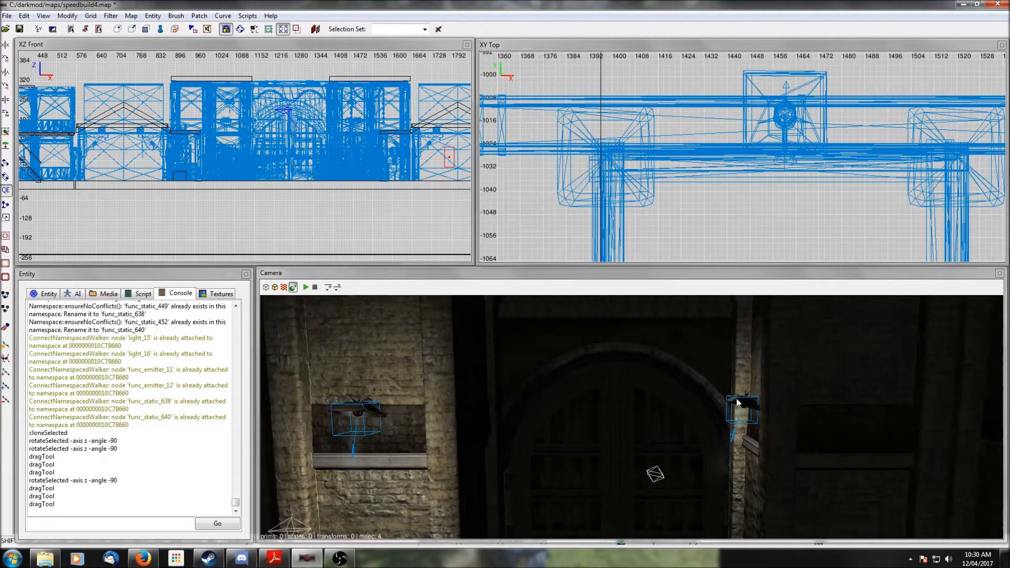
- Select the lamp on the right column, rotate it about the vertical axis, and fit it against that column
shift+click(739, 403)
scroll(687, 156, down, 8)
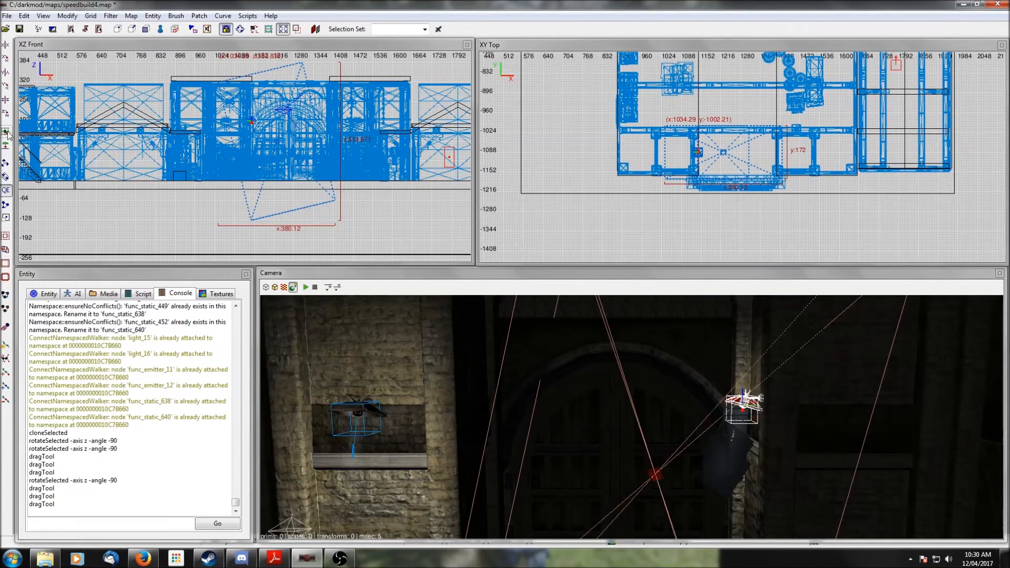
click(8, 115)
click(8, 114)
click(8, 115)
drag(723, 181, 675, 132)
scroll(676, 132, up, 8)
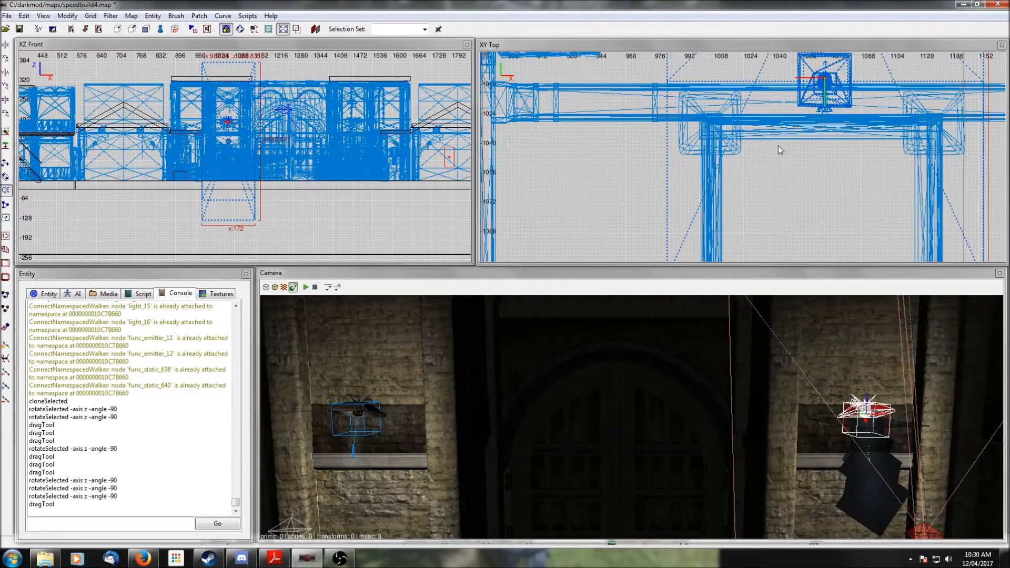
right_drag(779, 146, 775, 129)
drag(753, 117, 754, 122)
key(Escape)
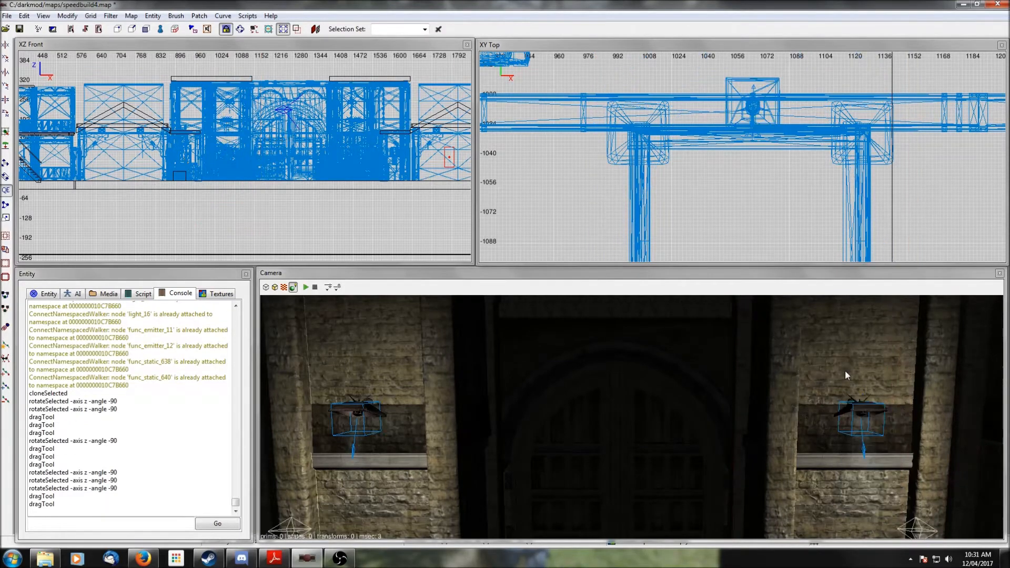
- Select a hanging chain lamp, move it in front of the door in the top view, and raise it in the front view
right_click(845, 371)
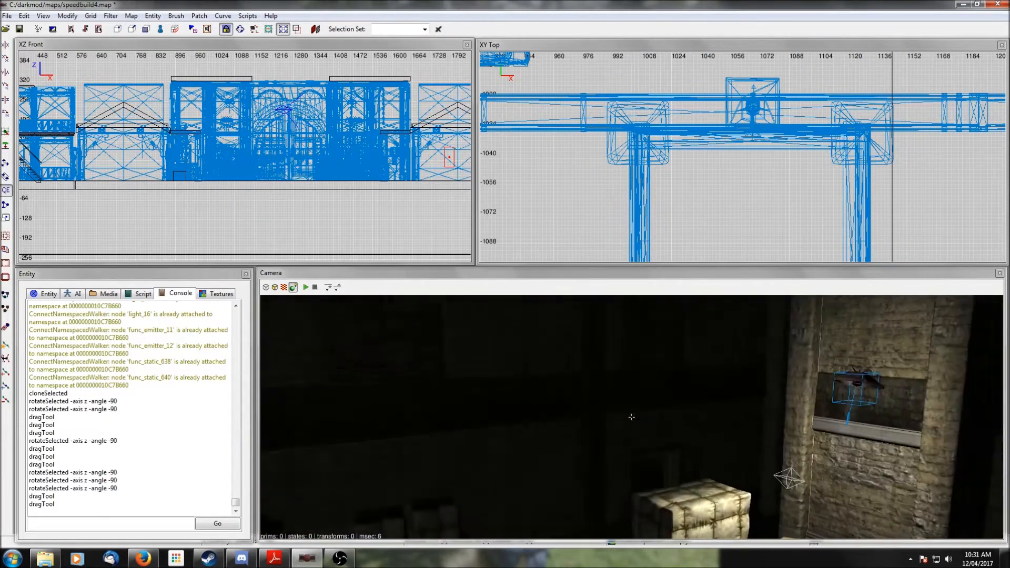
right_click(817, 369)
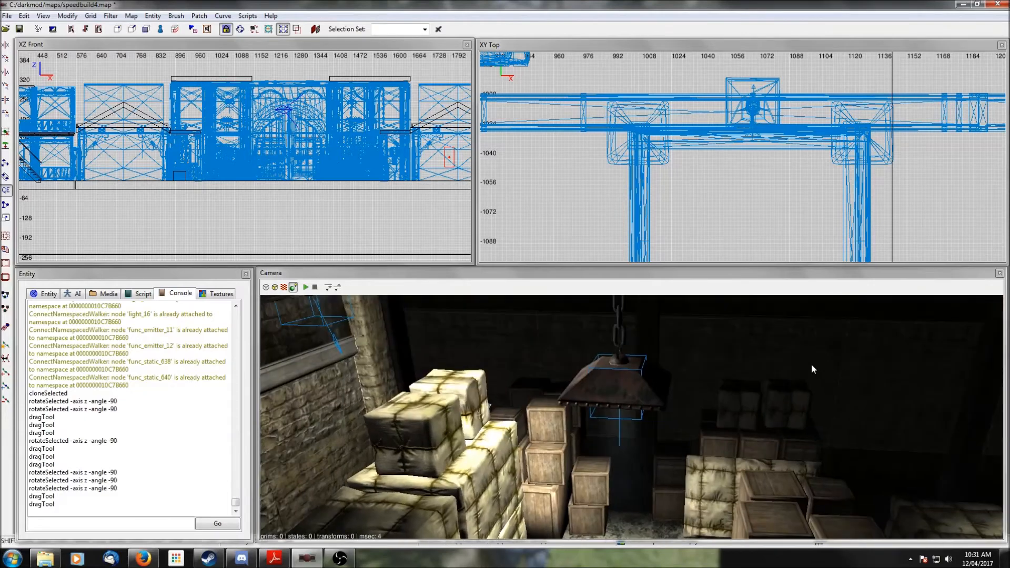
shift+click(616, 378)
scroll(757, 130, down, 5)
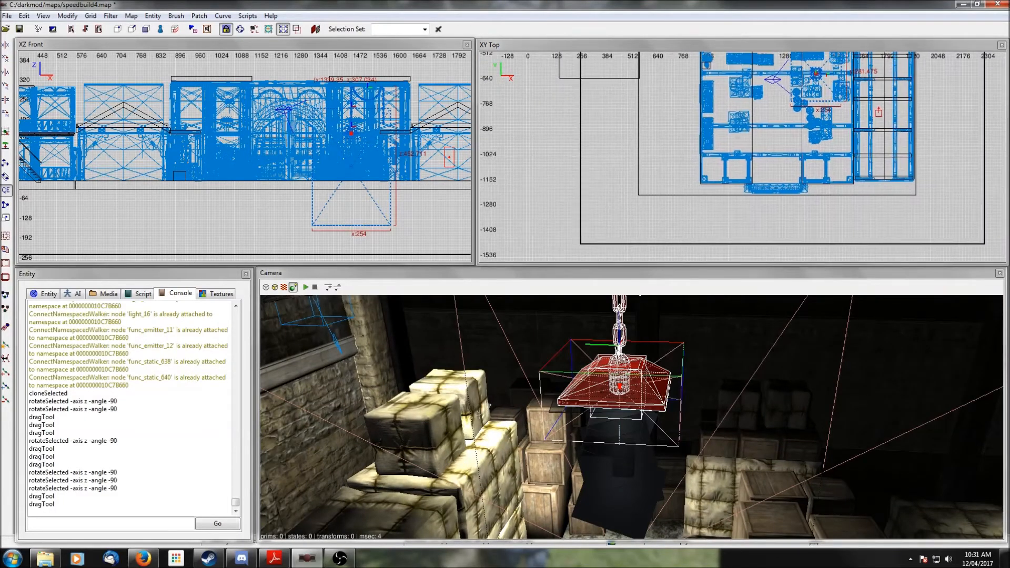
right_drag(793, 113, 763, 189)
scroll(803, 128, down, 2)
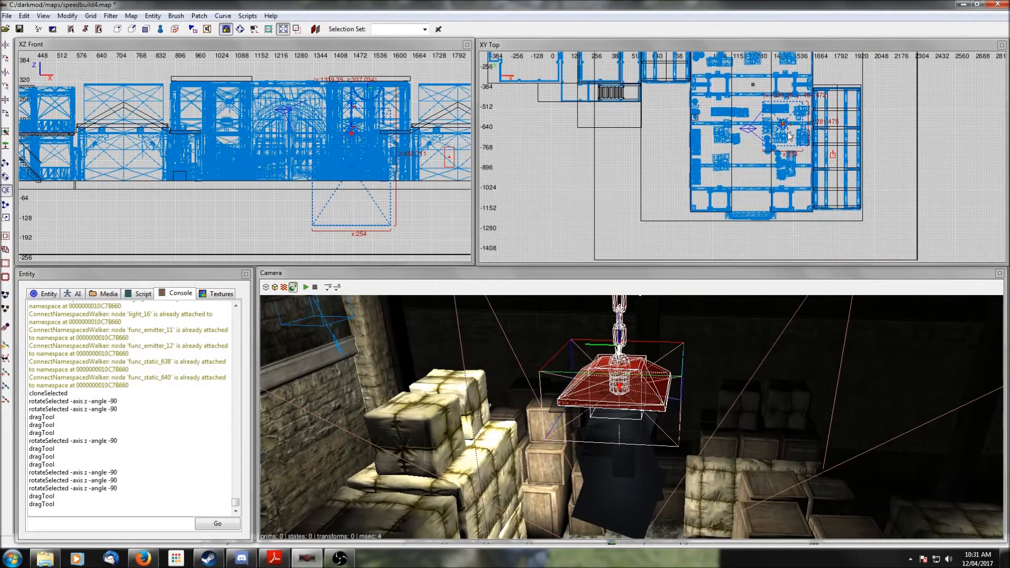
drag(785, 128, 760, 186)
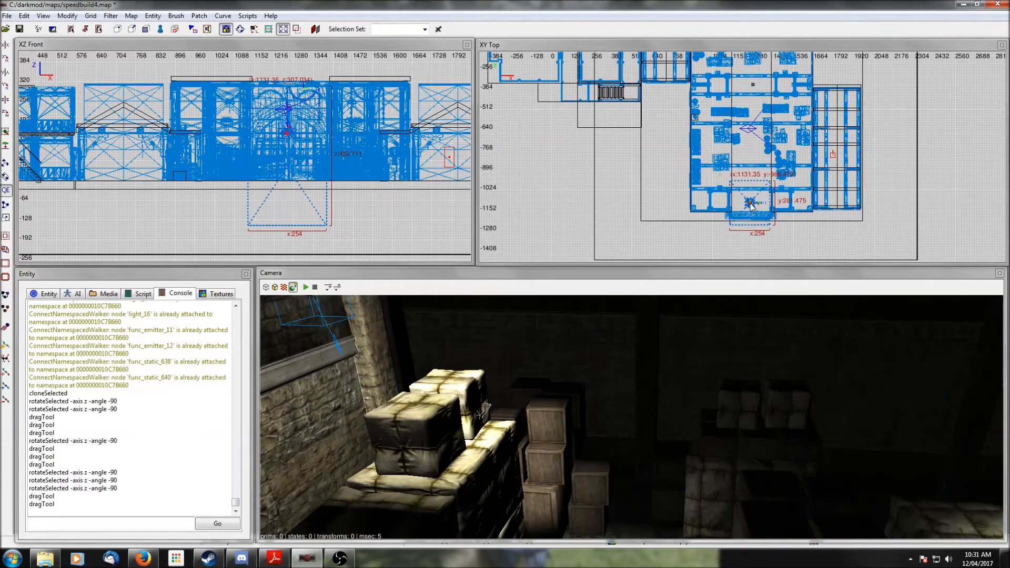
right_drag(736, 324, 626, 300)
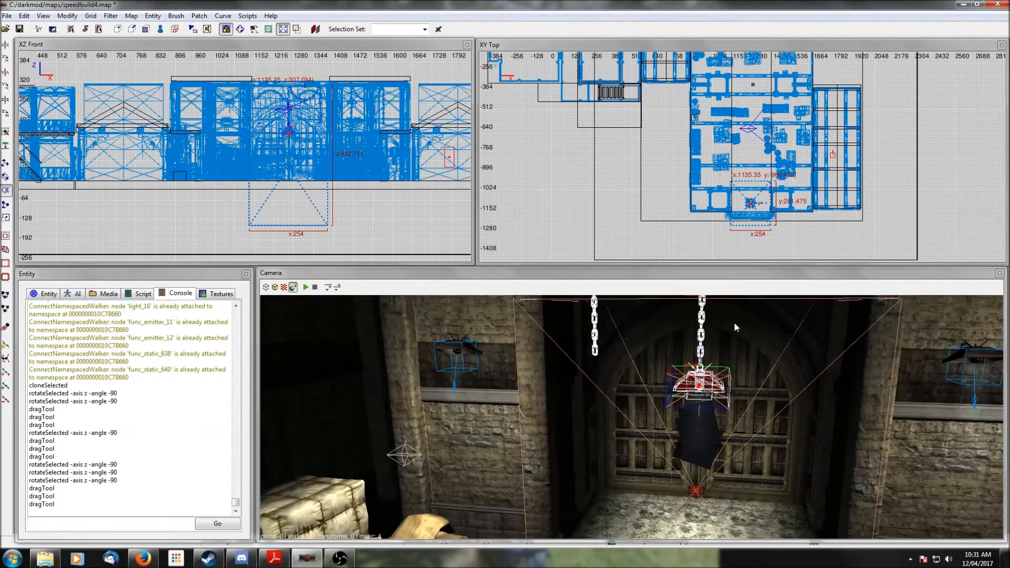
drag(288, 133, 289, 114)
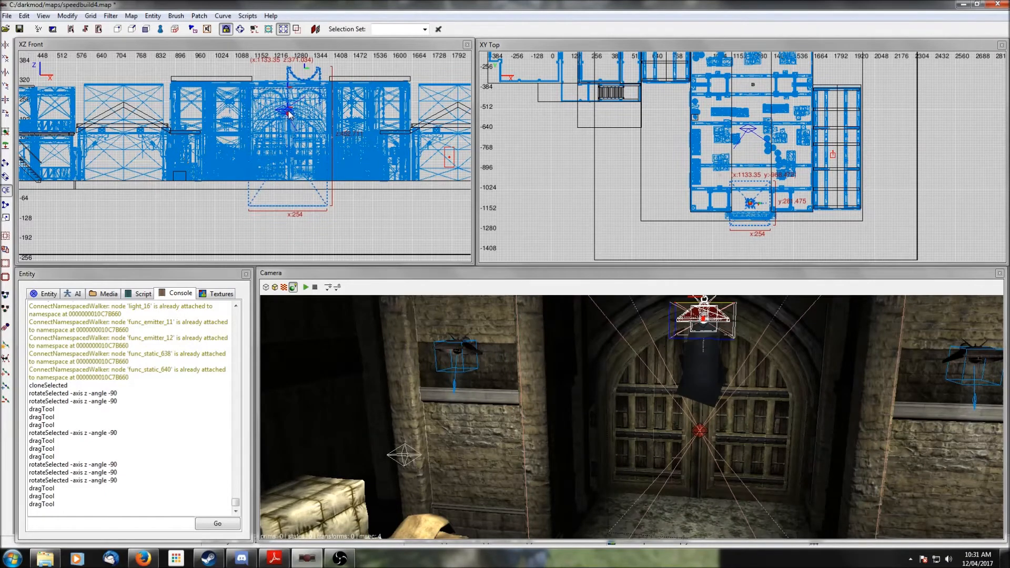
- Examine the hanging lamp above the door in the camera from several angles
right_drag(632, 417, 636, 374)
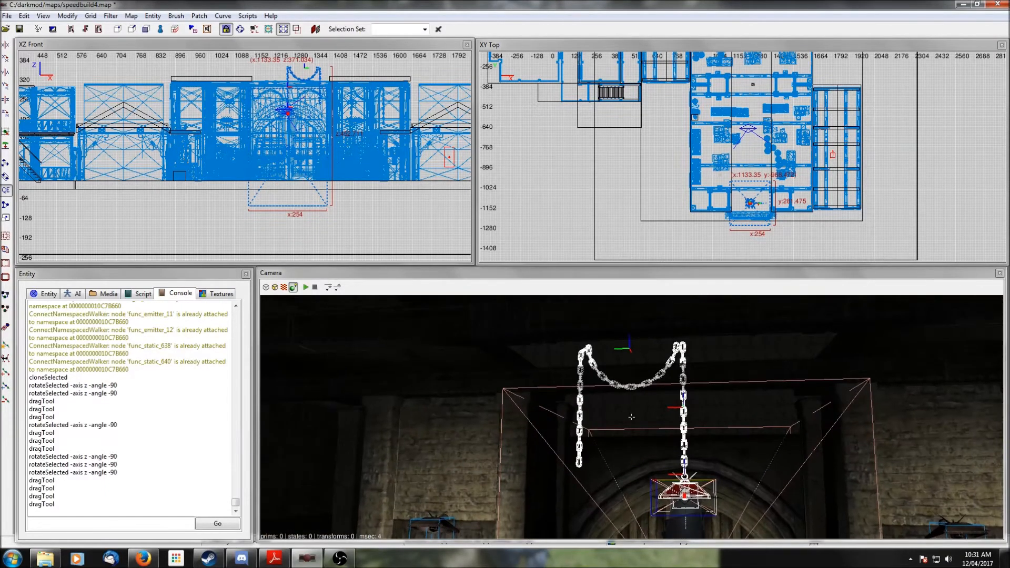
right_drag(675, 431, 721, 461)
scroll(674, 431, up, 3)
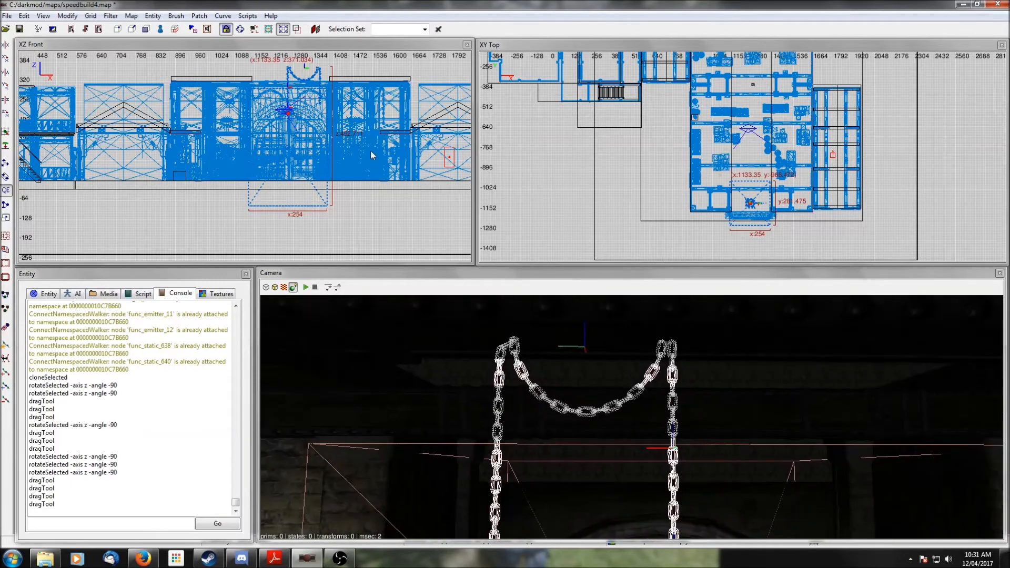
scroll(370, 151, up, 5)
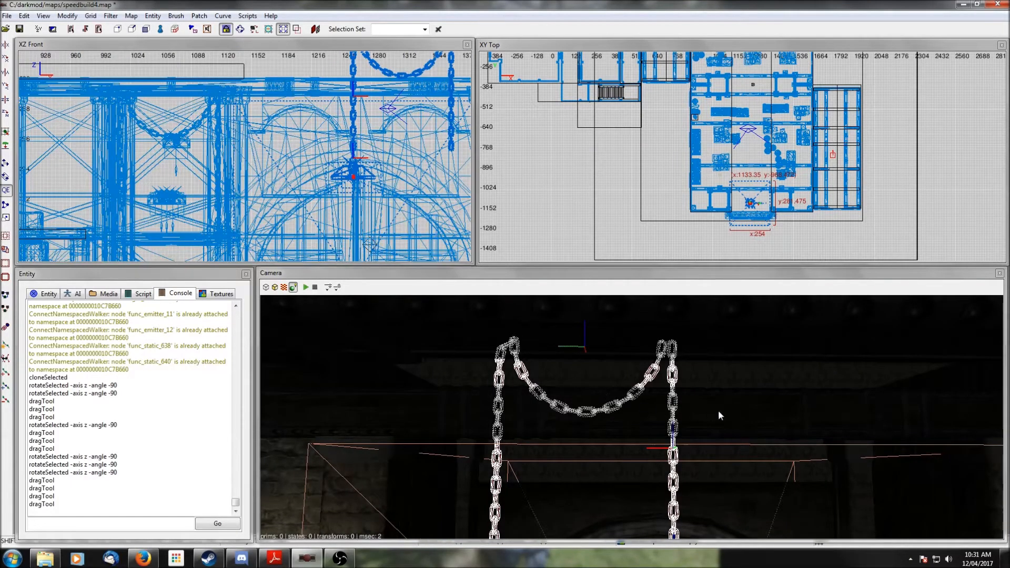
shift+click(720, 415)
shift+click(719, 411)
shift+click(719, 411)
shift+click(719, 412)
right_drag(719, 411, 632, 418)
right_click(631, 417)
scroll(718, 409, down, 3)
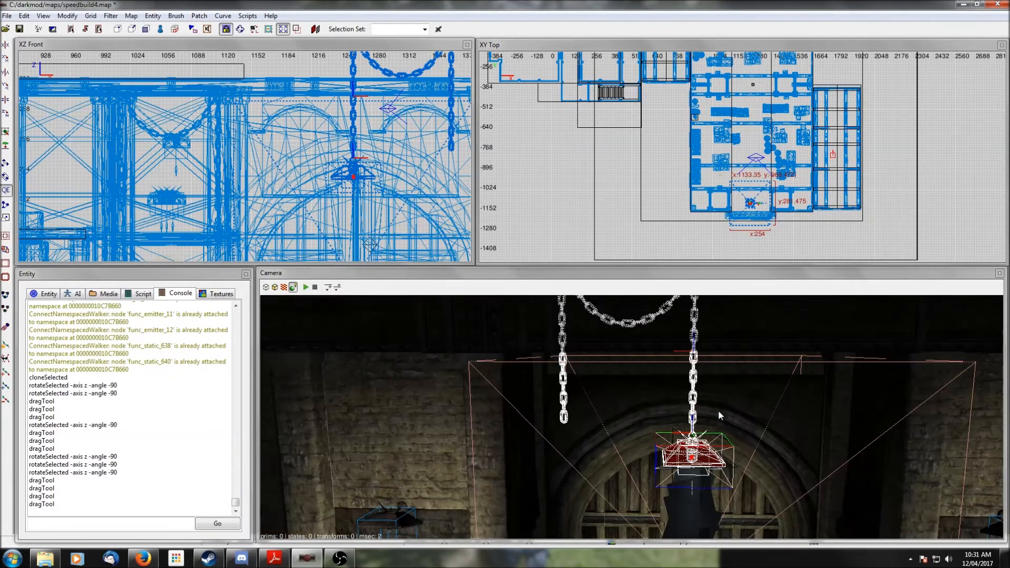
right_click(719, 410)
right_click(631, 417)
scroll(719, 413, up, 3)
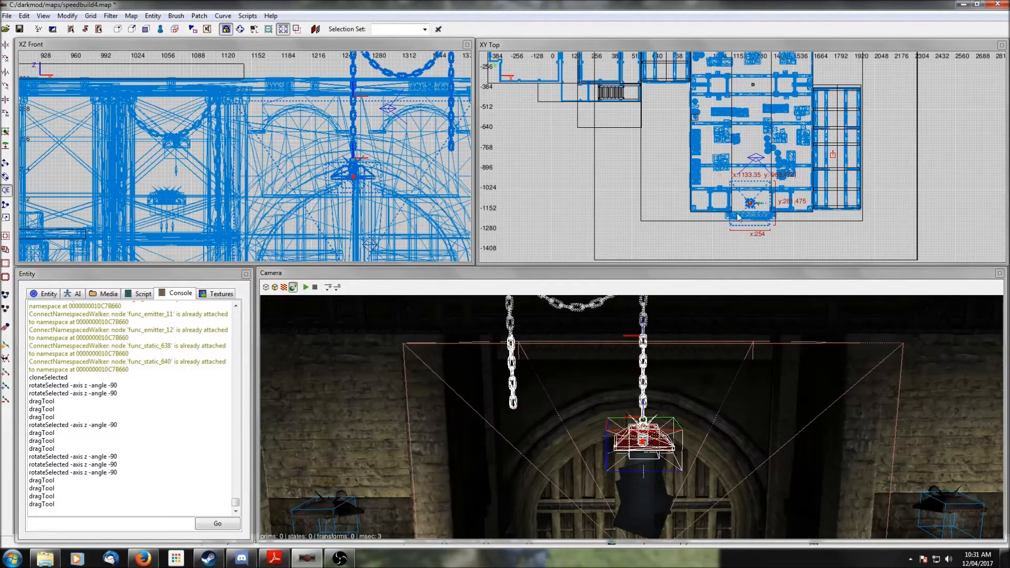
- Nudge the hanging lamp slightly in the top view and deselect it
drag(752, 209, 751, 206)
right_click(740, 352)
right_click(740, 352)
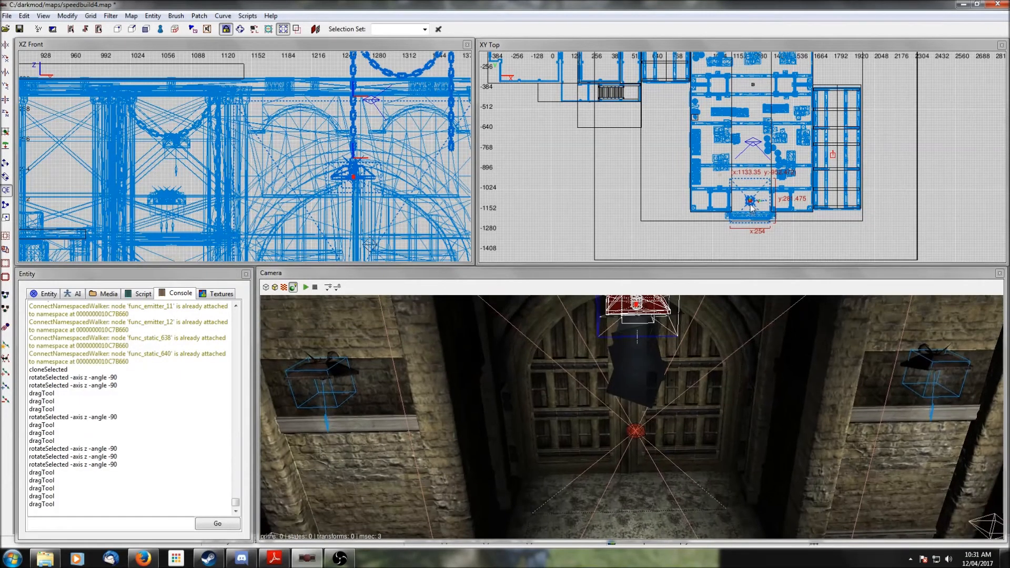
drag(751, 202, 751, 201)
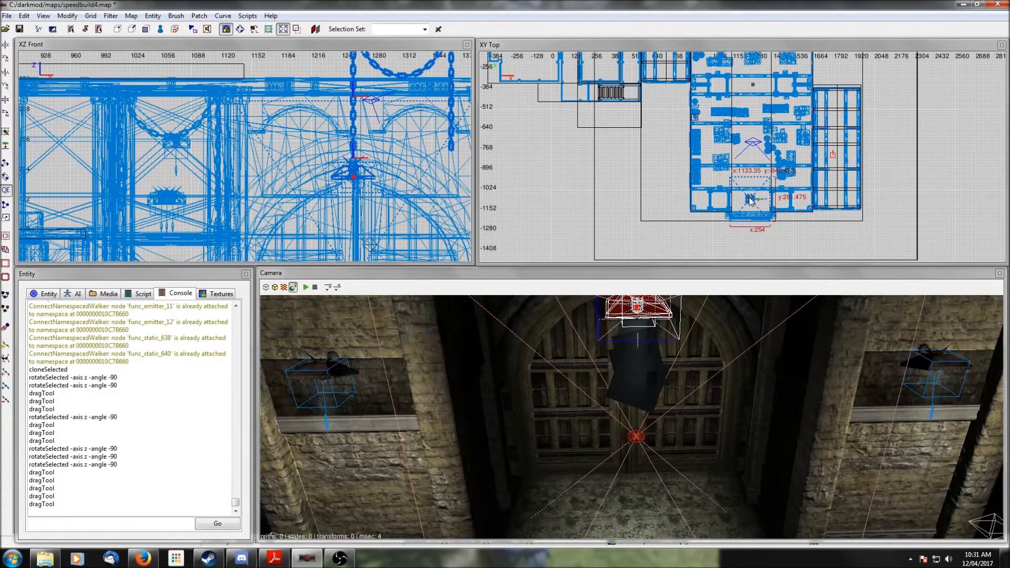
key(Escape)
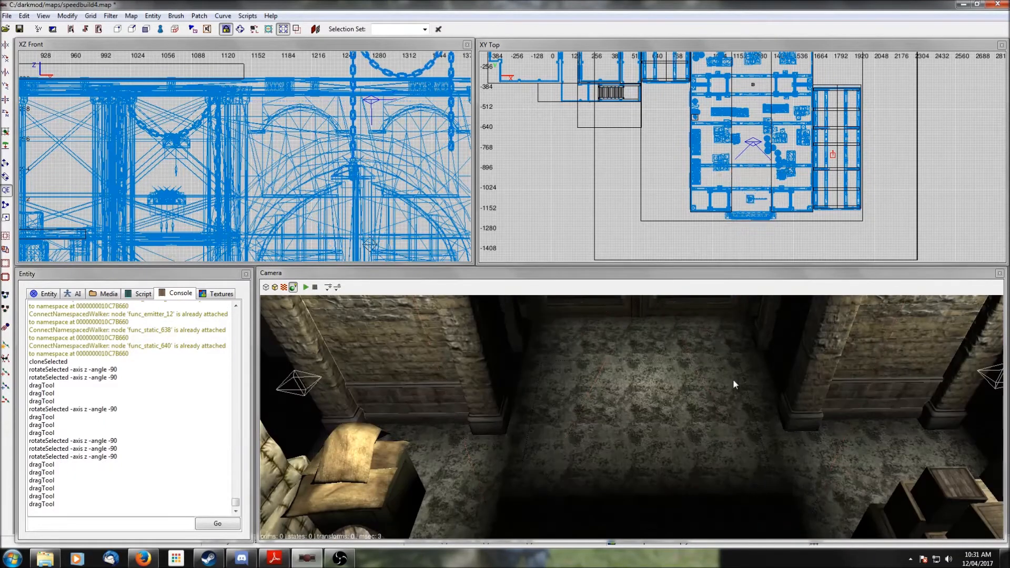
- Select another hanging chain lamp in the neighbouring room and move it toward the room's centre in the top view
right_click(632, 417)
right_click(734, 379)
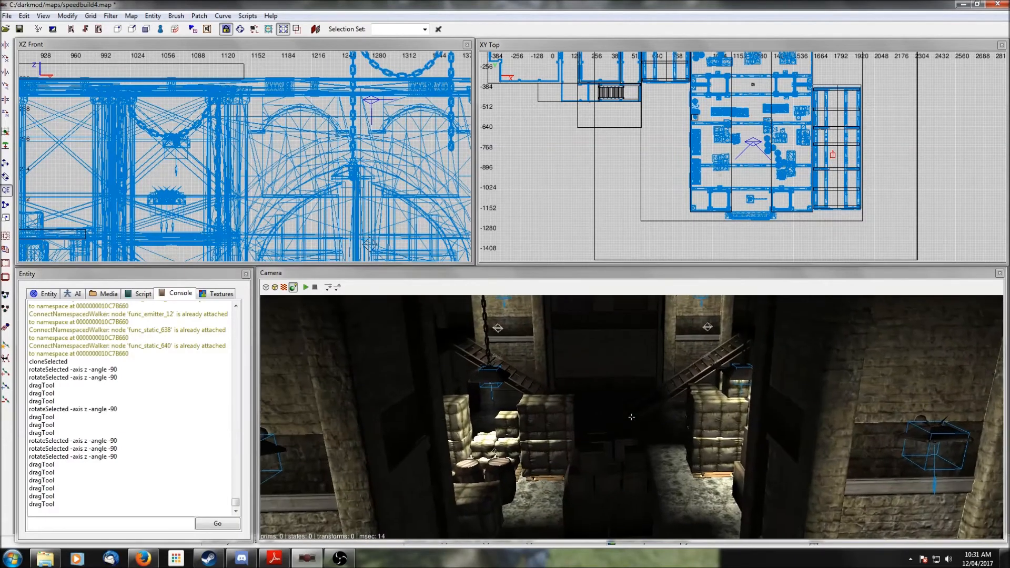
right_click(632, 417)
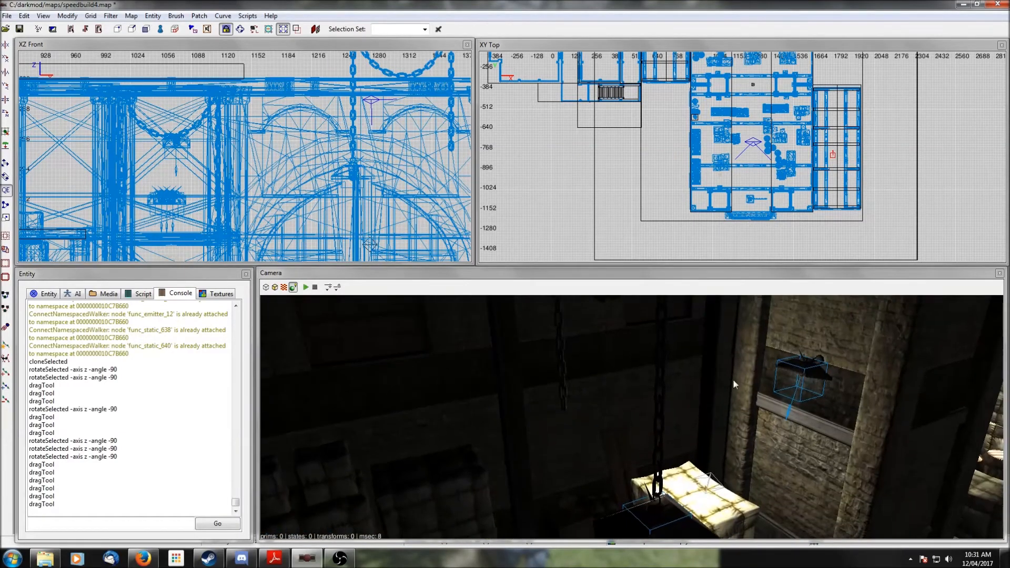
shift+click(658, 393)
right_drag(752, 129, 750, 178)
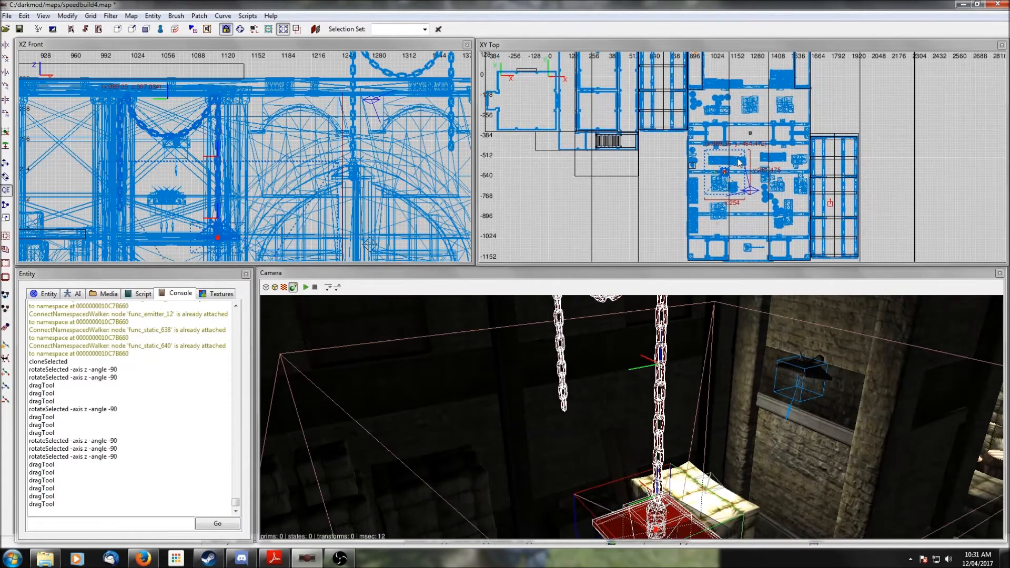
drag(725, 175, 751, 135)
- Shift that hanging lamp slightly in the top view, raise it in the front view, and deselect it
right_click(824, 325)
right_click(823, 323)
scroll(823, 323, up, 4)
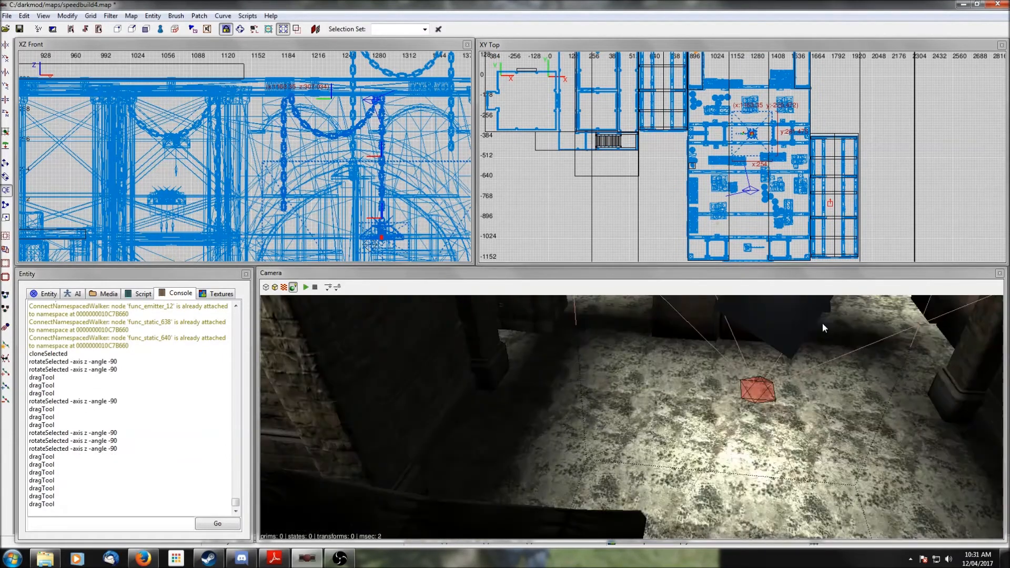
scroll(695, 123, up, 5)
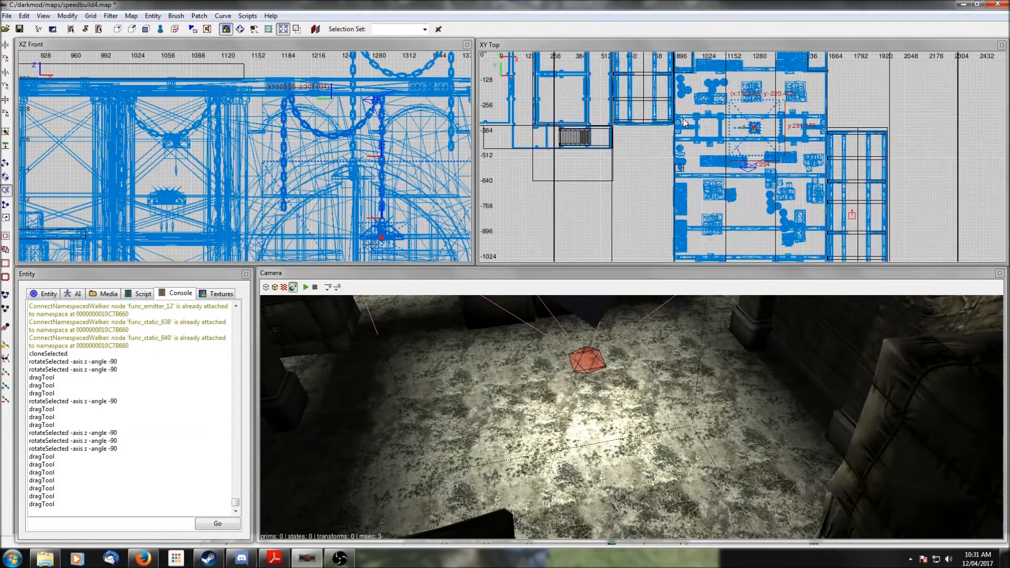
drag(751, 128, 741, 125)
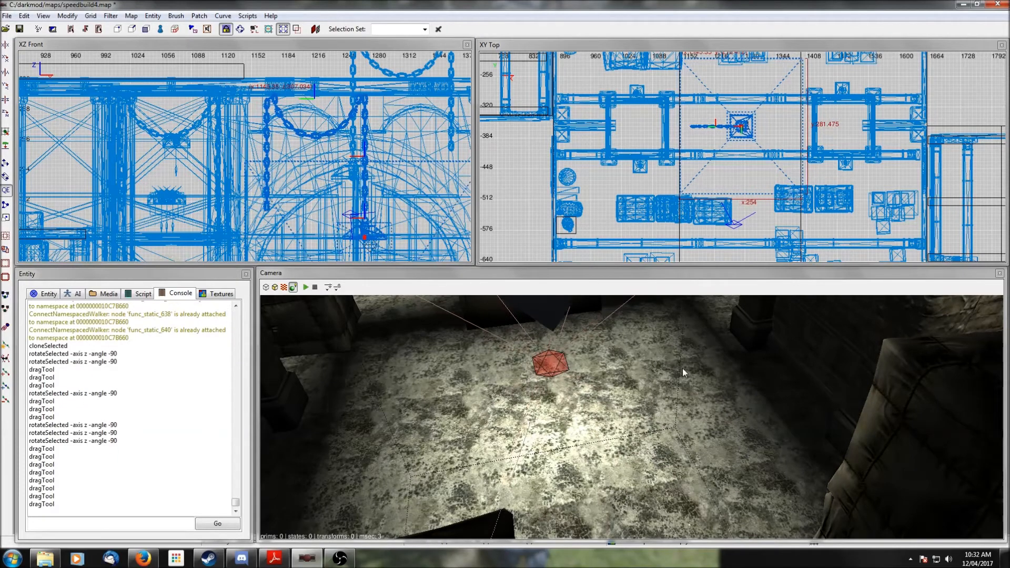
scroll(368, 174, down, 2)
drag(333, 211, 326, 171)
right_click(631, 417)
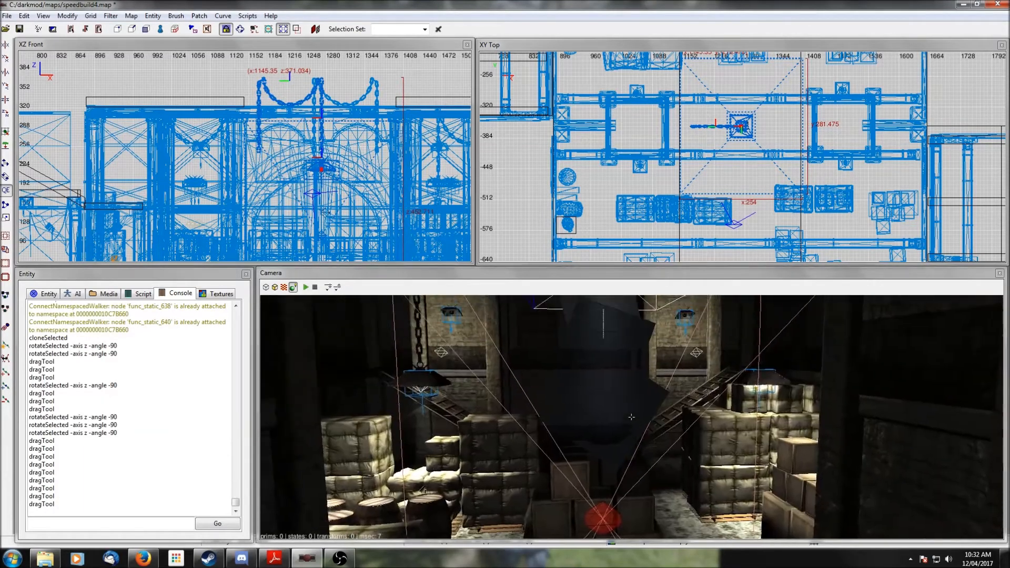
right_click(632, 417)
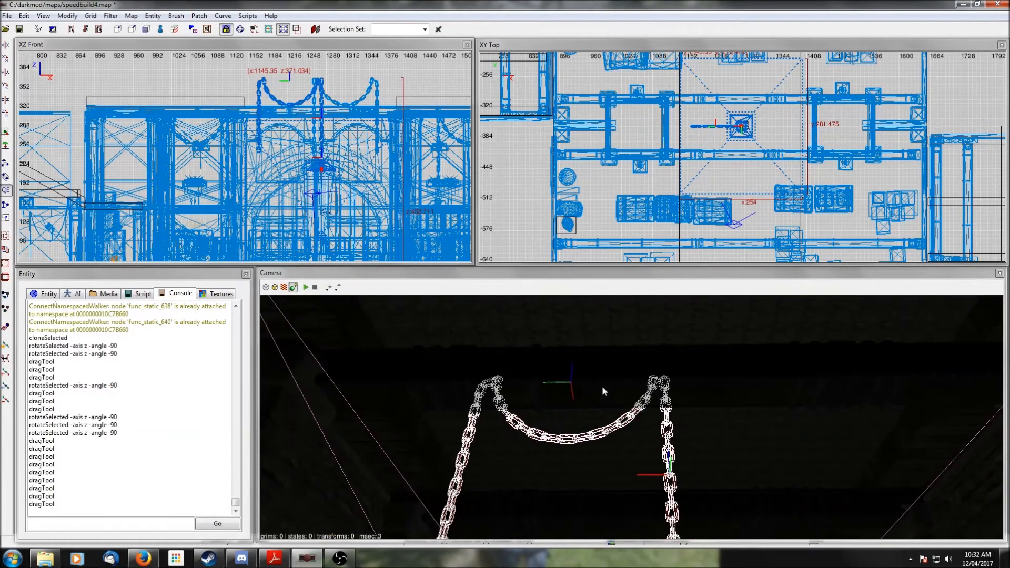
key(Escape)
shift+click(669, 390)
key(Escape)
right_click(669, 390)
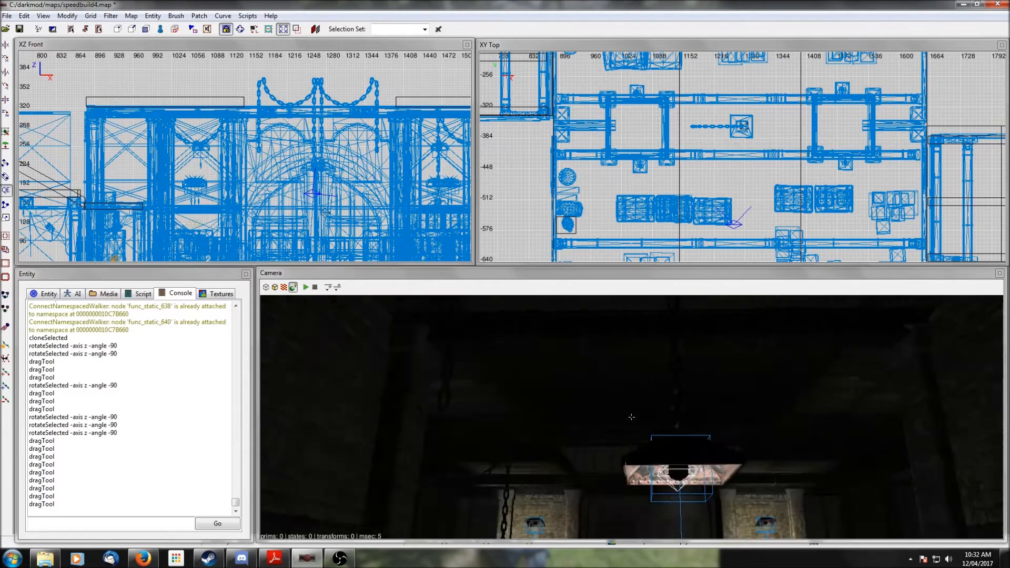
right_click(632, 418)
right_click(669, 390)
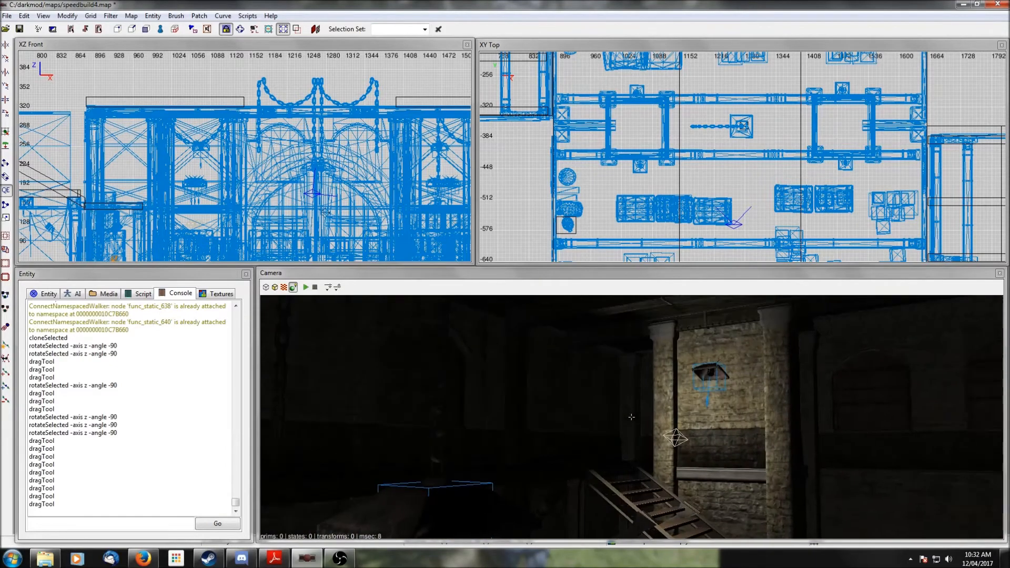
- Select both hanging lamps above the doorway arches and raise them together in the front view, then deselect
right_click(632, 418)
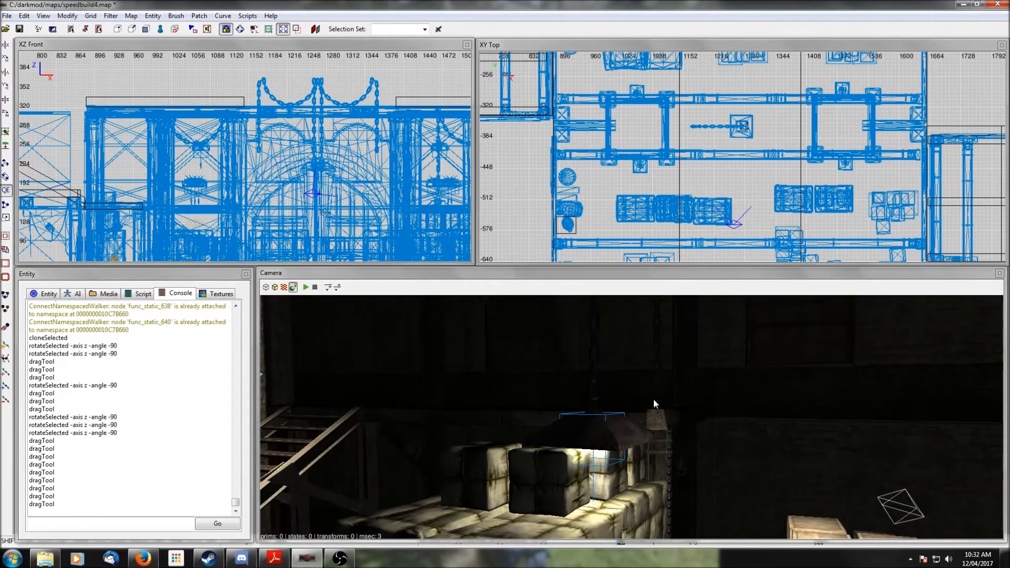
shift+click(599, 435)
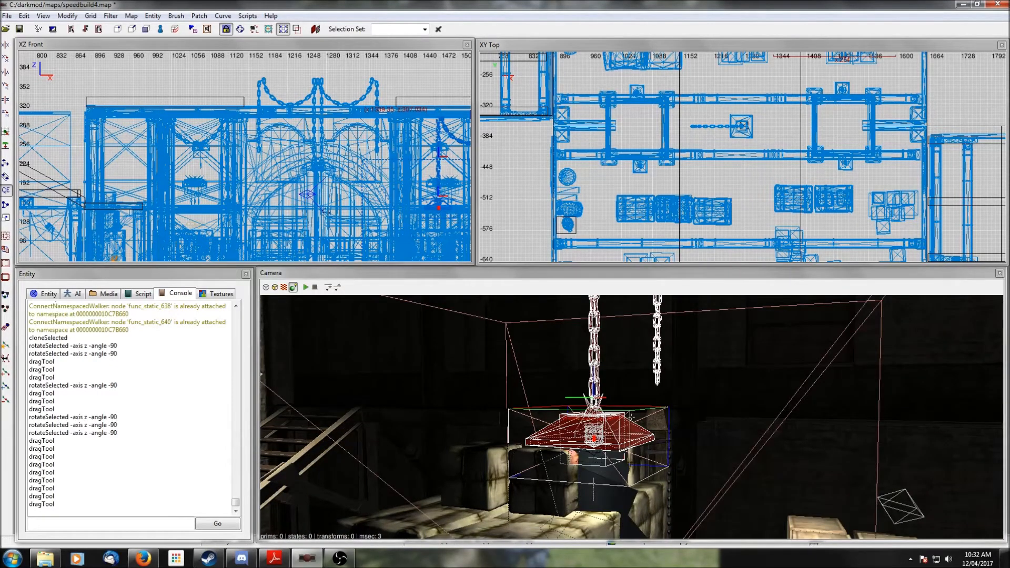
key(Escape)
right_click(633, 417)
shift+click(723, 438)
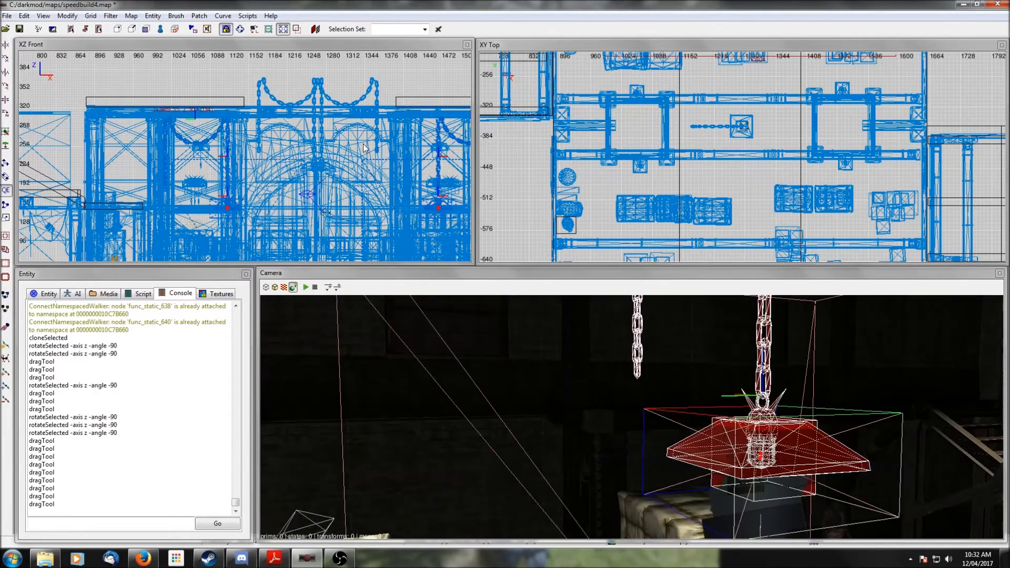
scroll(378, 165, down, 1)
drag(405, 198, 402, 166)
right_click(737, 383)
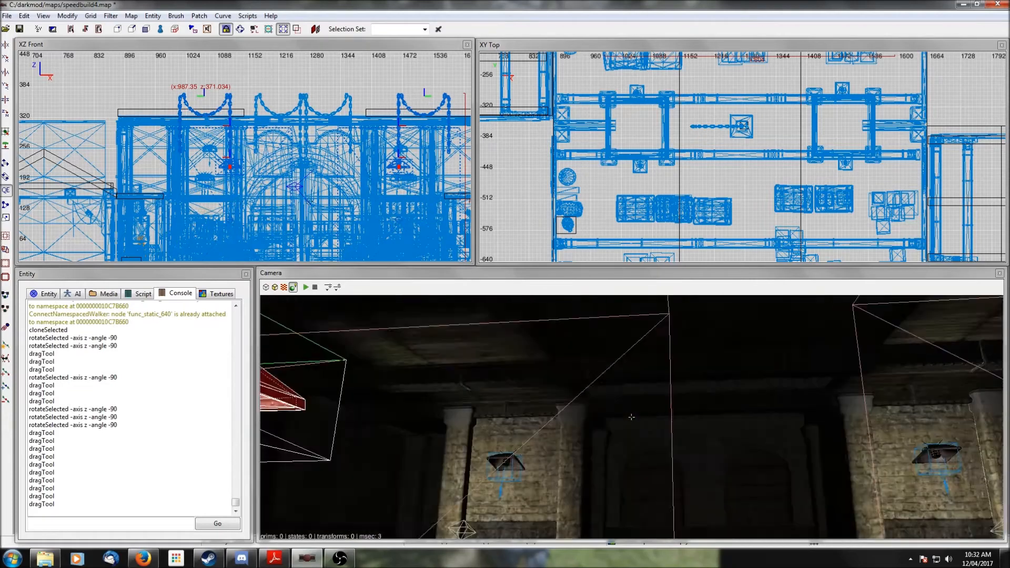
right_click(743, 387)
key(Escape)
- Look around the neighbouring room in the camera
right_click(743, 384)
right_click(732, 399)
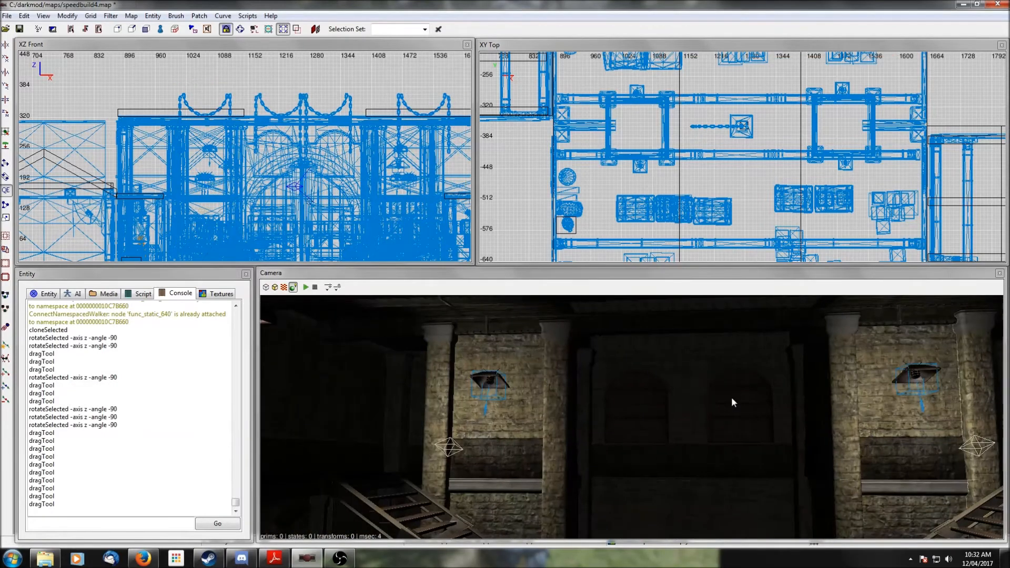
scroll(732, 399, down, 4)
right_click(732, 399)
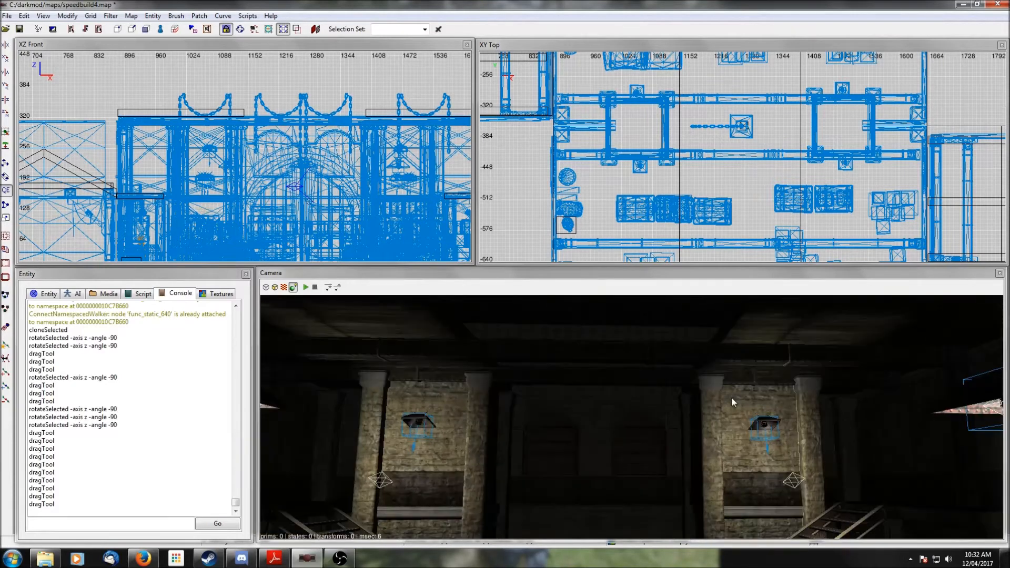
right_click(767, 413)
scroll(795, 167, down, 5)
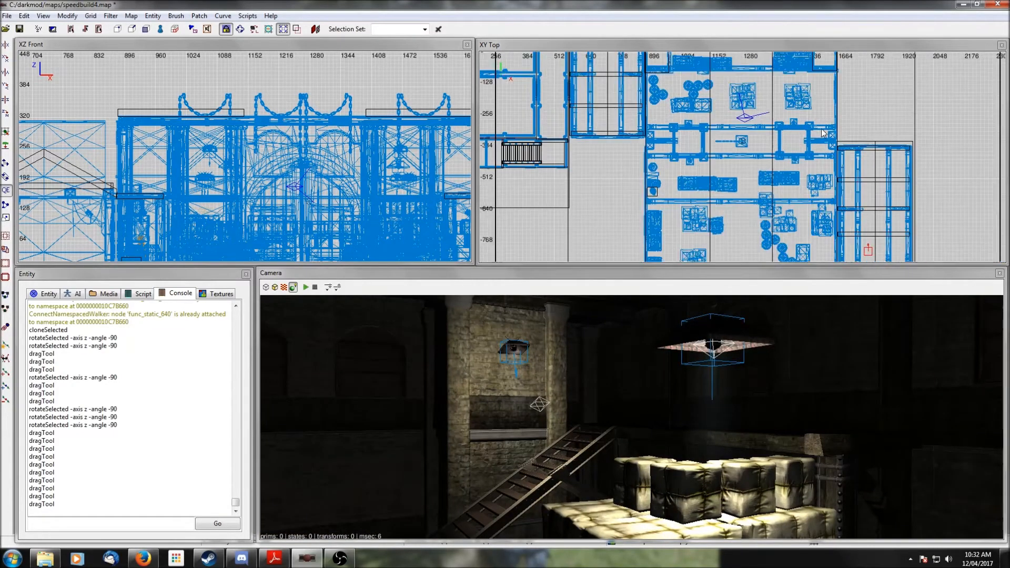
- Select the hanging lamp above the crates, shift it east in the top view and raise it in the front view
right_drag(794, 167, 790, 59)
scroll(789, 184, up, 3)
scroll(802, 213, down, 3)
right_drag(797, 104, 809, 197)
scroll(797, 102, up, 1)
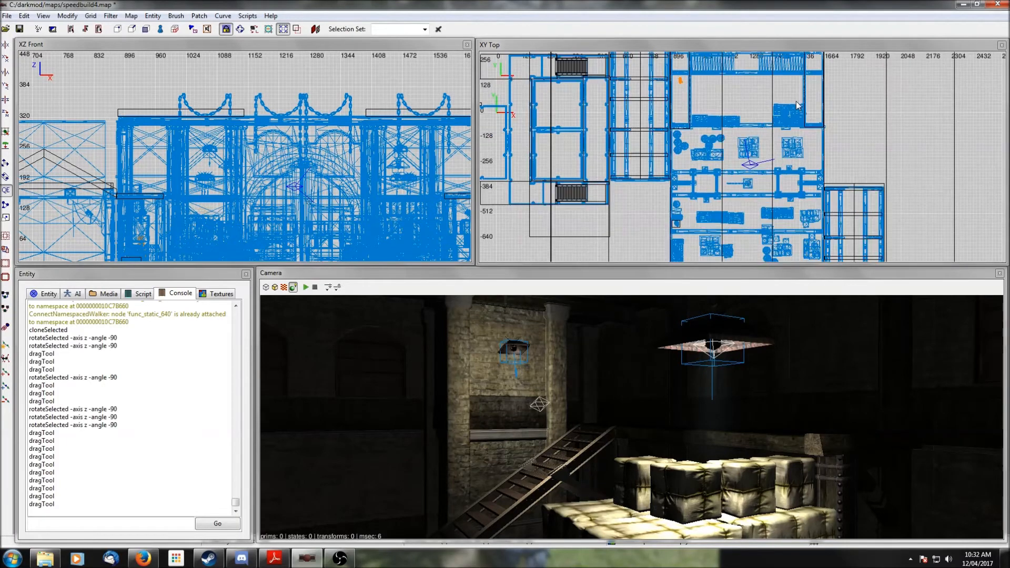
shift+click(719, 337)
scroll(813, 126, up, 4)
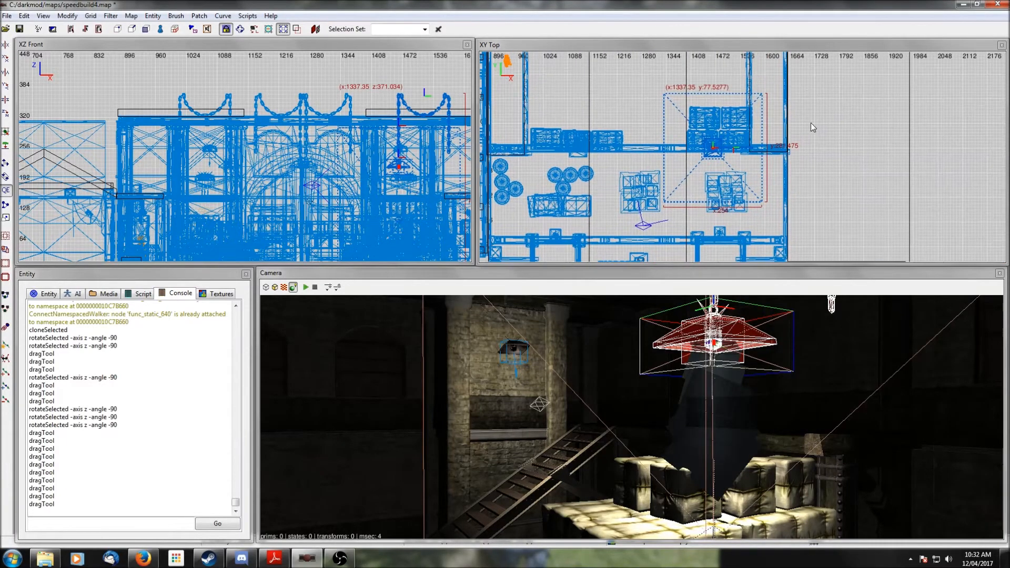
drag(707, 150, 733, 150)
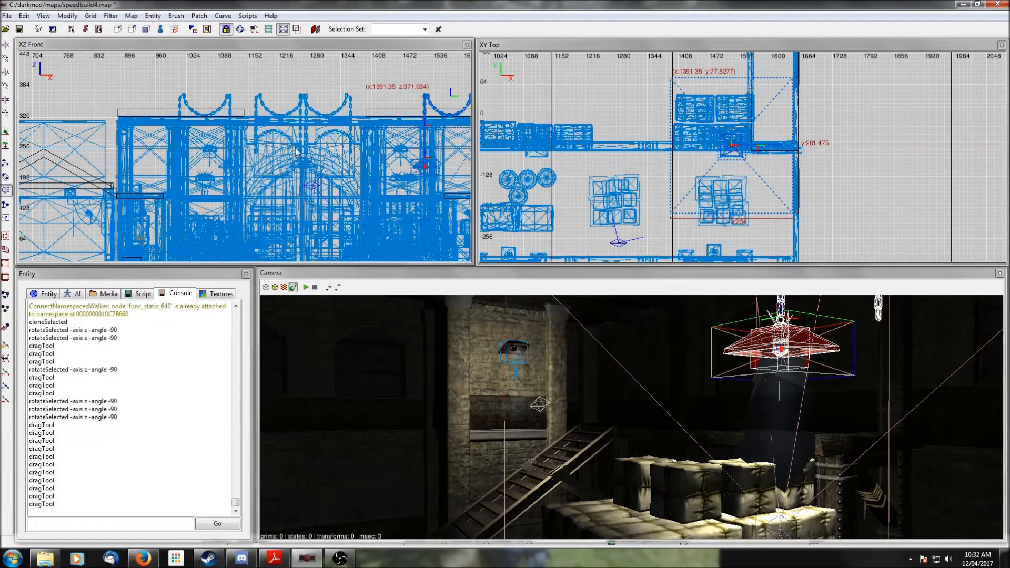
right_drag(469, 180, 368, 168)
drag(323, 153, 322, 135)
right_drag(371, 169, 367, 182)
scroll(367, 185, down, 2)
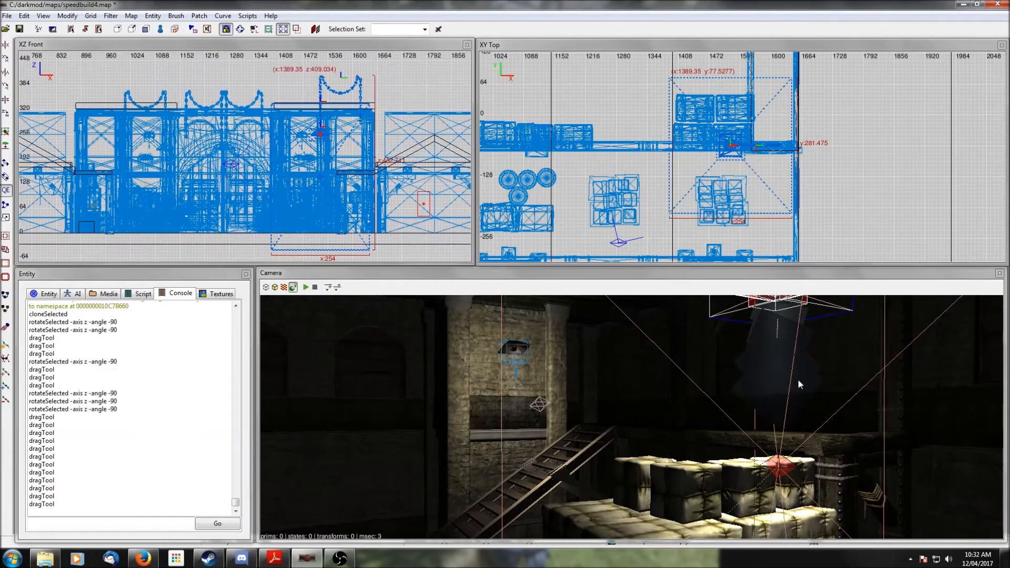
- Examine the raised lamp from below and around in the camera
right_click(851, 390)
right_click(631, 416)
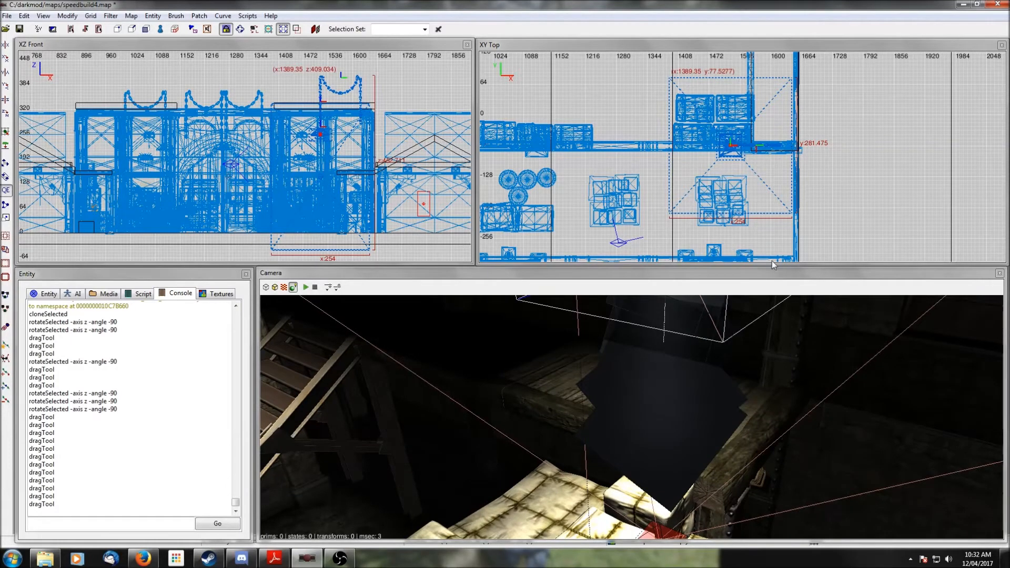
right_click(766, 385)
right_click(767, 385)
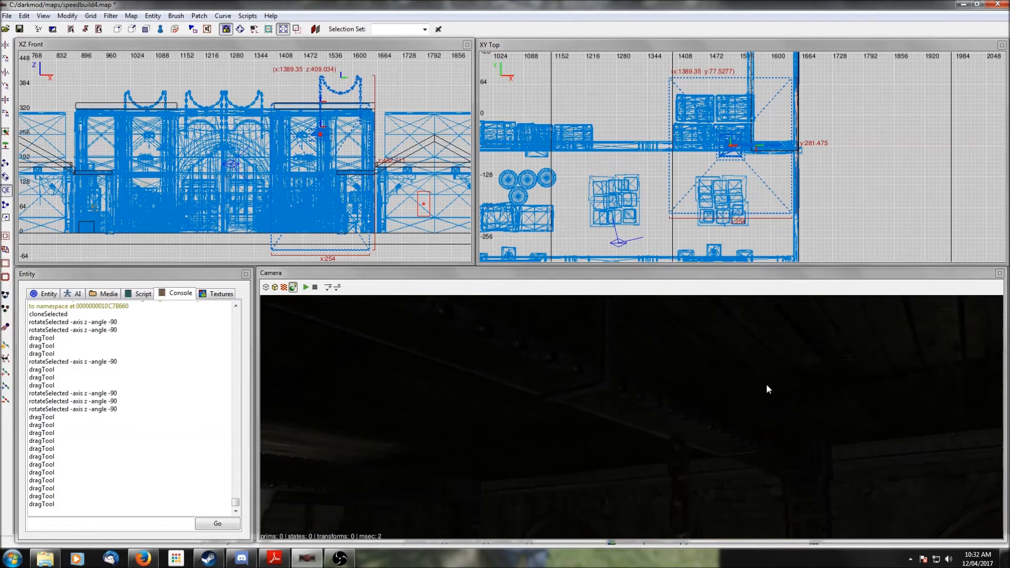
key(Escape)
scroll(766, 385, up, 2)
right_click(767, 385)
right_click(766, 385)
- Reselect that hanging lamp, nudge it slightly south in the top view, and deselect it
shift+click(728, 423)
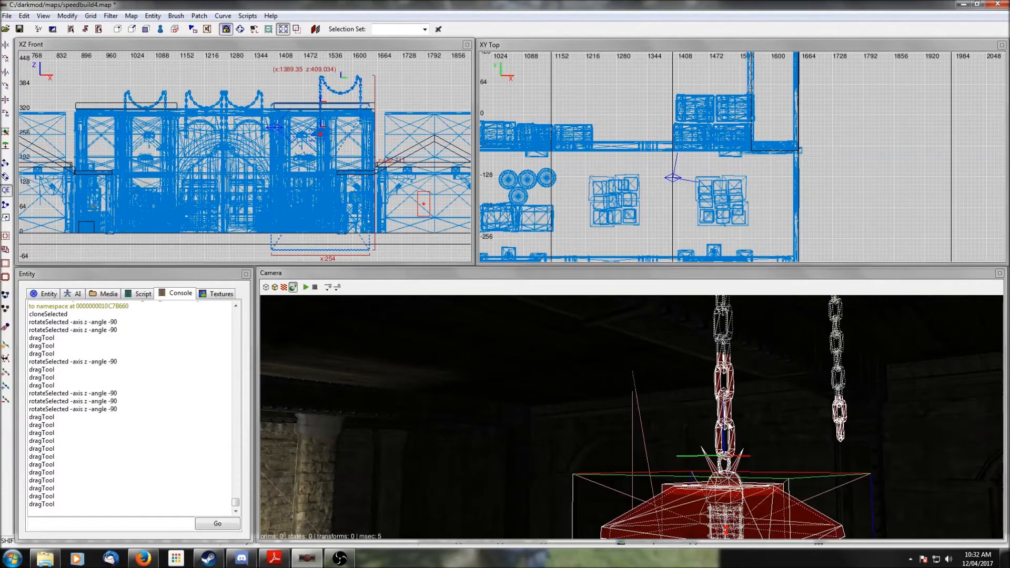
drag(754, 149, 754, 155)
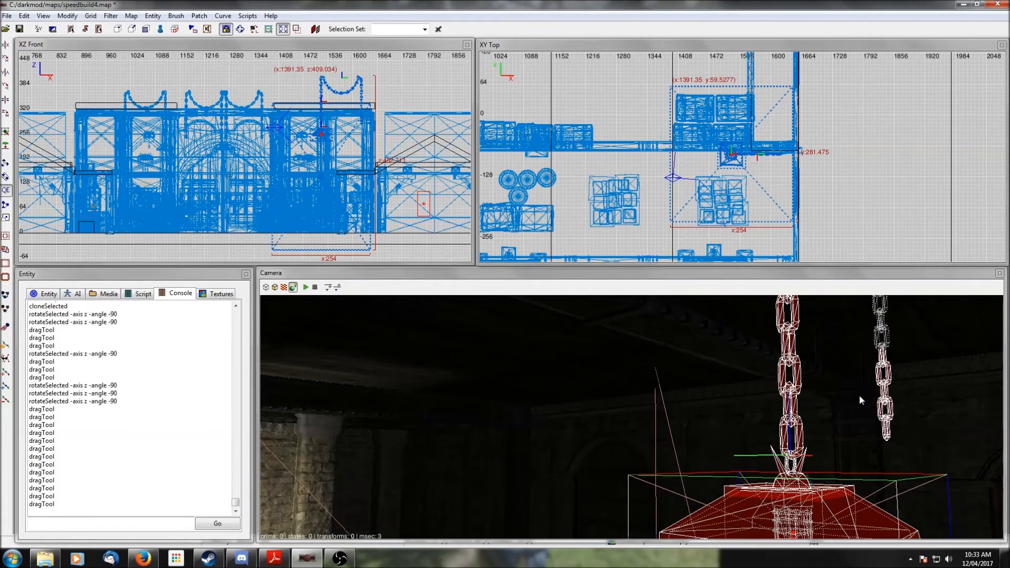
right_click(858, 394)
right_click(859, 393)
key(Escape)
right_click(859, 394)
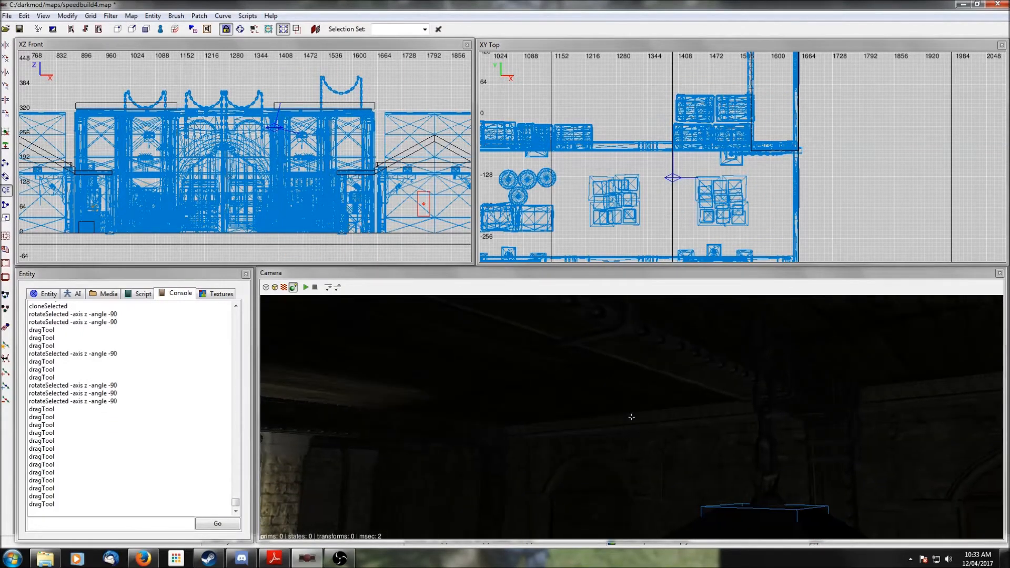
- Select the hanging lamp in the other room, raise it in the front view, shift it west in the top view, and deselect
right_click(812, 412)
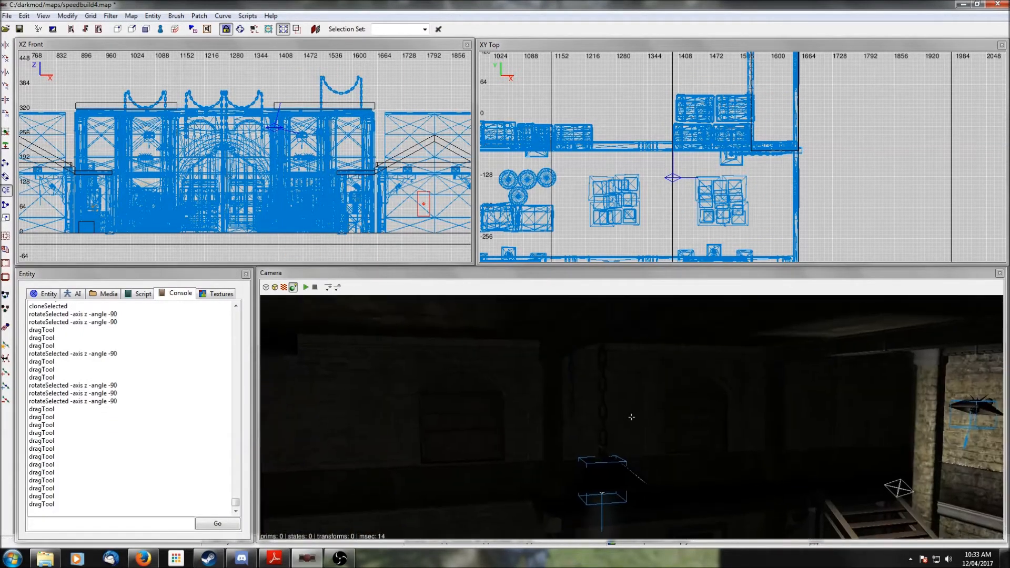
right_click(811, 412)
shift+click(725, 379)
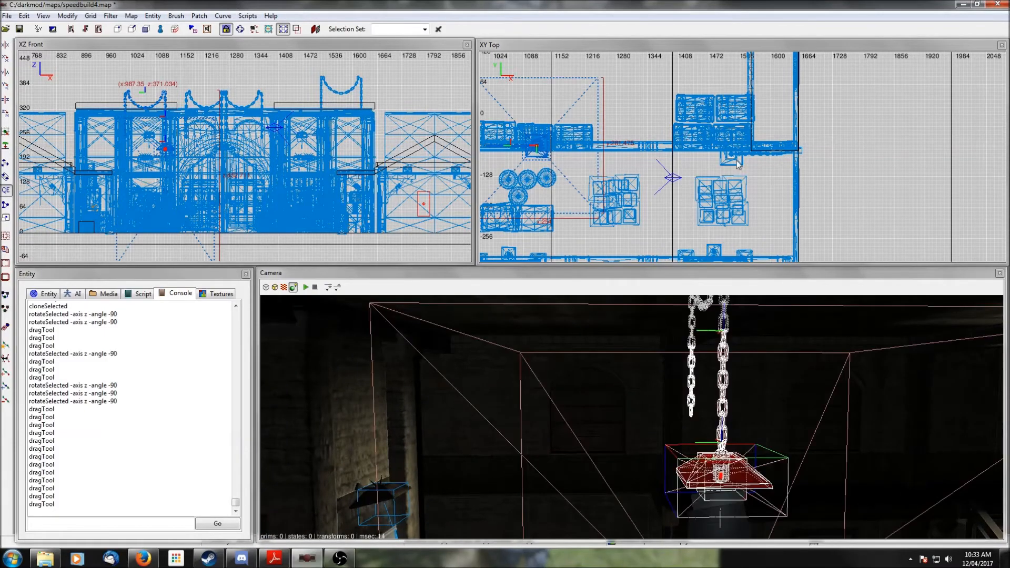
drag(165, 111, 166, 95)
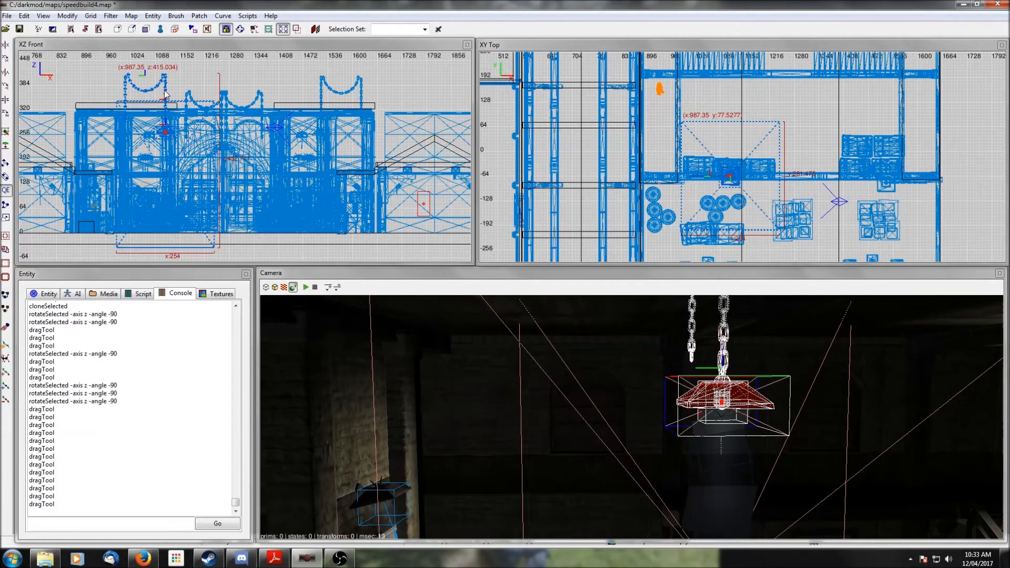
drag(727, 180, 702, 184)
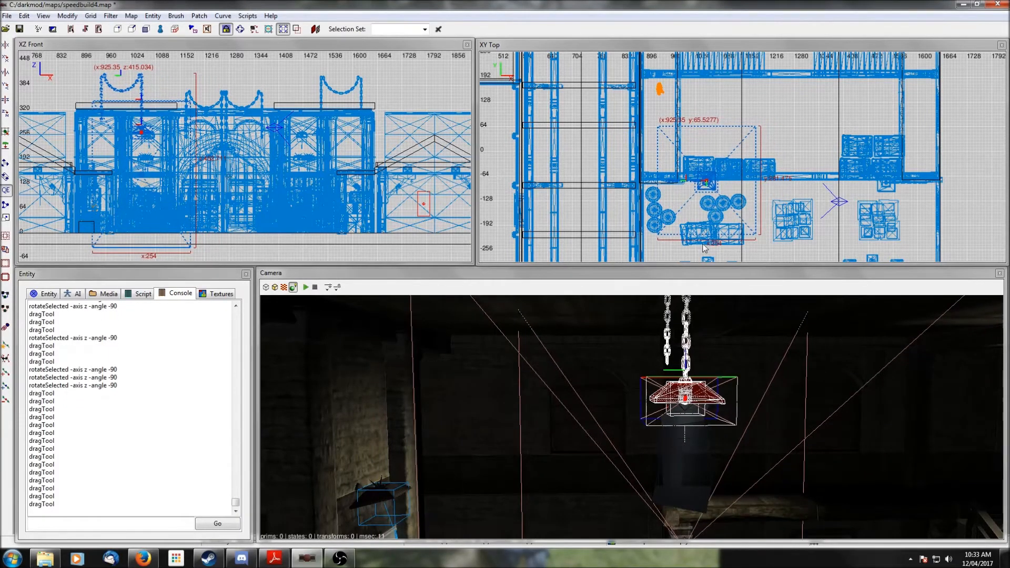
right_click(730, 355)
right_click(727, 353)
scroll(728, 354, up, 5)
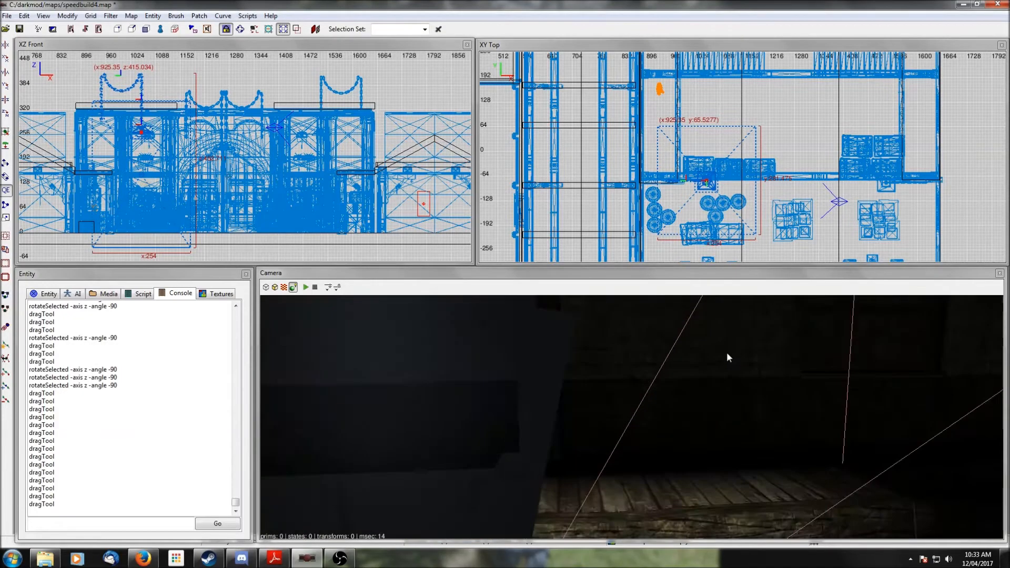
right_click(728, 354)
right_click(727, 354)
scroll(728, 354, down, 5)
key(Escape)
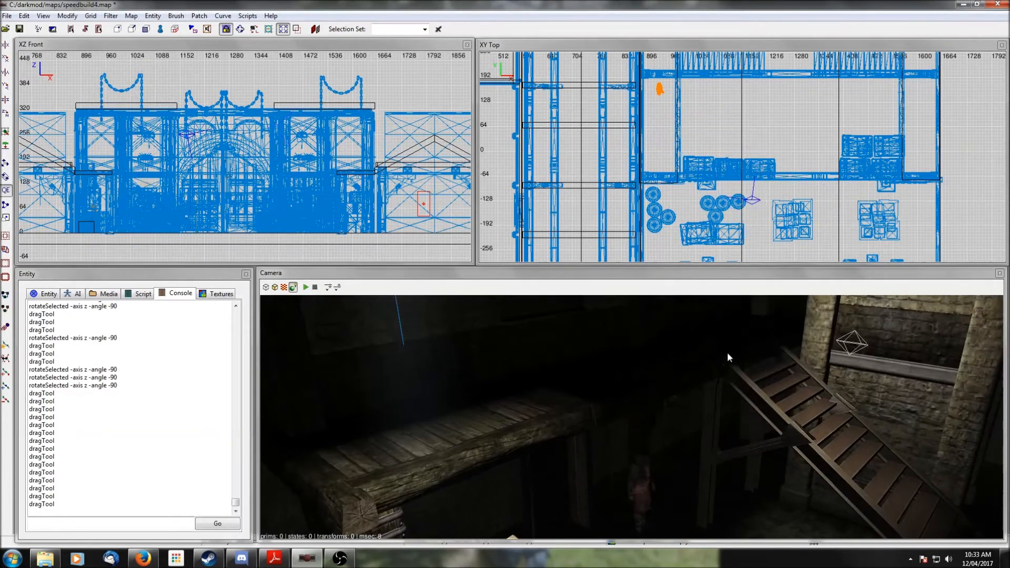
- Clone the hanging lamp above the arched door and move the copy north in the top view
scroll(727, 353, down, 4)
right_click(727, 353)
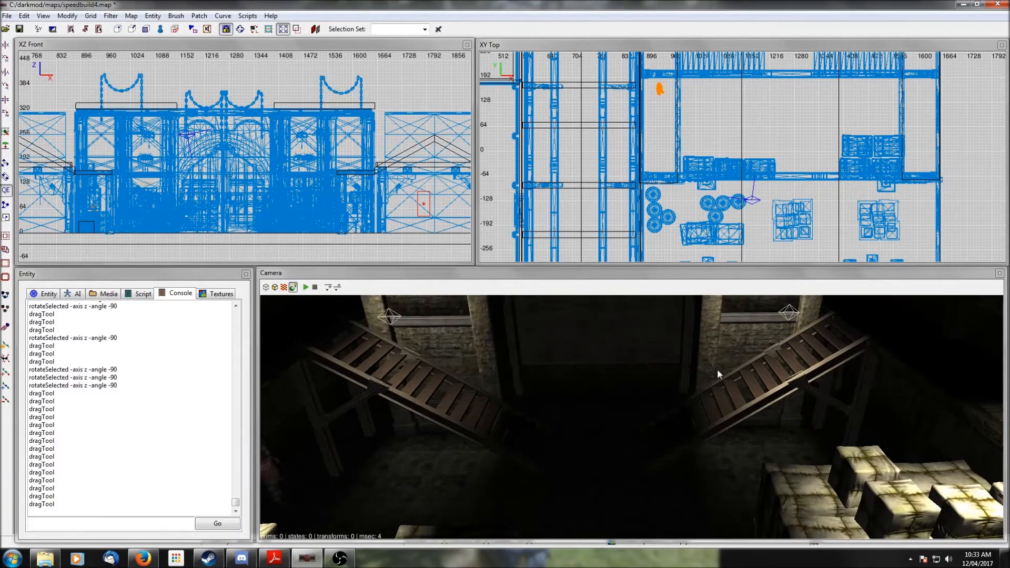
right_click(718, 374)
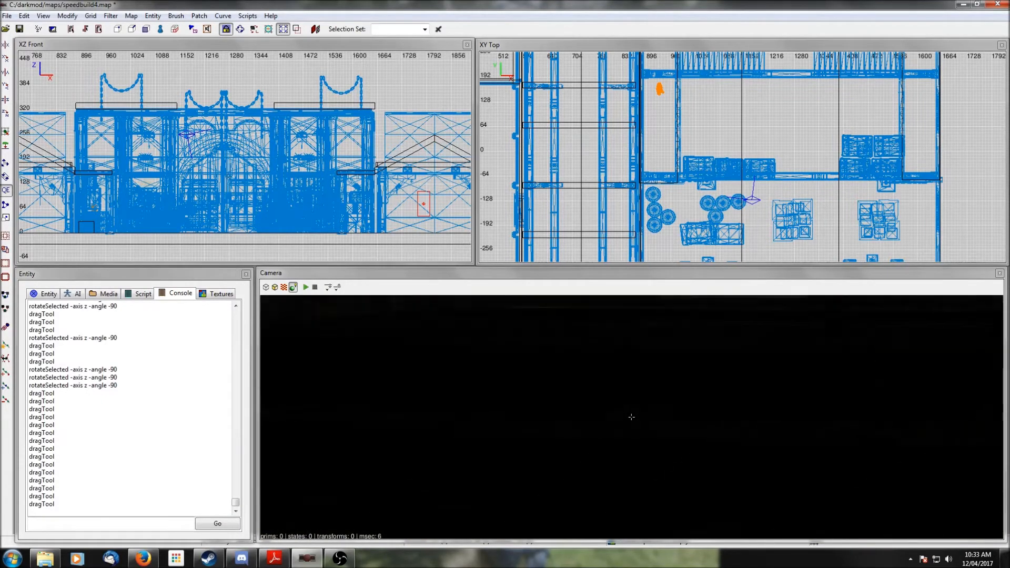
right_click(715, 369)
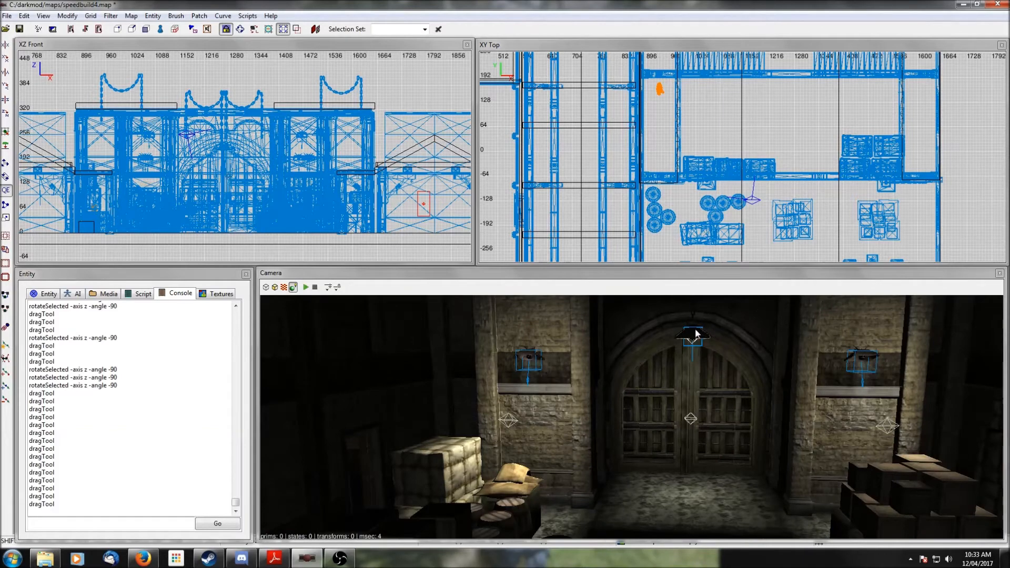
shift+click(696, 334)
scroll(811, 176, down, 5)
key(space)
drag(755, 246, 753, 129)
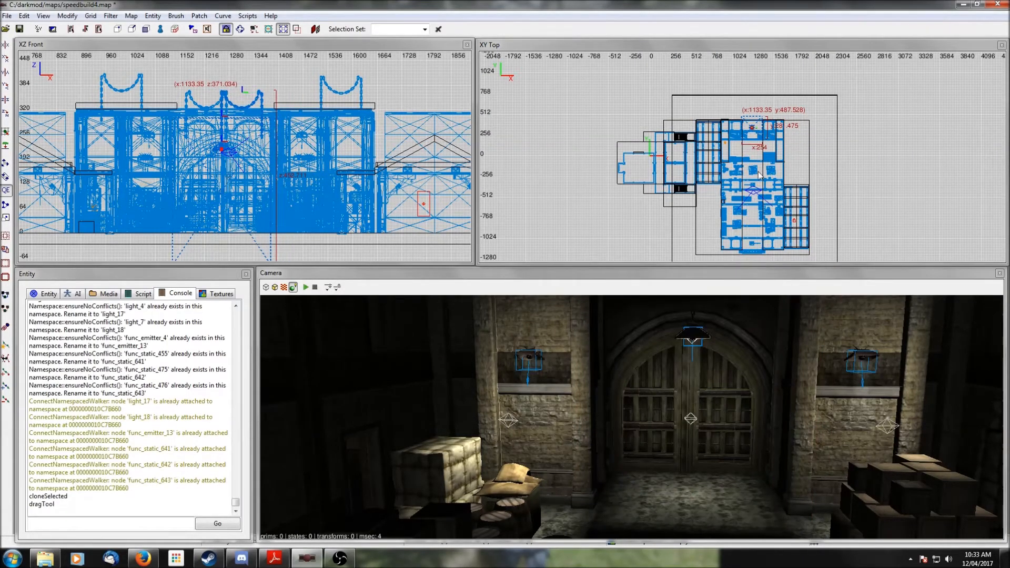
- Nudge the copied lamp slightly south in the top view onto the beam, then deselect it
right_click(773, 393)
right_click(772, 393)
right_click(772, 398)
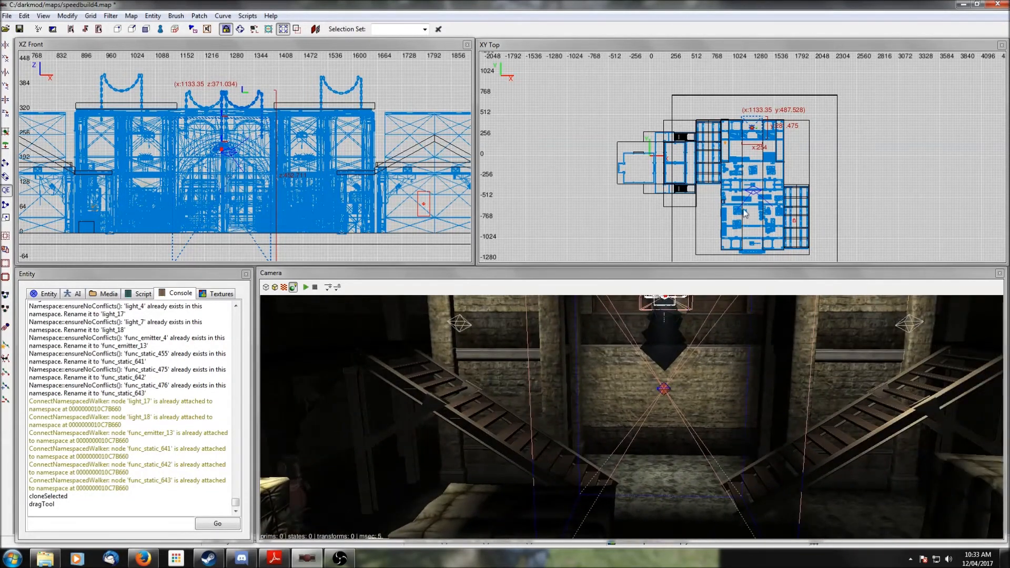
scroll(752, 137, up, 10)
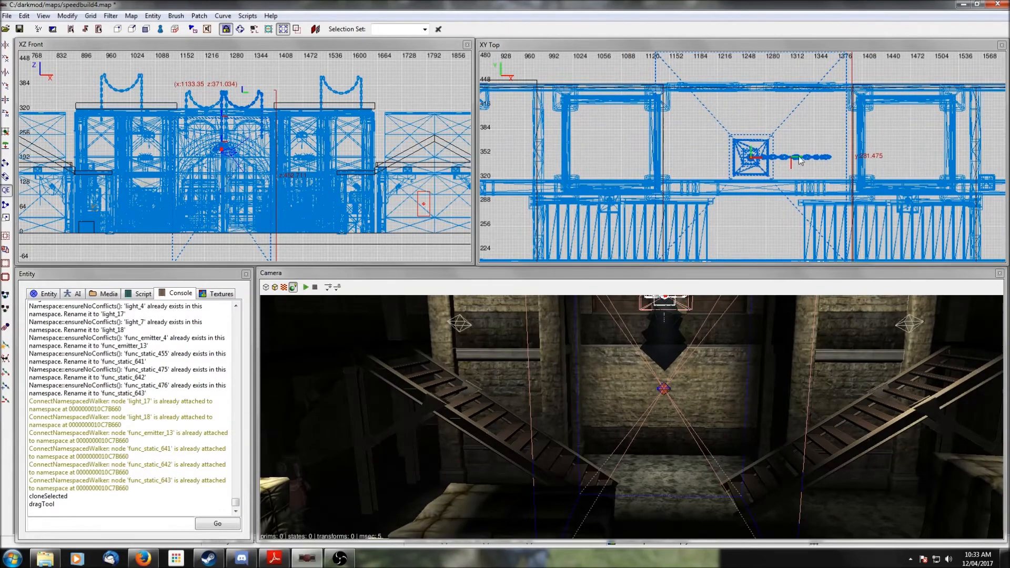
drag(754, 158, 758, 159)
key(q)
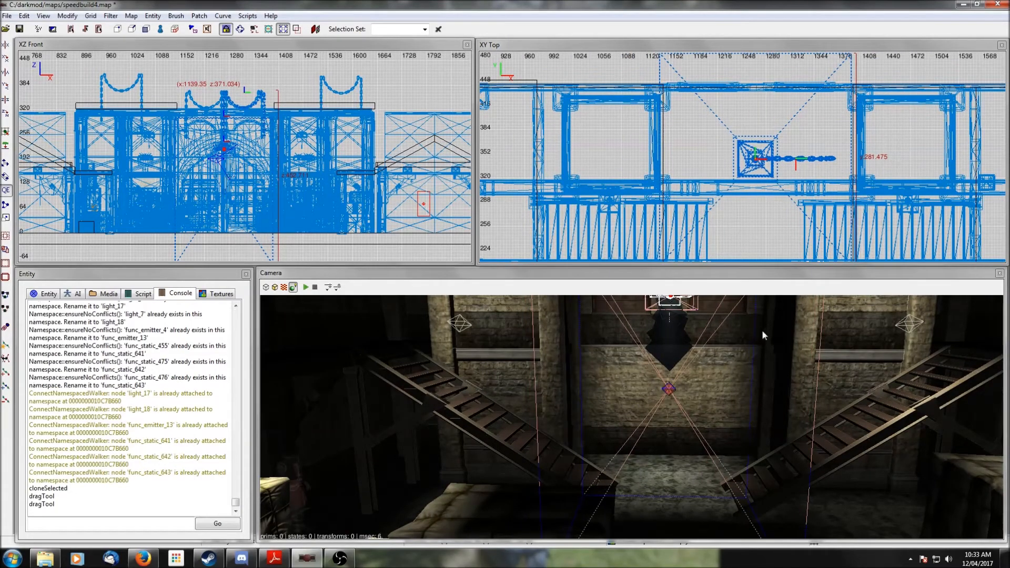
drag(756, 162, 758, 181)
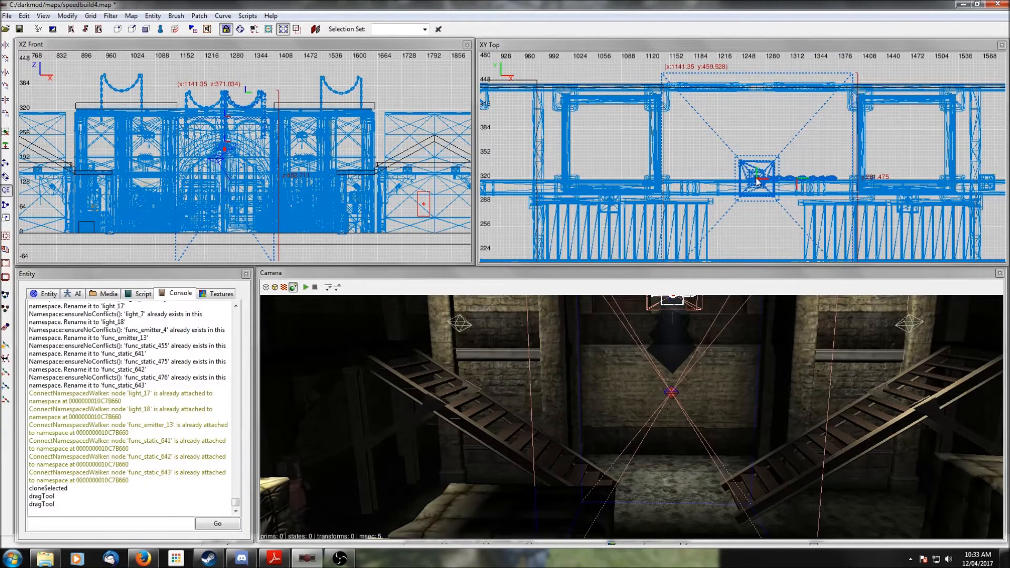
right_click(768, 365)
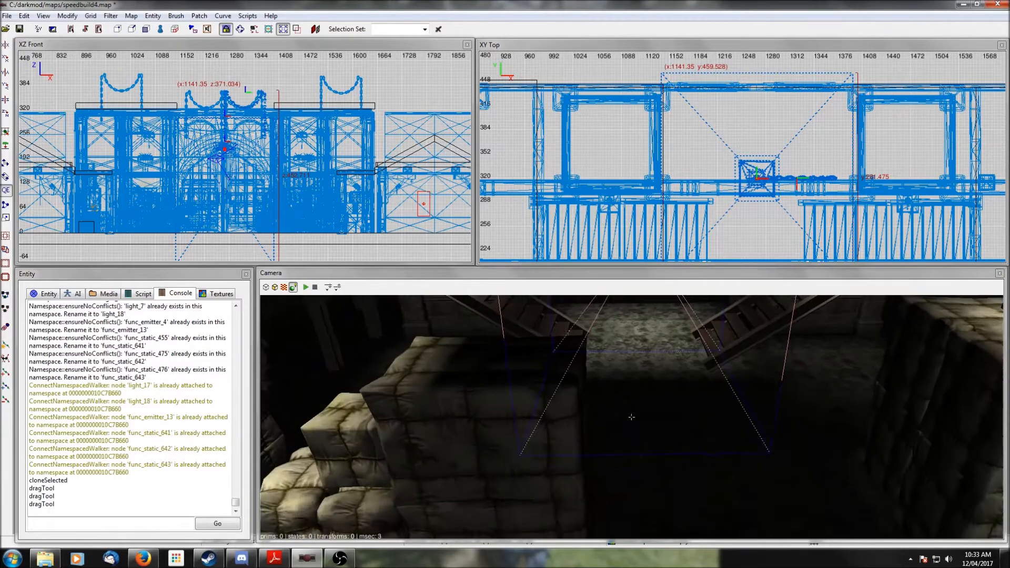
right_click(769, 366)
key(Escape)
right_click(767, 363)
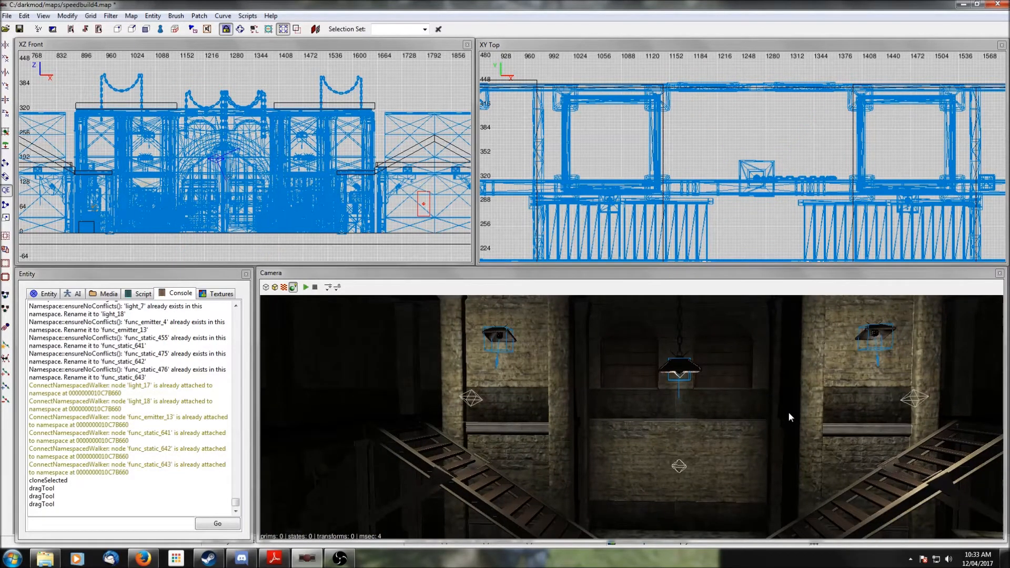
- Save the map under the new name speedbuild5.map
right_click(821, 415)
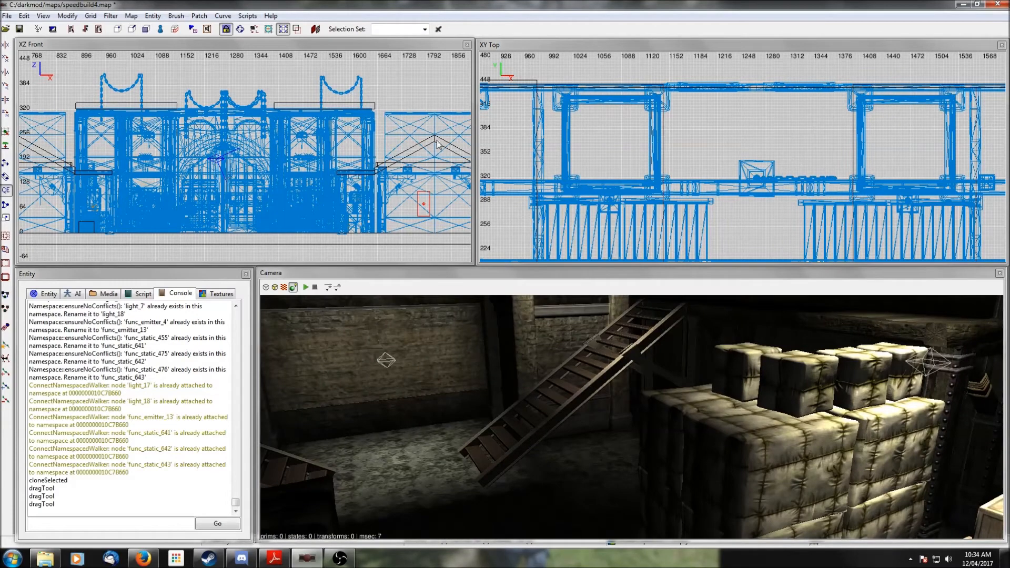
click(7, 16)
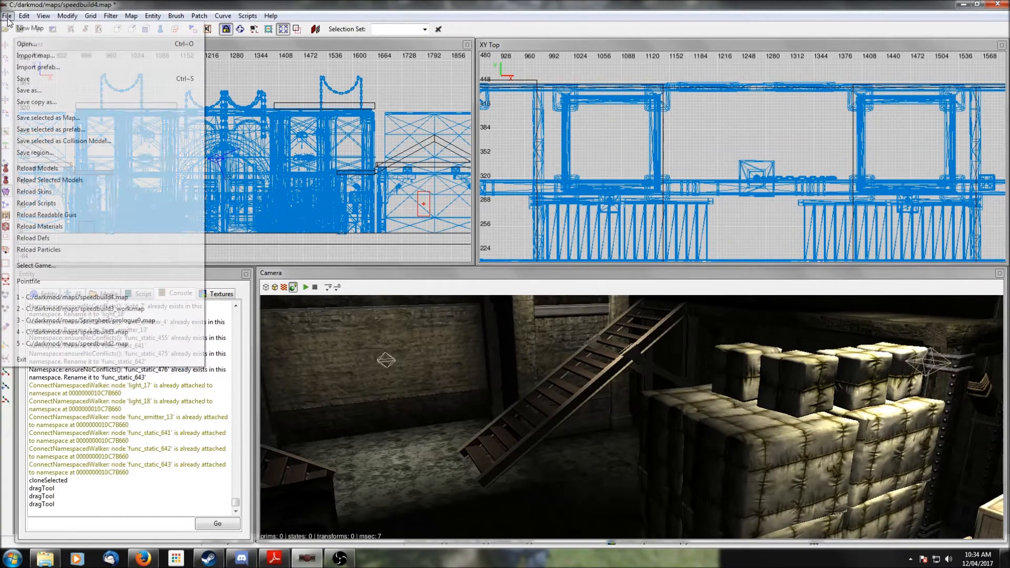
click(28, 91)
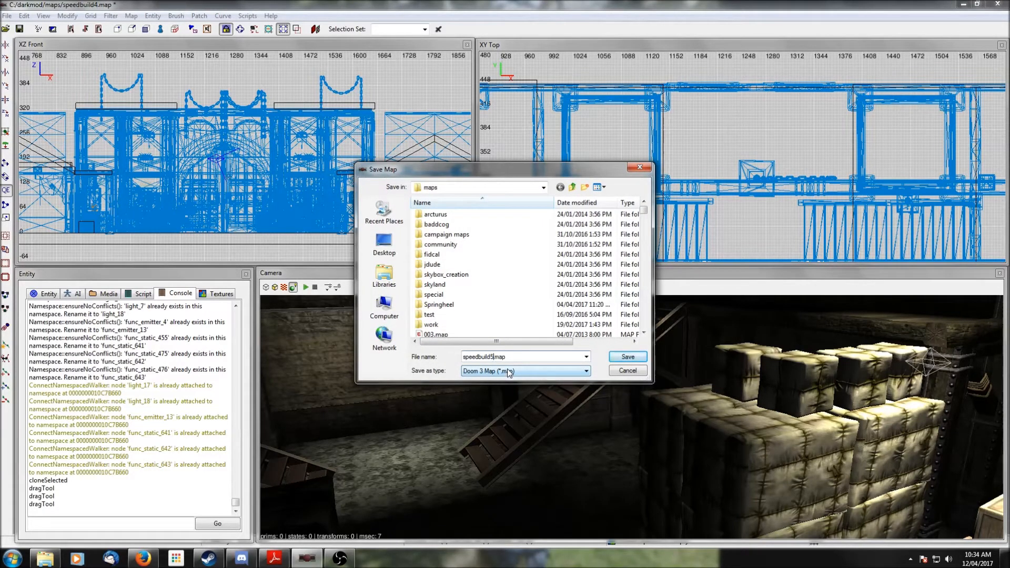
click(628, 358)
- Select the ceiling brush, clone it, raise the copy slightly and stretch it east across the hall
right_click(675, 377)
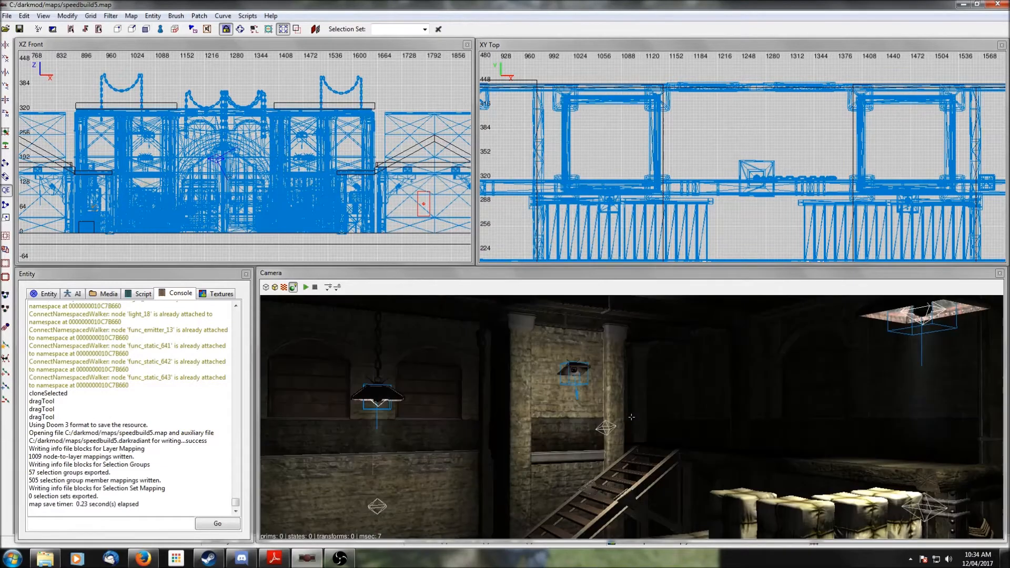
right_click(631, 418)
scroll(675, 379, down, 5)
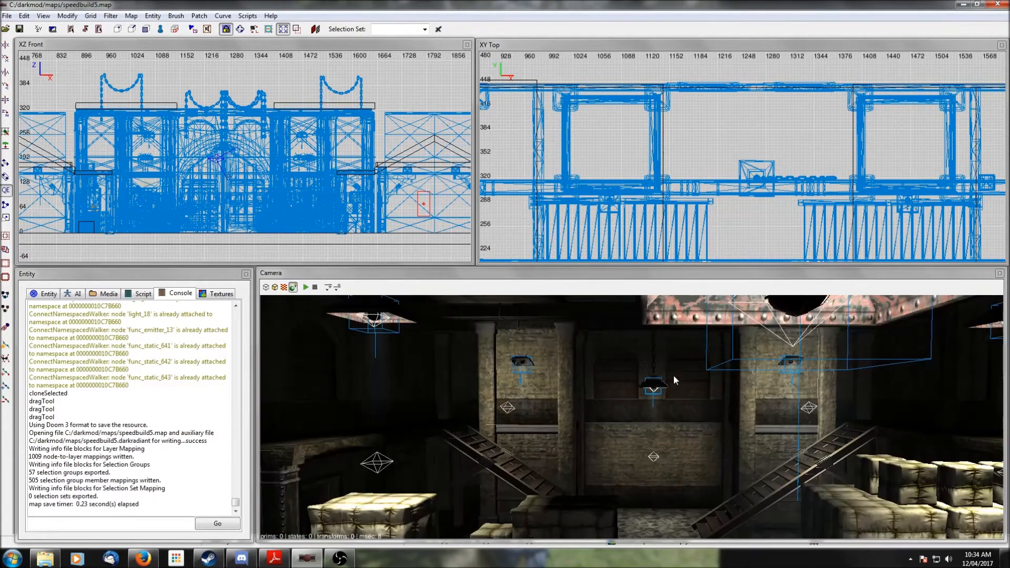
right_click(675, 380)
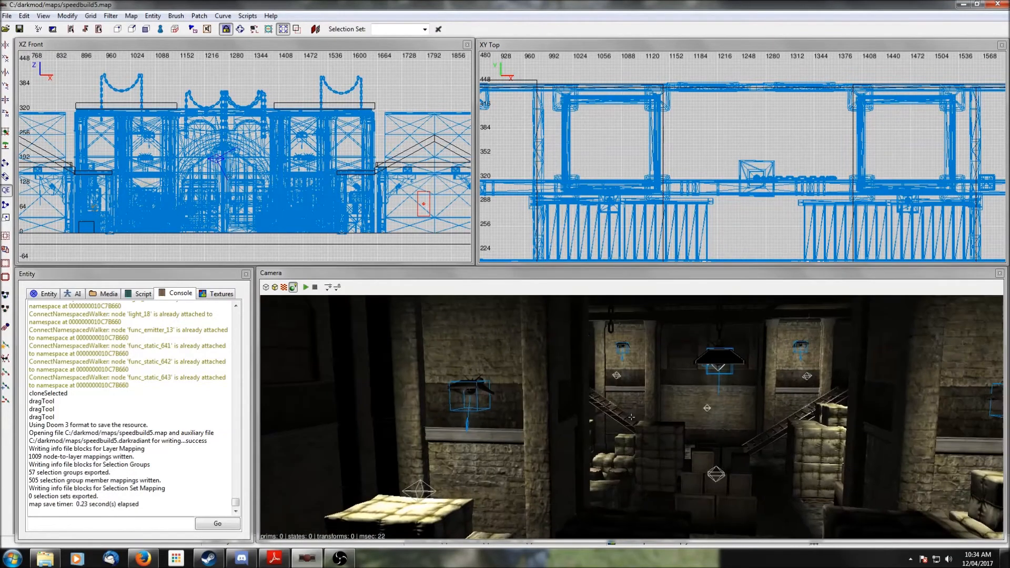
right_click(675, 376)
right_click(675, 377)
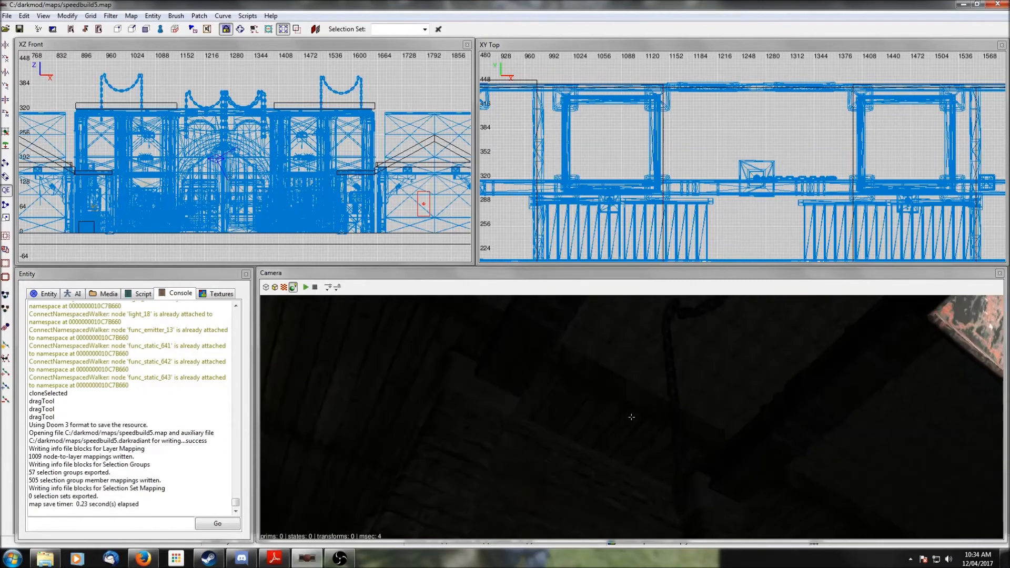
right_click(674, 376)
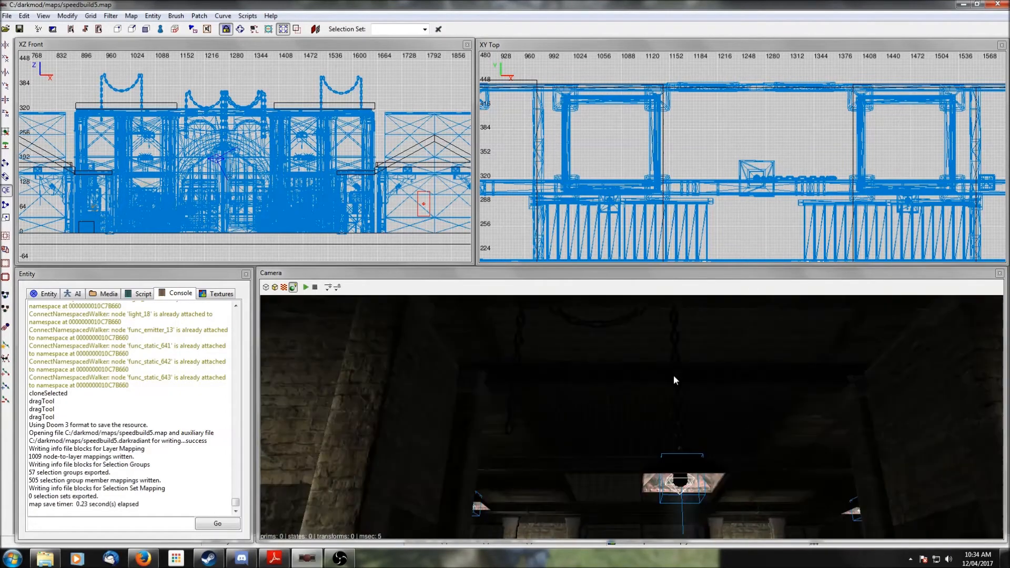
scroll(674, 374, up, 3)
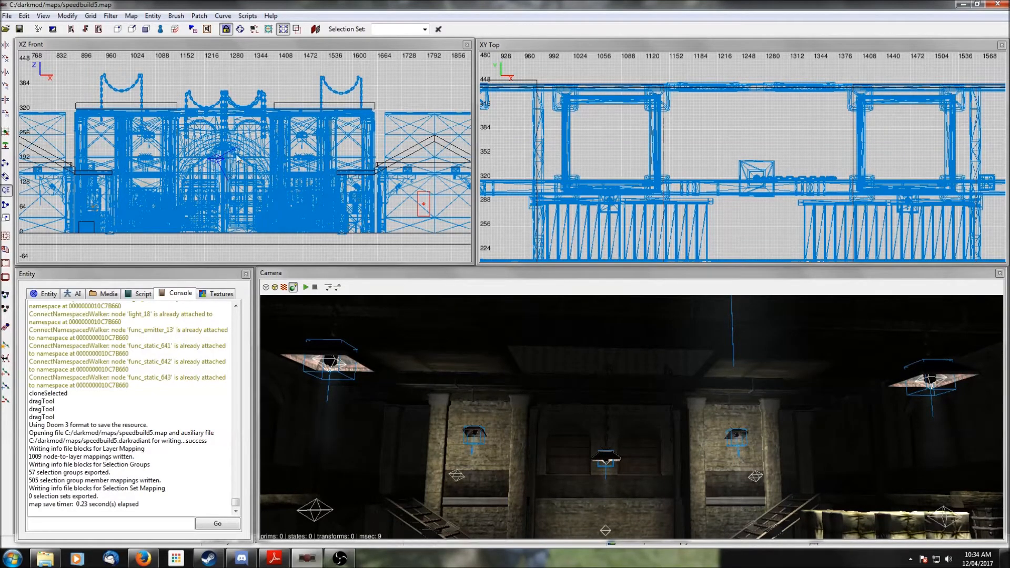
scroll(500, 371, up, 3)
shift+click(503, 377)
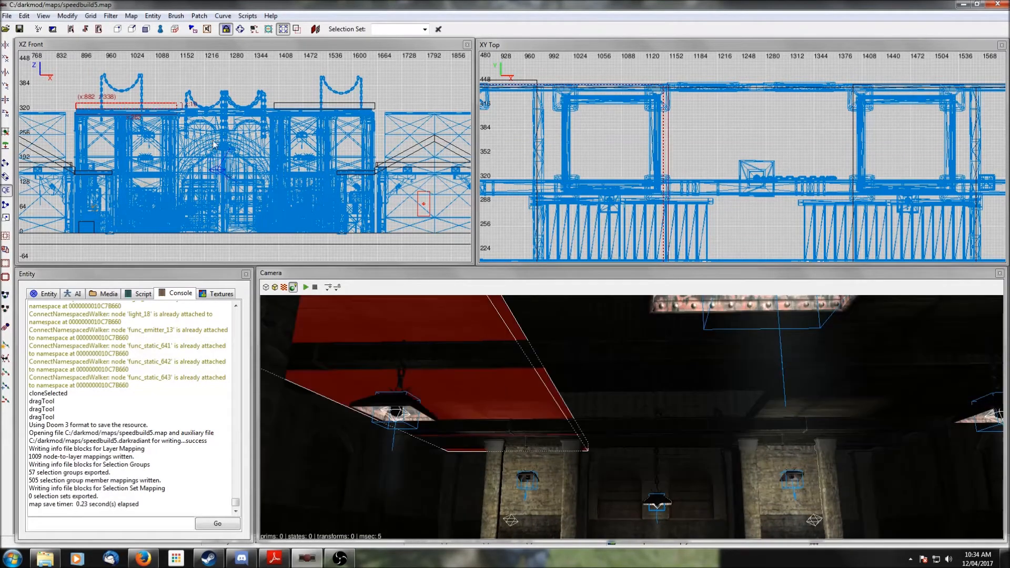
scroll(245, 156, up, 1)
mouse_move(246, 156)
right_down()
mouse_move(419, 230)
mouse_move(298, 196)
right_up()
right_drag(196, 187, 149, 175)
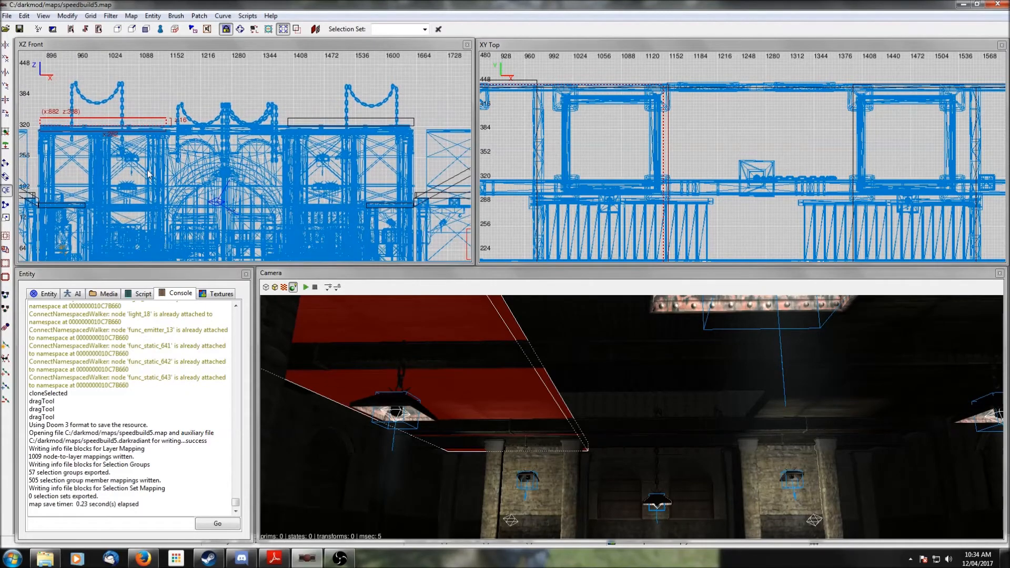
key(space)
drag(70, 129, 70, 119)
drag(176, 119, 428, 118)
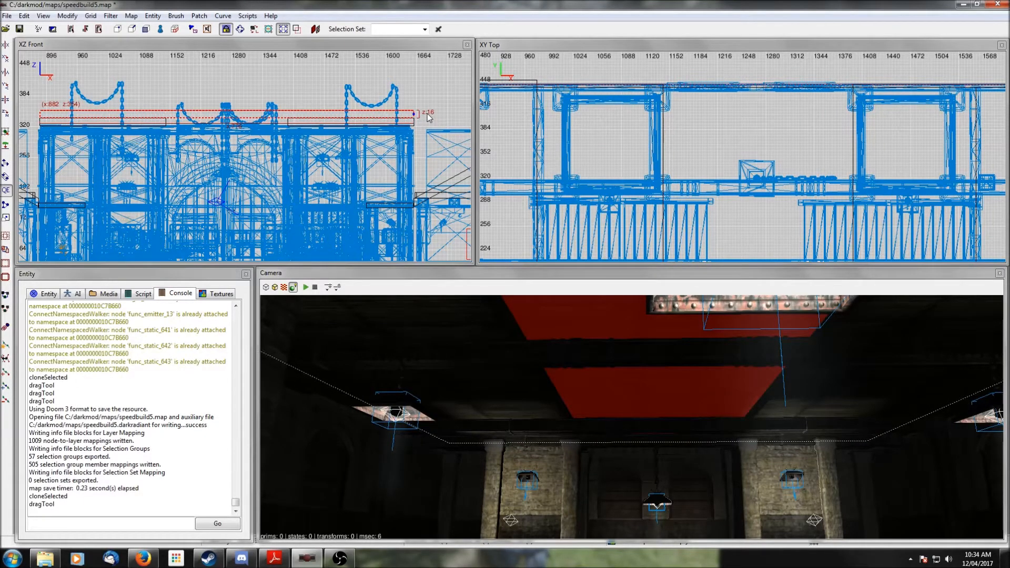
- Delete the chain-hung lamp above the central arched door
click(299, 127)
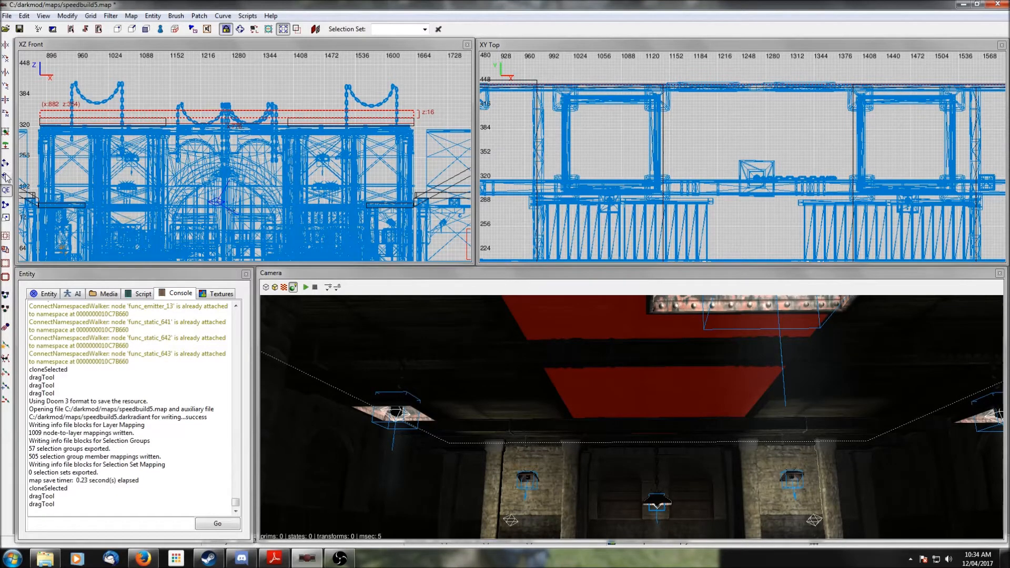
scroll(228, 96, up, 1)
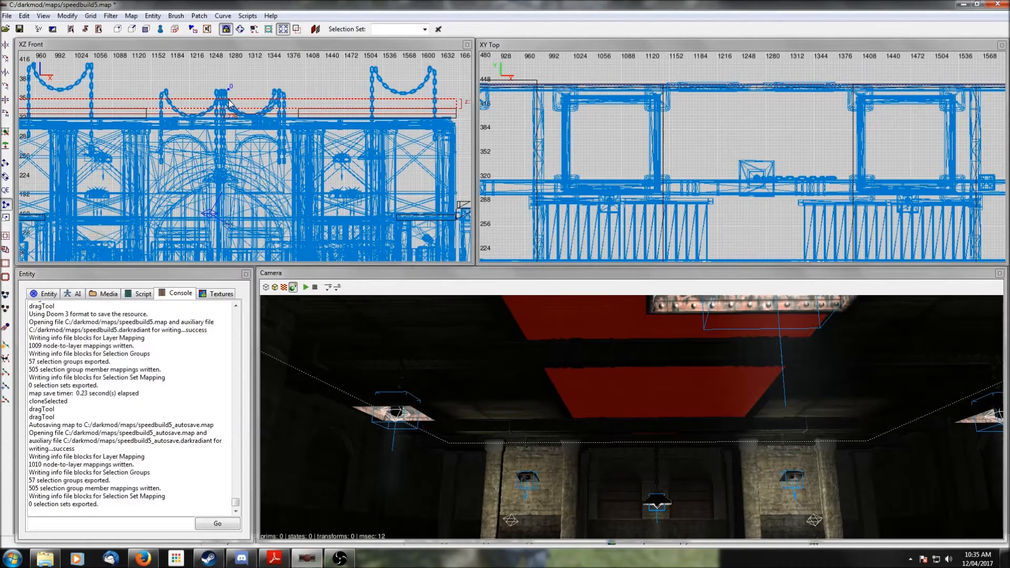
shift+click(229, 103)
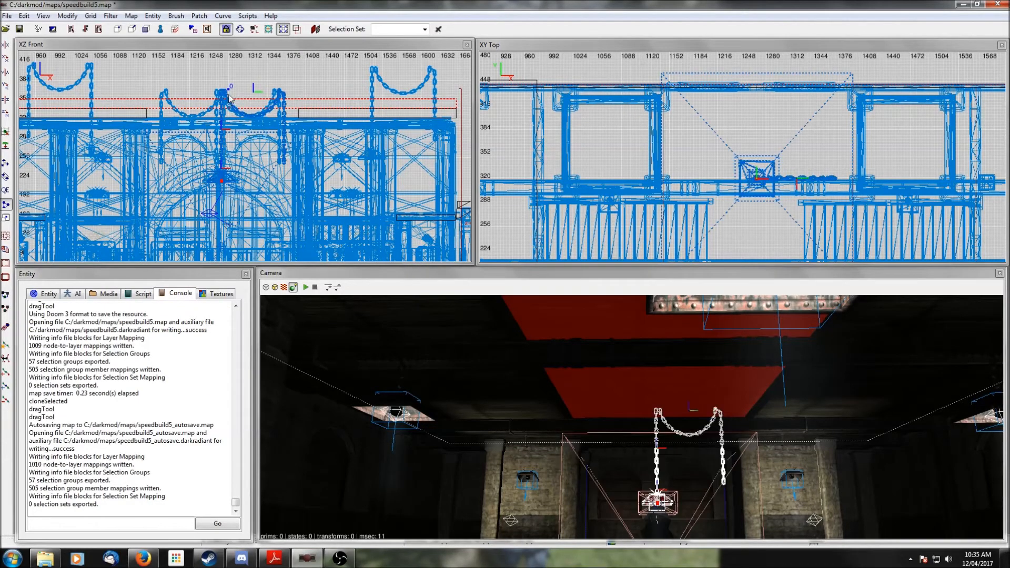
key(Delete)
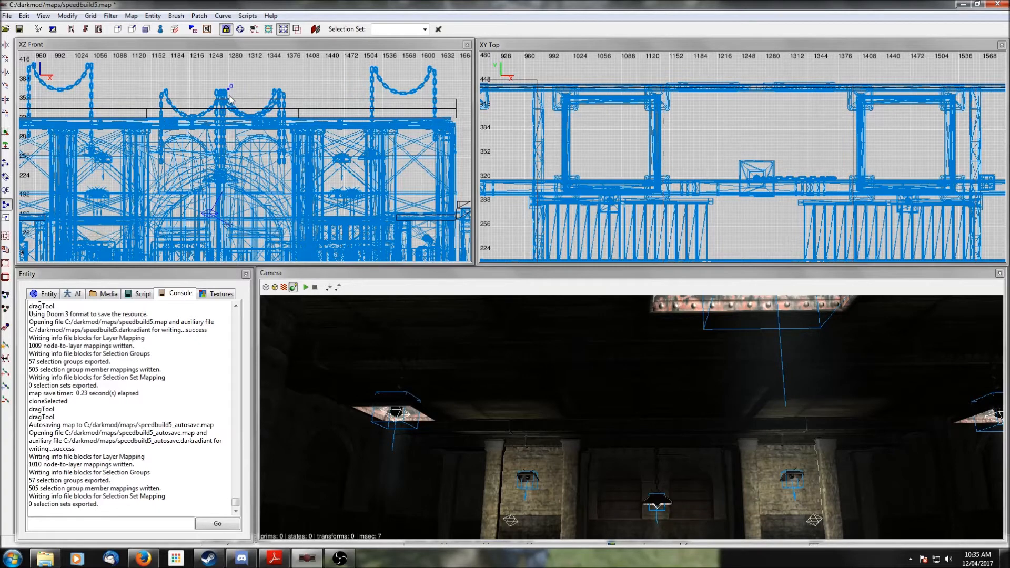
- Split the cloned ceiling brush in half at the centre with the clipper
right_click(639, 351)
right_click(639, 351)
shift+click(639, 350)
click(228, 108)
key(shift+Return)
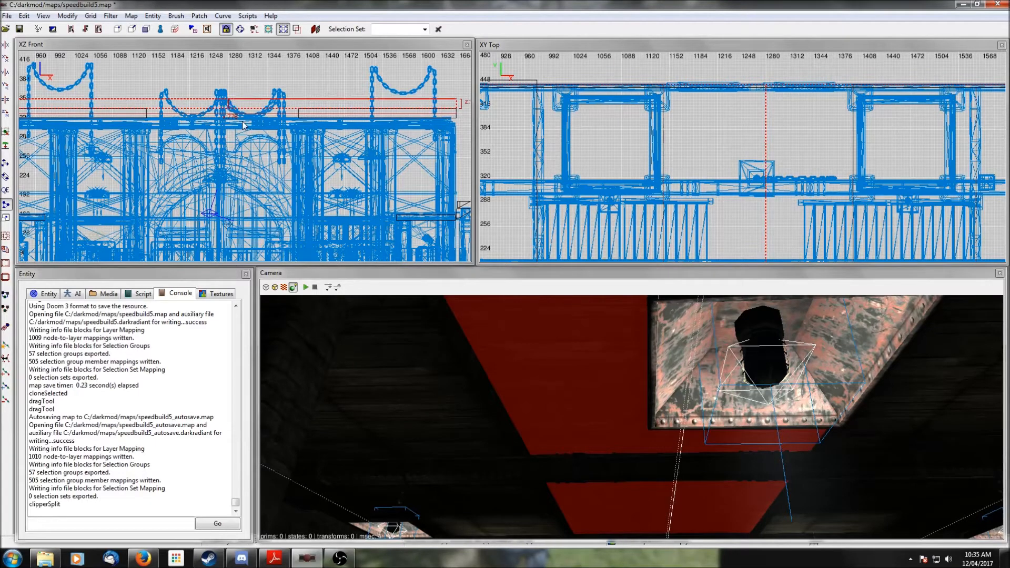
key(x)
- Raise the halves' shared top edge in the front view to form a pitched ridge at about z 476
scroll(232, 119, down, 2)
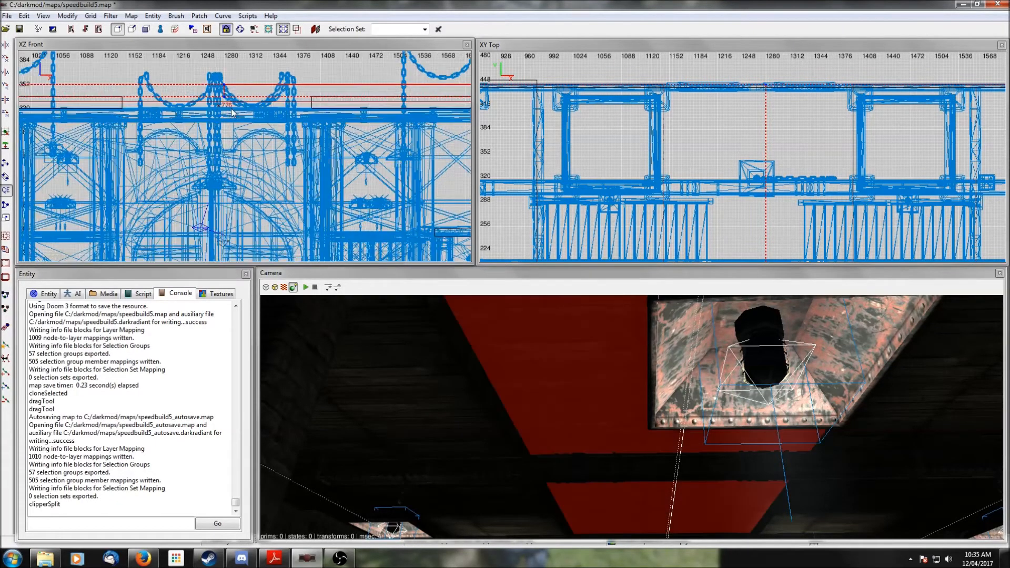
scroll(232, 115, down, 2)
drag(235, 128, 236, 90)
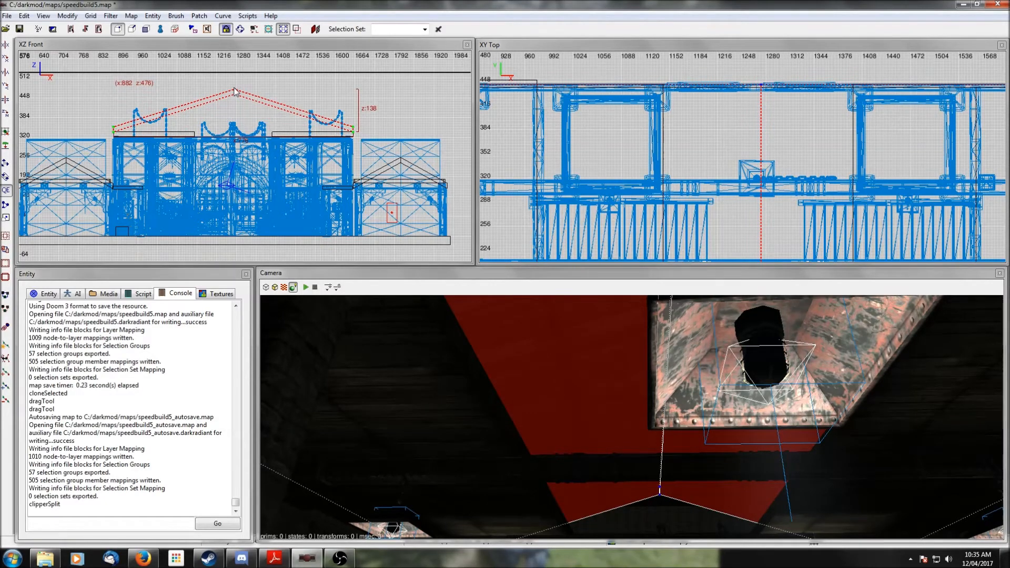
key(Escape)
- Examine the new pitched ceiling from below in the camera view
right_click(737, 420)
right_click(737, 419)
right_click(737, 420)
right_click(737, 420)
right_click(737, 420)
scroll(632, 417, down, 1)
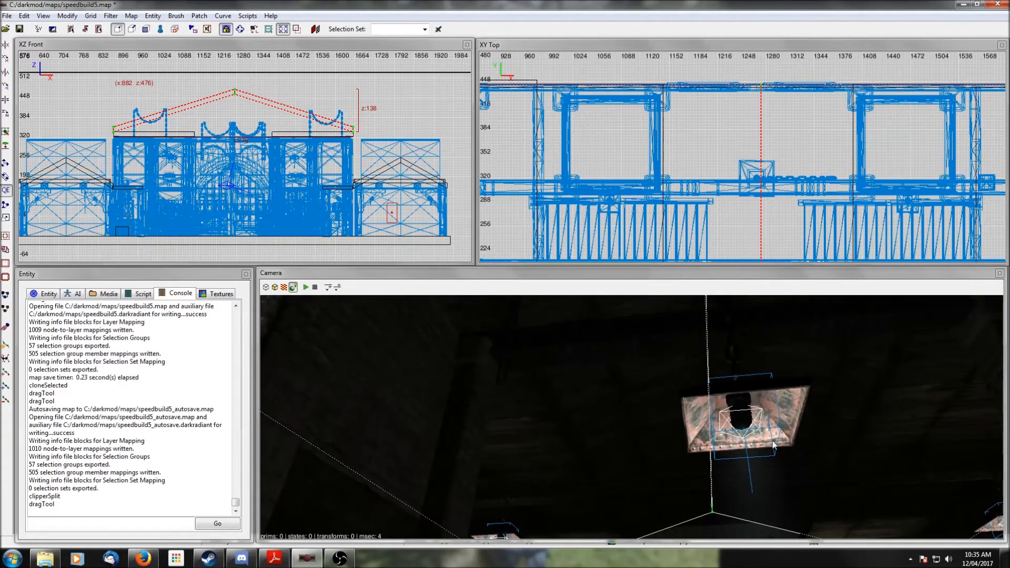
scroll(798, 467, down, 2)
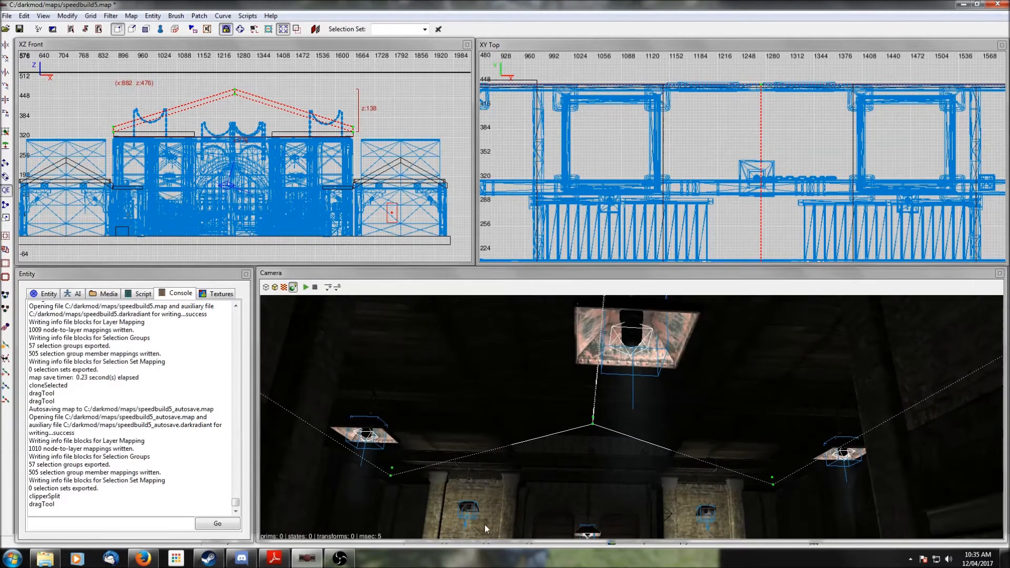
click(284, 287)
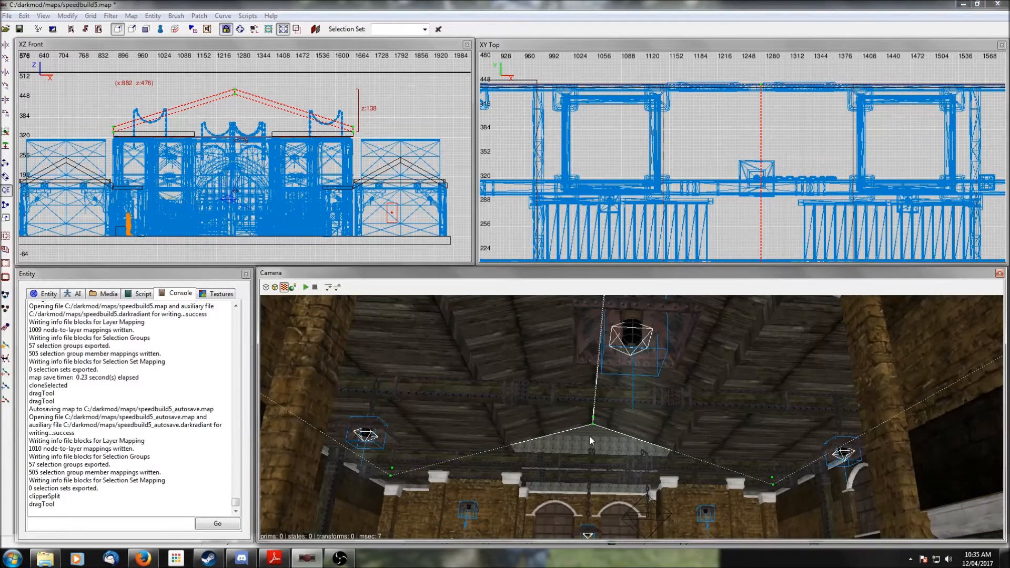
right_click(590, 437)
right_click(590, 437)
key(v)
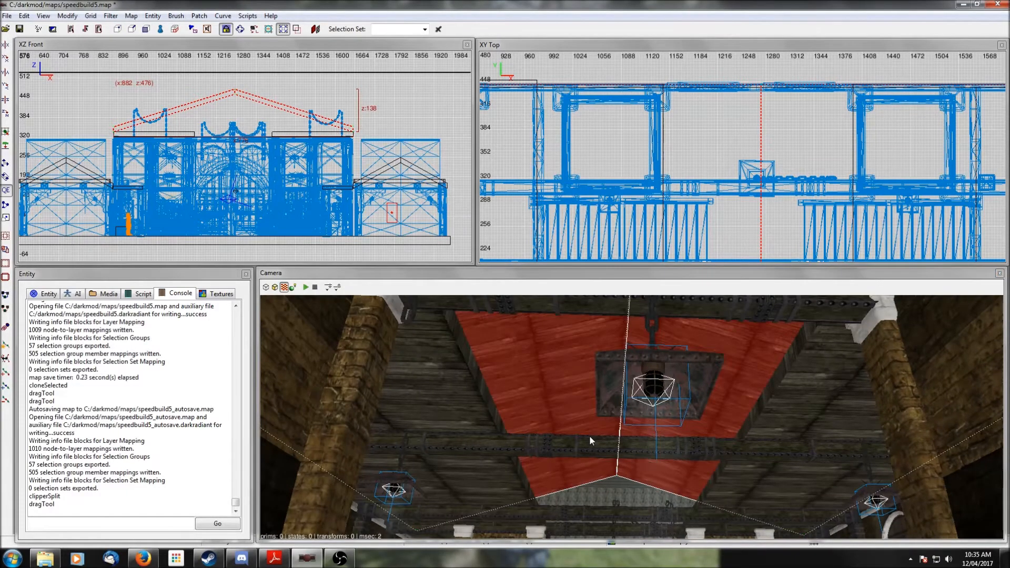
key(Escape)
right_click(550, 476)
right_click(550, 477)
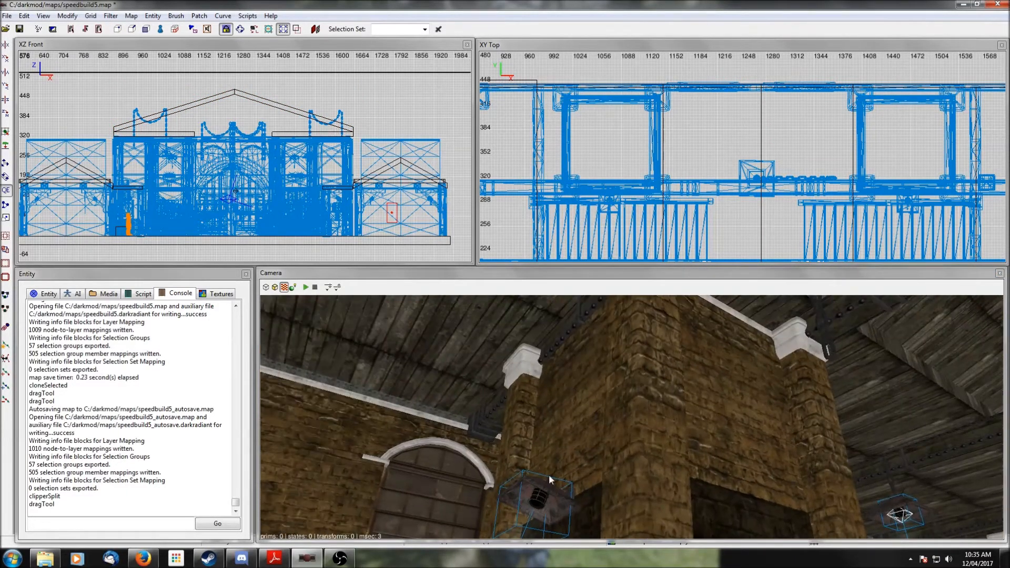
shift+click(373, 400)
key(Escape)
- Texture the selected brush with rough_wood_brown_dull and raise its bottom edge to make a thin strip under the ceiling
scroll(751, 191, down, 10)
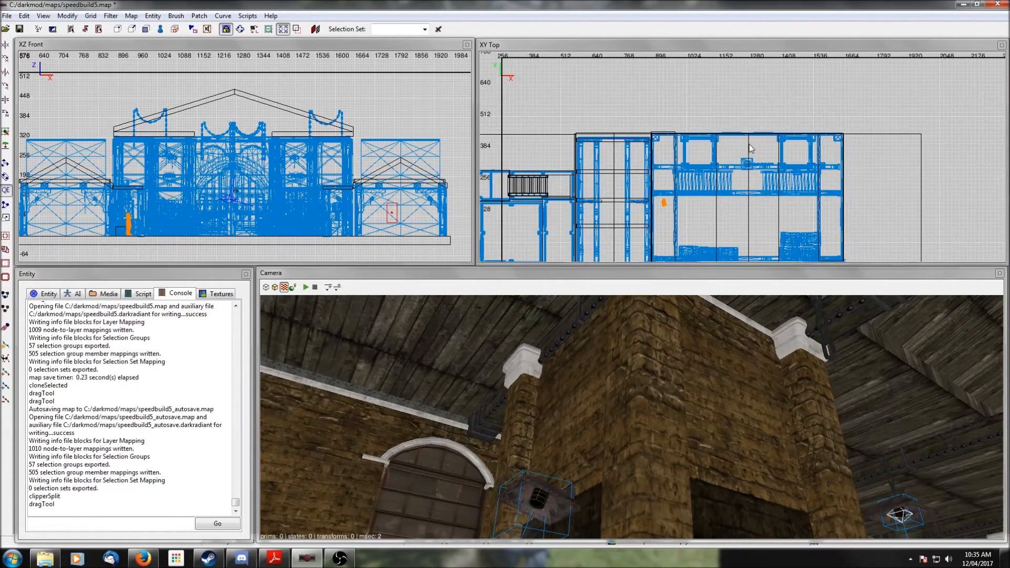
drag(731, 91, 734, 227)
click(221, 293)
scroll(134, 433, down, 1)
click(73, 481)
right_click(539, 424)
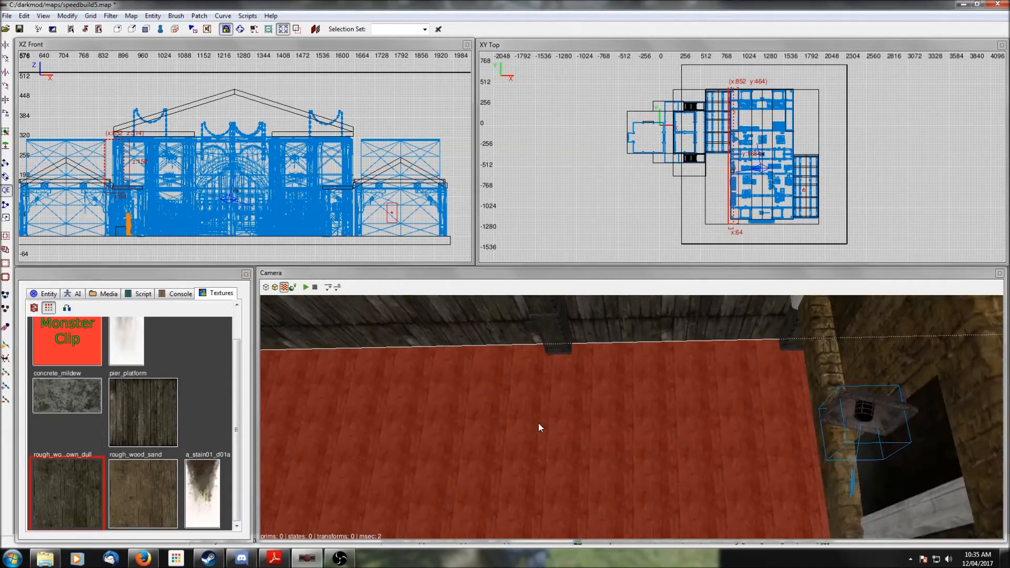
drag(110, 202, 112, 150)
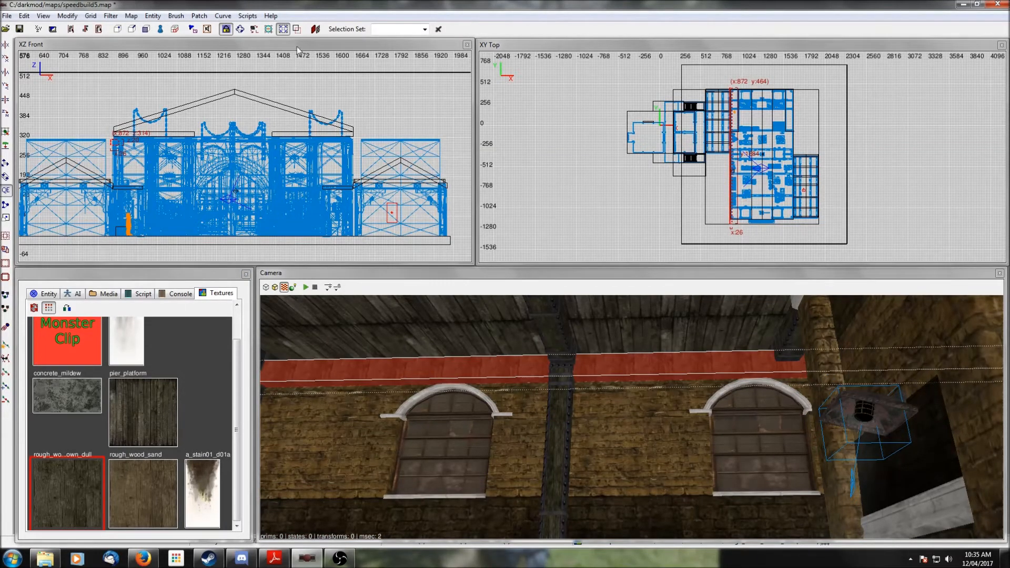
- Rotate the strip's texture to 90 degrees in the Surface Inspector and close it
key(s)
click(373, 159)
click(372, 159)
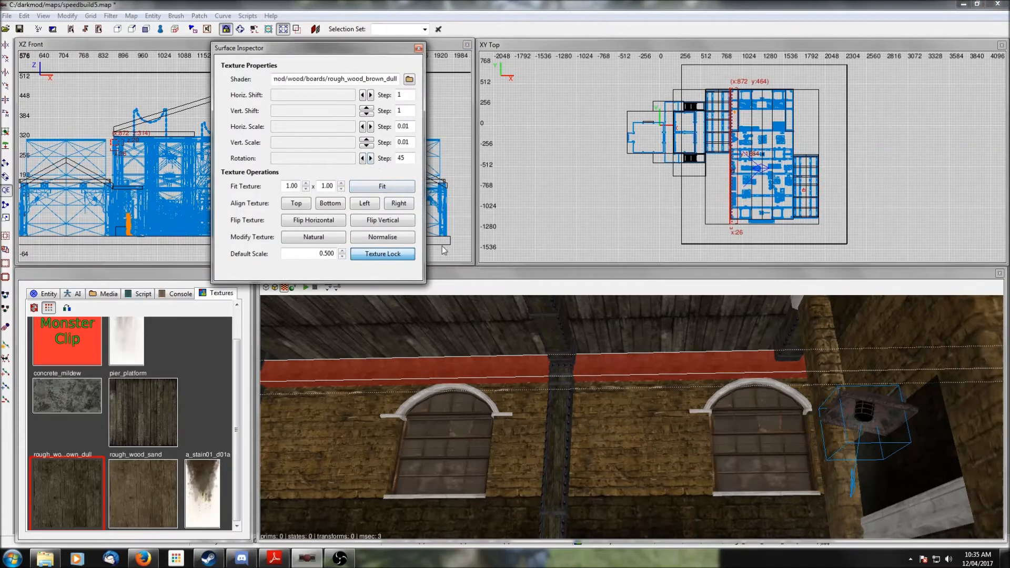
key(Escape)
right_click(632, 388)
right_click(631, 387)
shift+click(658, 394)
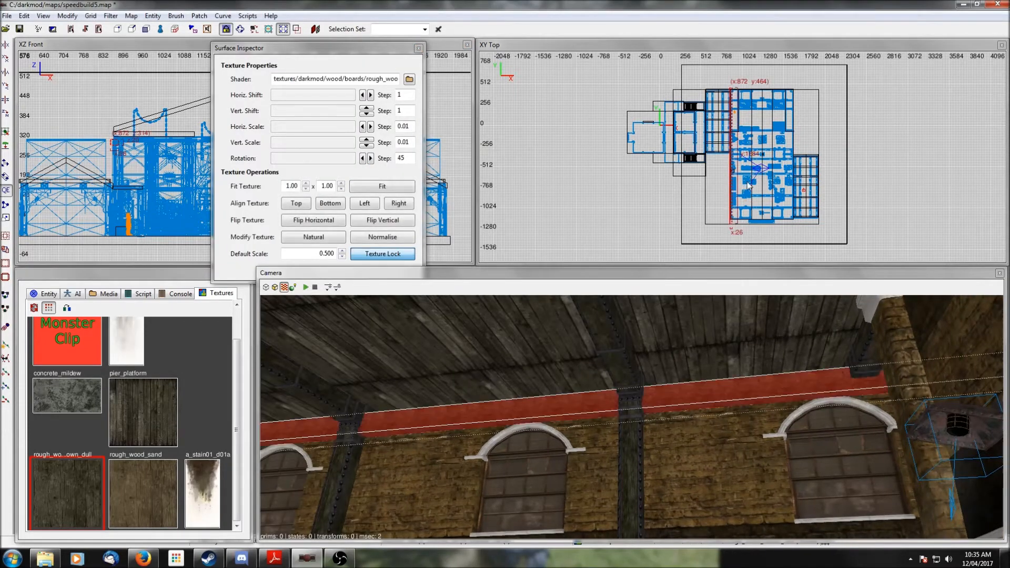
scroll(703, 167, up, 8)
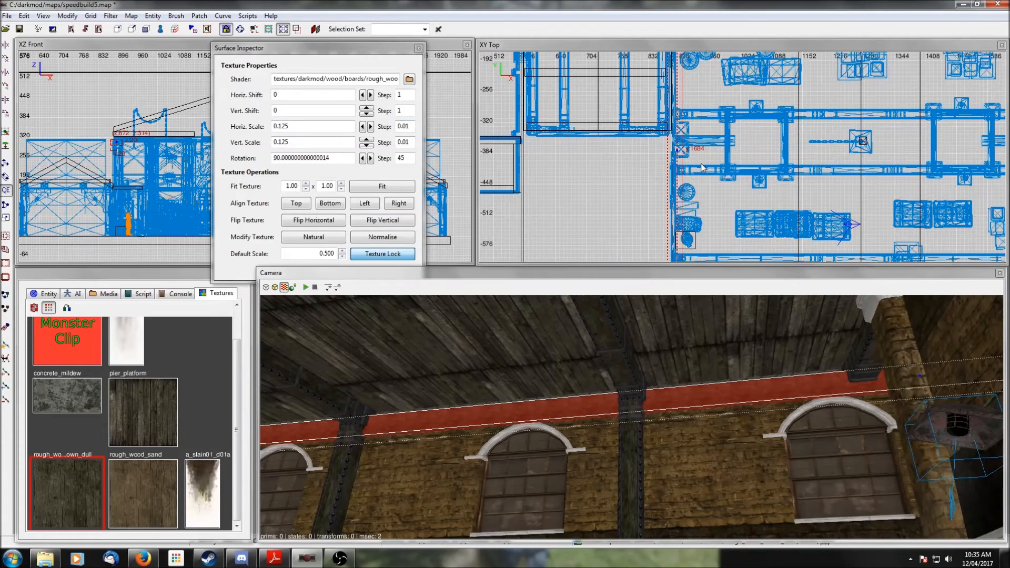
click(701, 164)
click(419, 48)
- Trim the strip's western end in the front view to meet the corner post, then deselect it
scroll(191, 144, up, 4)
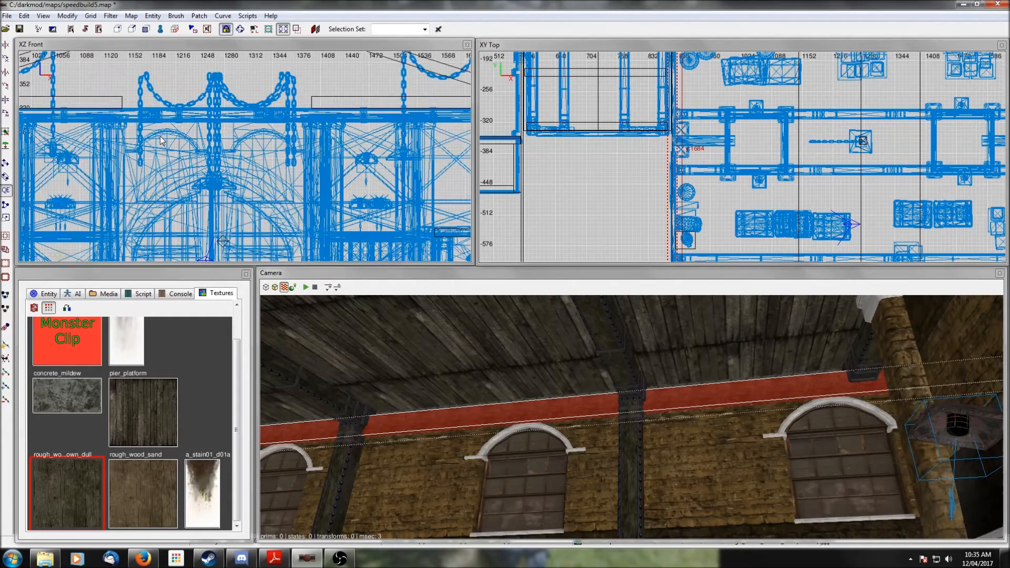
drag(190, 142, 190, 138)
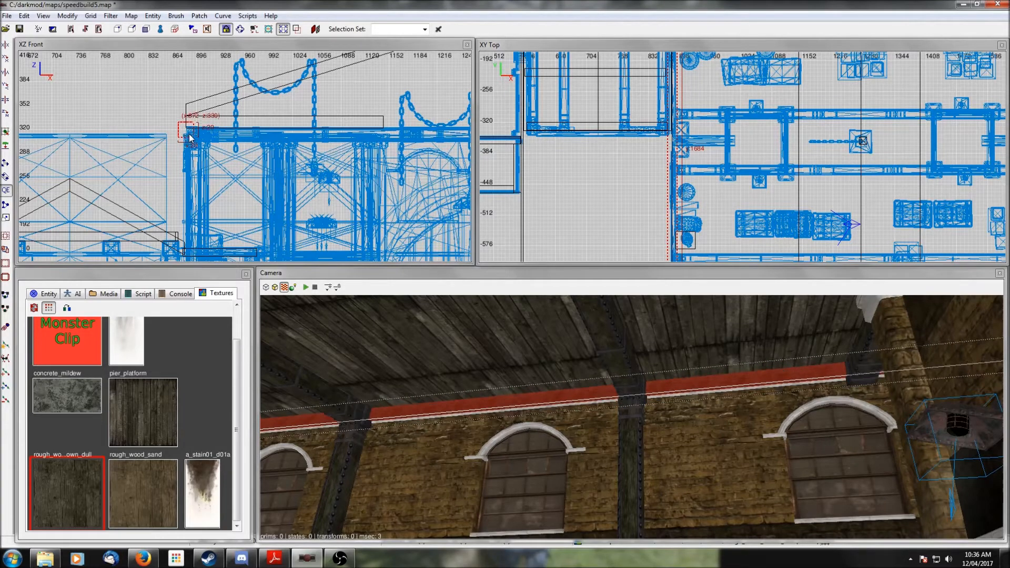
scroll(190, 138, up, 3)
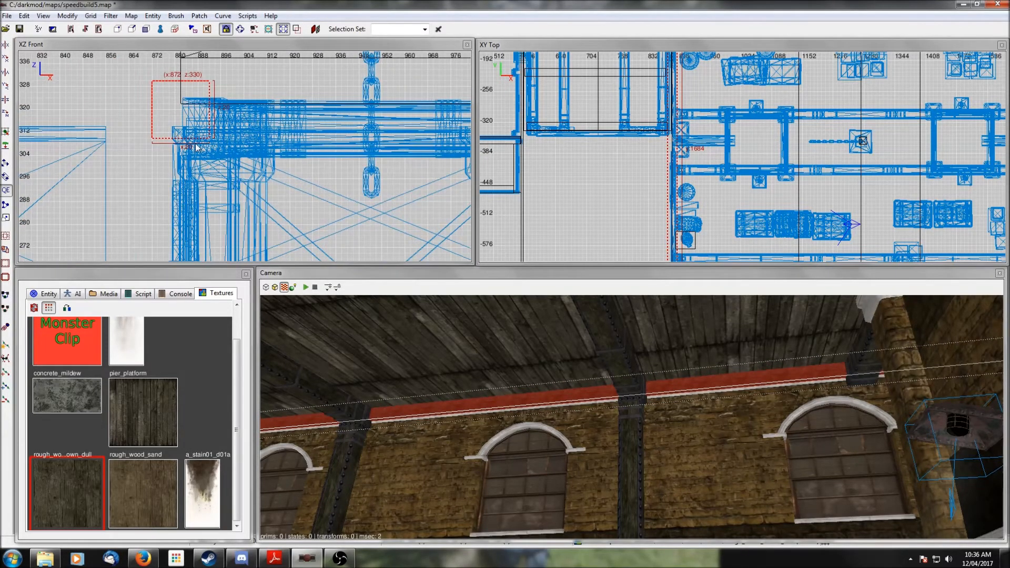
drag(199, 146, 190, 145)
drag(196, 82, 194, 84)
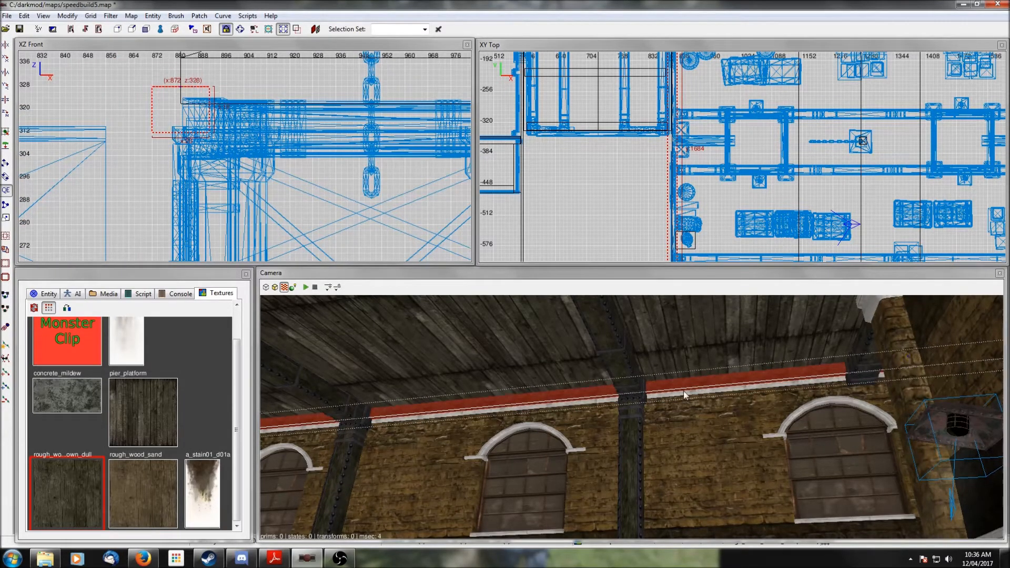
shift+click(701, 418)
shift+click(701, 418)
scroll(699, 412, down, 1)
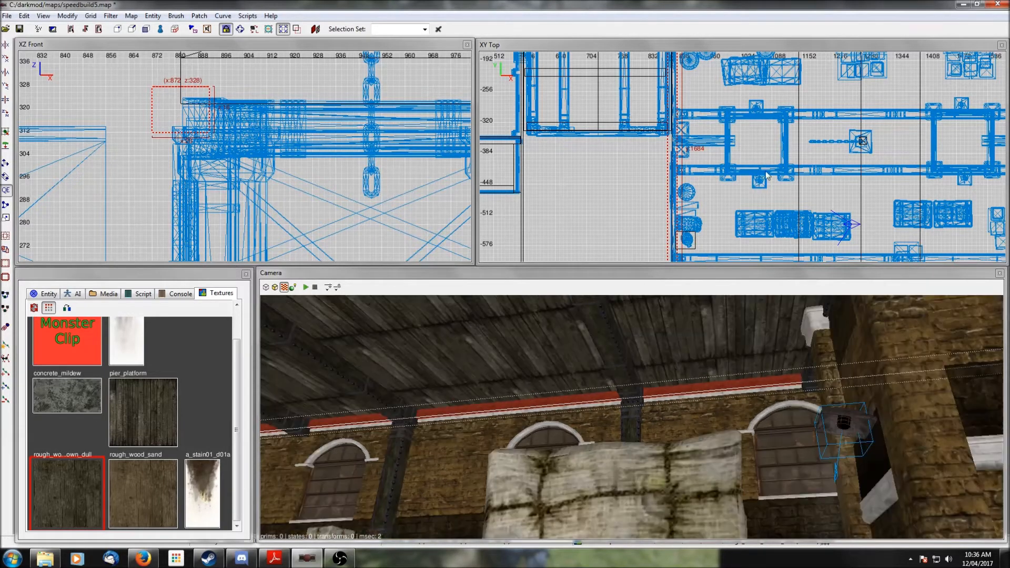
- Zoom out the top view and look around the ceiling edge in the camera view
scroll(768, 140, down, 3)
scroll(768, 143, down, 4)
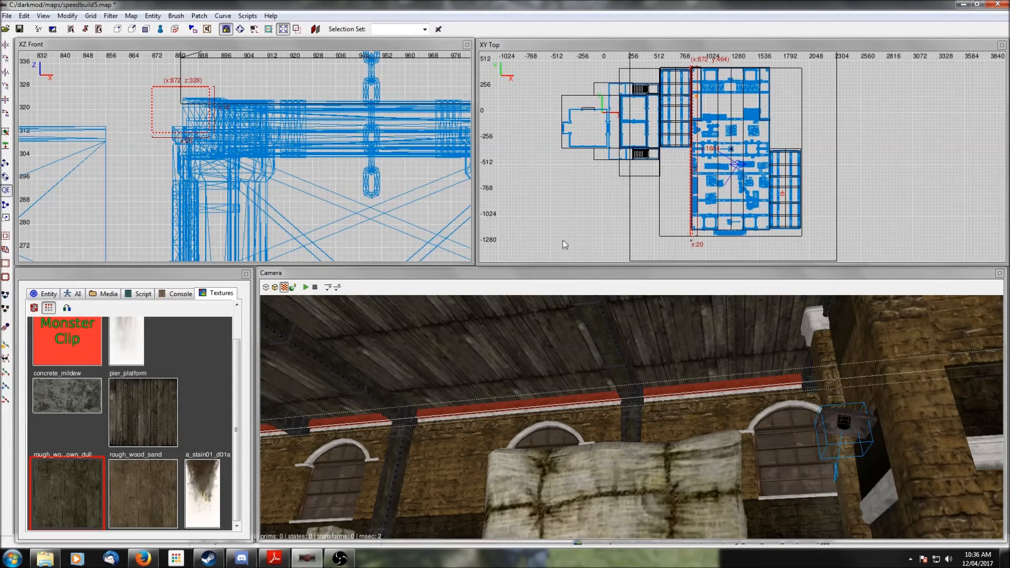
click(5, 163)
mouse_move(725, 157)
mouse_down()
mouse_move(828, 154)
mouse_move(800, 153)
mouse_up()
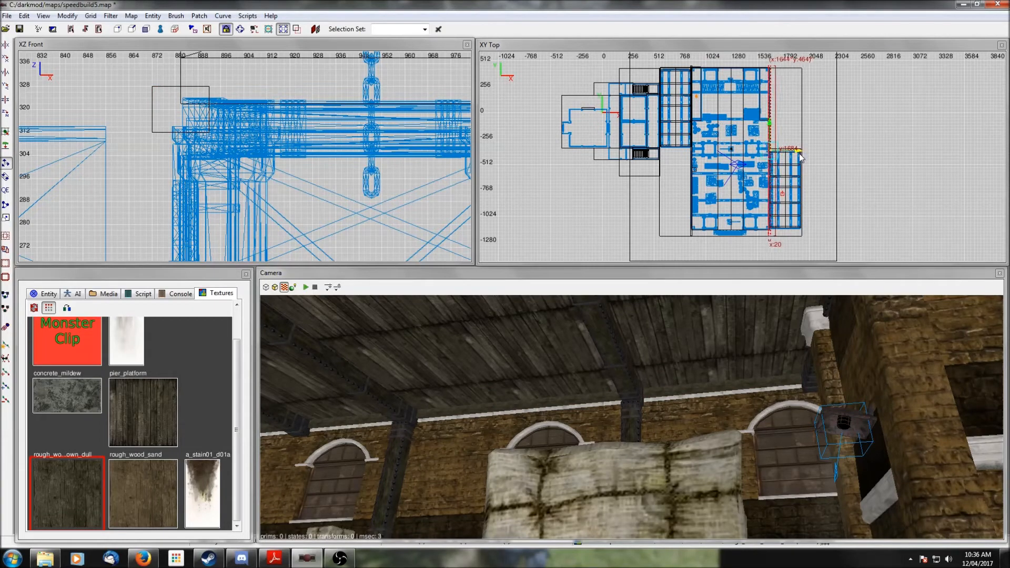
right_click(768, 358)
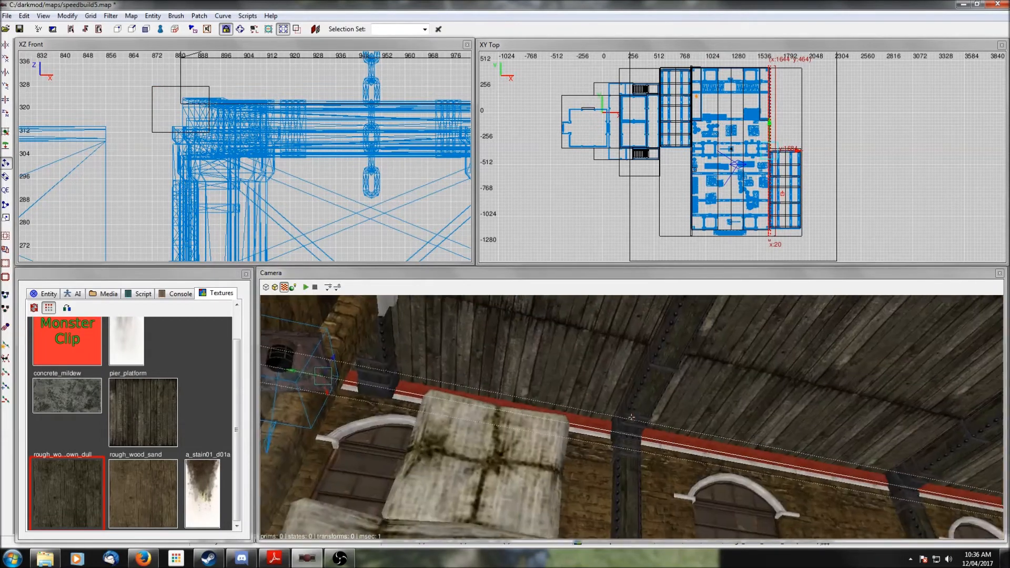
right_click(804, 372)
right_click(805, 372)
right_click(804, 372)
scroll(336, 171, down, 4)
scroll(335, 172, down, 6)
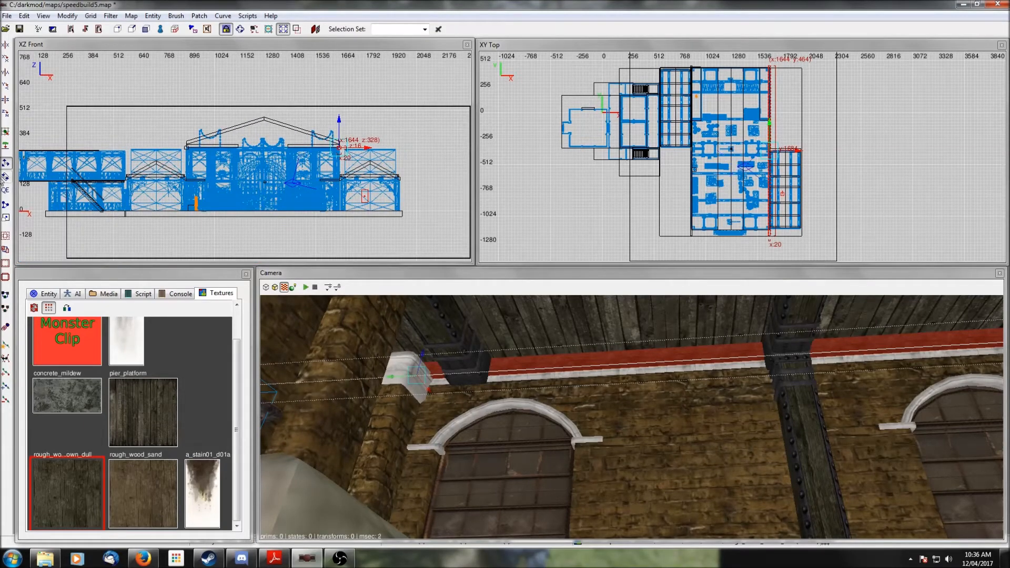
key(Escape)
- Navigate the front view and camera along the hall to examine the pitched ceiling and upper walls
drag(265, 127, 260, 124)
scroll(260, 124, up, 5)
right_drag(324, 116, 324, 119)
drag(314, 133, 314, 129)
scroll(311, 128, down, 2)
right_drag(299, 112, 313, 76)
drag(300, 112, 363, 164)
right_click(664, 353)
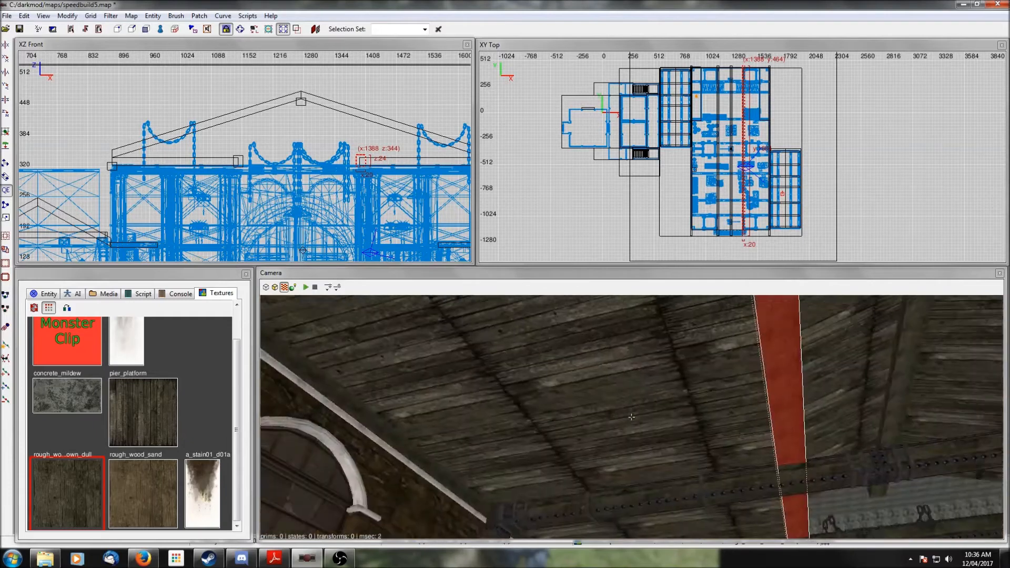
key(Escape)
right_click(710, 370)
right_click(710, 370)
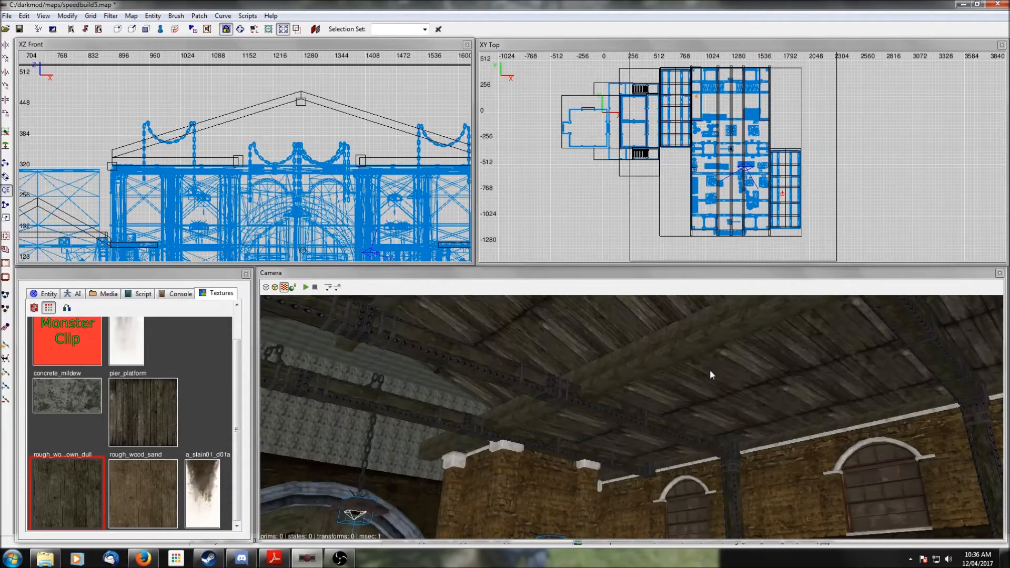
right_click(710, 370)
right_click(710, 370)
right_click(709, 369)
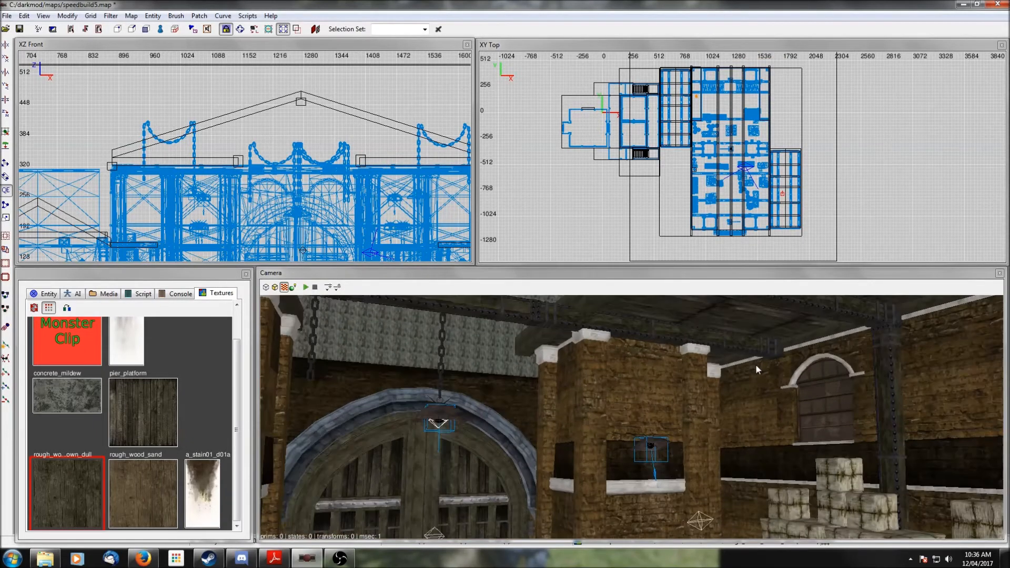
right_click(759, 373)
right_click(751, 384)
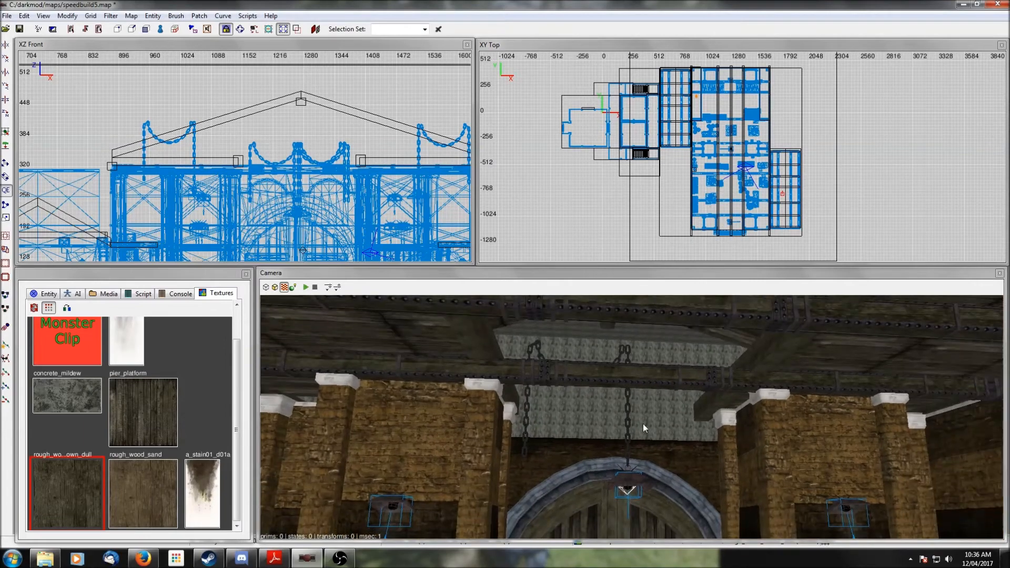
scroll(724, 142, up, 8)
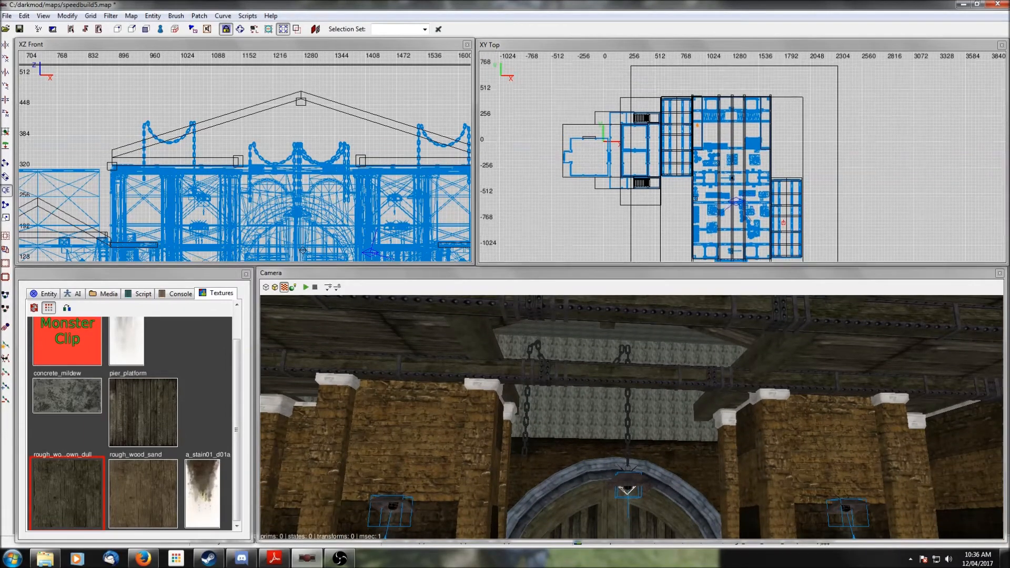
right_click(658, 370)
right_click(655, 433)
scroll(654, 433, up, 3)
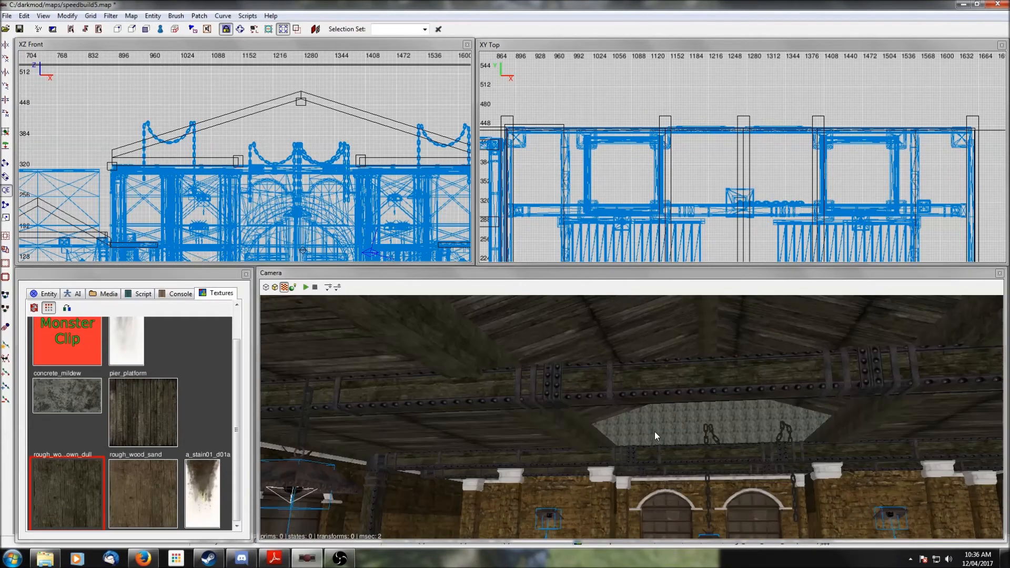
right_click(655, 431)
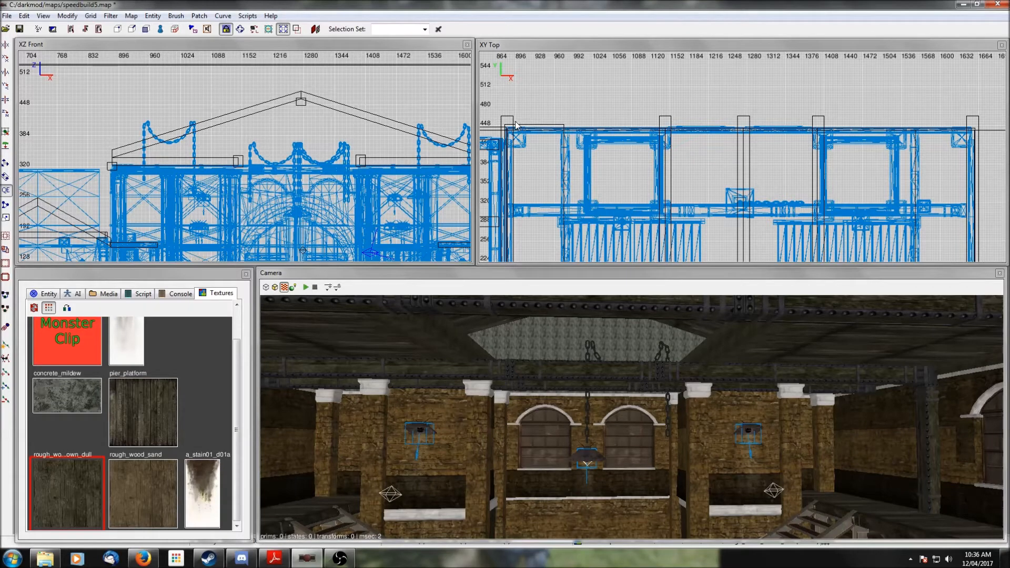
- Draw a thin brush about 782 units long along the gable wall and raise its top to the roof peak
drag(506, 128, 977, 134)
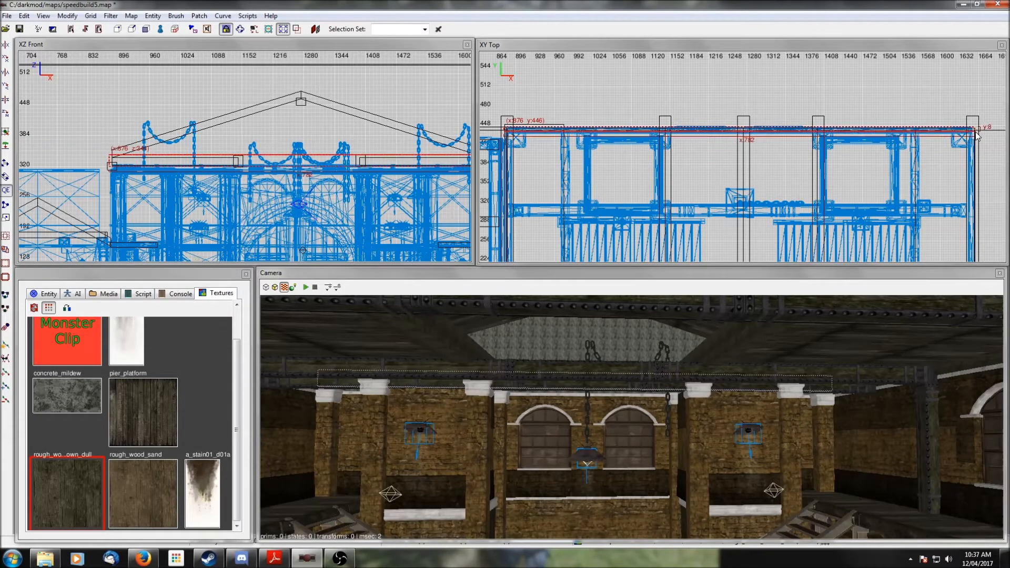
drag(333, 90, 333, 77)
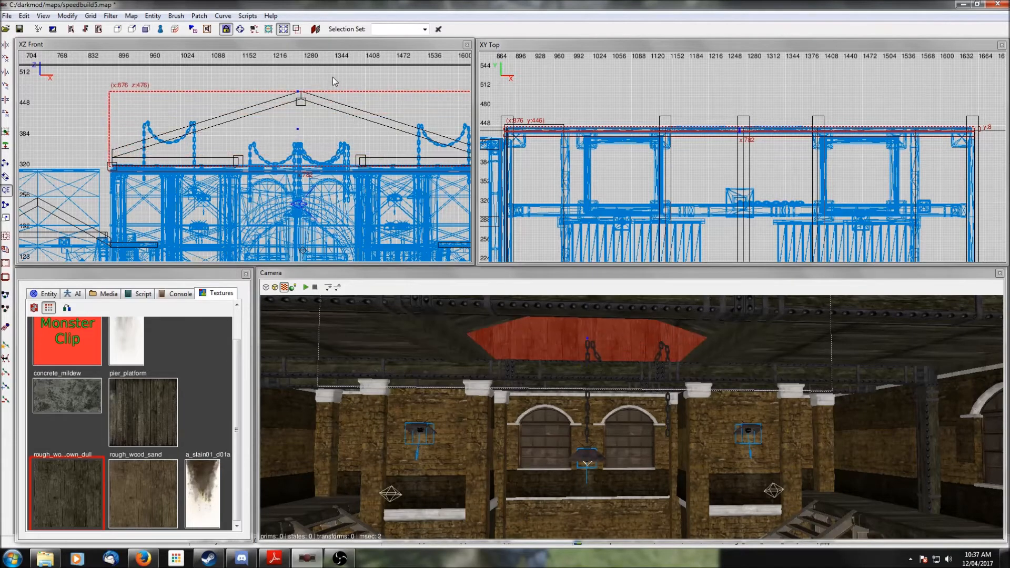
right_drag(281, 188, 224, 176)
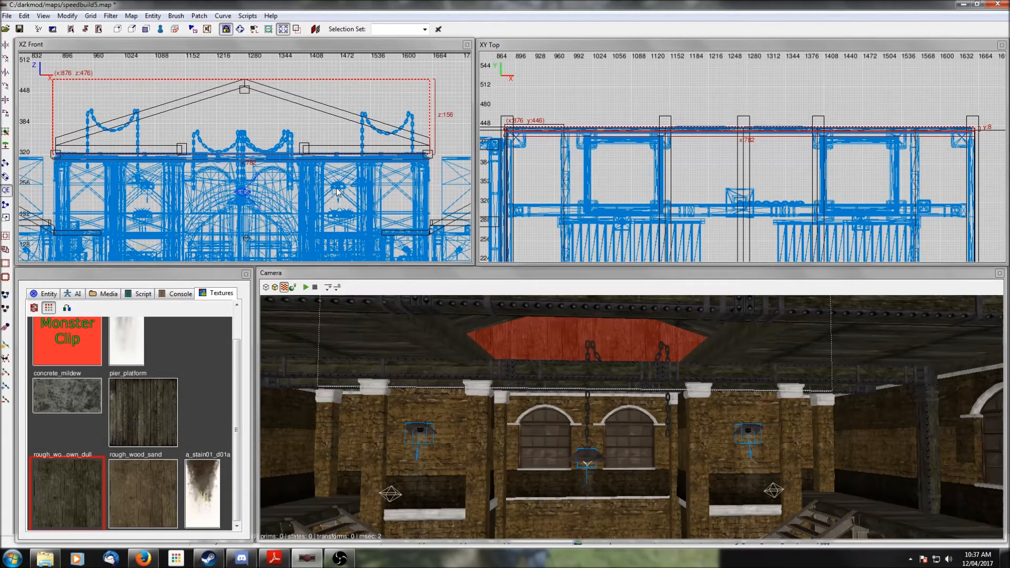
- Select the brush with the two window modules below it and hide everything else, then deselect
scroll(337, 191, up, 5)
shift+click(616, 410)
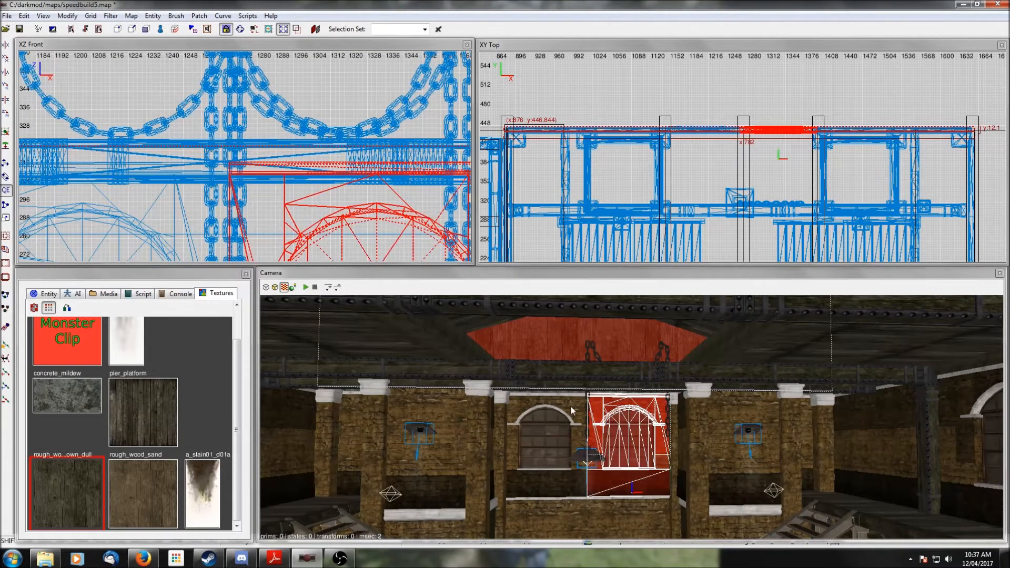
shift+click(570, 411)
key(shift+h)
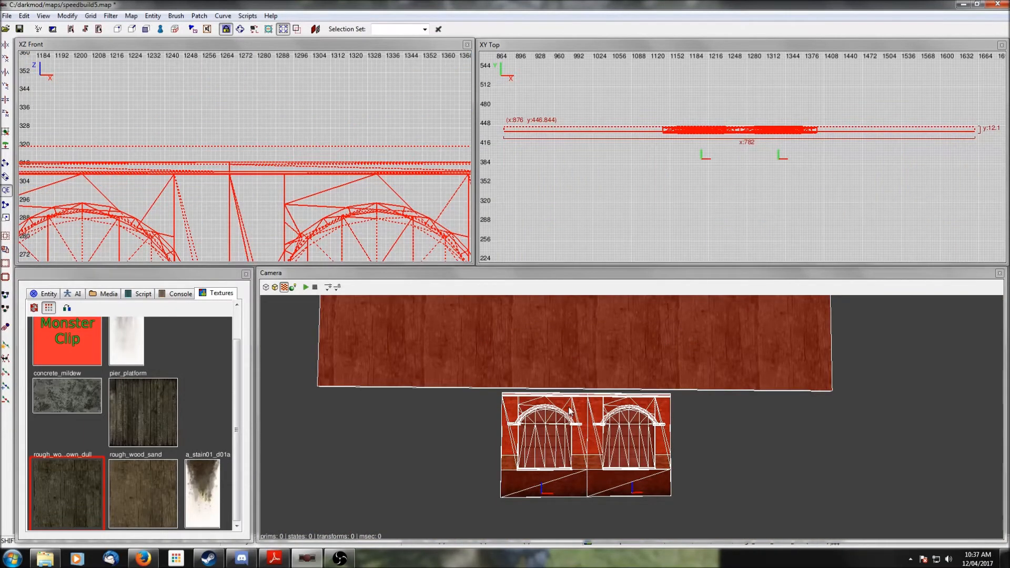
shift+click(570, 411)
shift+click(615, 409)
drag(281, 167, 279, 184)
scroll(675, 138, up, 2)
scroll(675, 136, up, 1)
right_drag(674, 139, 723, 230)
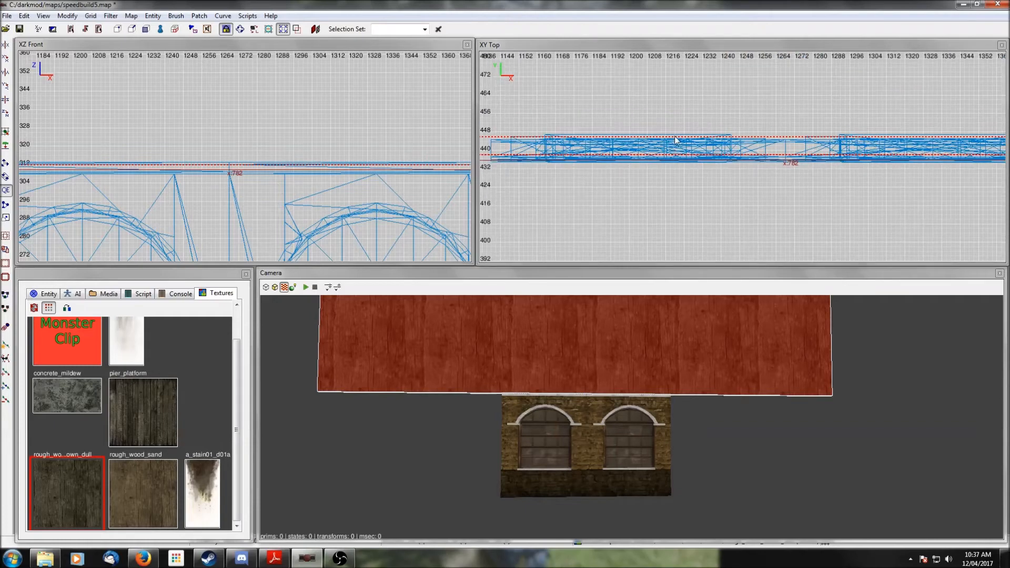
scroll(671, 151, up, 1)
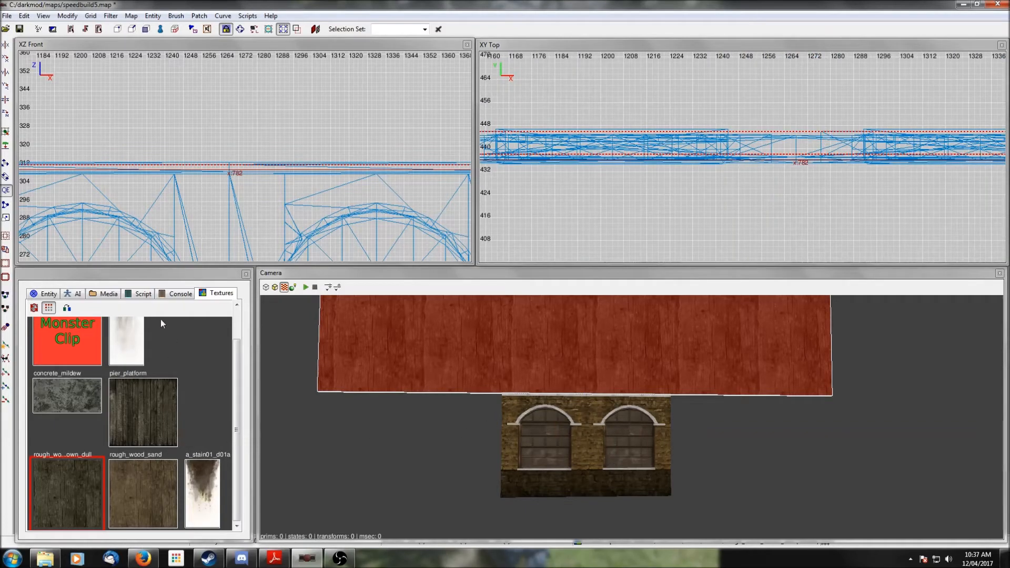
key(Escape)
- Inspect the left window module's model materials in the Choose Model dialog, then cancel
shift+click(521, 416)
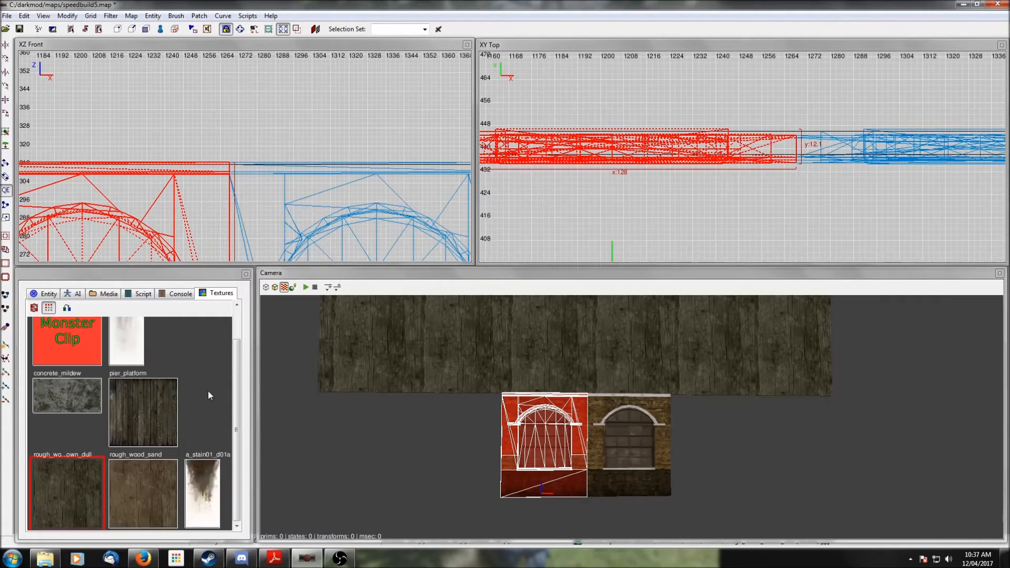
click(104, 294)
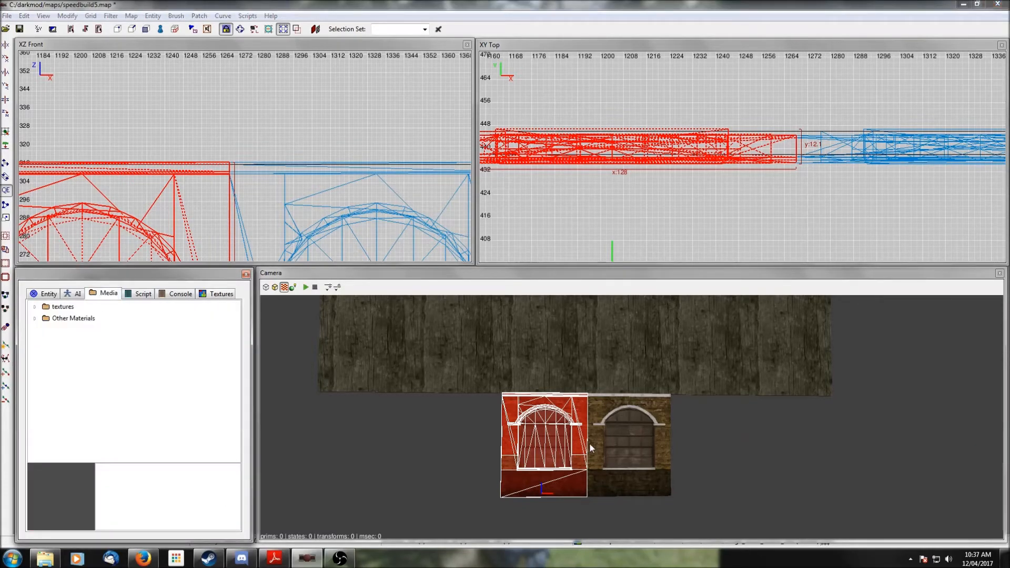
click(48, 295)
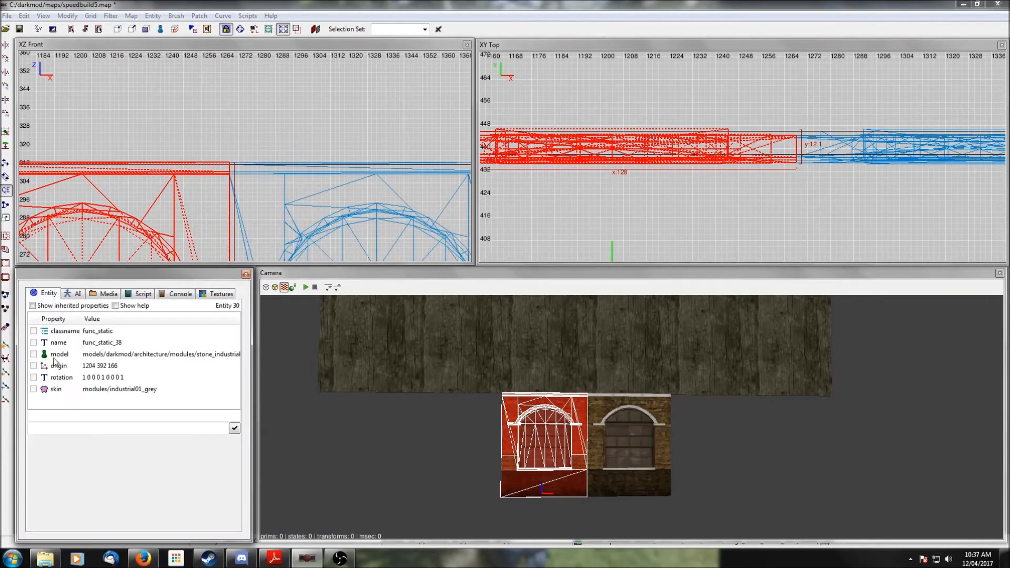
click(54, 357)
click(95, 484)
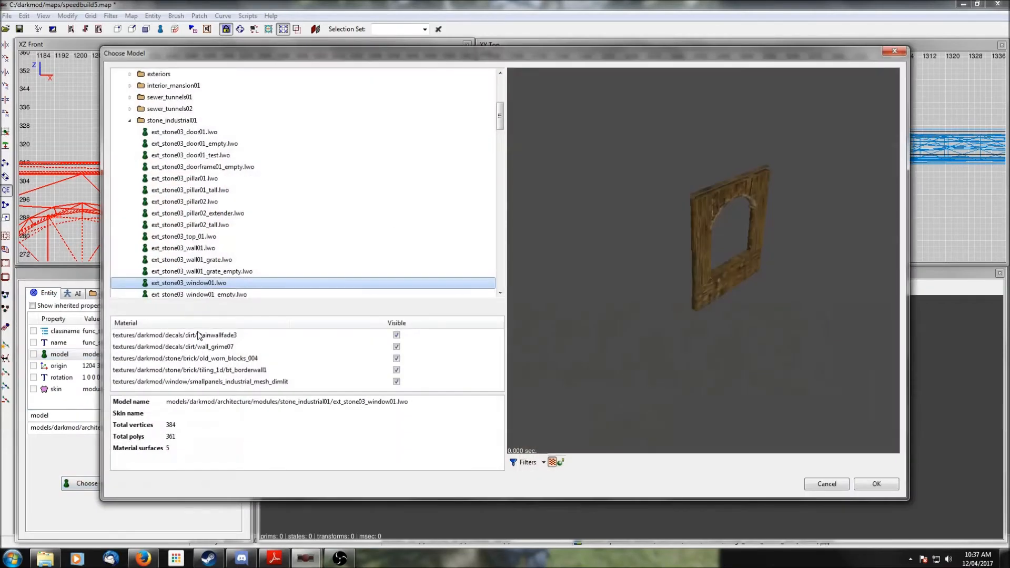
right_drag(659, 287, 685, 289)
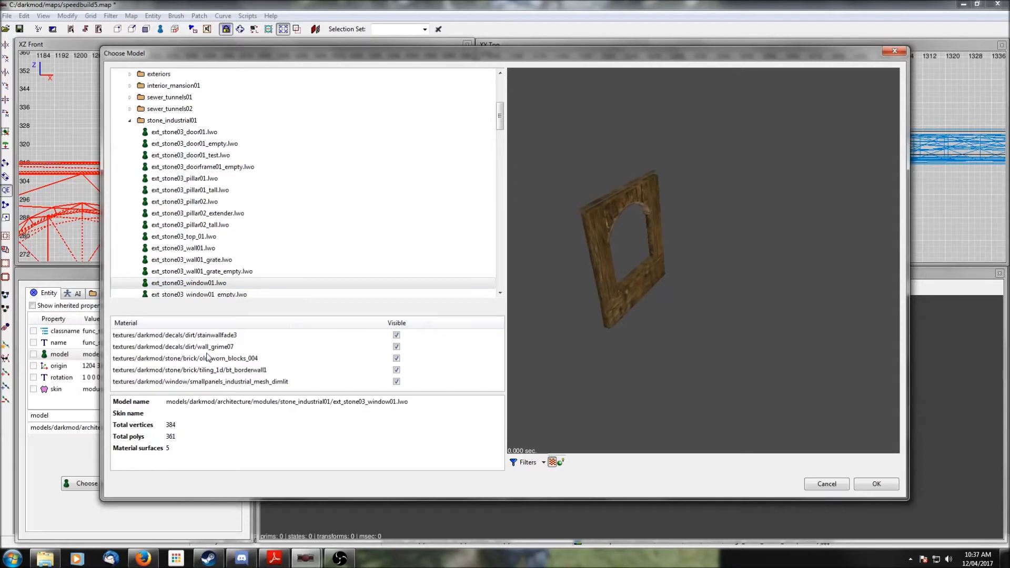
right_drag(584, 289, 671, 276)
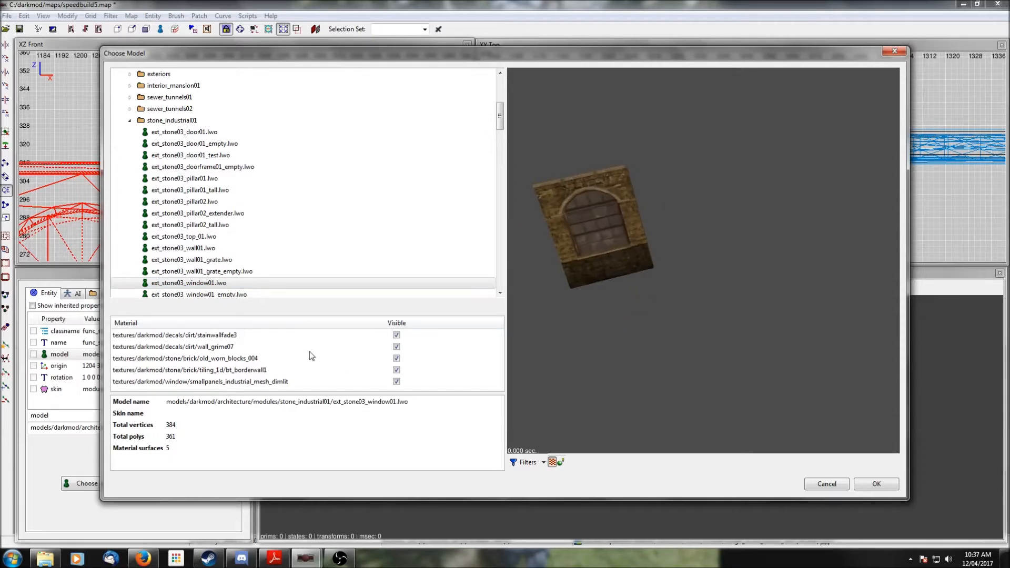
click(397, 358)
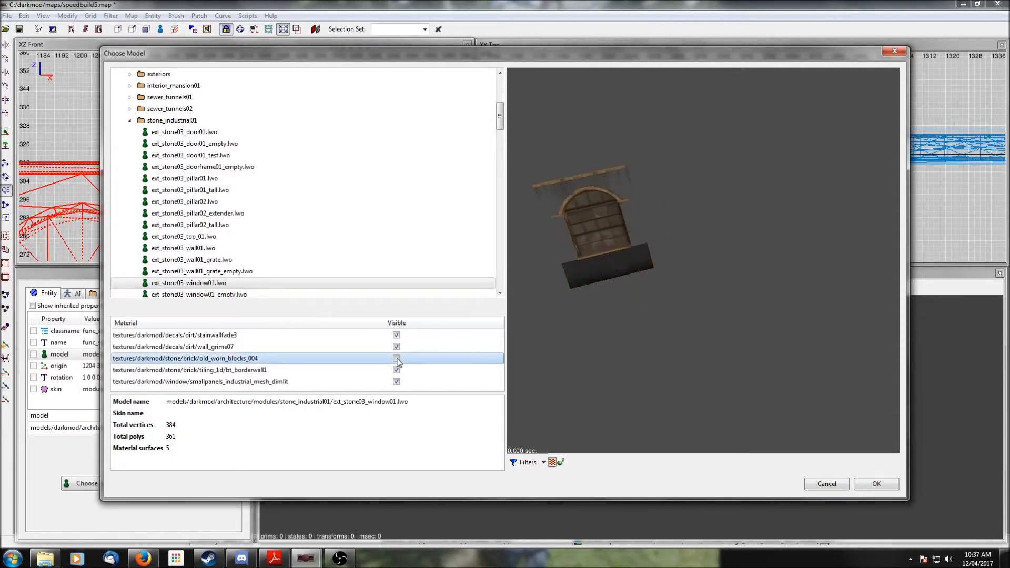
click(397, 359)
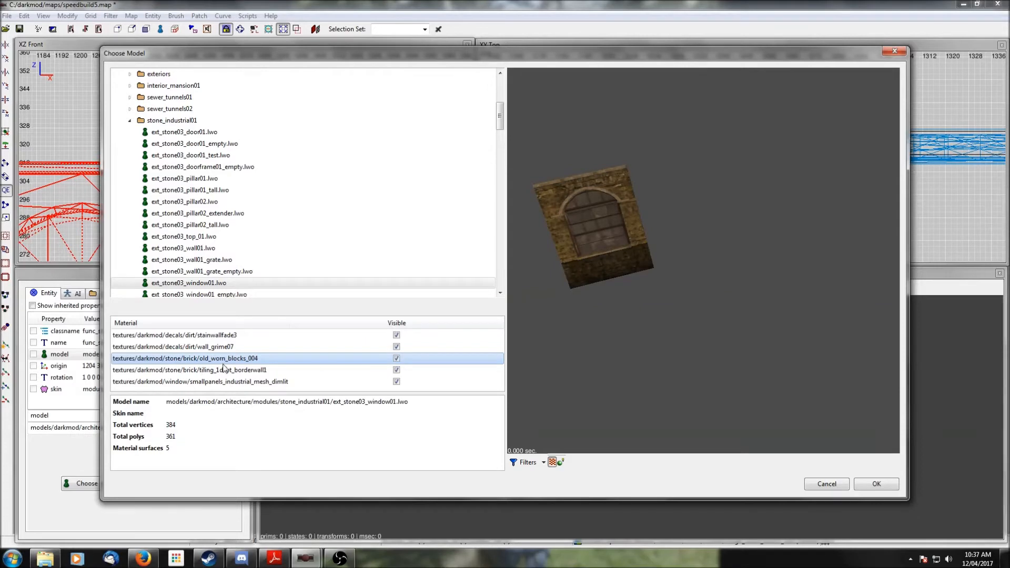
click(834, 484)
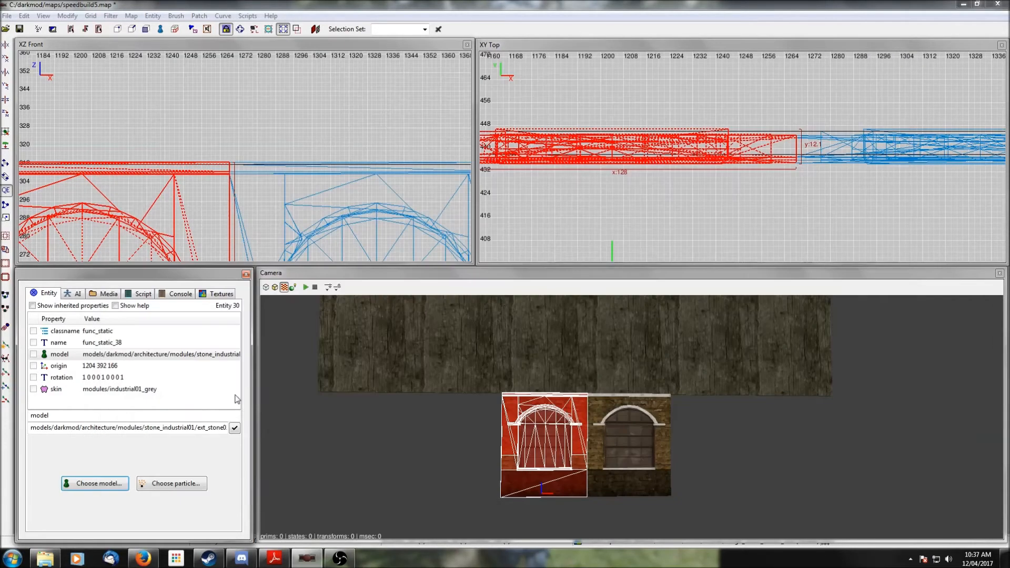
- Apply the old_worn_blocks_004_bluegrey stone brick texture to the thin gable brush
key(Escape)
shift+click(580, 340)
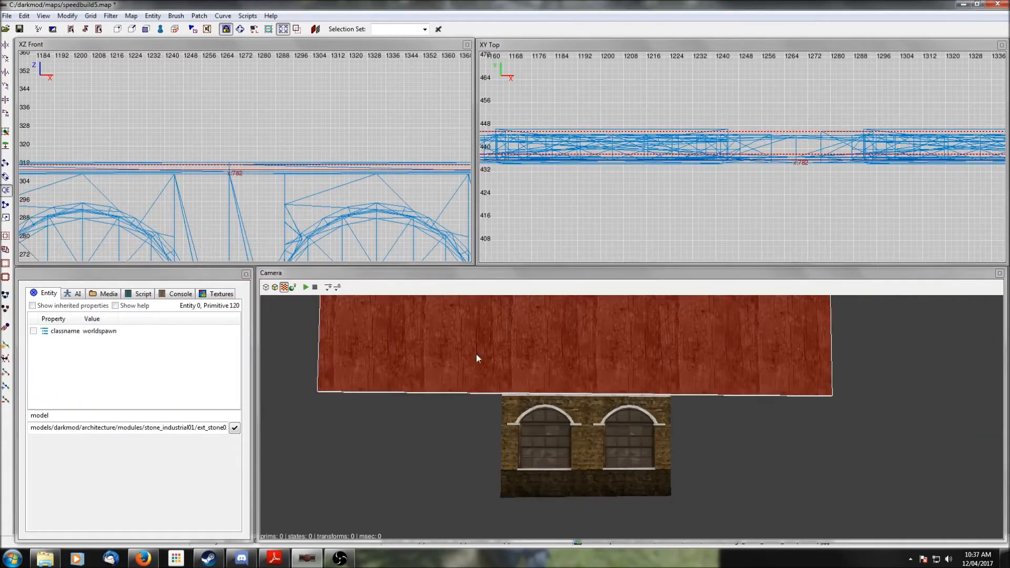
click(102, 293)
click(35, 308)
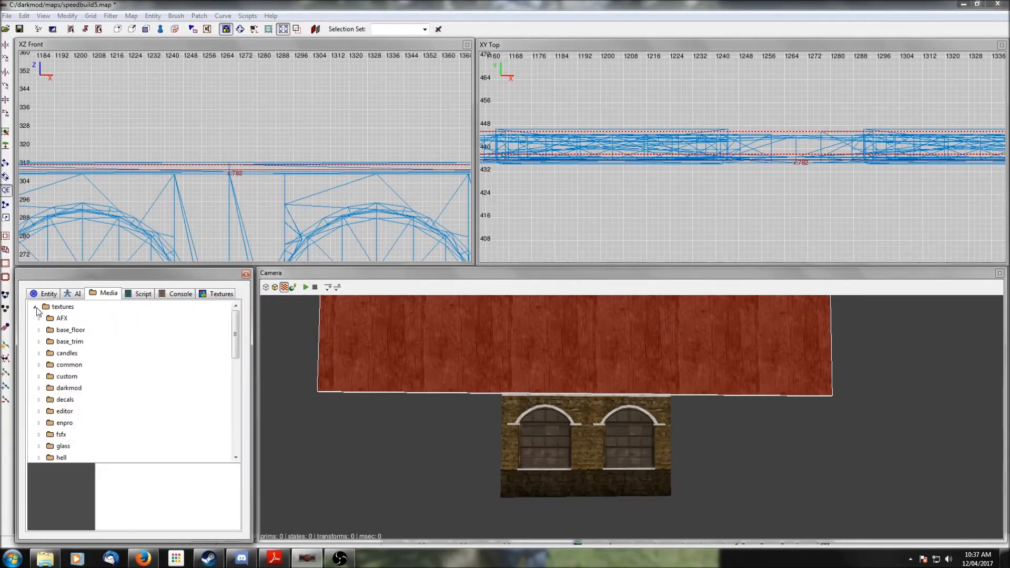
scroll(40, 379, down, 2)
click(39, 319)
scroll(62, 388, down, 4)
scroll(62, 388, up, 5)
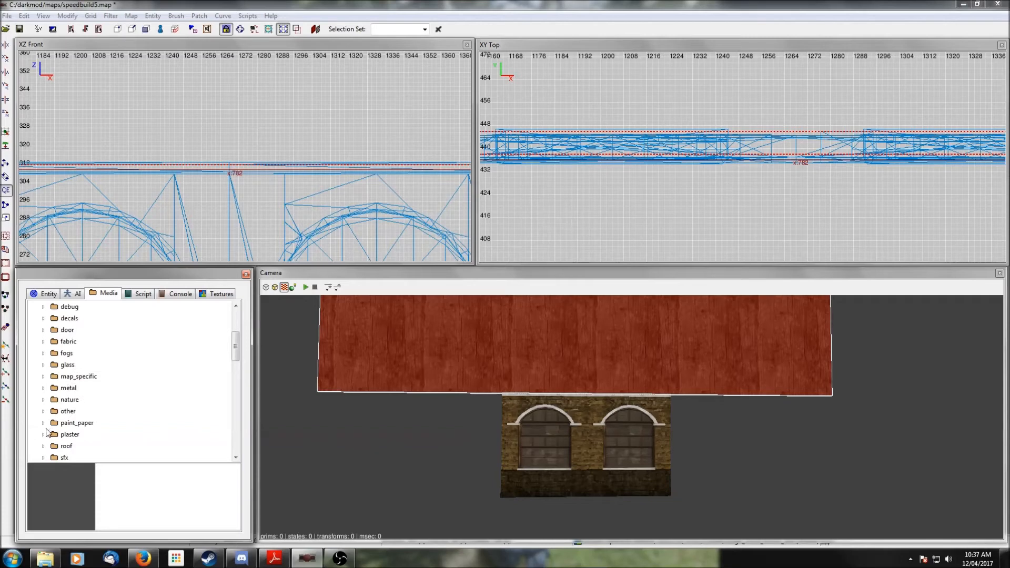
scroll(46, 394, down, 2)
click(44, 412)
scroll(45, 405, down, 2)
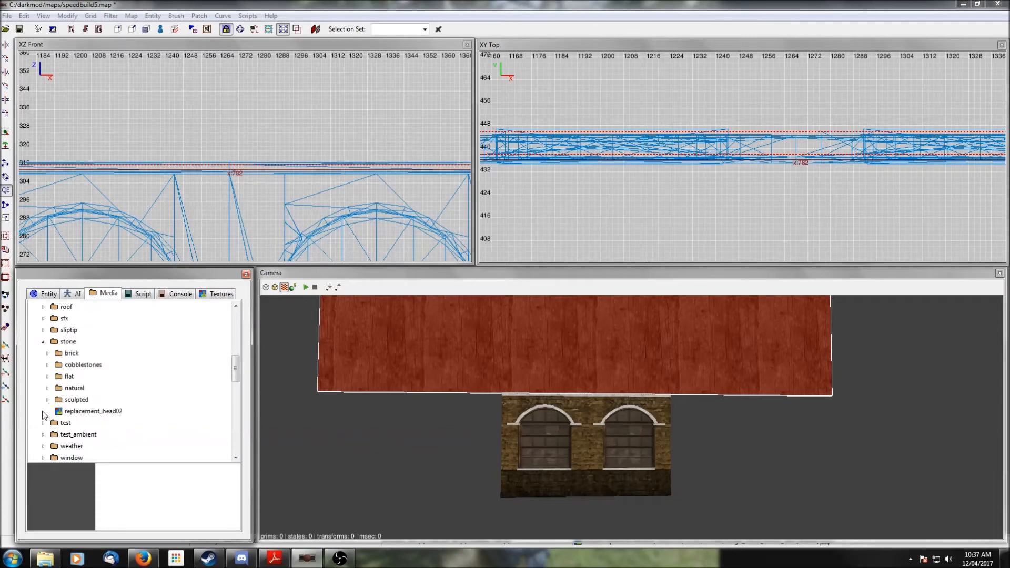
click(47, 355)
scroll(110, 394, down, 15)
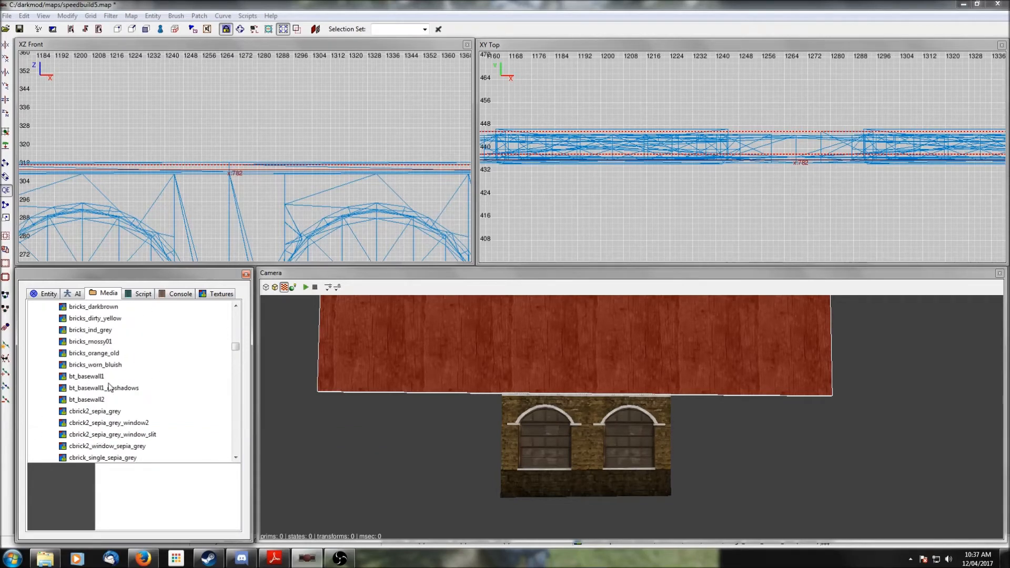
scroll(98, 380, up, 3)
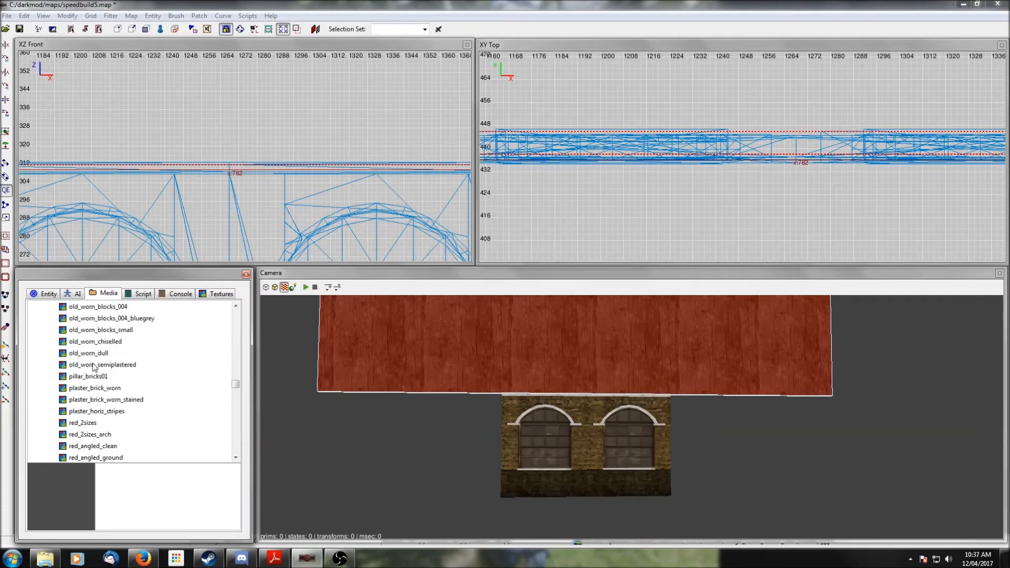
scroll(87, 337, up, 1)
click(103, 343)
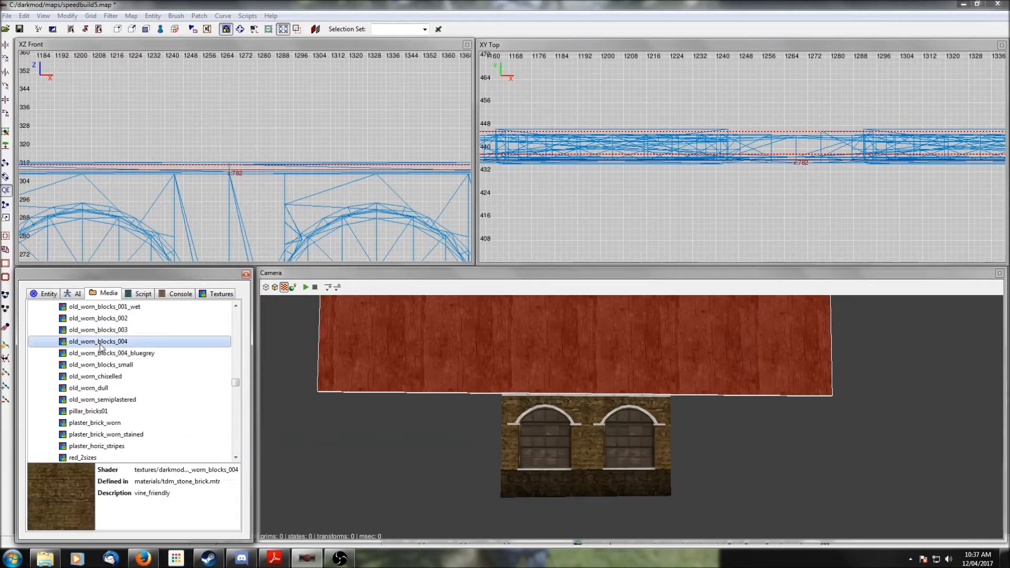
click(108, 354)
right_click(122, 358)
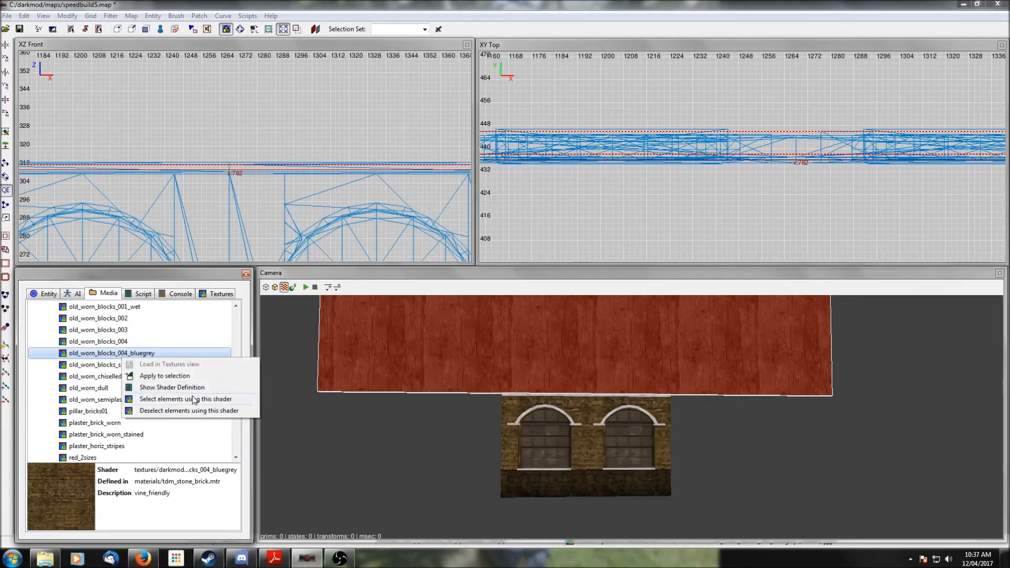
click(175, 377)
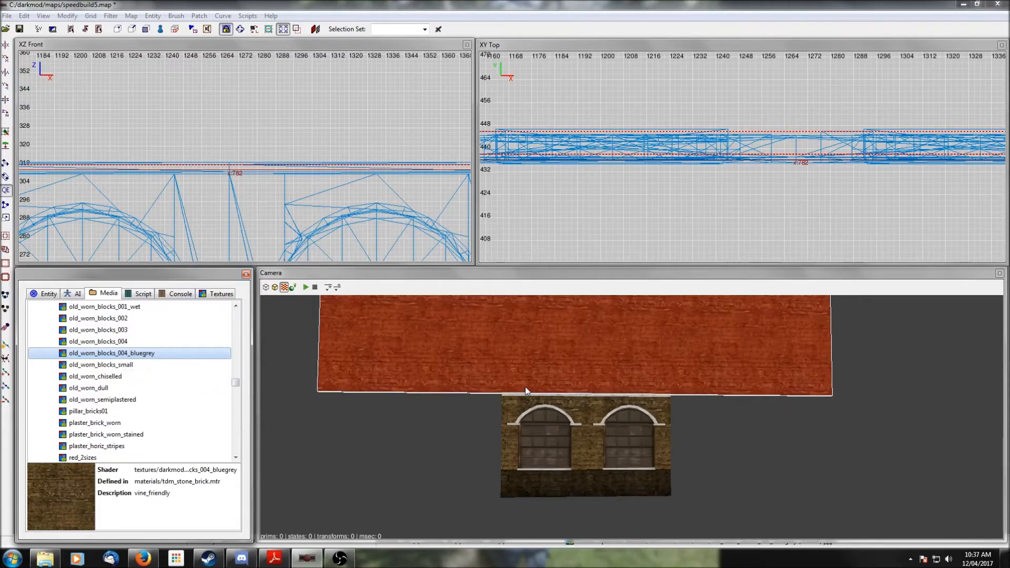
scroll(524, 387, up, 3)
scroll(524, 391, down, 2)
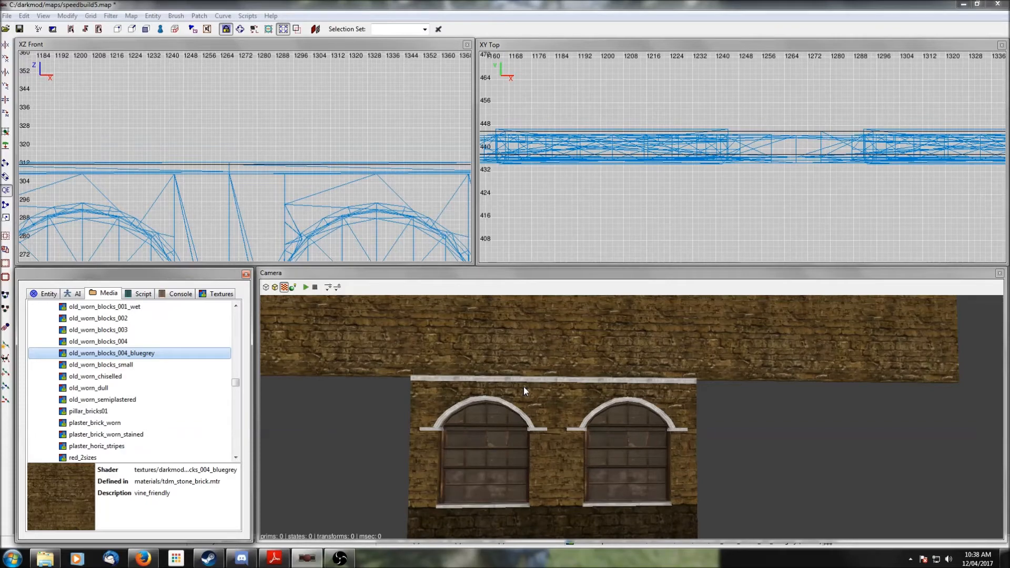
- Unhide all hidden objects in the map
text(H)
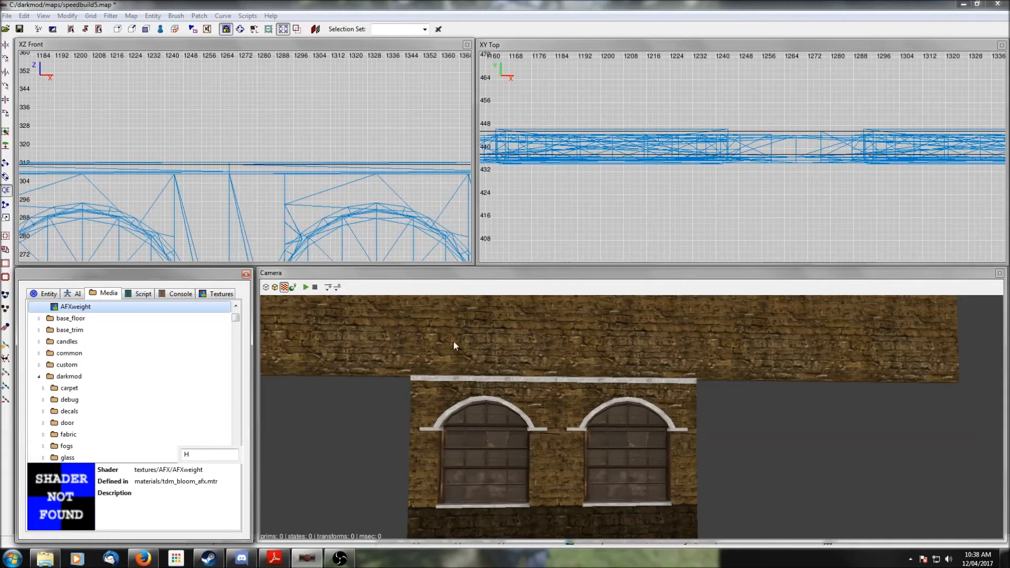
click(320, 272)
key(shift+h)
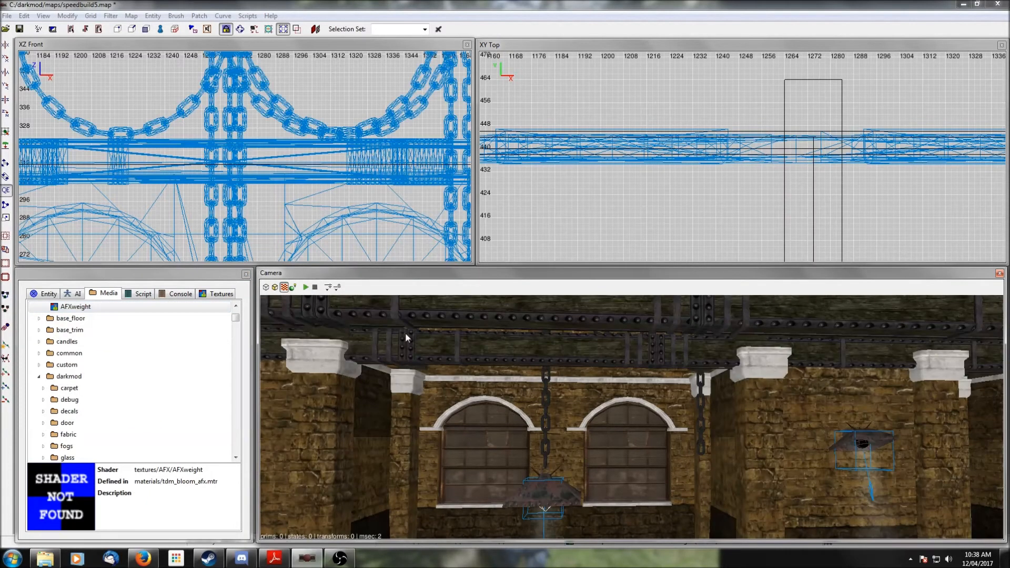
- Navigate the top view and camera around the map to examine the hall walls and gable
shift+click(493, 372)
scroll(726, 206, down, 10)
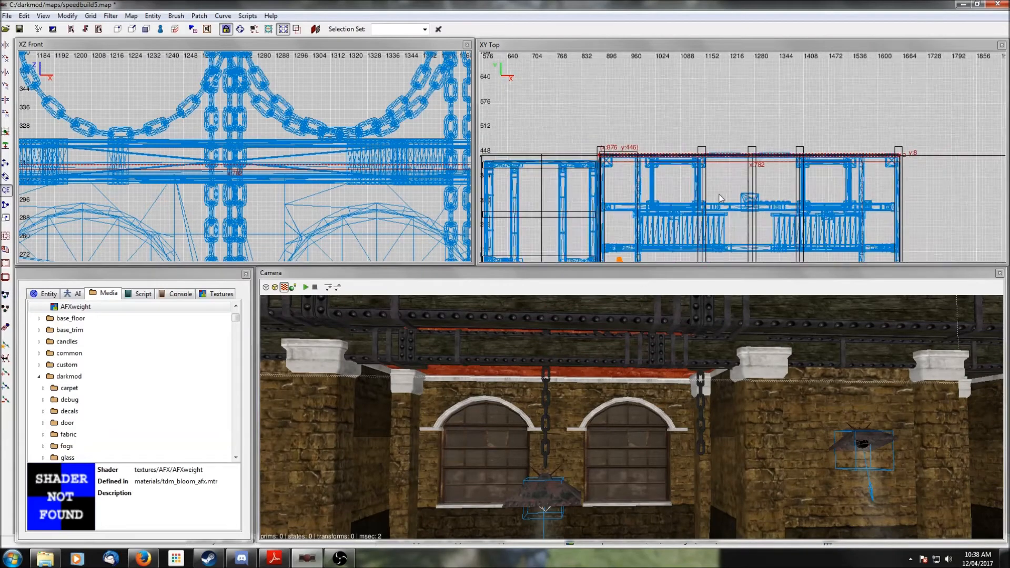
right_drag(725, 207, 726, 148)
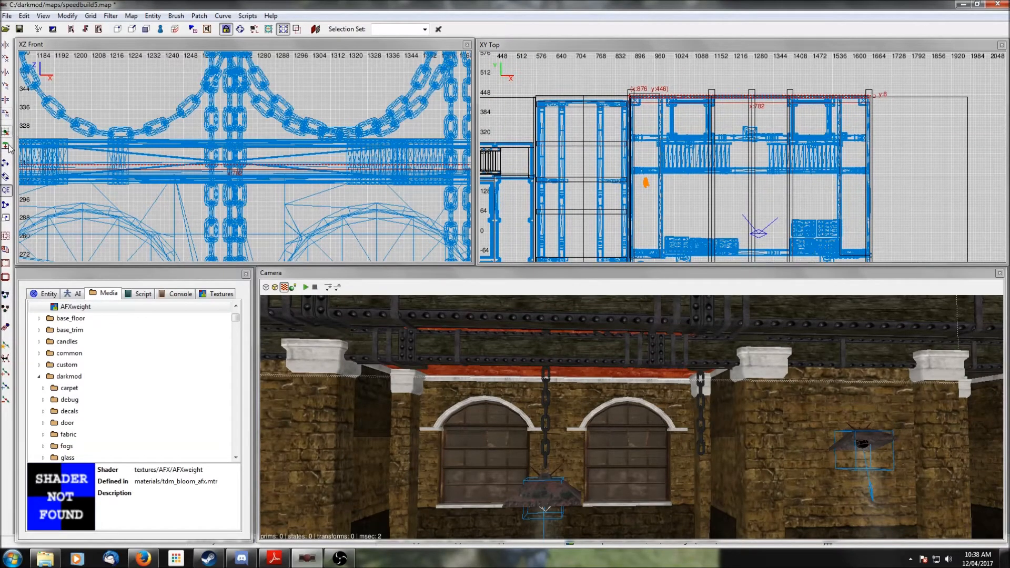
click(5, 163)
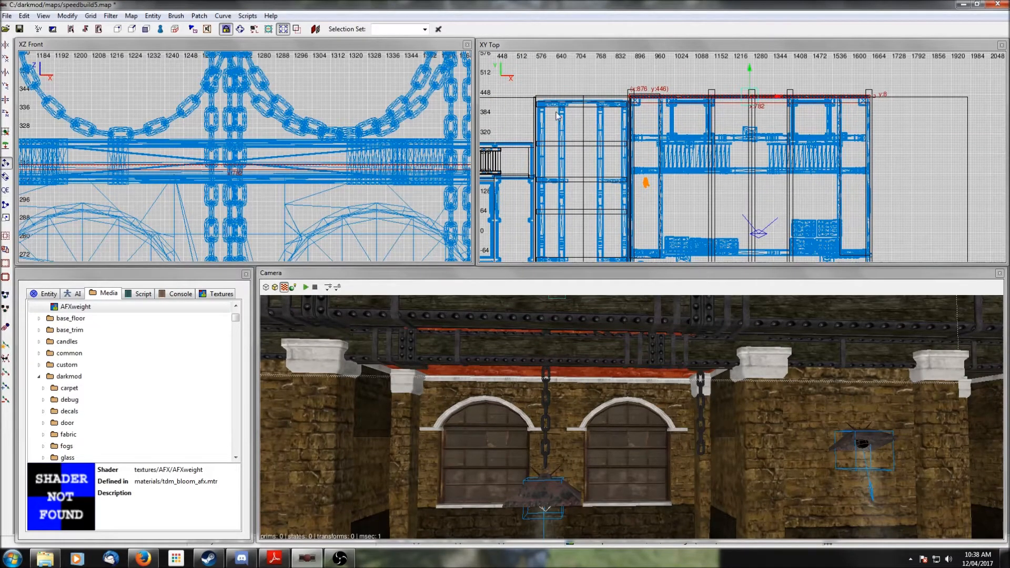
scroll(754, 115, down, 5)
drag(746, 108, 743, 205)
right_drag(742, 211, 737, 102)
drag(739, 95, 739, 160)
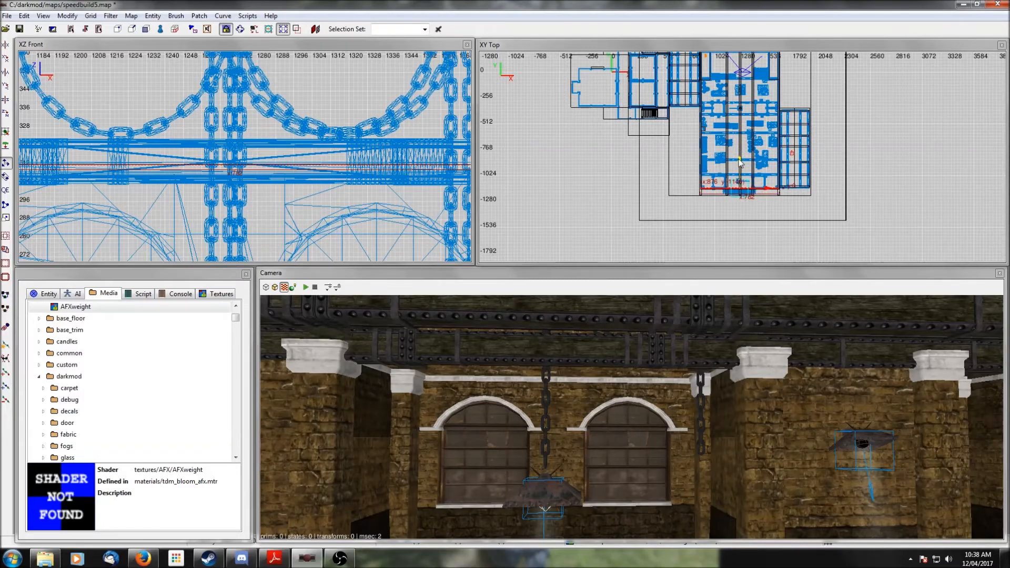
right_click(766, 458)
right_click(767, 457)
right_click(773, 462)
key(Up)
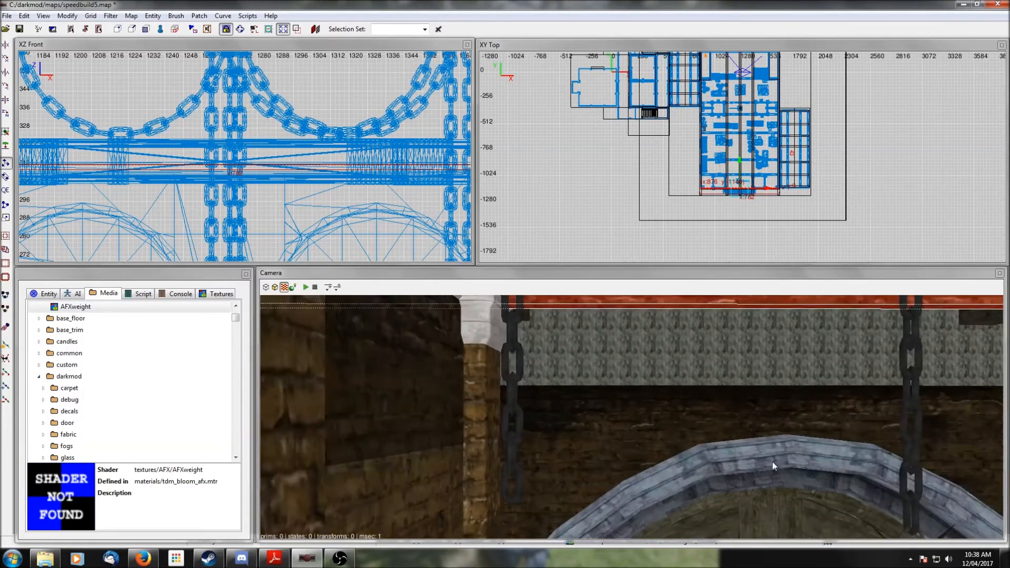
key(Down)
key(Up)
right_click(772, 462)
right_click(792, 403)
right_click(792, 403)
right_click(506, 422)
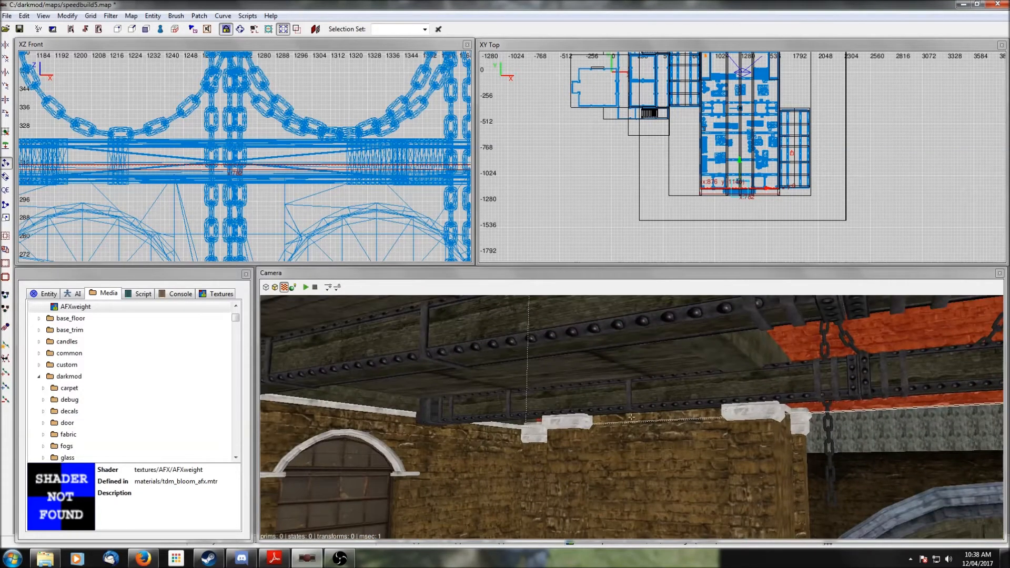
key(Up)
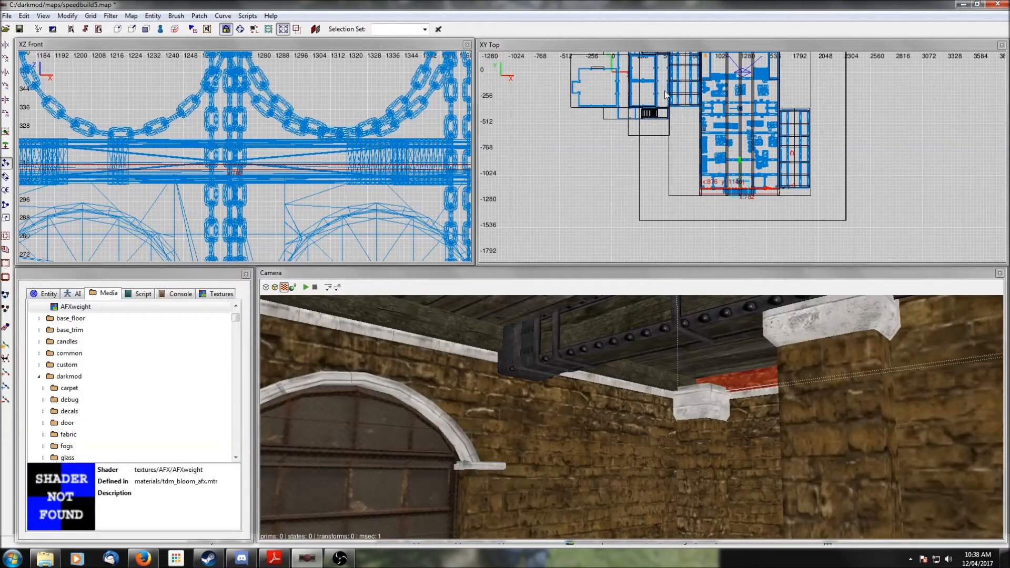
- Isolate the gable brush and nudge it a few units along Y to line up with the wall below
shift+click(759, 425)
key(ctrl+h)
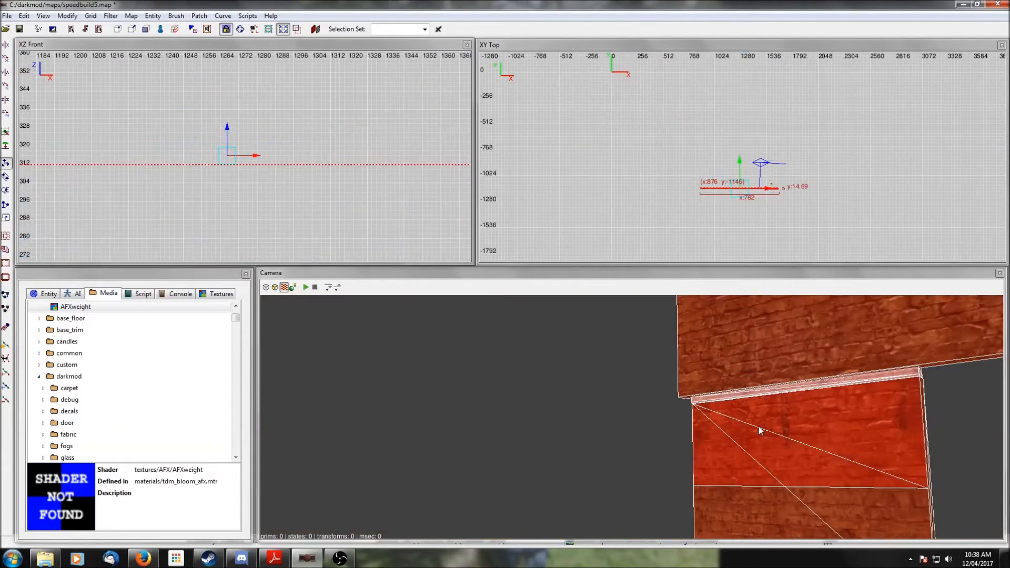
shift+click(759, 427)
scroll(690, 244, up, 6)
right_drag(727, 221, 725, 45)
scroll(729, 222, up, 4)
mouse_move(882, 171)
right_down()
mouse_move(776, 317)
mouse_move(721, 347)
right_up()
shift+click(798, 448)
shift+click(797, 448)
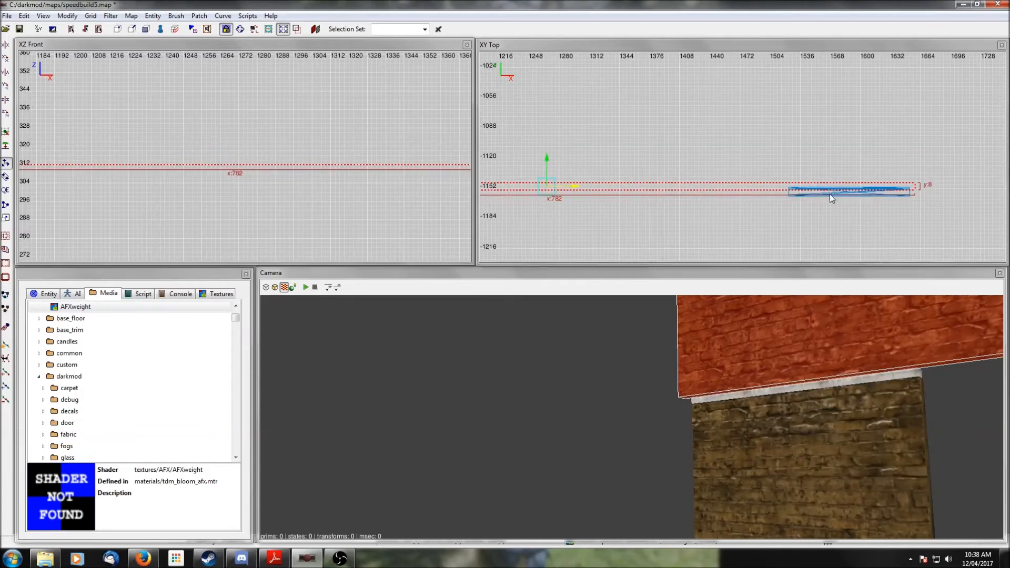
click(7, 191)
drag(598, 191, 598, 200)
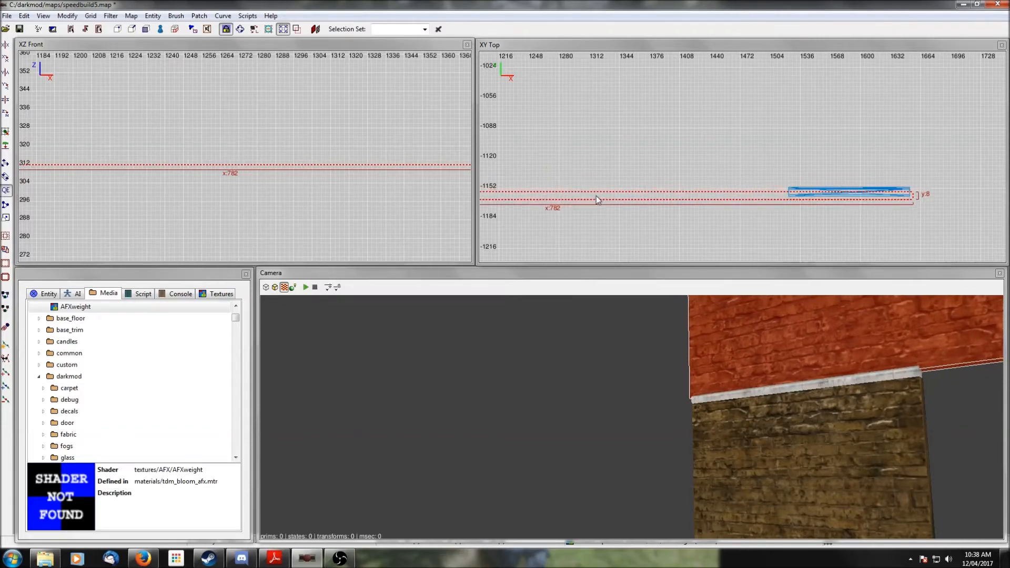
- Unhide everything and move the camera to the arched doorway at the hall's end
key(Escape)
right_click(758, 451)
right_click(759, 451)
key(shift+h)
right_click(759, 451)
right_click(759, 451)
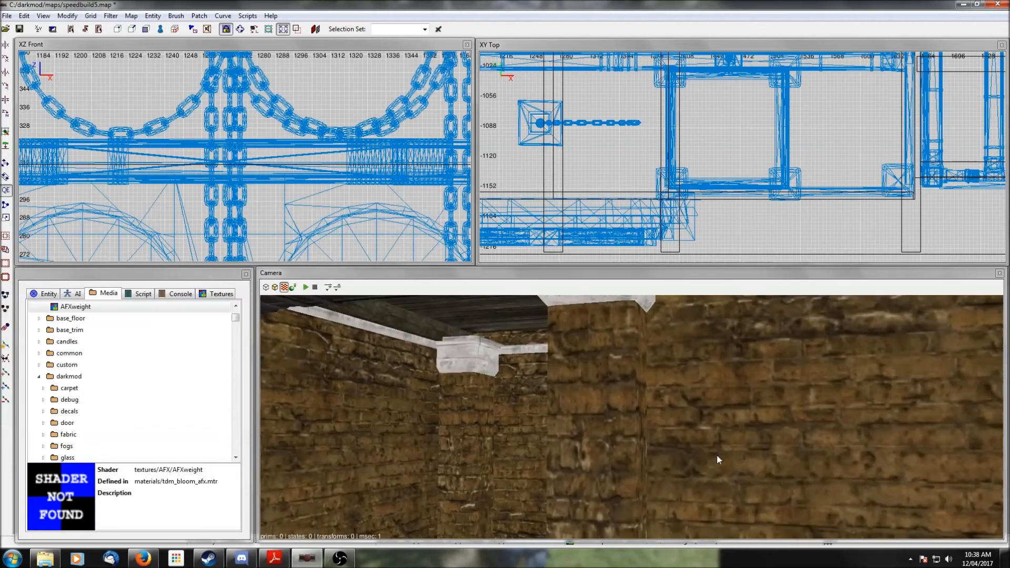
shift+click(529, 433)
right_click(529, 433)
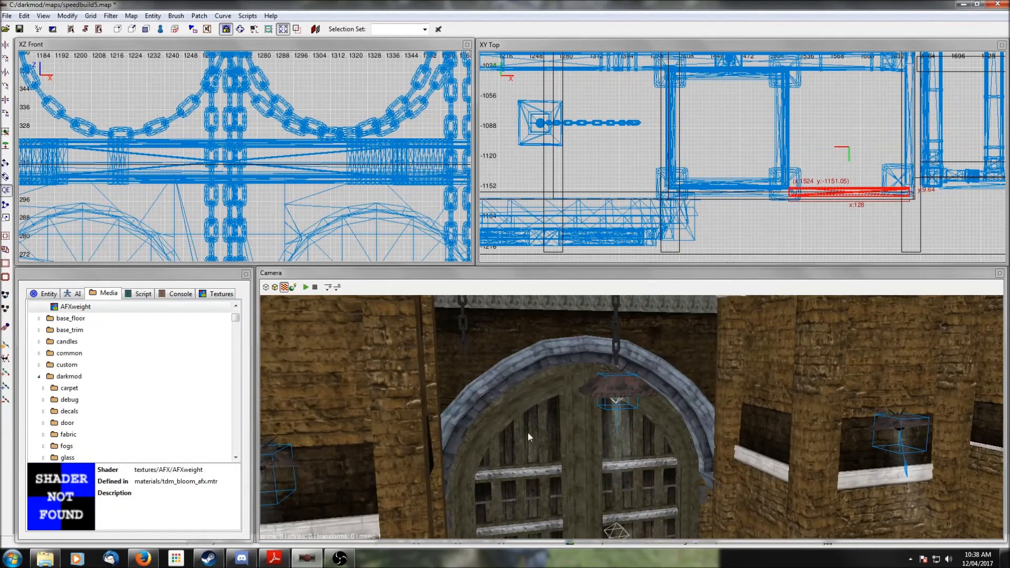
shift+click(693, 356)
right_click(693, 357)
right_click(693, 356)
key(Escape)
shift+click(516, 379)
key(Escape)
right_click(517, 380)
right_click(517, 380)
shift+click(444, 374)
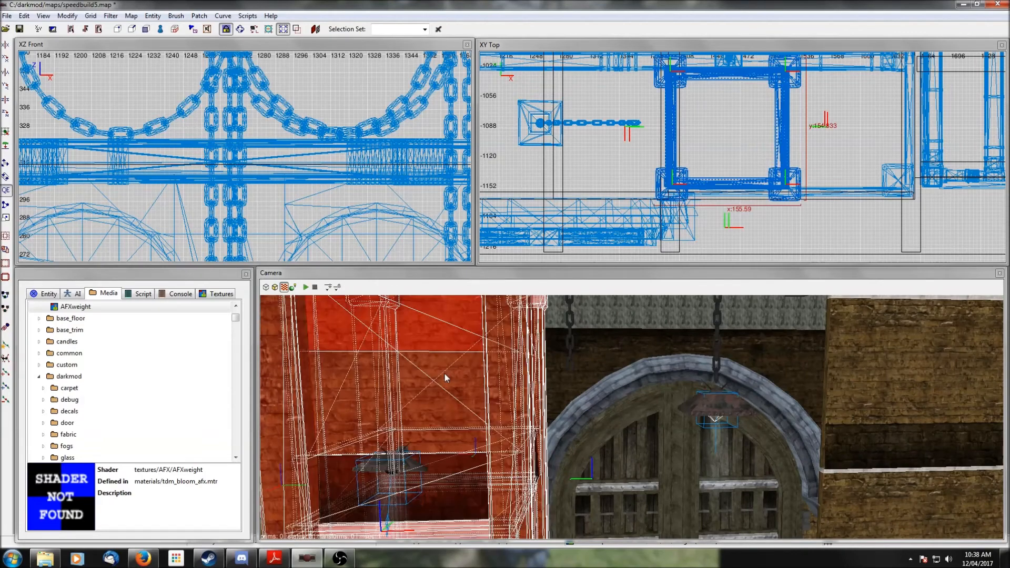
- Select the wall brushes and door module around the arched doorway and hide everything else
key(BackSpace)
right_click(455, 396)
right_click(455, 396)
shift+click(415, 406)
shift+click(558, 413)
shift+click(700, 419)
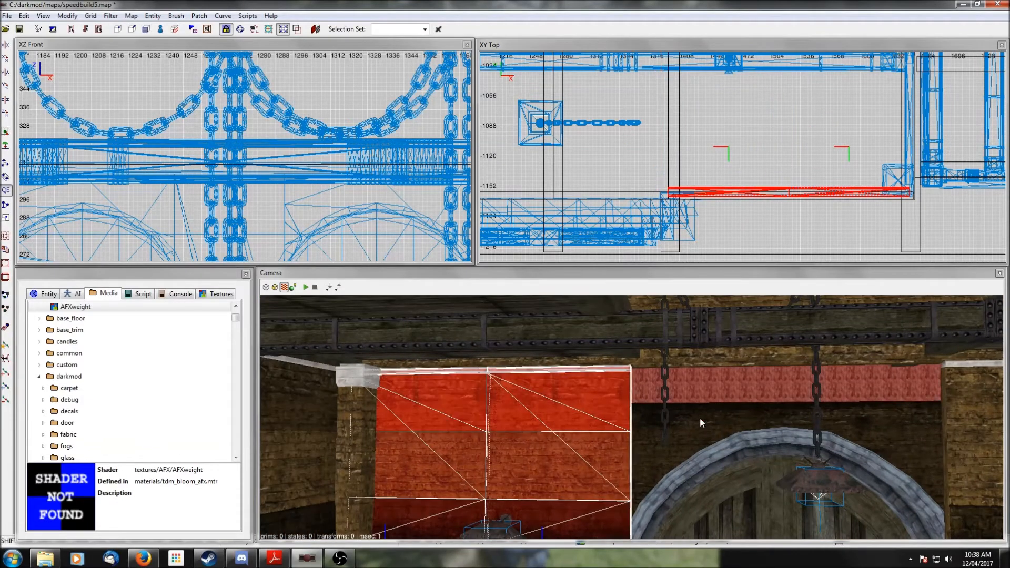
shift+click(701, 420)
right_click(871, 420)
right_click(871, 421)
shift+click(753, 412)
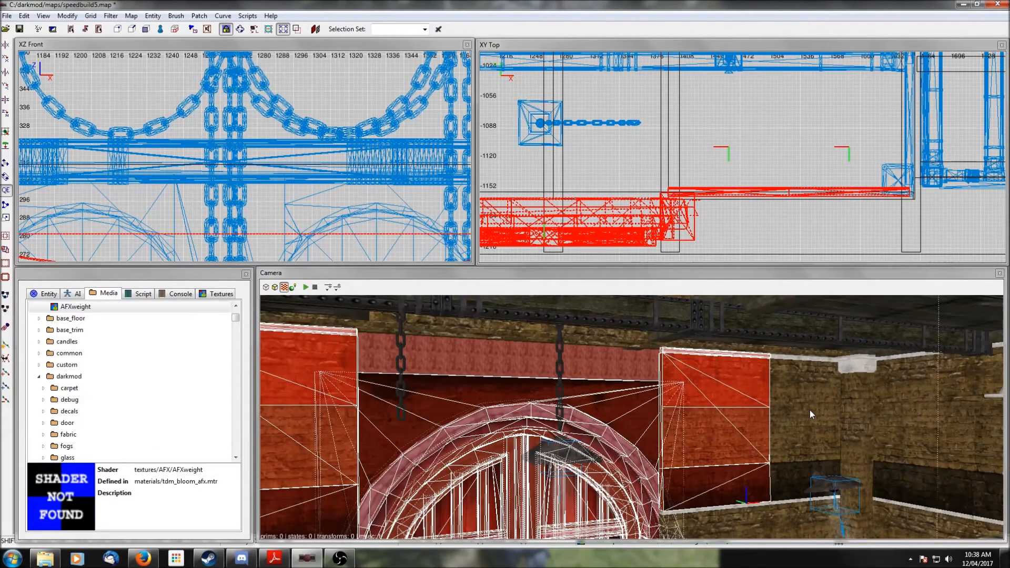
shift+click(810, 413)
key(shift+h)
key(Escape)
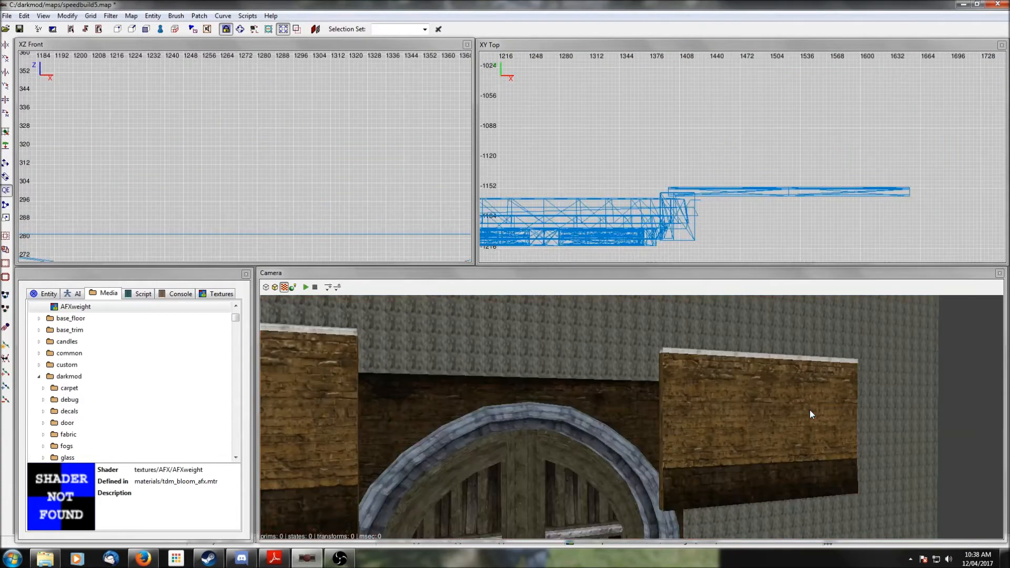
- Select the brush above the arched doorway and stretch it upward to about 462 units, roughly 194 units tall
right_click(810, 410)
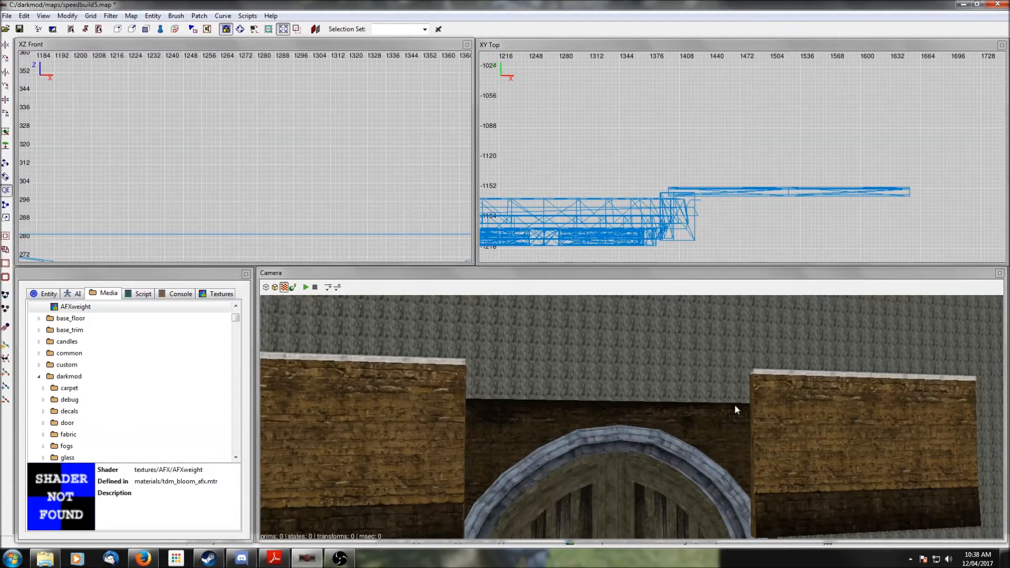
shift+click(734, 405)
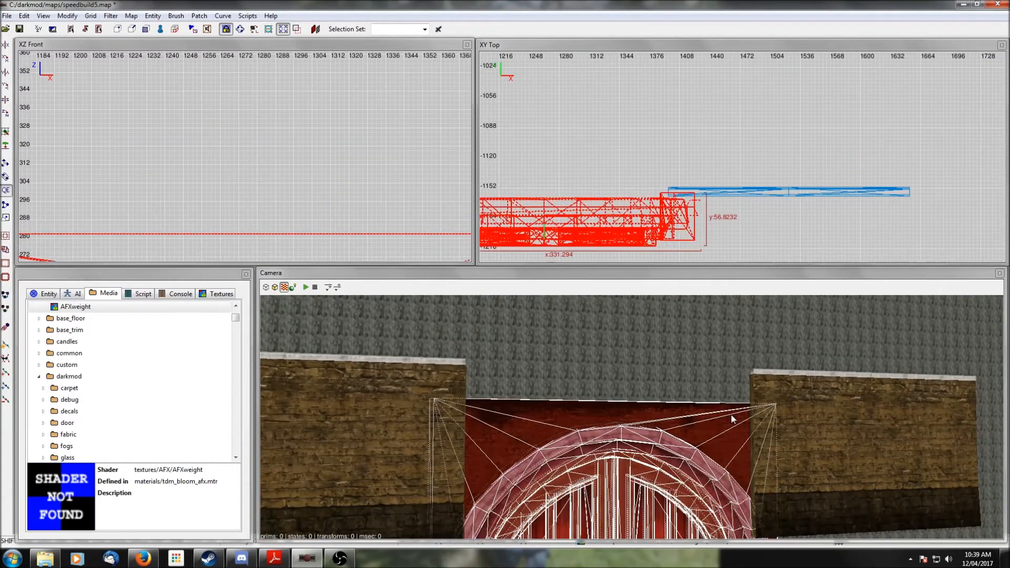
key(ctrl+shift+Tab)
key(Escape)
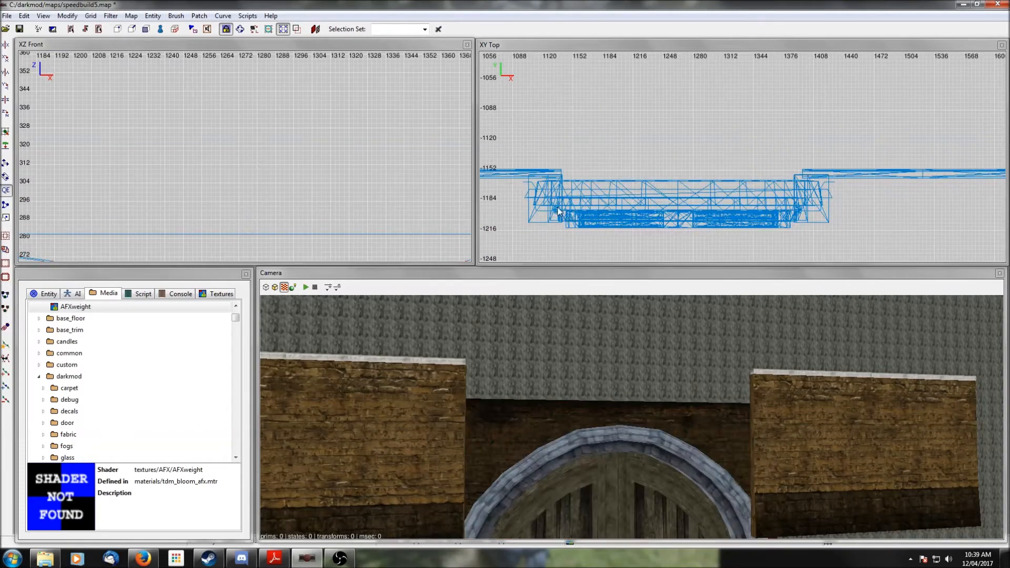
shift+click(551, 214)
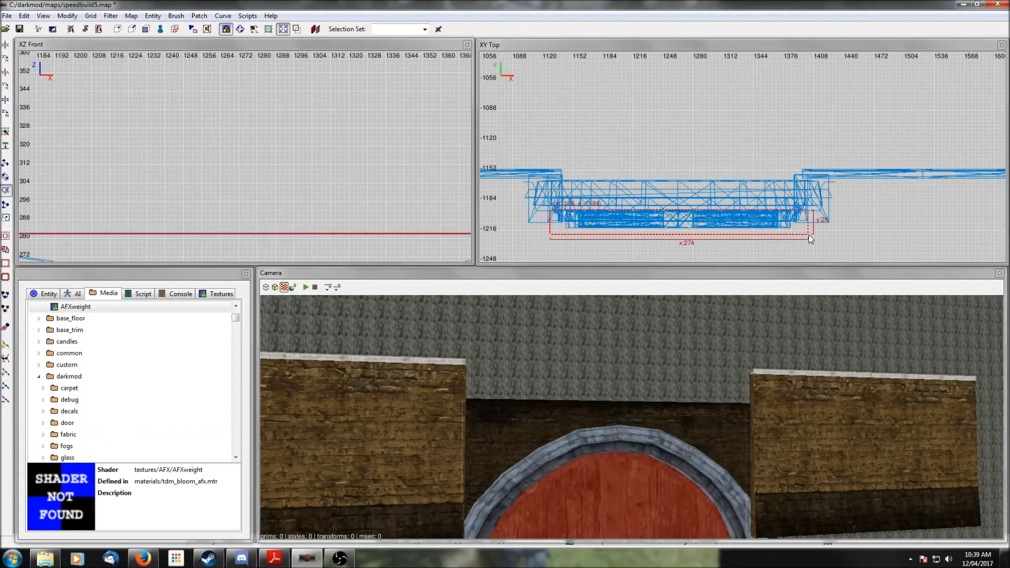
scroll(205, 163, down, 5)
scroll(210, 161, down, 2)
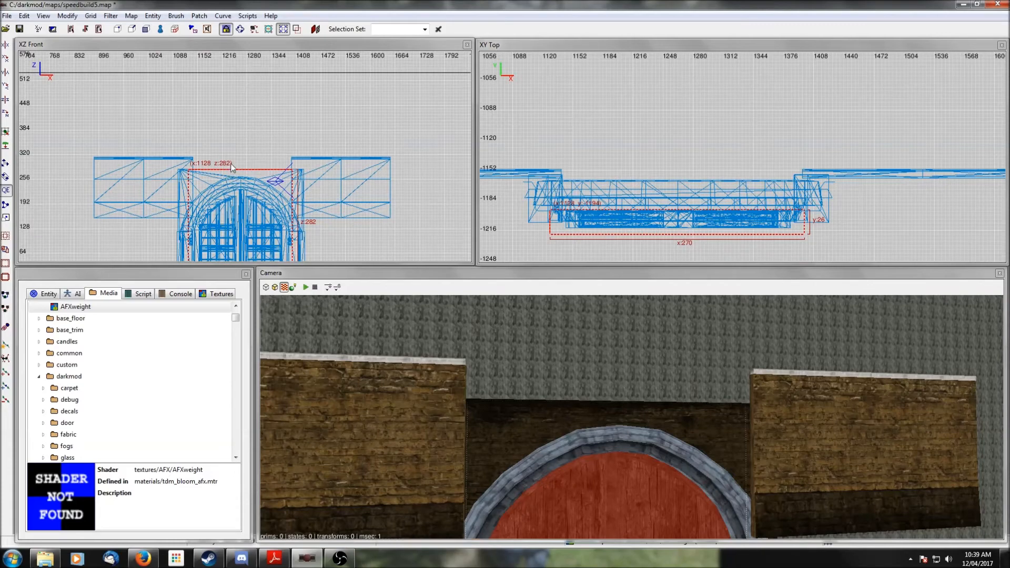
scroll(243, 174, down, 1)
mouse_move(240, 192)
mouse_down()
mouse_move(239, 132)
mouse_move(246, 182)
mouse_up()
drag(236, 104, 237, 109)
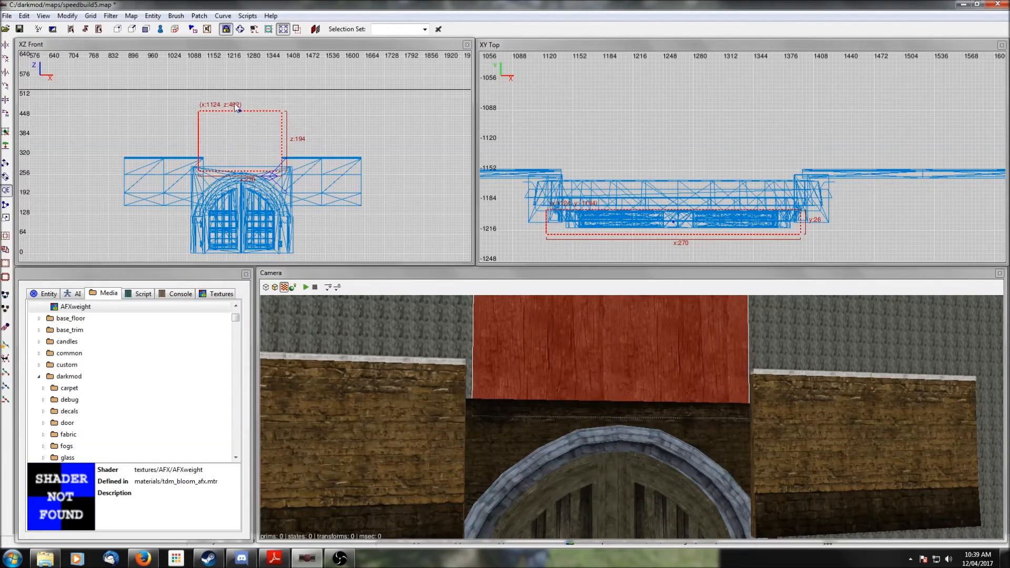
- Widen the brush above the doorway in the top view to about 384 units, starting near x 1068
shift+click(712, 420)
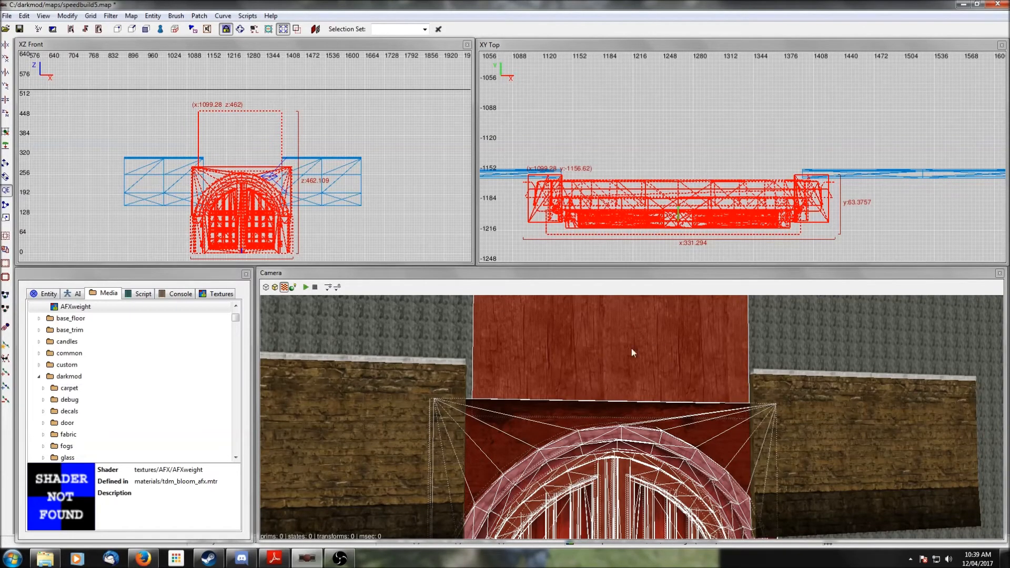
shift+click(700, 428)
scroll(700, 428, up, 1)
right_click(700, 428)
right_click(700, 428)
scroll(700, 427, up, 2)
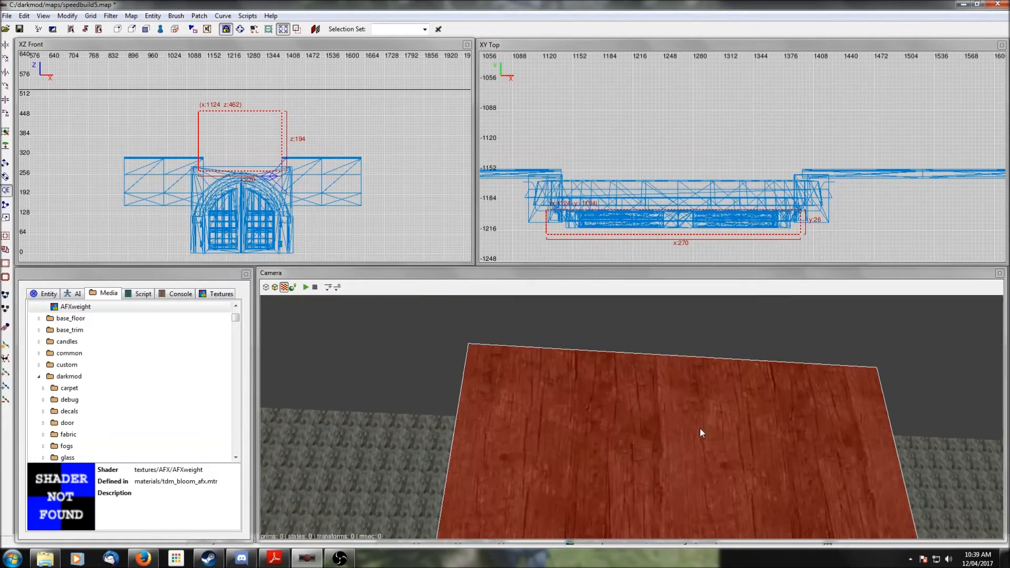
scroll(700, 428, up, 1)
right_click(700, 429)
right_click(707, 394)
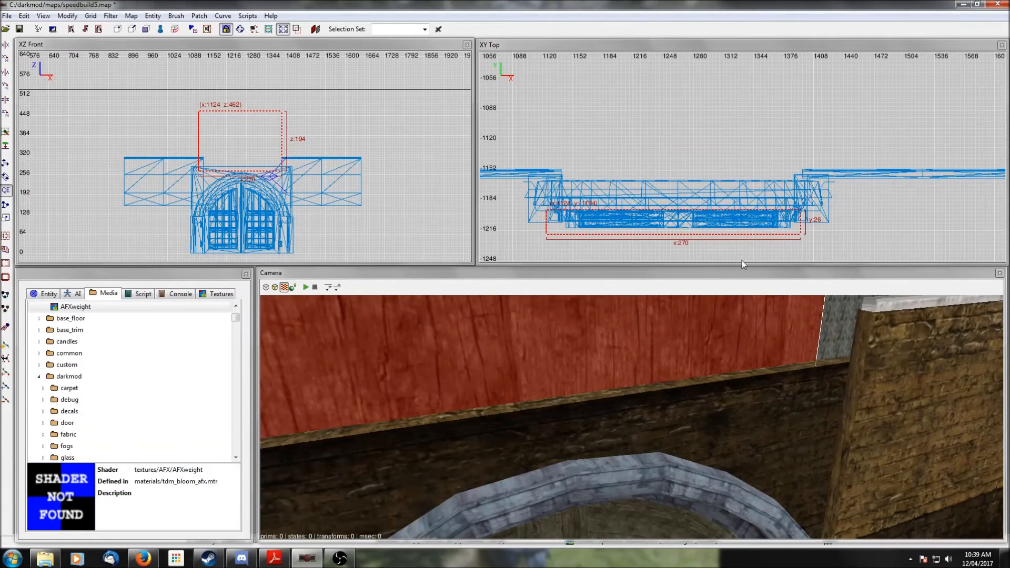
drag(724, 225, 724, 210)
drag(811, 209, 846, 209)
scroll(621, 211, down, 2)
drag(620, 188, 585, 189)
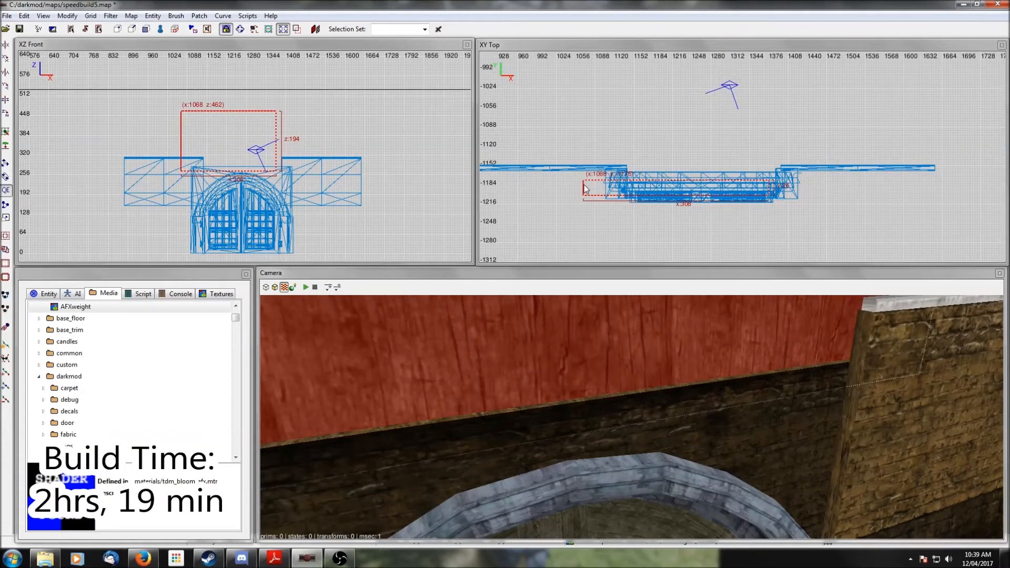
drag(786, 187, 832, 187)
- Unhide everything and isolate the gable wall brush together with the brush above the doorway
key(shift+h)
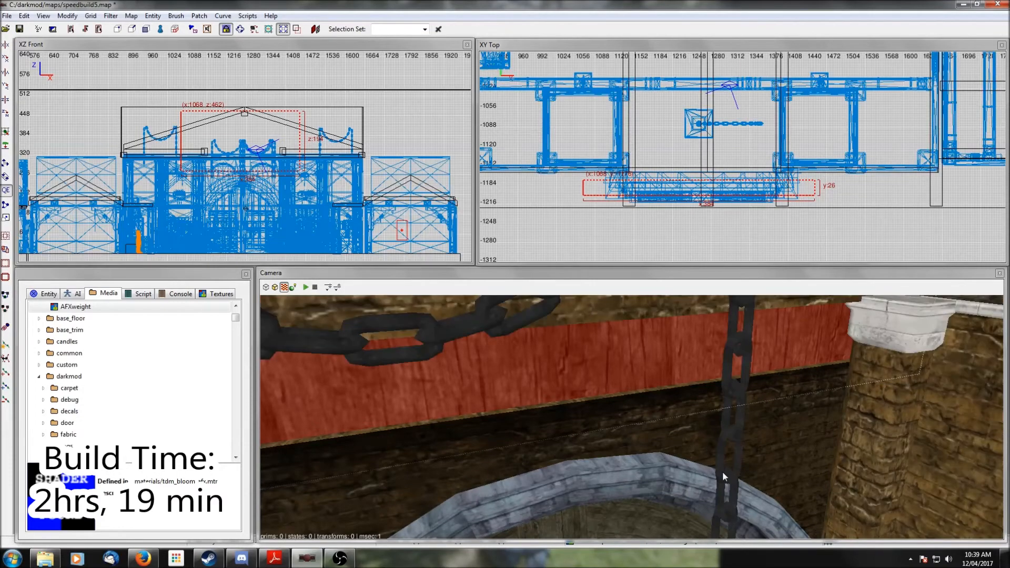
right_drag(724, 473, 692, 424)
shift+click(657, 408)
key(ctrl+h)
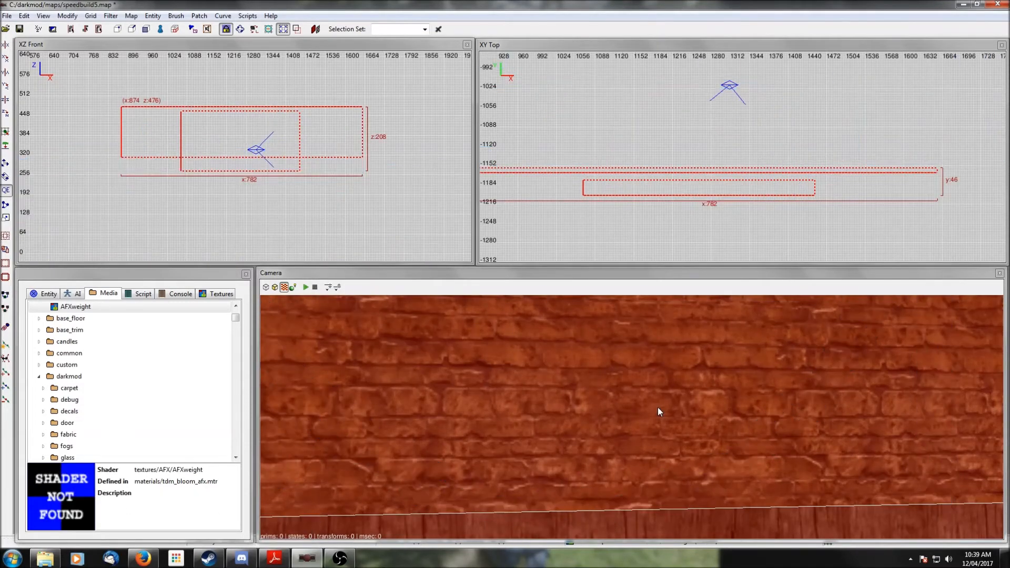
- Copy the gable wall's brick shader and paste it onto the faces of the brush above the doorway
key(Escape)
right_drag(658, 408, 668, 424)
shift+click(667, 424)
key(Escape)
shift+click(547, 334)
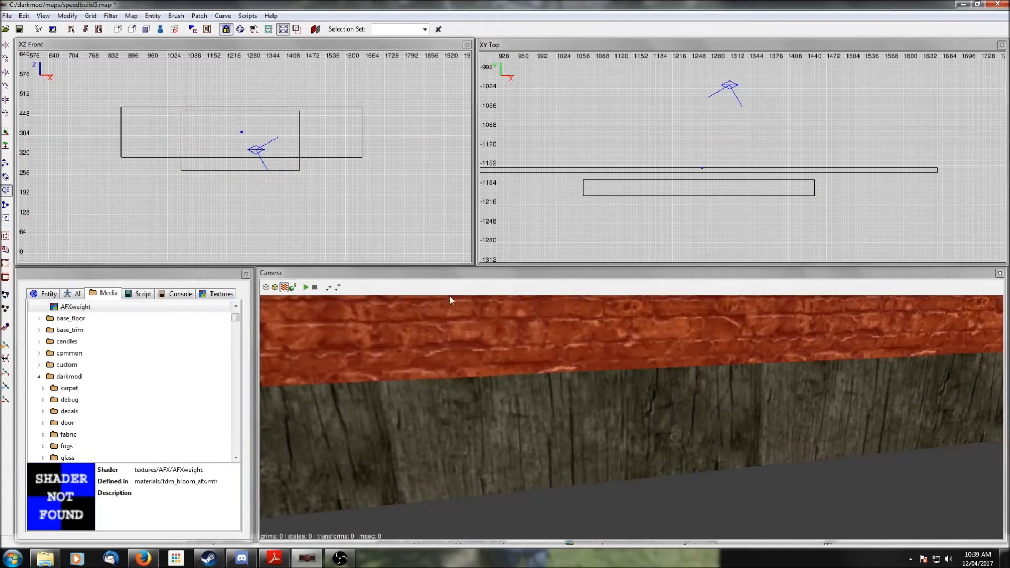
click(24, 15)
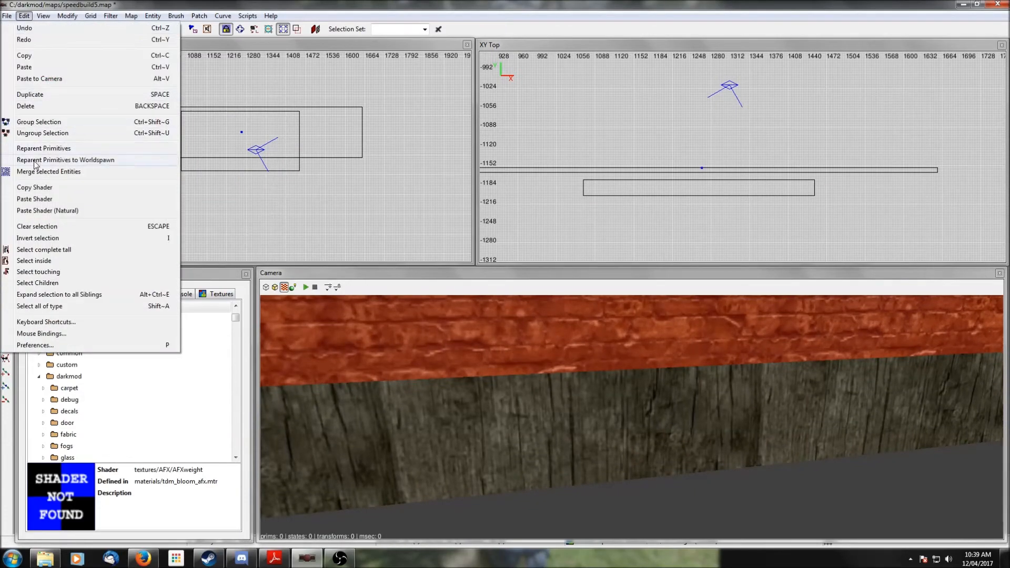
click(42, 188)
key(Escape)
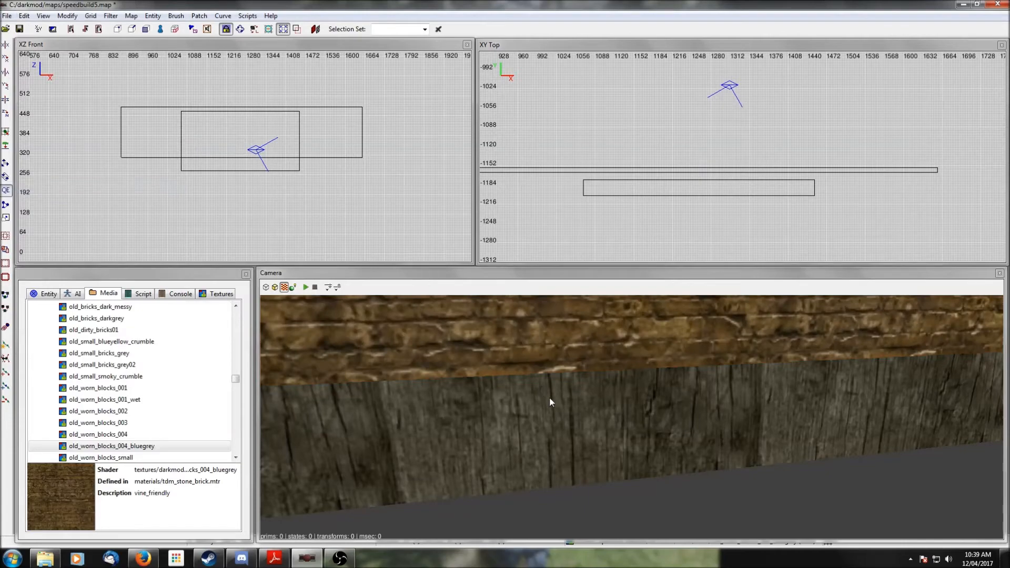
shift+click(549, 398)
click(24, 16)
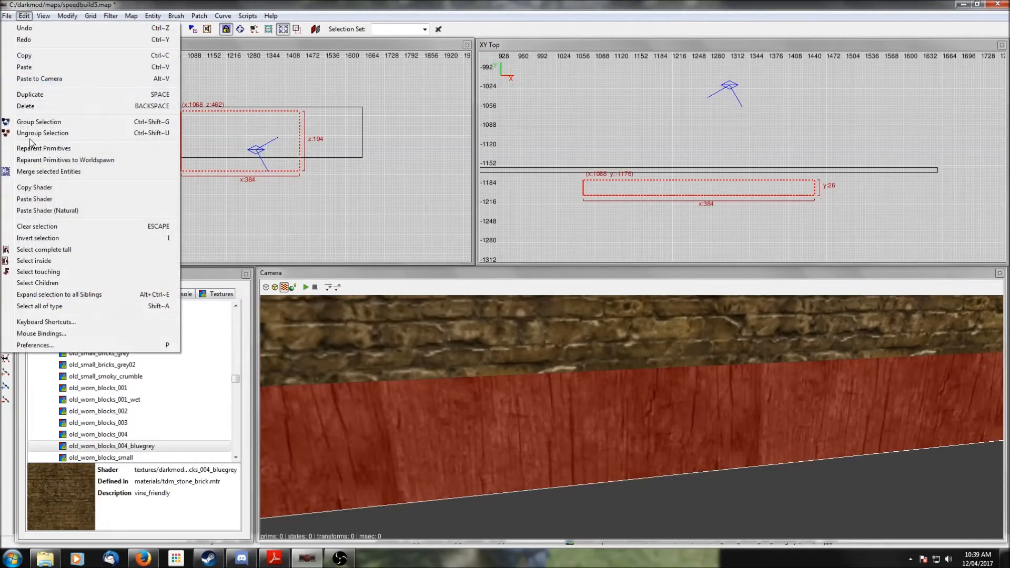
click(32, 199)
key(Escape)
right_click(630, 456)
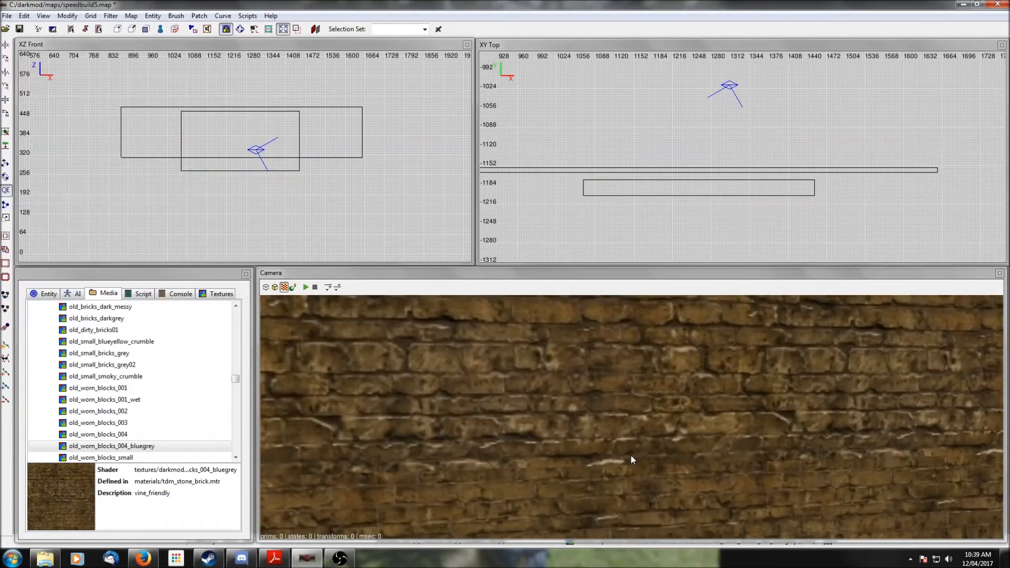
scroll(630, 456, down, 5)
right_click(631, 456)
shift+click(639, 471)
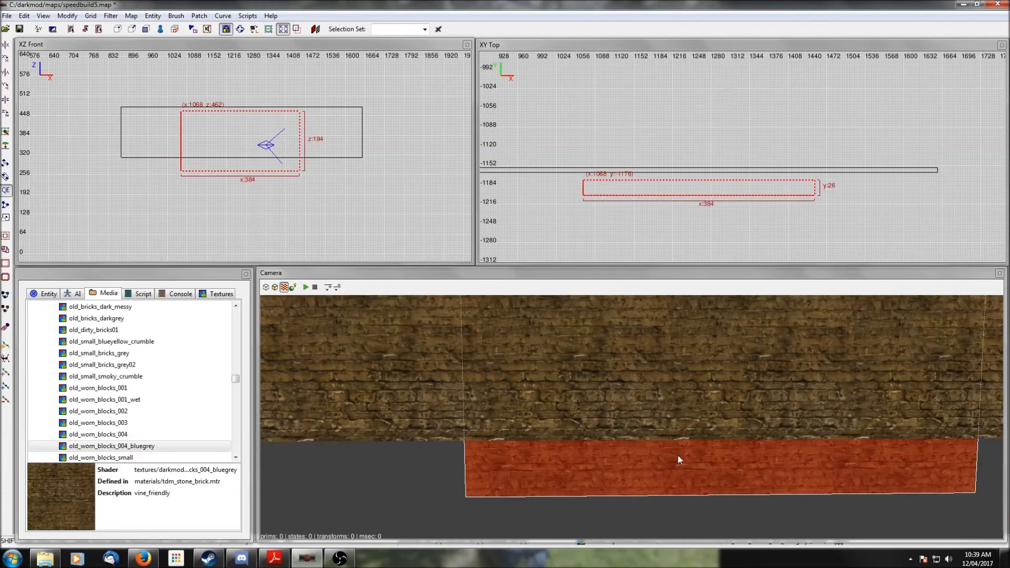
key(Escape)
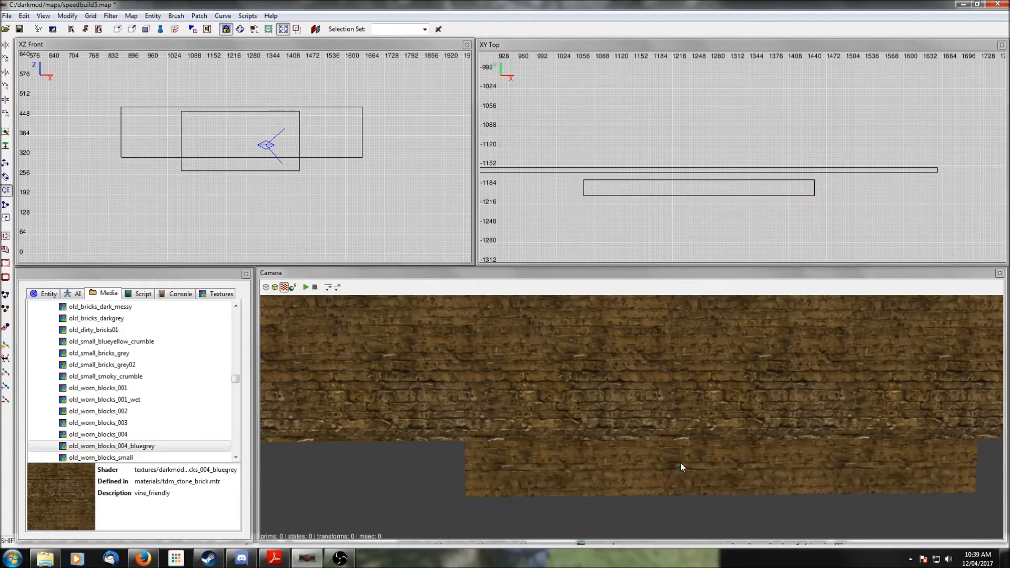
- Unhide everything and deepen the doorway brush in the top view to about 40 units
key(shift+h)
shift+click(709, 444)
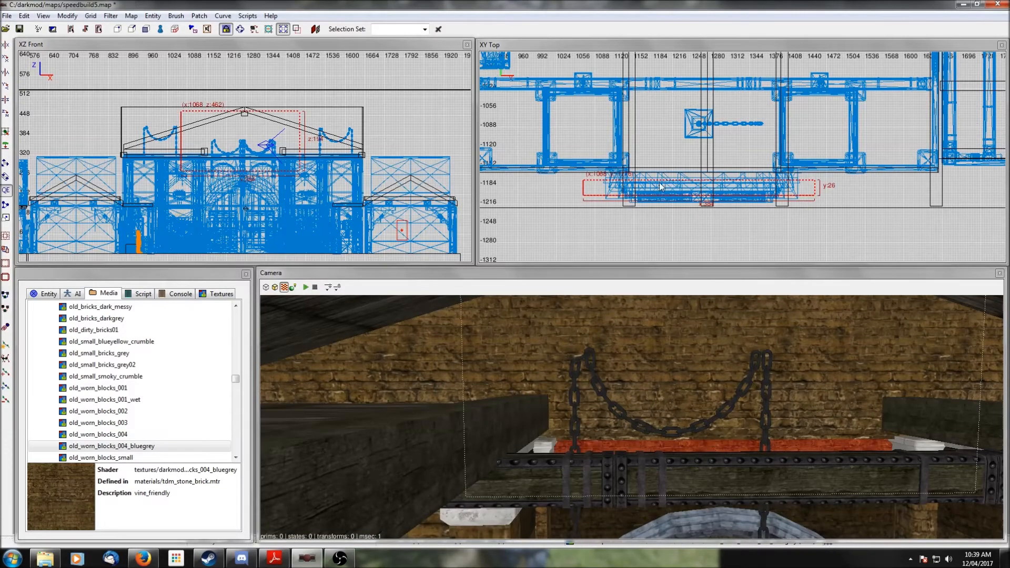
drag(672, 165, 674, 158)
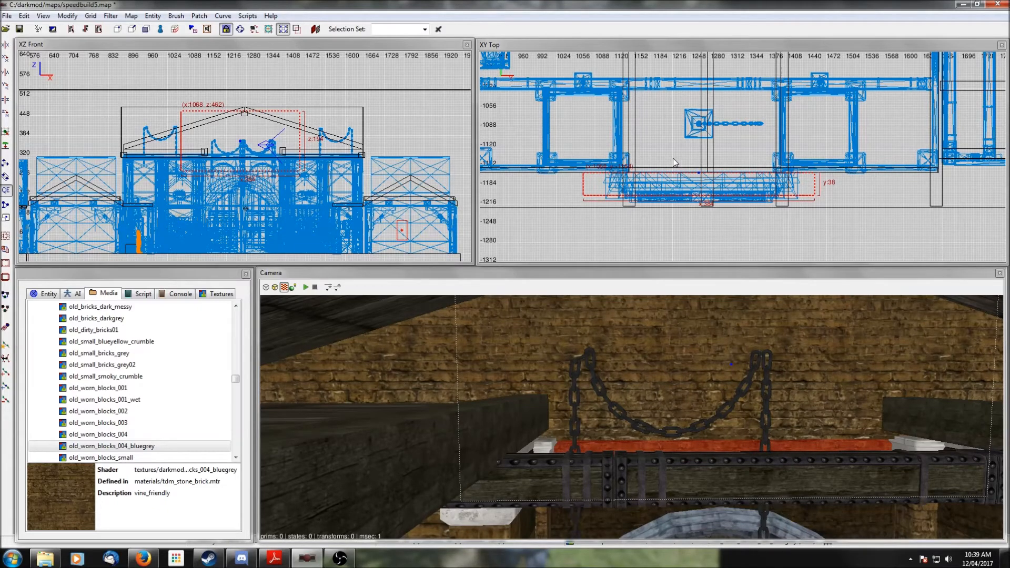
scroll(672, 157, up, 5)
drag(684, 172, 684, 170)
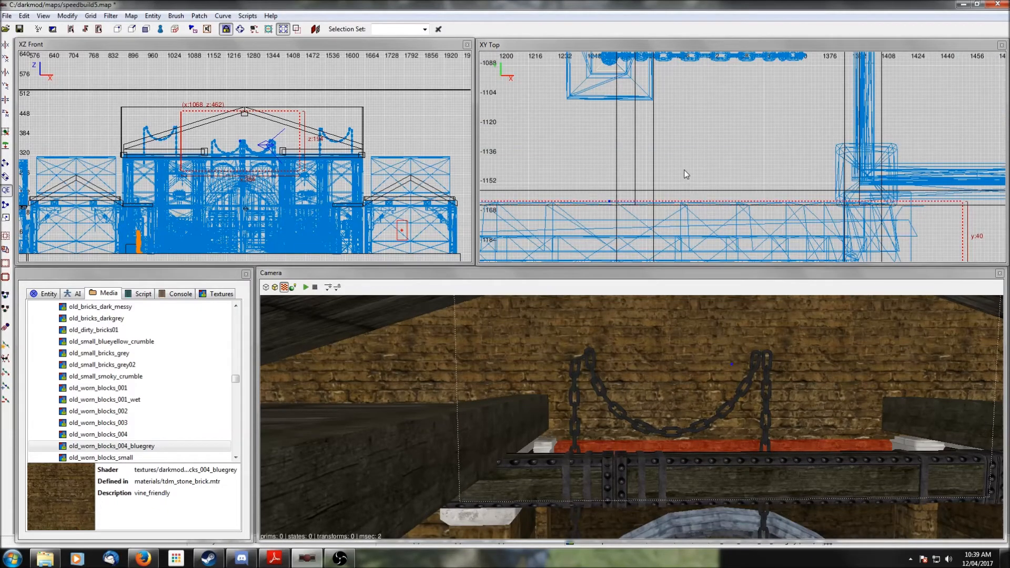
key(Escape)
- Select the long gable wall brush and the doorway brush and hide everything else
right_click(775, 429)
right_click(774, 429)
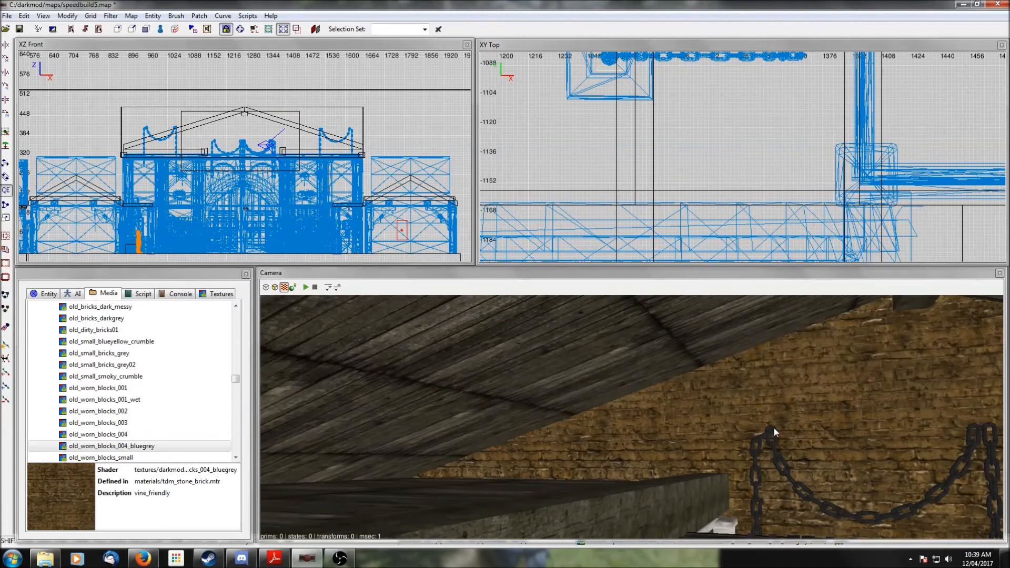
shift+click(733, 426)
scroll(721, 204, down, 5)
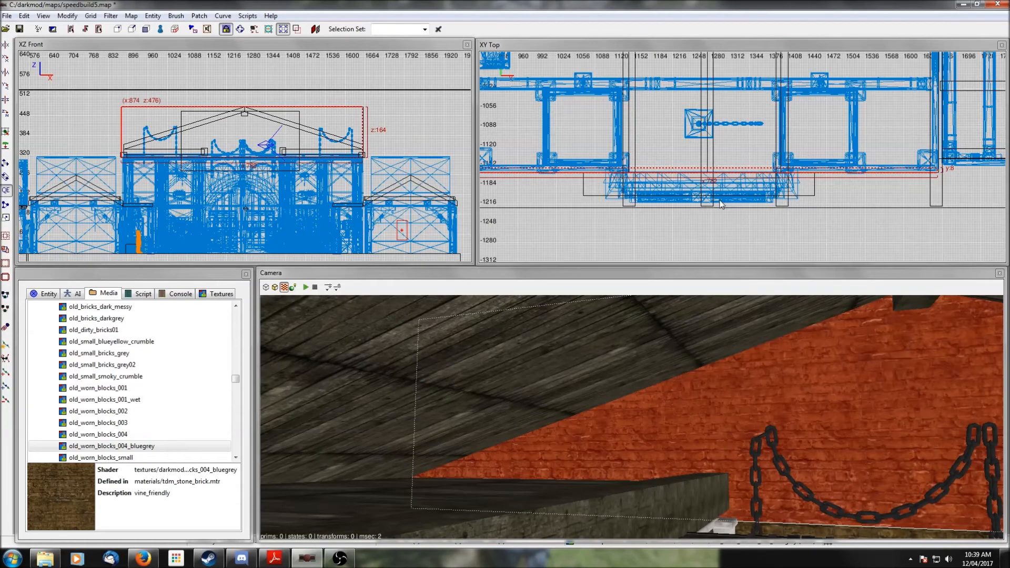
right_click(820, 445)
right_click(817, 416)
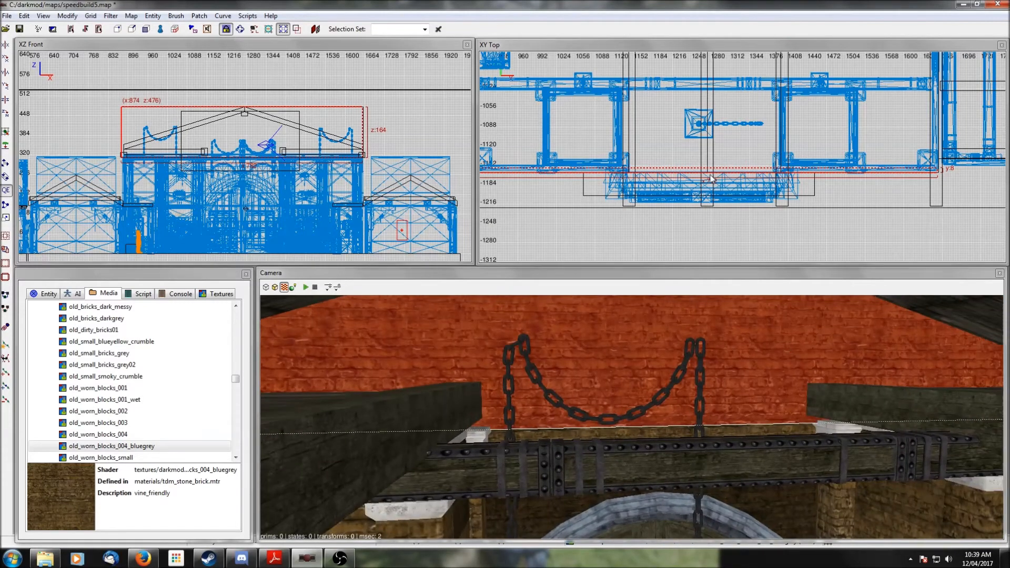
scroll(711, 179, up, 5)
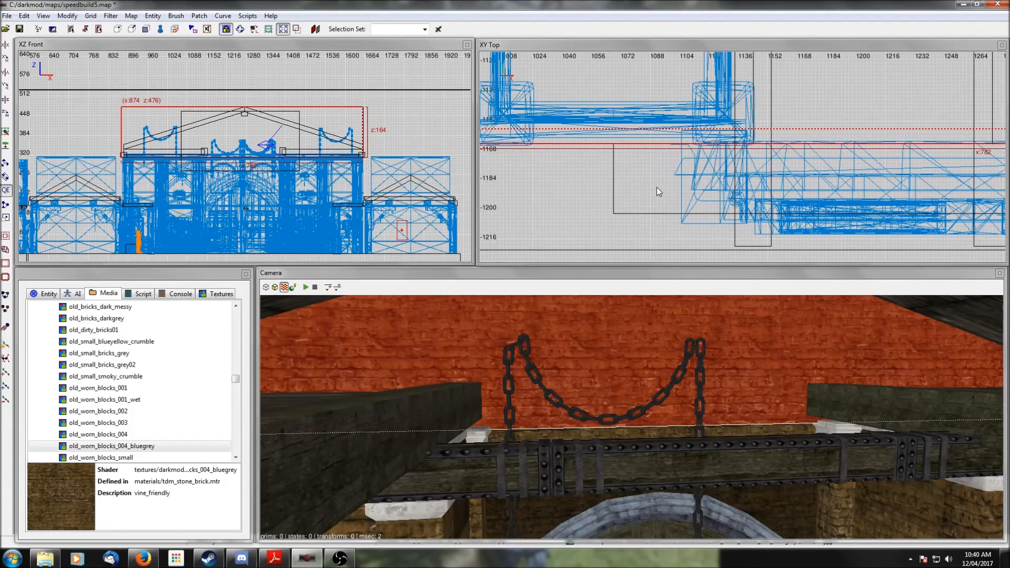
shift+click(652, 429)
key(shift+h)
- Clip the gable wall brush at both ends of the doorway brush and delete the middle section
scroll(737, 210, down, 3)
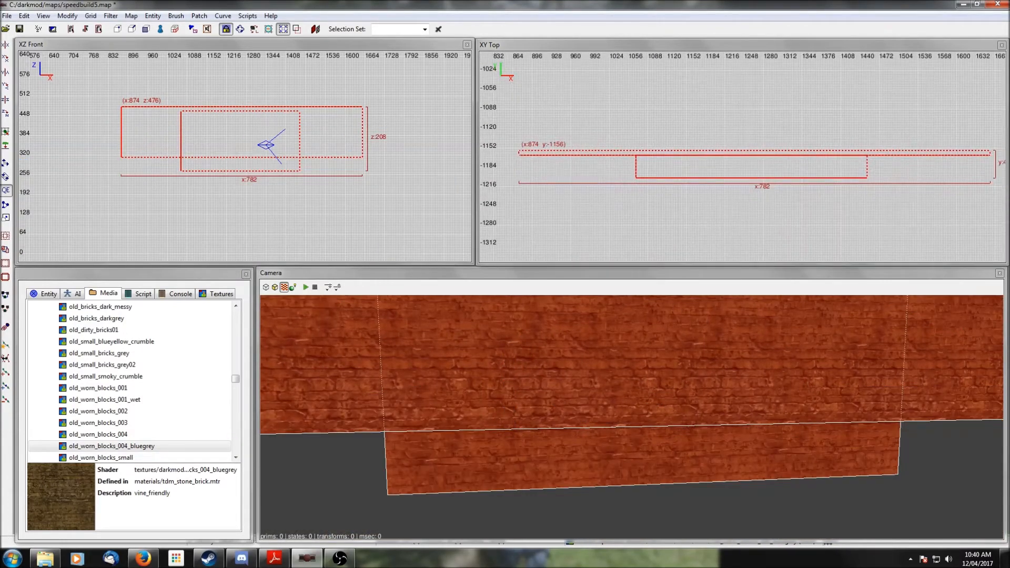
scroll(776, 169, up, 1)
right_drag(688, 193, 804, 185)
key(Escape)
shift+click(325, 378)
scroll(687, 232, up, 5)
right_drag(686, 231, 821, 270)
scroll(685, 221, up, 2)
click(6, 205)
click(708, 138)
scroll(706, 139, down, 4)
right_drag(707, 139, 452, 143)
right_drag(826, 184, 564, 179)
right_drag(984, 158, 856, 150)
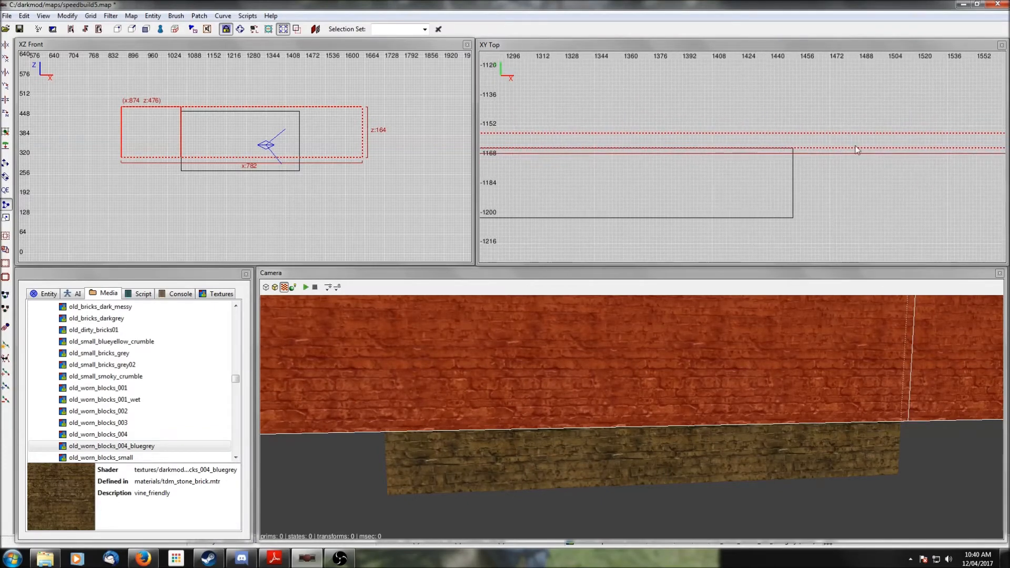
click(794, 137)
click(794, 143)
key(shift+Return)
key(Escape)
shift+click(669, 382)
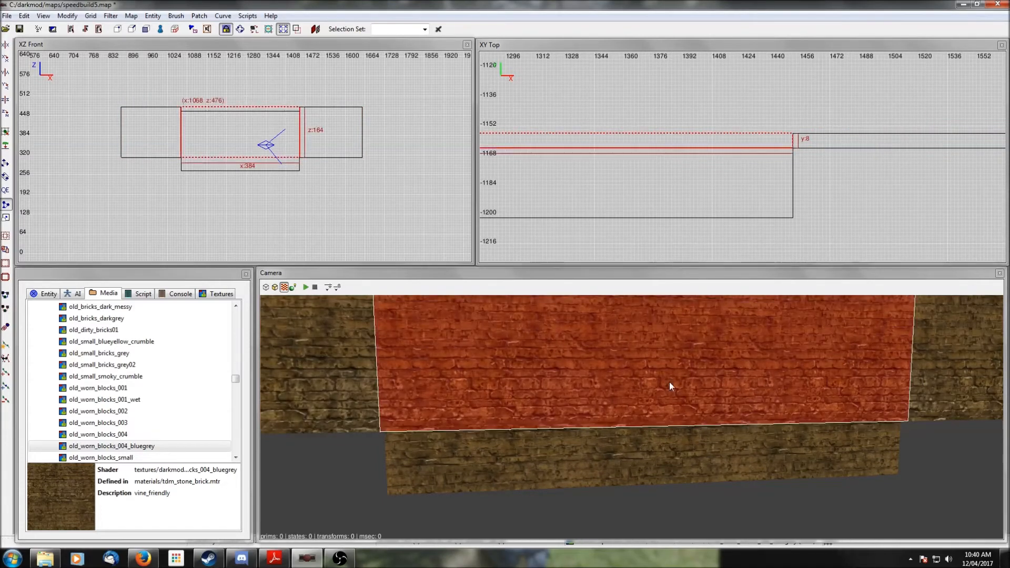
key(Delete)
- Check the remaining gable wall pieces around the doorway brush by selecting them in turn
right_click(669, 382)
right_click(667, 383)
shift+click(662, 382)
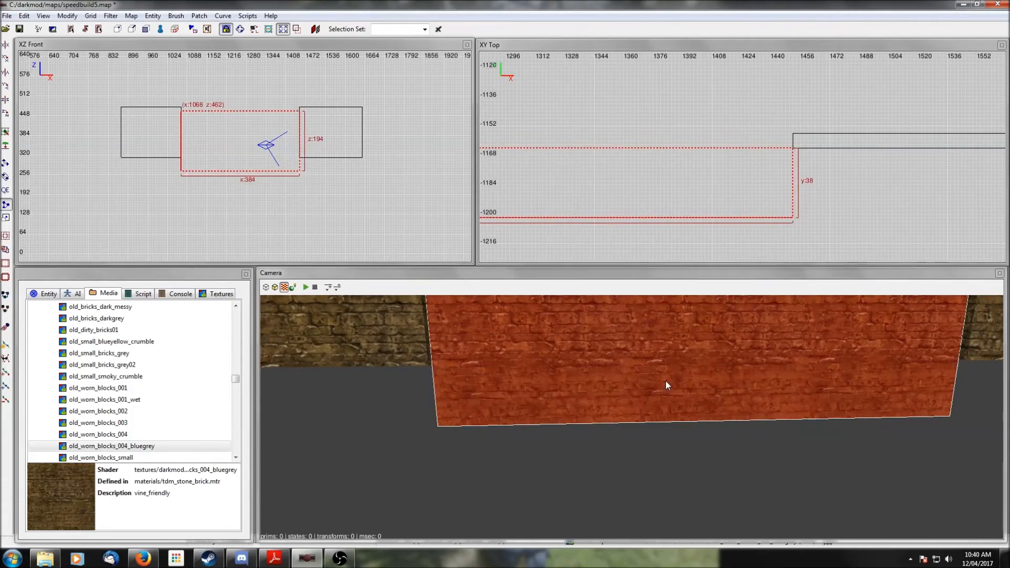
key(Escape)
right_click(665, 381)
shift+click(511, 378)
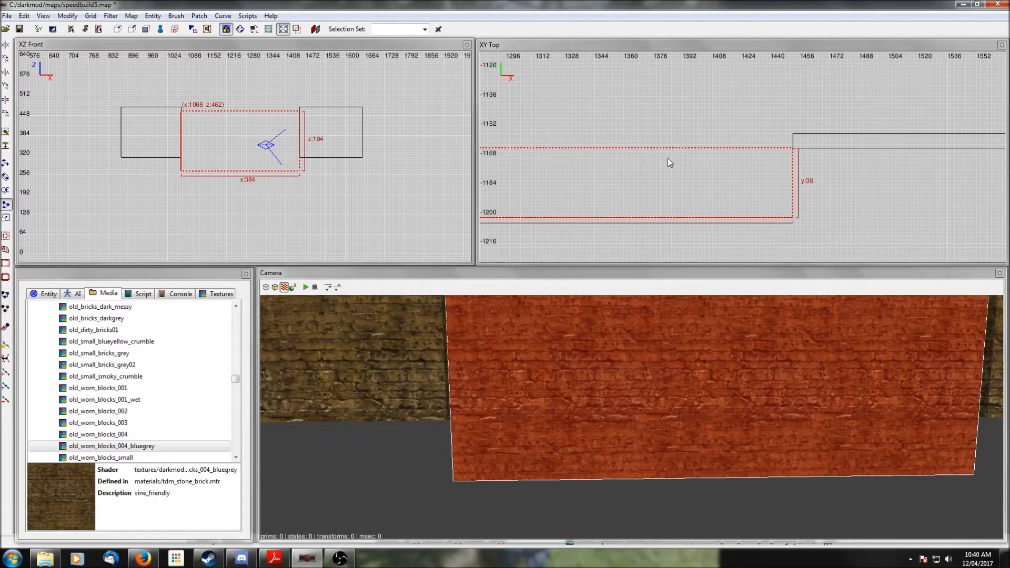
shift+click(694, 345)
right_click(942, 331)
right_click(942, 330)
shift+click(788, 348)
right_click(788, 348)
right_click(788, 349)
shift+click(482, 349)
click(703, 191)
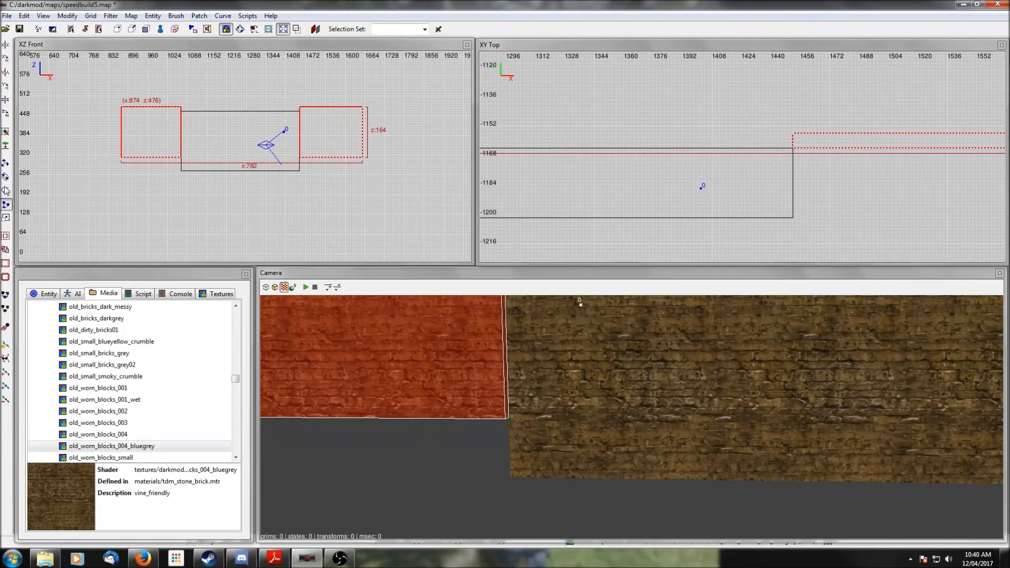
drag(685, 201, 684, 206)
key(Escape)
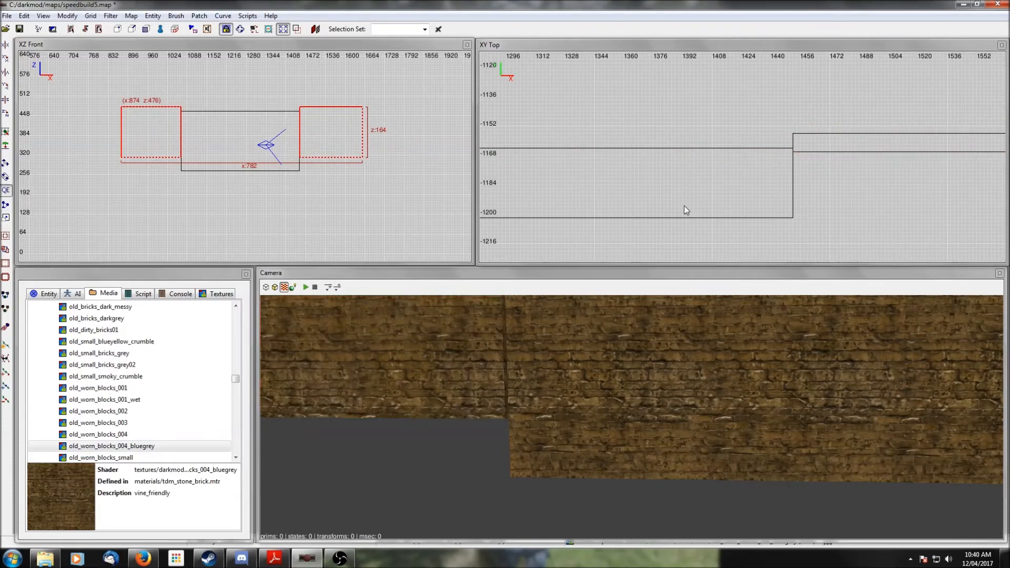
- Unhide all geometry, view the hall toward the arched door, and save the map
key(shift+h)
right_click(721, 345)
key(Down)
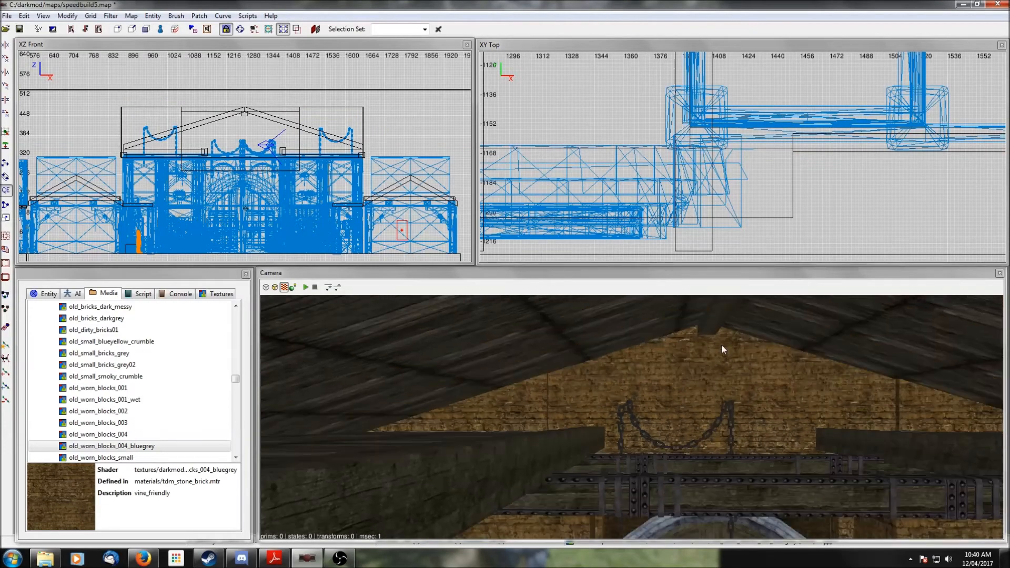
key(Up)
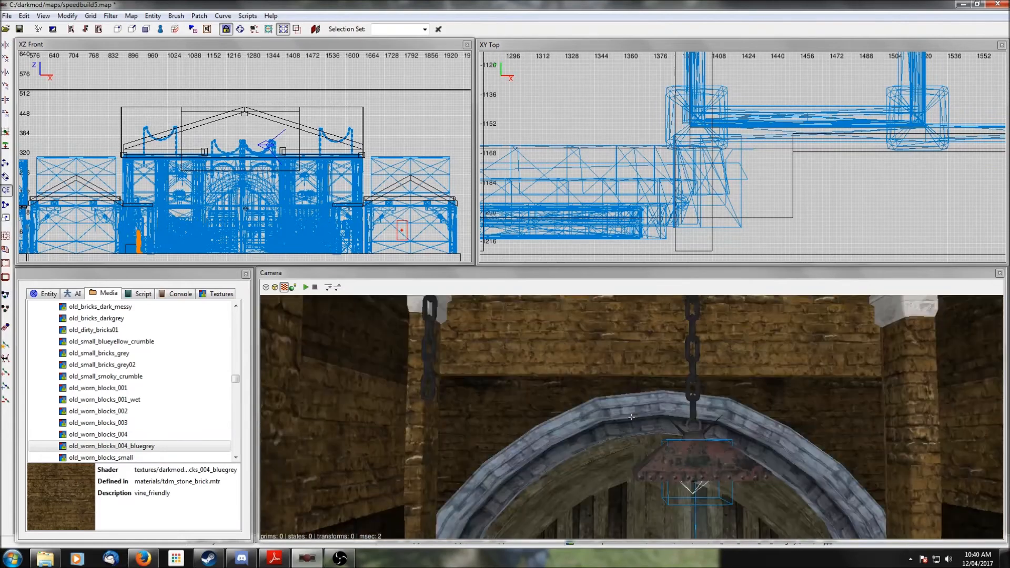
key(Down)
right_click(719, 346)
right_click(719, 345)
right_click(719, 346)
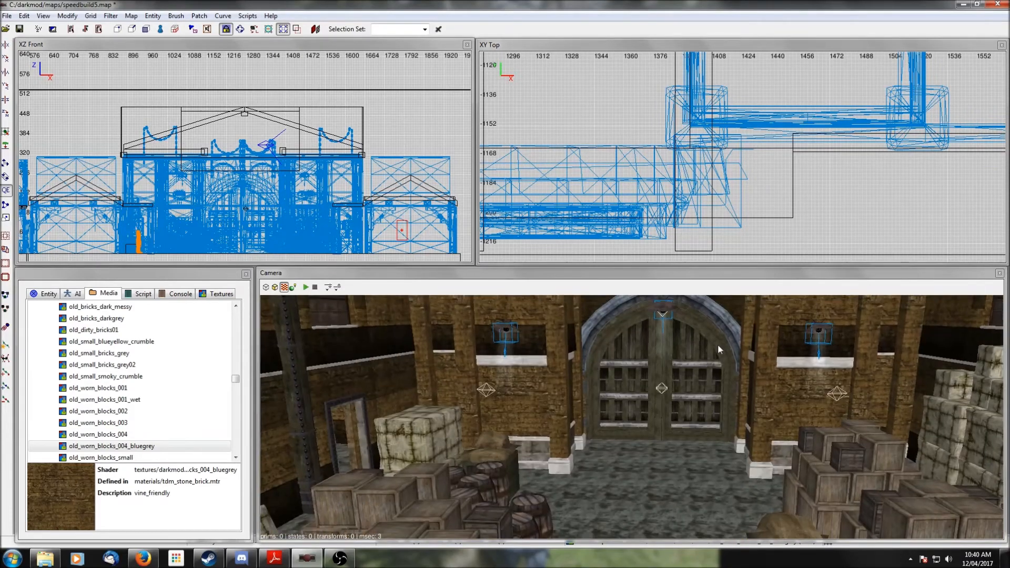
click(19, 29)
right_click(672, 403)
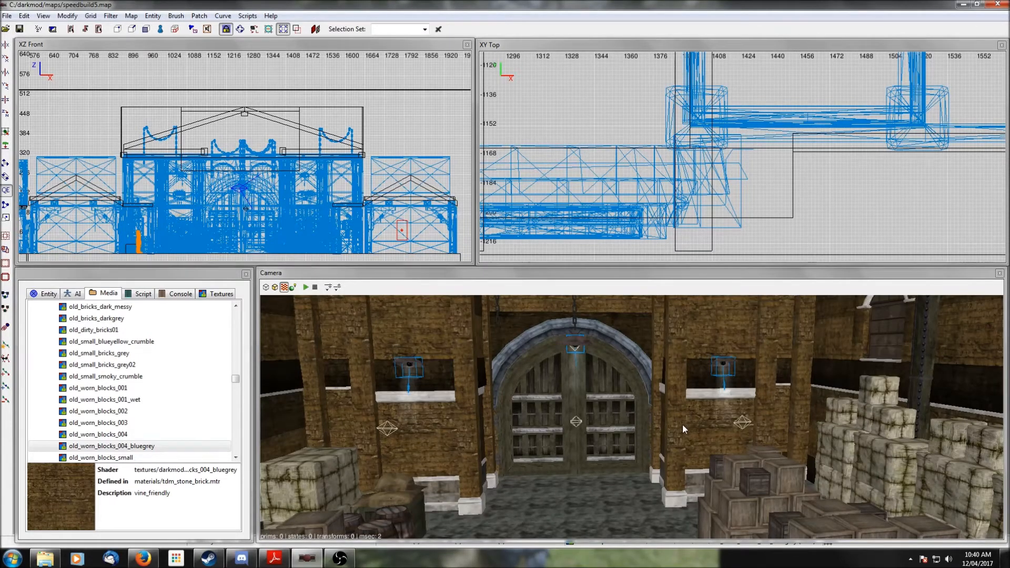
- Fly through the hall and its side rooms in the camera view to inspect the walls, windows and wall lamps
right_click(683, 425)
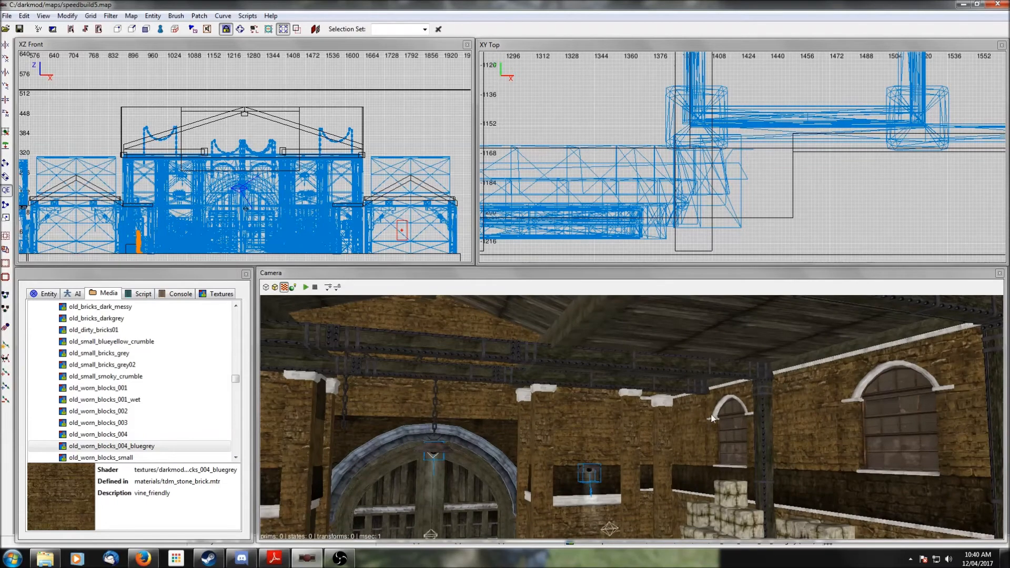
right_click(751, 436)
right_click(750, 436)
scroll(750, 434, up, 3)
right_click(751, 435)
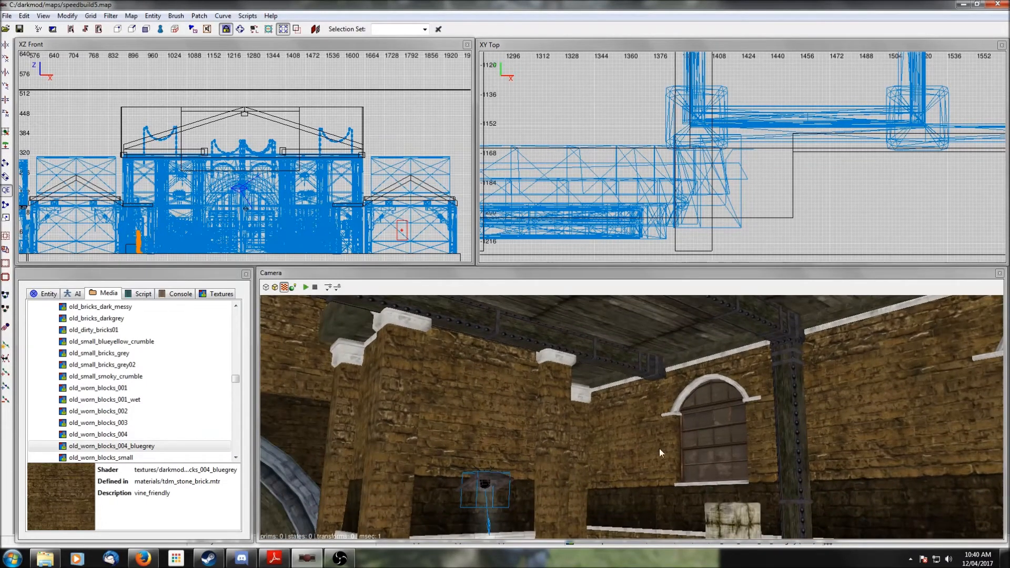
right_click(660, 449)
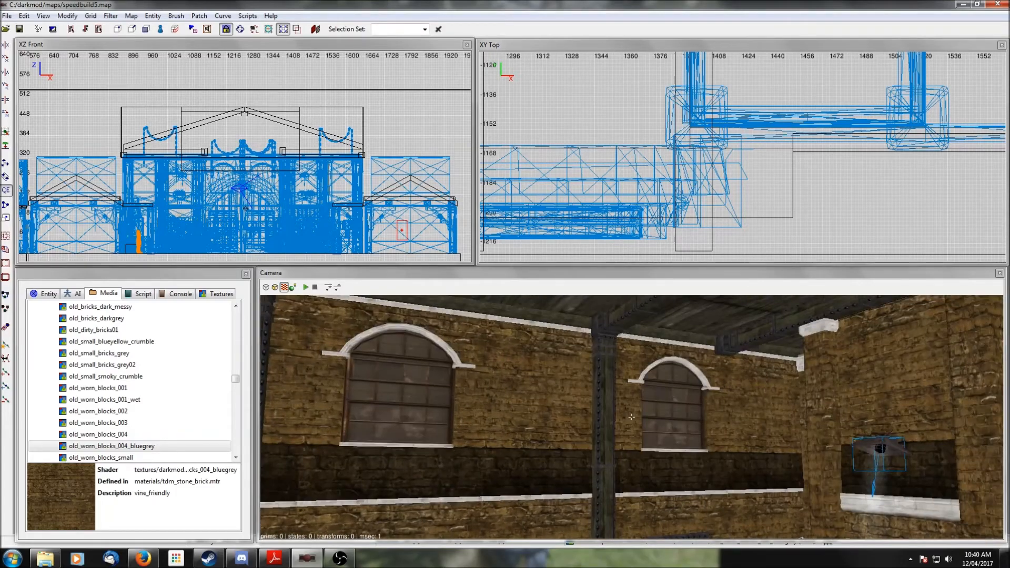
right_click(586, 475)
right_click(567, 484)
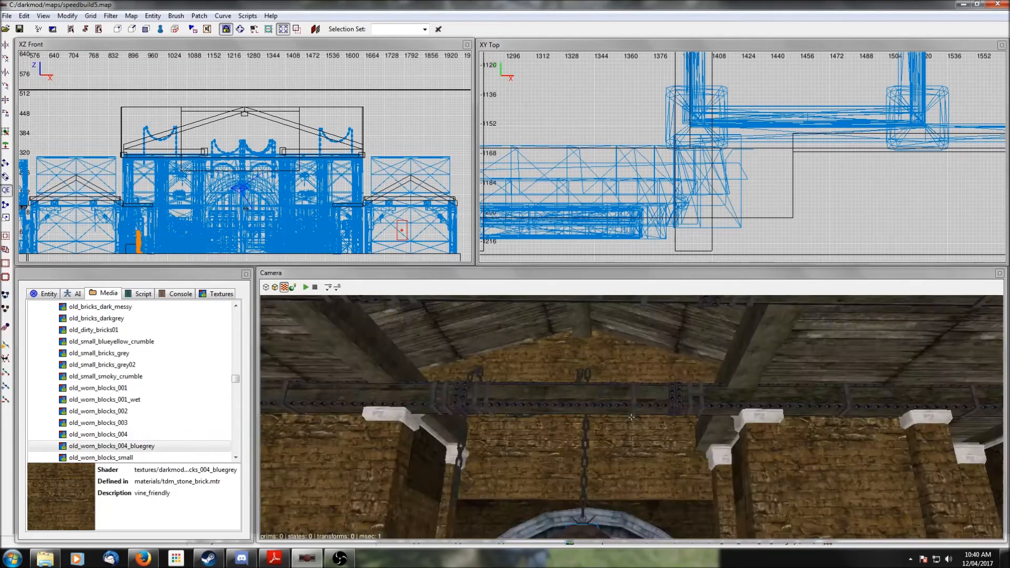
right_click(714, 477)
scroll(714, 476, up, 5)
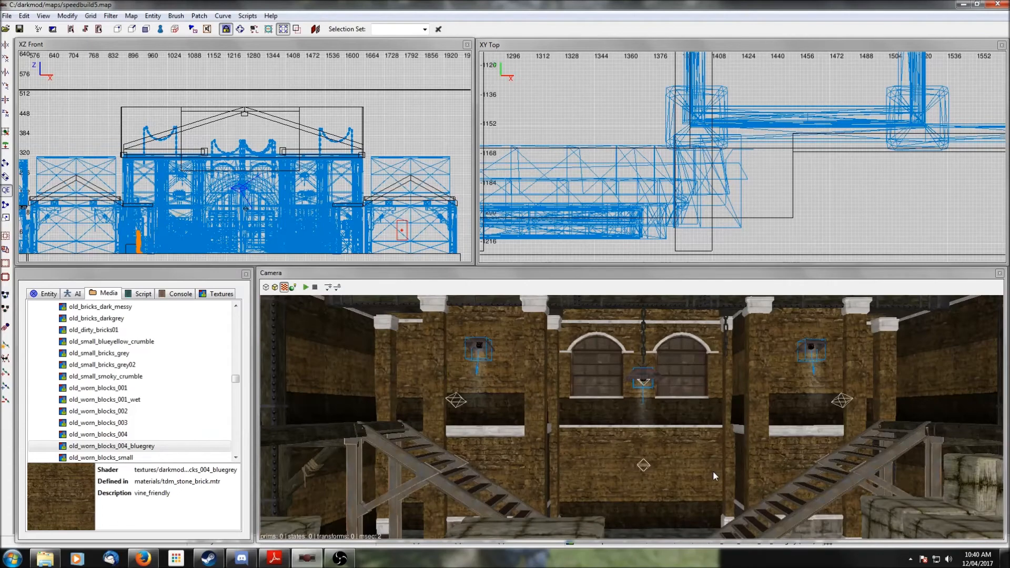
right_click(713, 472)
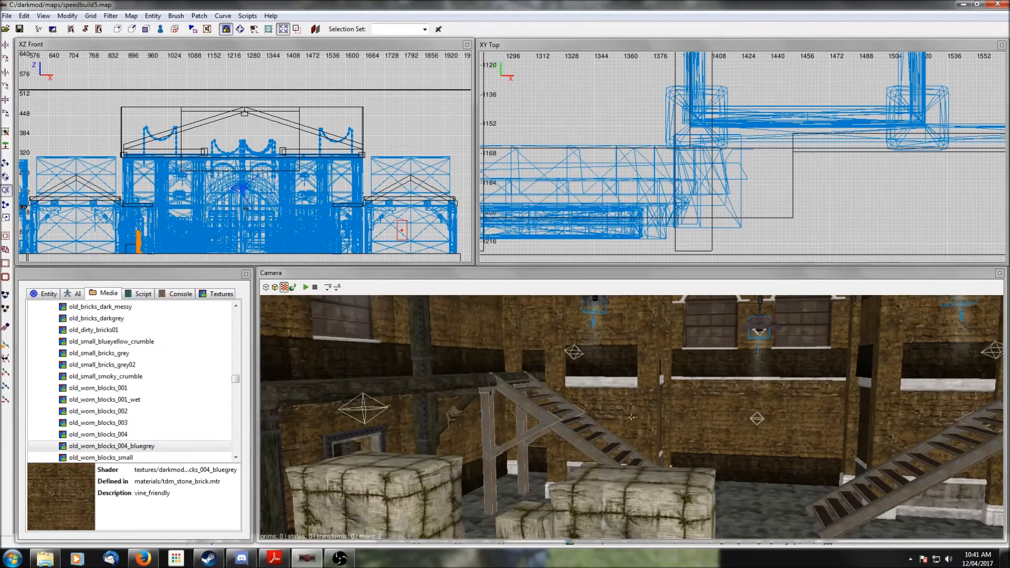
scroll(714, 476, up, 3)
right_click(713, 471)
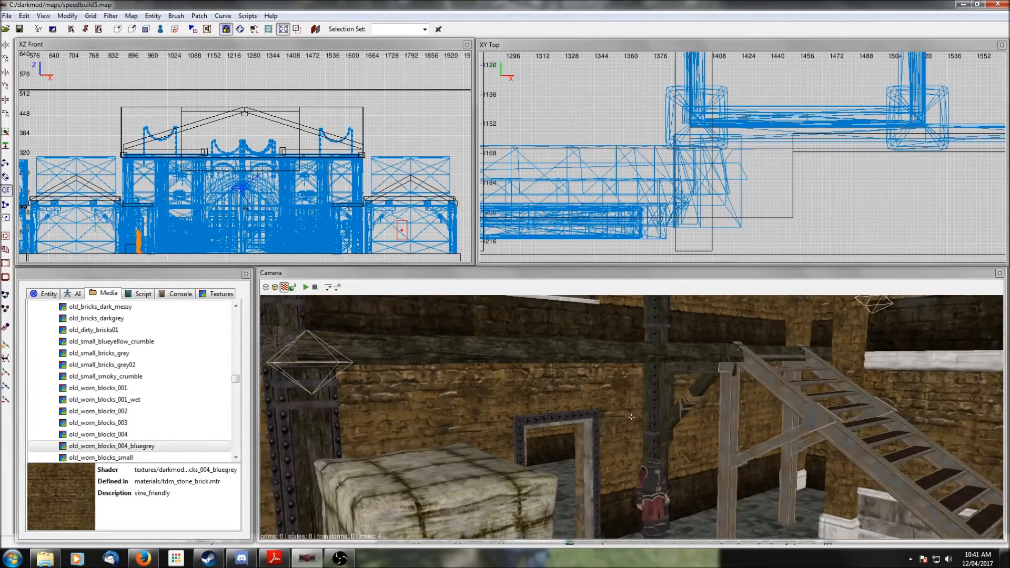
right_click(713, 472)
scroll(712, 473, up, 10)
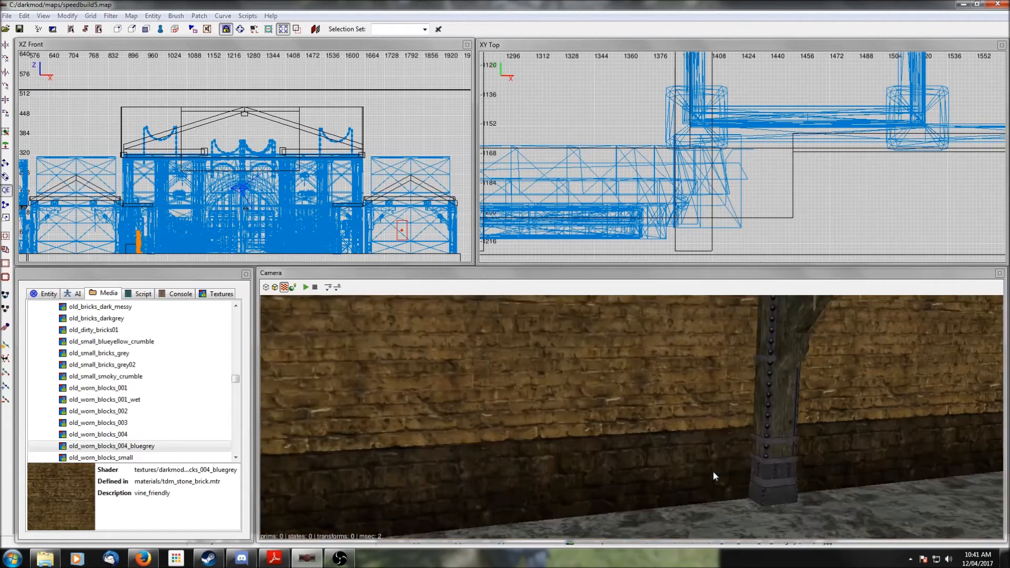
scroll(716, 469, up, 5)
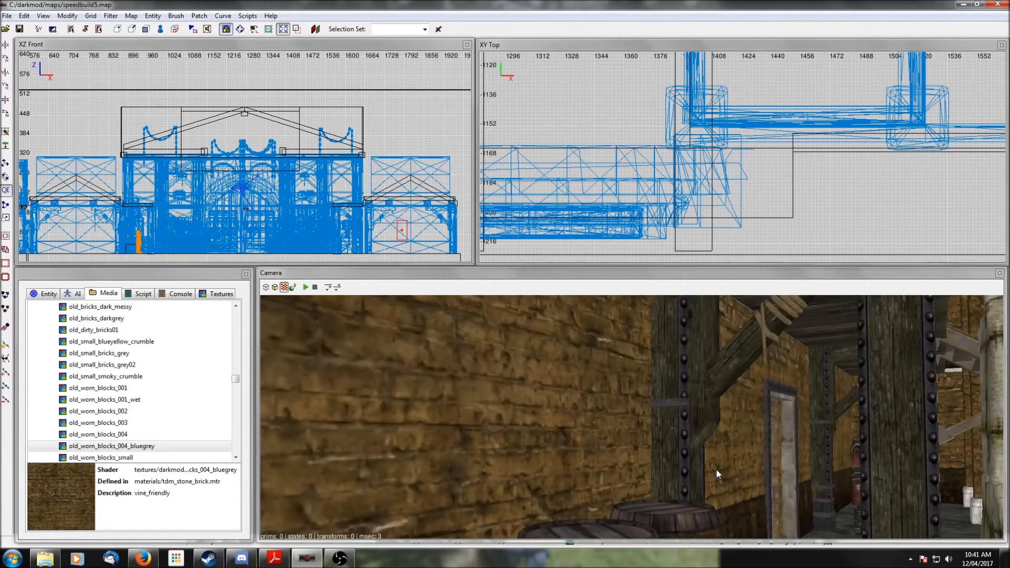
right_click(716, 469)
right_click(716, 469)
scroll(715, 469, up, 6)
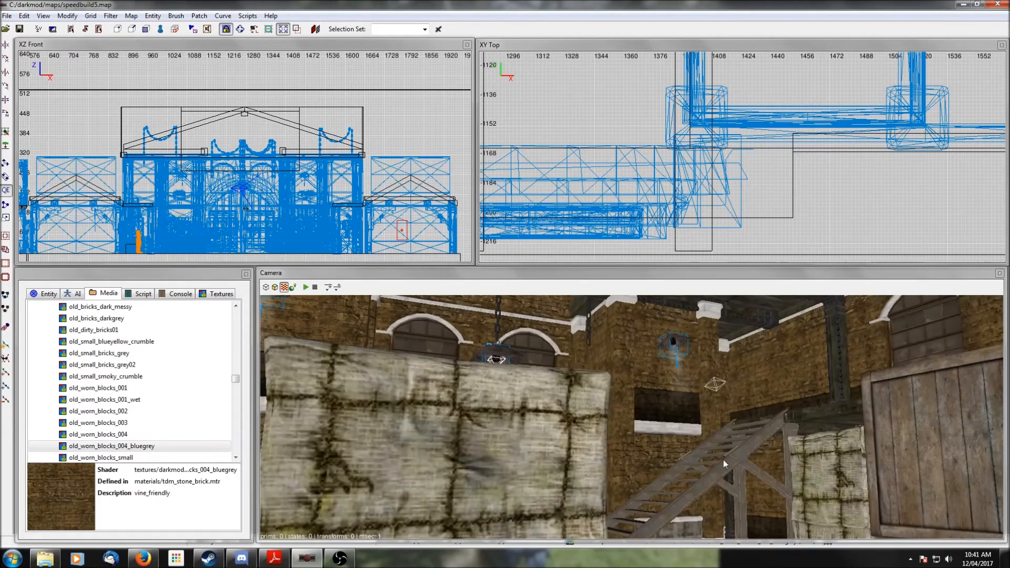
right_click(717, 446)
scroll(716, 446, up, 4)
right_click(717, 446)
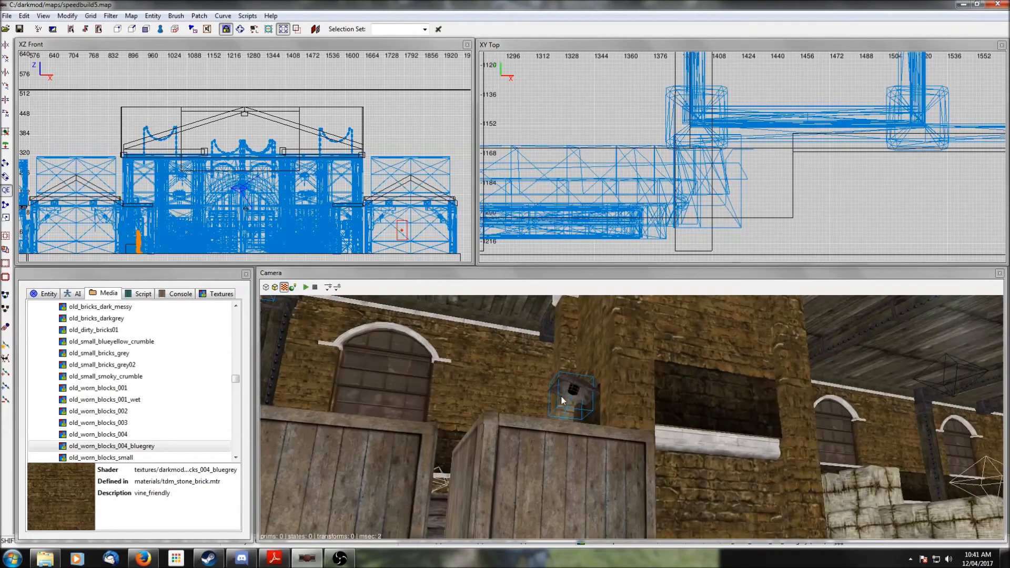
- Clone the wall lamp and move the copy into the pitched-roof room, centring it between the beams in the top view
shift+click(563, 391)
scroll(774, 195, down, 8)
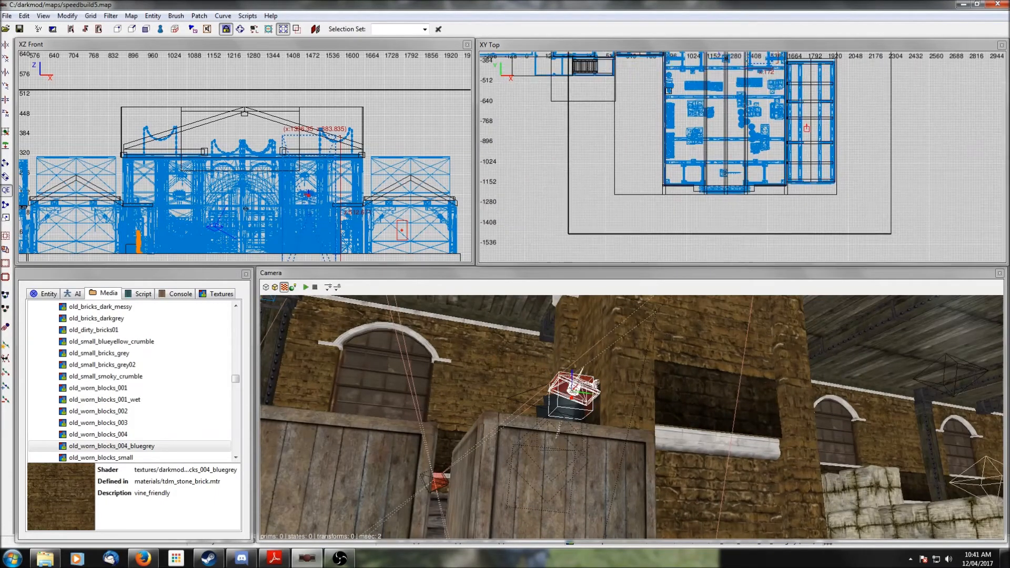
right_drag(791, 147, 803, 182)
key(space)
drag(799, 186, 679, 95)
scroll(678, 102, up, 8)
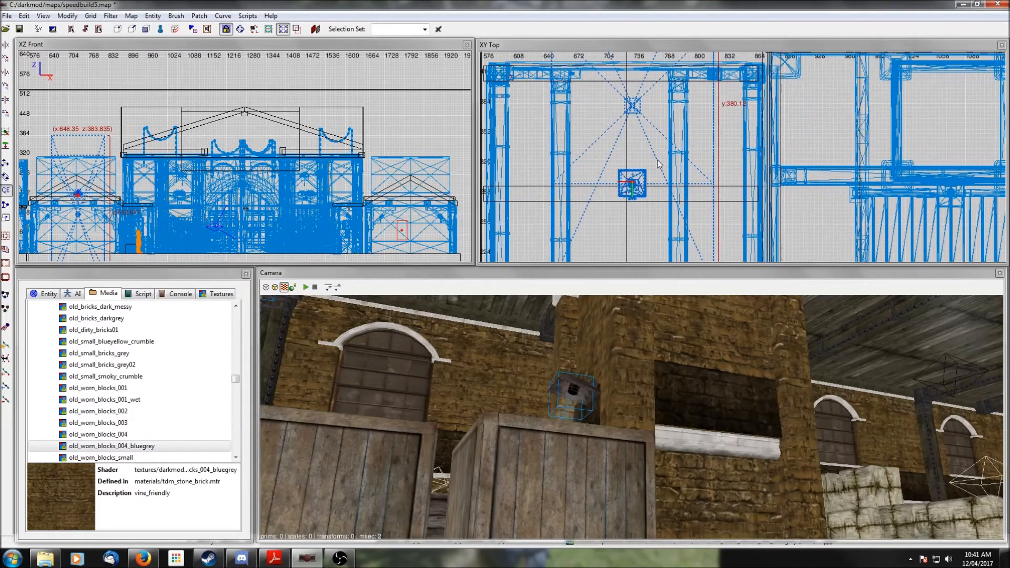
click(6, 112)
click(6, 113)
scroll(657, 102, down, 3)
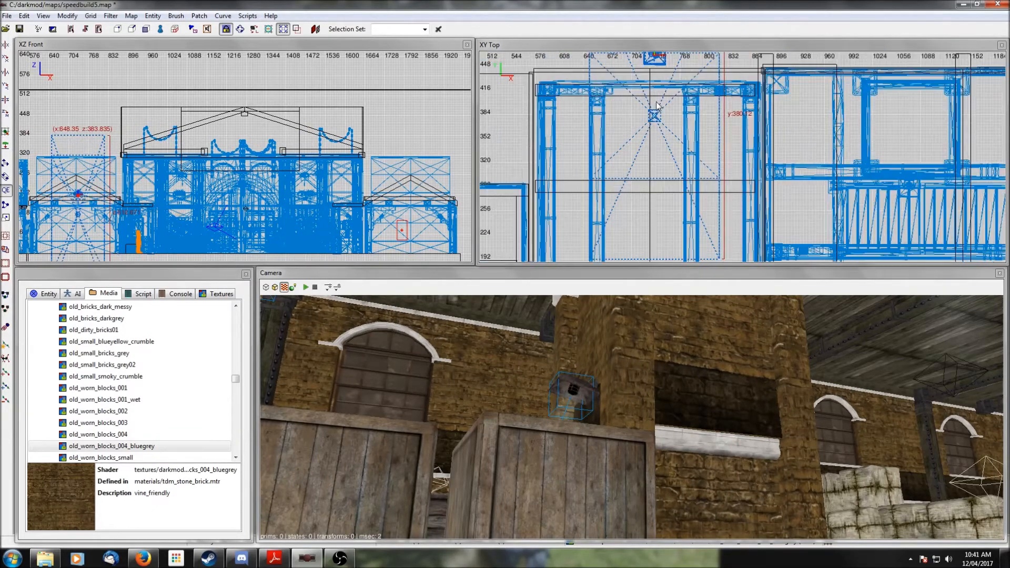
drag(686, 99, 684, 126)
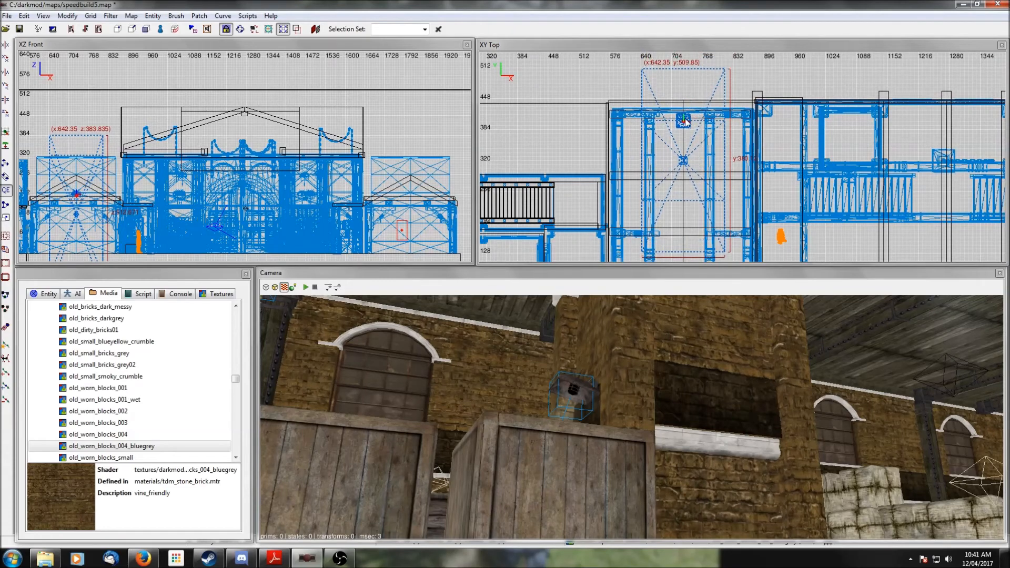
scroll(684, 126, up, 6)
right_drag(684, 159, 700, 166)
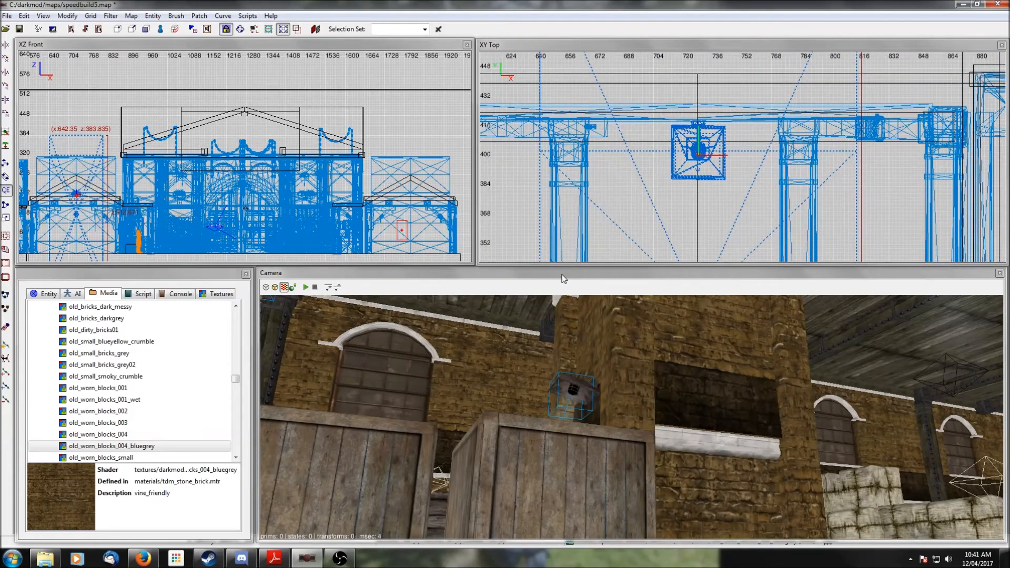
- Move the camera into the pitched-roof room and look up at the copied lamp under the roof beams
ctrl+middle_click(690, 223)
right_click(631, 417)
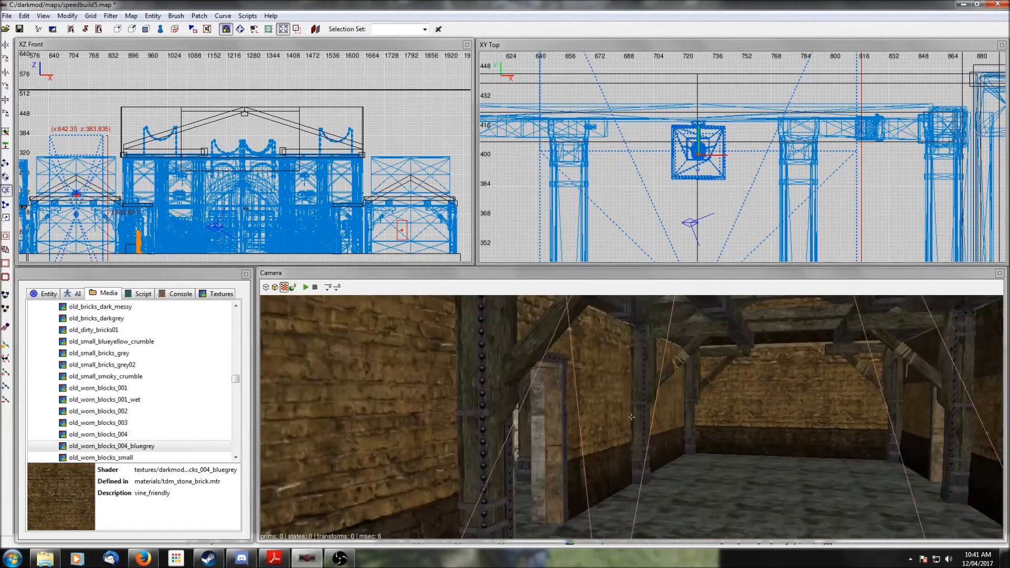
right_click(662, 456)
right_click(662, 457)
right_click(662, 456)
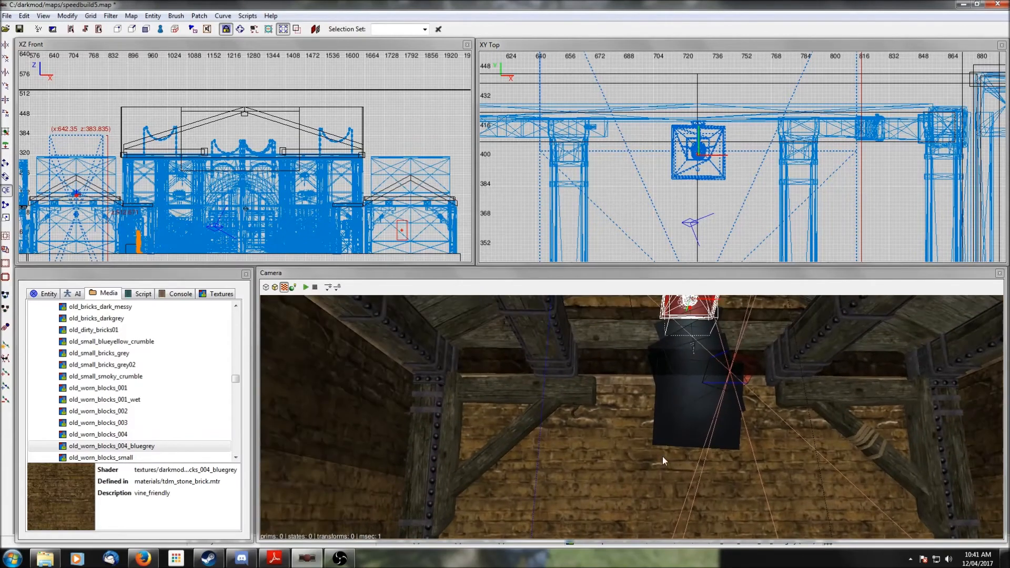
right_click(662, 456)
right_click(663, 457)
scroll(699, 233, up, 5)
right_drag(698, 233, 792, 321)
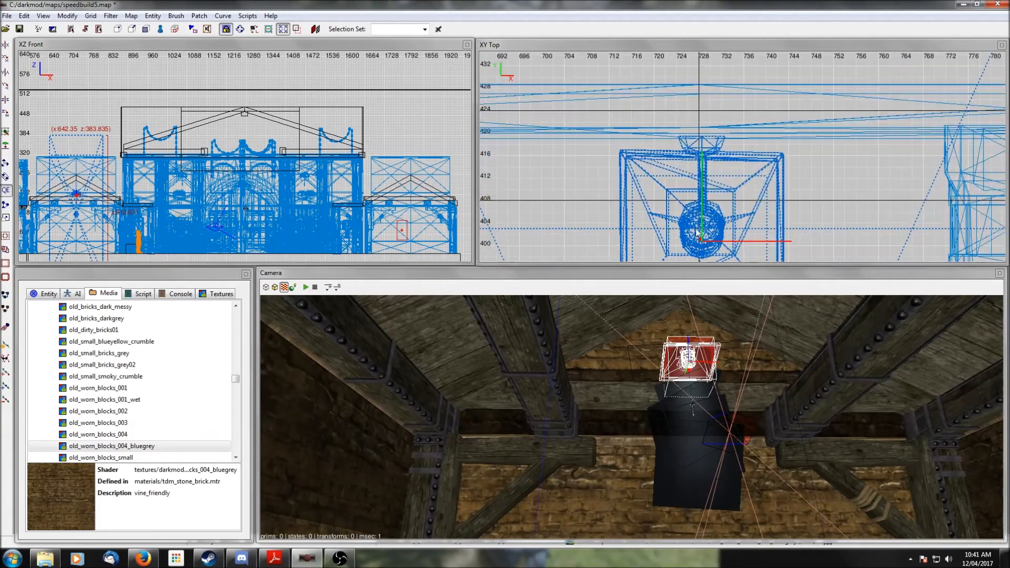
scroll(84, 194, up, 7)
right_drag(84, 194, 204, 262)
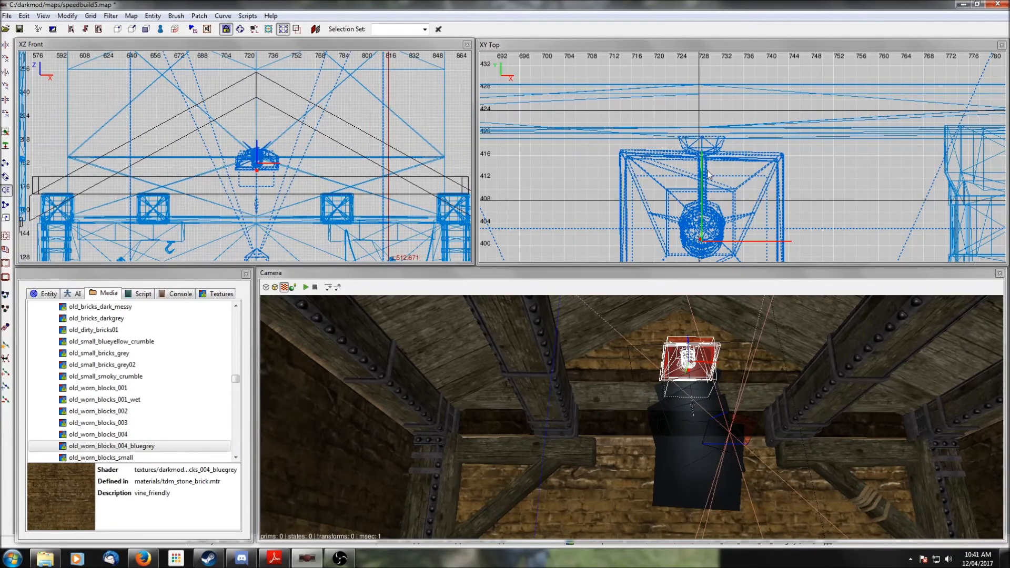
- Nudge the copied lamp's position slightly along the Y axis in the top view
drag(704, 222, 703, 214)
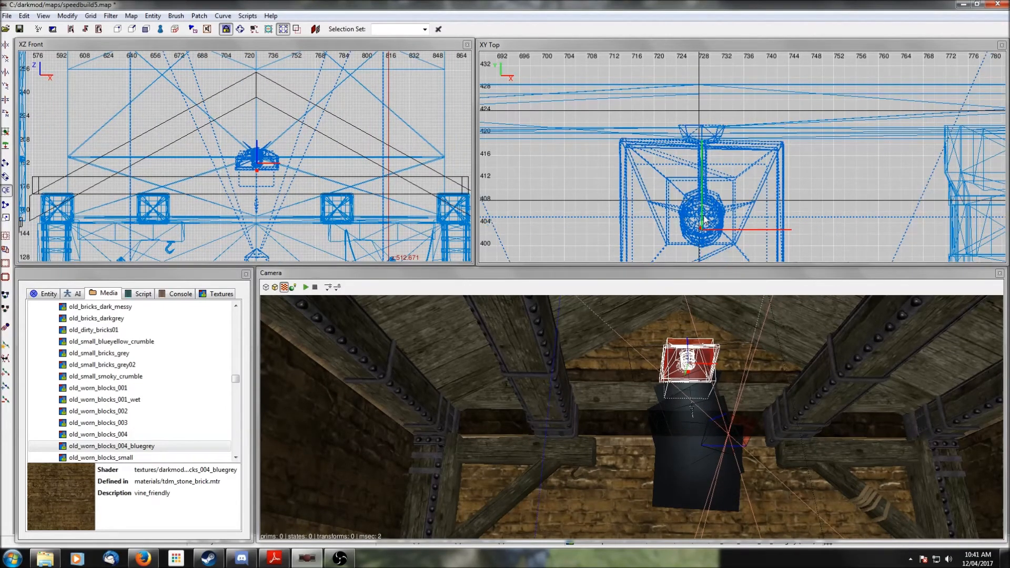
key(Escape)
right_click(703, 374)
shift+click(803, 325)
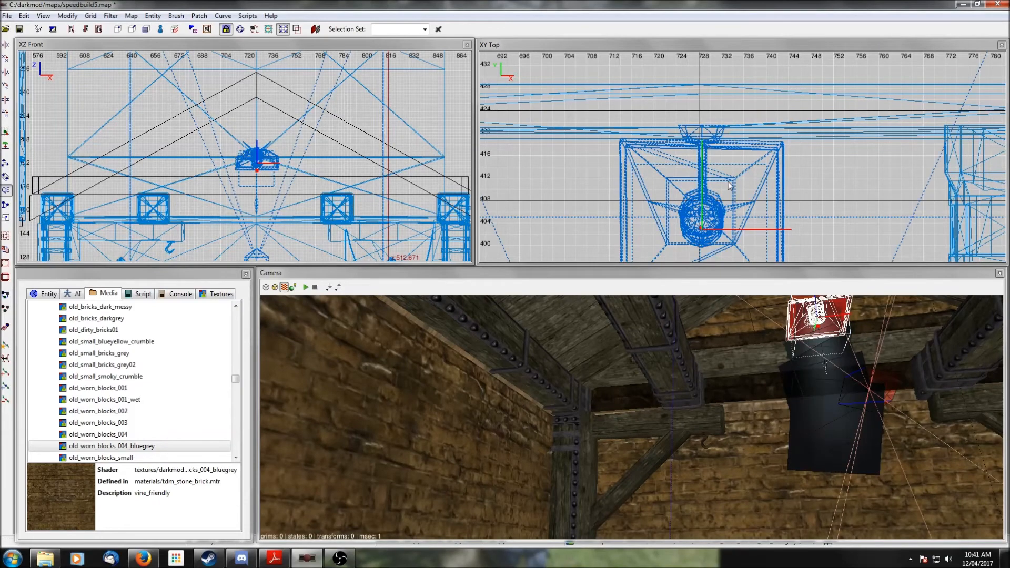
drag(704, 197, 703, 209)
right_click(801, 432)
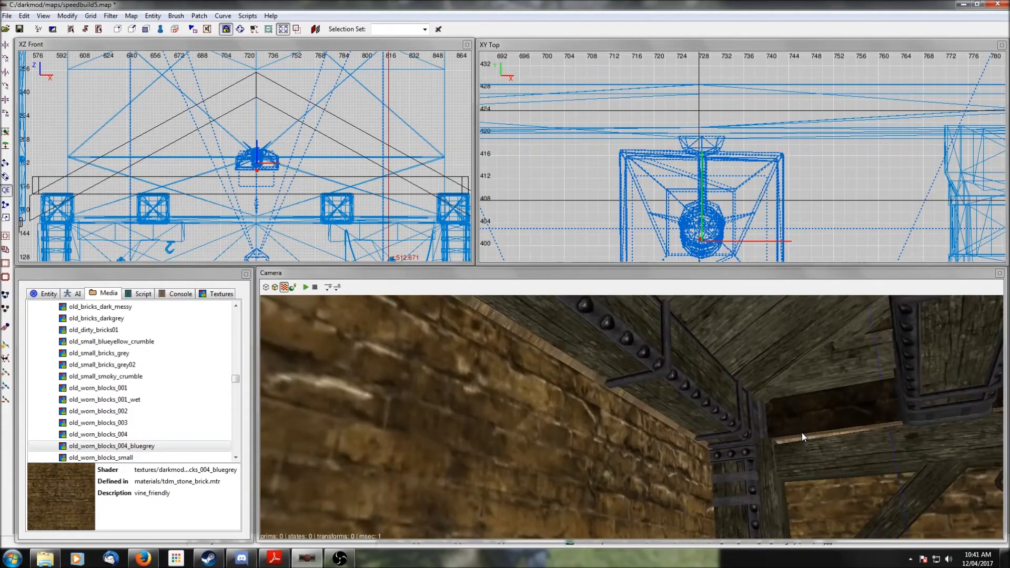
right_click(802, 433)
- Select the roof beams and then the lamp in turn to inspect them, clearing the selection each time
shift+click(725, 350)
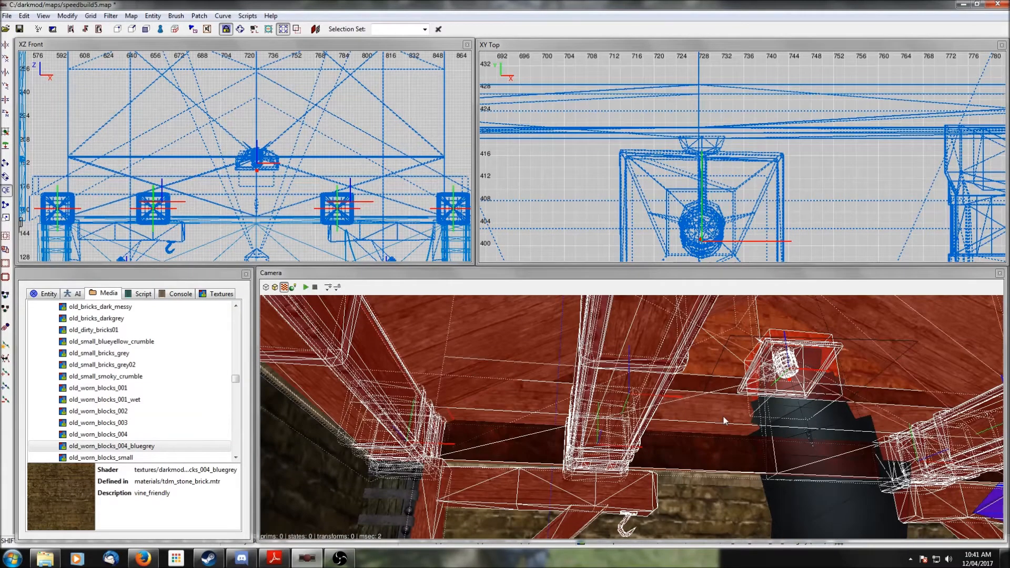
shift+click(723, 416)
key(Escape)
right_click(723, 415)
right_click(724, 415)
shift+click(593, 393)
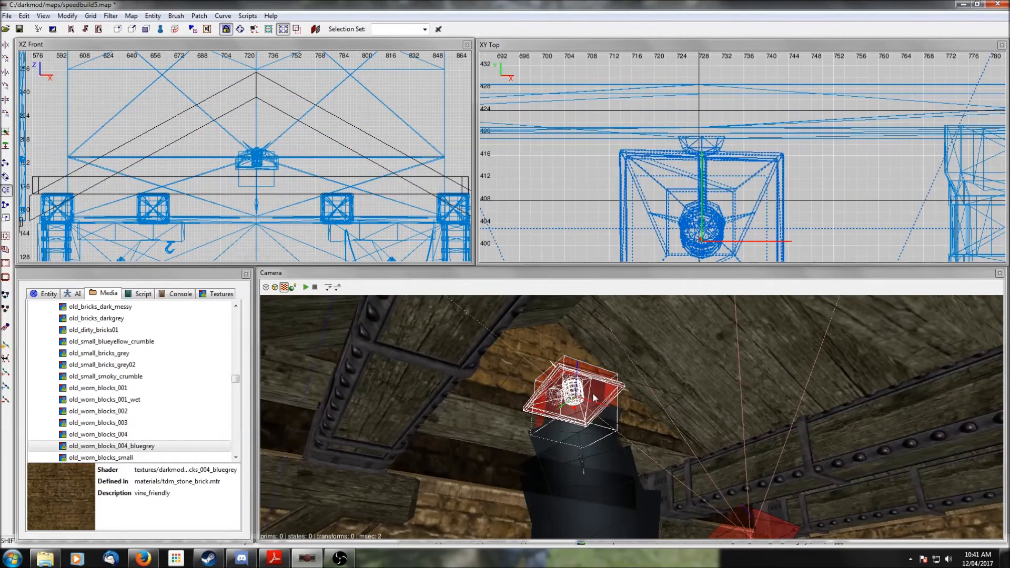
scroll(765, 183, down, 8)
key(Escape)
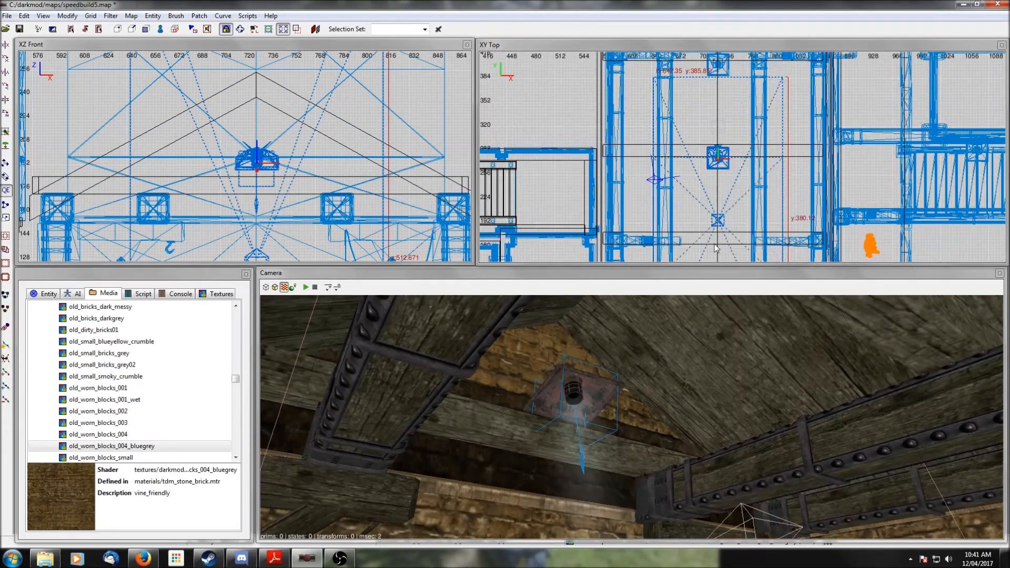
scroll(716, 232, down, 3)
drag(713, 100, 710, 191)
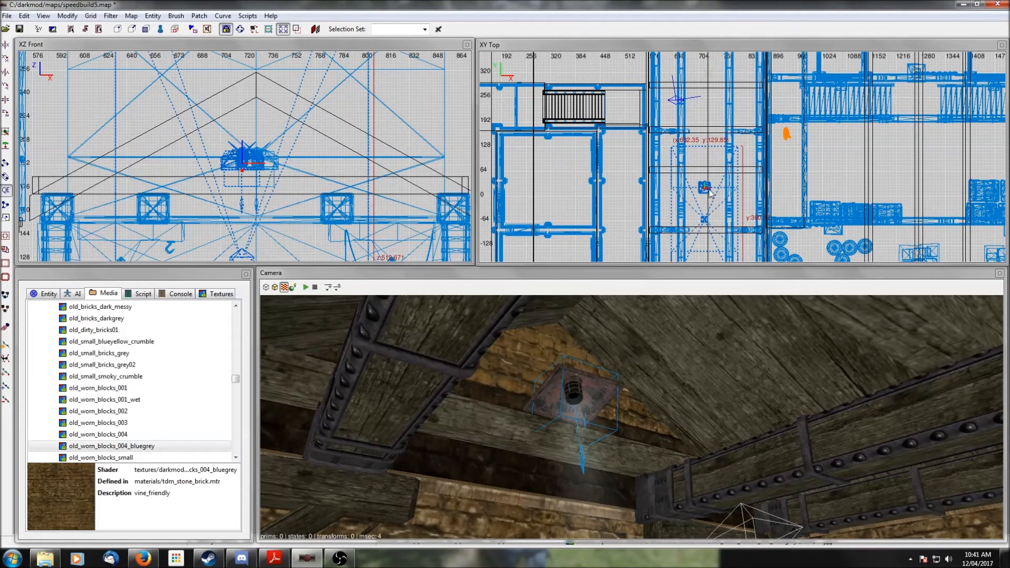
right_drag(710, 191, 708, 143)
click(6, 114)
click(6, 114)
right_drag(725, 214, 718, 145)
drag(694, 140, 703, 207)
scroll(703, 209, up, 3)
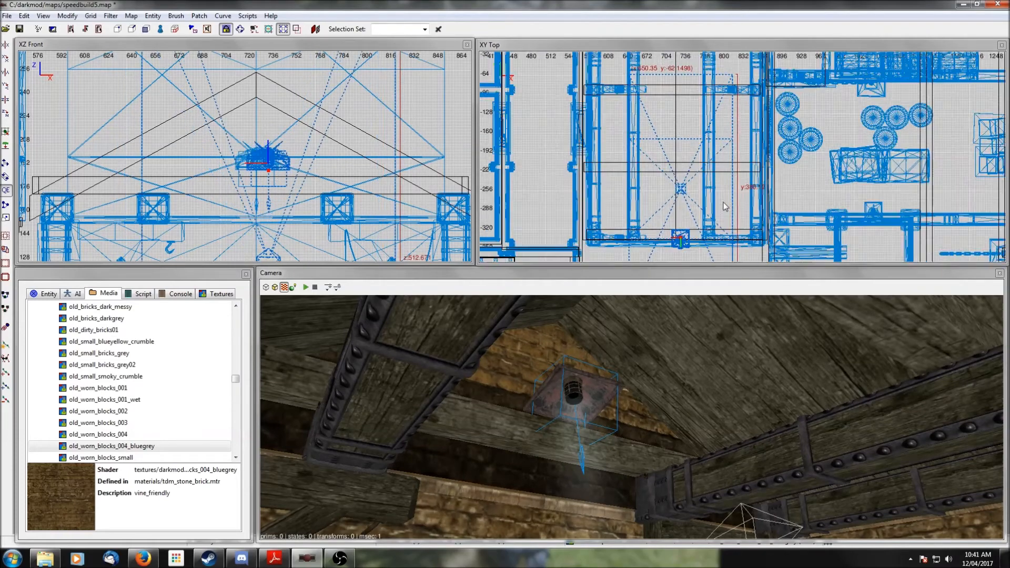
right_drag(700, 215, 720, 155)
drag(685, 176, 682, 176)
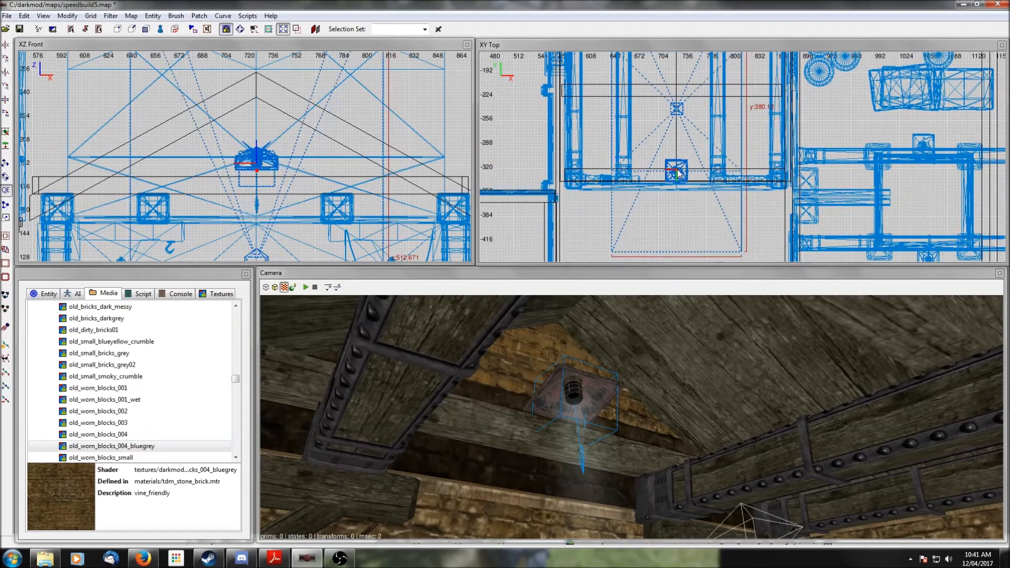
scroll(713, 188, down, 6)
scroll(717, 202, down, 3)
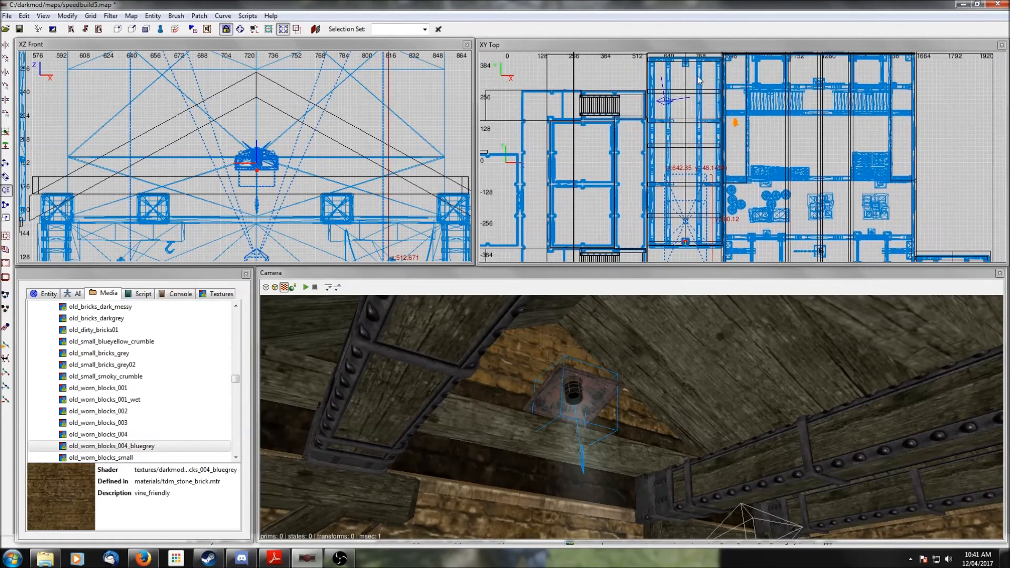
right_drag(709, 188, 635, 123)
drag(640, 124, 789, 228)
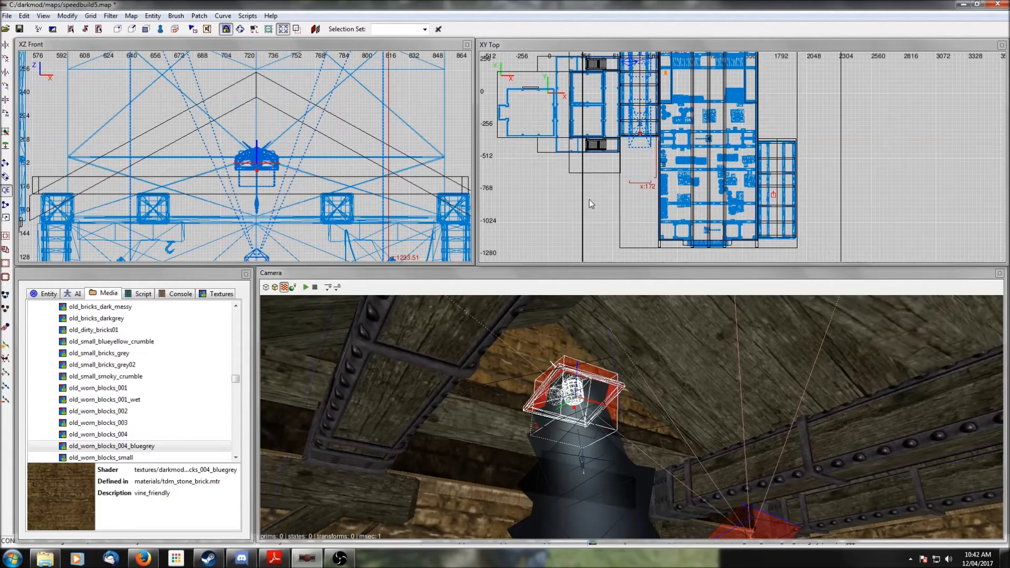
scroll(590, 200, down, 3)
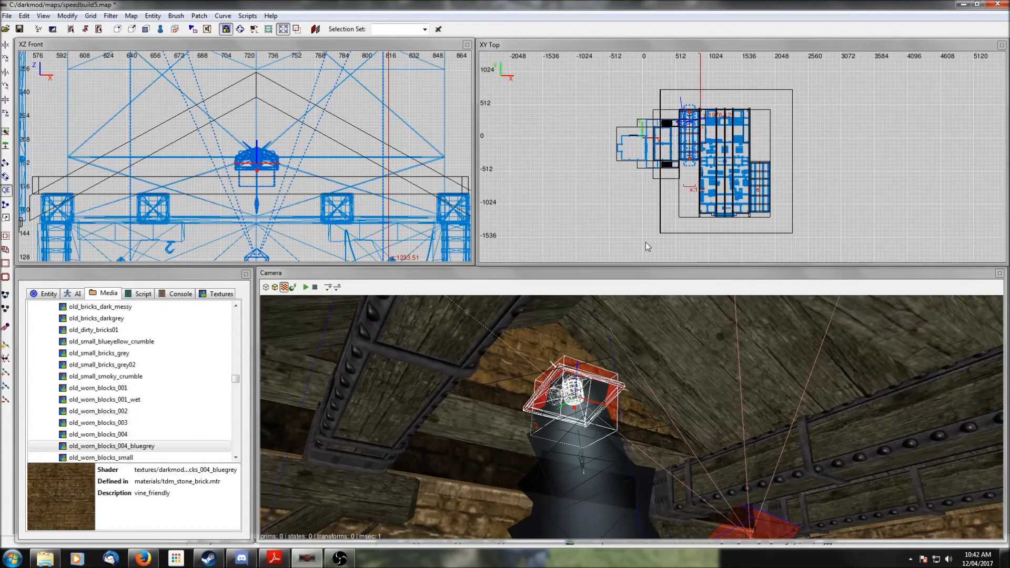
key(Escape)
scroll(696, 241, up, 2)
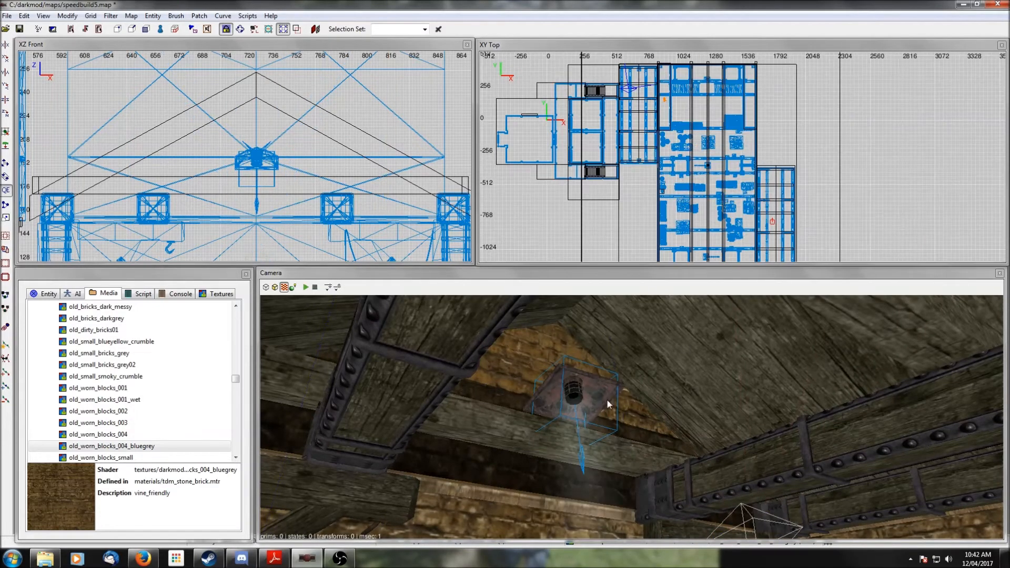
- Select the ceiling lamp, delete it, and undo the deletion
shift+click(569, 412)
right_click(568, 411)
key(Down)
right_click(513, 402)
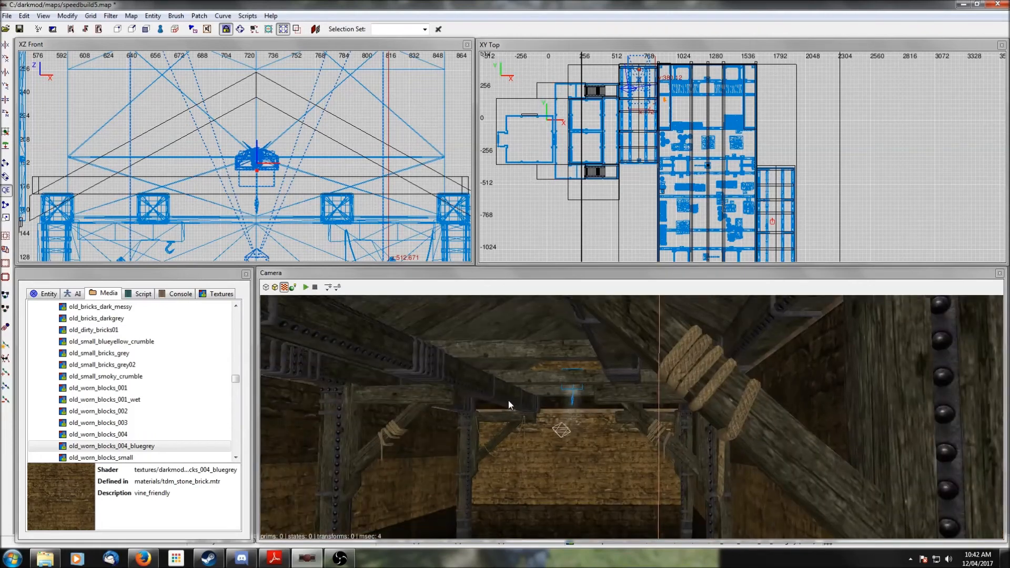
right_click(580, 419)
key(BackSpace)
key(ctrl+z)
shift+click(598, 368)
right_click(598, 369)
right_click(631, 417)
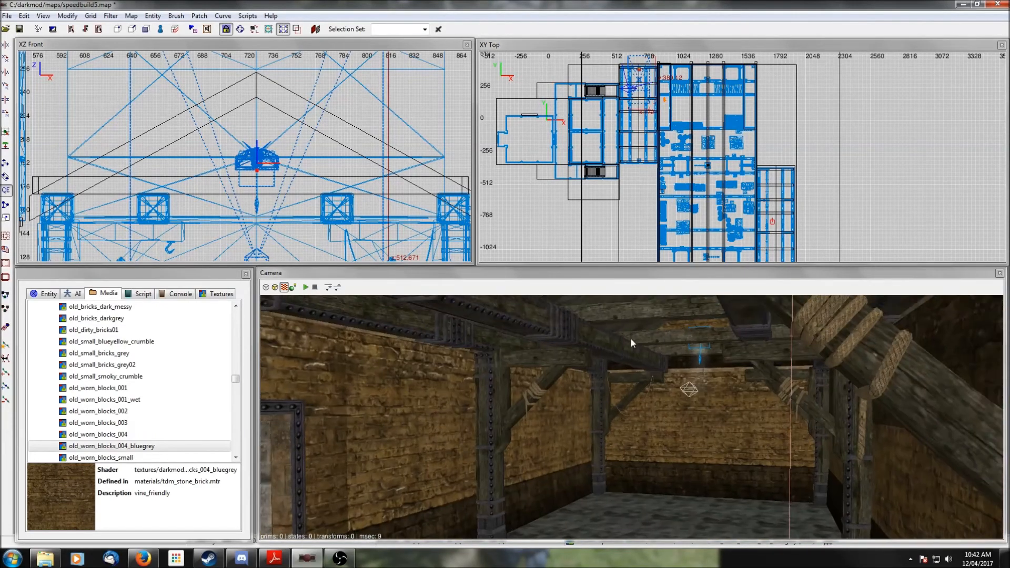
- Select the ceiling lamp and move it across to the eastern building in the top view, fine-tune its placement, then deselect
shift+click(703, 351)
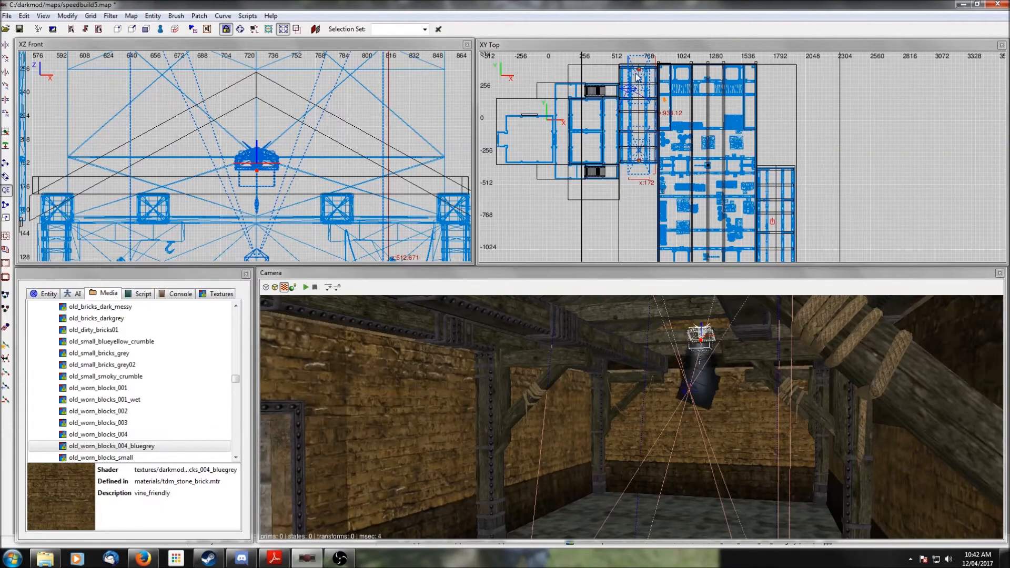
drag(641, 78, 777, 182)
scroll(777, 182, up, 6)
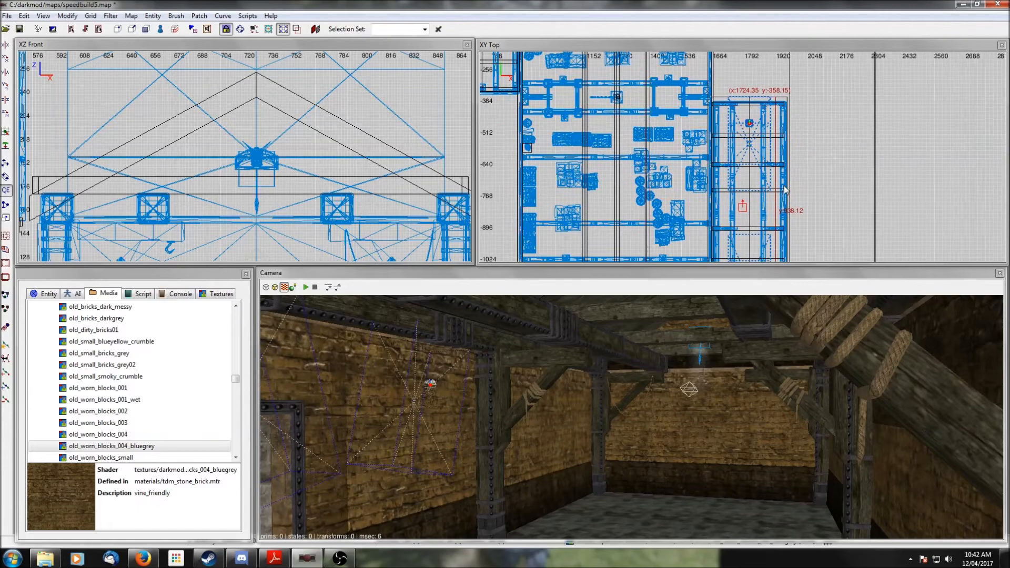
drag(717, 165, 718, 129)
scroll(726, 137, down, 2)
right_drag(754, 180, 755, 88)
key(Escape)
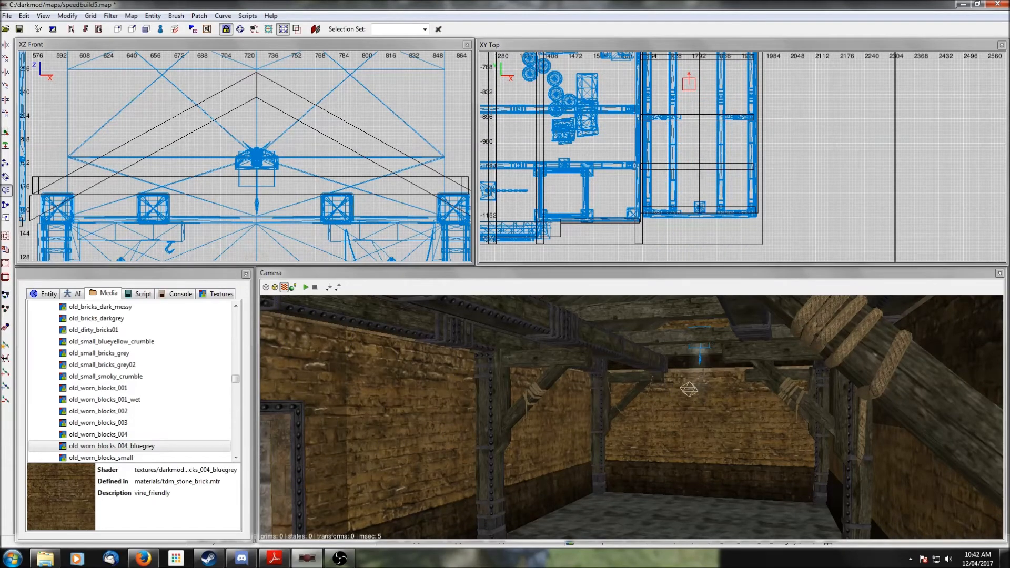
- Navigate the camera through the pitched-roof room to inspect its walls, doorway and beams
right_drag(693, 121, 683, 192)
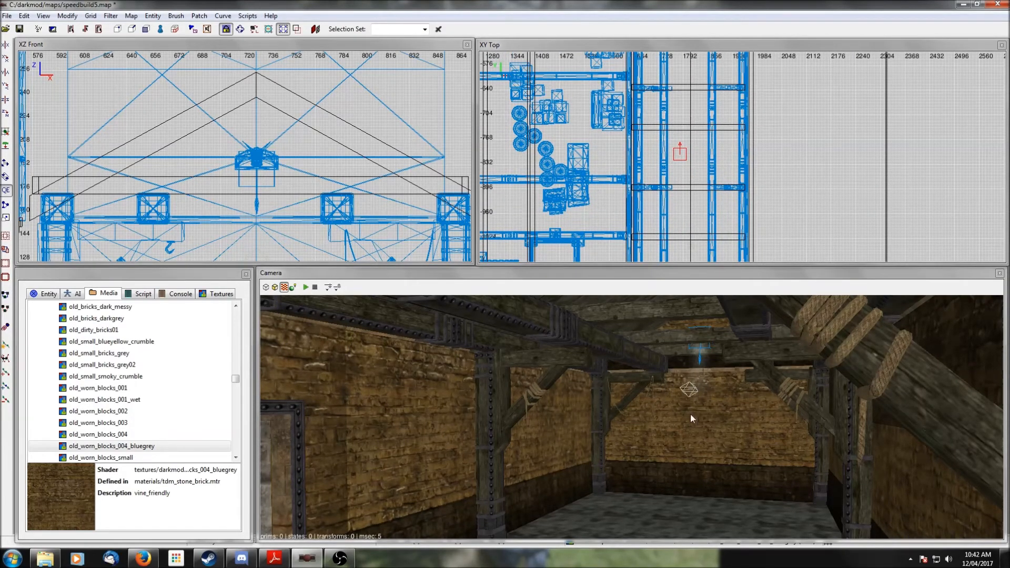
right_click(705, 444)
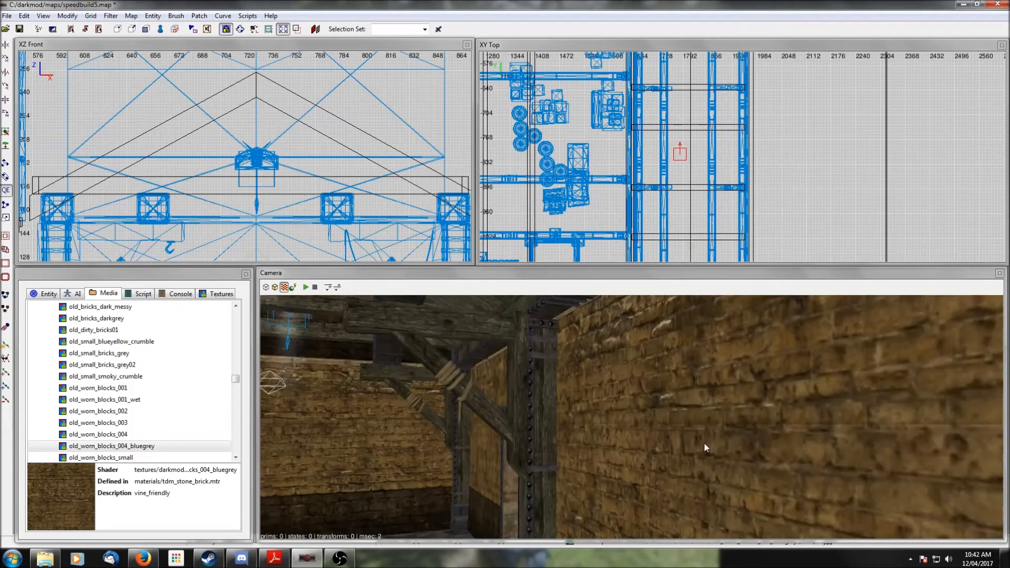
key(Up)
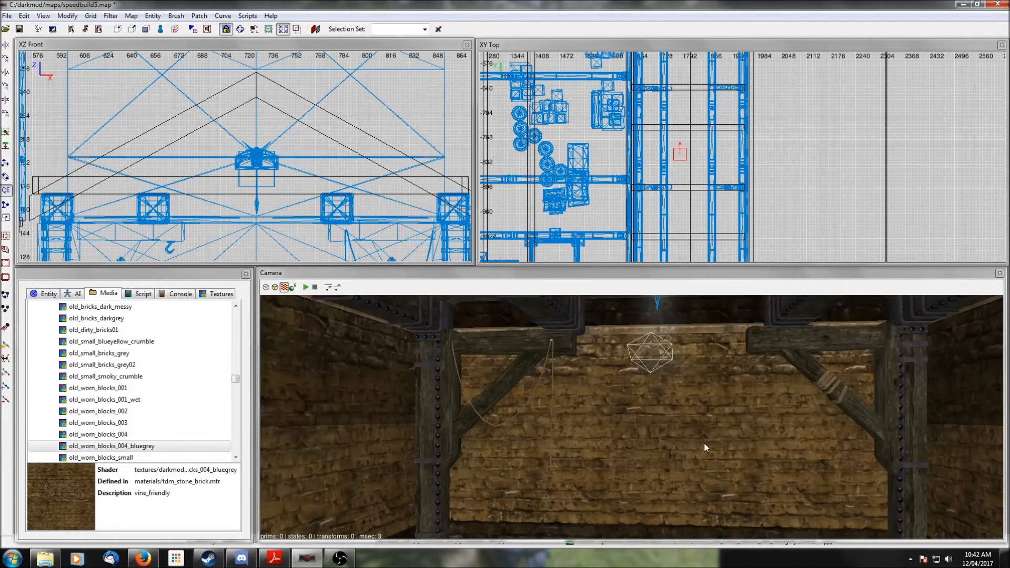
right_click(704, 444)
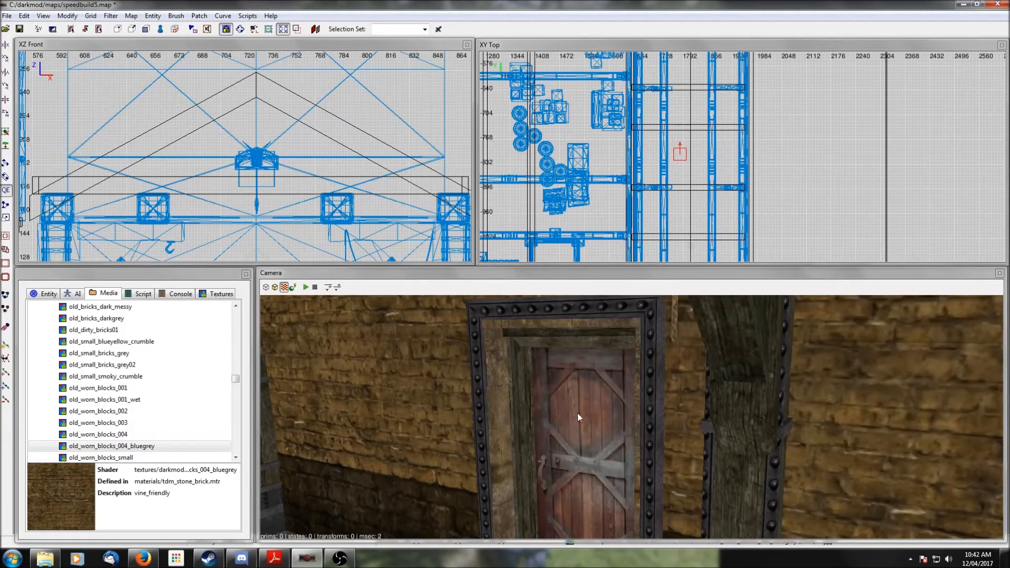
right_click(577, 432)
right_click(578, 433)
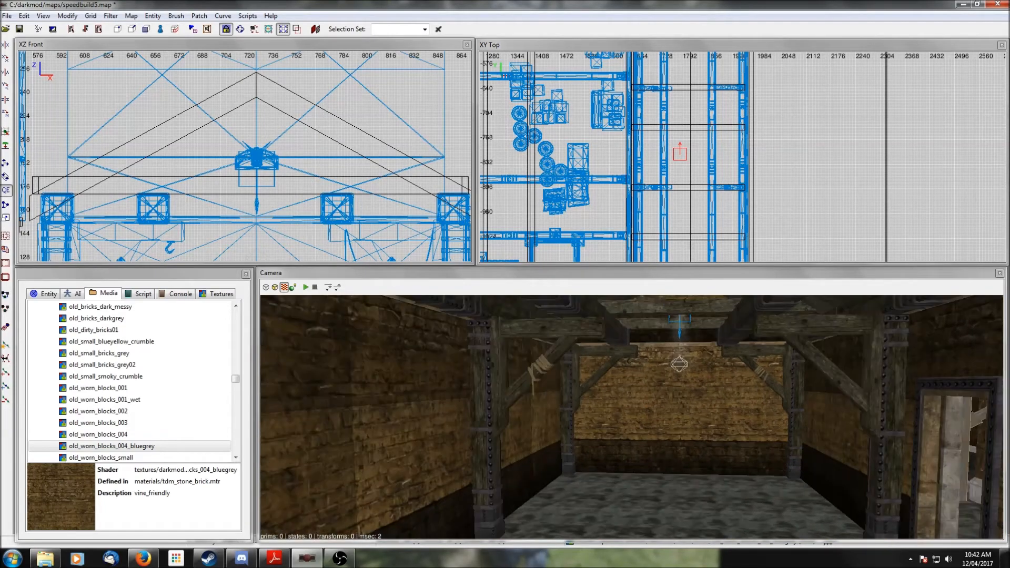
right_click(578, 432)
- Insert the mechanical prefab pipe_kit01_mix2.pfb into the map after previewing the pipe kit prefabs
scroll(658, 124, down, 5)
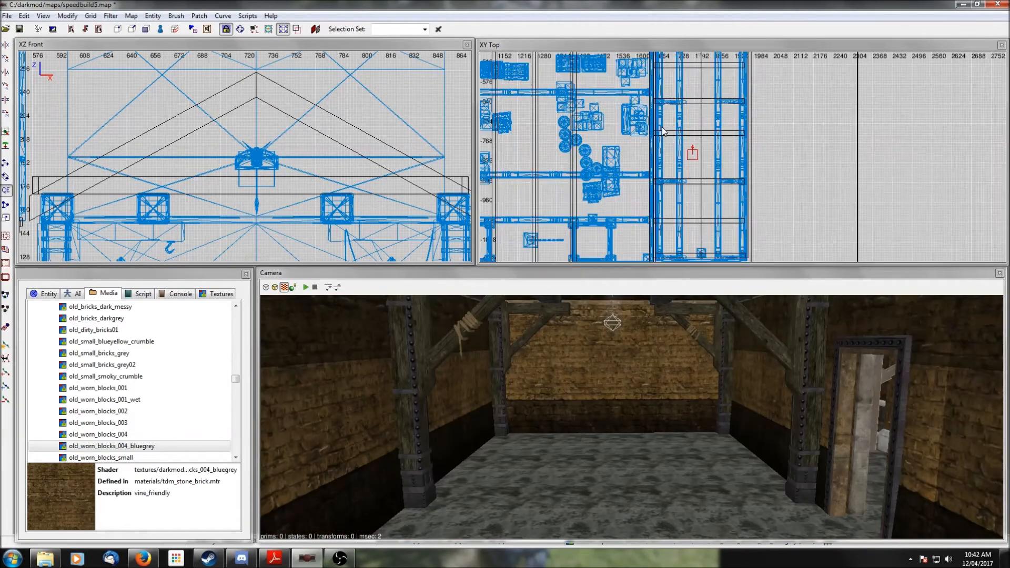
scroll(653, 116, up, 3)
scroll(653, 116, up, 4)
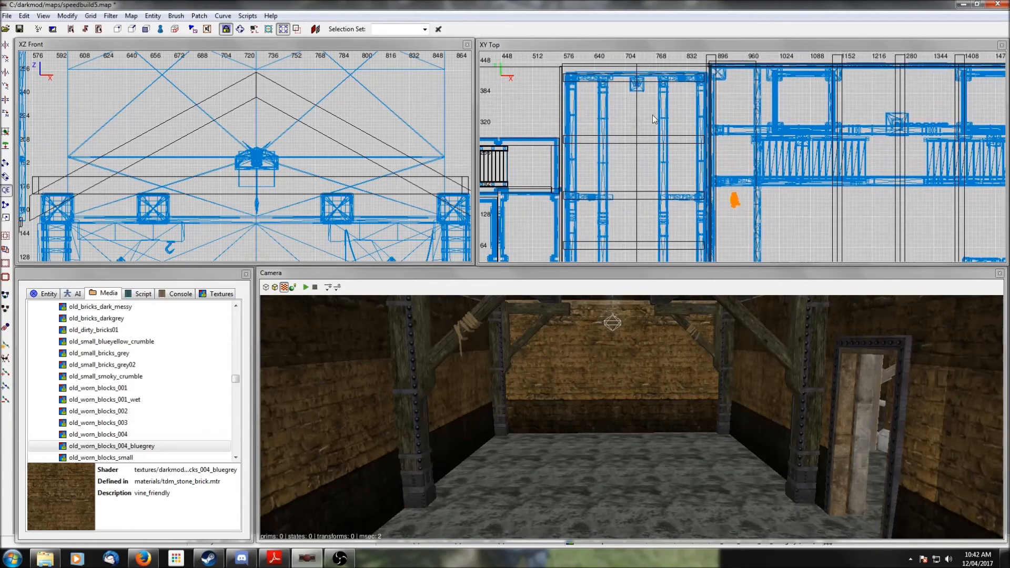
right_click(629, 162)
click(662, 214)
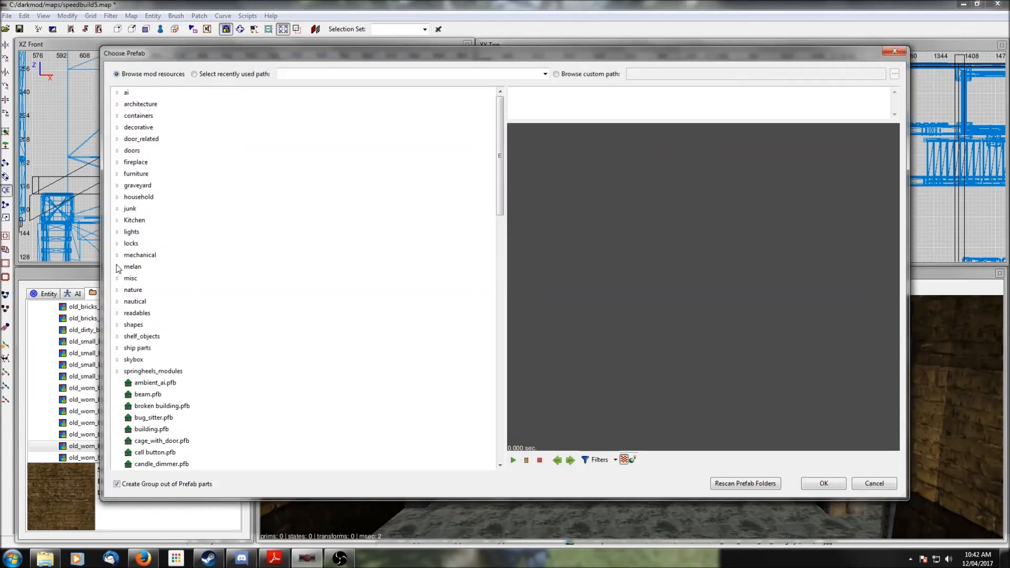
click(118, 256)
scroll(309, 210, down, 5)
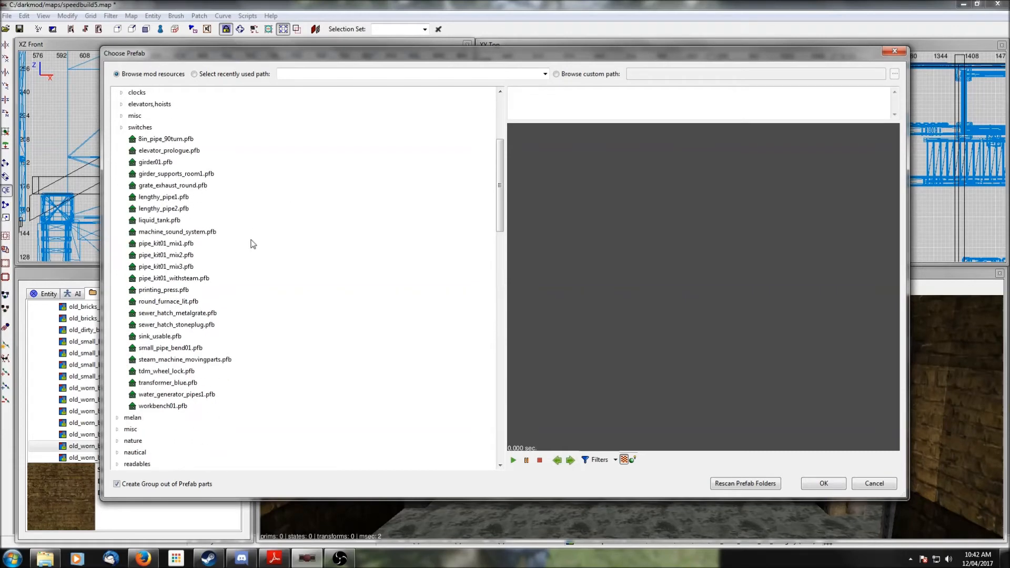
click(164, 246)
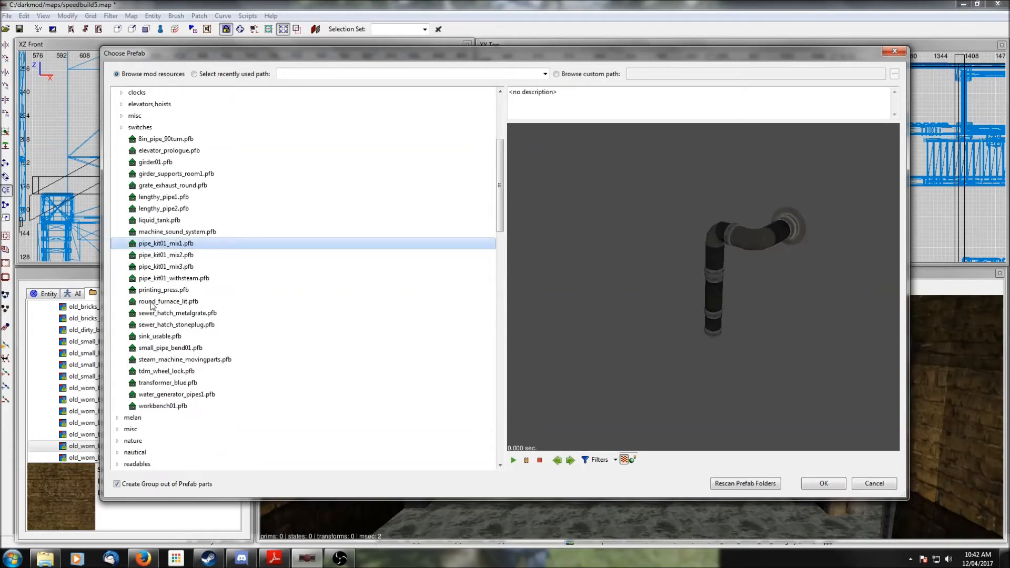
click(165, 257)
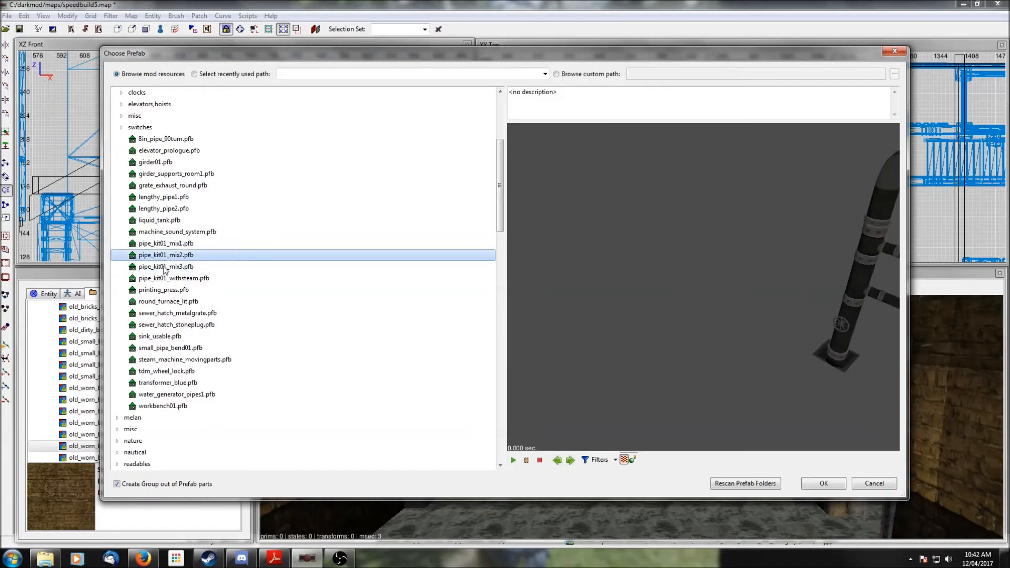
click(167, 244)
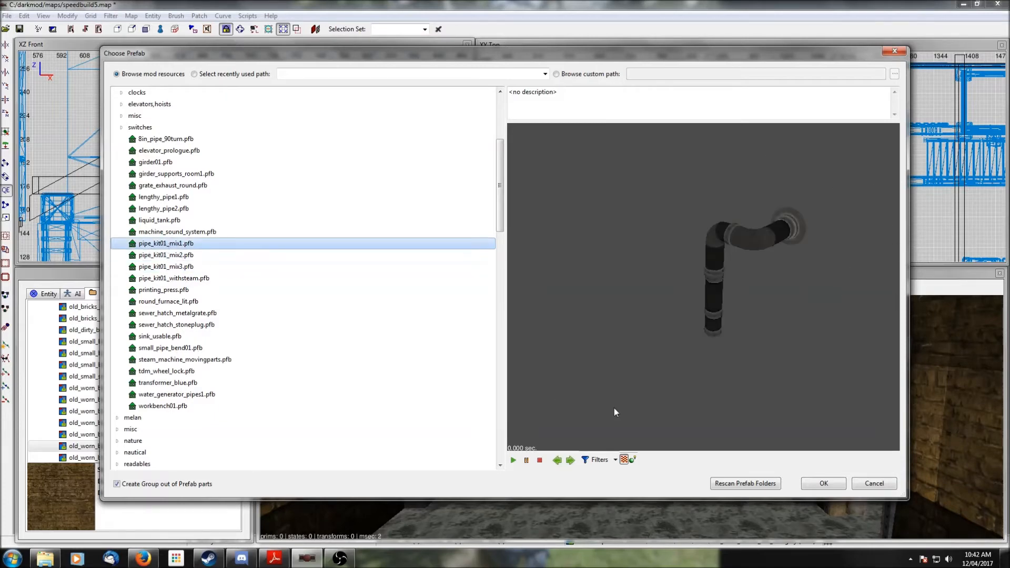
click(162, 258)
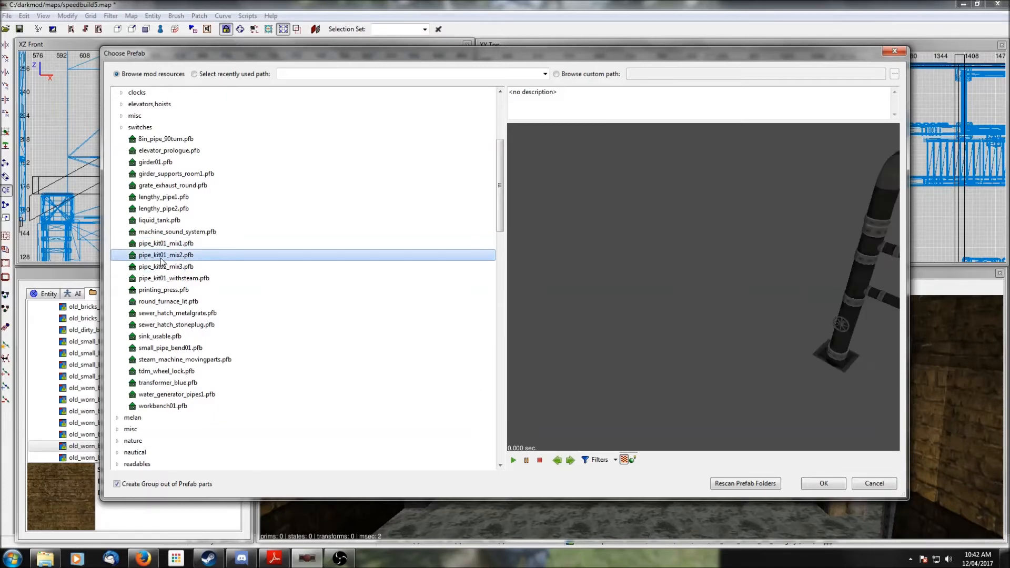
click(805, 484)
- Move the pipe prefab sideways and down into the building in the front view
scroll(285, 150, down, 2)
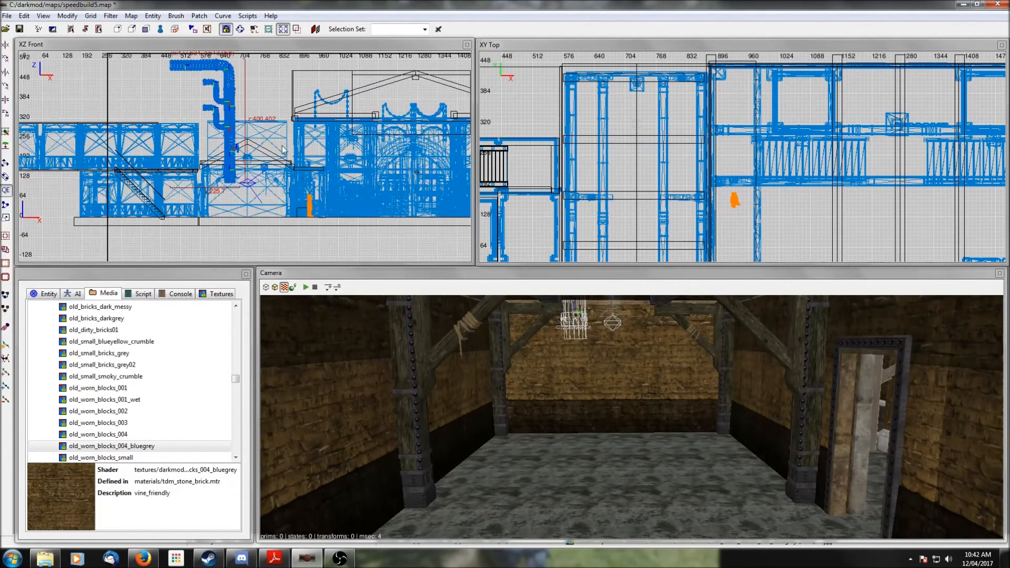
scroll(284, 150, down, 1)
drag(233, 117, 392, 147)
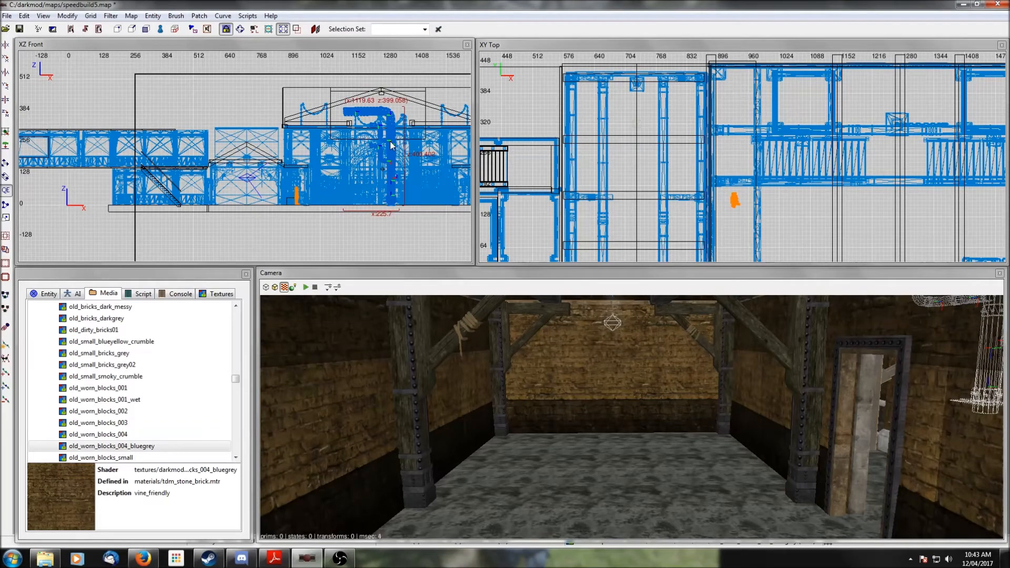
right_click(851, 409)
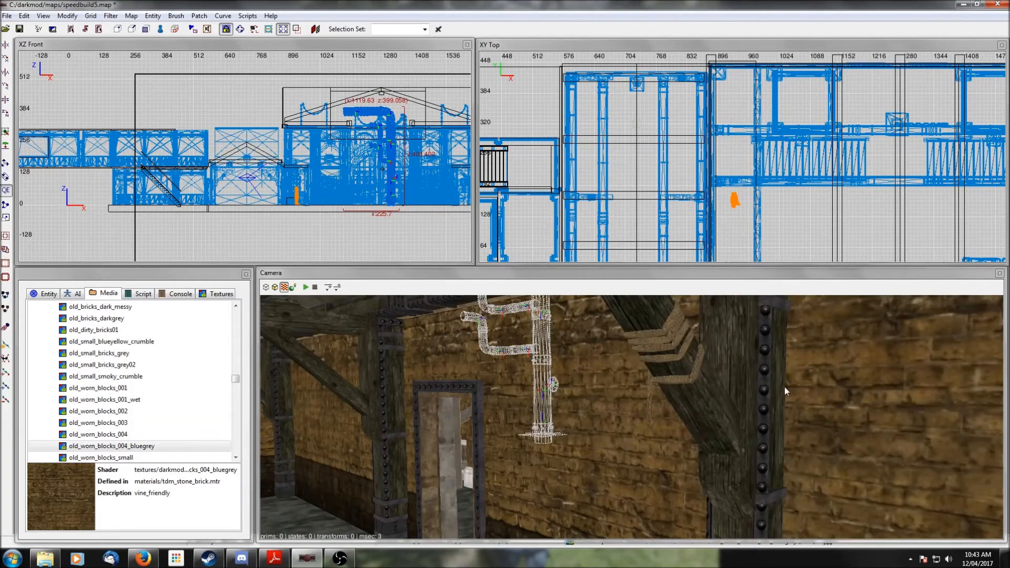
right_click(694, 383)
right_click(694, 383)
scroll(377, 191, up, 6)
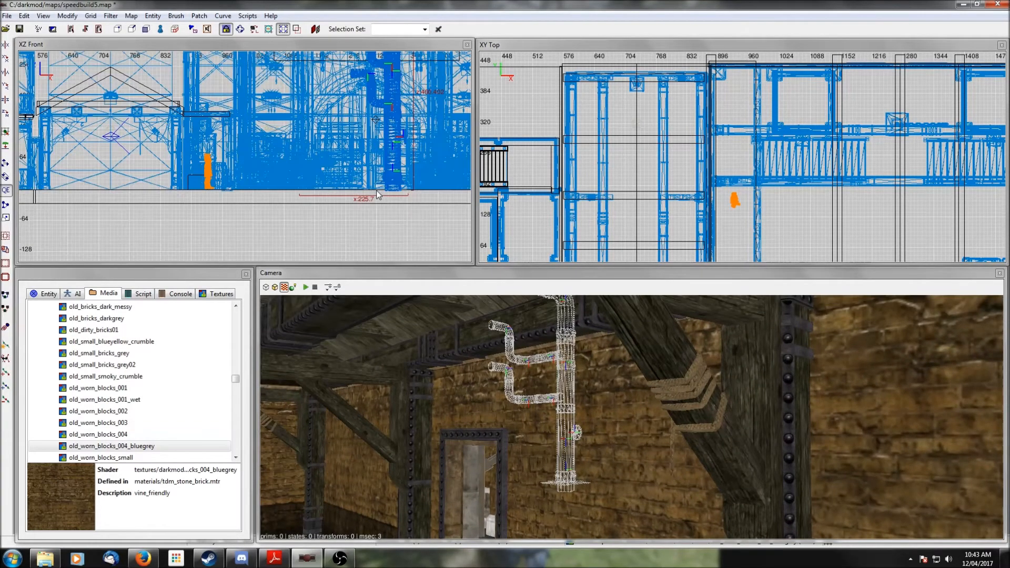
drag(420, 144, 418, 147)
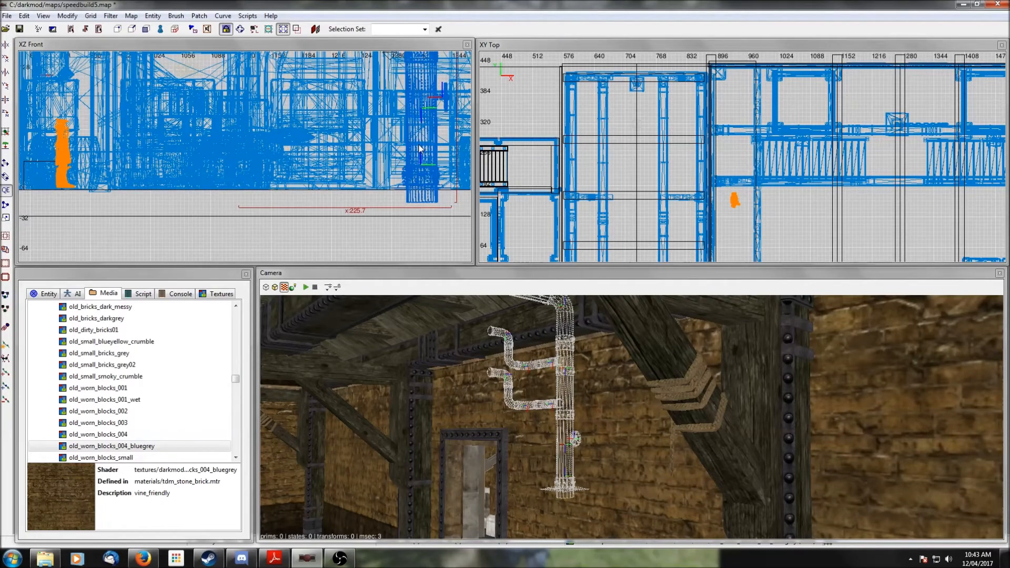
- Move the pipe prefab in the top view, rotate it once, and shift it into position
right_click(589, 438)
scroll(589, 437, down, 4)
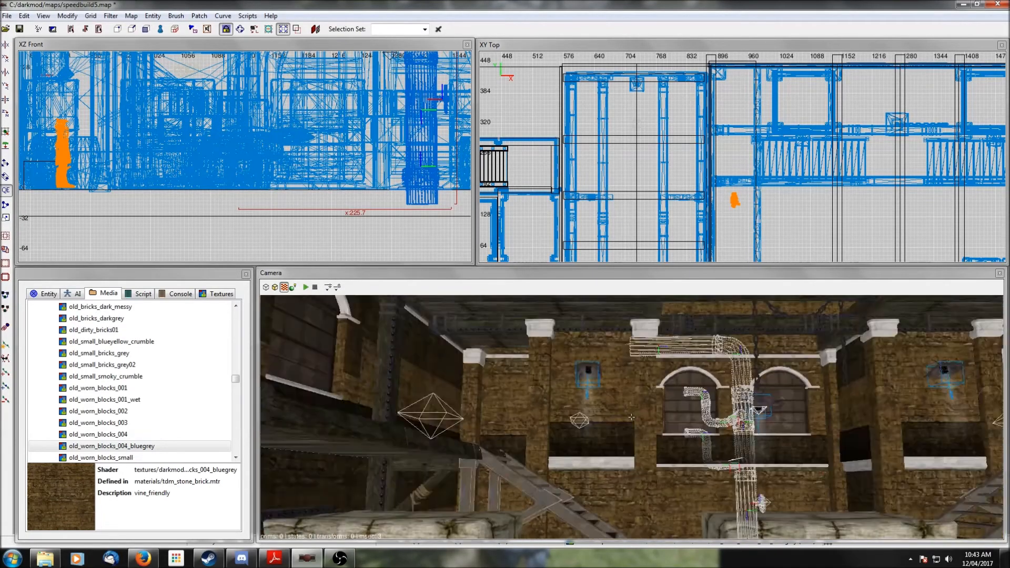
scroll(589, 438, up, 4)
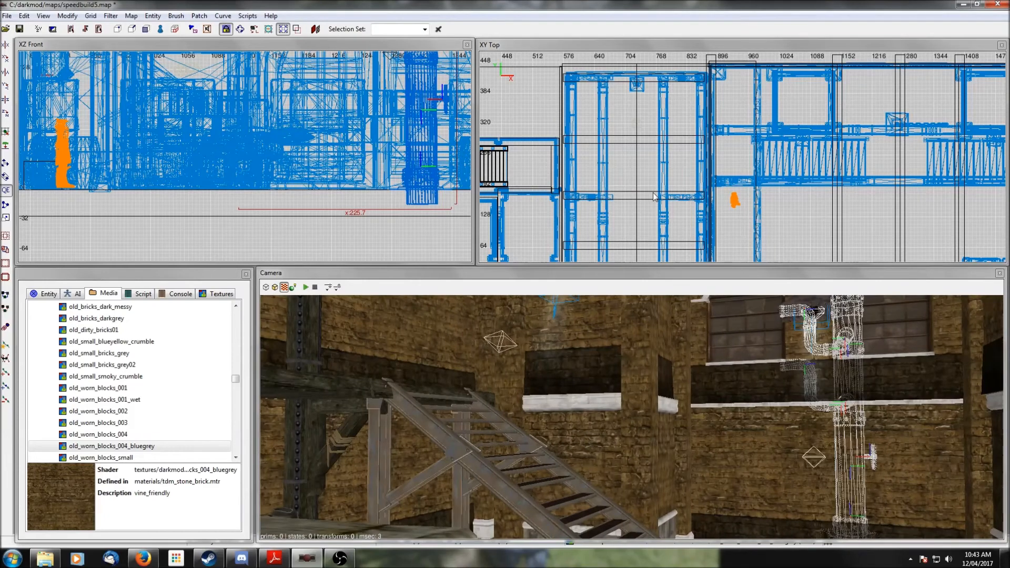
scroll(654, 197, down, 4)
drag(766, 141, 708, 185)
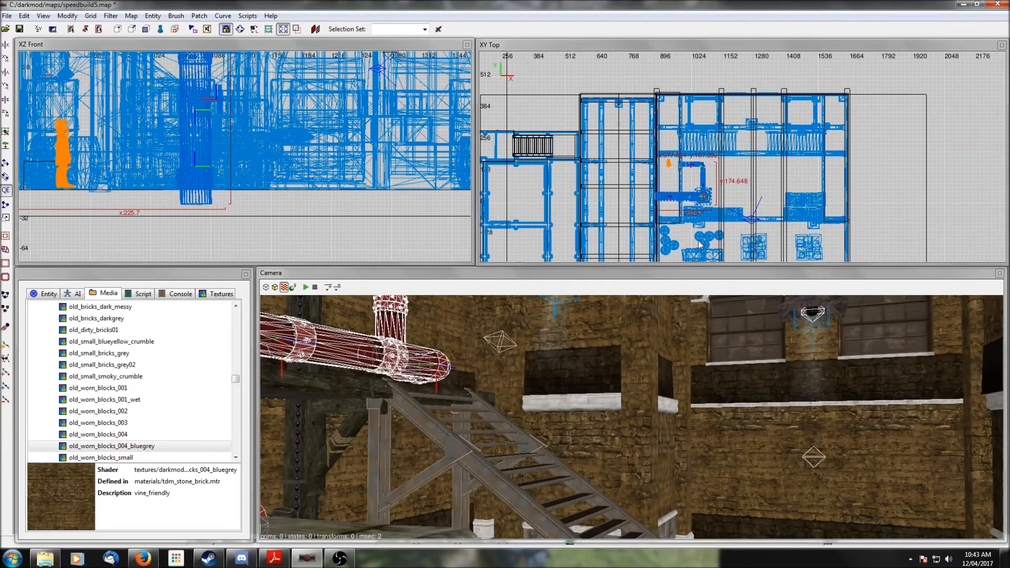
click(6, 114)
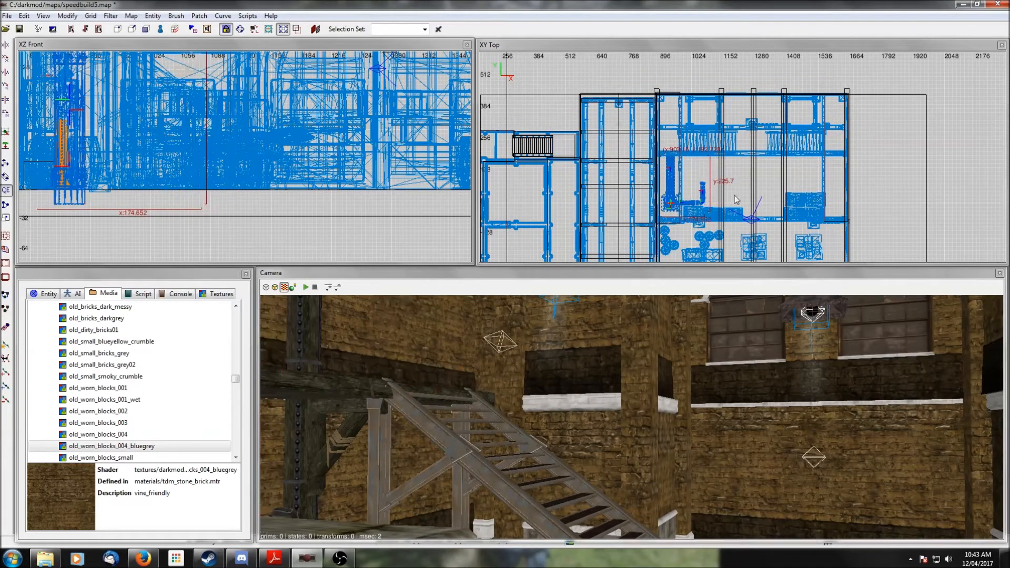
drag(679, 208, 745, 149)
- Rotate the pipe prefab twice more and reposition it in the top view
right_click(746, 358)
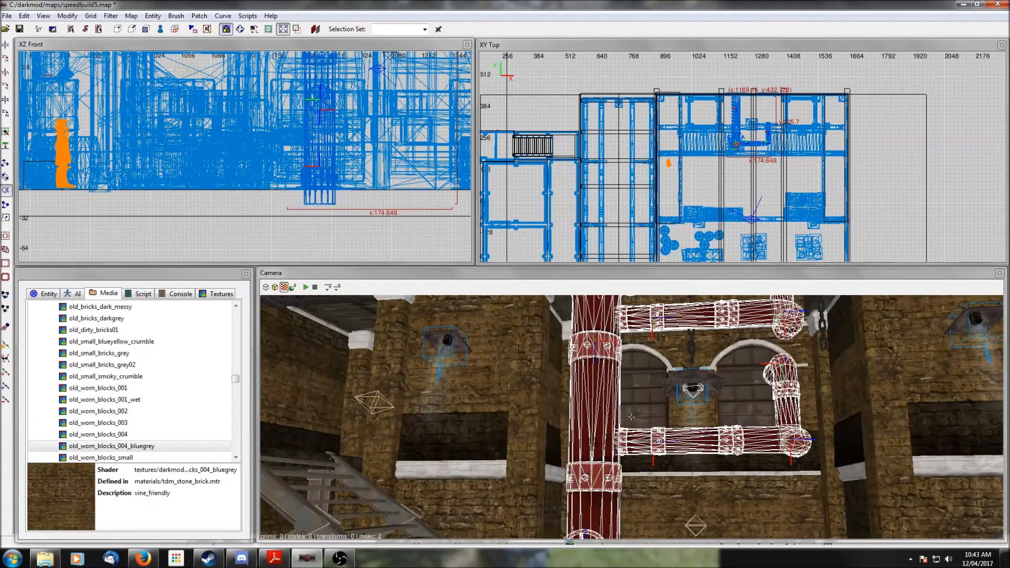
click(7, 115)
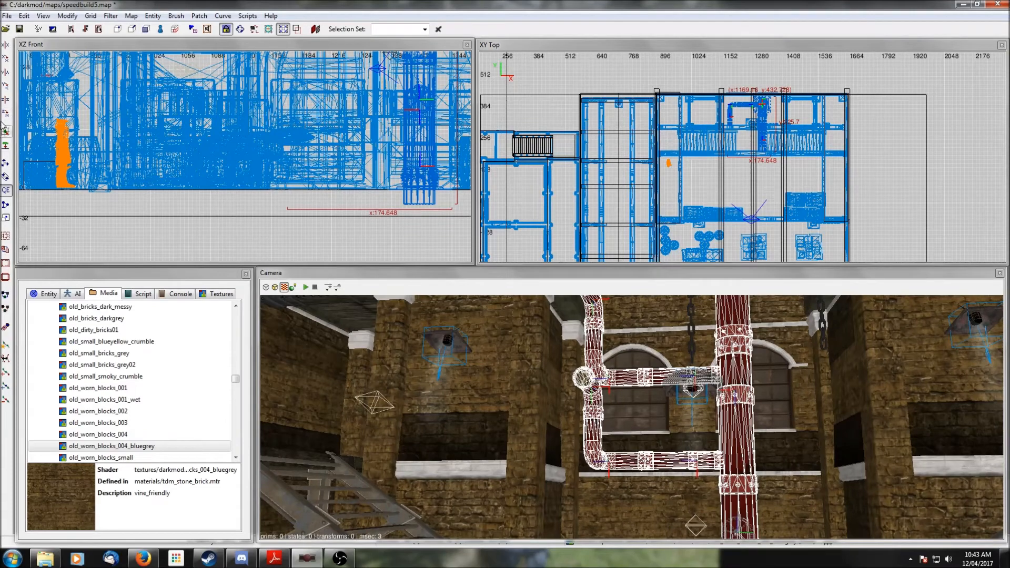
click(5, 114)
scroll(677, 340, down, 3)
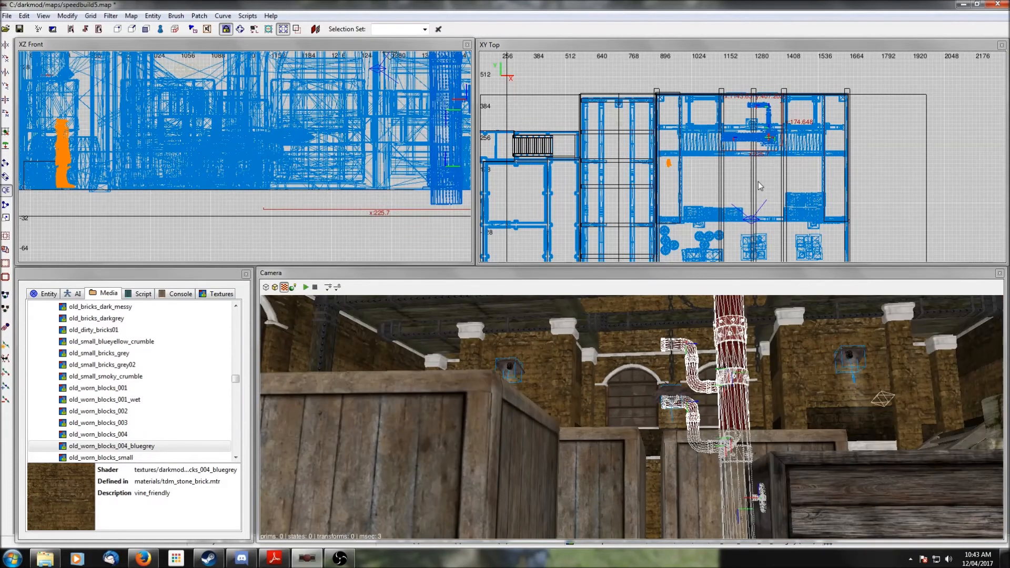
drag(767, 138, 762, 223)
right_drag(779, 204, 732, 84)
scroll(781, 203, down, 2)
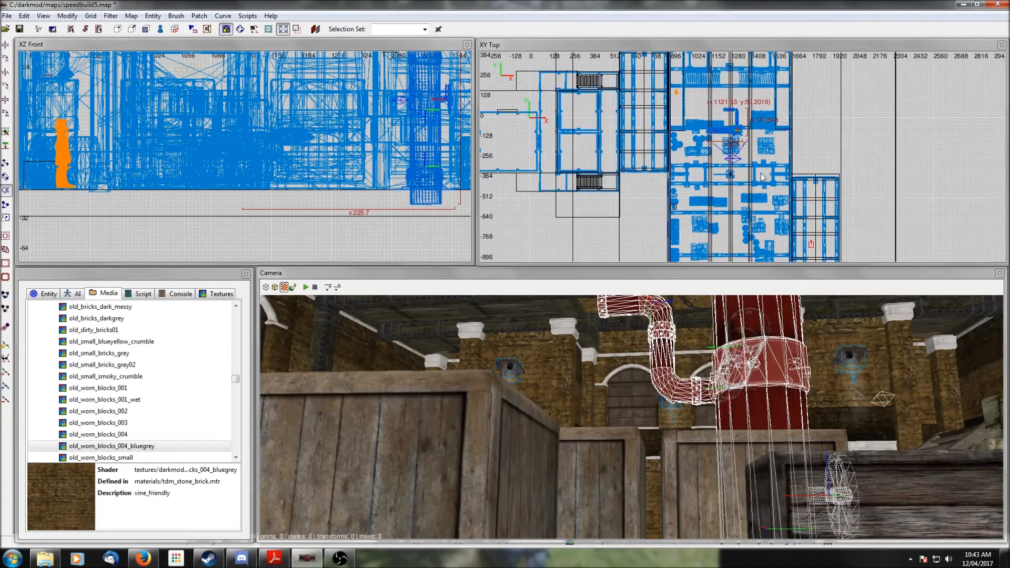
- Move the pipe prefab into the southern warehouse room in the top view and nudge it against the wall
drag(737, 135, 719, 234)
right_drag(720, 234, 742, 226)
drag(684, 128, 677, 168)
right_click(652, 358)
key(Up)
key(Down)
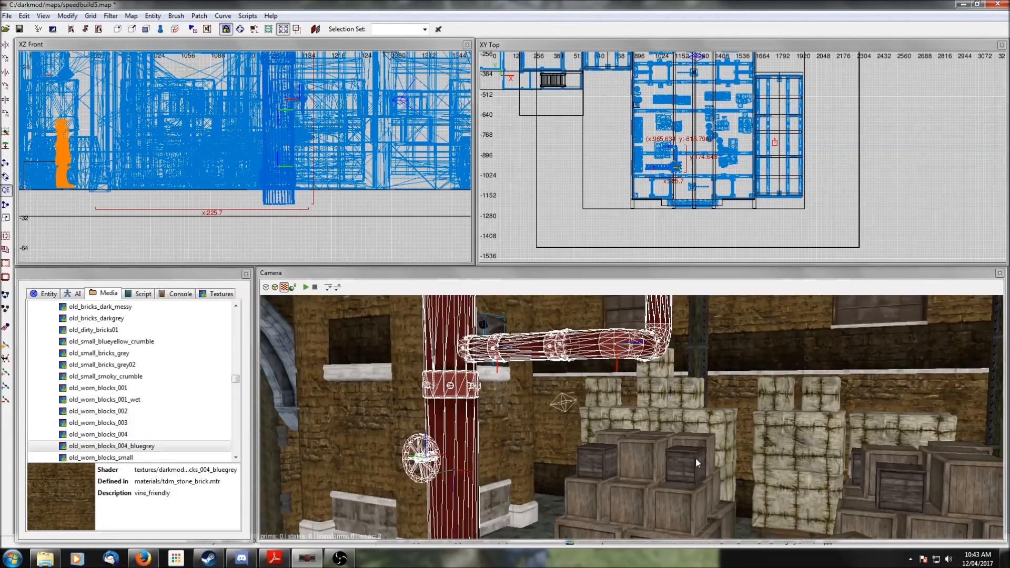
right_drag(697, 165, 723, 159)
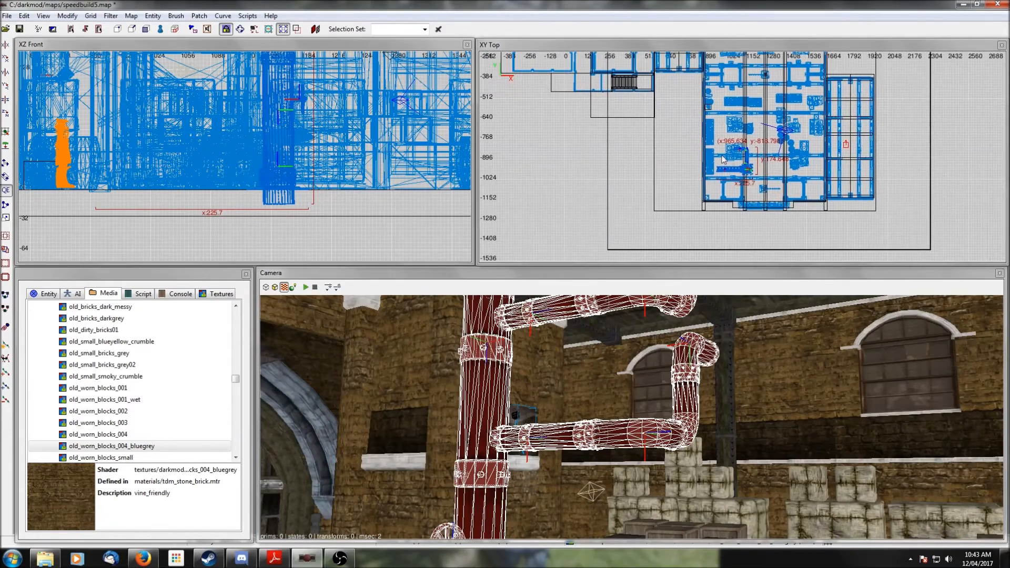
drag(752, 177, 741, 179)
drag(738, 177, 723, 178)
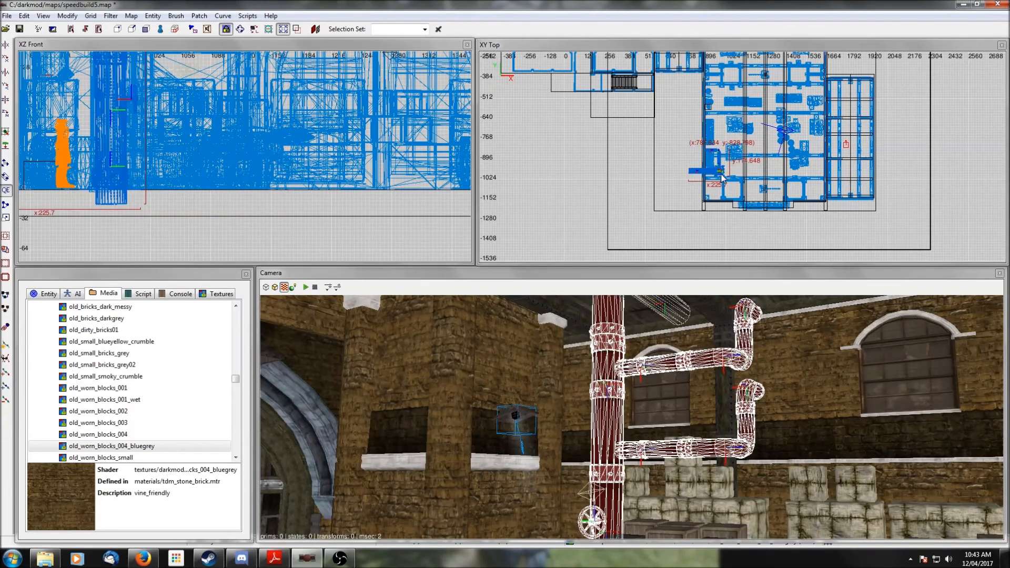
- Inspect the placed pipes from the camera and nudge the prefab slightly in the top view
right_click(745, 374)
key(Up)
right_click(742, 376)
right_click(741, 379)
key(Up)
key(Down)
right_click(741, 378)
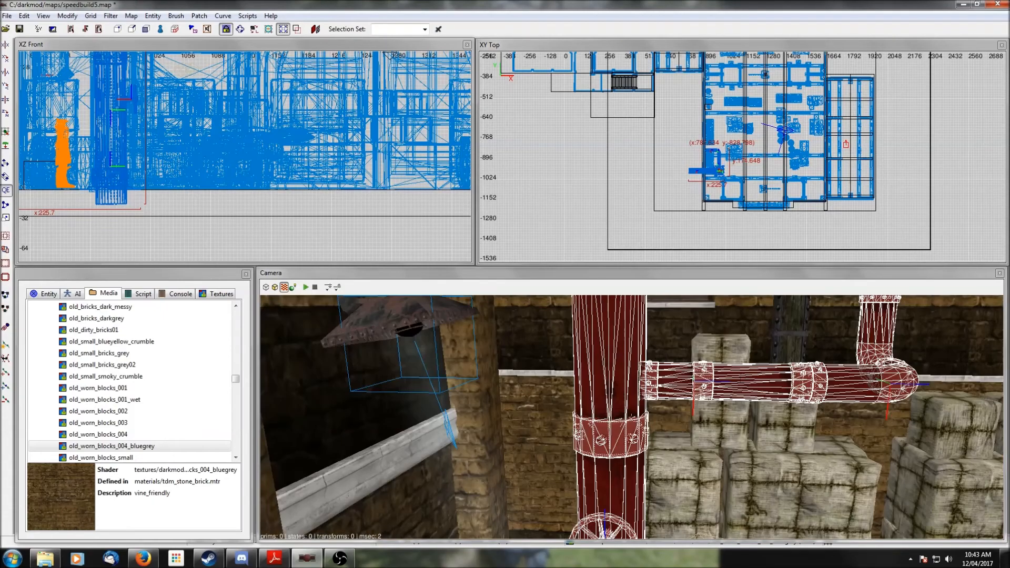
right_click(741, 378)
right_click(717, 421)
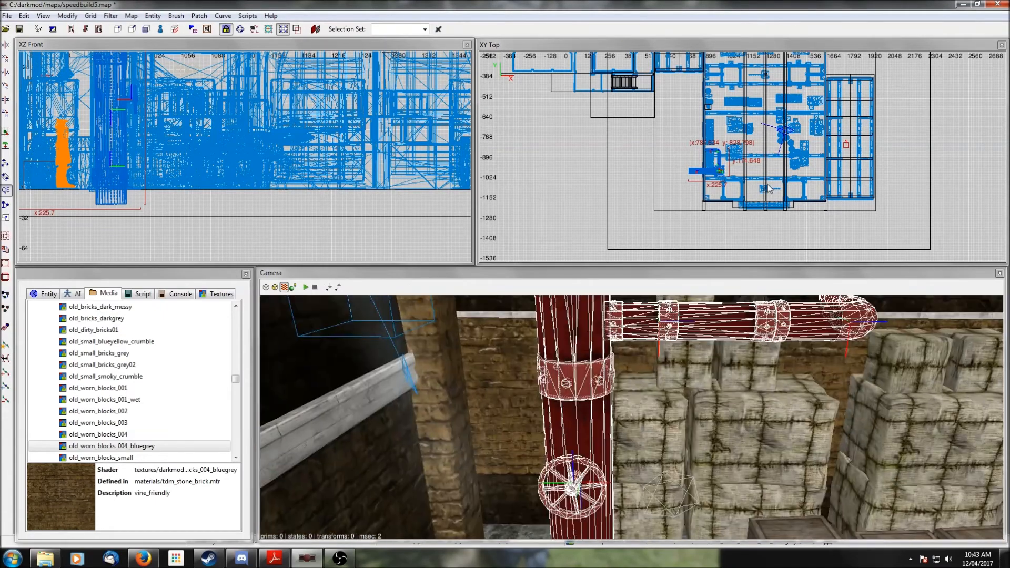
drag(720, 173, 721, 169)
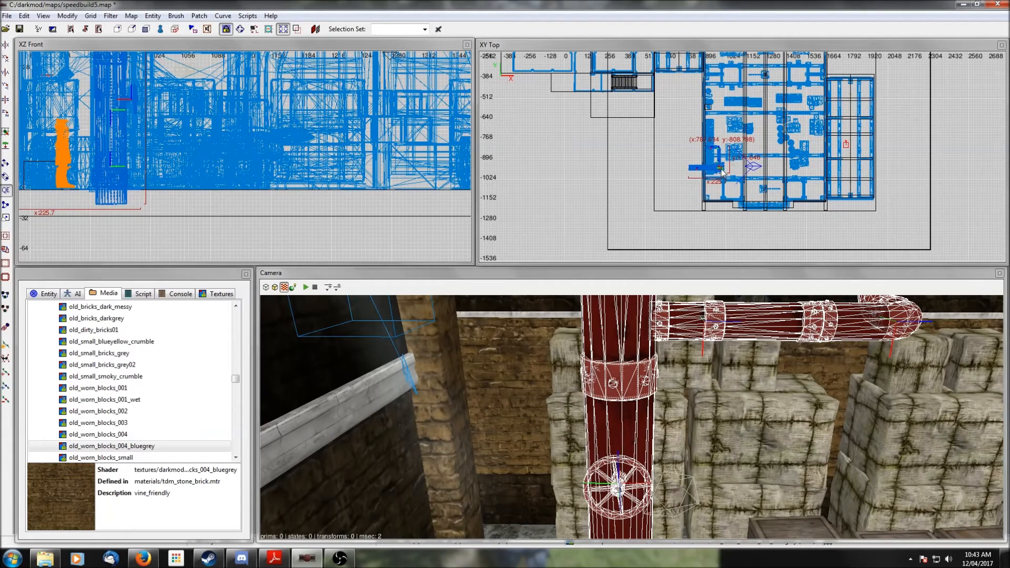
- Check the pipe prefab beside the crates from the camera, nudge it once more in the top view, and deselect it
right_click(803, 400)
right_click(804, 411)
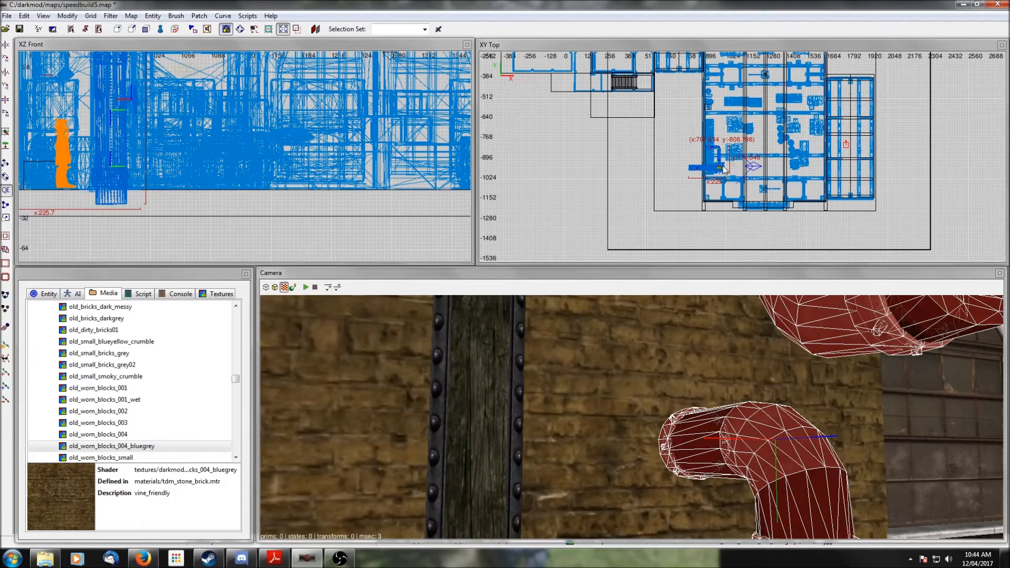
drag(721, 168, 719, 169)
scroll(707, 364, up, 3)
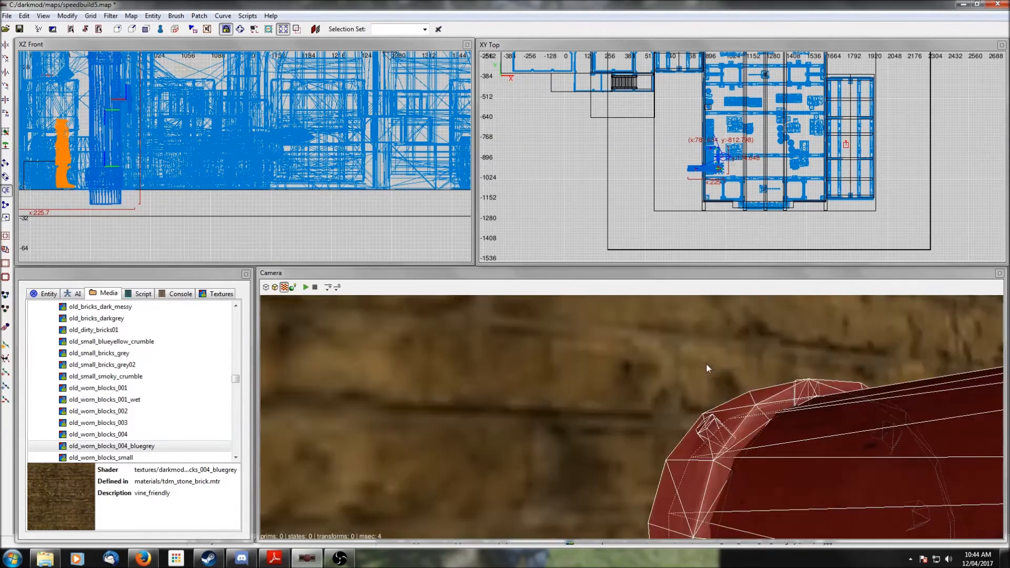
scroll(706, 363, down, 3)
right_click(707, 363)
right_click(706, 363)
scroll(703, 141, up, 5)
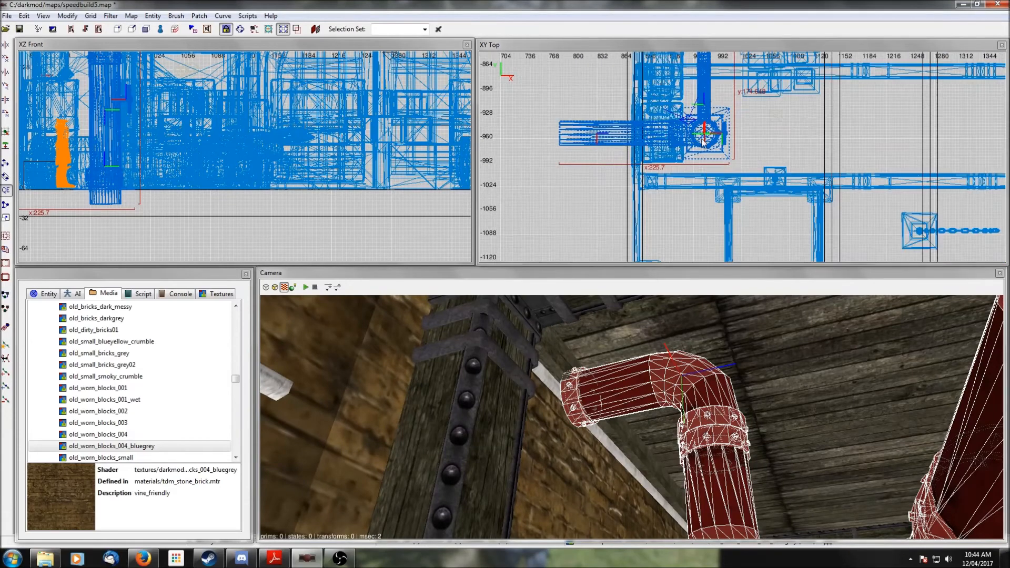
drag(704, 141, 702, 142)
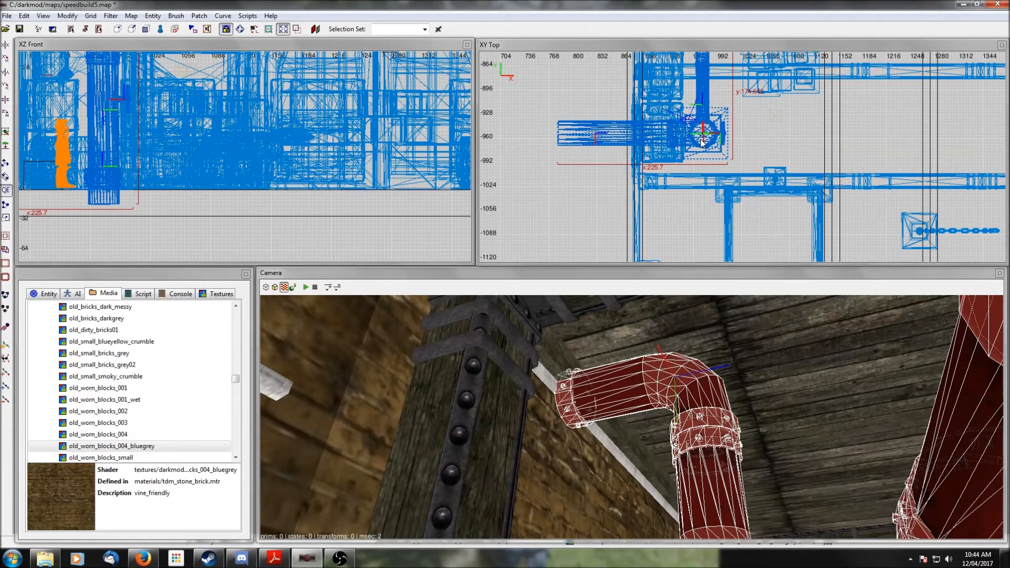
right_click(686, 339)
right_click(686, 341)
right_click(687, 342)
scroll(687, 342, down, 2)
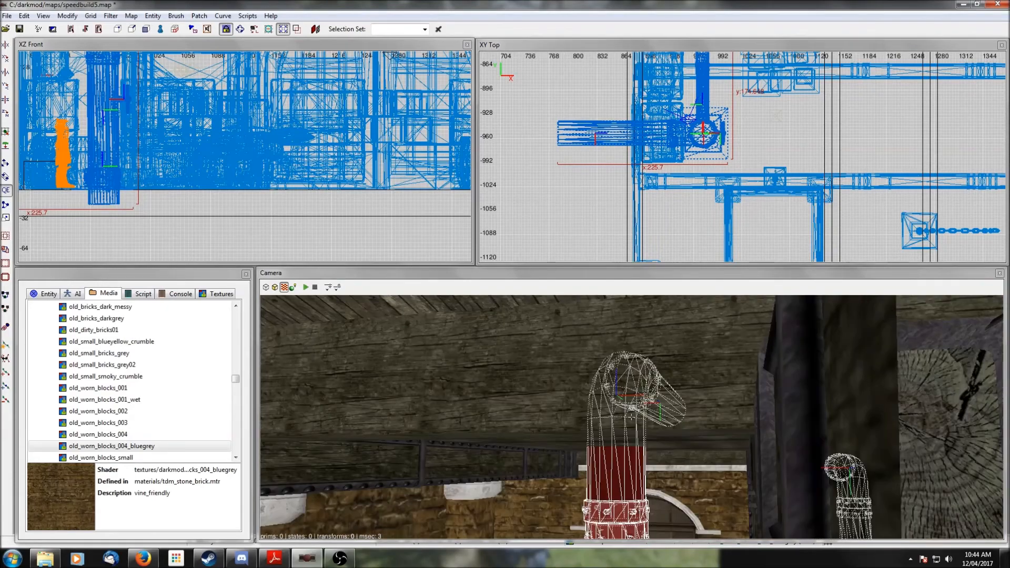
right_click(685, 340)
scroll(685, 340, up, 2)
right_click(685, 340)
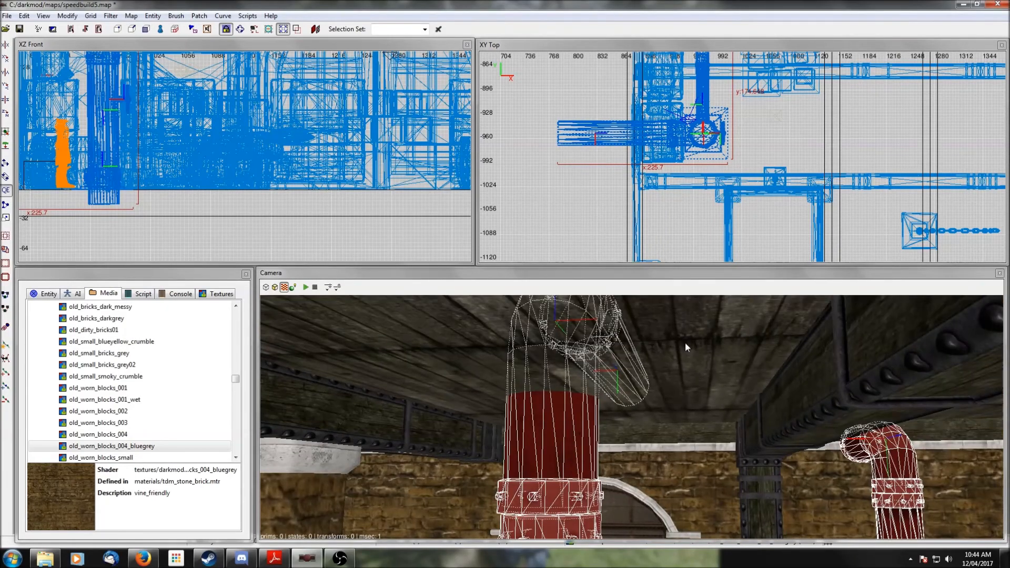
right_click(686, 343)
right_click(686, 362)
scroll(686, 362, down, 3)
right_click(686, 362)
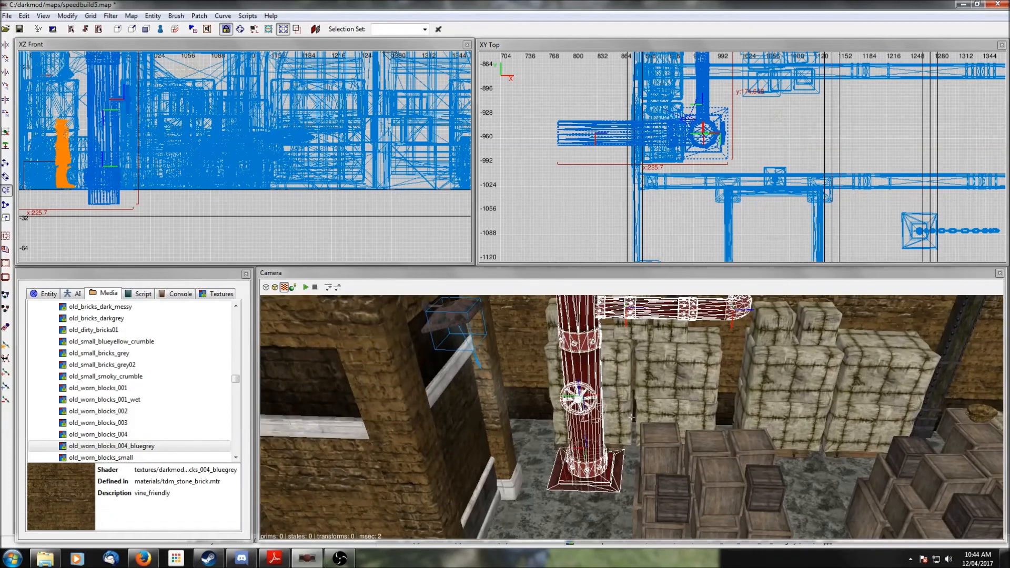
key(Escape)
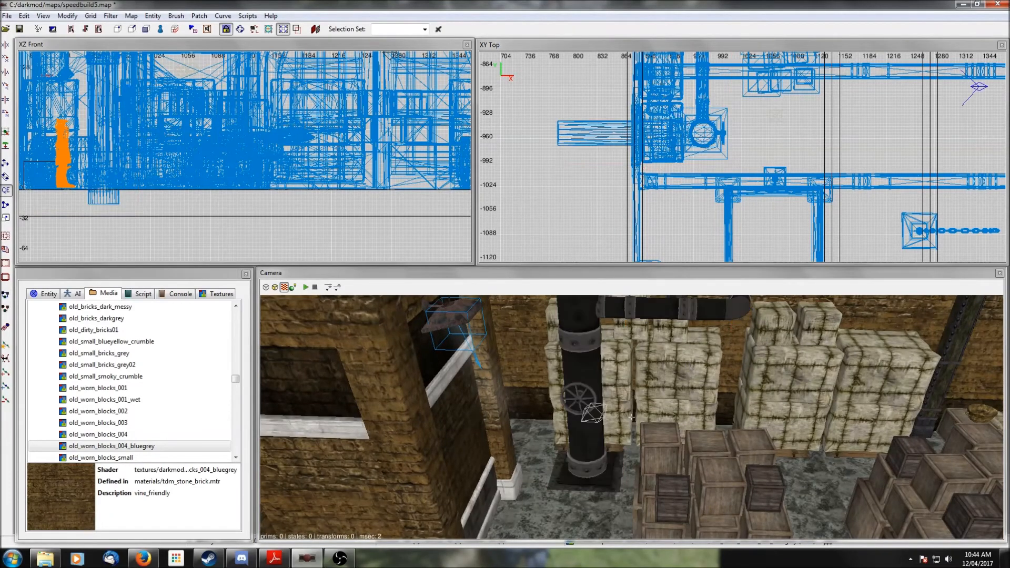
- Look around the warehouse room and its pipes from the camera
scroll(687, 362, up, 4)
right_click(687, 362)
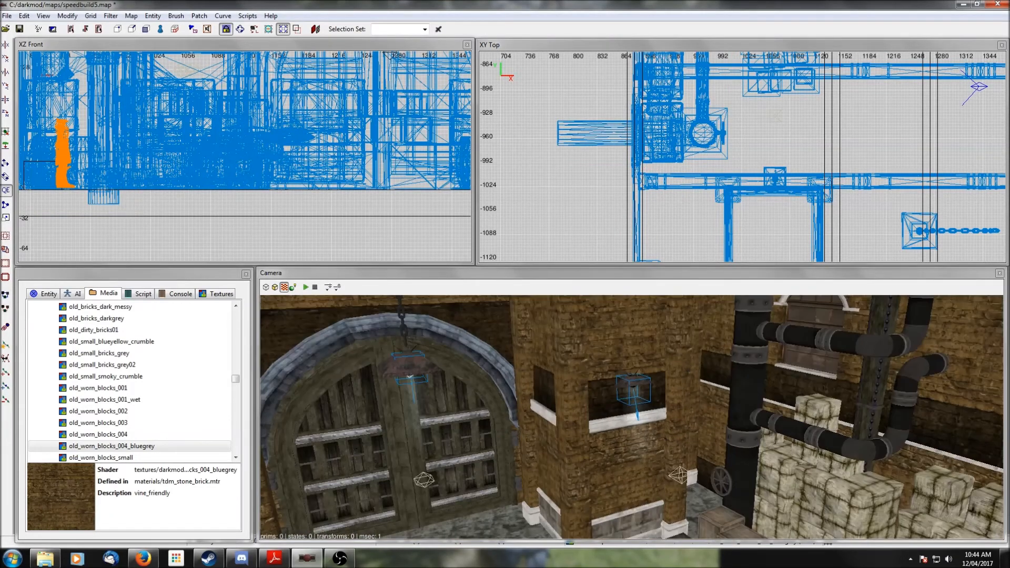
right_click(687, 362)
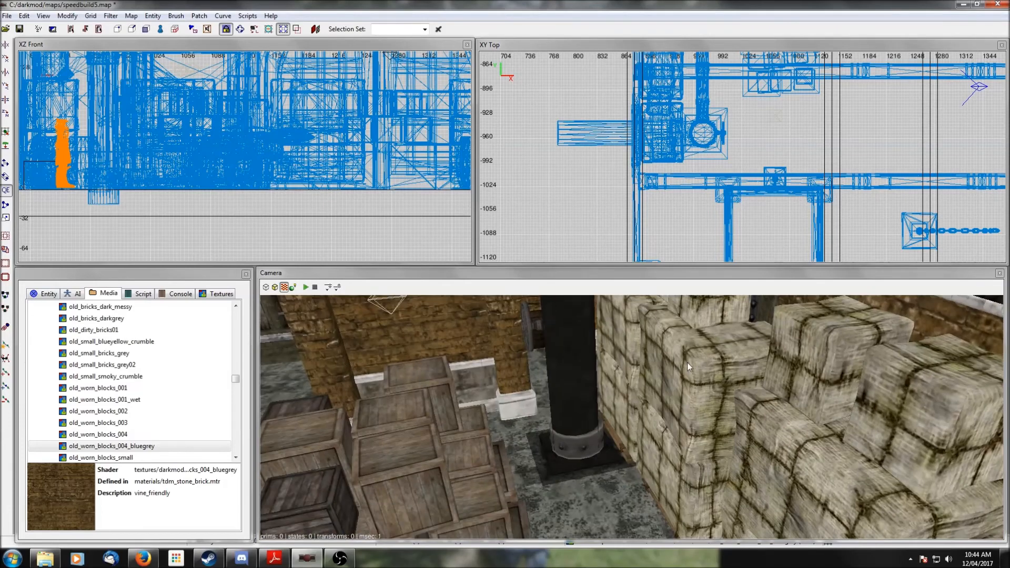
scroll(688, 362, down, 3)
right_click(650, 416)
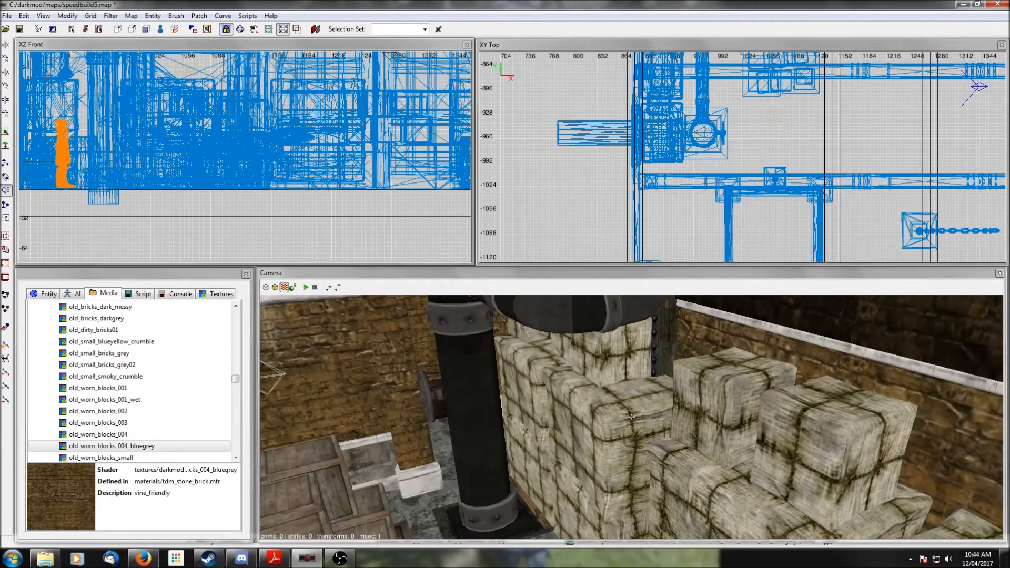
right_click(537, 418)
scroll(537, 418, up, 3)
right_click(537, 418)
right_click(536, 418)
scroll(536, 418, down, 4)
right_click(535, 419)
right_click(536, 419)
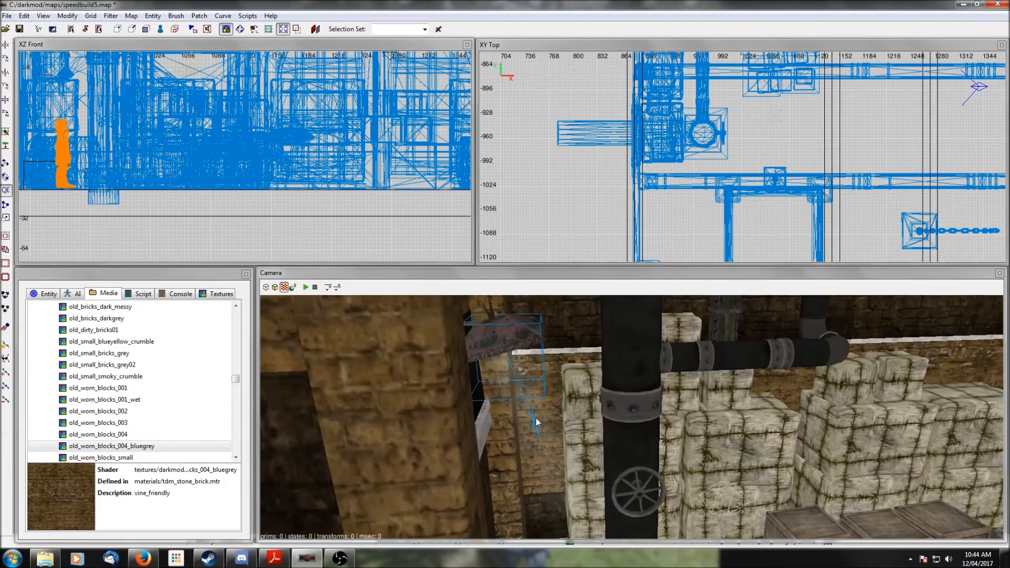
scroll(690, 186, down, 6)
scroll(752, 91, up, 3)
- Insert the water_generator_pipes1.pfb prefab, move it in the top view and rotate it once
right_click(673, 113)
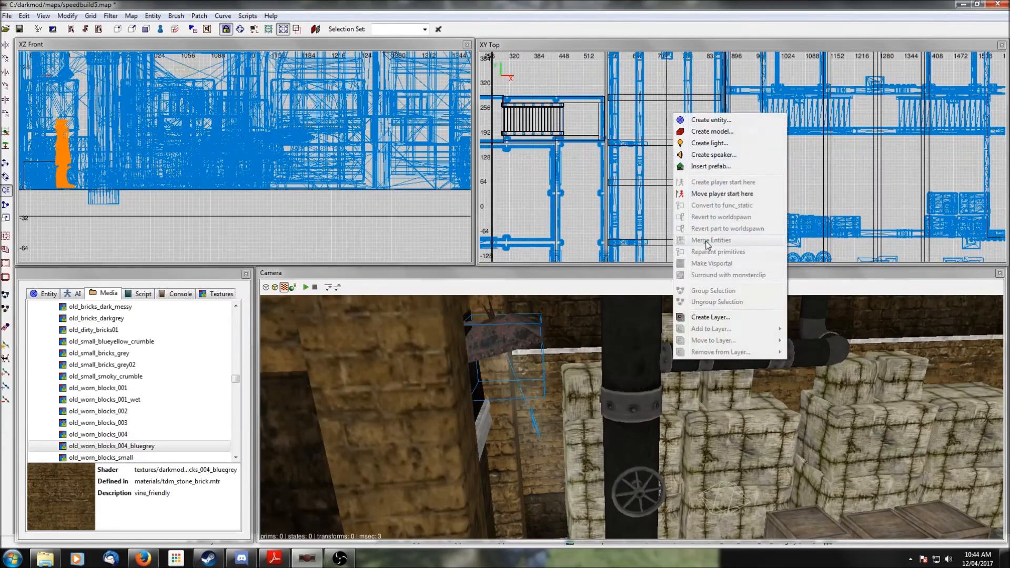
click(710, 166)
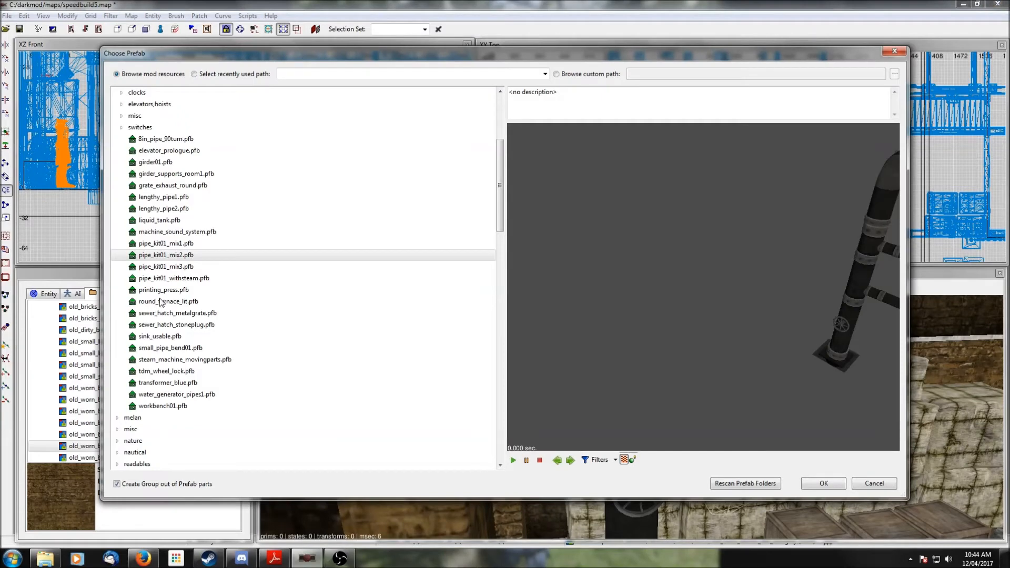
click(170, 362)
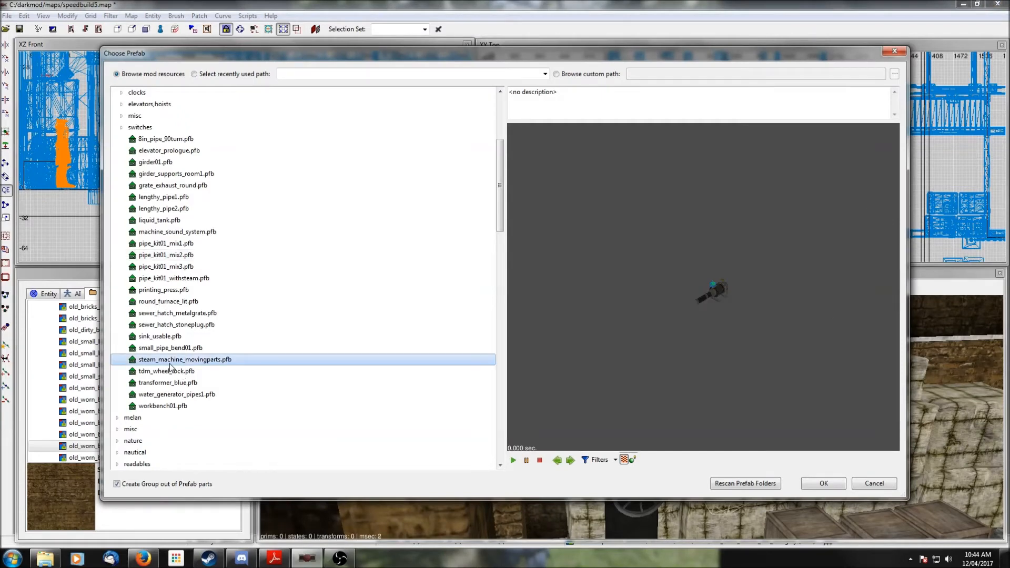
click(167, 396)
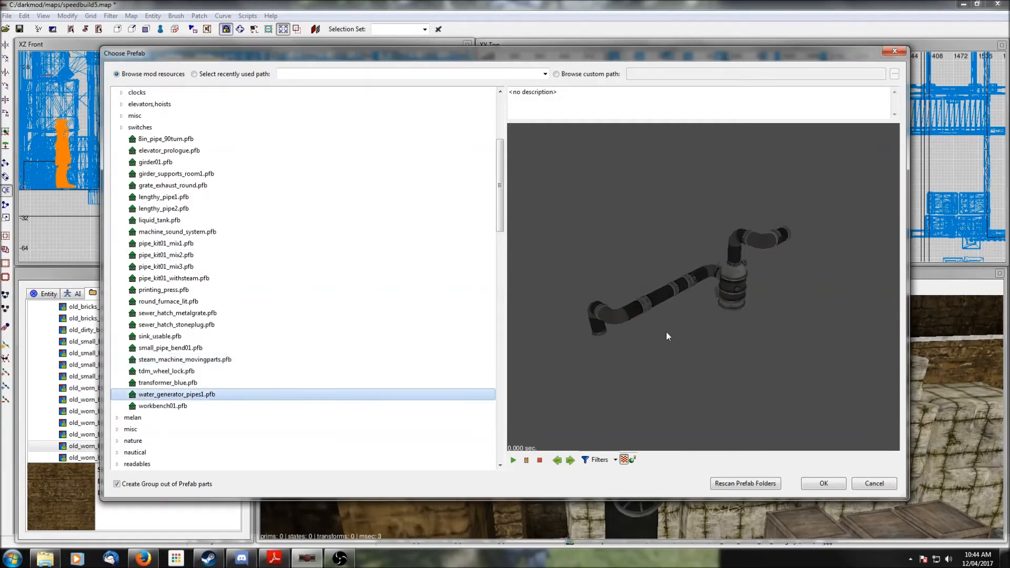
click(825, 483)
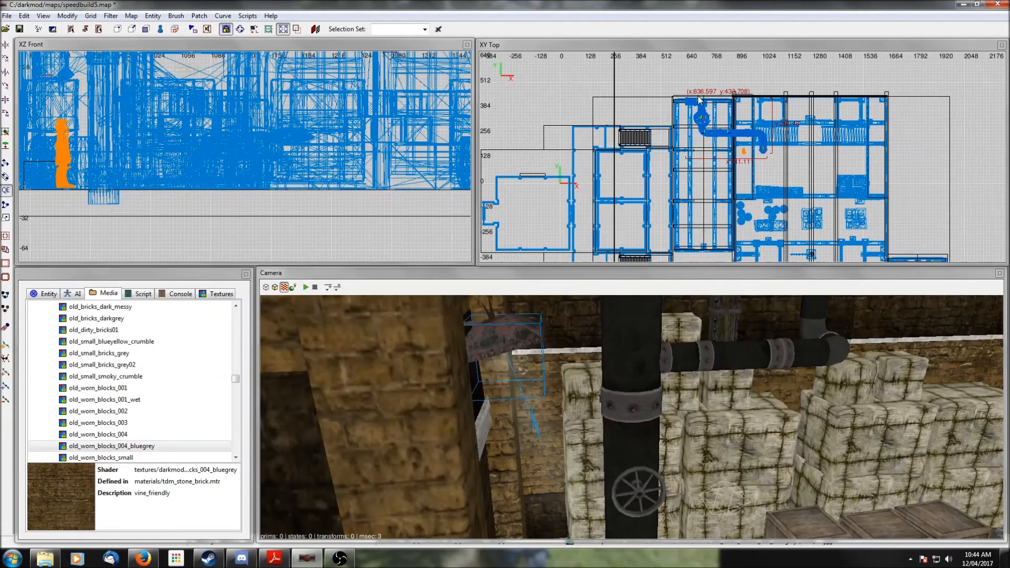
drag(701, 127, 695, 135)
click(6, 113)
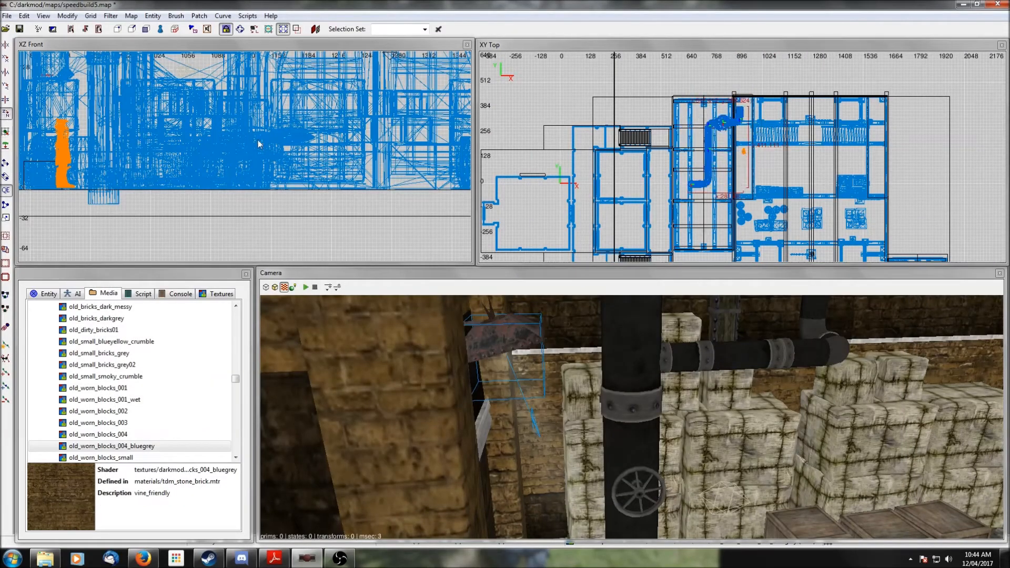
- Move the water generator prefab in the top view into the small room beside the stairs
scroll(768, 144, up, 1)
scroll(769, 148, up, 1)
drag(682, 126, 641, 133)
scroll(644, 168, up, 1)
ctrl+middle_click(645, 184)
right_click(730, 383)
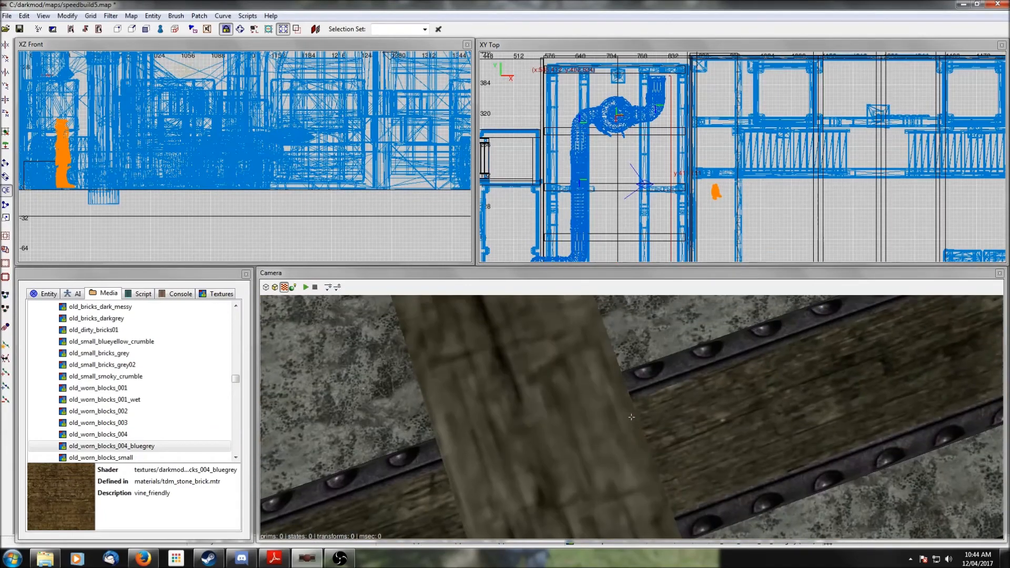
right_click(729, 386)
scroll(730, 389, up, 3)
right_click(730, 390)
right_click(730, 389)
scroll(182, 140, down, 7)
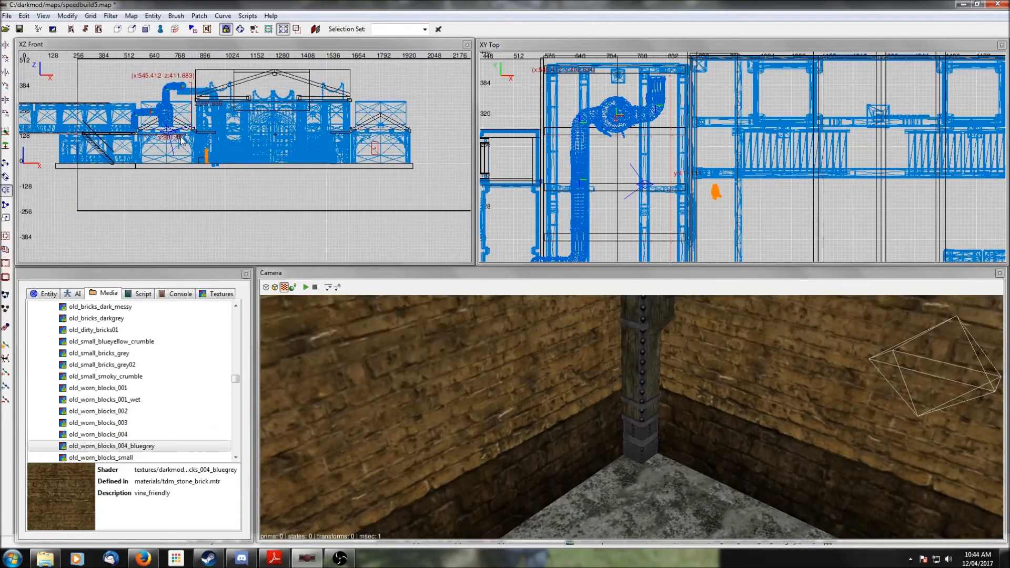
- Lower the water generator prefab in the front view so it sits on the floor
drag(166, 113, 164, 152)
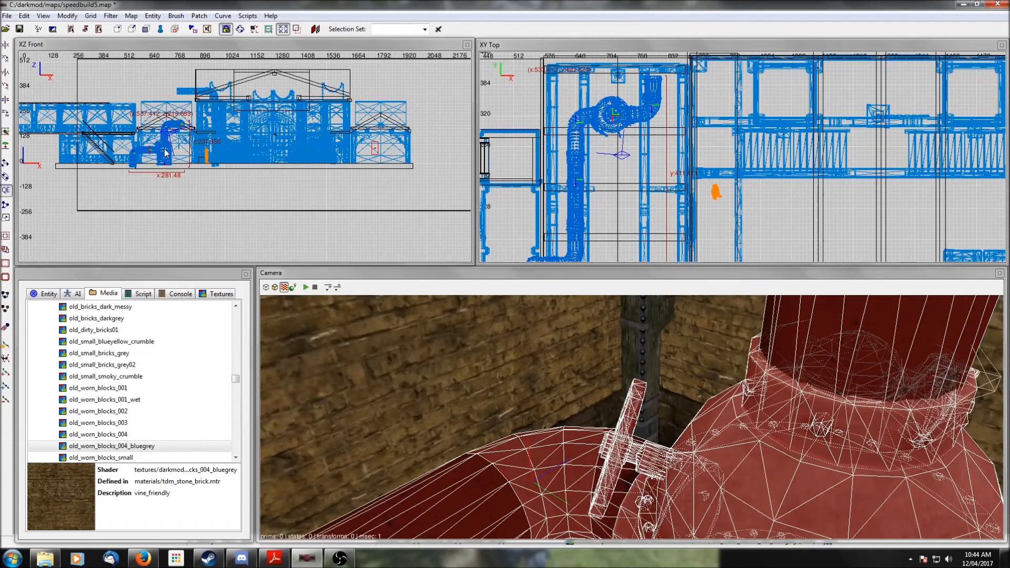
scroll(161, 150, up, 4)
scroll(182, 149, up, 4)
right_drag(163, 151, 364, 205)
drag(184, 149, 189, 144)
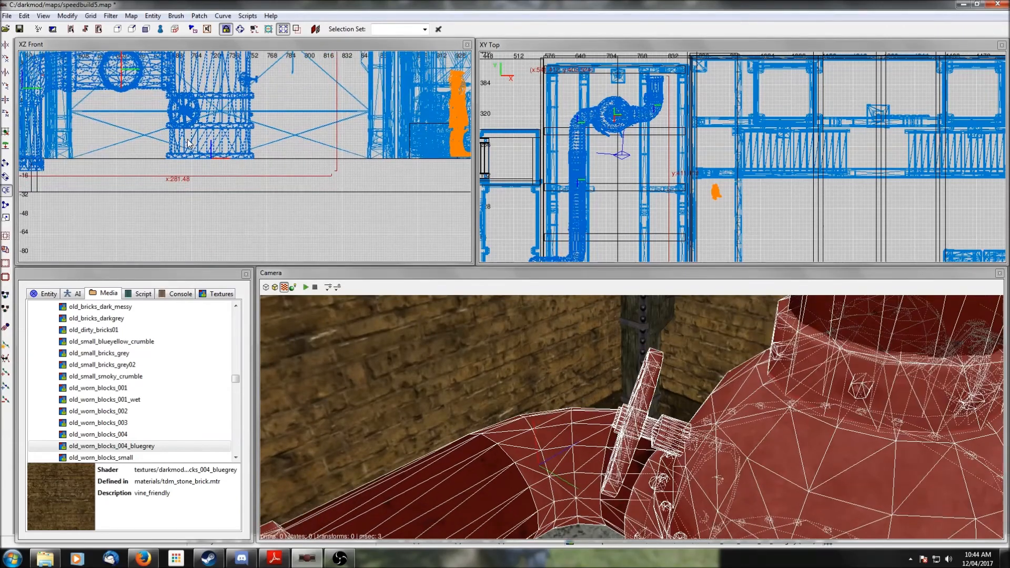
right_click(500, 388)
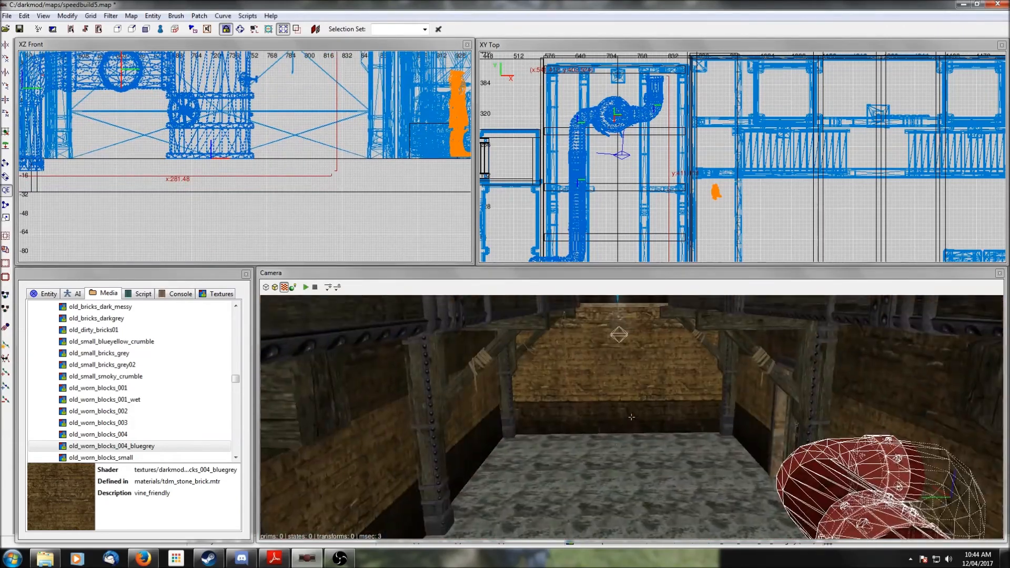
right_click(500, 389)
right_click(501, 389)
right_click(500, 388)
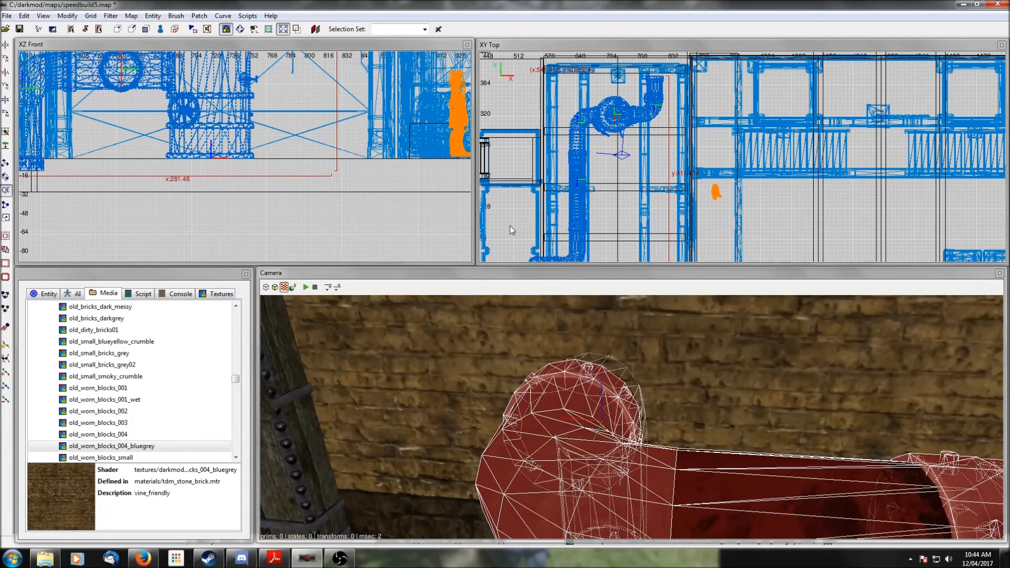
- Nudge the water generator prefab in the top view and check its fit from the camera
drag(580, 189, 577, 190)
right_click(724, 402)
right_click(724, 402)
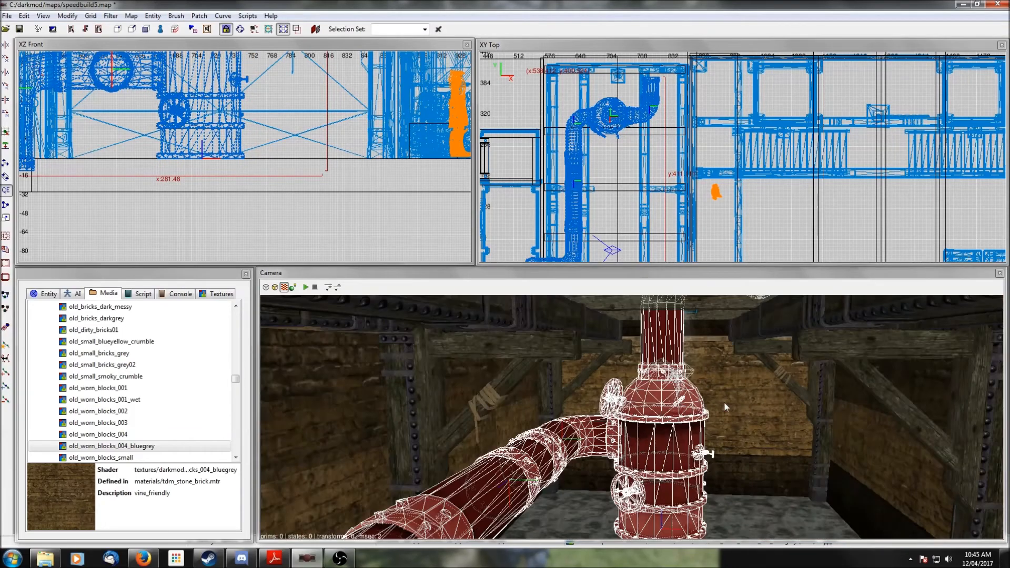
right_click(724, 403)
scroll(725, 402, down, 1)
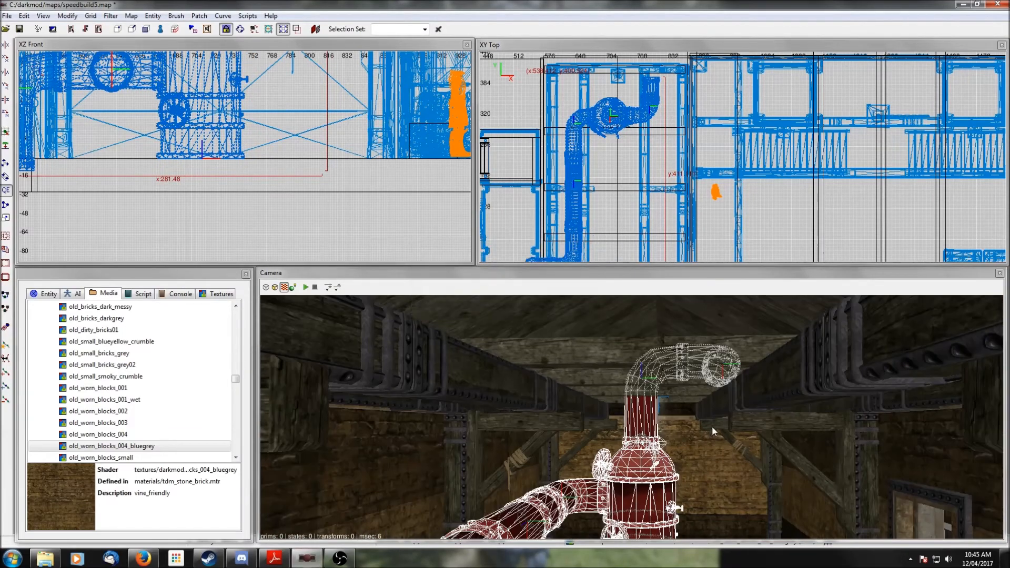
right_click(710, 427)
right_click(667, 409)
right_click(668, 409)
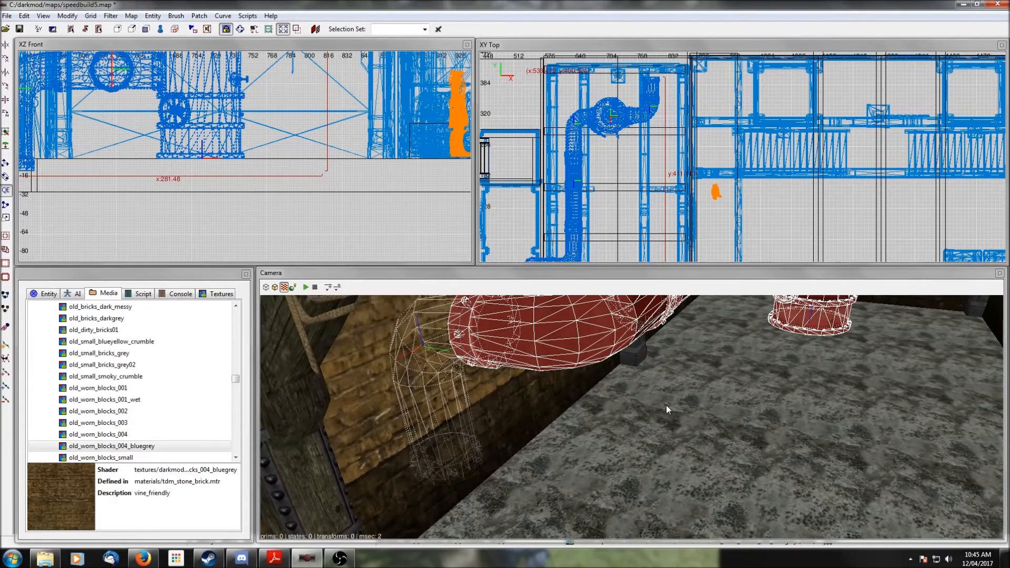
- Shift the water generator prefab further along the room in the top view and deselect it
right_drag(590, 213, 644, 176)
scroll(603, 205, up, 2)
drag(581, 223, 622, 221)
right_click(721, 438)
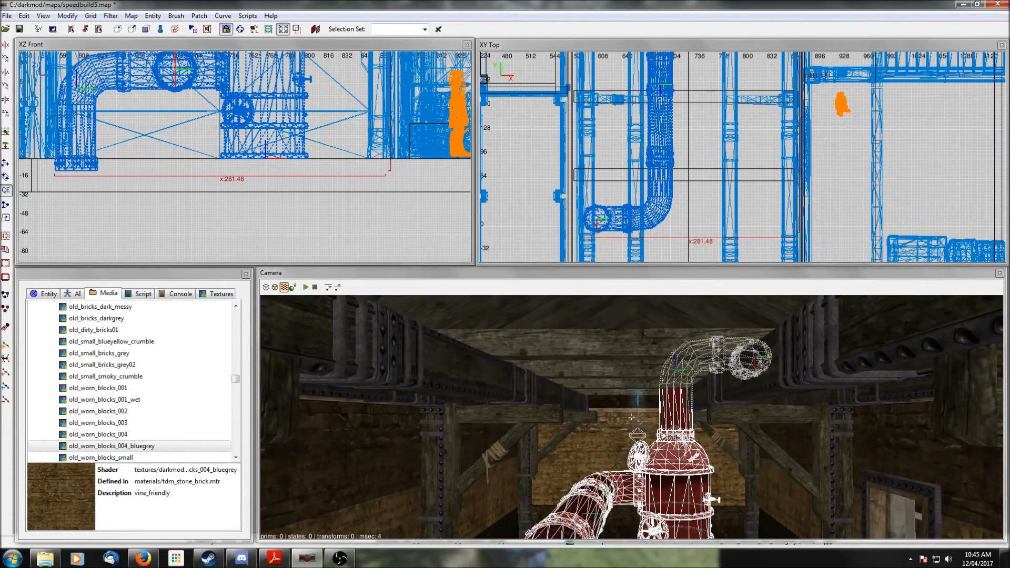
scroll(722, 438, up, 2)
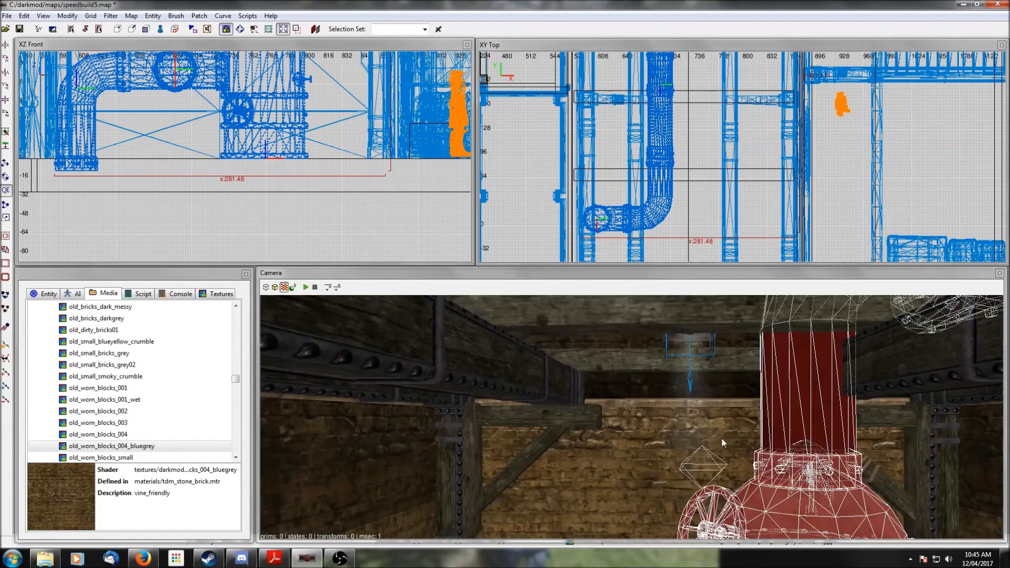
right_click(722, 438)
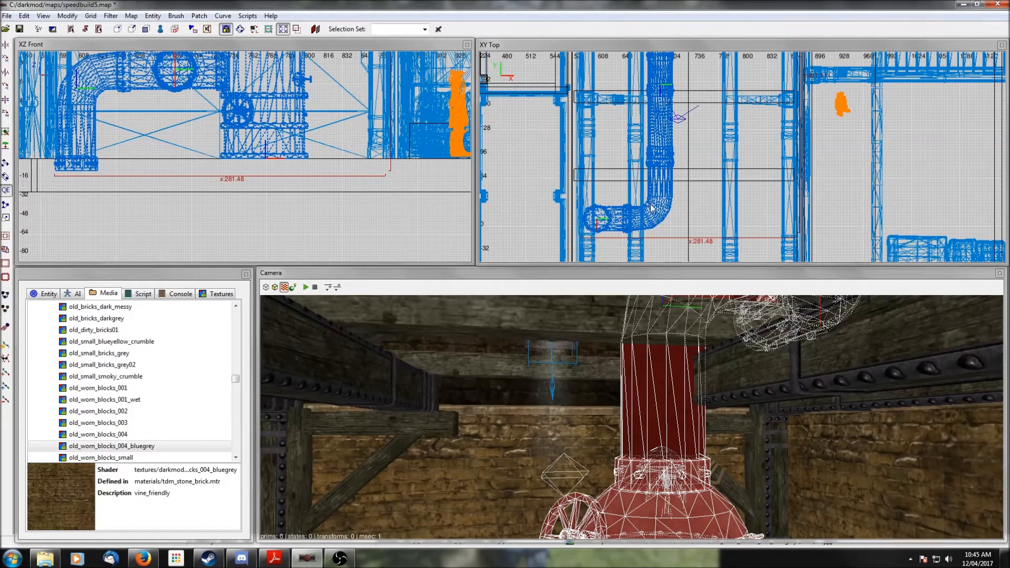
drag(651, 205, 649, 205)
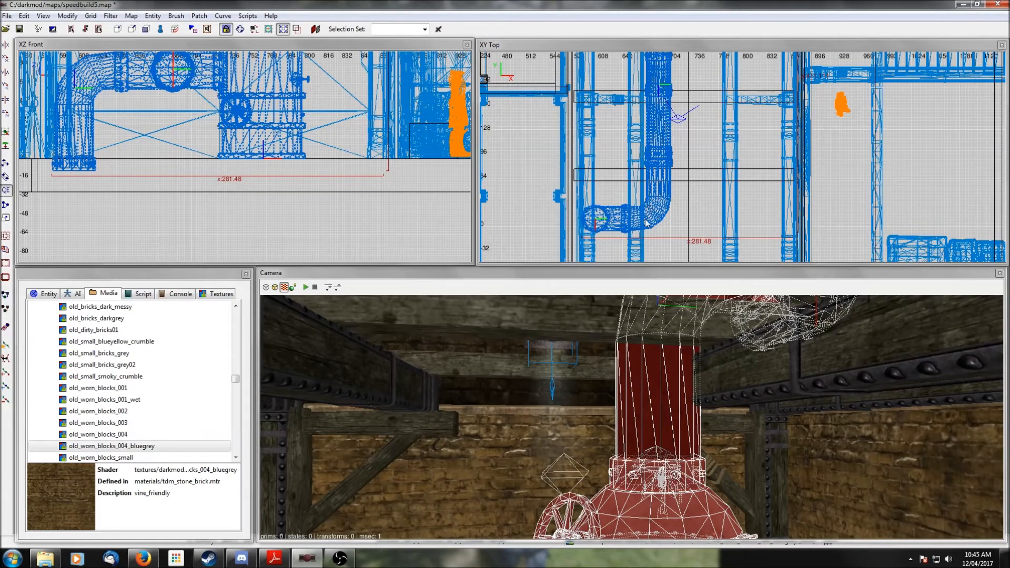
key(Escape)
- Inspect the placed water generator pipes in the room from the camera
shift+click(726, 367)
right_click(726, 367)
scroll(726, 366, down, 1)
right_click(726, 366)
key(Escape)
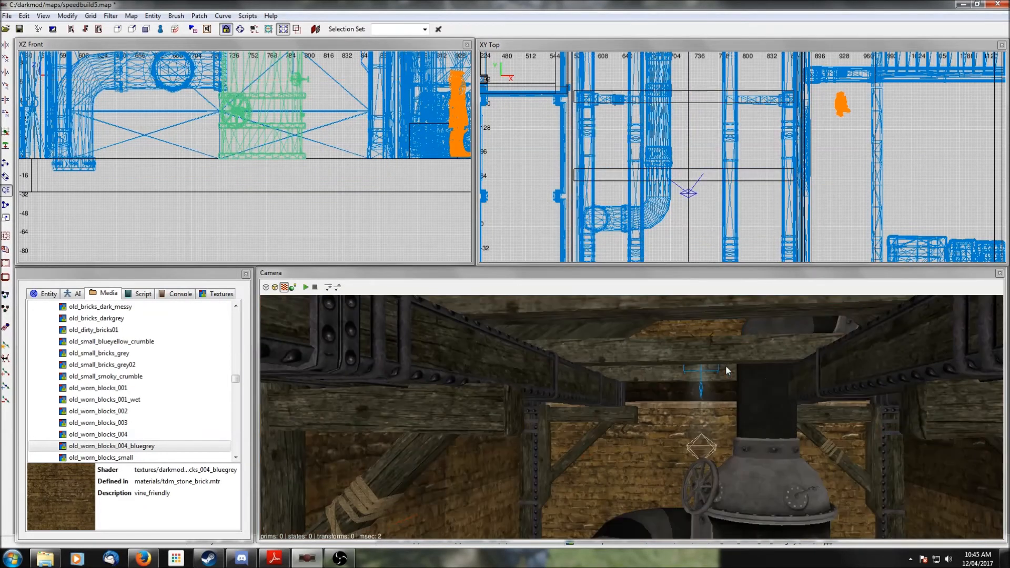
right_click(727, 365)
scroll(728, 364, down, 2)
right_click(728, 365)
right_click(734, 358)
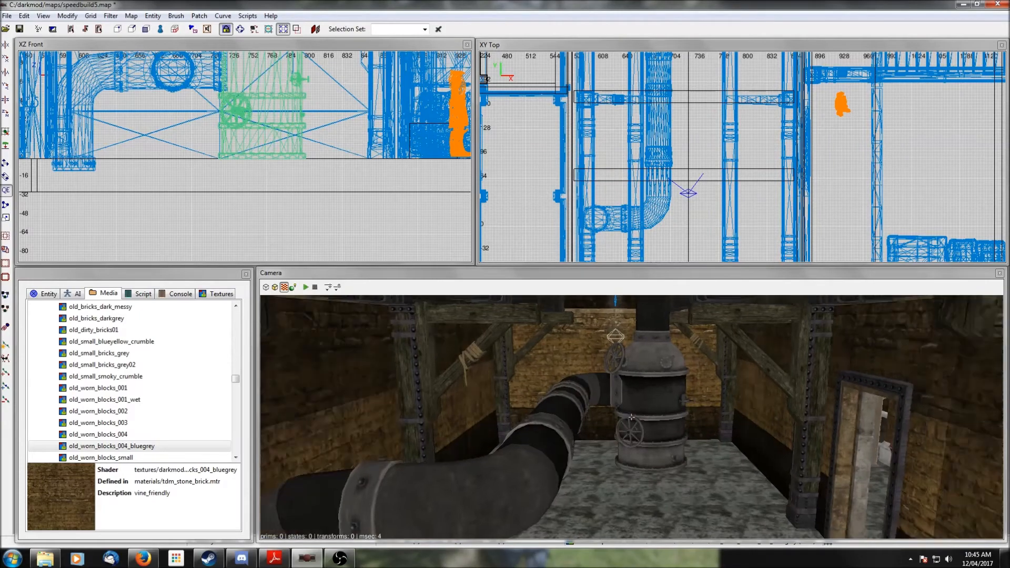
right_click(740, 374)
right_click(740, 374)
right_click(740, 375)
right_click(740, 375)
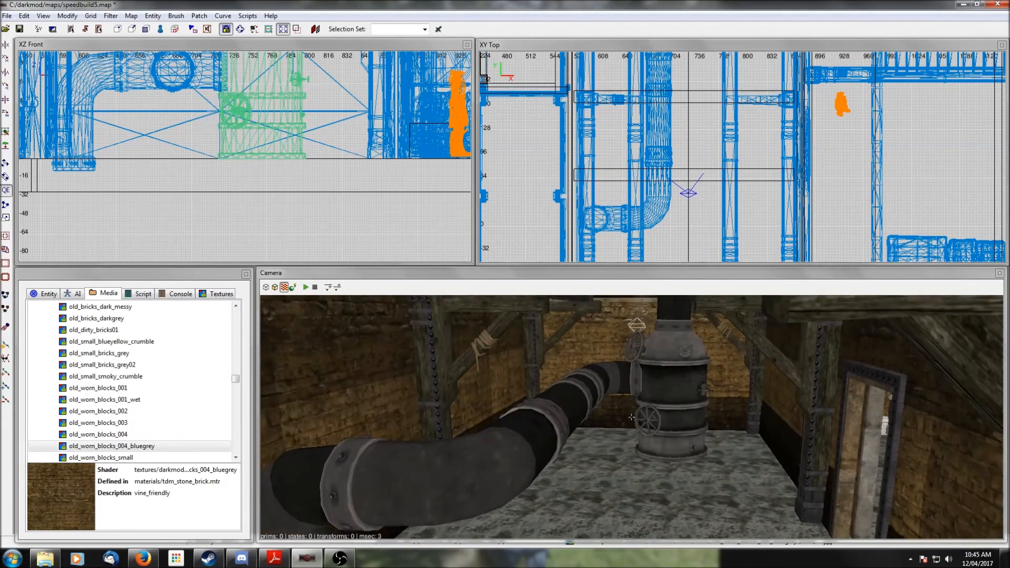
right_click(740, 374)
scroll(740, 374, down, 2)
right_click(740, 375)
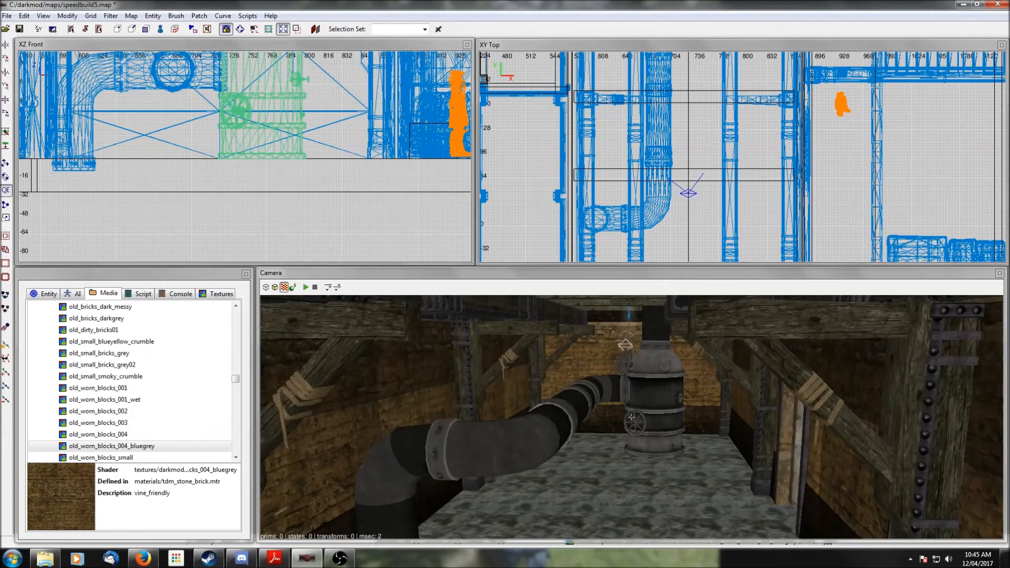
- Open the prefab chooser from the top view and browse the furniture and shelving prefabs
right_click(740, 375)
right_click(740, 375)
right_click(740, 375)
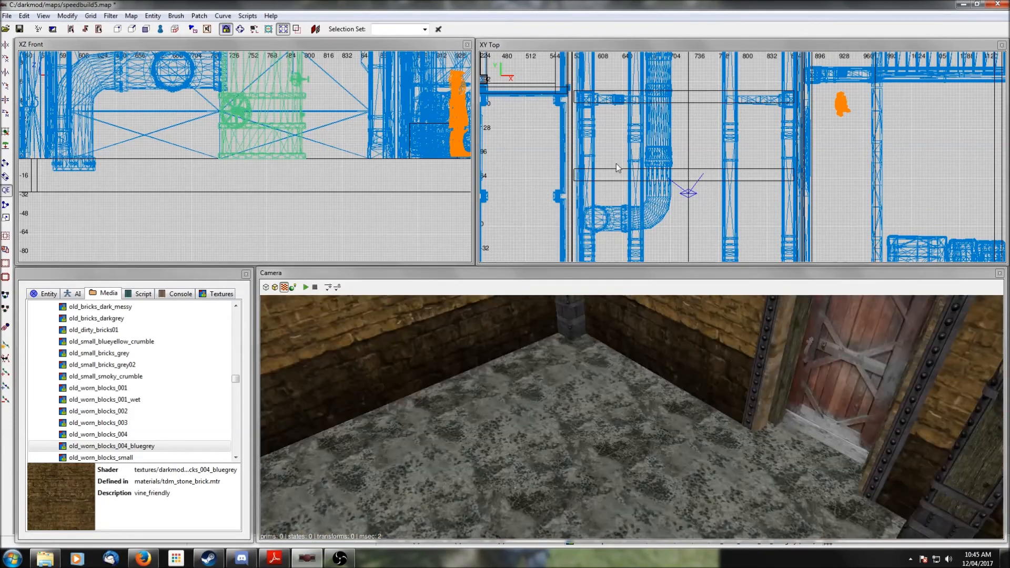
scroll(593, 193, down, 3)
right_click(681, 207)
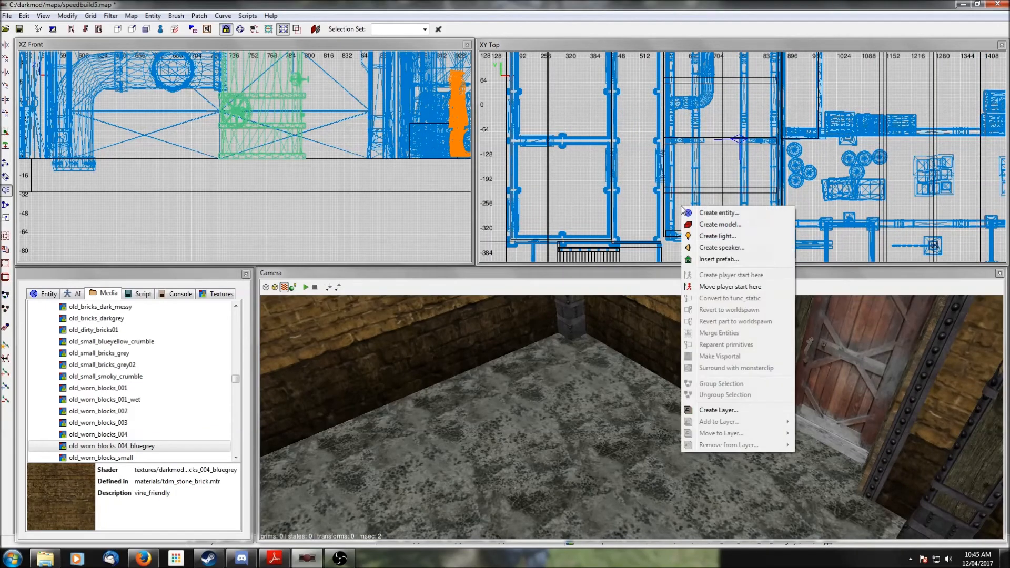
click(711, 261)
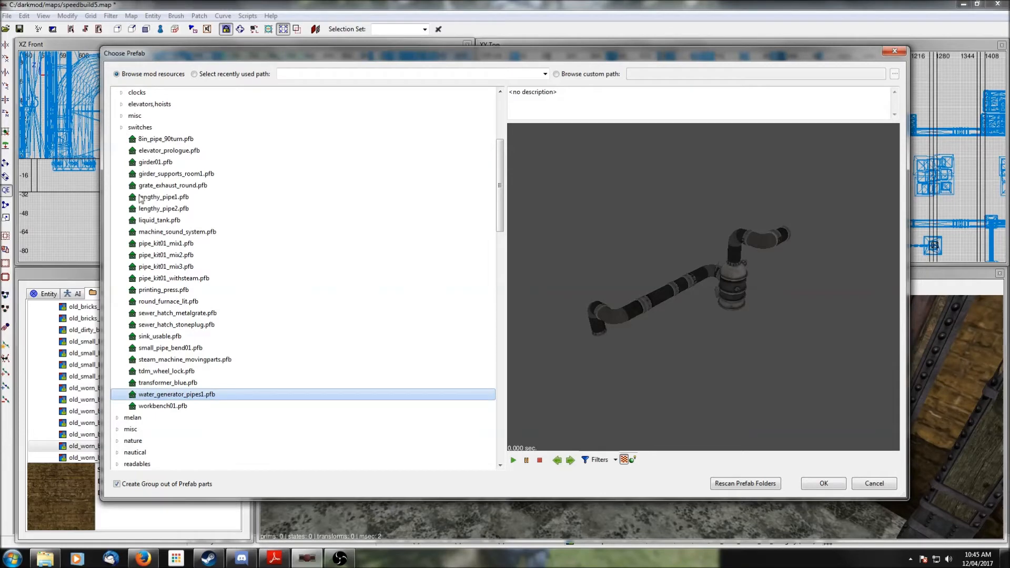
scroll(120, 139, up, 2)
click(118, 151)
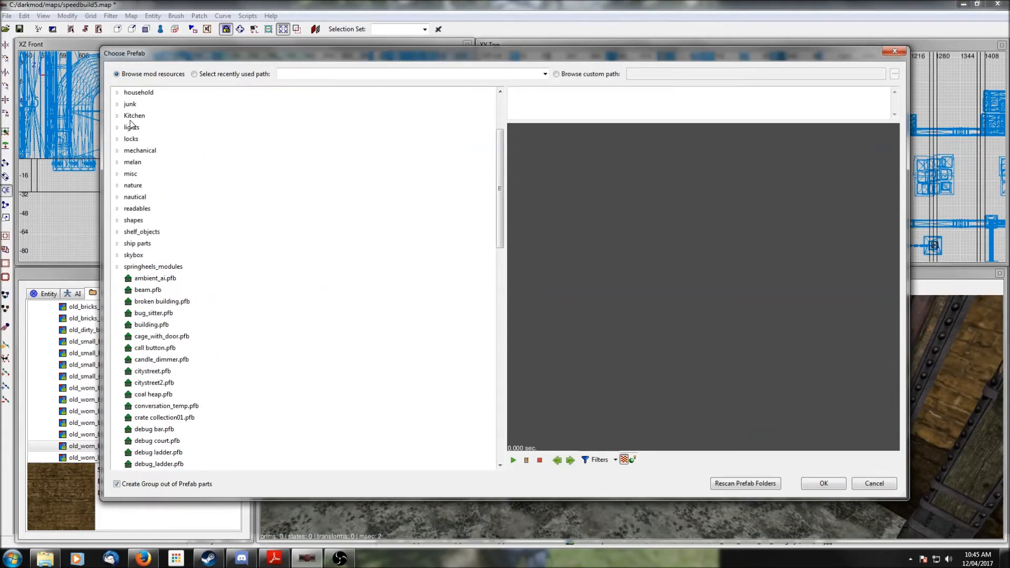
scroll(142, 152, up, 1)
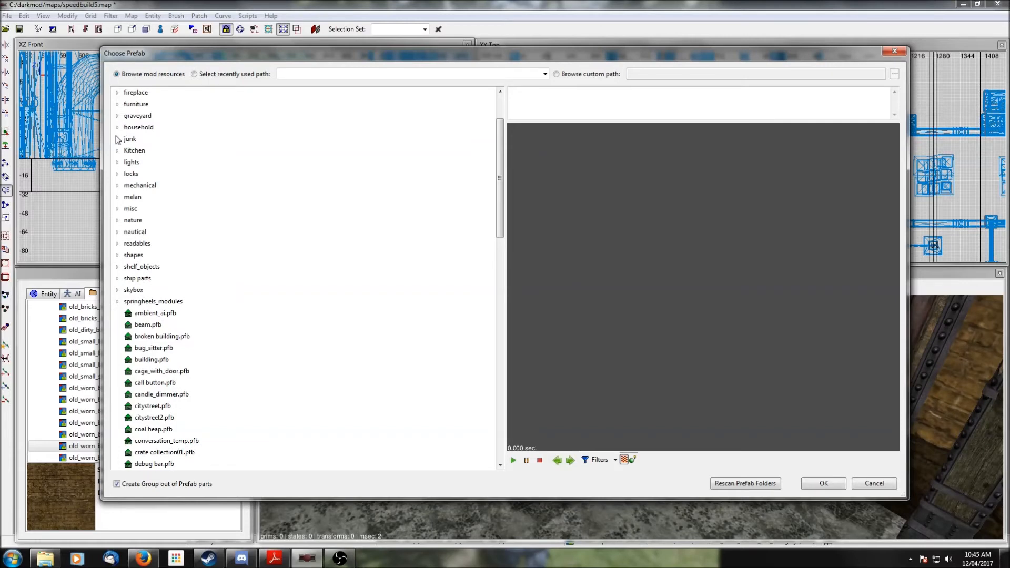
scroll(119, 127, up, 1)
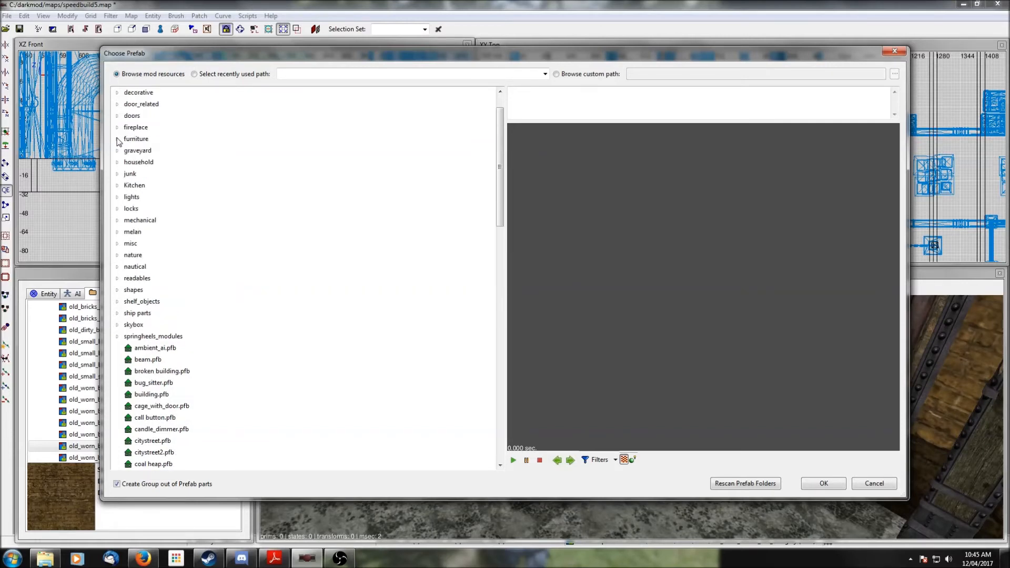
click(118, 139)
click(122, 198)
scroll(183, 261, down, 1)
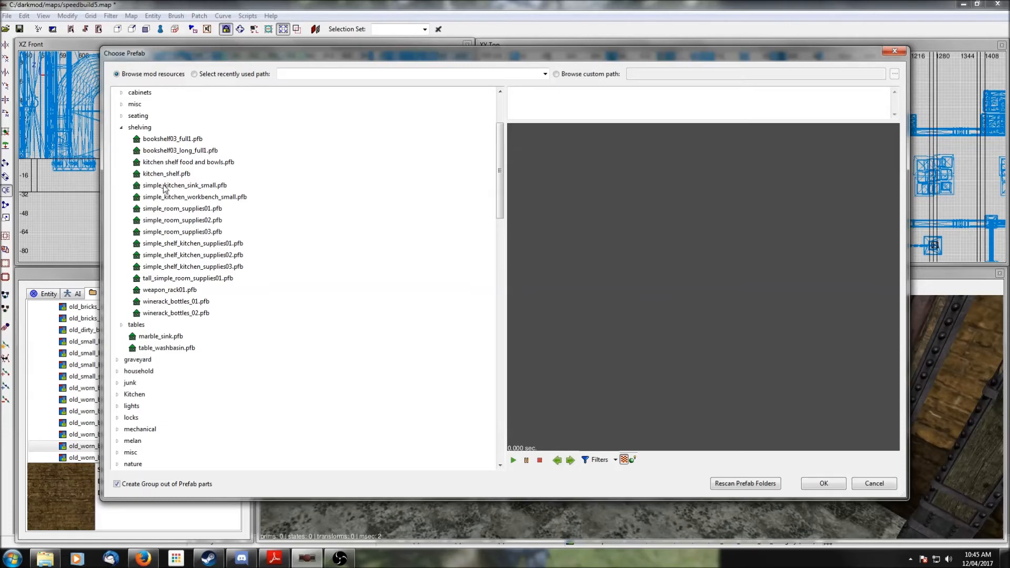
click(168, 245)
click(170, 291)
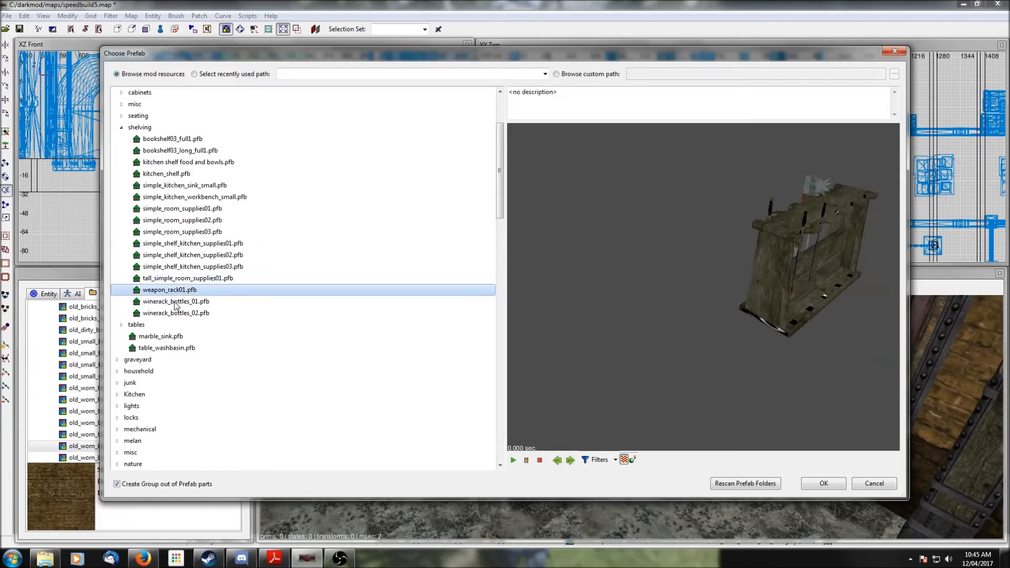
click(176, 303)
click(159, 185)
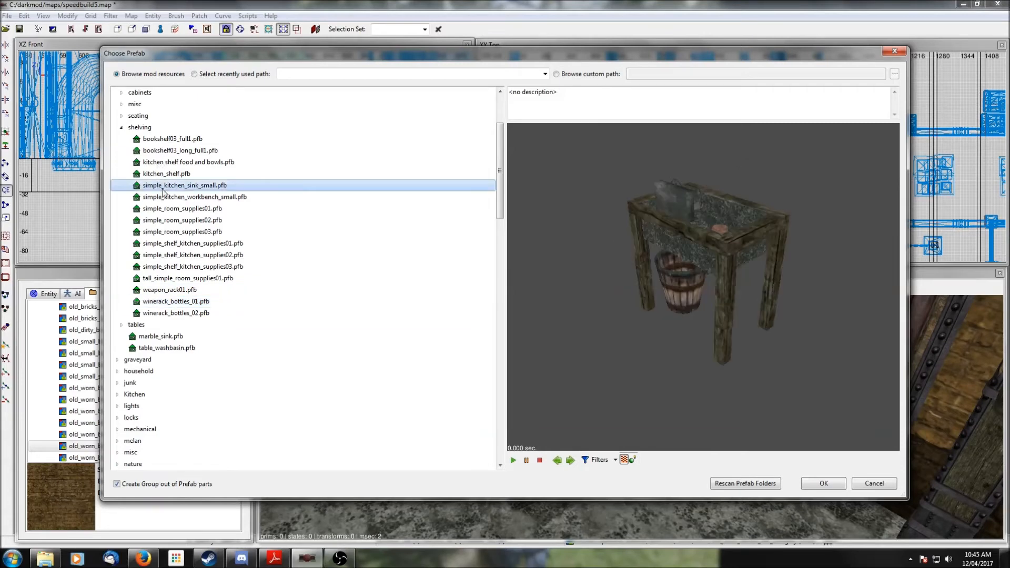
click(163, 199)
- Insert the workbench01 prefab from the mechanical folder into the room
click(122, 128)
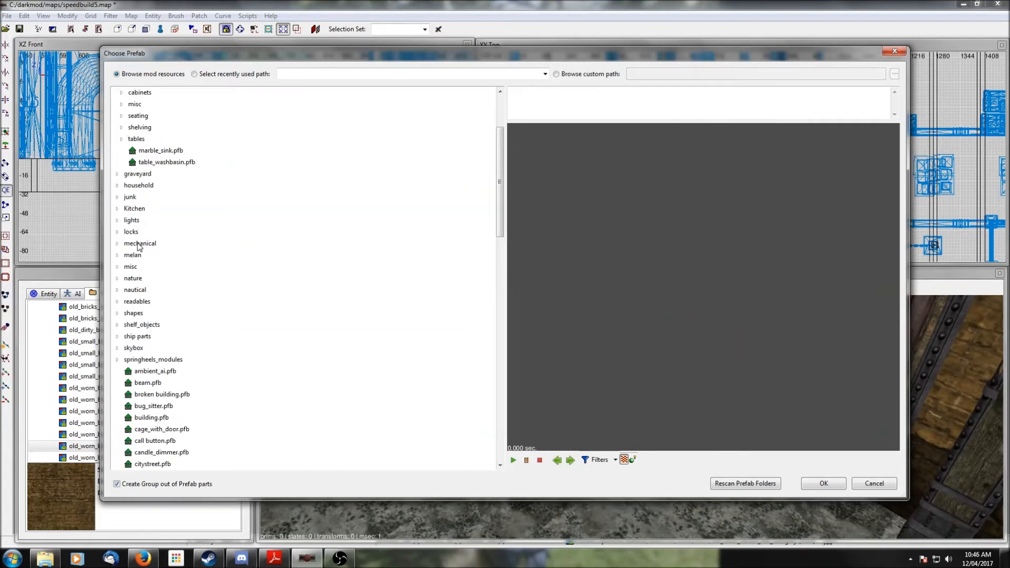
click(118, 243)
scroll(171, 292, down, 7)
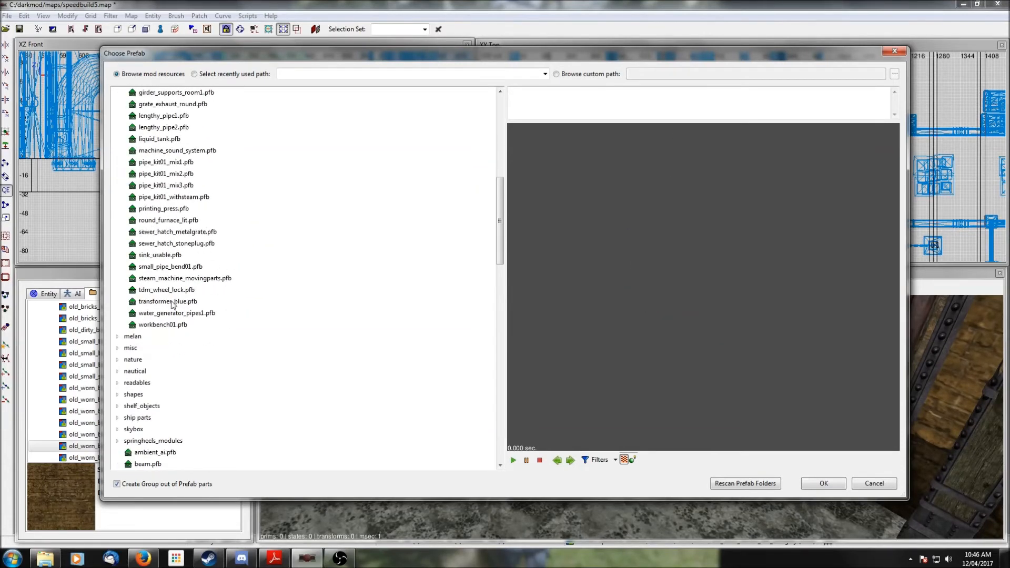
click(162, 325)
click(823, 483)
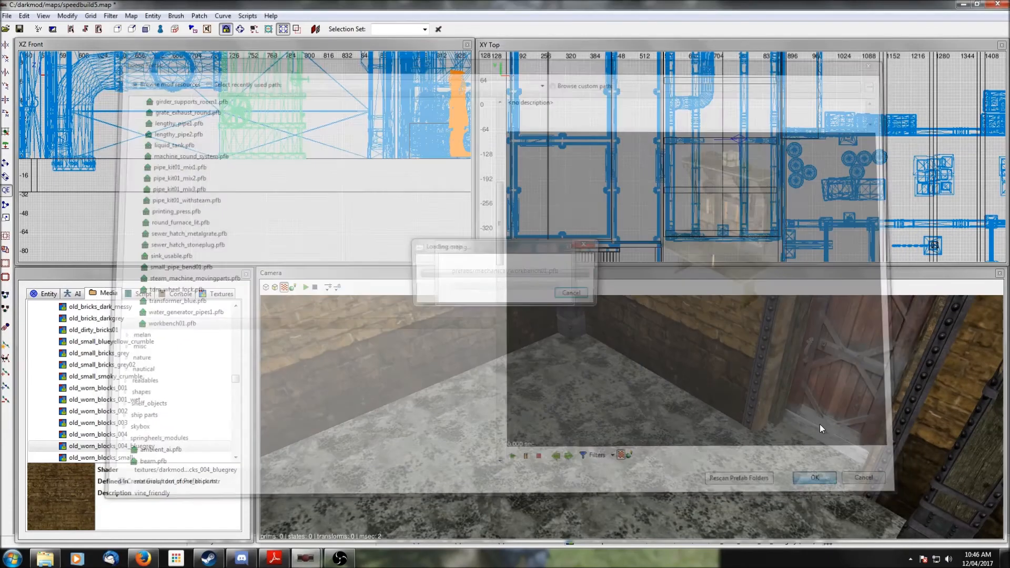
- Move the workbench prefab into the room's corner in the top view and lower it in the front view
drag(679, 213, 693, 217)
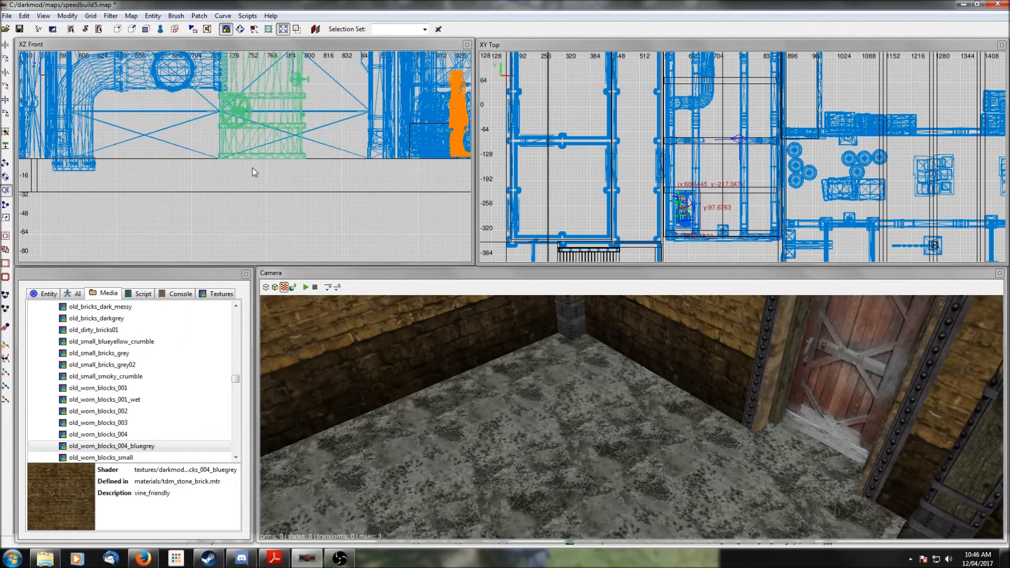
scroll(230, 115, down, 5)
drag(209, 93, 203, 150)
scroll(272, 185, up, 6)
scroll(272, 185, up, 2)
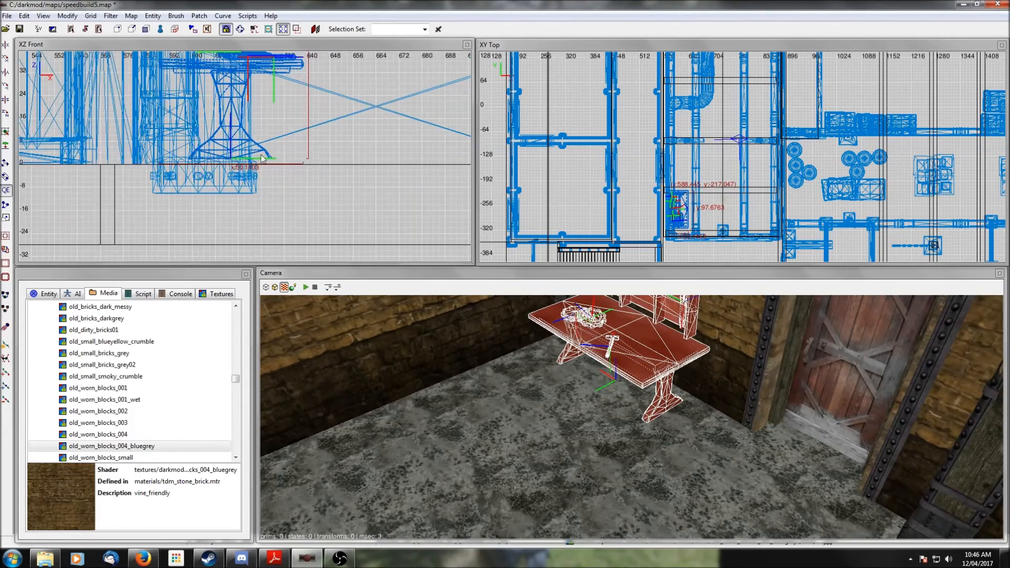
- Isolate the workbench with its wall and settle the workbench onto the floor against the wall in the front view
right_drag(503, 374, 532, 327)
shift+click(630, 391)
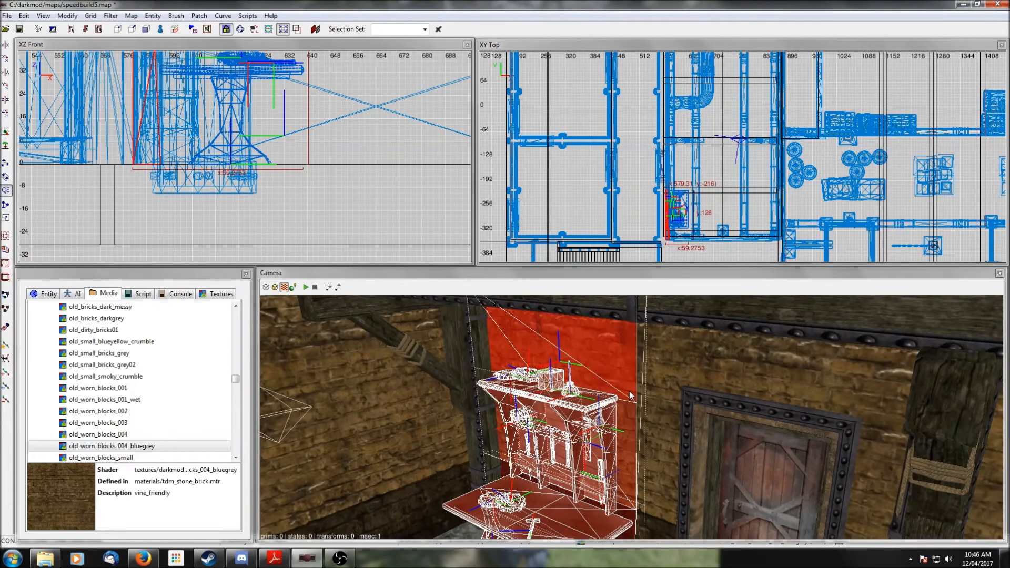
key(shift+h)
right_drag(285, 141, 325, 195)
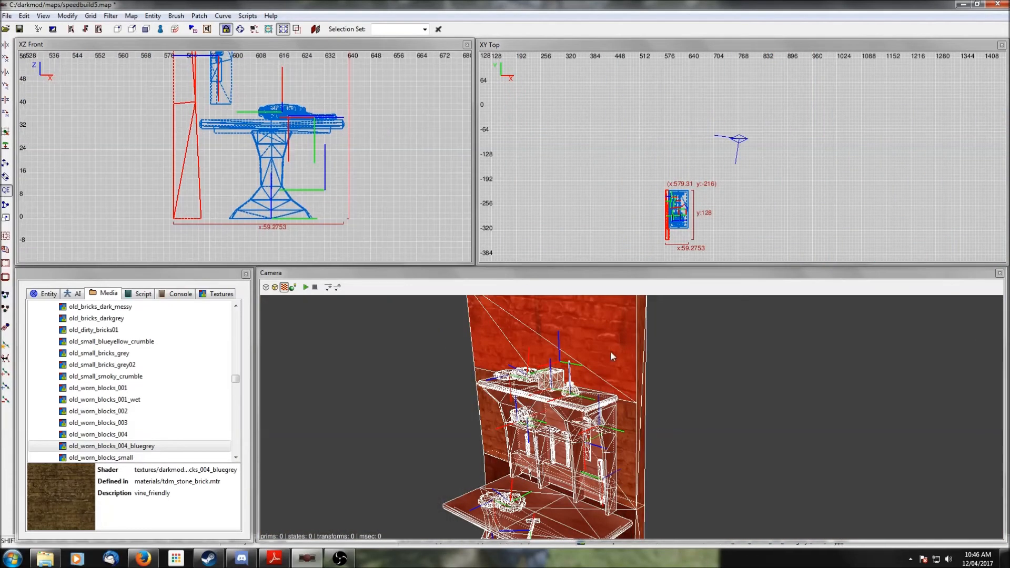
shift+click(610, 353)
drag(285, 130, 280, 130)
scroll(275, 100, down, 2)
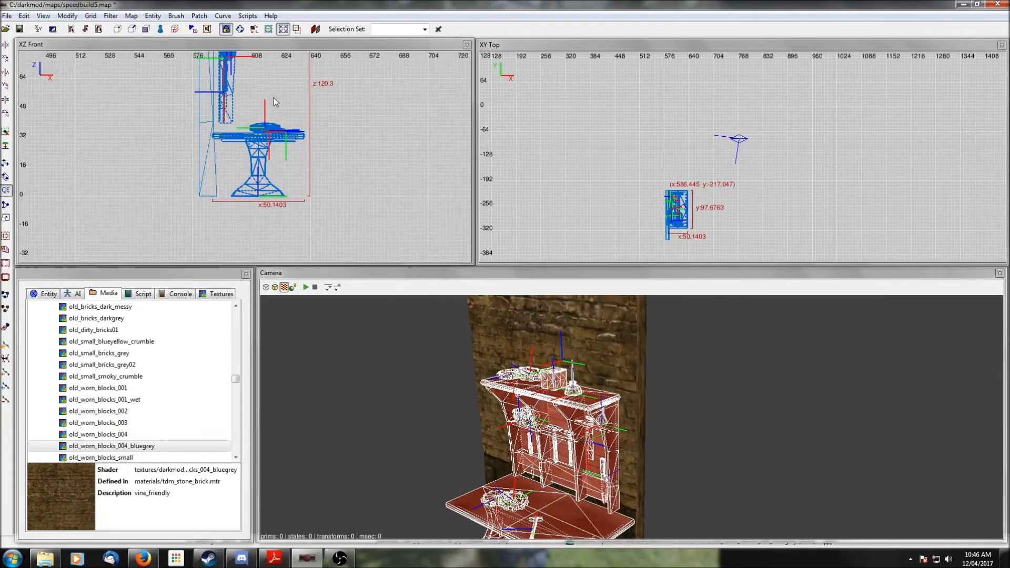
right_drag(274, 100, 321, 151)
scroll(274, 100, up, 1)
scroll(274, 101, down, 1)
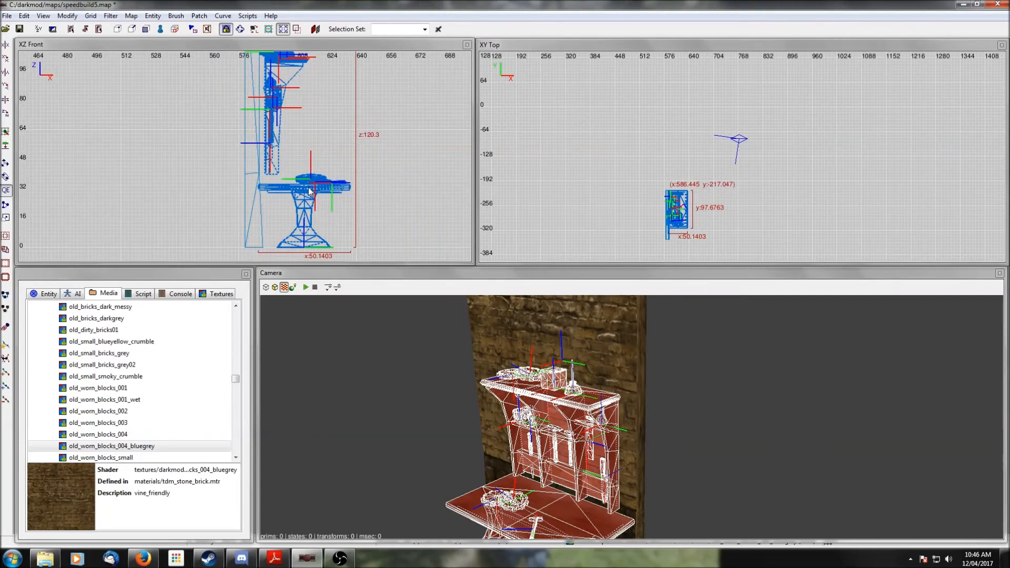
drag(311, 192, 307, 192)
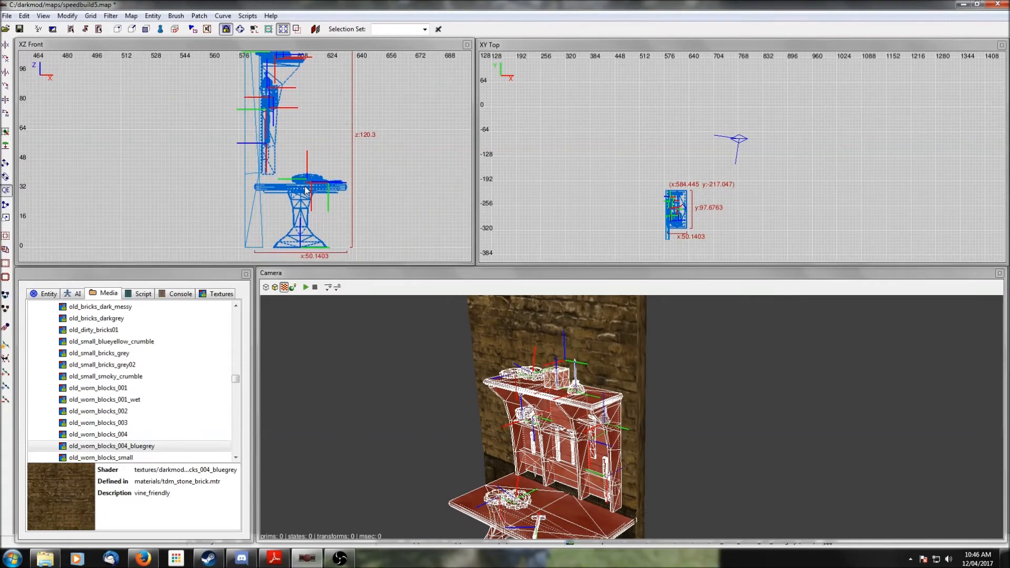
key(Escape)
- Unhide everything and inspect the placed workbench from the camera
right_click(690, 412)
right_click(690, 411)
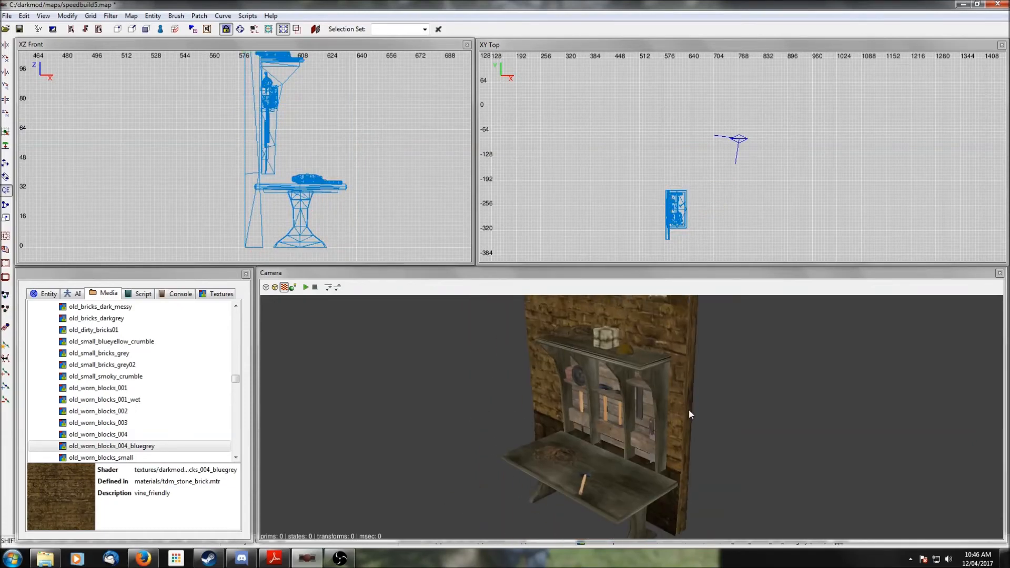
key(shift+h)
right_click(690, 411)
scroll(689, 410, down, 3)
scroll(690, 410, up, 3)
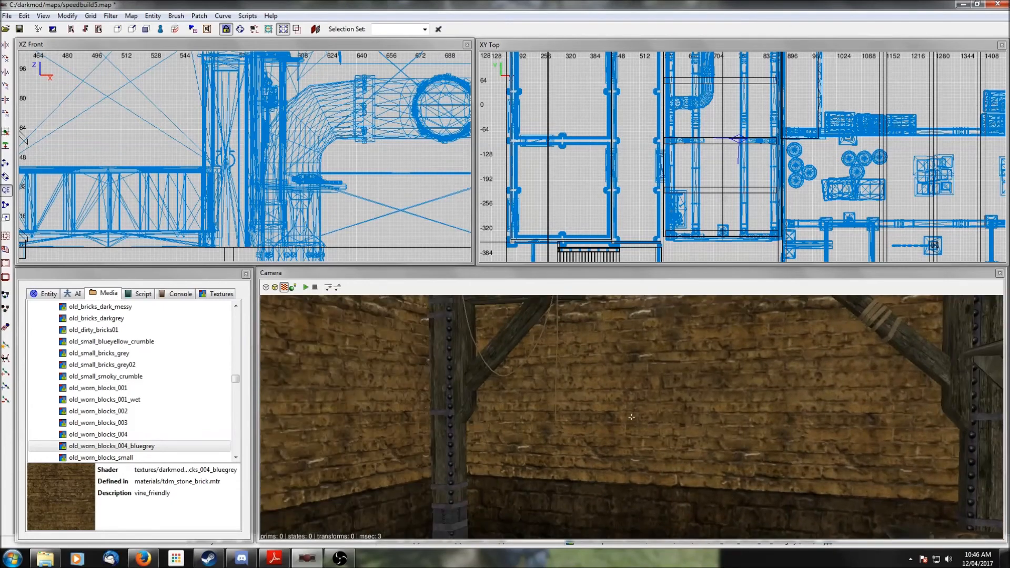
right_click(690, 409)
right_click(690, 409)
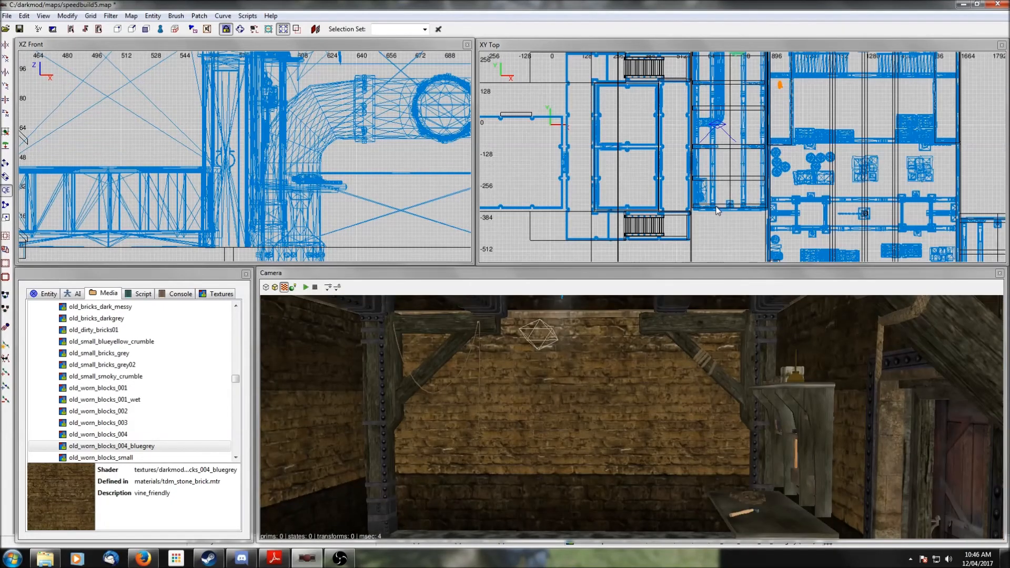
- Insert the sink_usable prefab from the mechanical folder next to the workbench
right_click(723, 198)
click(763, 254)
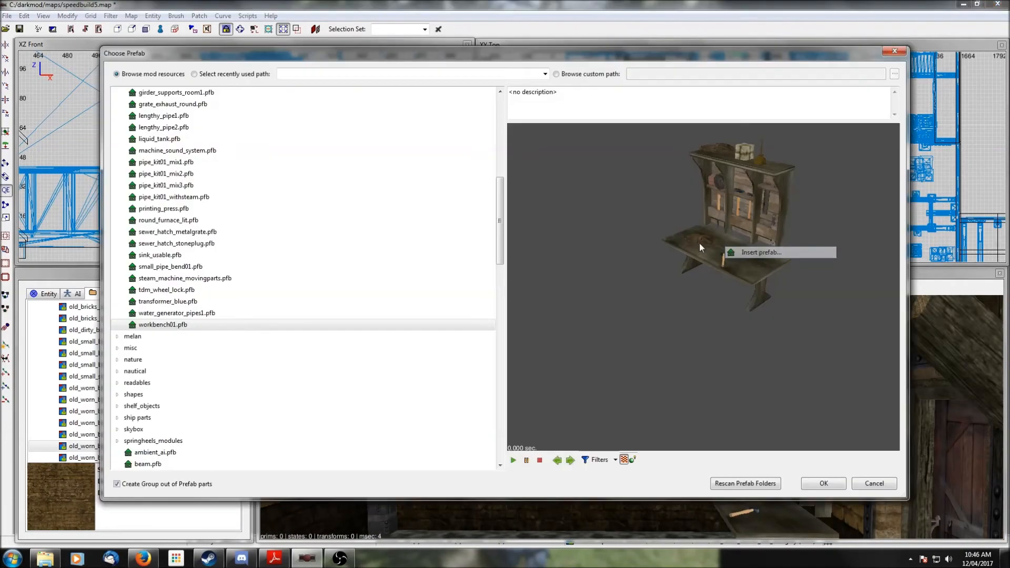
click(176, 313)
click(170, 303)
click(168, 290)
click(168, 278)
click(168, 267)
click(161, 255)
click(834, 482)
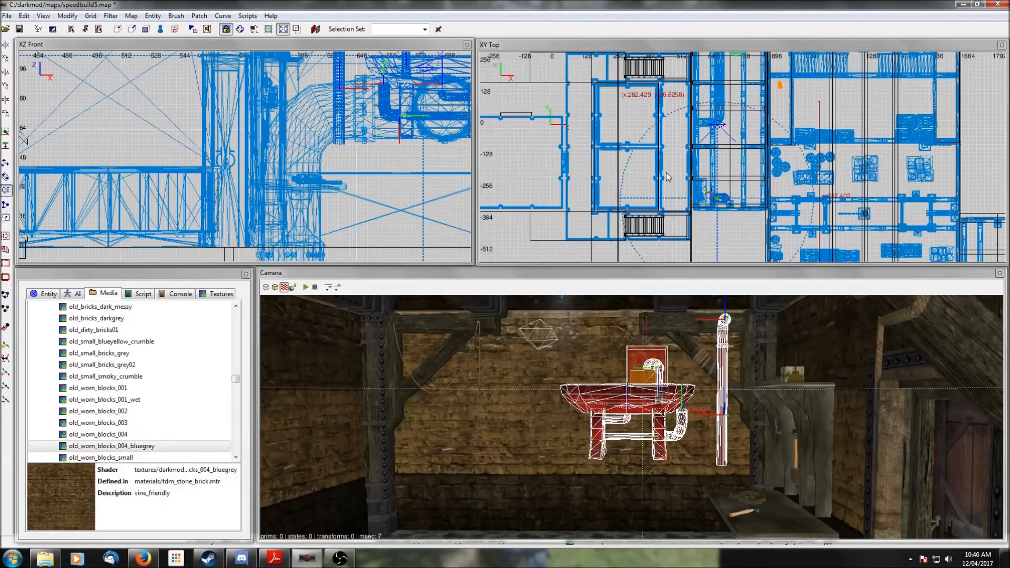
- Move the sink prefab along the wall in the top view and lower it to the floor in the front view
right_drag(685, 196, 721, 211)
scroll(721, 211, up, 3)
drag(620, 134, 699, 147)
scroll(372, 131, down, 4)
drag(376, 140, 383, 177)
scroll(383, 178, up, 1)
scroll(390, 187, up, 4)
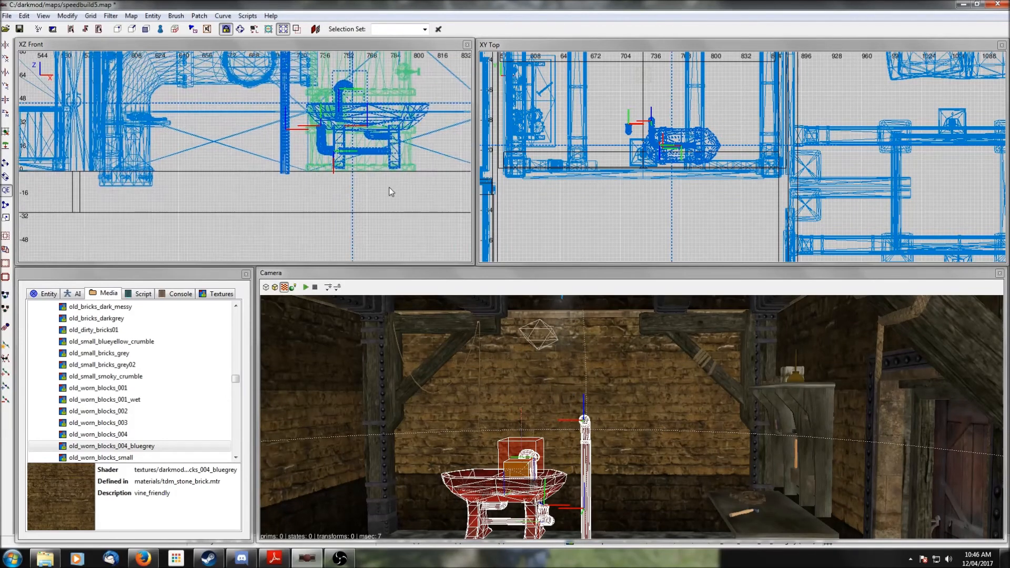
drag(366, 93, 365, 97)
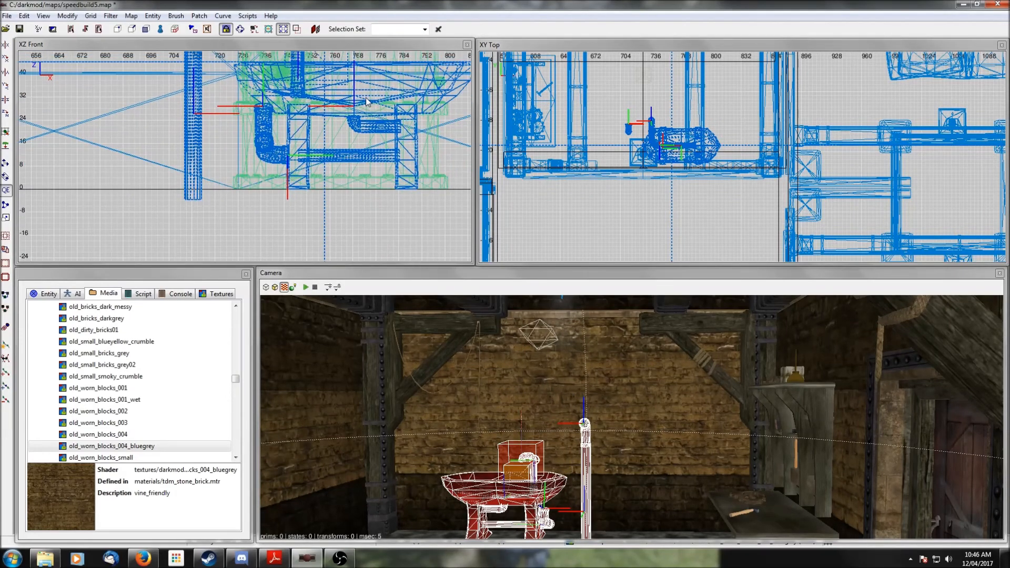
- Rotate the sink prefab 180 degrees so its pipe faces the other way
right_click(671, 415)
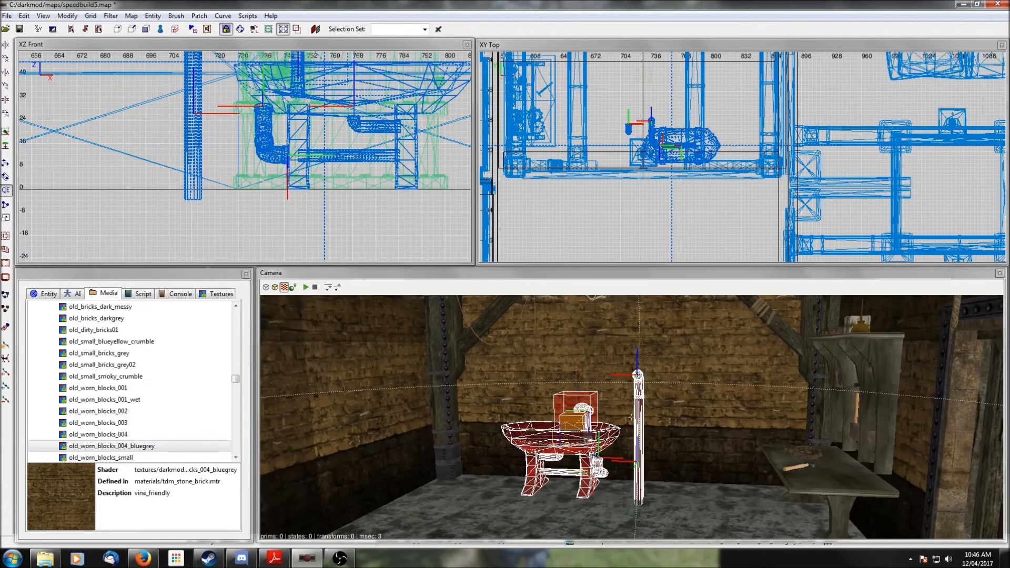
right_click(662, 405)
click(5, 113)
click(6, 114)
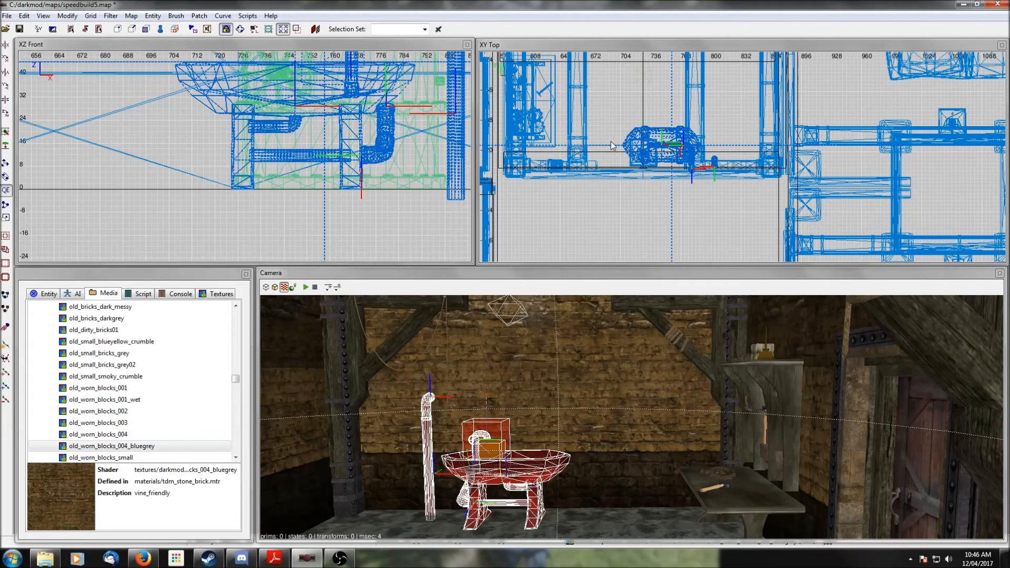
- Isolate the sink with the wall behind it, nudge the sink against the wall in the top view, and deselect it
scroll(663, 172, up, 6)
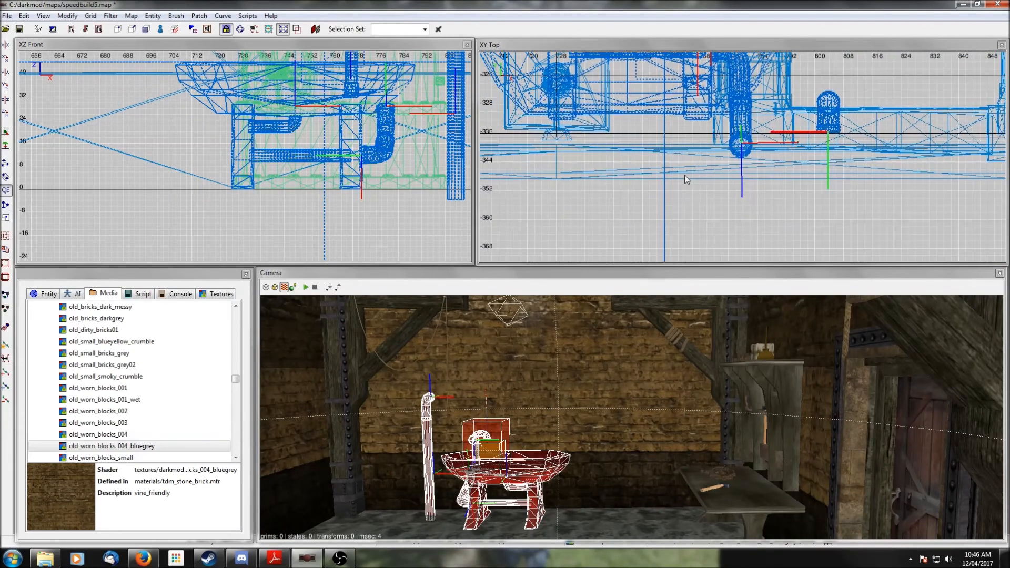
drag(736, 92, 734, 104)
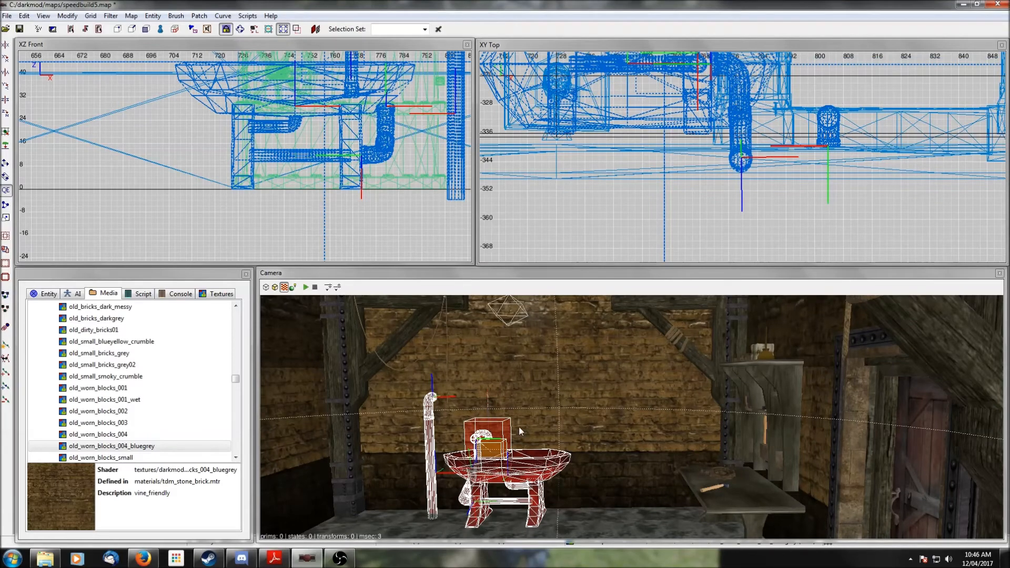
shift+click(498, 385)
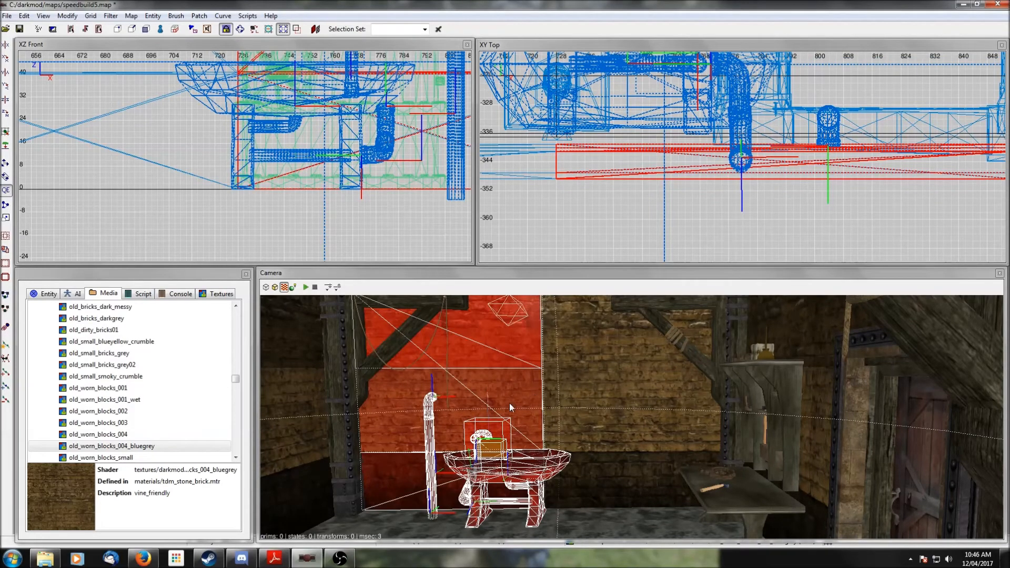
key(ctrl+h)
shift+click(497, 403)
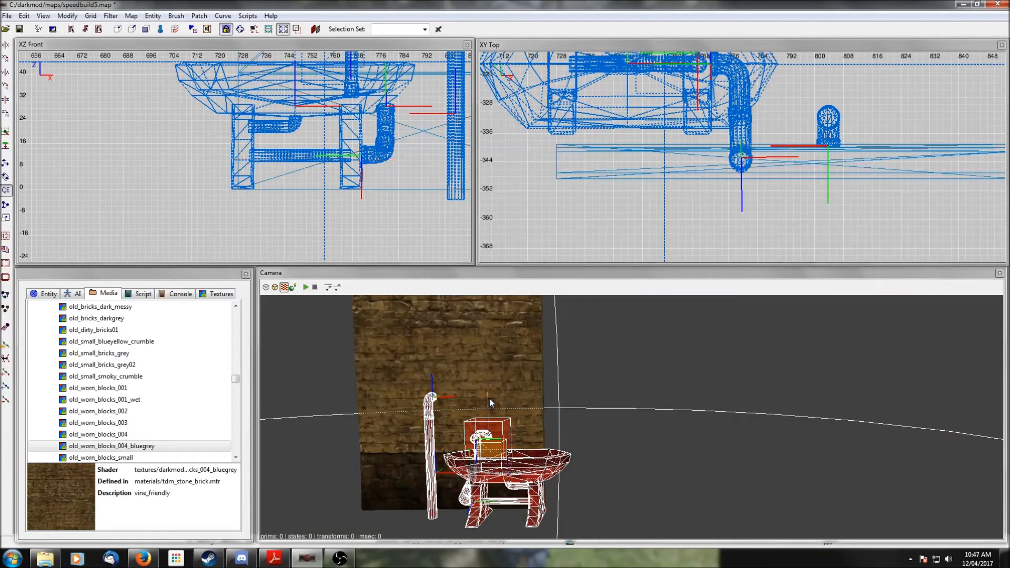
right_click(605, 335)
scroll(605, 336, up, 3)
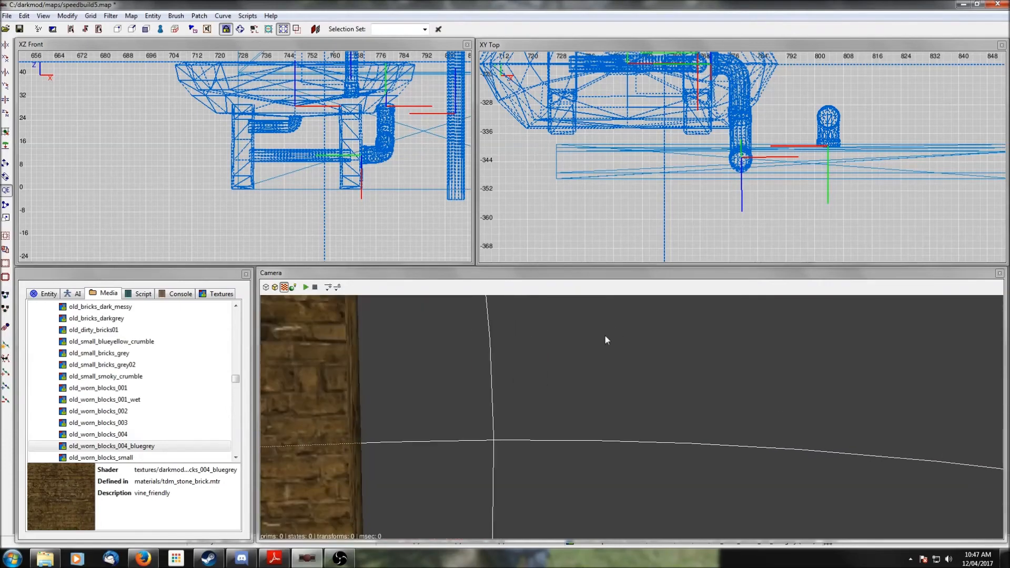
drag(742, 108, 742, 116)
right_click(684, 302)
right_click(683, 301)
key(Escape)
- Unhide everything and inspect the placed sink from the camera
right_click(687, 332)
scroll(687, 330, down, 5)
right_click(687, 330)
right_click(687, 330)
key(shift+h)
scroll(703, 344, up, 3)
right_click(703, 343)
right_click(703, 343)
right_click(703, 343)
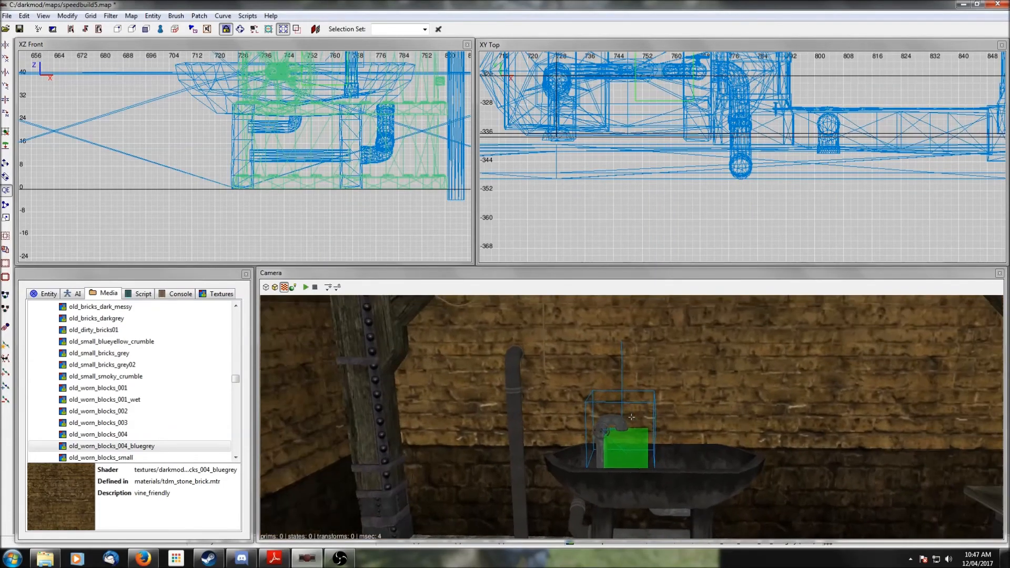
right_click(704, 343)
scroll(704, 343, down, 3)
right_click(704, 343)
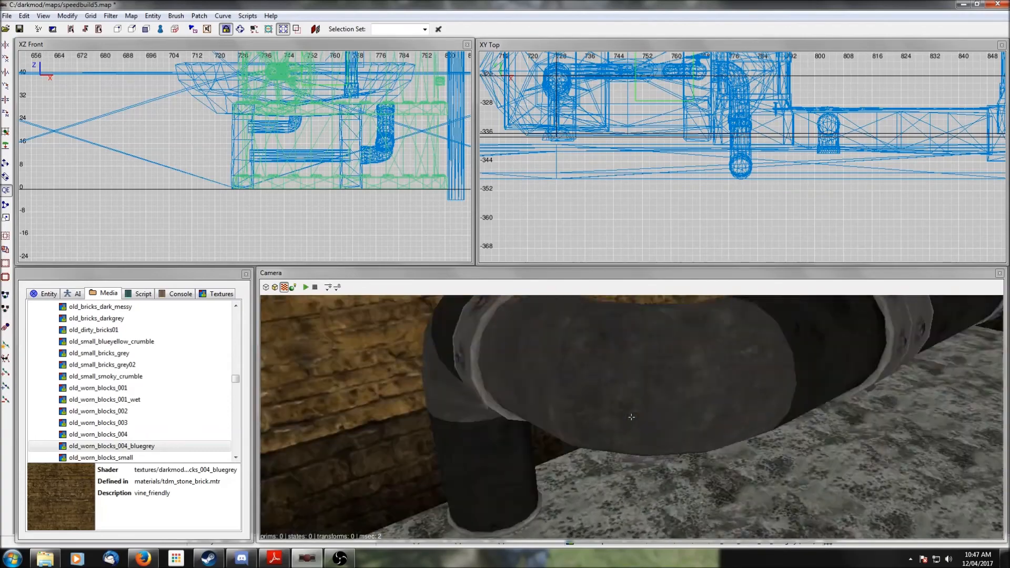
- Swap the selected wall module's model for ext_stone03_wall01_grate.lwo from the stone_industrial01 models
right_click(703, 343)
scroll(703, 343, down, 2)
right_click(703, 343)
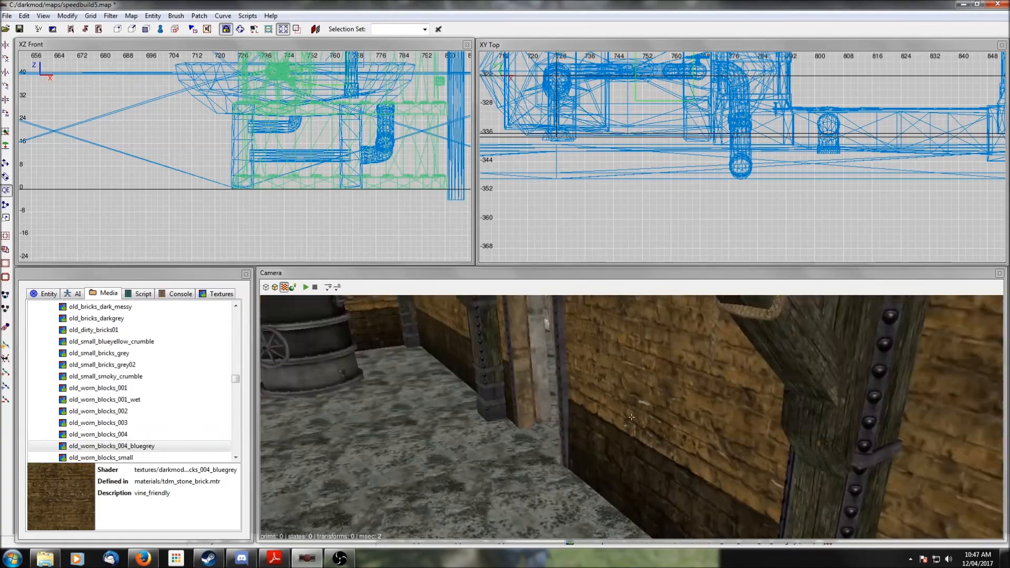
right_click(703, 343)
right_click(703, 343)
right_click(703, 343)
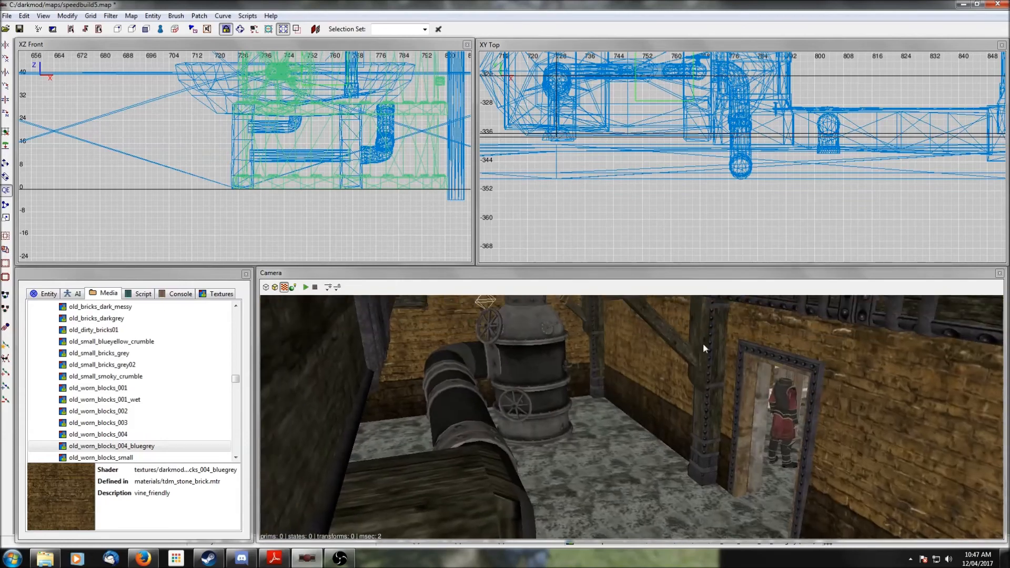
right_click(686, 365)
right_click(685, 365)
right_click(685, 366)
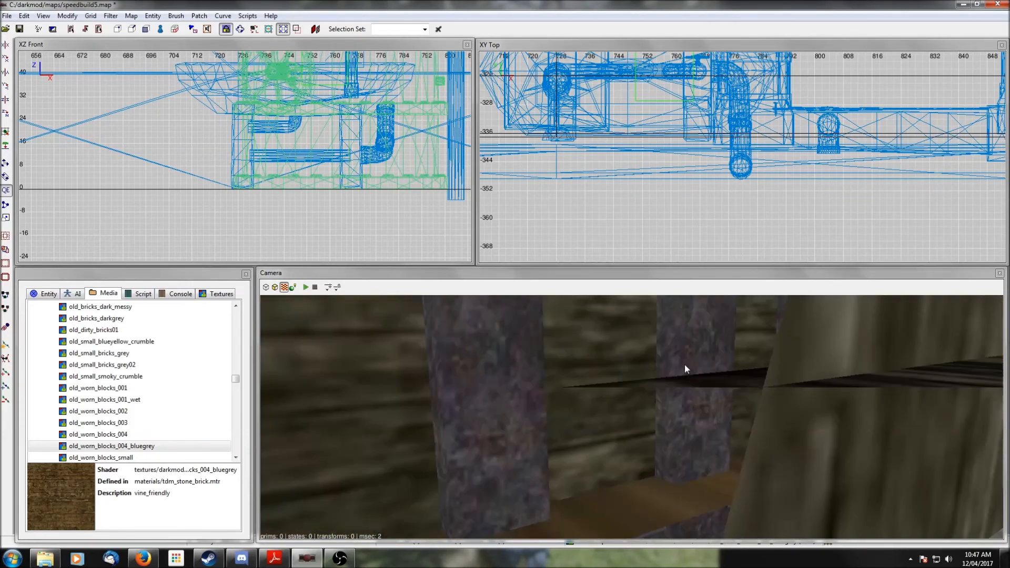
right_click(685, 366)
right_click(684, 364)
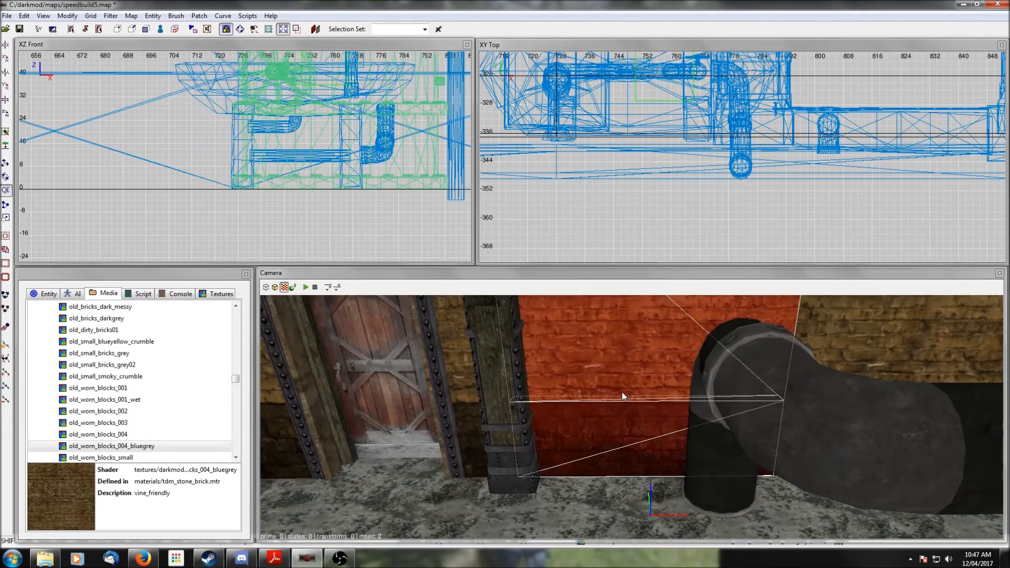
click(44, 293)
click(59, 354)
click(82, 483)
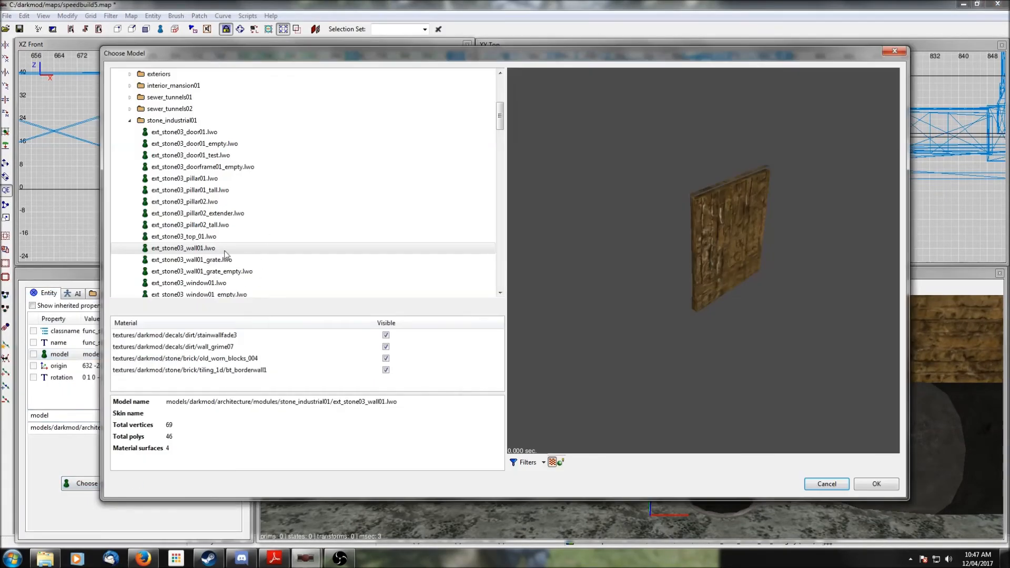
click(204, 261)
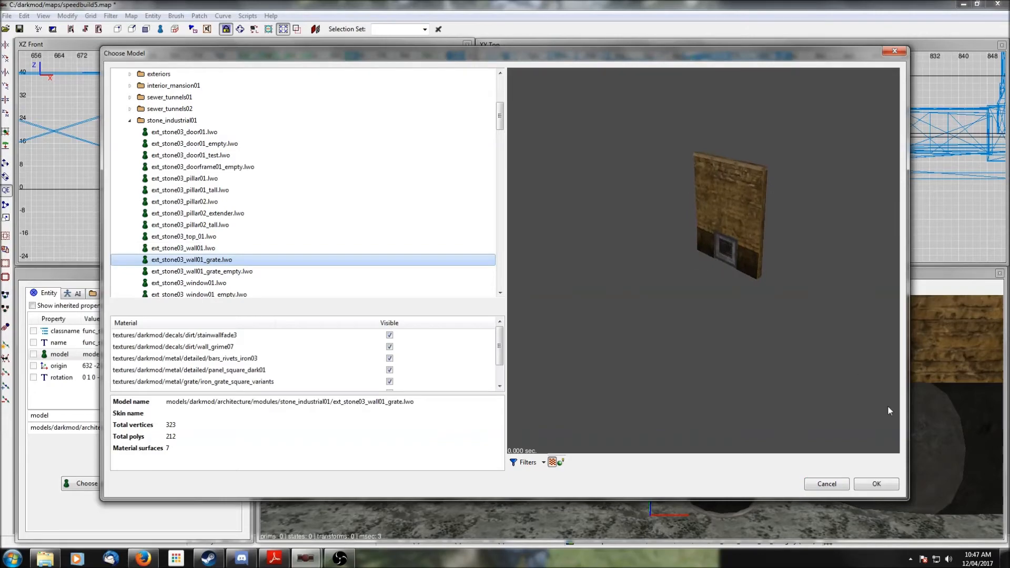
click(877, 481)
key(Escape)
- Insert the random_junk02.pfb prefab from the junk folder into the room
right_click(742, 392)
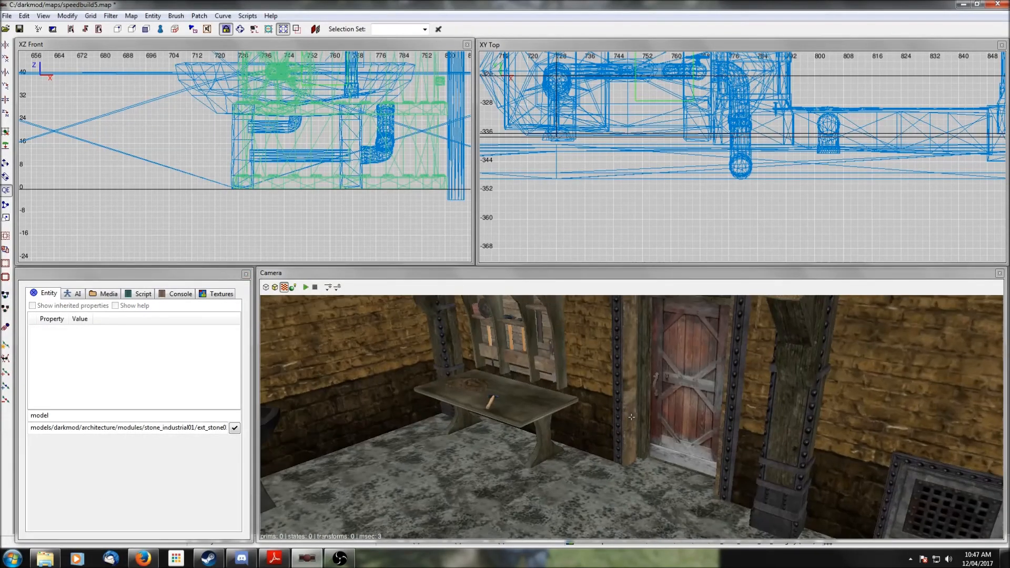
right_click(743, 393)
right_click(742, 393)
scroll(742, 393, up, 2)
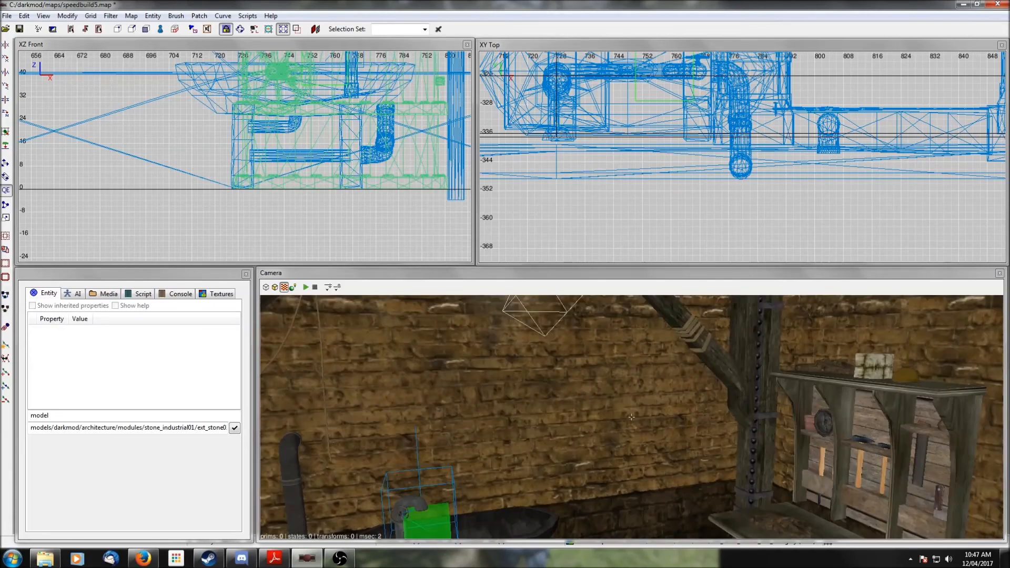
right_click(742, 392)
right_click(743, 393)
scroll(742, 392, down, 2)
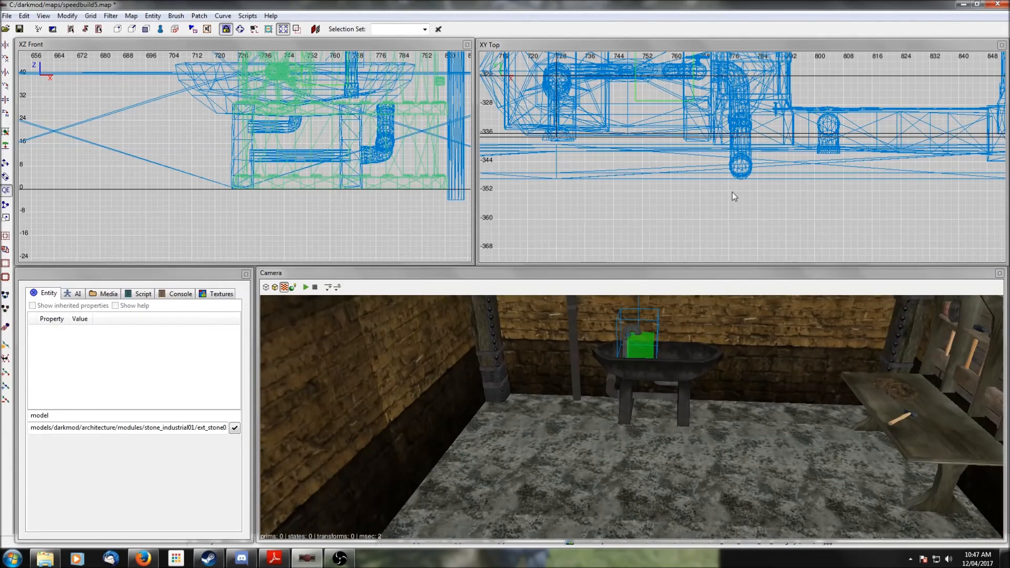
scroll(733, 192, down, 2)
right_click(791, 118)
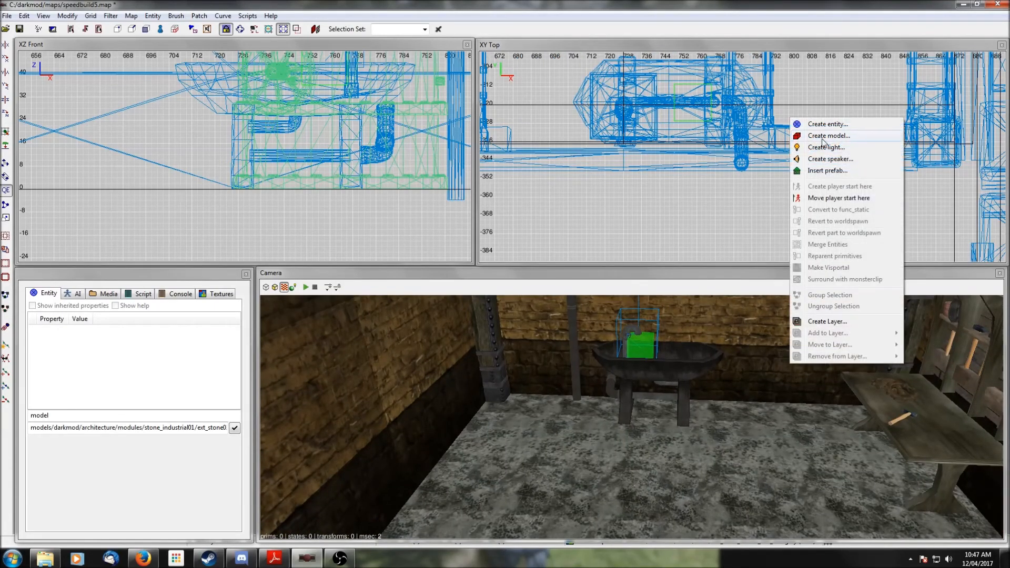
click(826, 171)
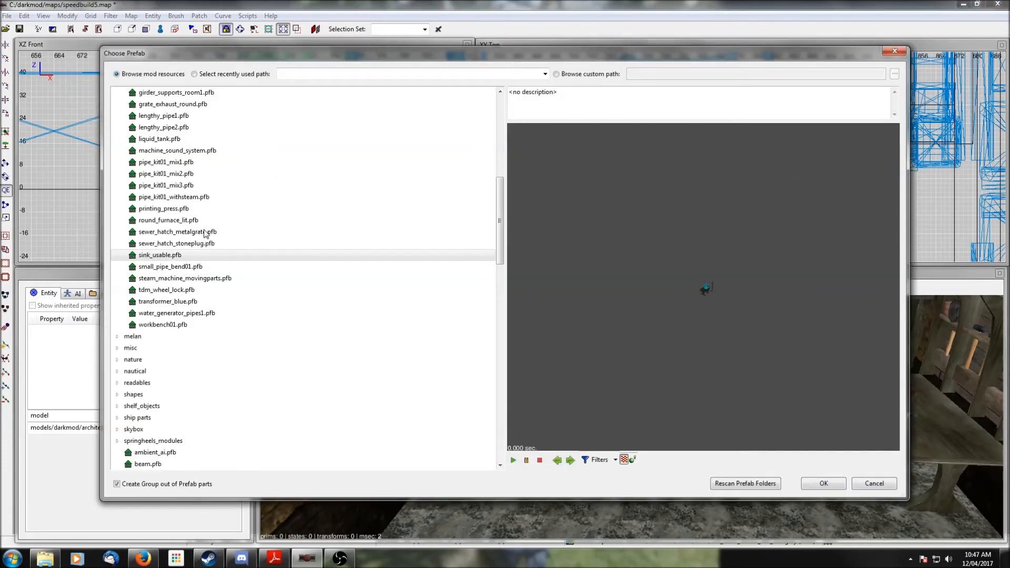
scroll(205, 235, up, 7)
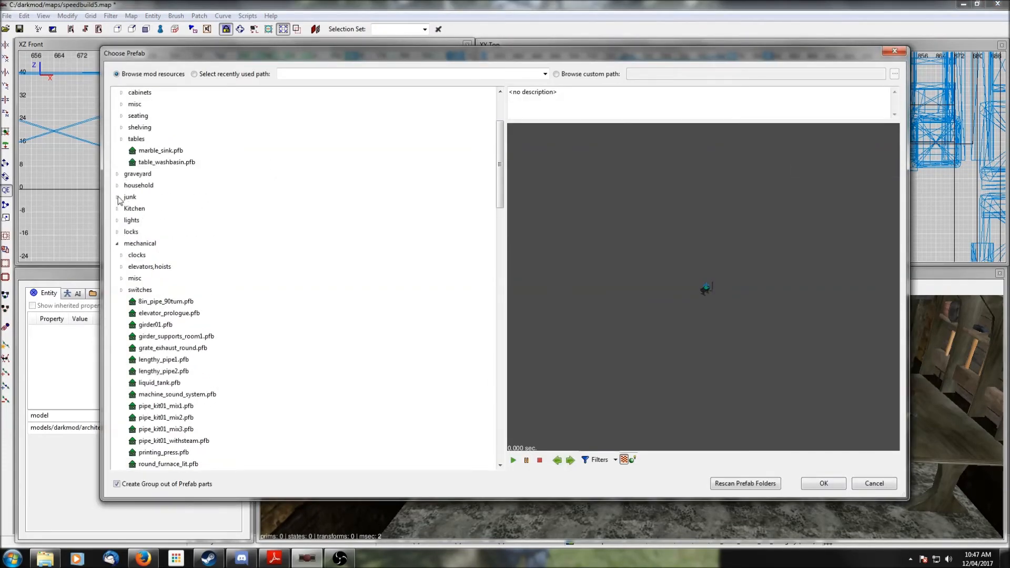
click(118, 199)
scroll(170, 197, down, 2)
click(159, 162)
scroll(159, 162, up, 1)
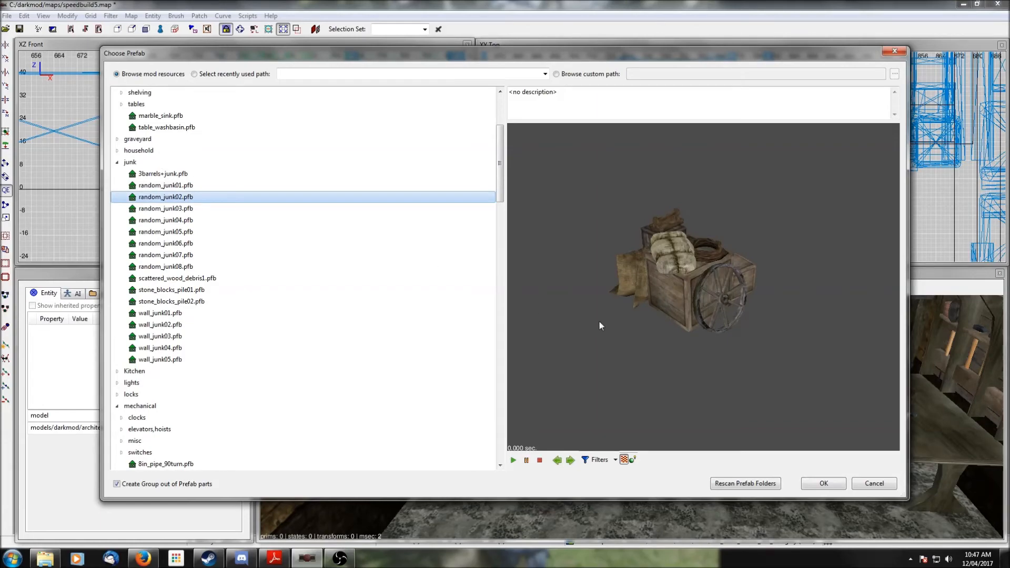
click(841, 487)
- Move the junk cart prefab into the room corner in the top view and drop it to the floor in the front view
scroll(797, 140, down, 3)
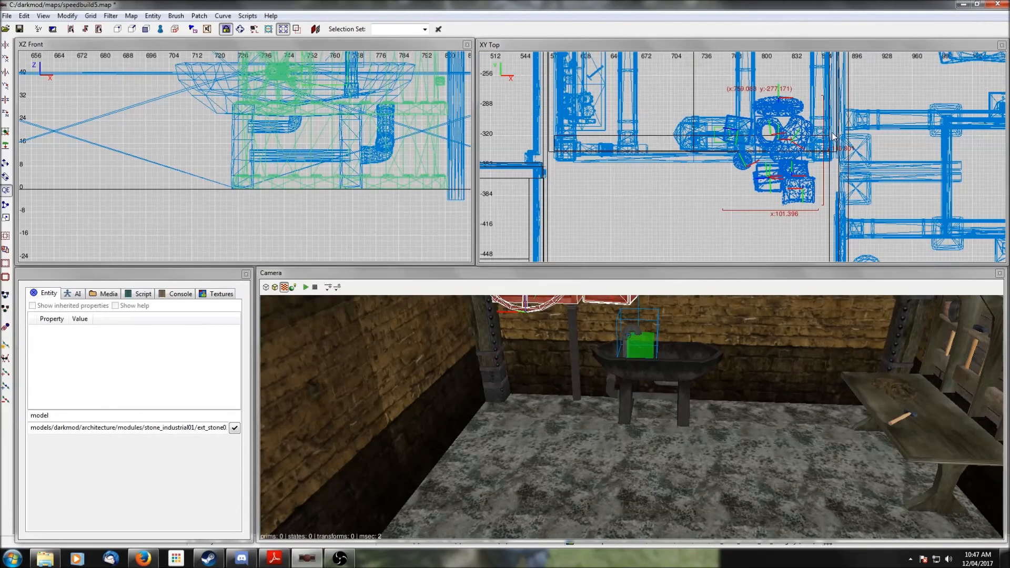
right_drag(797, 140, 793, 177)
drag(762, 185, 761, 135)
scroll(254, 147, down, 2)
drag(321, 107, 322, 157)
scroll(381, 142, up, 6)
scroll(398, 136, down, 1)
drag(372, 143, 397, 155)
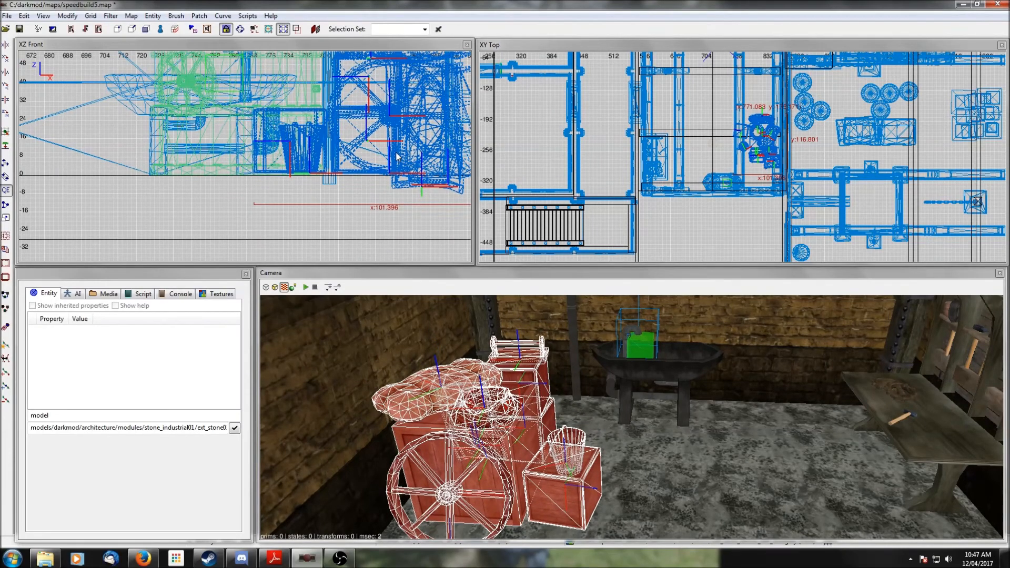
- Check the junk prefab from the camera, nudge it slightly in the top view, and deselect it
right_click(569, 349)
key(Up)
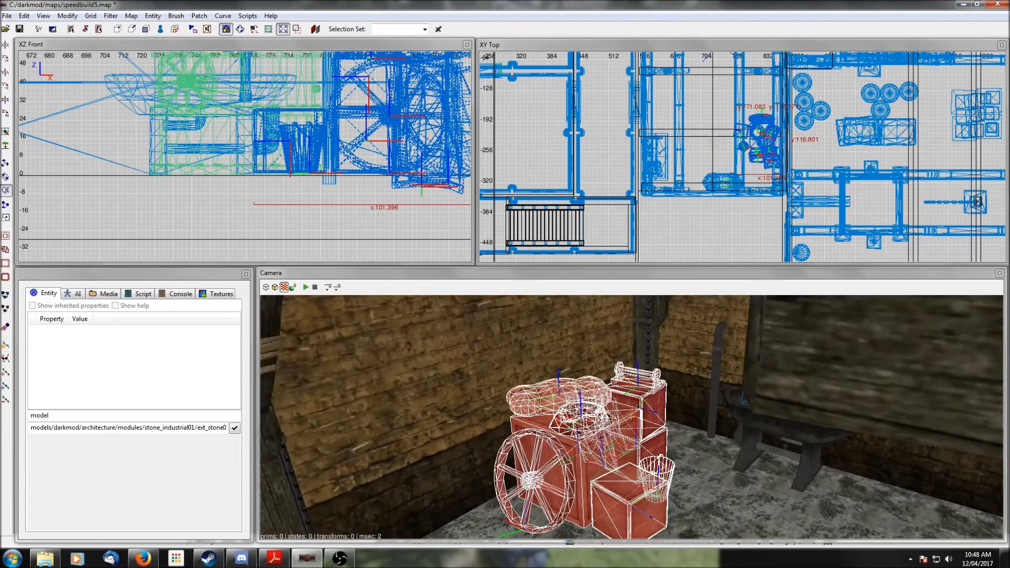
right_click(569, 350)
drag(772, 151, 772, 144)
key(Escape)
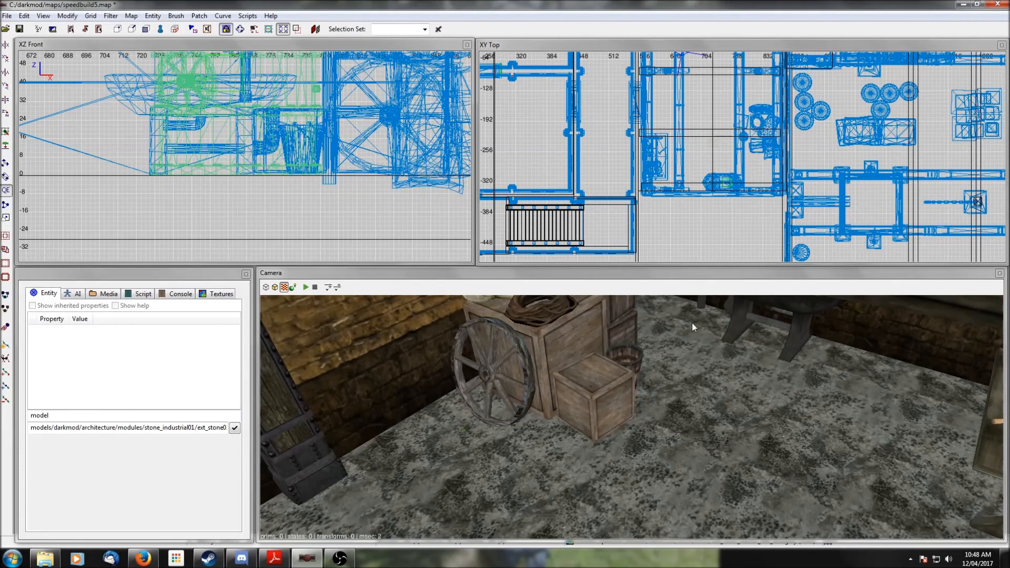
- Insert the pipe_kit01_mix1.pfb prefab from the mechanical folder into the empty eastern room
right_click(692, 322)
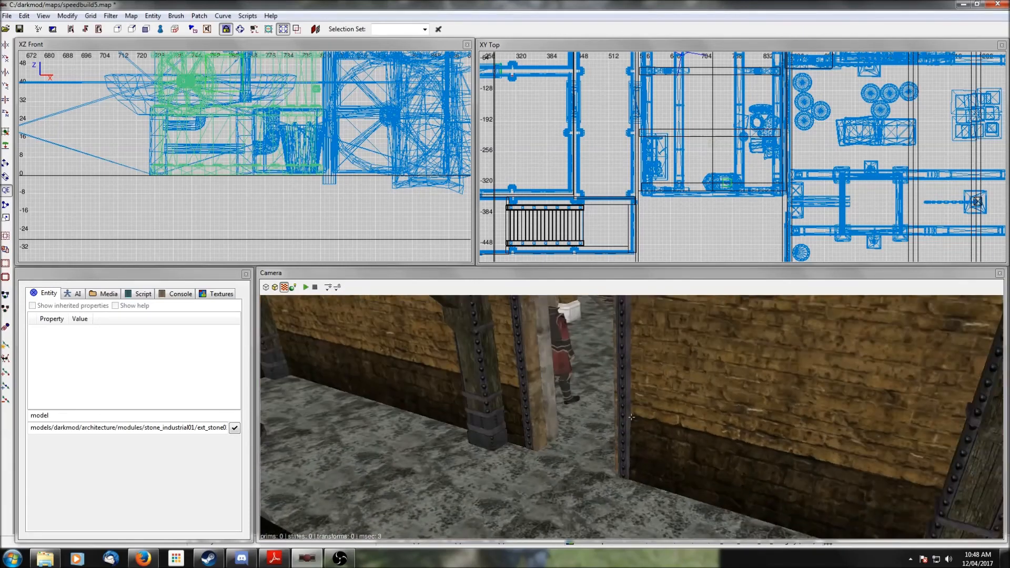
right_click(693, 321)
scroll(692, 321, up, 5)
right_click(693, 321)
right_click(692, 321)
scroll(693, 321, up, 3)
right_click(693, 321)
right_click(693, 321)
scroll(859, 86, down, 4)
right_drag(859, 86, 625, 0)
ctrl+middle_click(702, 159)
right_click(713, 187)
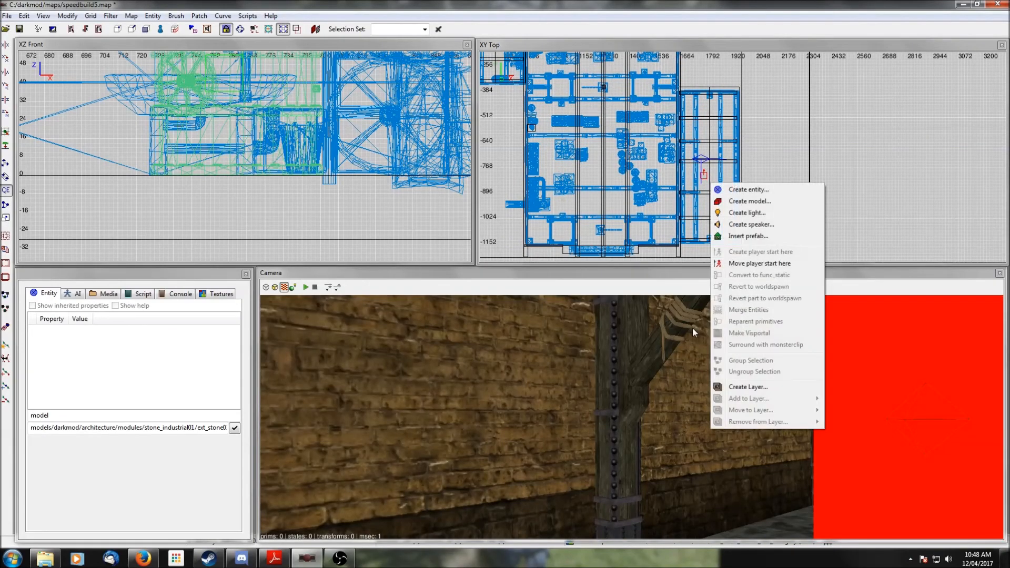
click(759, 238)
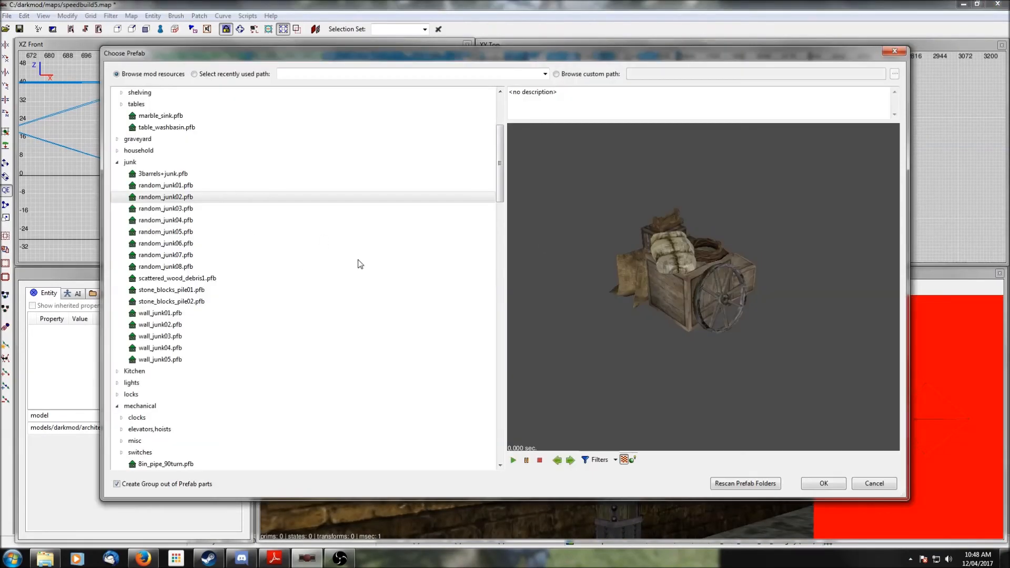
click(118, 163)
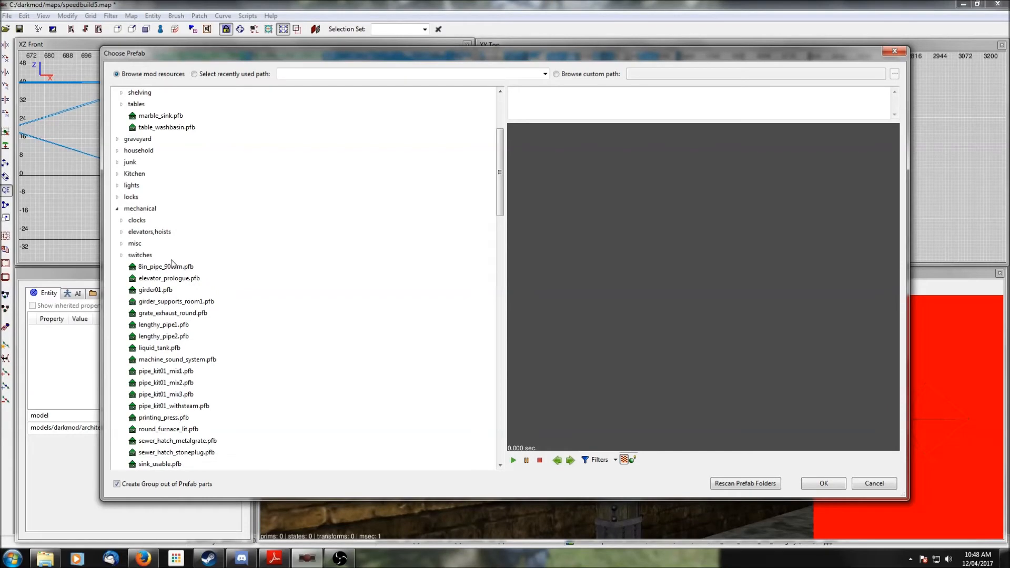
scroll(172, 263, down, 4)
click(158, 234)
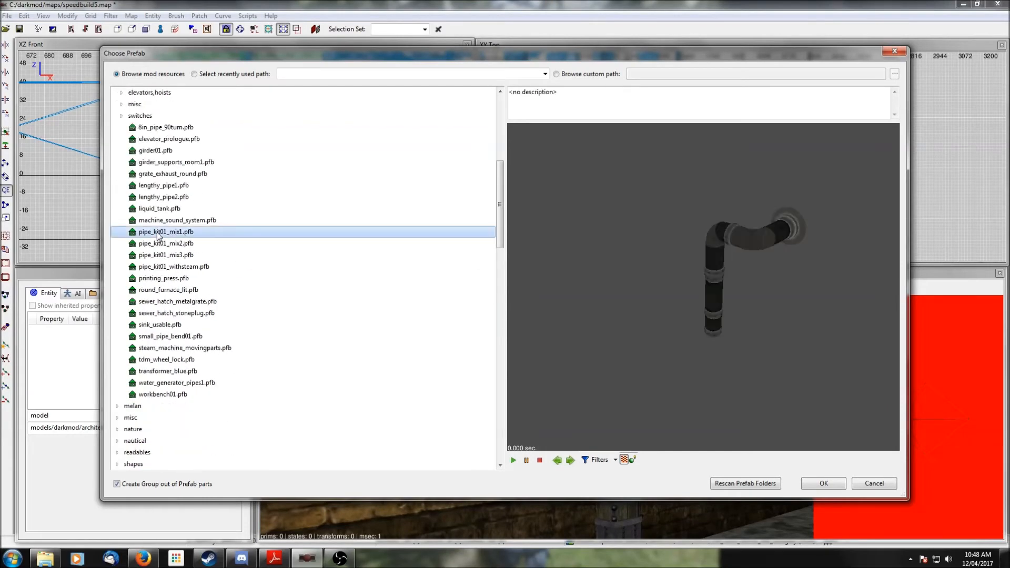
click(824, 483)
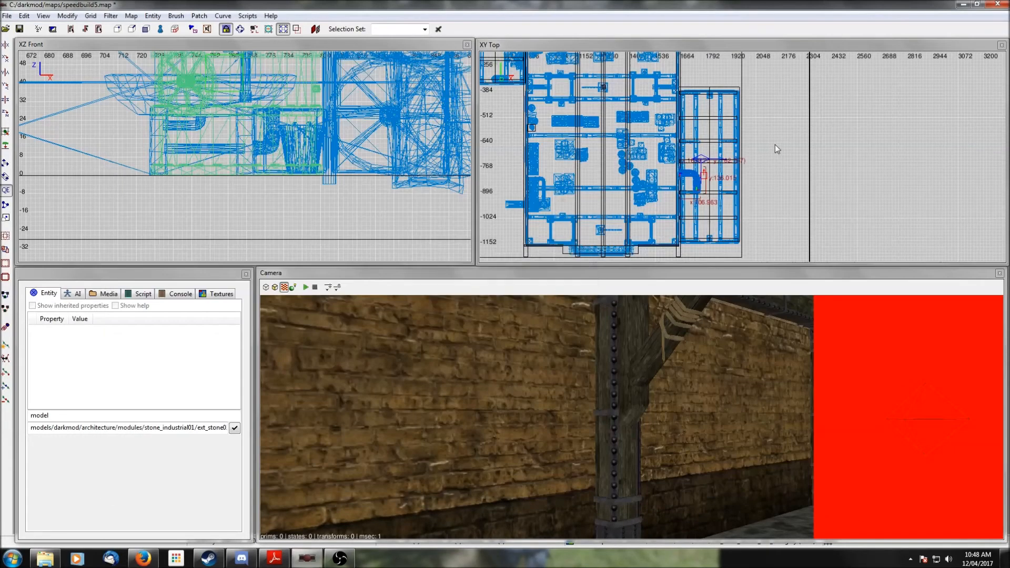
- Move the pipe prefab toward the red block in the top view and inspect it from the camera
drag(695, 173, 718, 141)
right_click(679, 342)
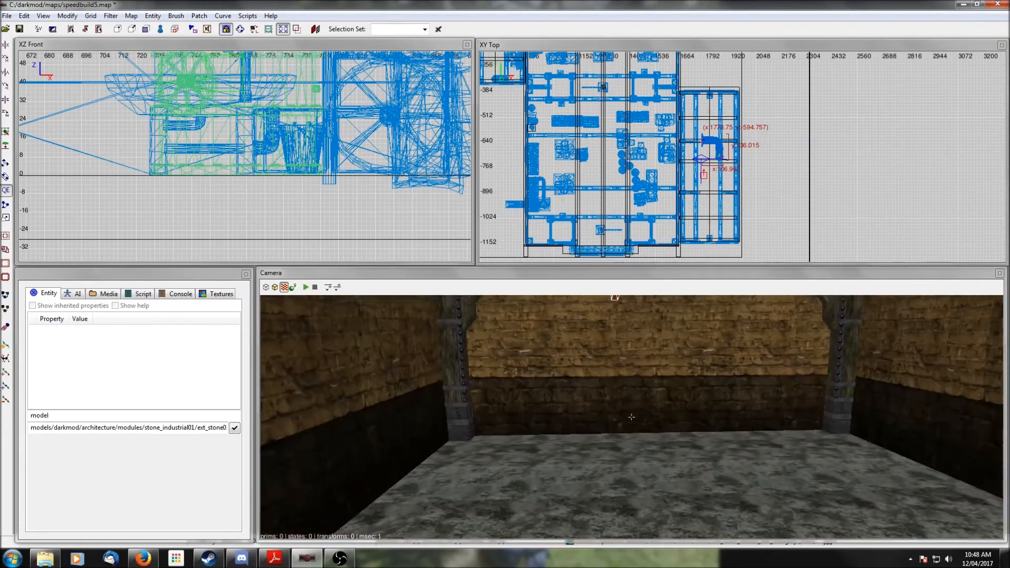
right_click(632, 417)
scroll(694, 361, down, 3)
right_click(695, 360)
right_click(695, 360)
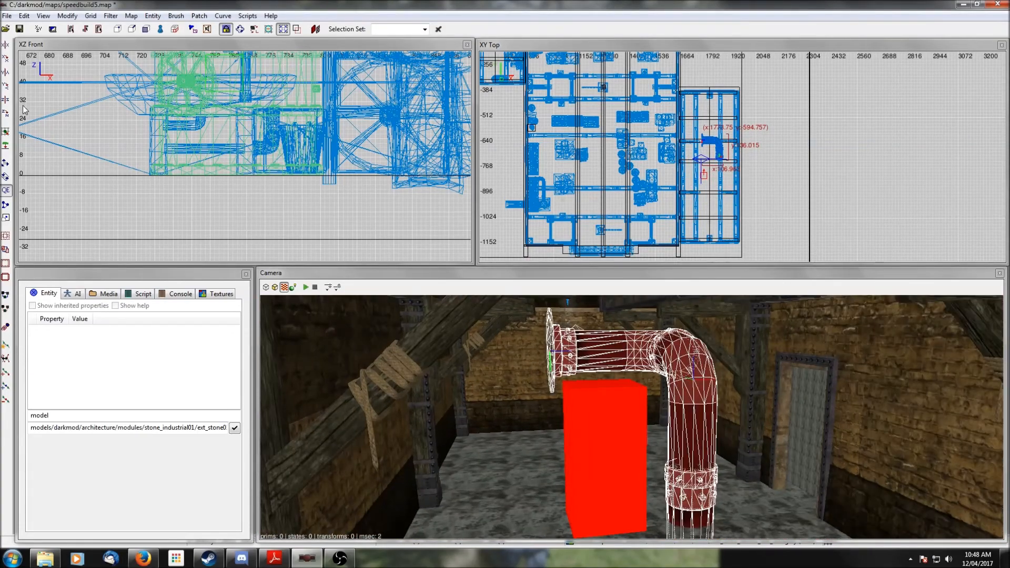
- Rotate the pipe prefab around its axes and shift it so it rises from the floor and bends over the red block
click(7, 89)
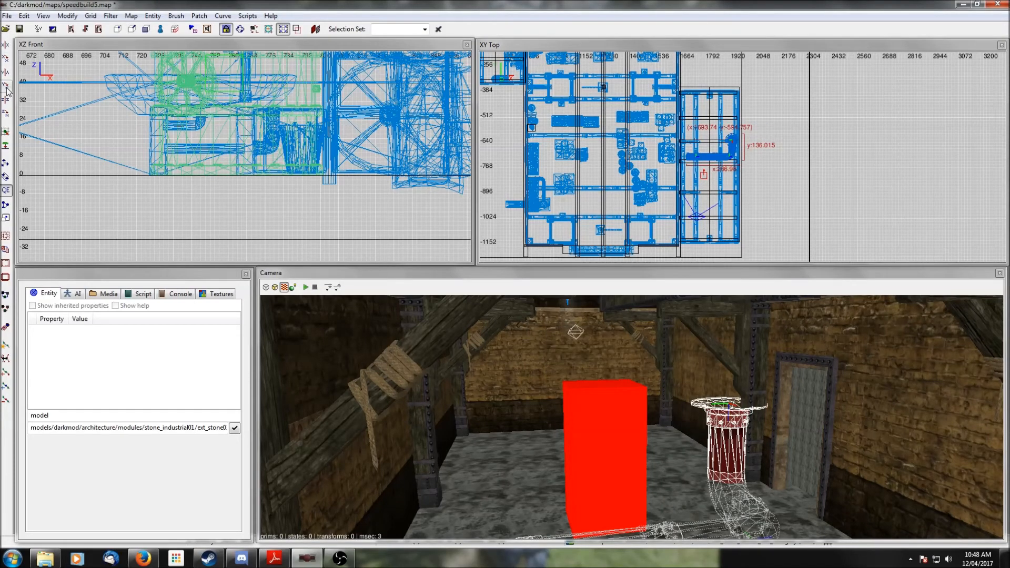
click(6, 59)
click(6, 59)
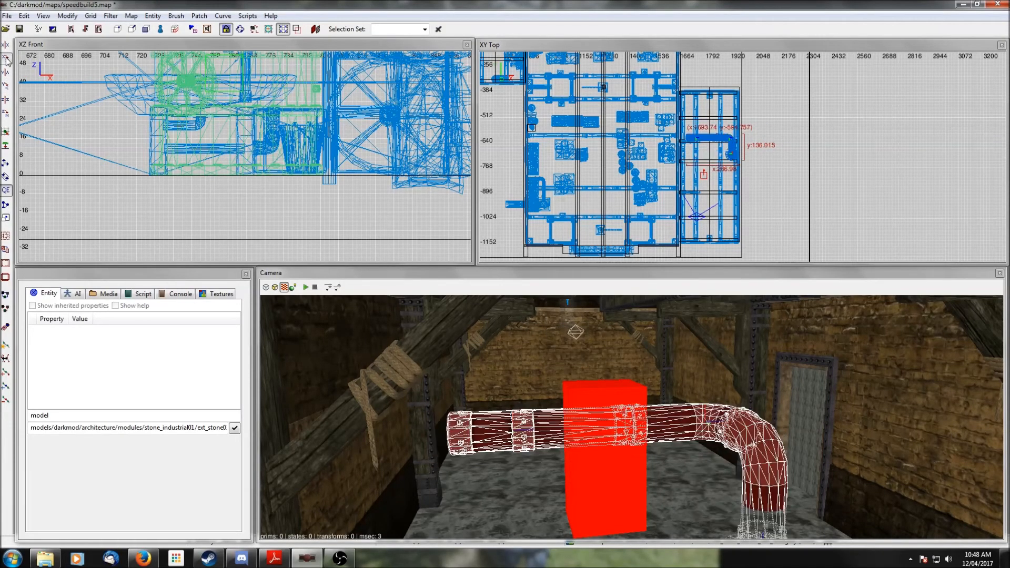
click(6, 89)
click(7, 88)
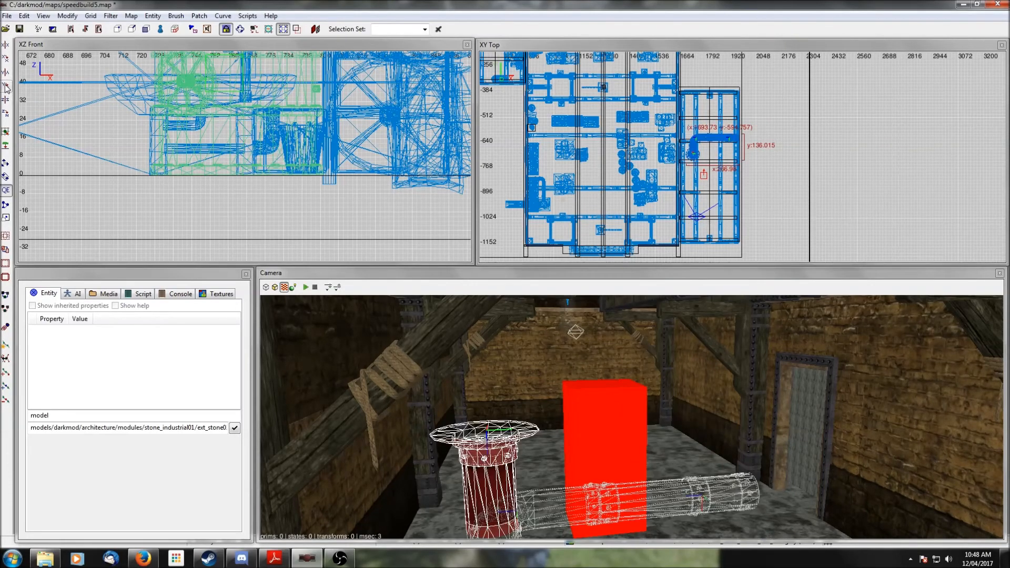
click(6, 114)
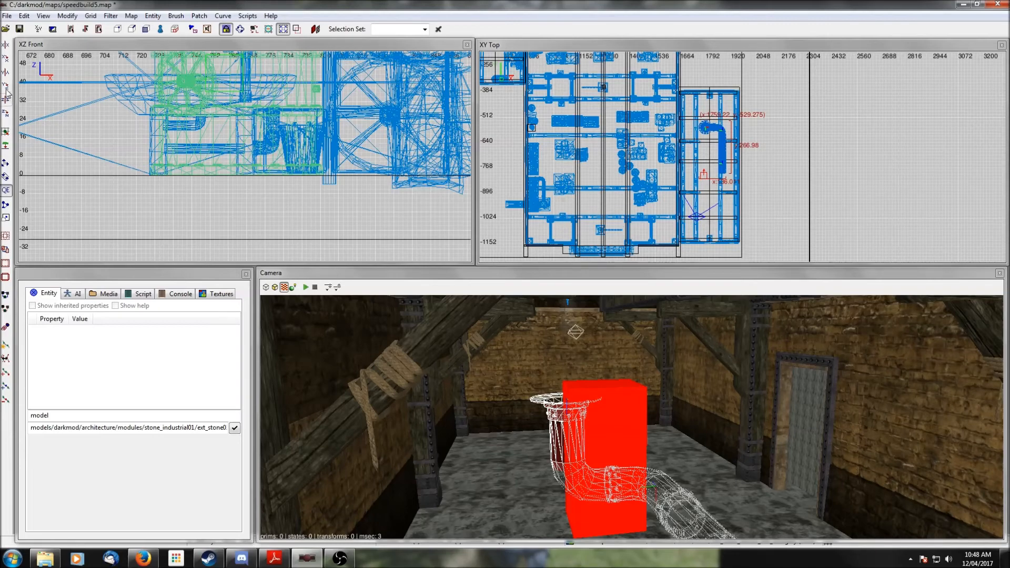
click(6, 89)
click(6, 90)
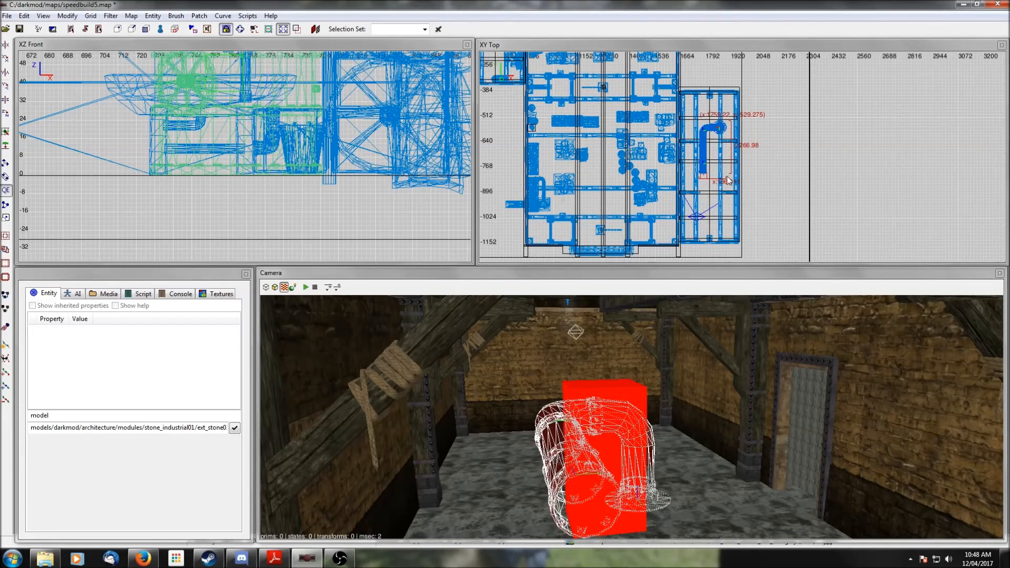
mouse_move(703, 146)
mouse_down()
mouse_move(708, 212)
mouse_move(698, 134)
mouse_up()
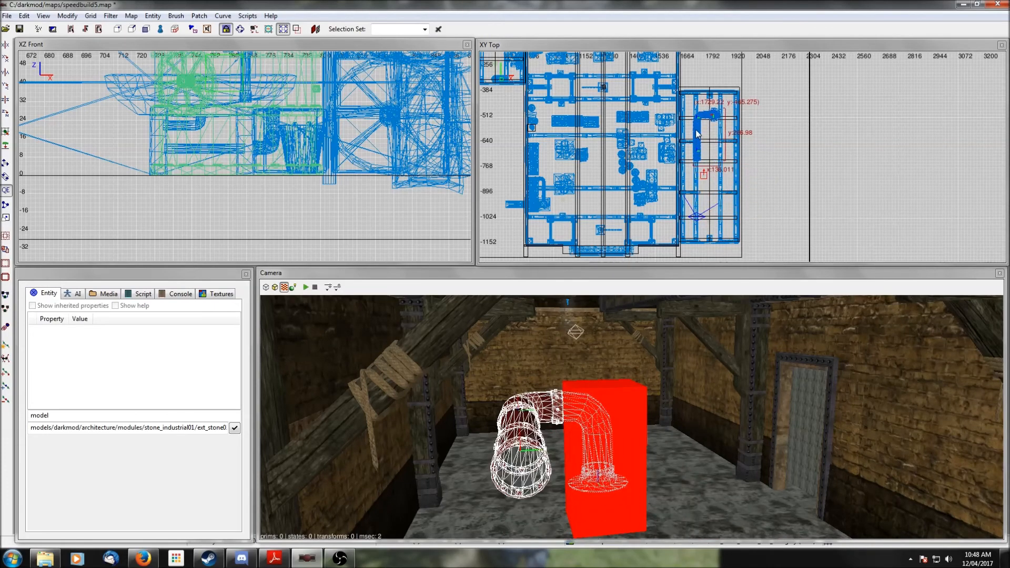
click(6, 114)
click(7, 113)
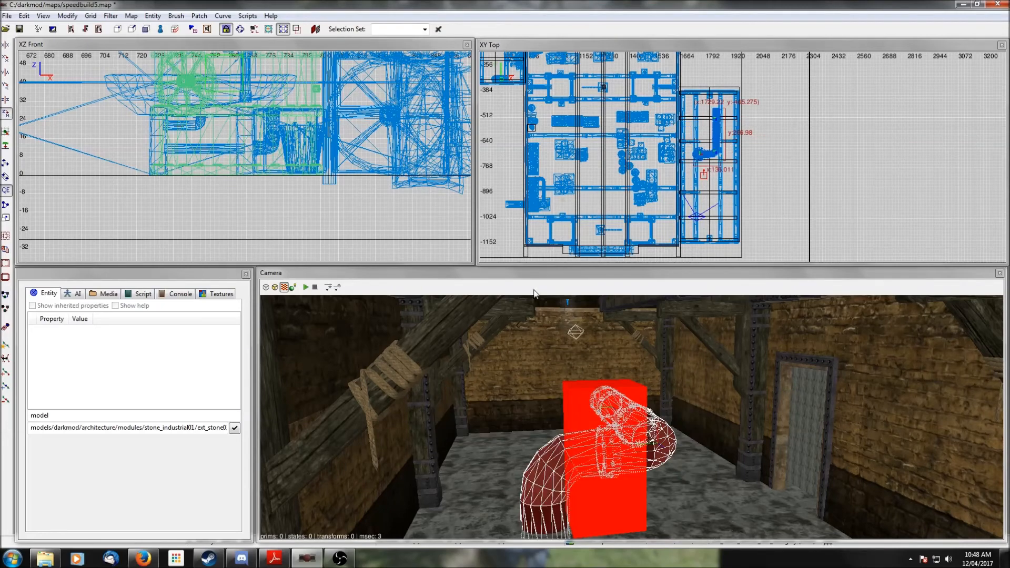
drag(716, 136, 709, 121)
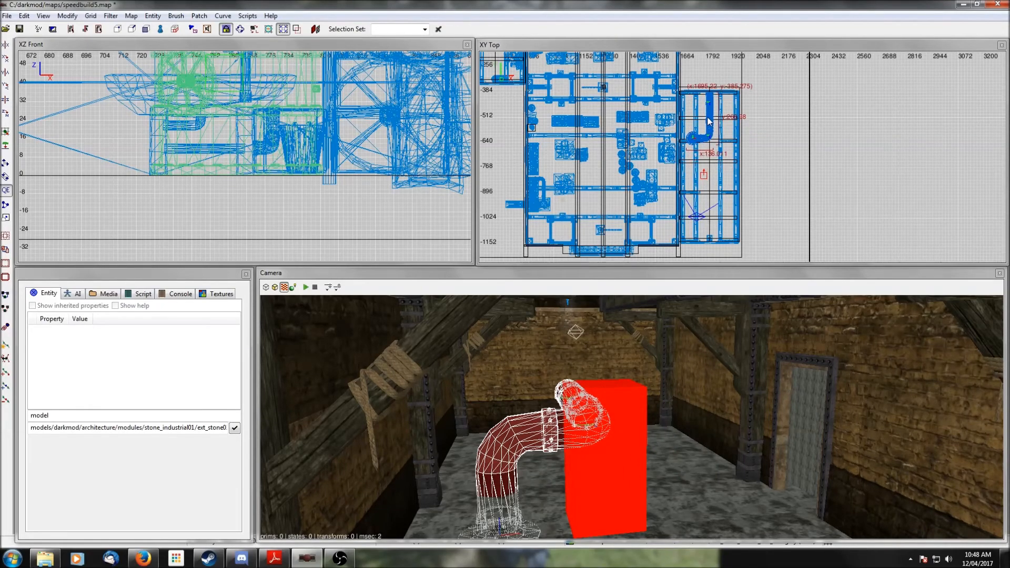
scroll(318, 169, down, 6)
right_drag(318, 169, 208, 166)
scroll(318, 170, down, 4)
scroll(318, 169, up, 4)
scroll(317, 169, up, 4)
drag(262, 175, 211, 116)
scroll(729, 224, up, 2)
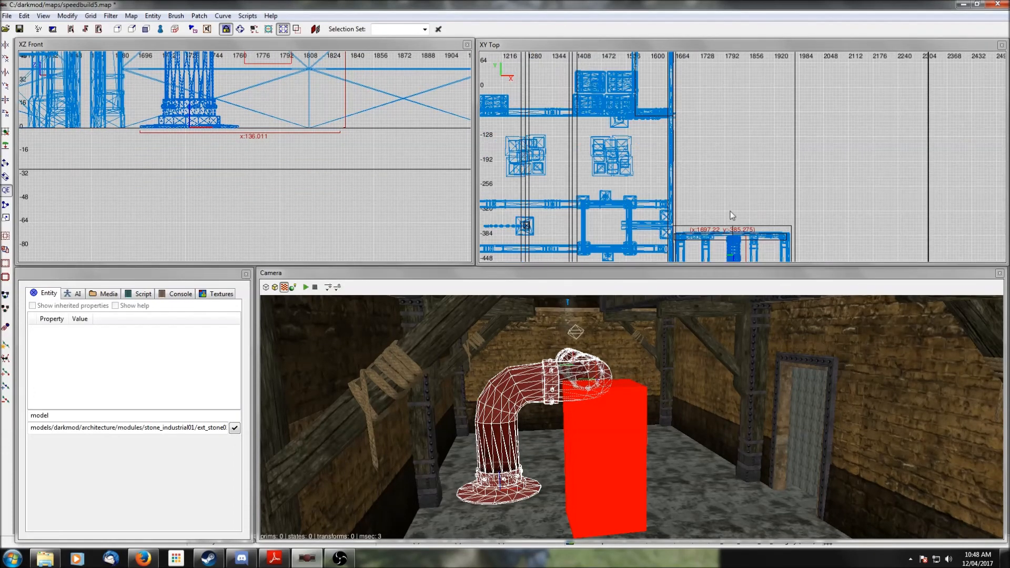
drag(723, 176, 732, 169)
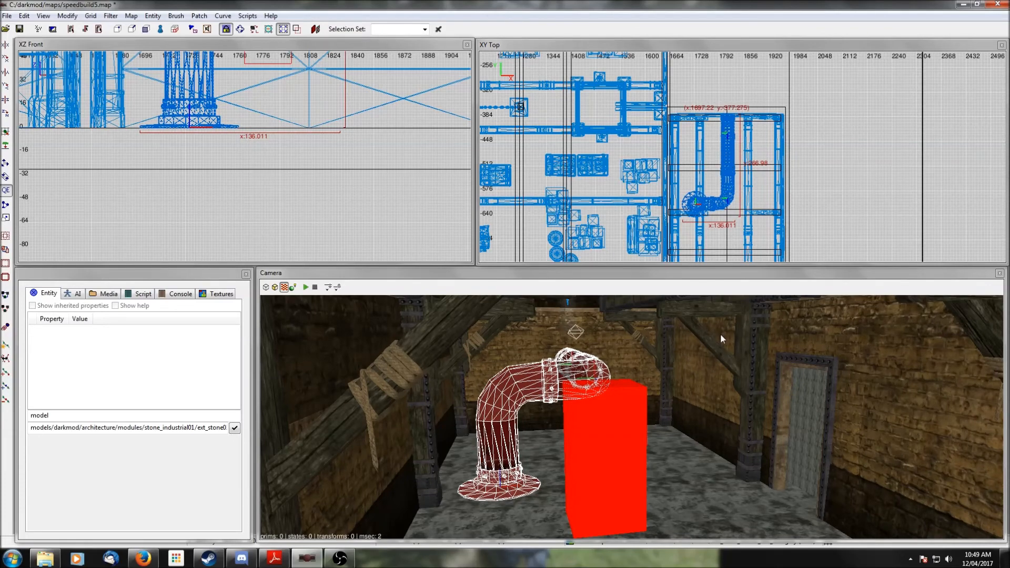
- Deselect the pipe and insert the steam_machine_movingparts.pfb prefab from the mechanical folder into the eastern room
key(Escape)
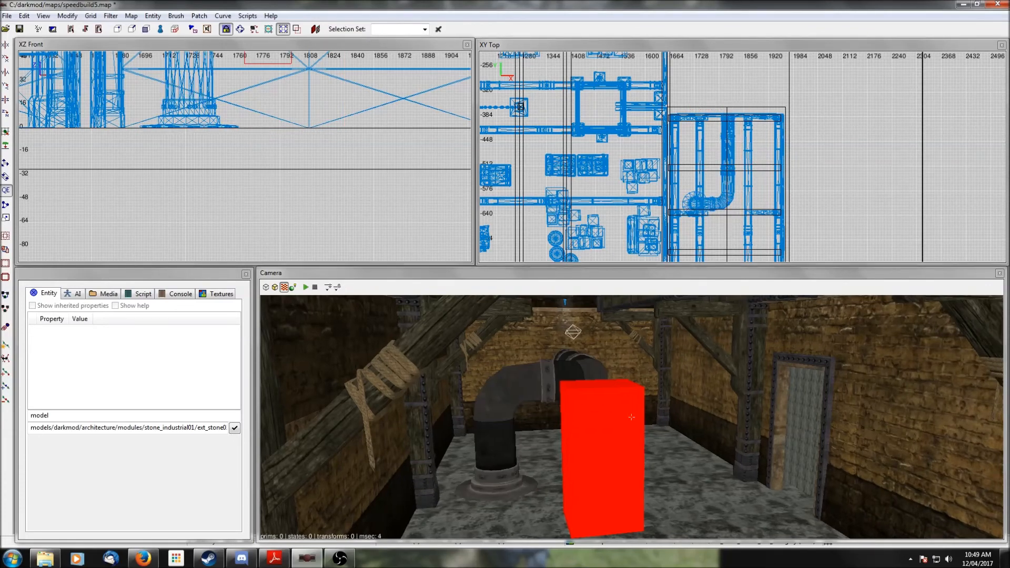
right_drag(629, 416, 685, 392)
scroll(707, 224, down, 2)
right_drag(769, 248, 765, 210)
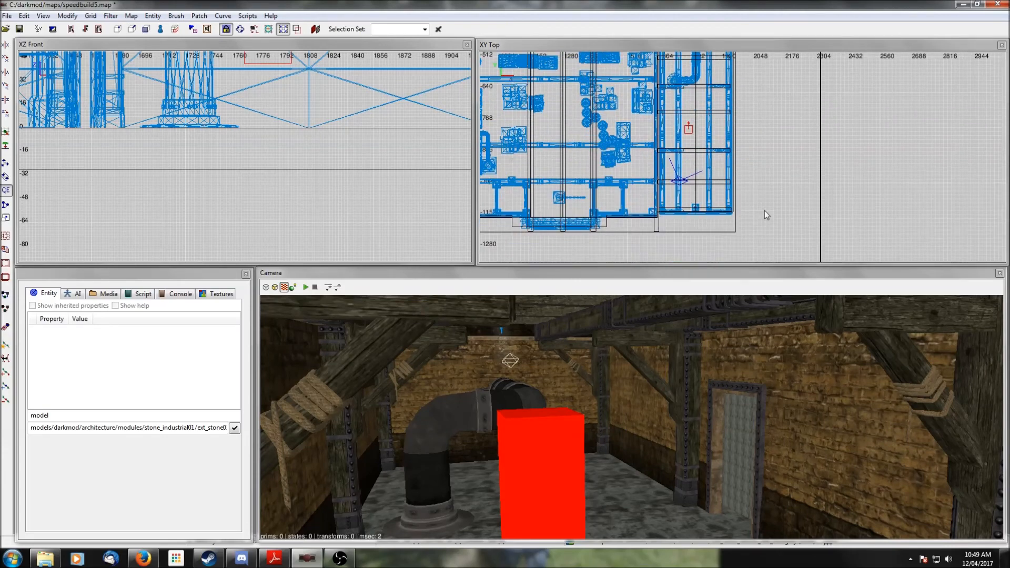
right_click(690, 158)
click(727, 212)
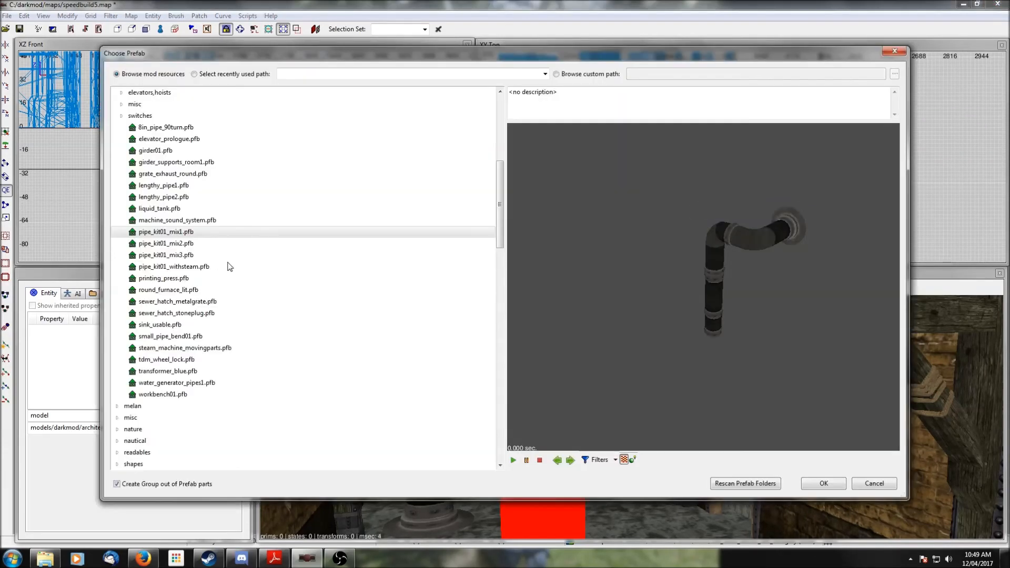
click(162, 350)
click(827, 489)
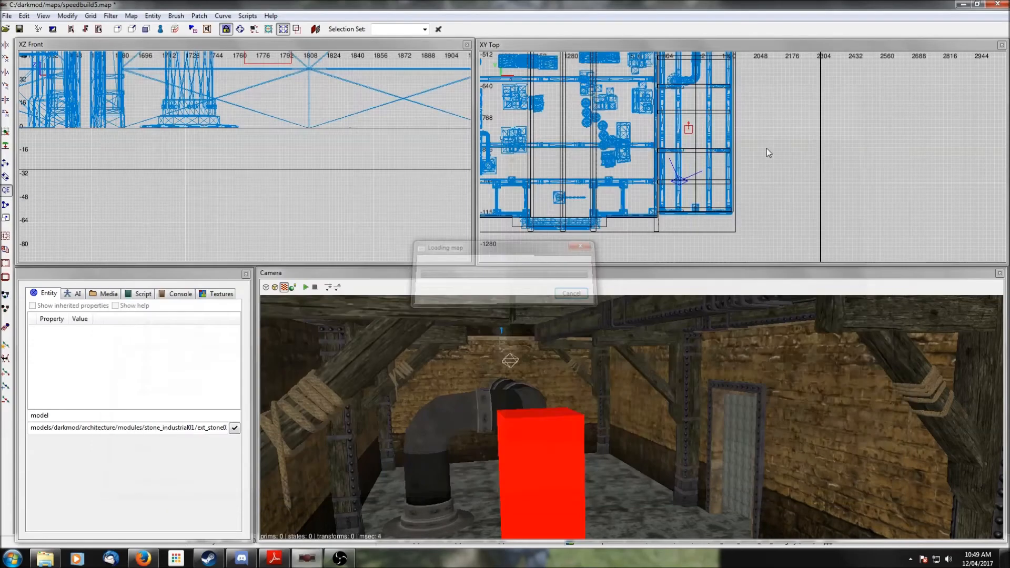
- Rotate the steam machine prefab so it runs along the room and move it into position
click(2, 118)
click(3, 118)
right_drag(672, 199, 658, 250)
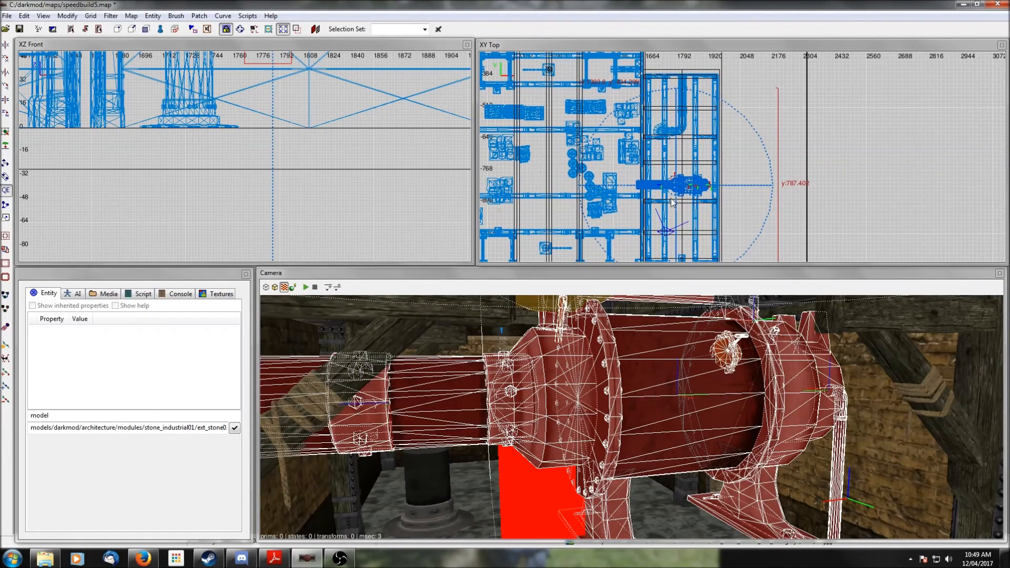
drag(685, 193, 699, 239)
click(2, 116)
right_drag(565, 170, 567, 116)
click(6, 115)
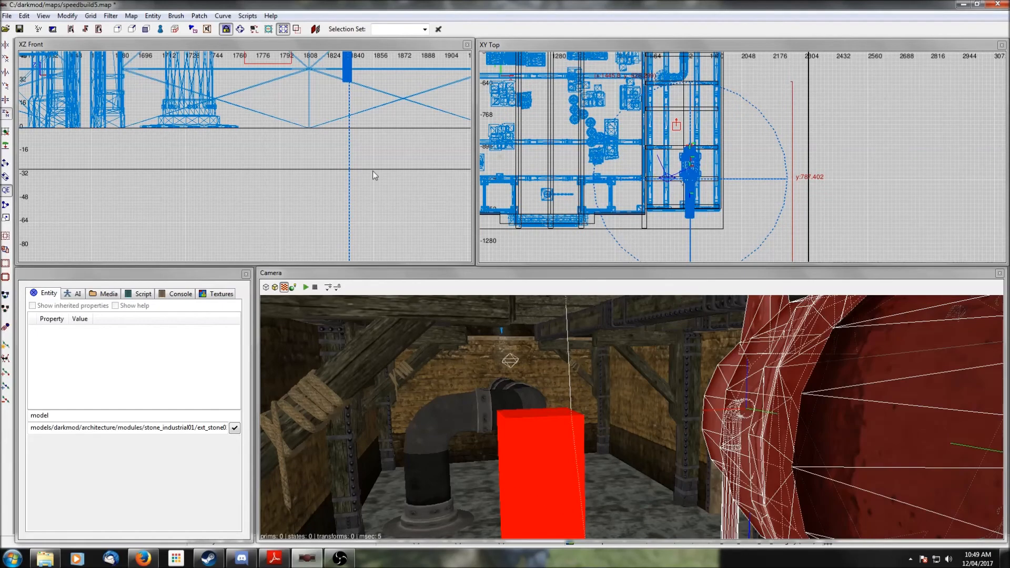
drag(673, 190, 687, 188)
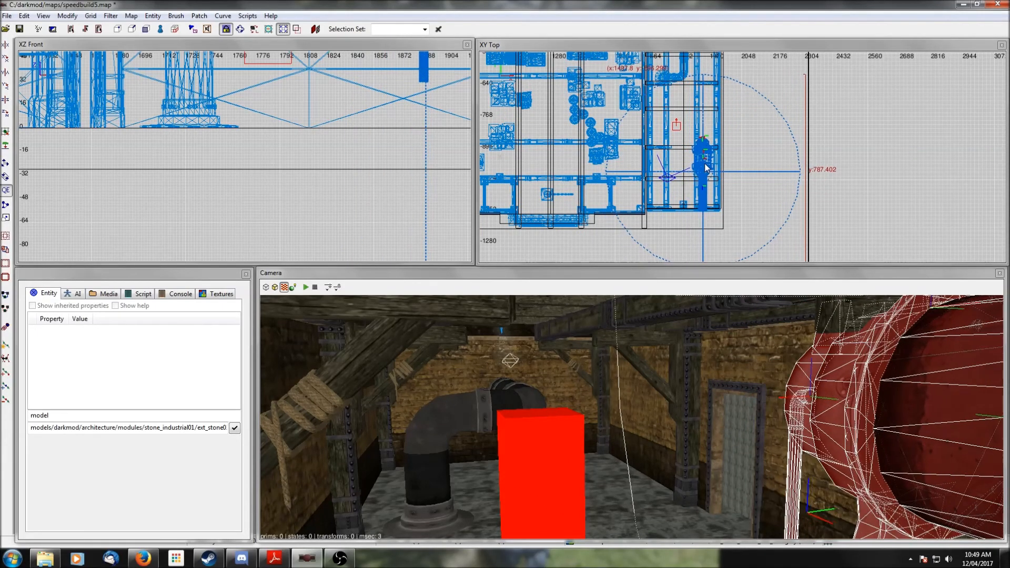
- Inspect the steam machine and the surrounding room walls from the camera
right_click(759, 385)
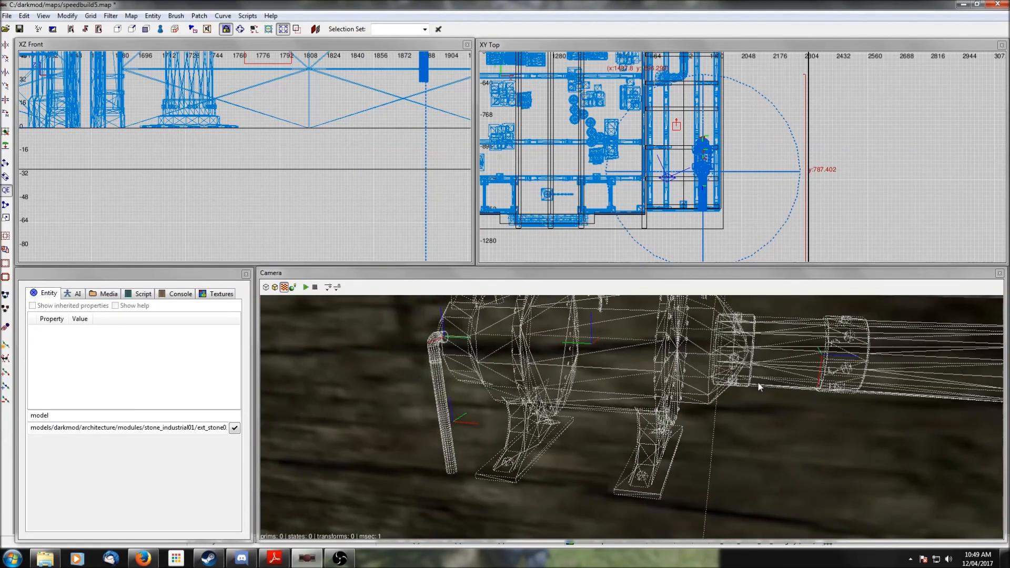
right_click(759, 383)
scroll(327, 122, down, 4)
drag(318, 87, 320, 123)
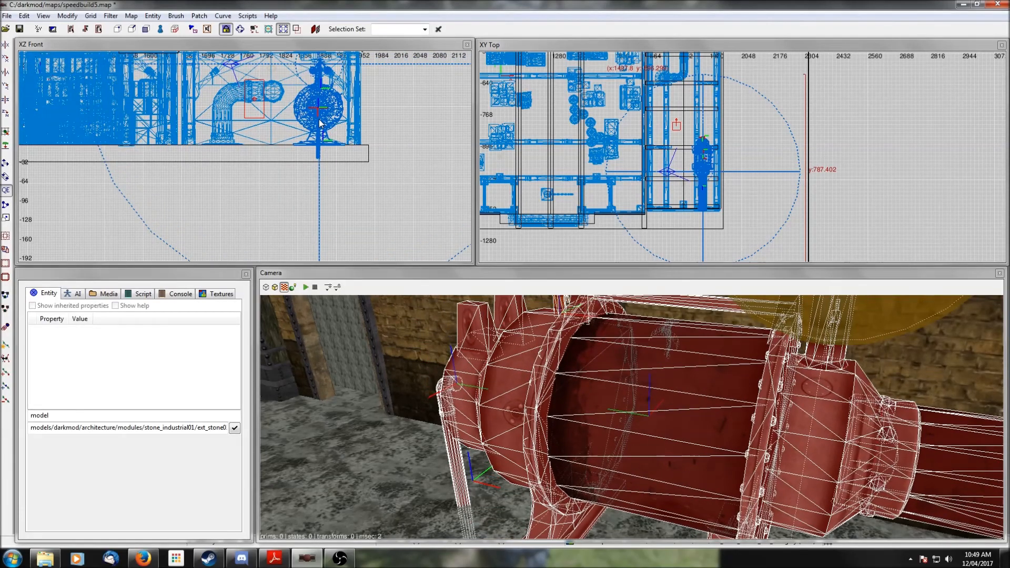
right_drag(740, 182, 767, 126)
scroll(741, 184, up, 6)
right_click(747, 320)
right_click(747, 320)
right_click(747, 323)
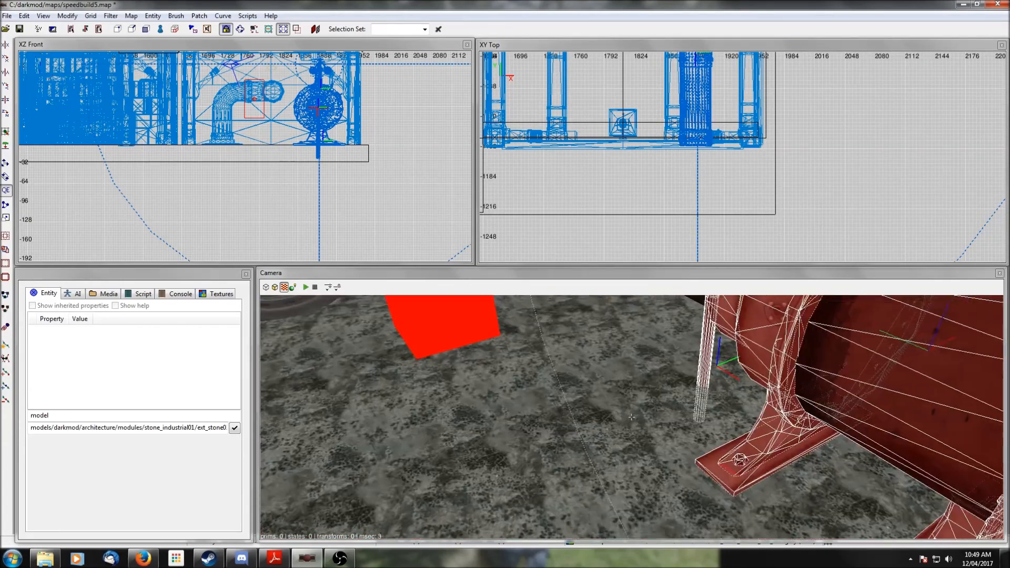
right_click(632, 417)
scroll(745, 147, up, 2)
scroll(745, 147, down, 4)
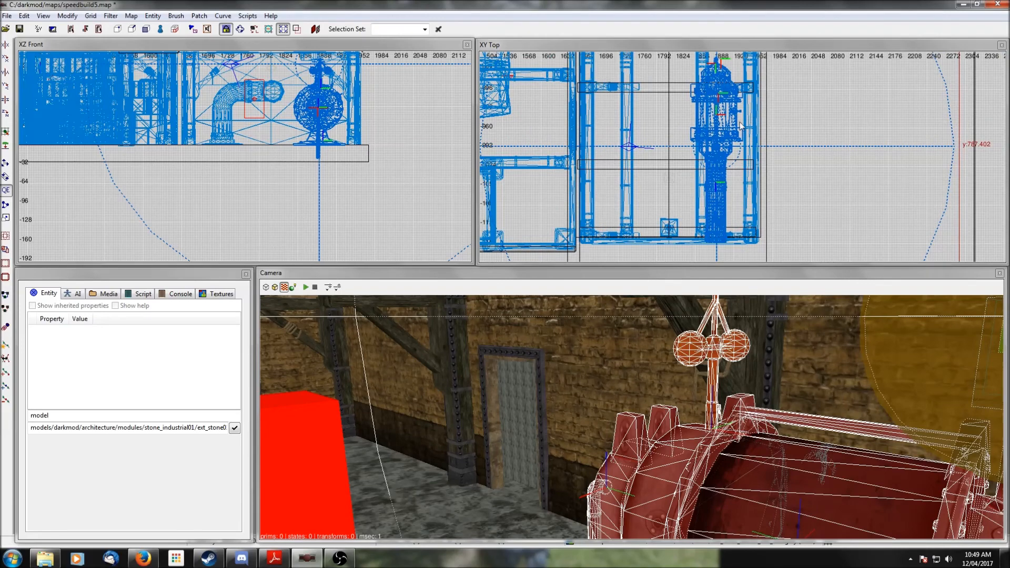
key(Left)
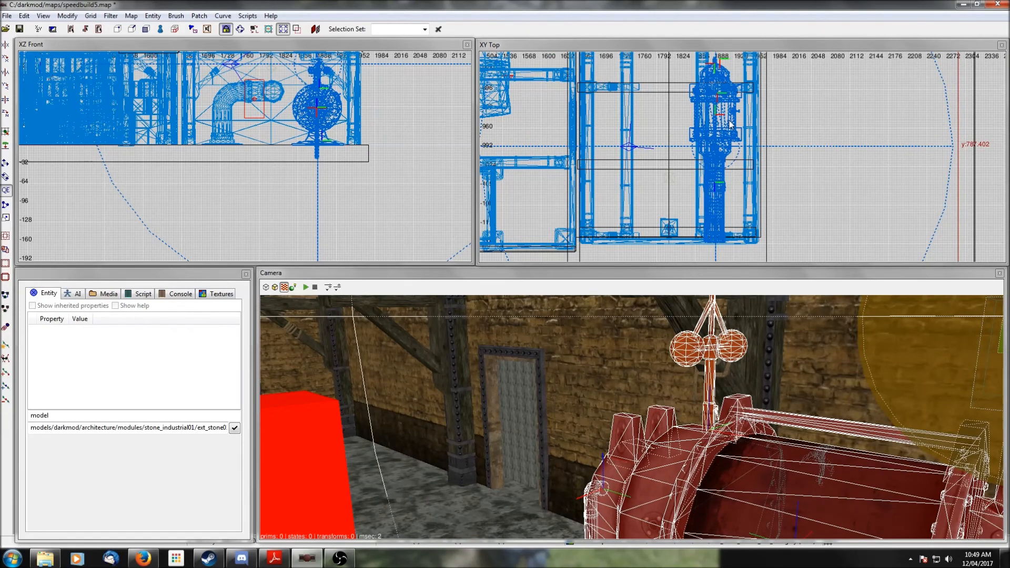
right_click(738, 394)
right_click(736, 394)
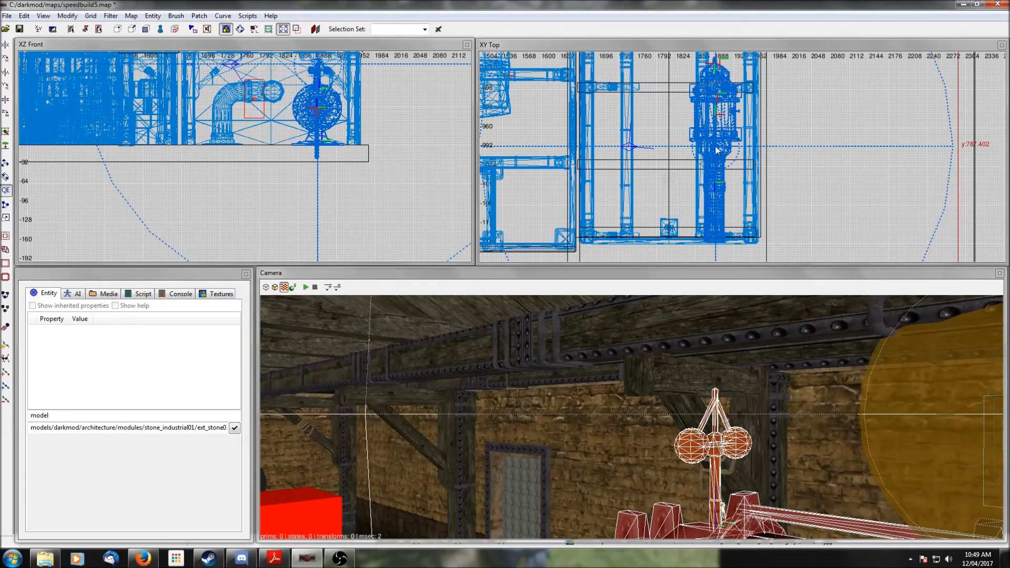
key(Left)
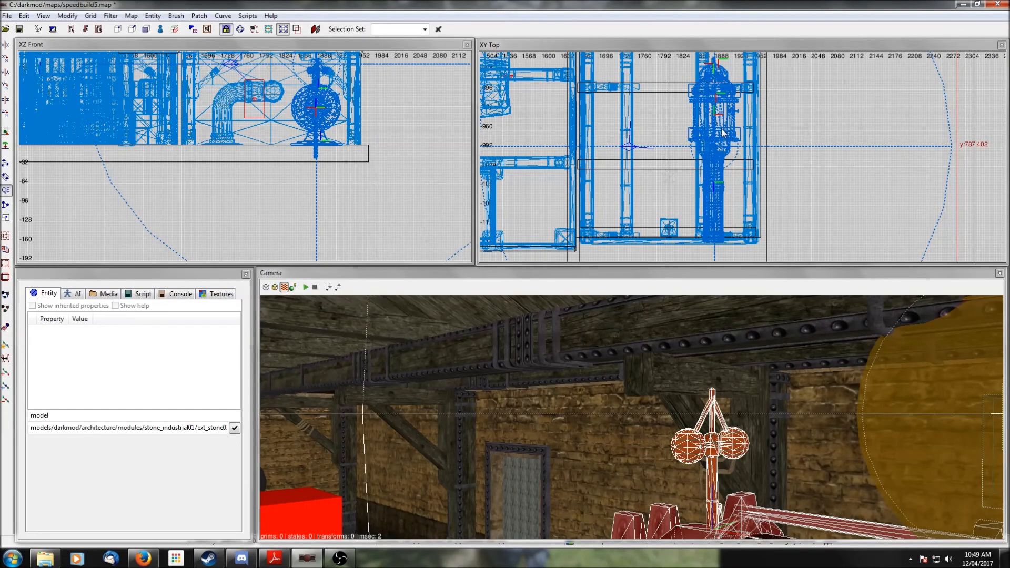
right_click(755, 408)
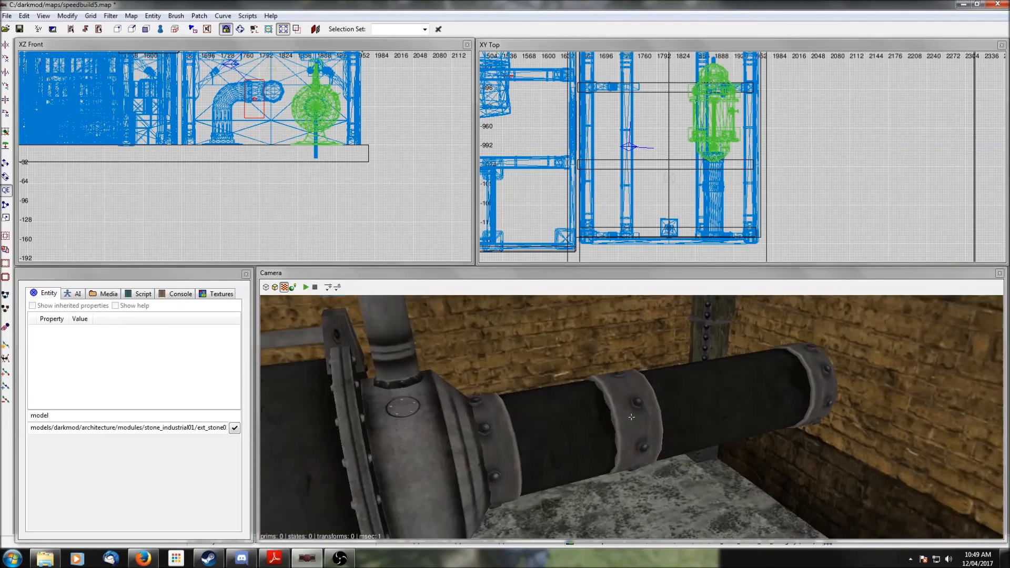
scroll(632, 418, down, 5)
right_click(755, 406)
scroll(755, 407, up, 5)
right_click(754, 406)
right_click(755, 407)
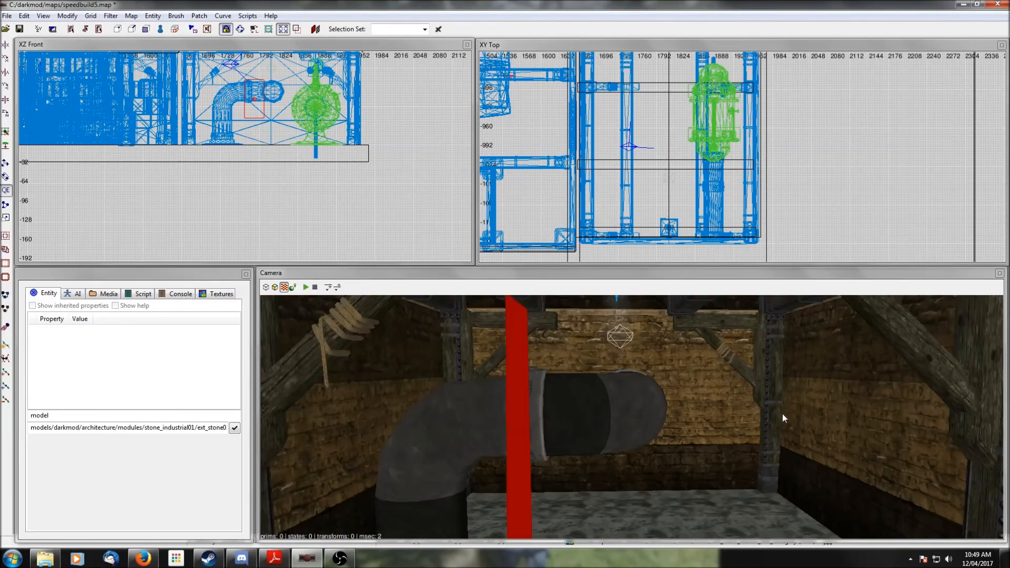
right_click(783, 415)
right_click(803, 443)
right_click(803, 443)
right_click(841, 420)
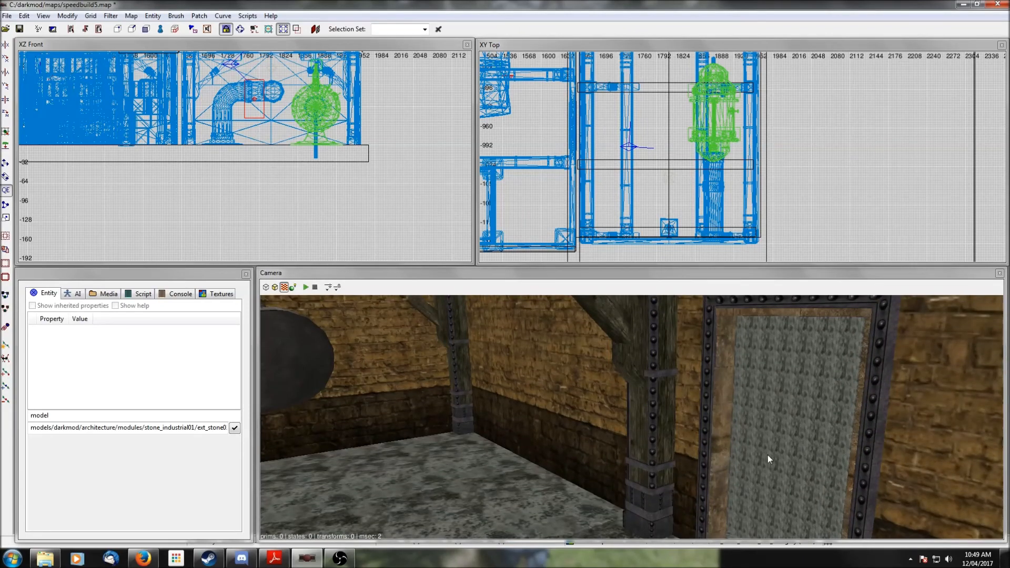
- Select a wall module and change its model to ext_stone03_door01.lwo
shift+click(710, 408)
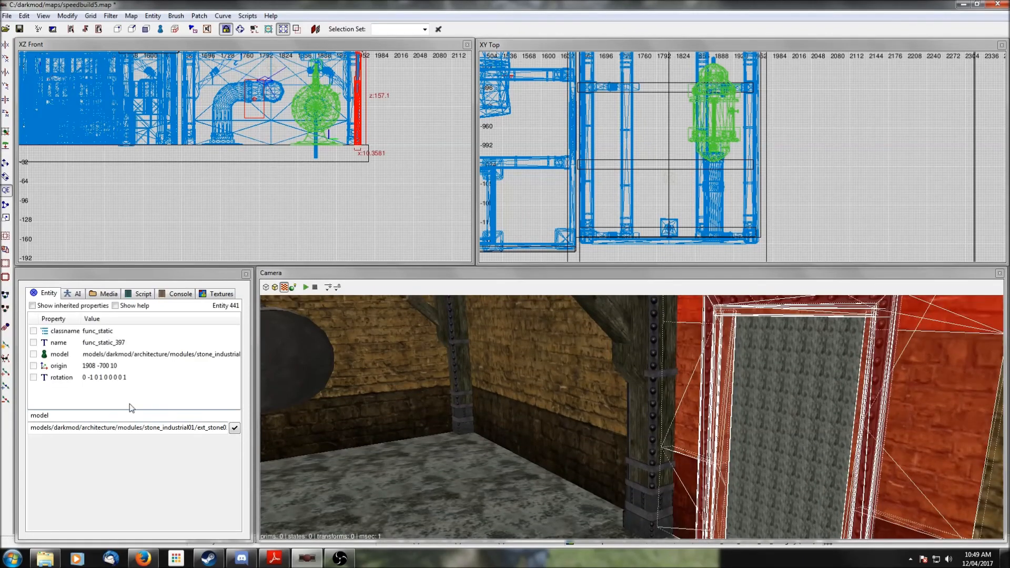
click(66, 359)
click(84, 485)
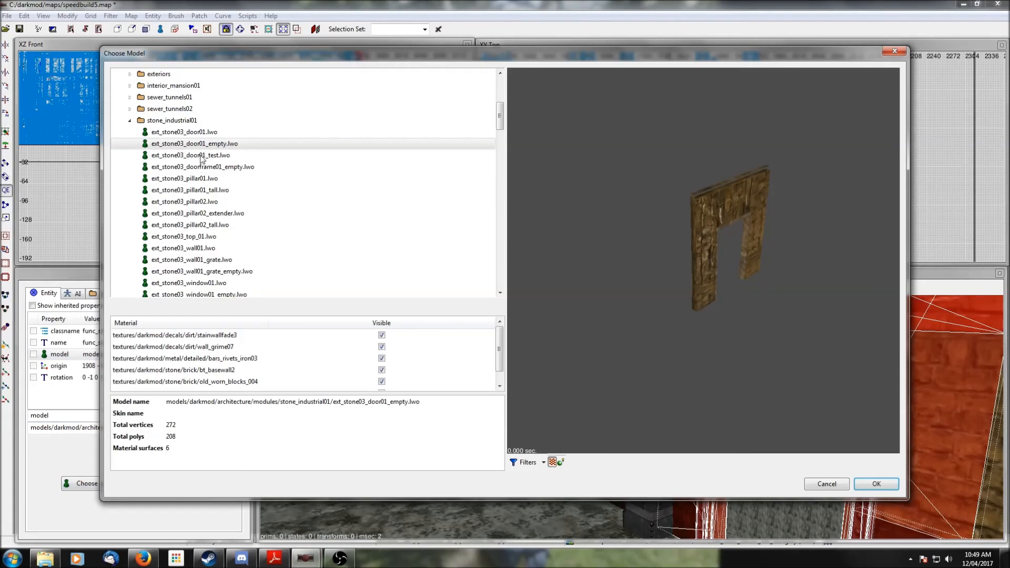
click(199, 132)
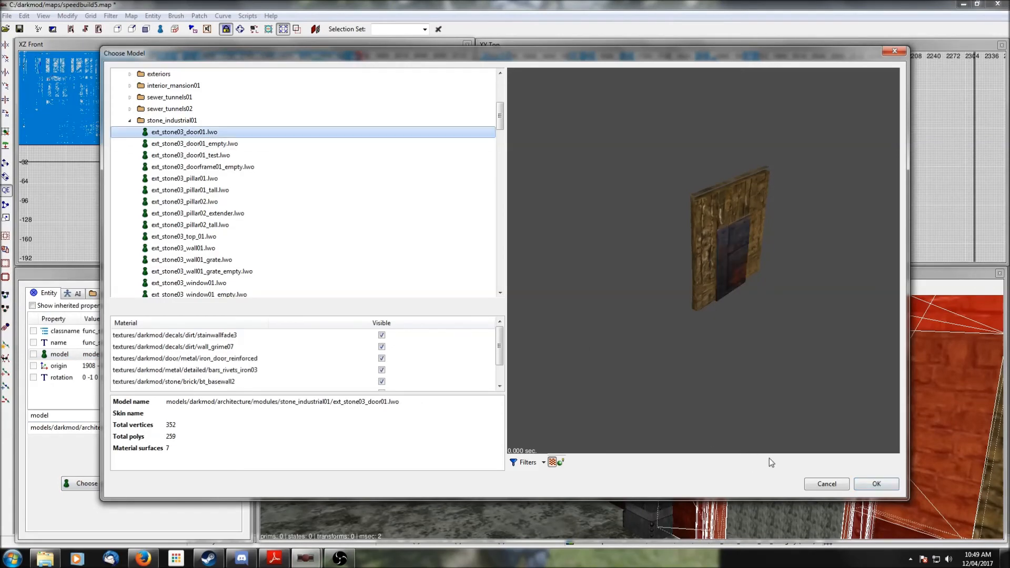
click(877, 484)
- Select the neighbouring wall module and change its model to ext_stone03_wall01_grate.lwo
right_click(738, 461)
shift+click(734, 460)
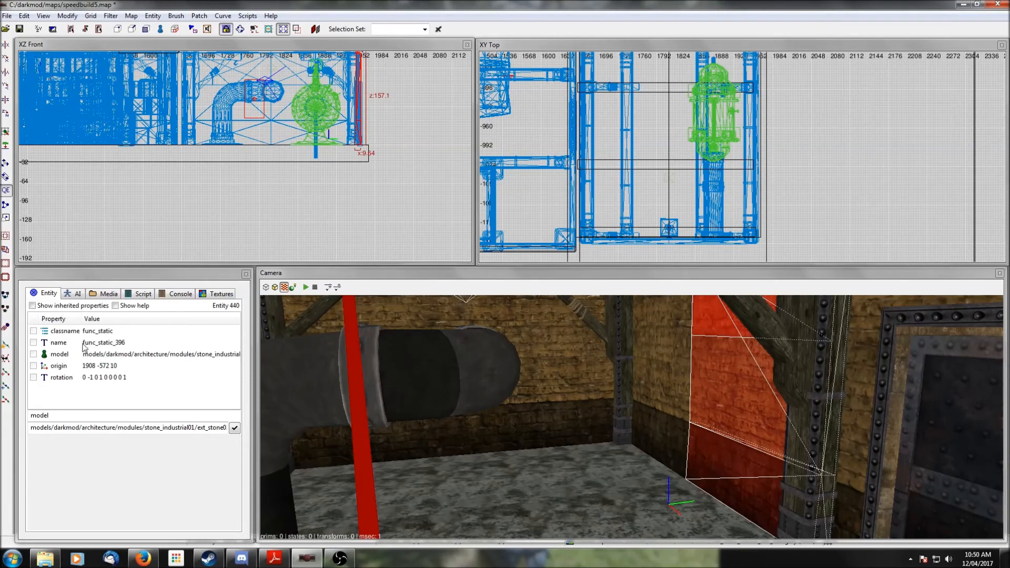
click(63, 356)
click(100, 483)
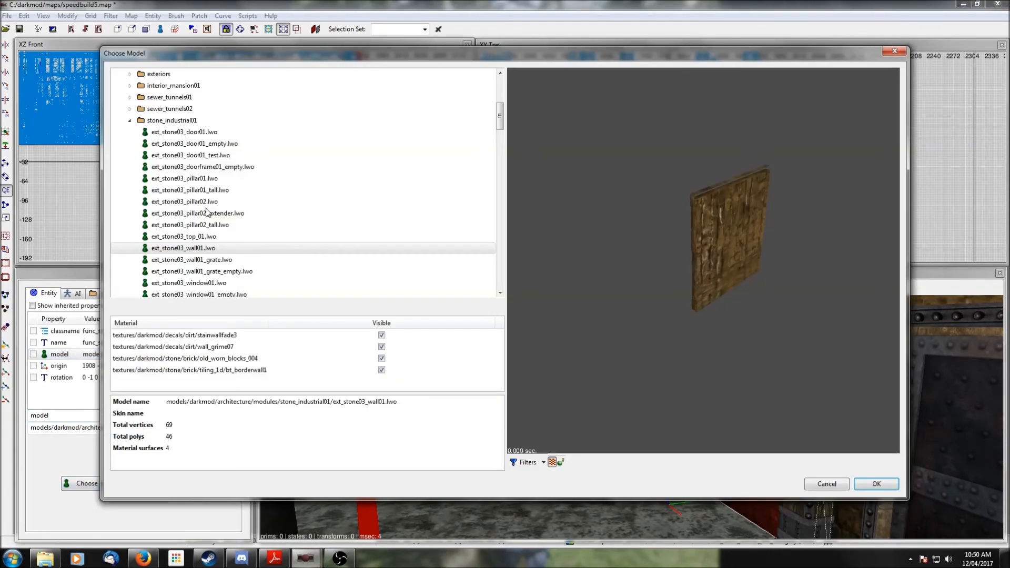
click(211, 260)
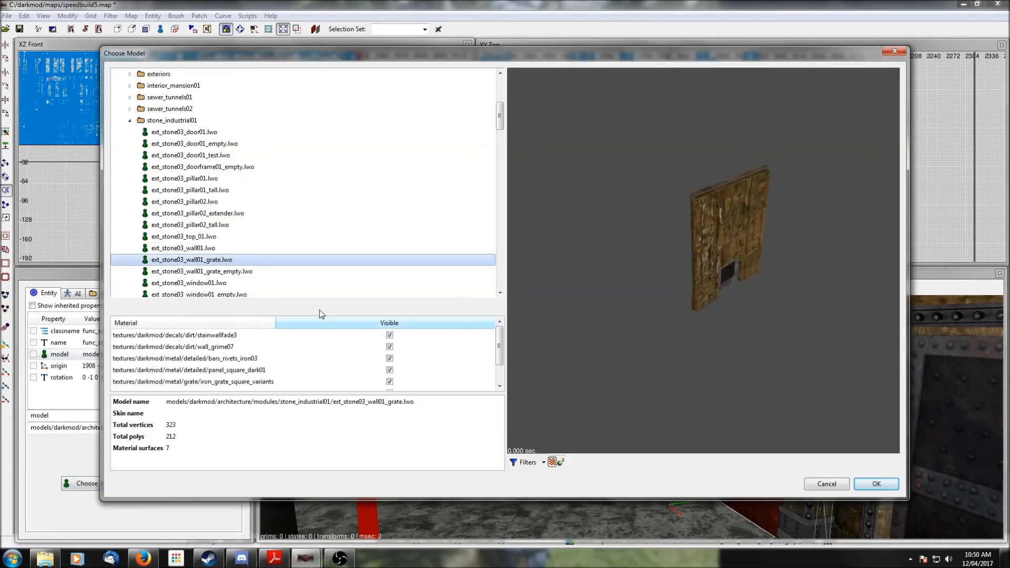
click(875, 484)
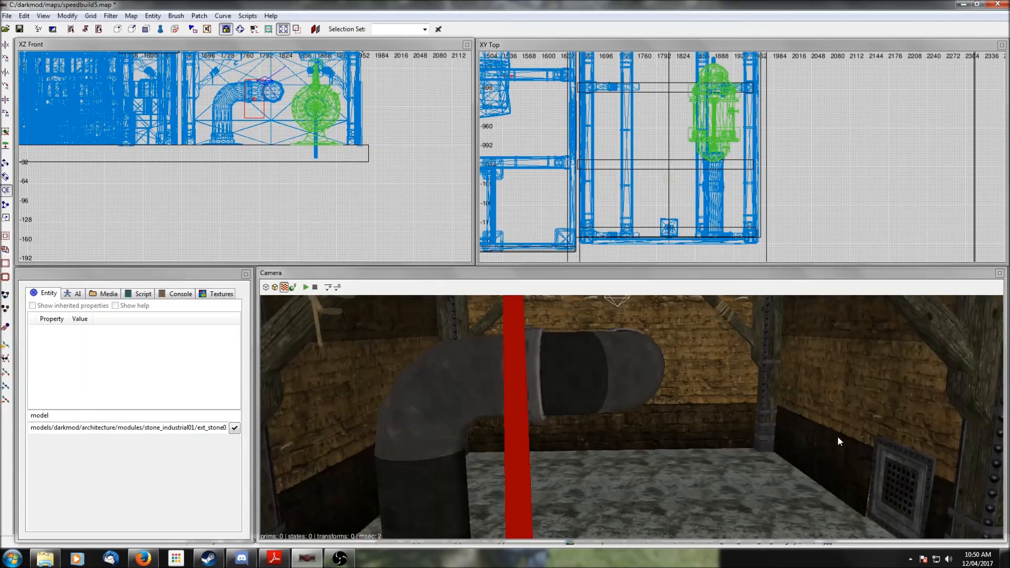
- Select the back wall module, apply the grate wall model to it, and deselect it
right_click(888, 486)
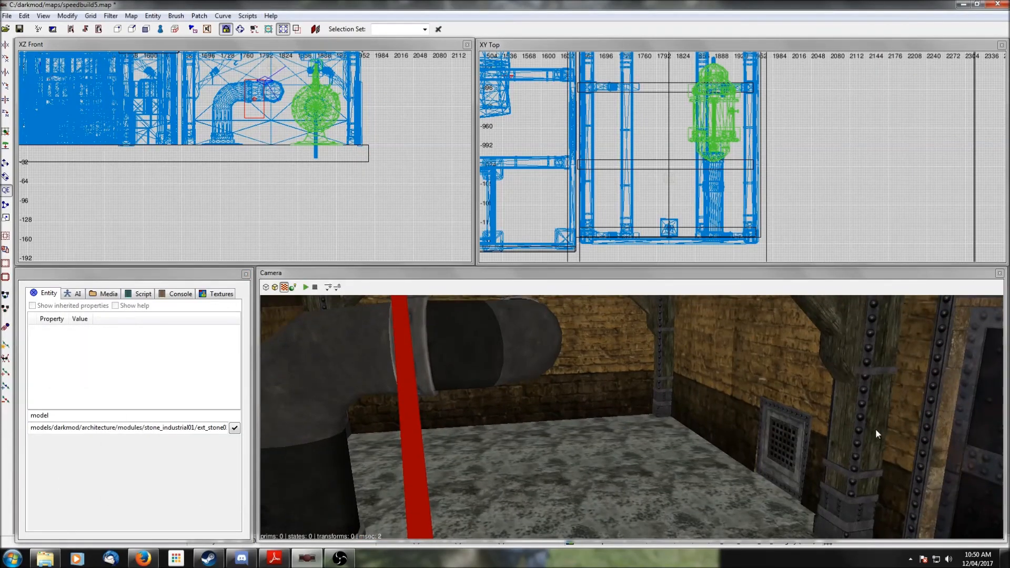
right_click(733, 449)
right_click(733, 449)
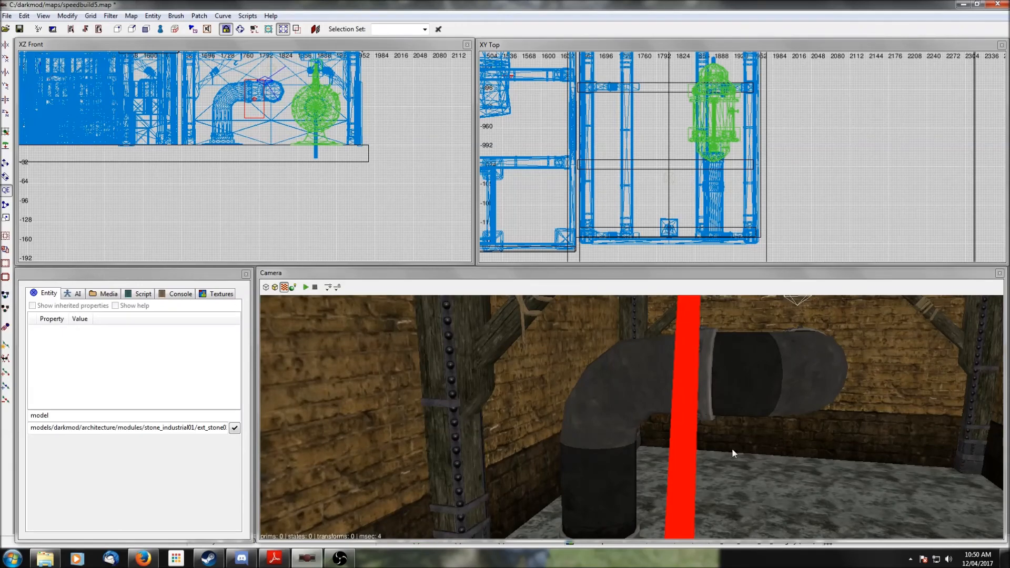
shift+click(702, 443)
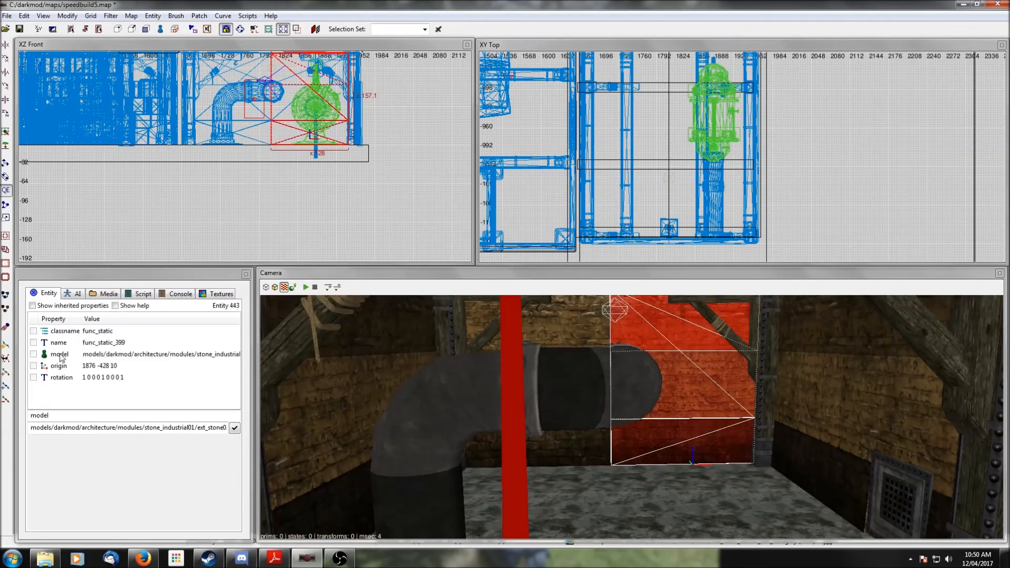
click(237, 428)
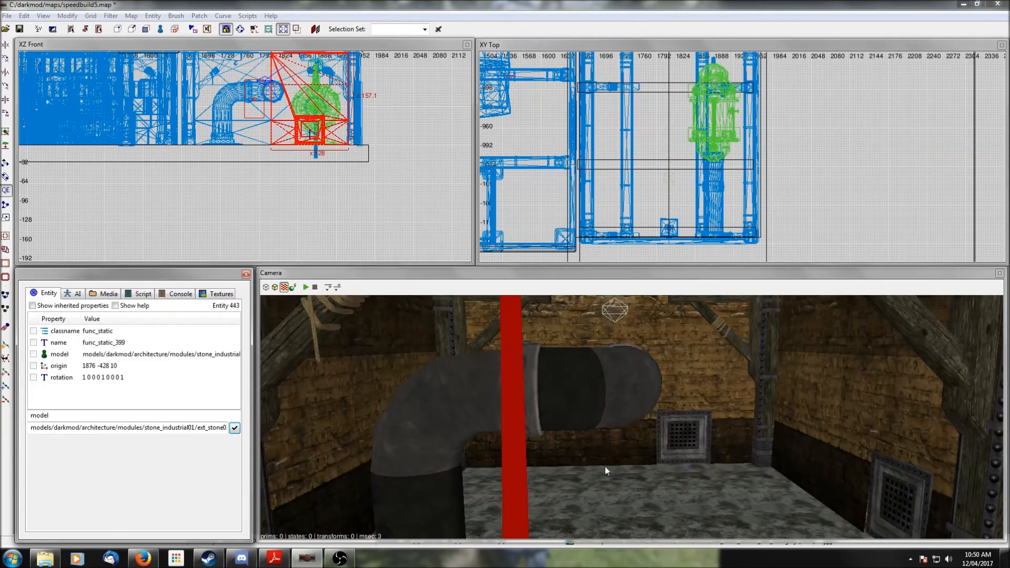
key(Escape)
- Insert the wall_junk05.pfb junk prefab into the room beside the steam machine
right_click(604, 467)
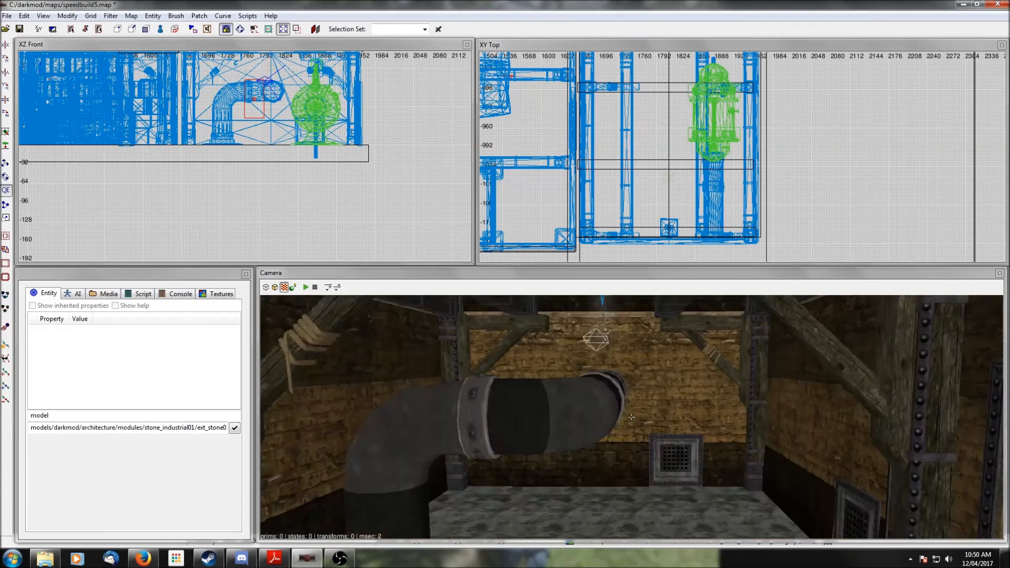
right_click(605, 467)
scroll(653, 182, down, 4)
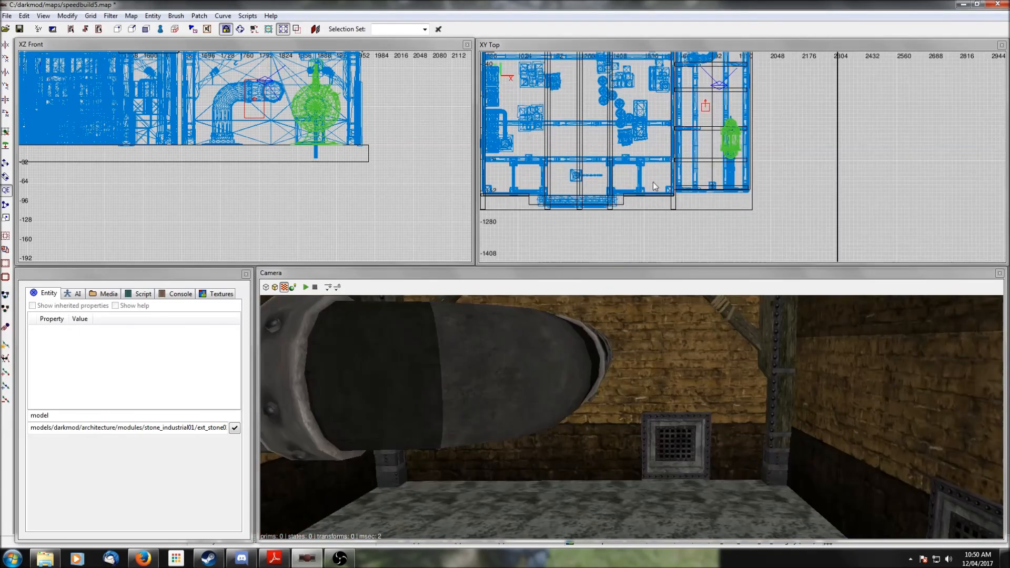
right_click(702, 124)
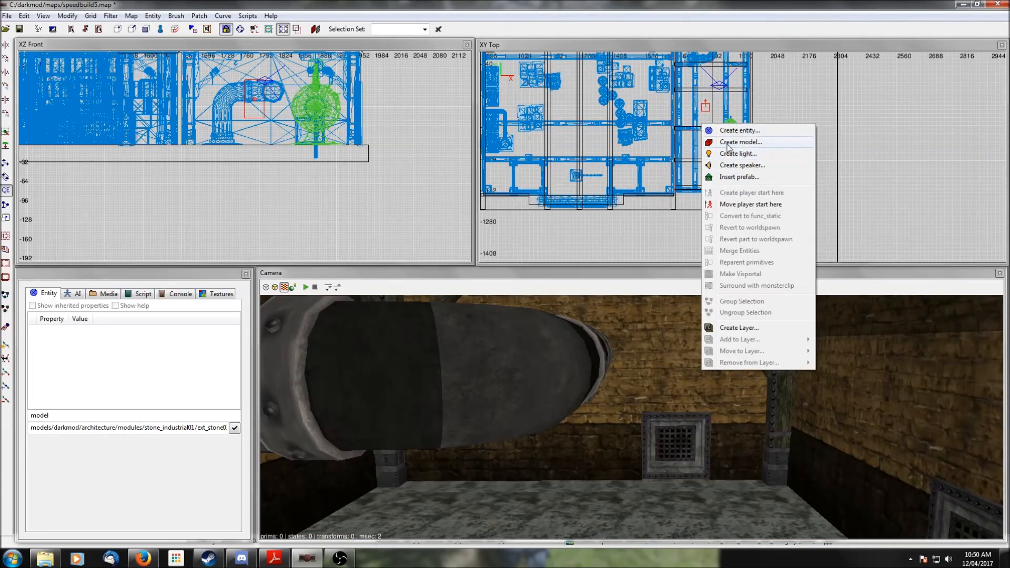
click(732, 177)
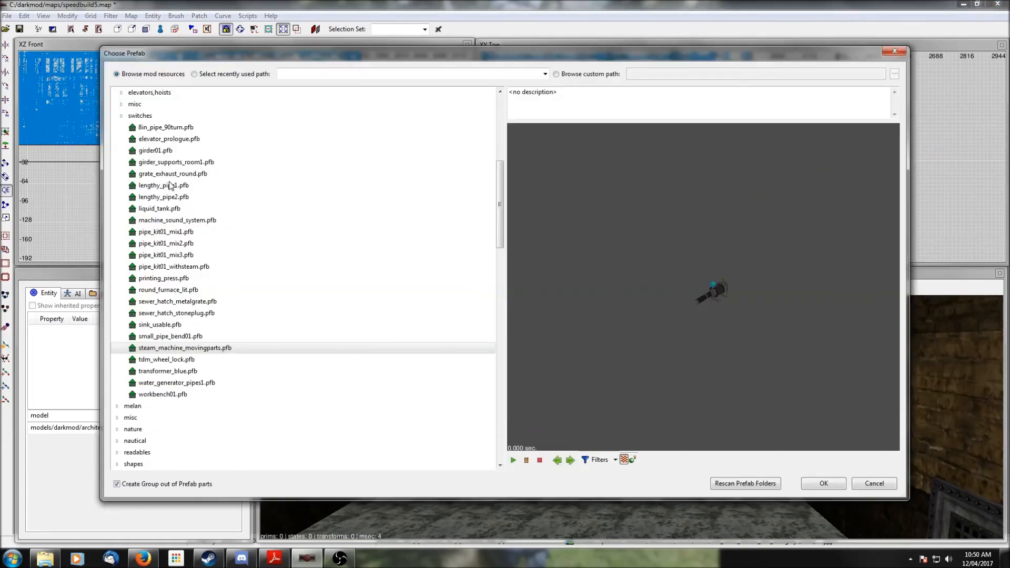
scroll(169, 184, up, 4)
click(115, 162)
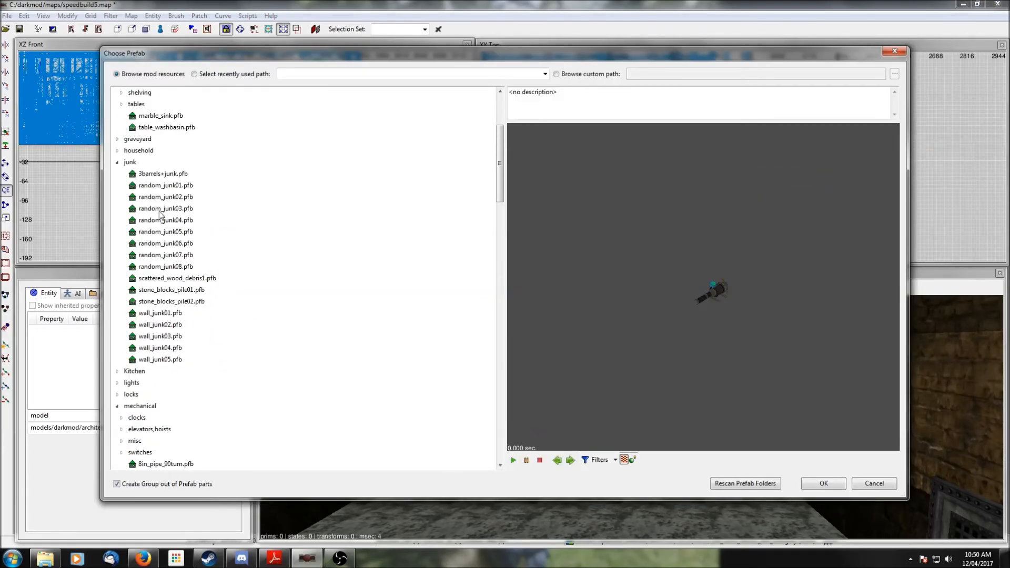
click(161, 209)
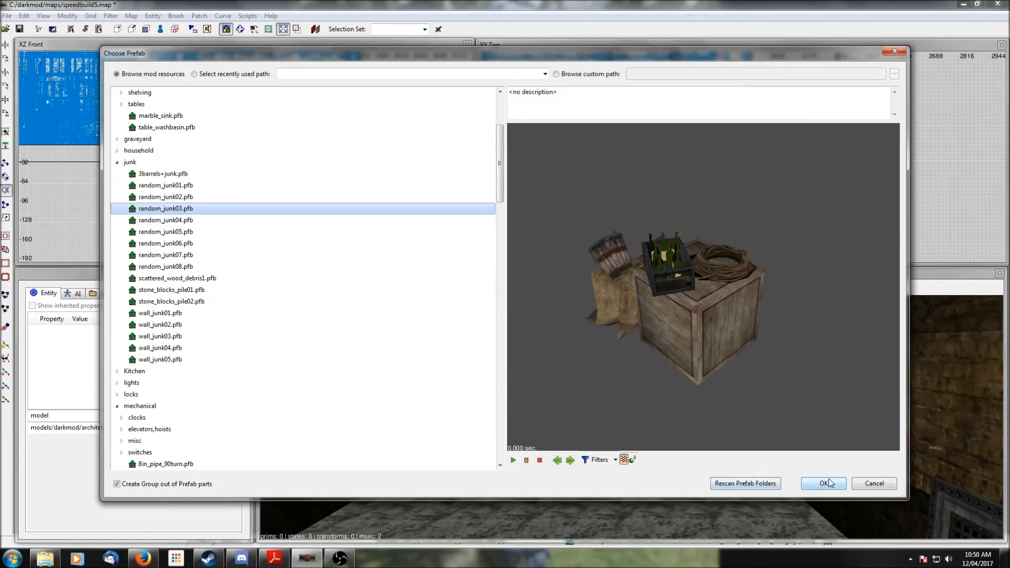
click(164, 245)
click(166, 268)
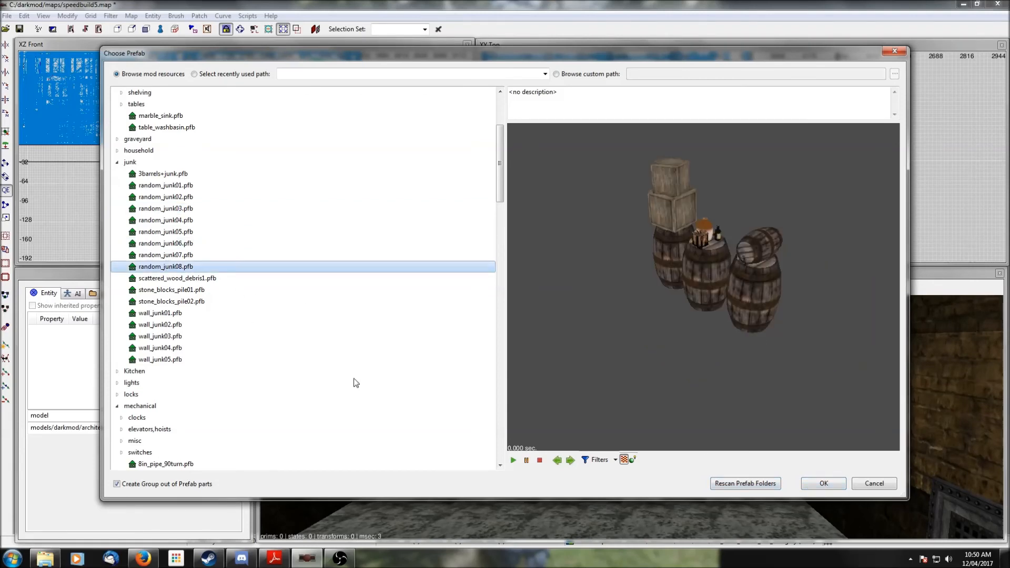
click(166, 314)
click(169, 359)
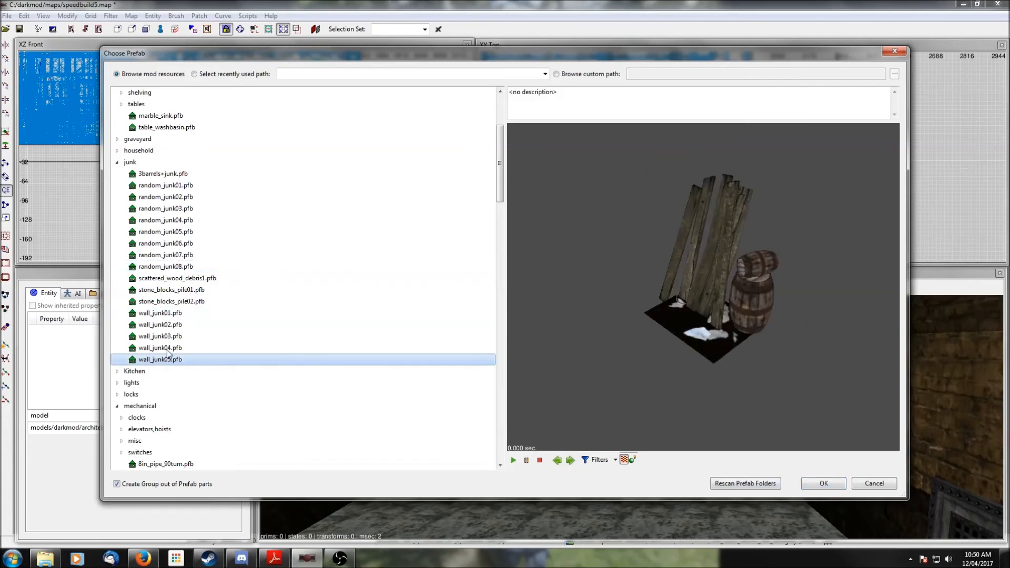
click(817, 484)
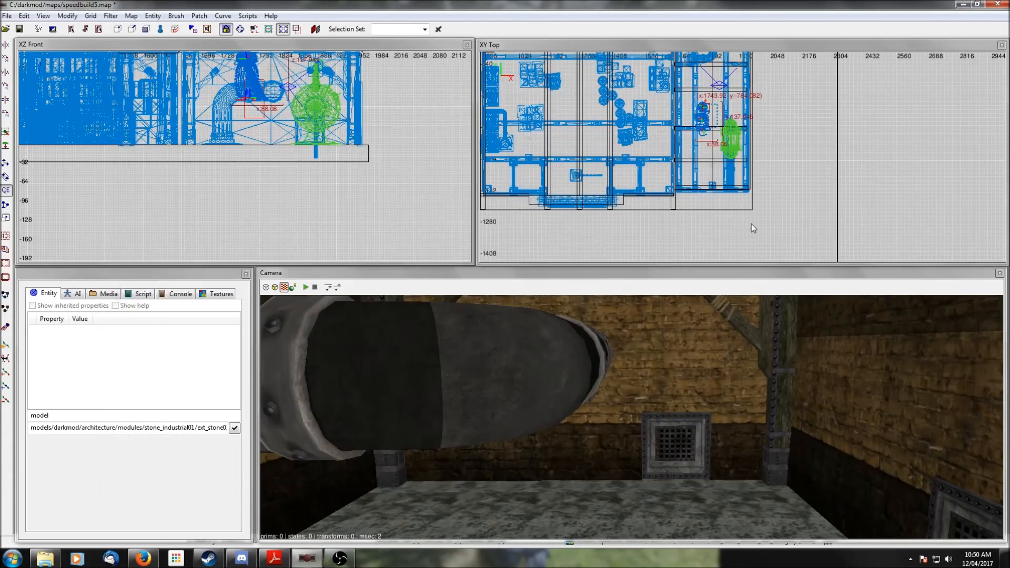
- Lower the wall junk prefab to the floor and move it into the corner against the wall
scroll(681, 209, up, 3)
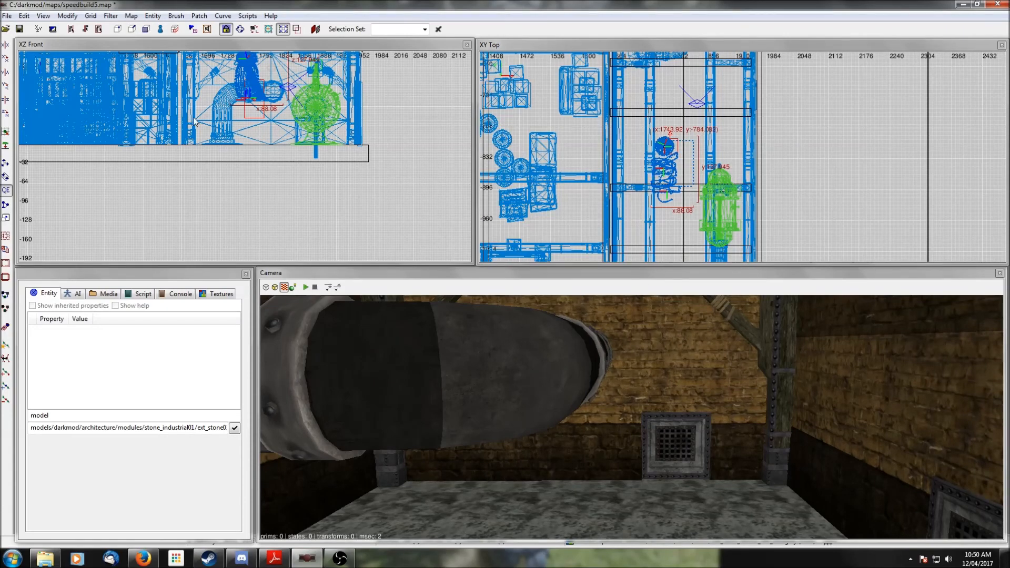
drag(248, 82, 246, 128)
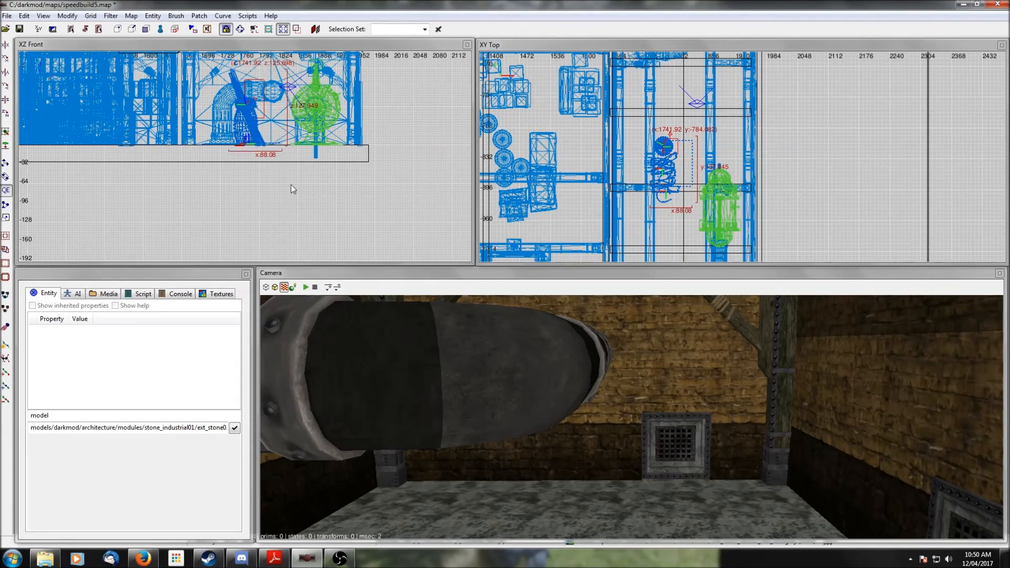
right_click(631, 417)
key(Down)
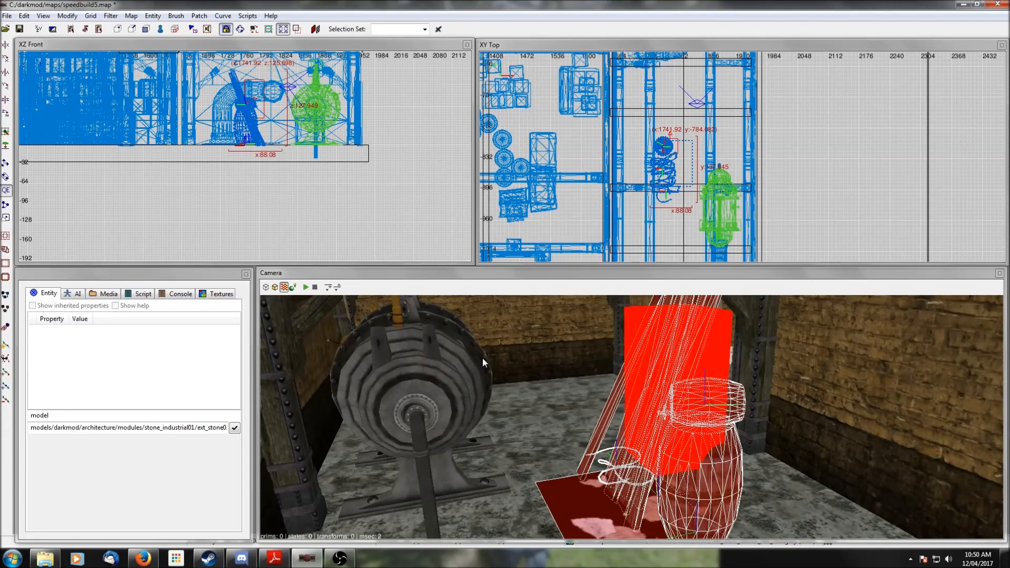
scroll(620, 157, up, 1)
drag(670, 215, 624, 199)
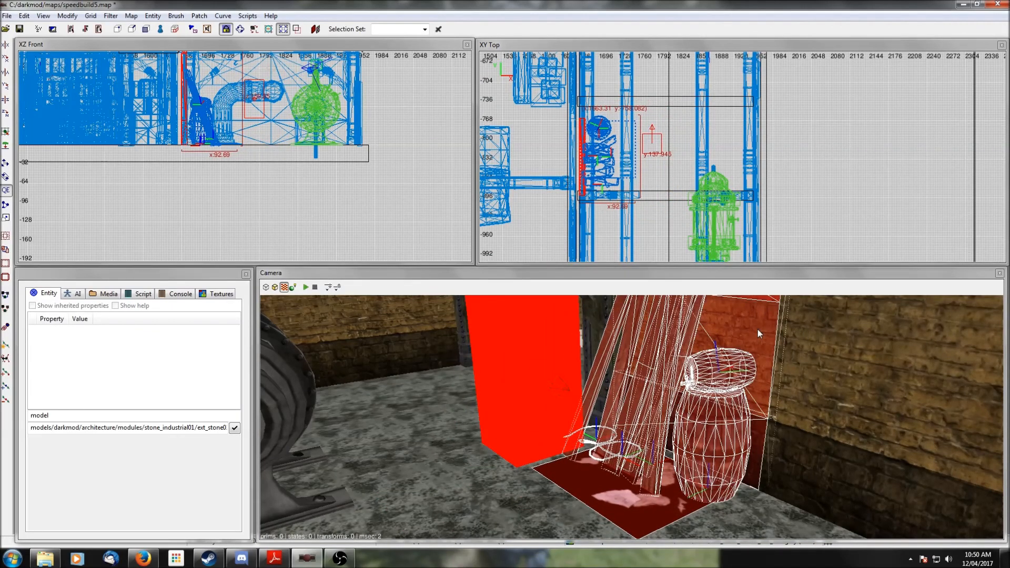
- Isolate the wall junk prefab to check its placement, nudge it slightly, and deselect it
key(shift+h)
shift+click(758, 329)
scroll(298, 126, up, 2)
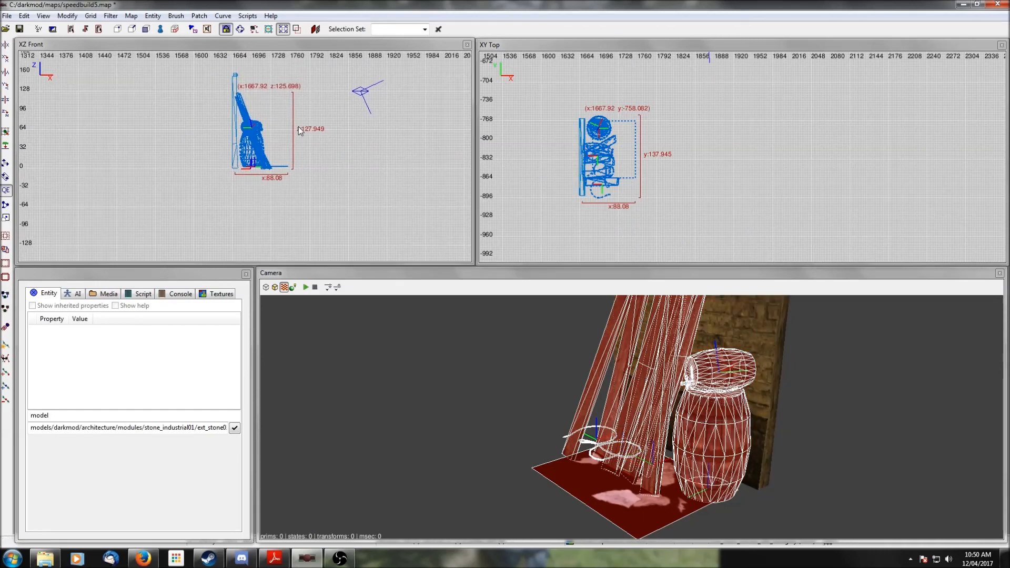
shift+click(277, 169)
shift+click(277, 168)
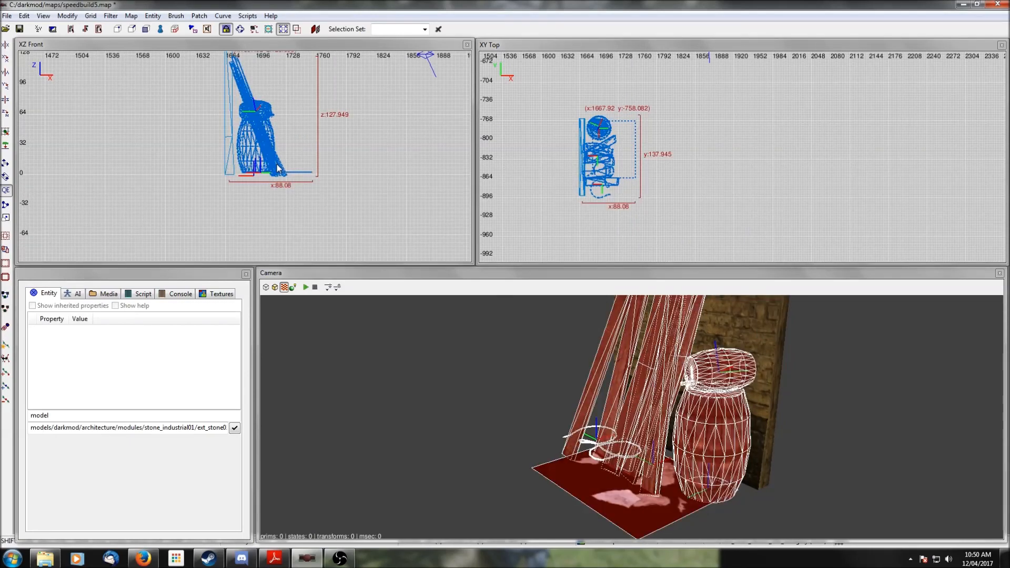
key(shift+h)
scroll(279, 176, up, 3)
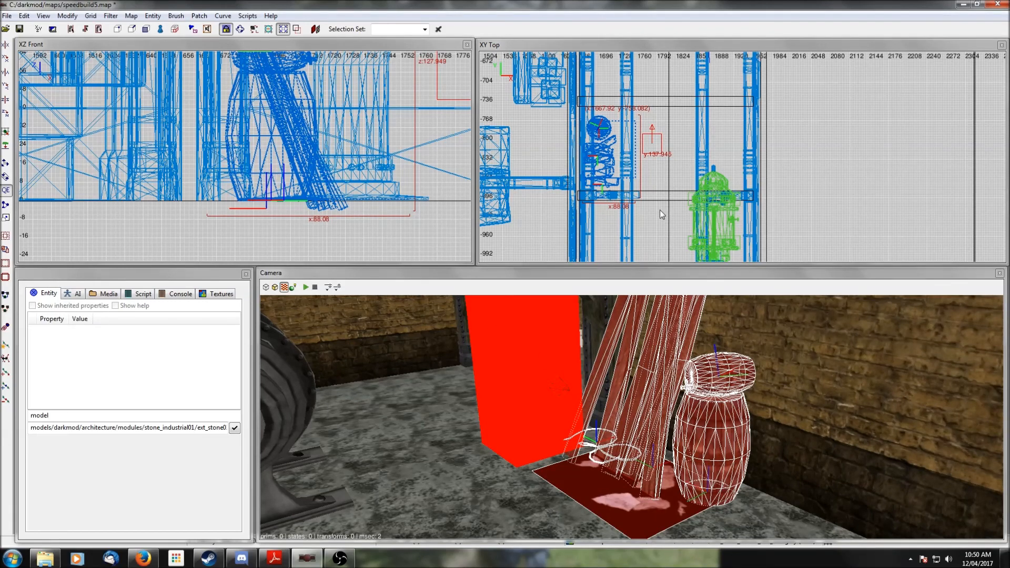
drag(610, 170, 608, 160)
key(Escape)
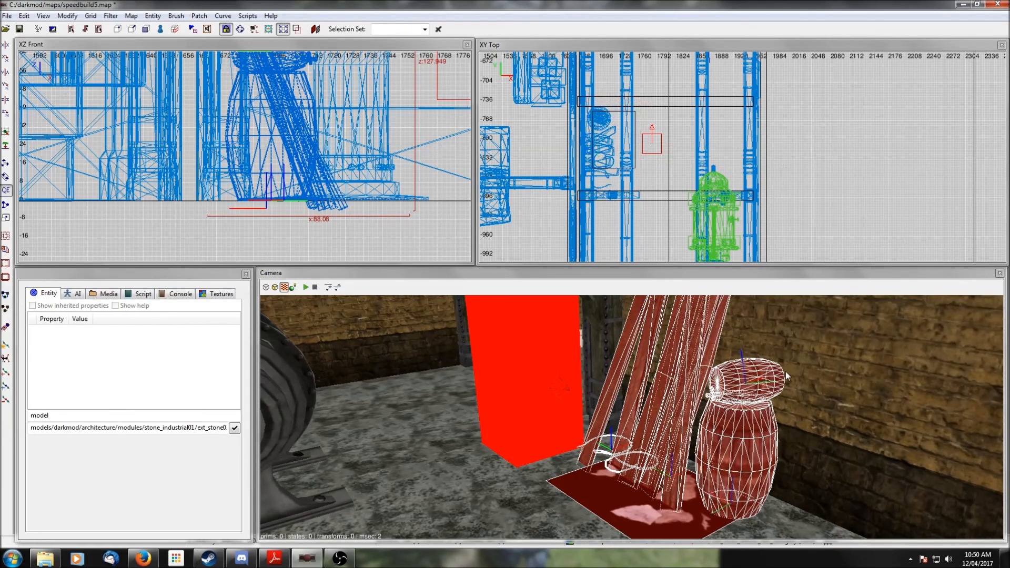
- Insert the random_junk01.pfb prefab near the pipe with prefab-part grouping turned off
right_click(785, 372)
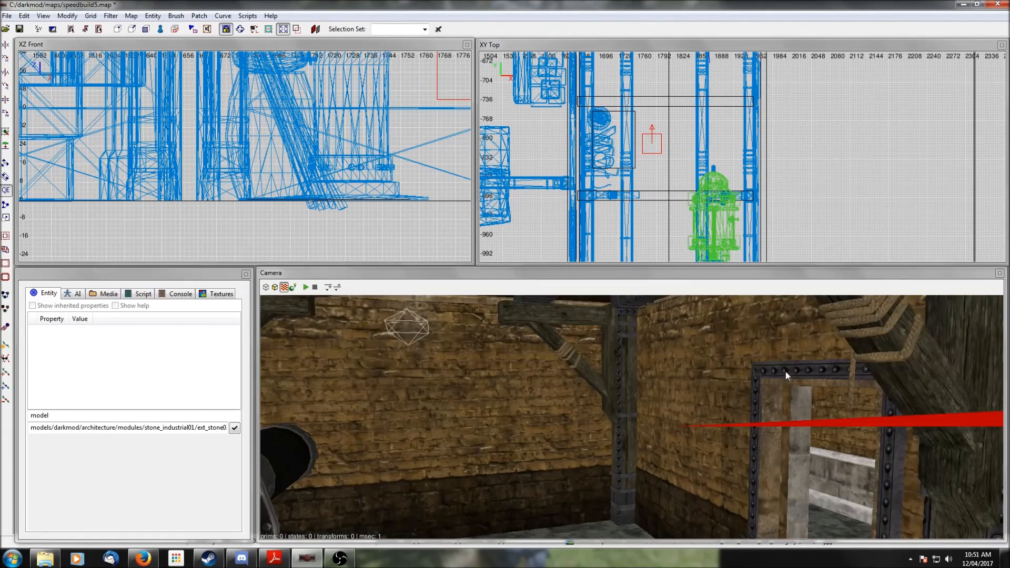
right_click(787, 375)
right_click(786, 372)
right_click(786, 372)
scroll(711, 200, down, 1)
right_click(645, 215)
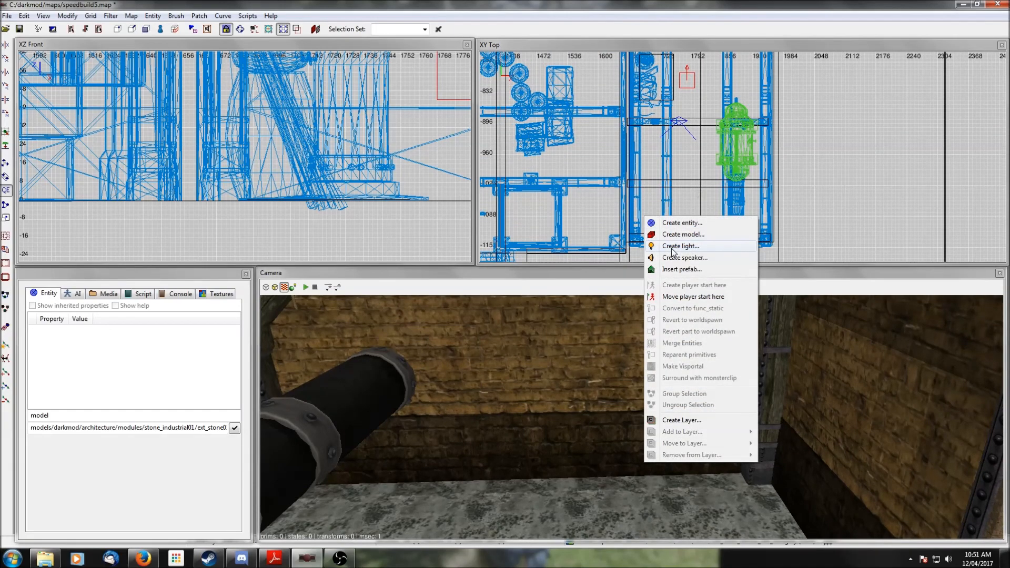
click(682, 269)
click(163, 210)
click(162, 221)
click(164, 232)
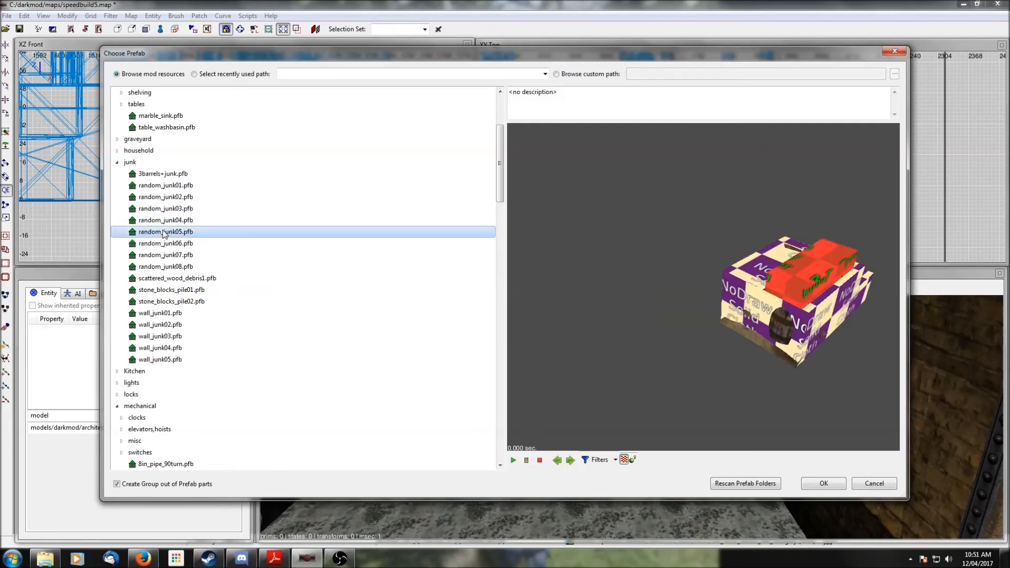
click(164, 244)
click(164, 257)
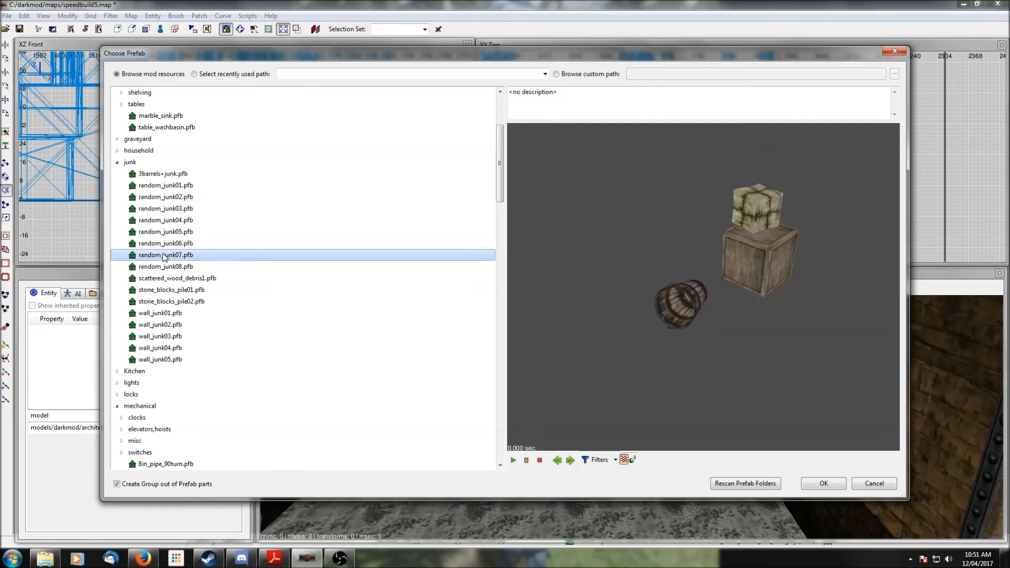
click(161, 243)
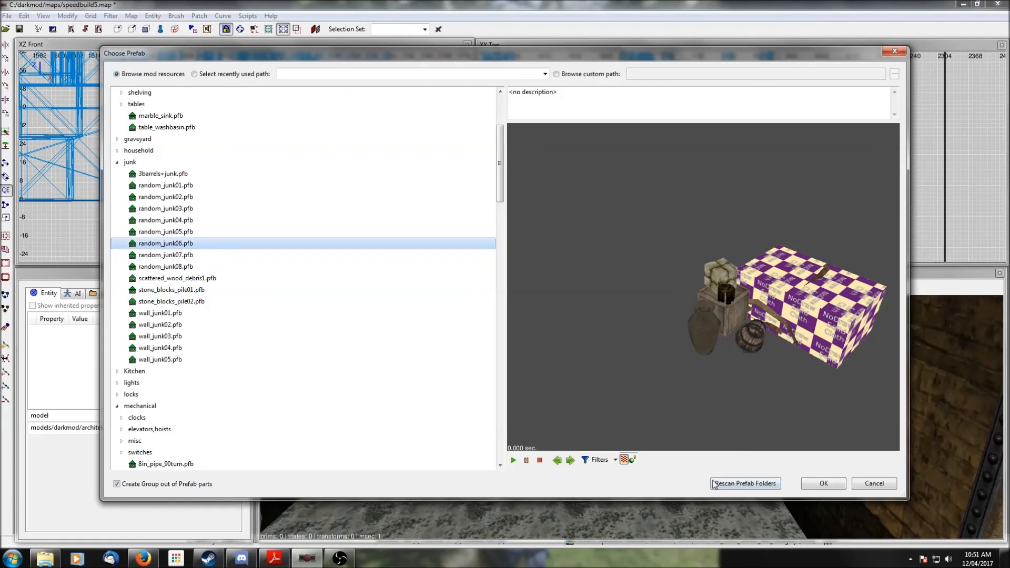
click(611, 462)
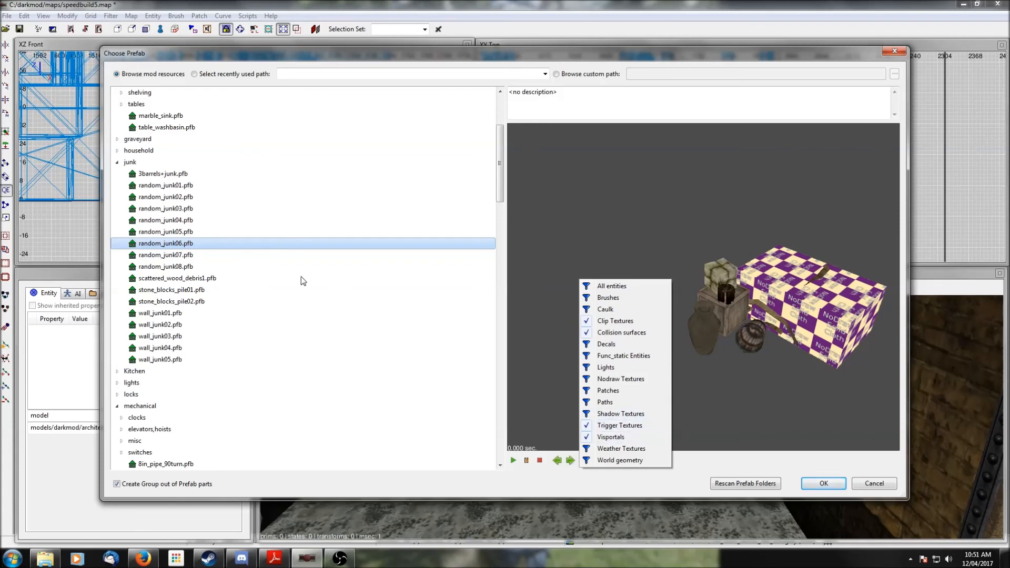
click(677, 501)
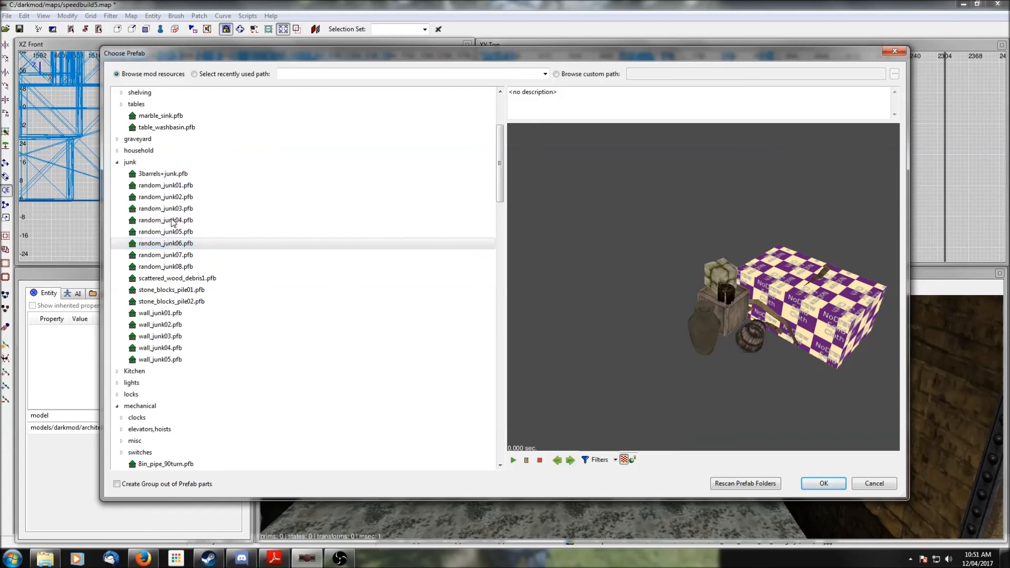
click(162, 186)
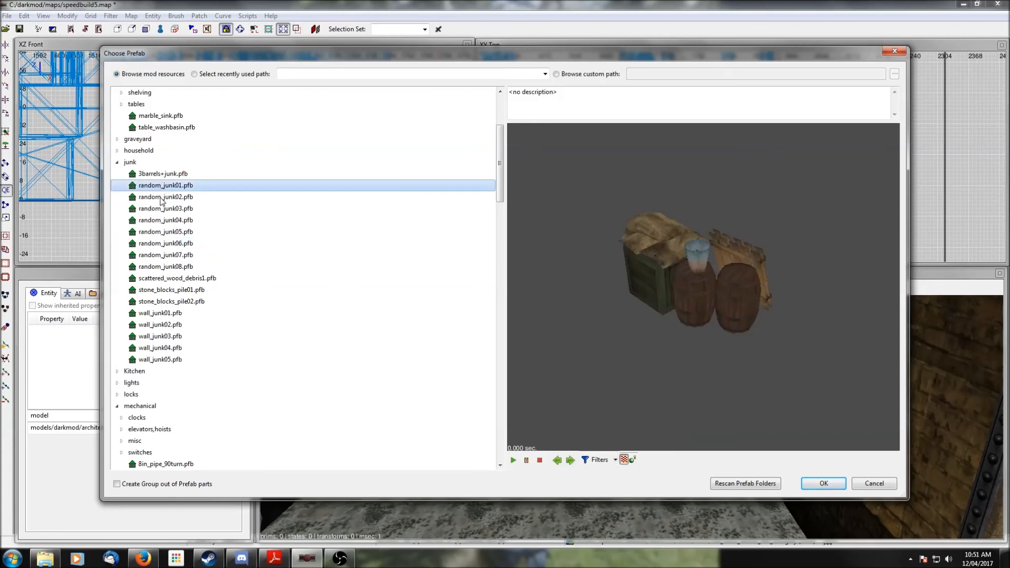
click(822, 483)
- Move the random junk prefab down onto the floor in the corner and deselect it
drag(652, 224, 667, 216)
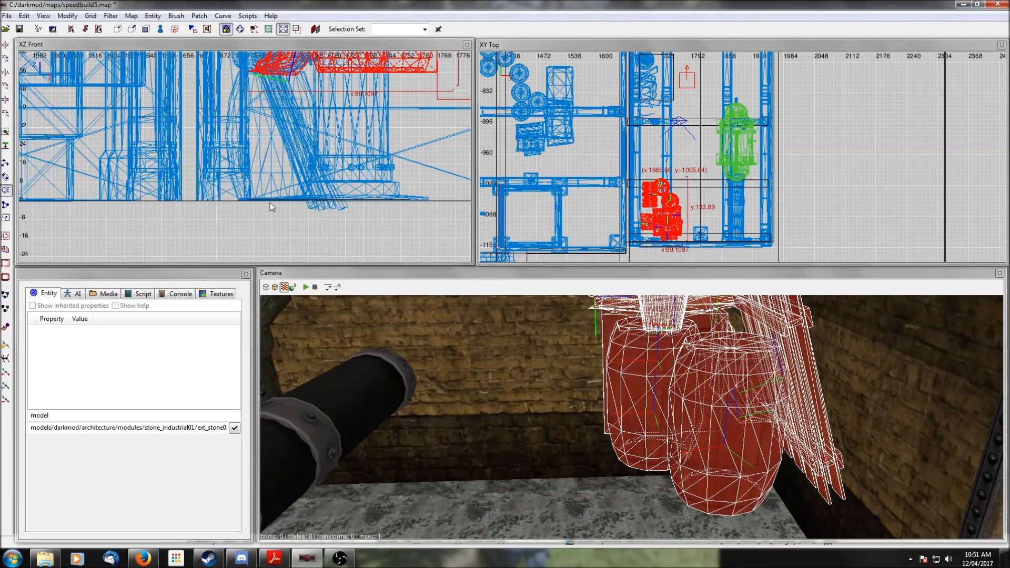
click(5, 114)
drag(340, 78, 324, 193)
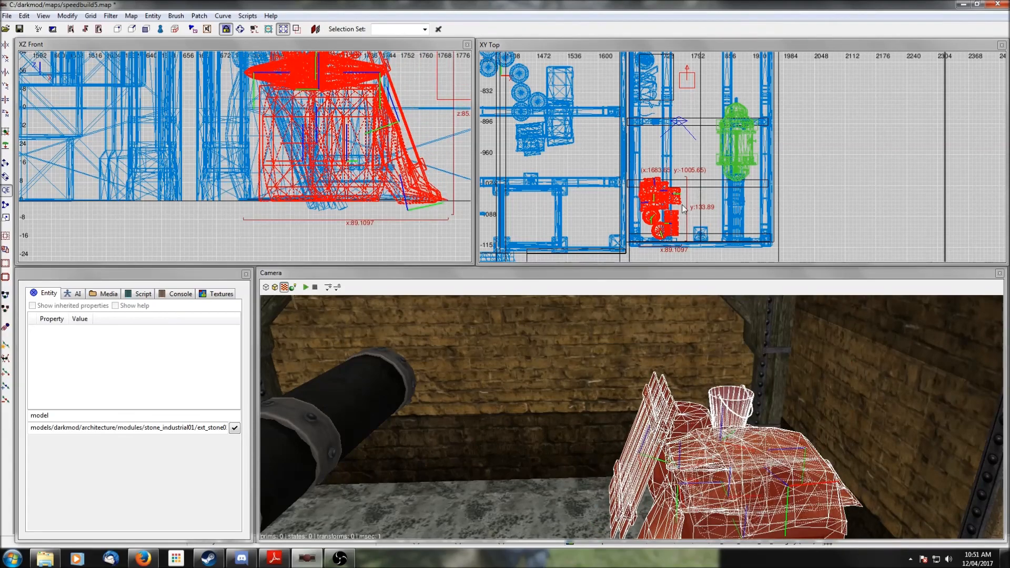
drag(671, 211, 677, 211)
right_click(632, 417)
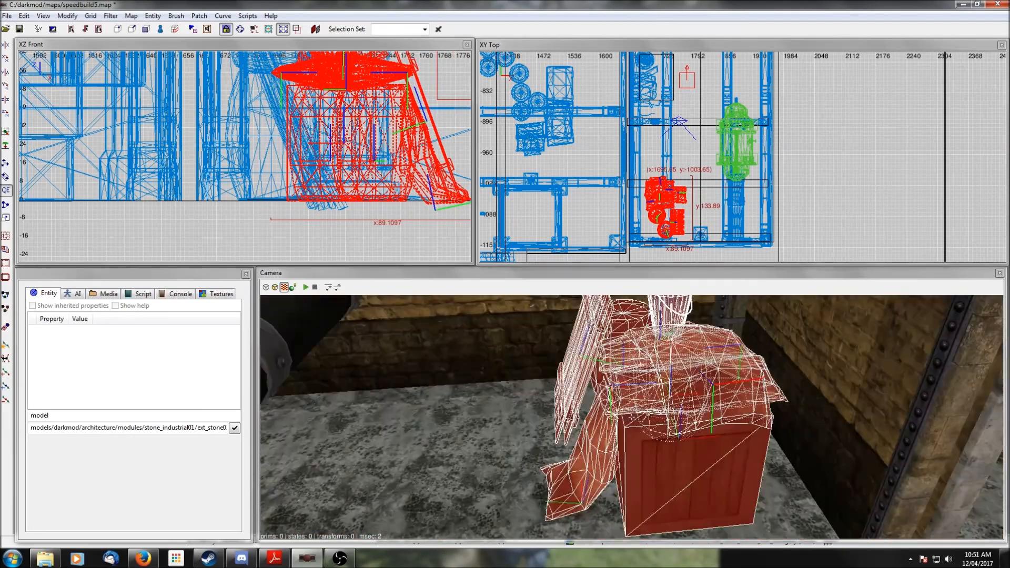
right_click(632, 418)
drag(662, 218, 654, 215)
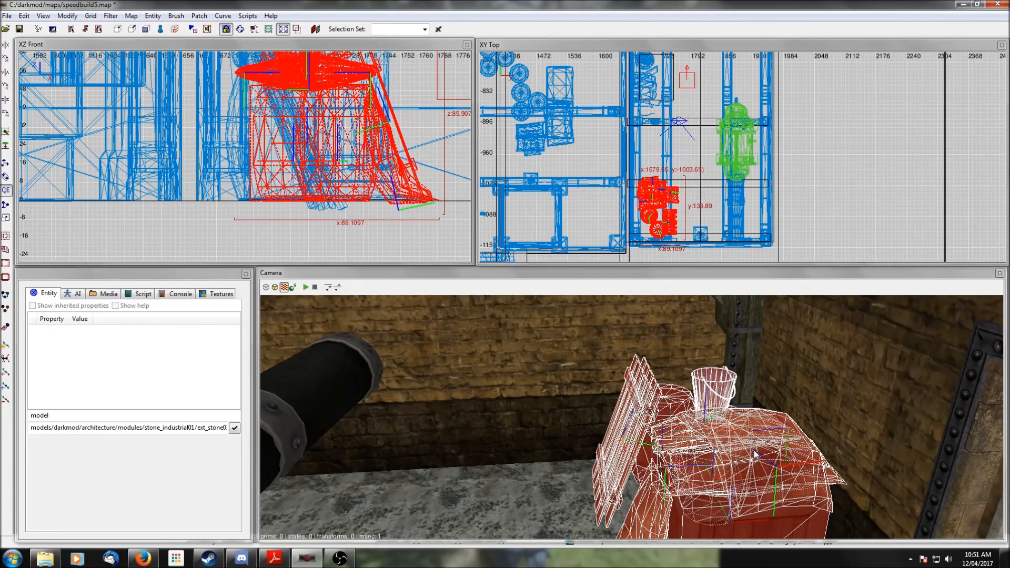
key(Escape)
- Fly the camera through the warehouse rooms to review the finished map
right_click(753, 450)
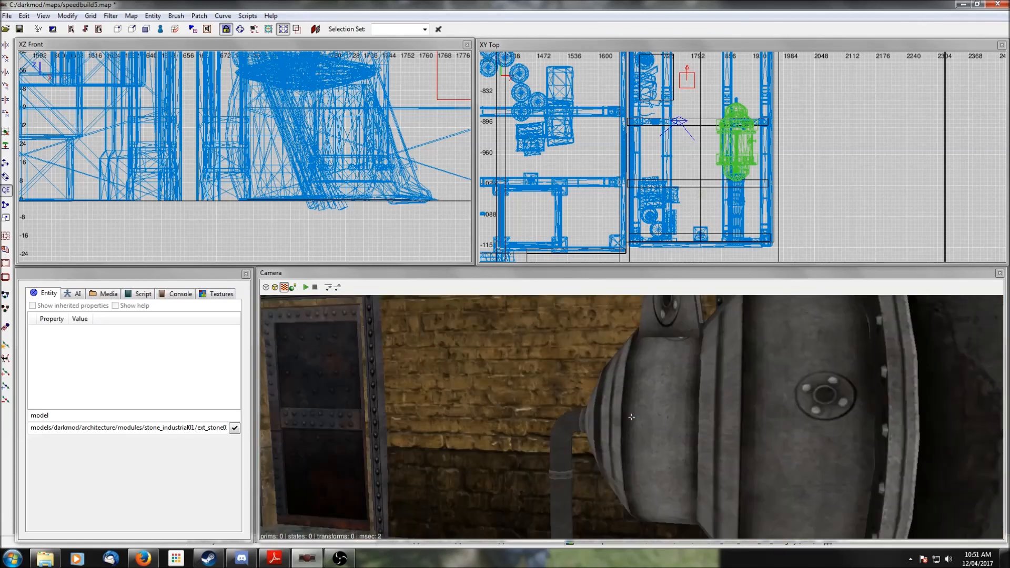
right_click(632, 418)
key(Up)
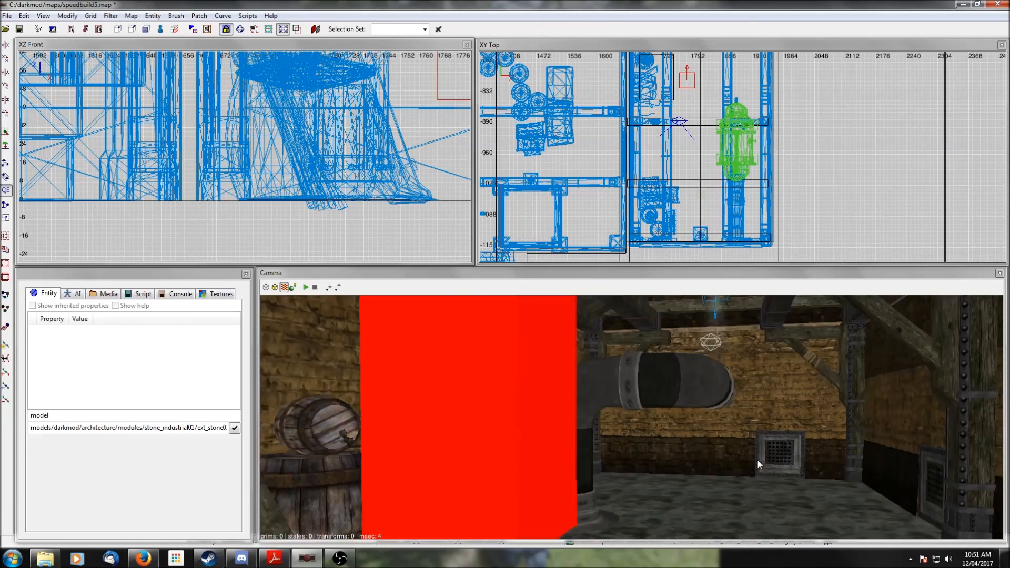
key(Up)
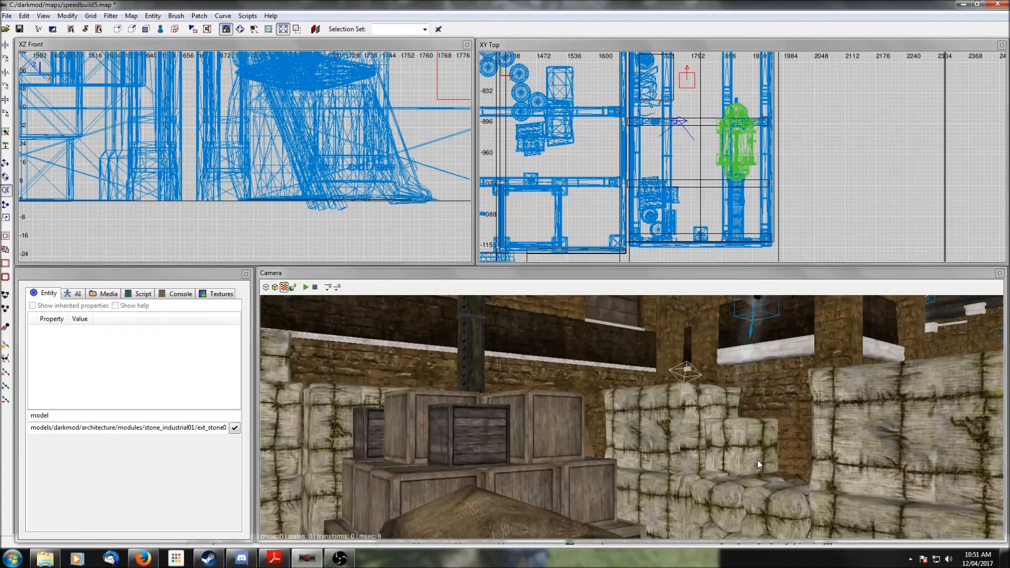
key(Up)
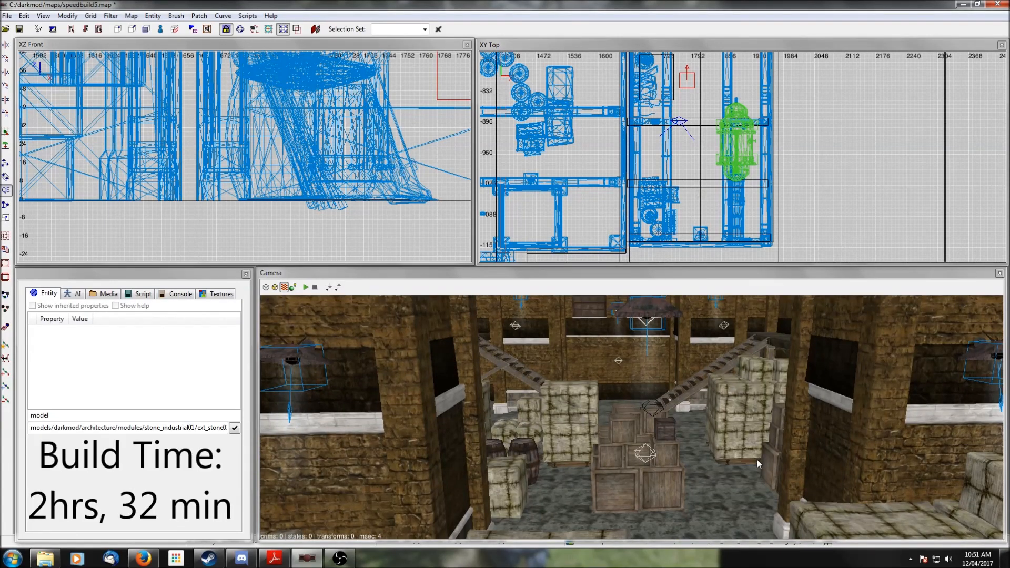
right_click(757, 460)
key(Up)
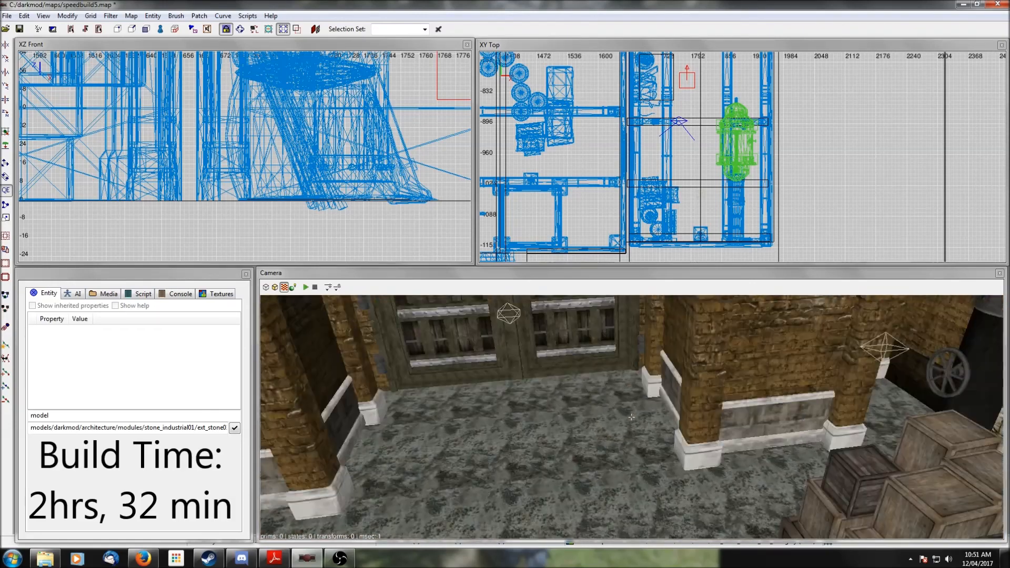
key(Down)
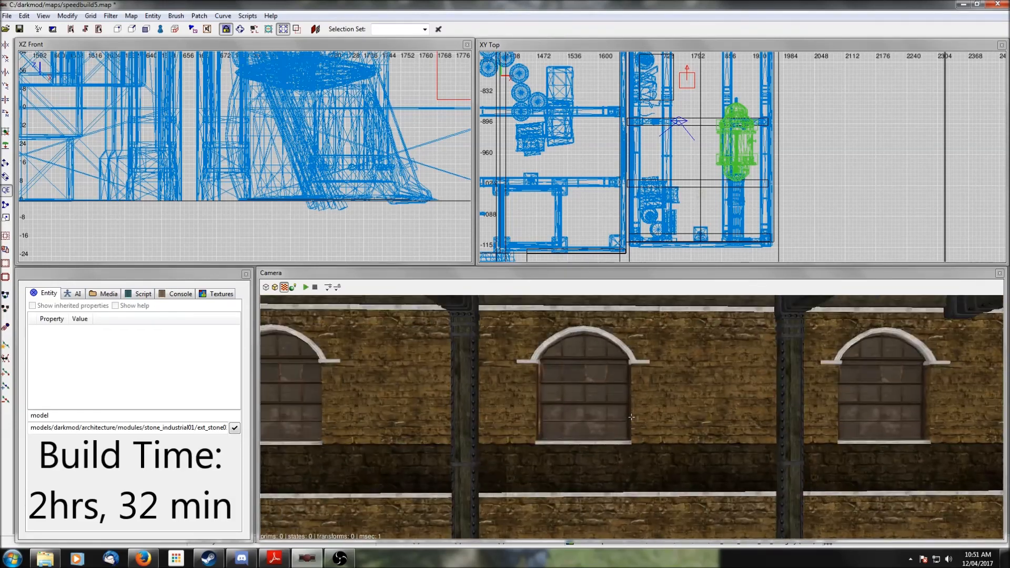
right_click(632, 418)
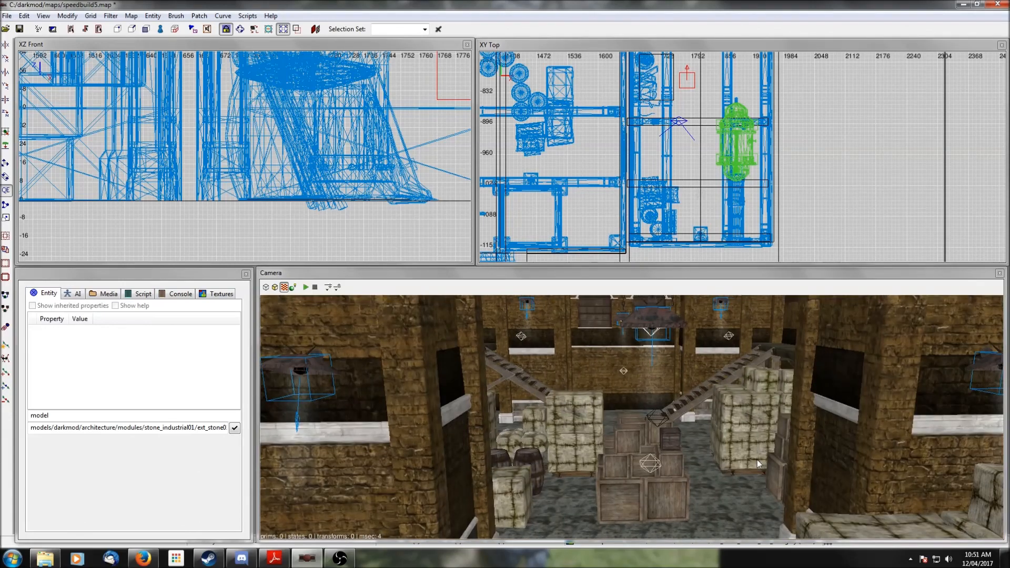
right_click(758, 464)
key(Up)
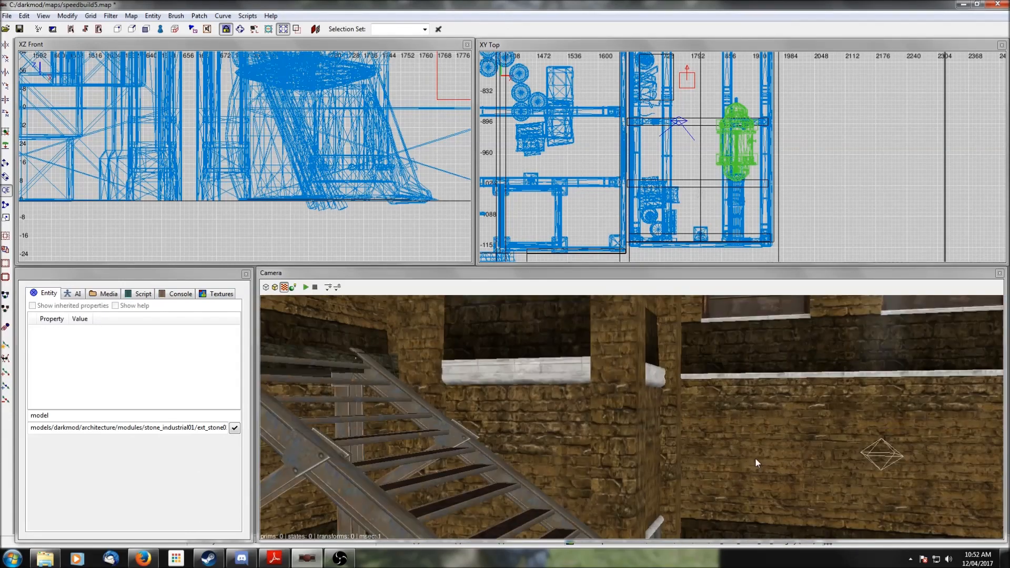
right_click(756, 459)
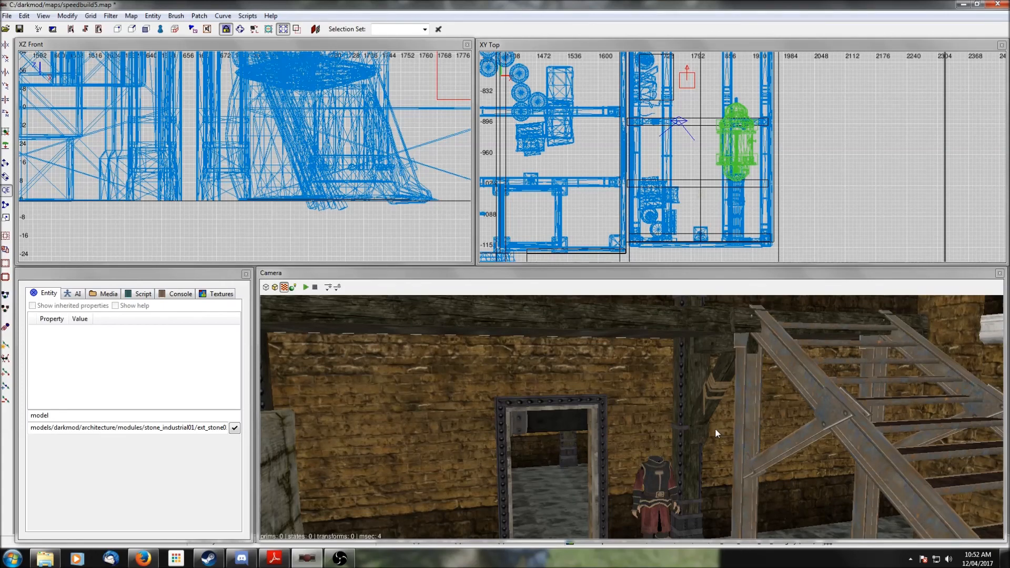
right_click(781, 397)
right_click(781, 398)
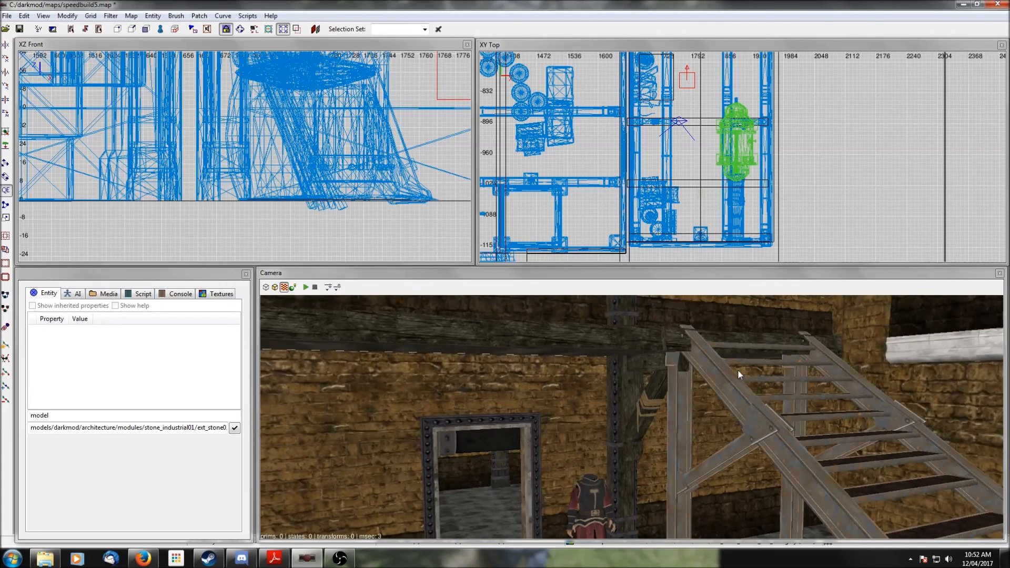